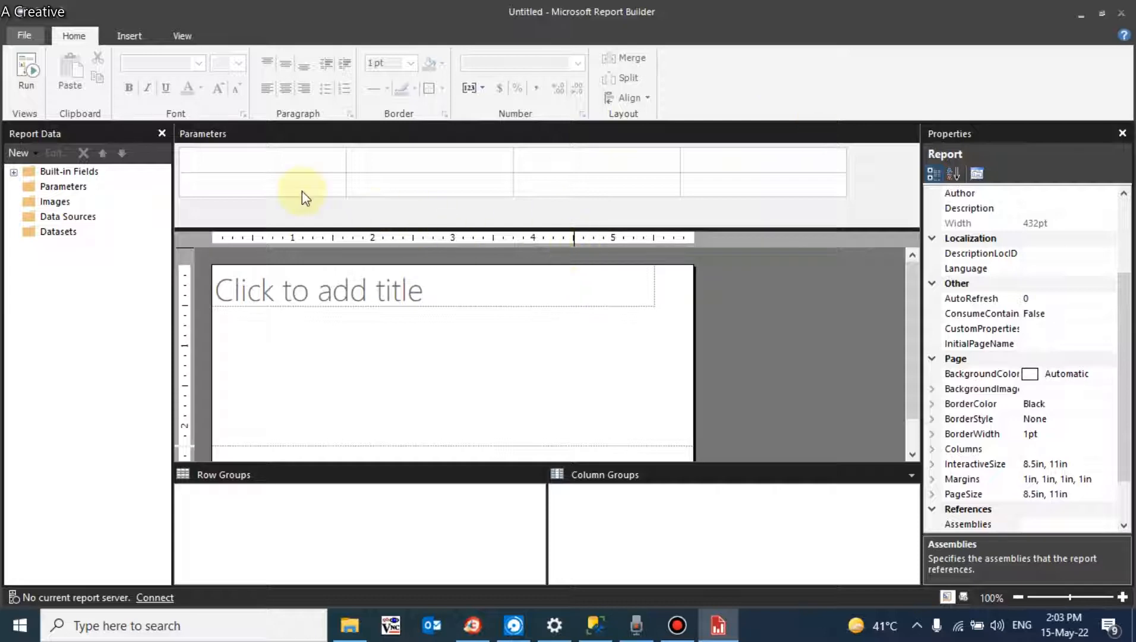
# Switch to SQL Server Management Studio to review the columns and rows of the Extruder_Data table, and return to Report Builder.
pyautogui.click(595, 624)
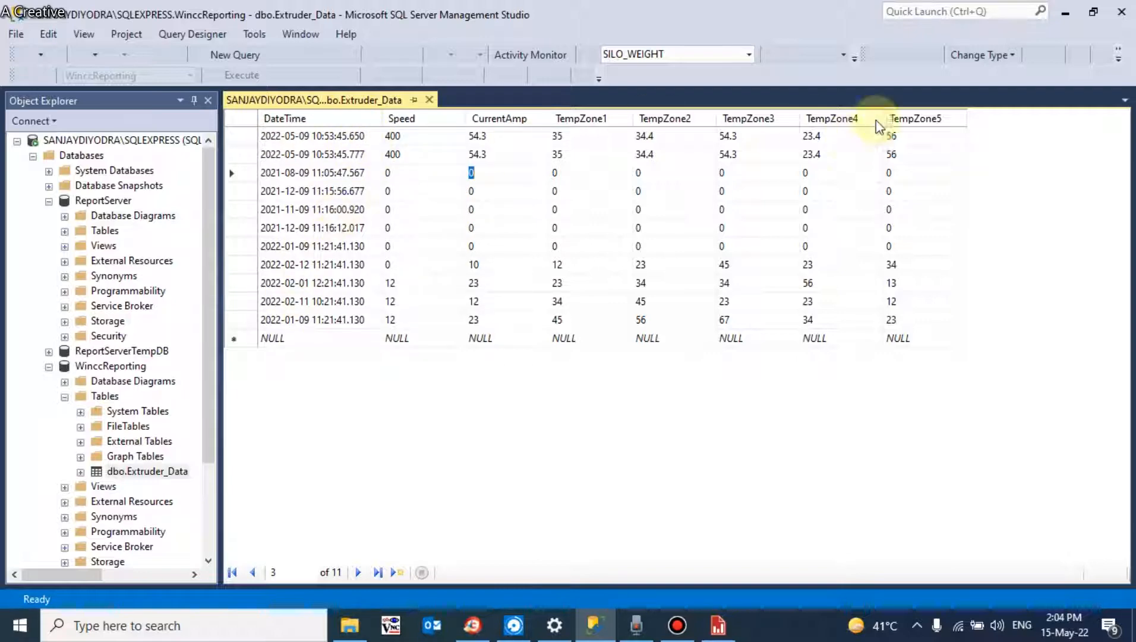
pyautogui.click(1065, 13)
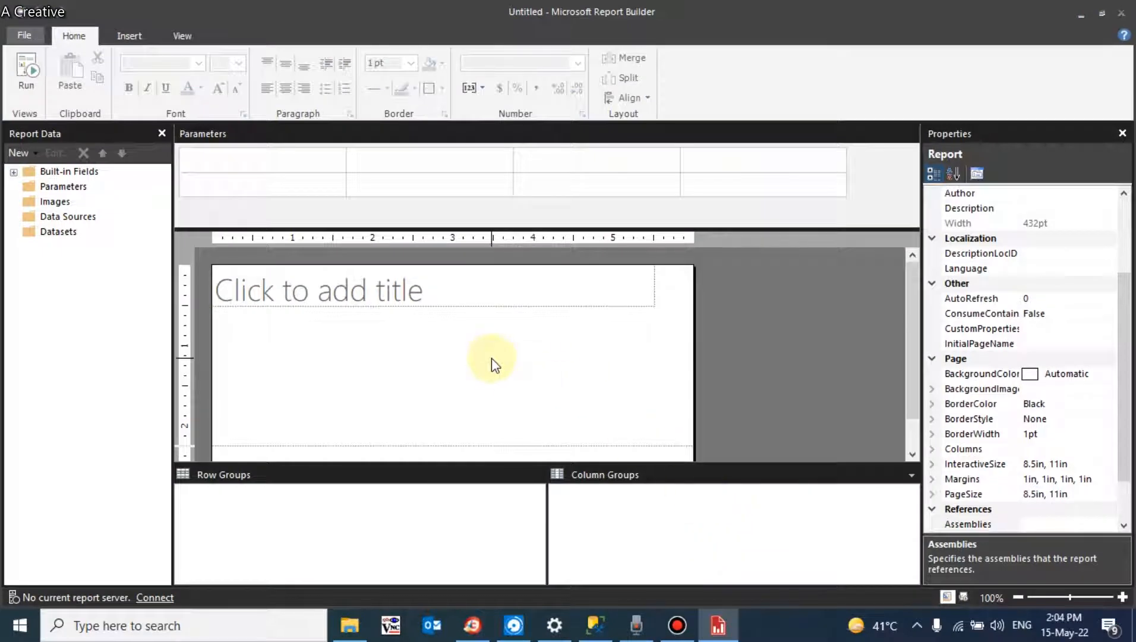
# Open the existing report MyFirstReport from the SampleReport report server.
pyautogui.click(35, 34)
pyautogui.click(58, 131)
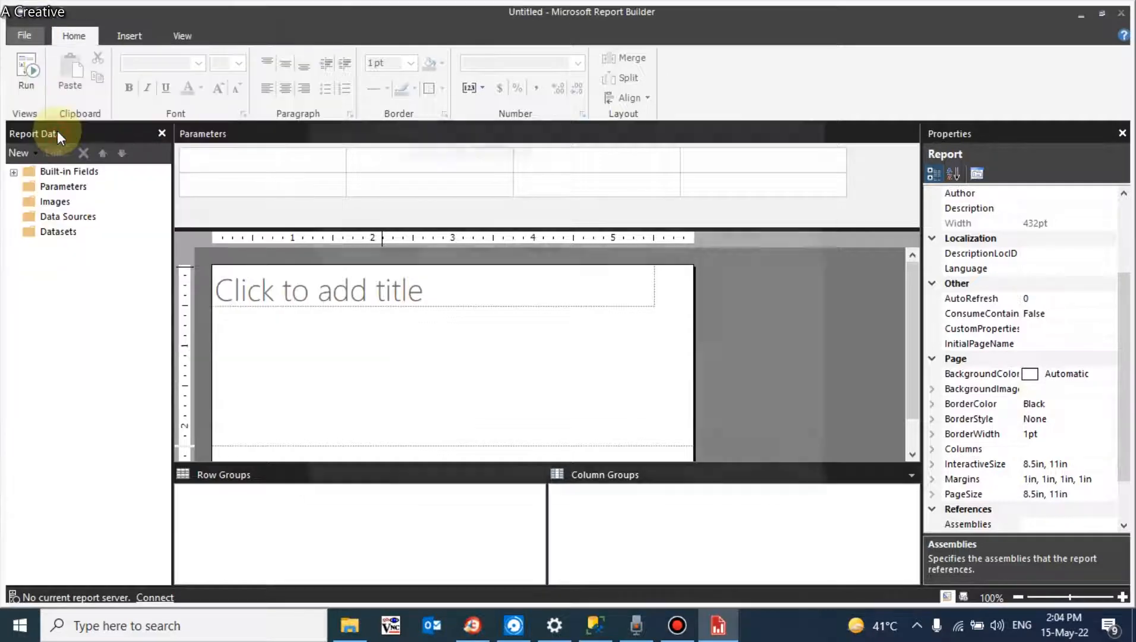
pyautogui.click(349, 213)
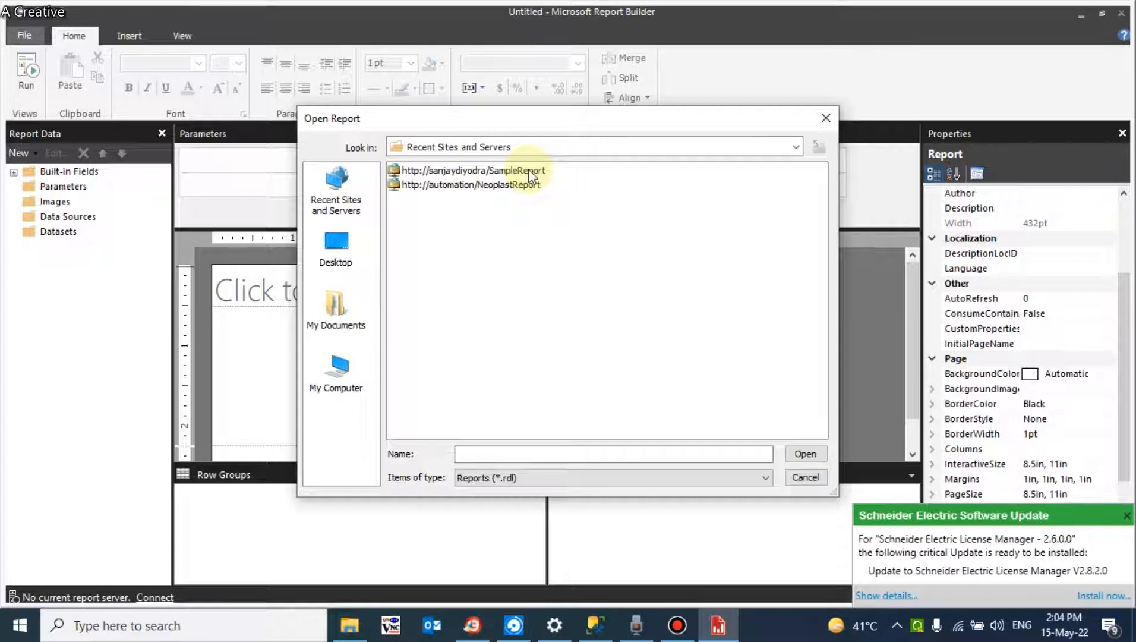
pyautogui.click(506, 173)
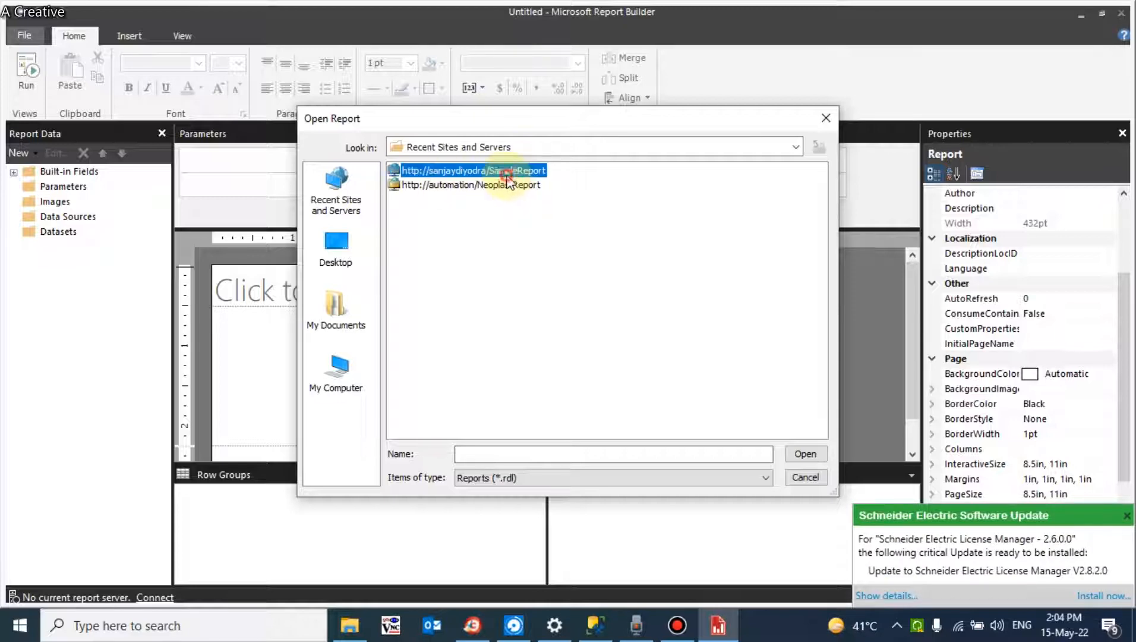
pyautogui.doubleClick(507, 174)
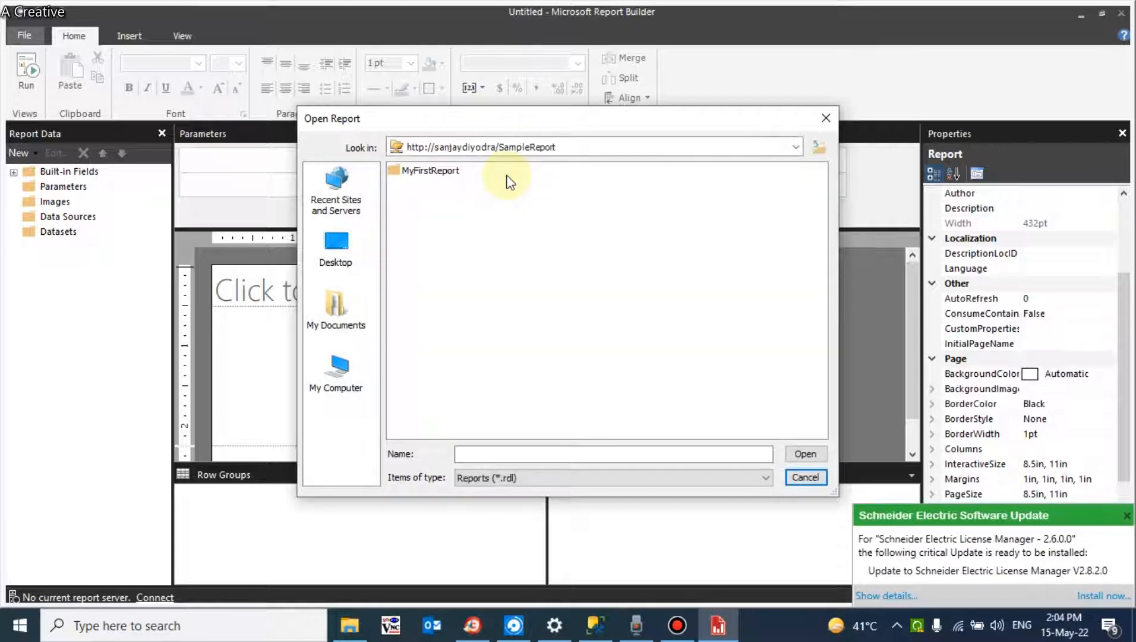
pyautogui.doubleClick(447, 175)
pyautogui.doubleClick(448, 174)
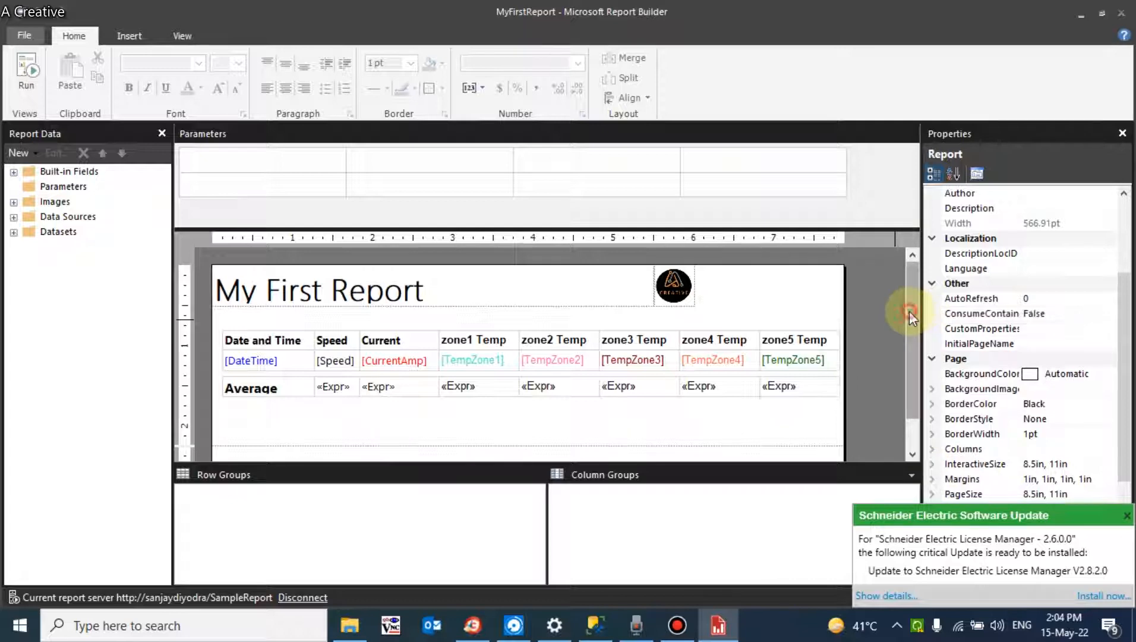
# Shrink the parameters area to enlarge the design surface and move the logo image to the report's right edge, about 7.32 in across.
pyautogui.scroll(-1, 909, 310)
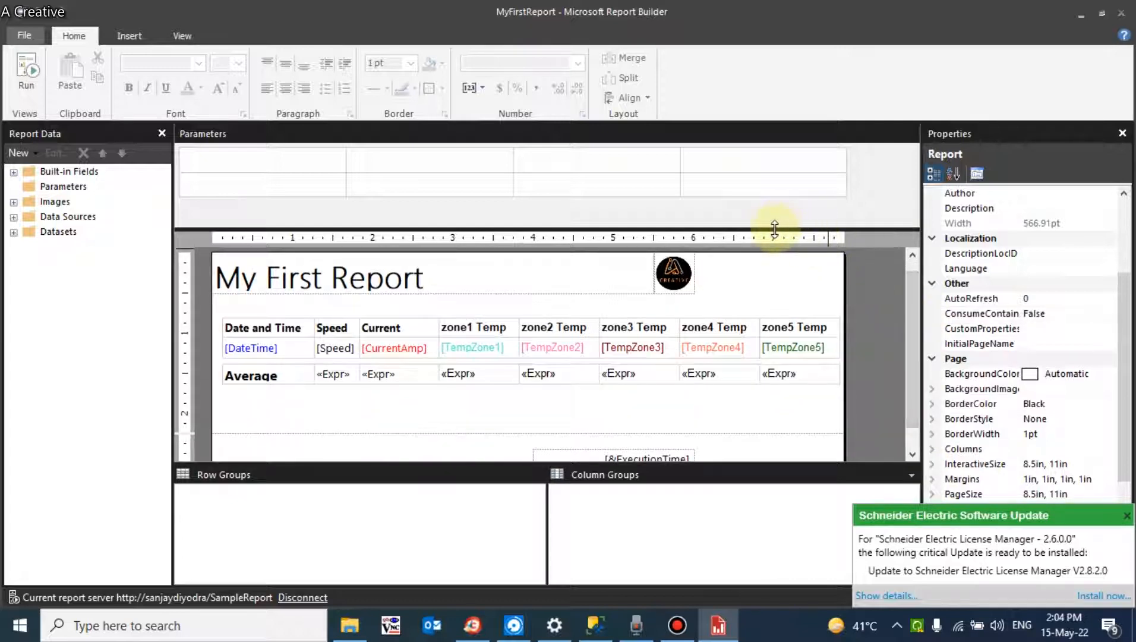
pyautogui.moveTo(773, 228); pyautogui.dragTo(774, 164)
pyautogui.moveTo(658, 231); pyautogui.dragTo(812, 227)
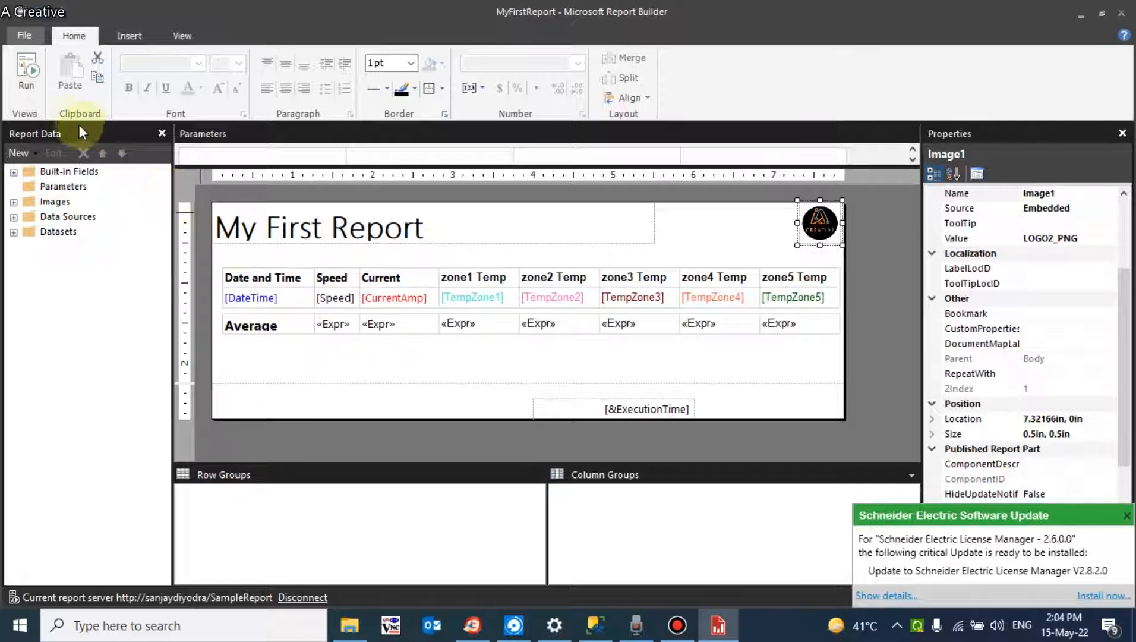
# Add a new report parameter and name it StartDate.
pyautogui.click(54, 192)
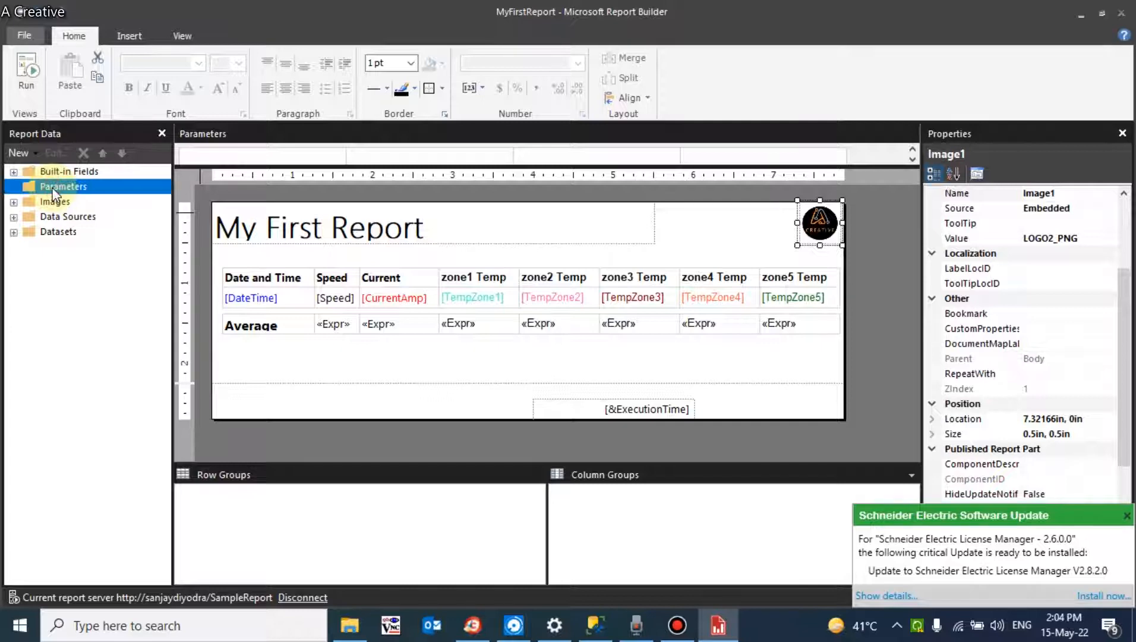
pyautogui.rightClick(53, 188)
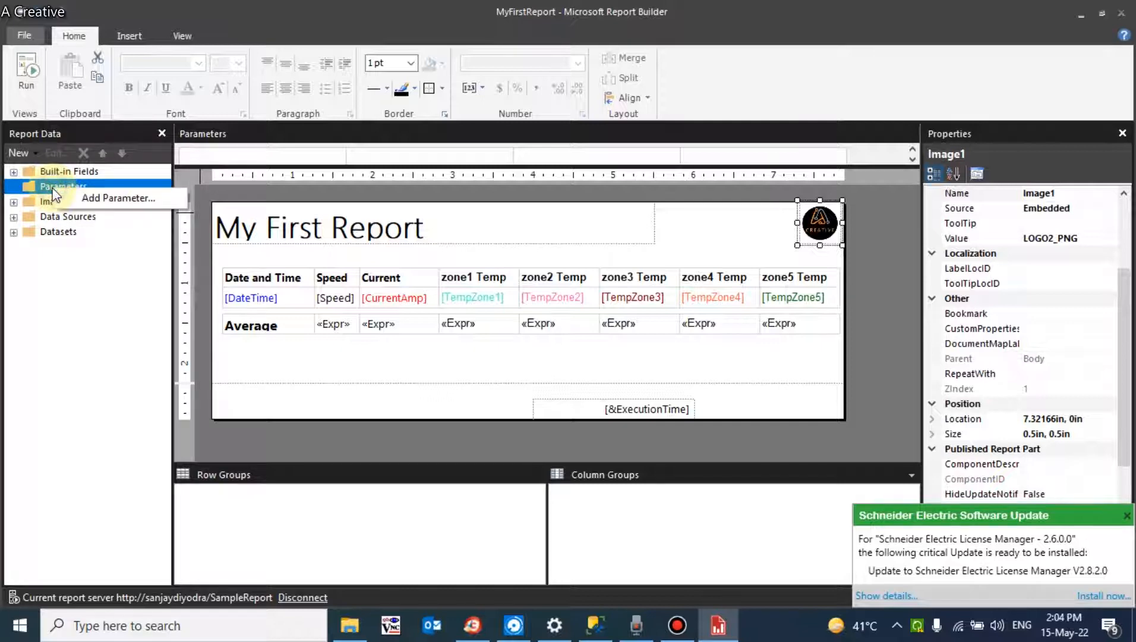
pyautogui.click(85, 198)
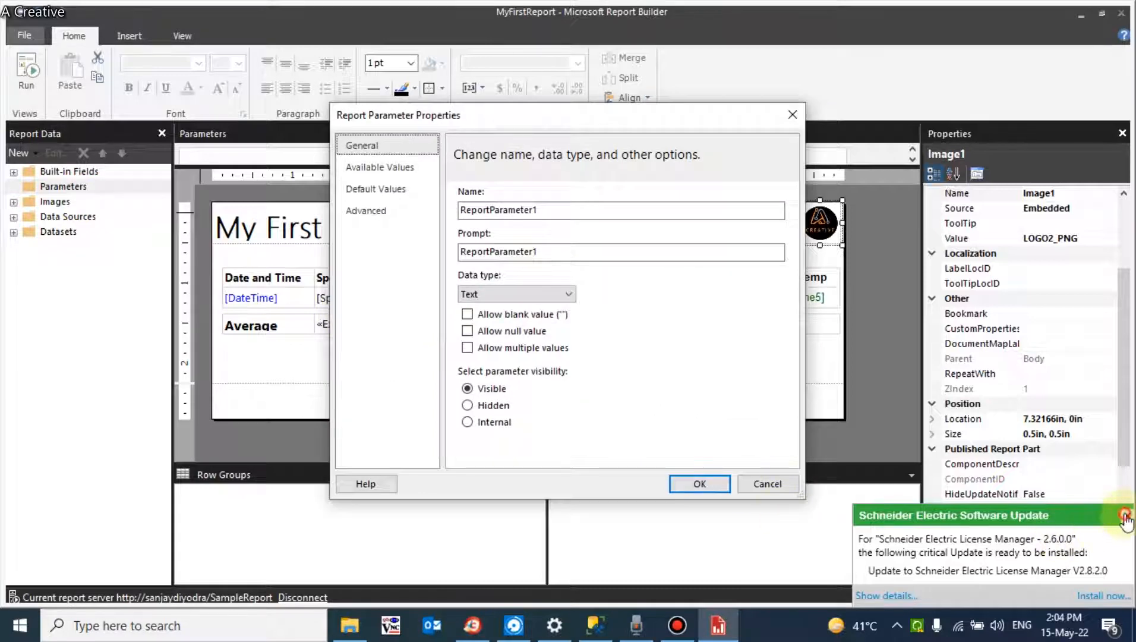
pyautogui.click(1124, 515)
pyautogui.moveTo(553, 210); pyautogui.dragTo(324, 221)
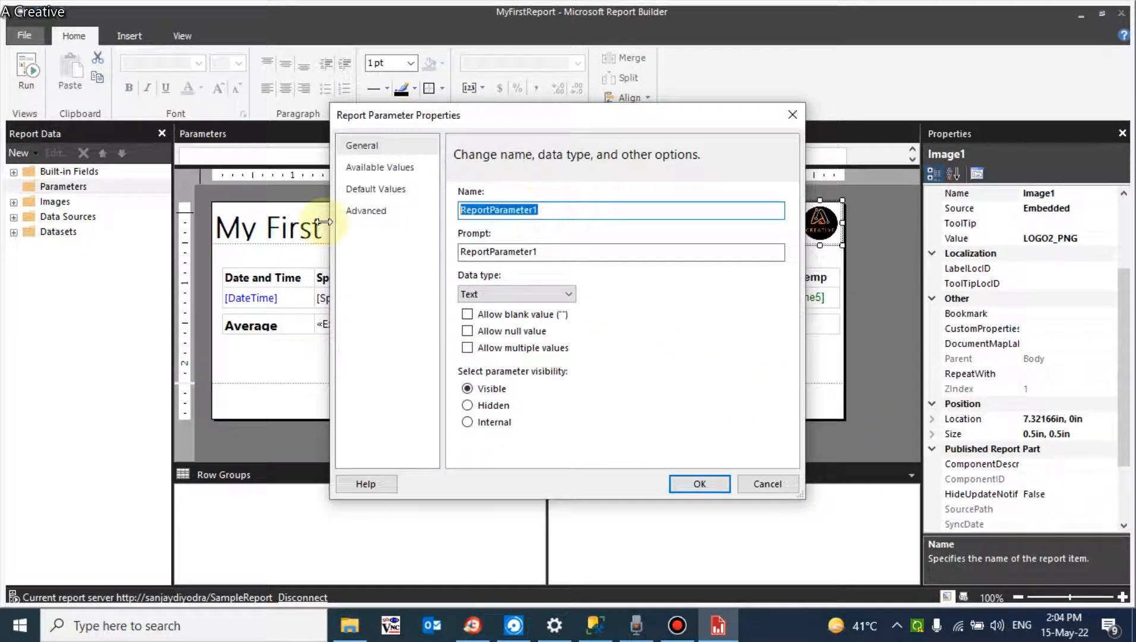
pyautogui.press('BackSpace')
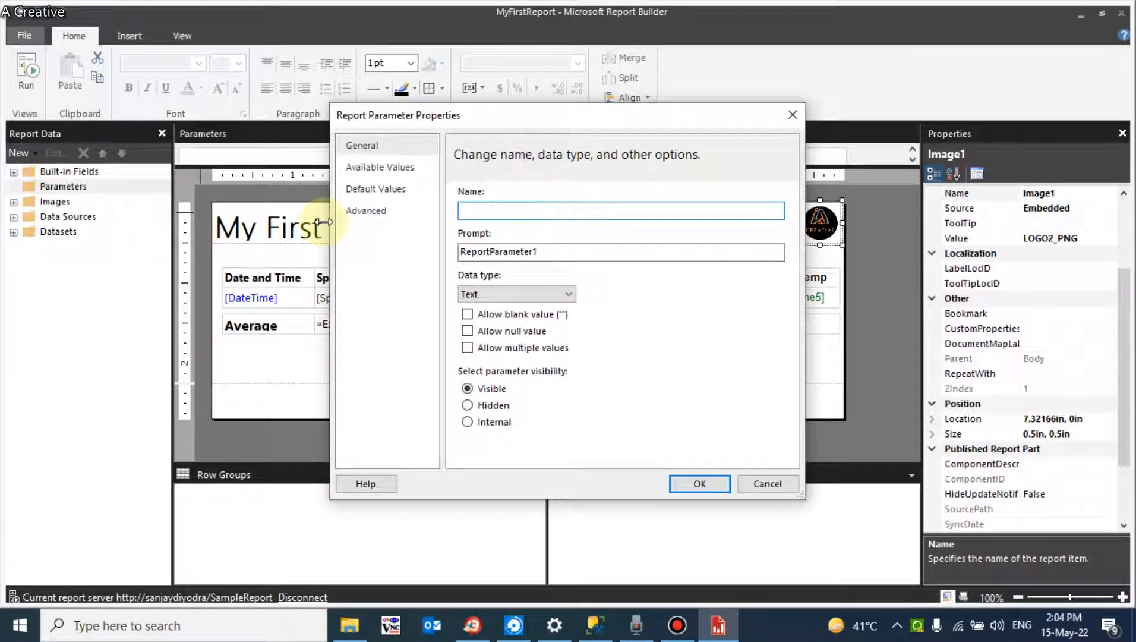
pyautogui.write('StartDate')
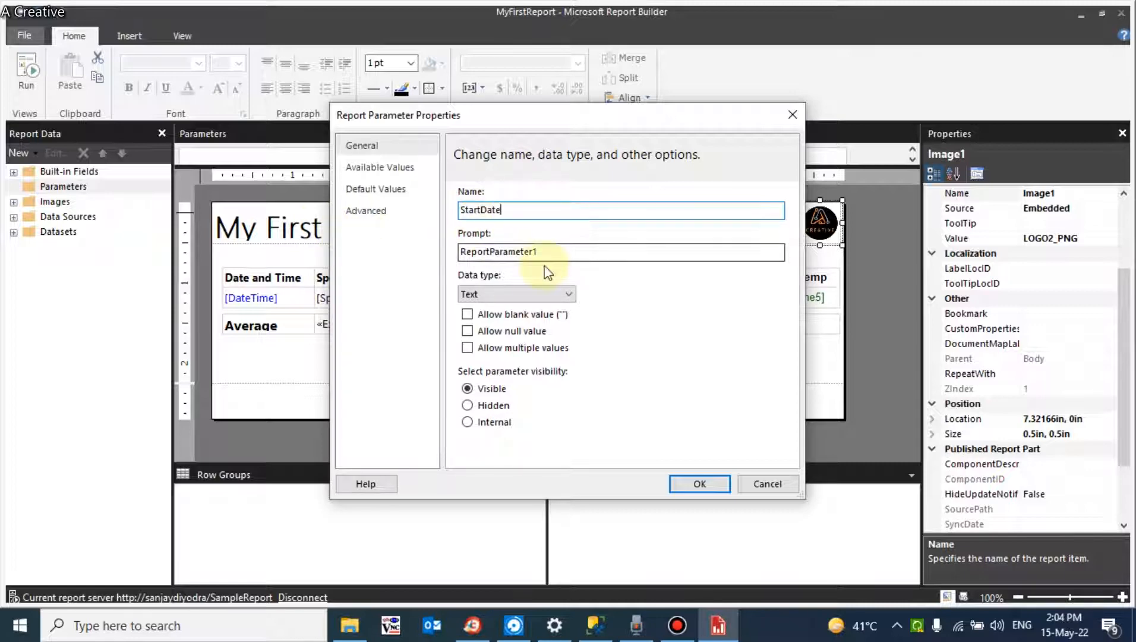
# Set the StartDate parameter's prompt to StartDate and its data type to Date/Time.
pyautogui.click(560, 256)
pyautogui.doubleClick(560, 256)
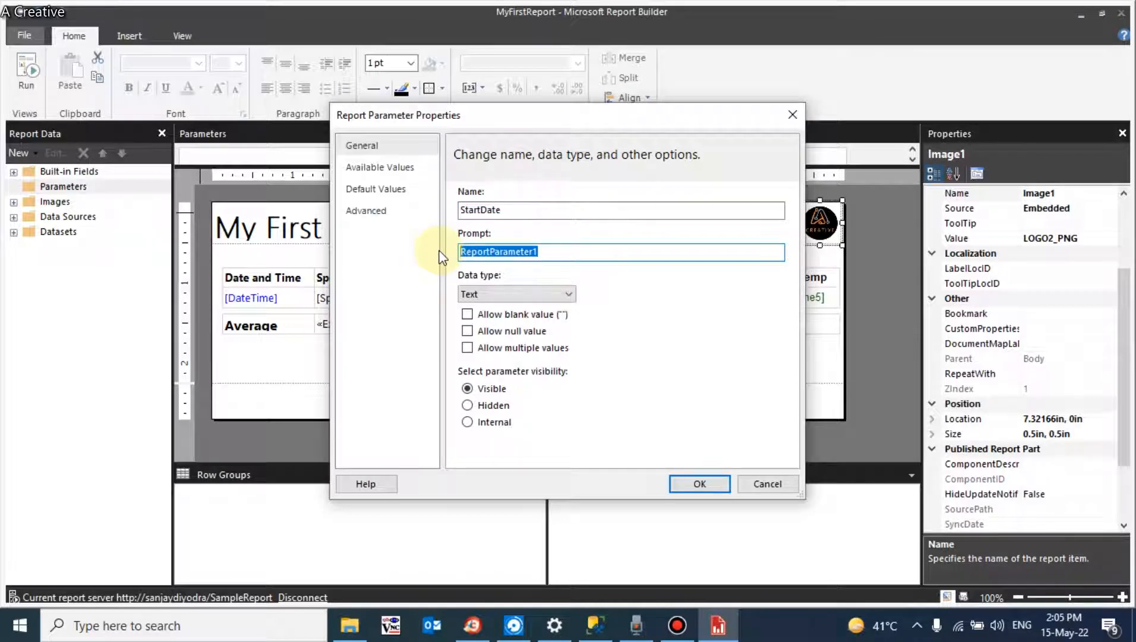
pyautogui.write('StartDate')
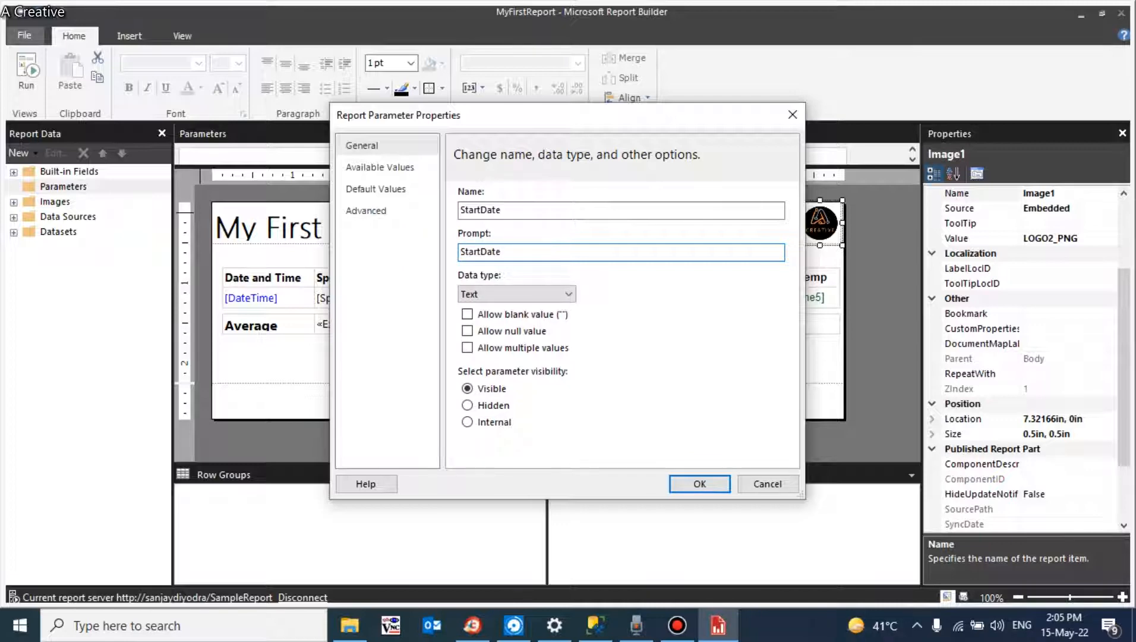
pyautogui.click(558, 297)
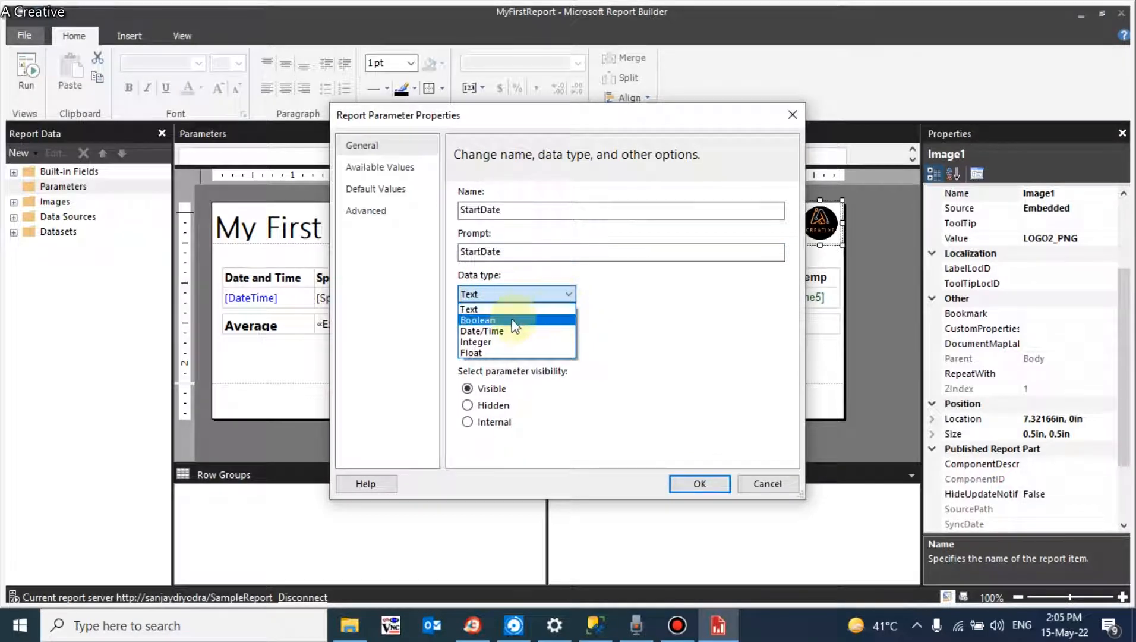
pyautogui.click(505, 333)
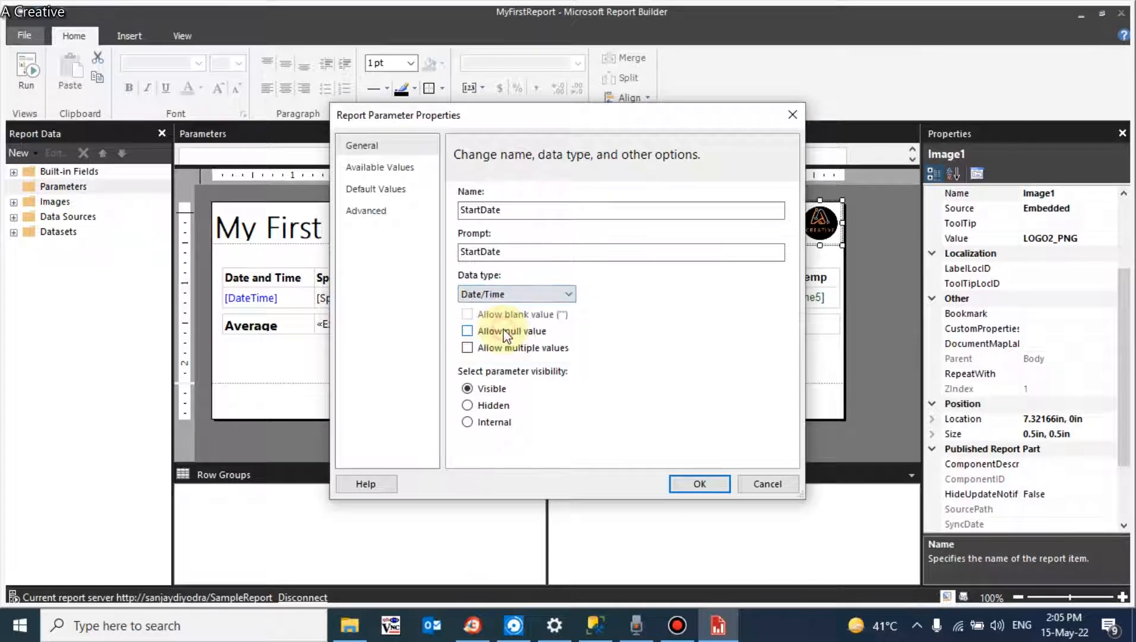
# Leave the available values at None, set the StartDate parameter's default to specified values, and add one value entry.
pyautogui.click(414, 172)
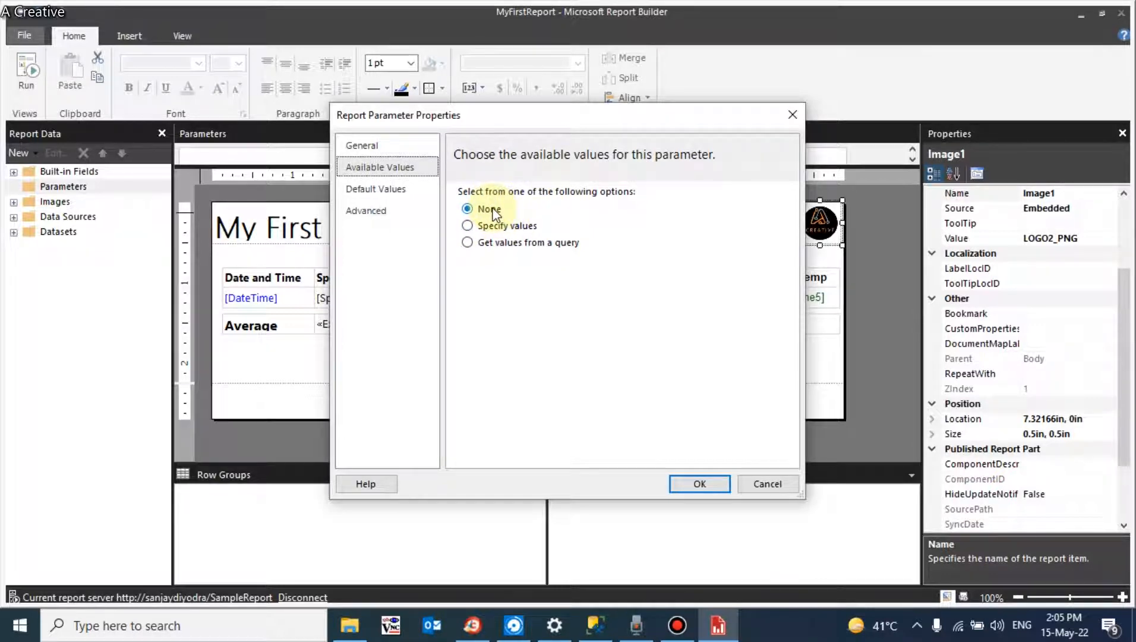
pyautogui.click(409, 189)
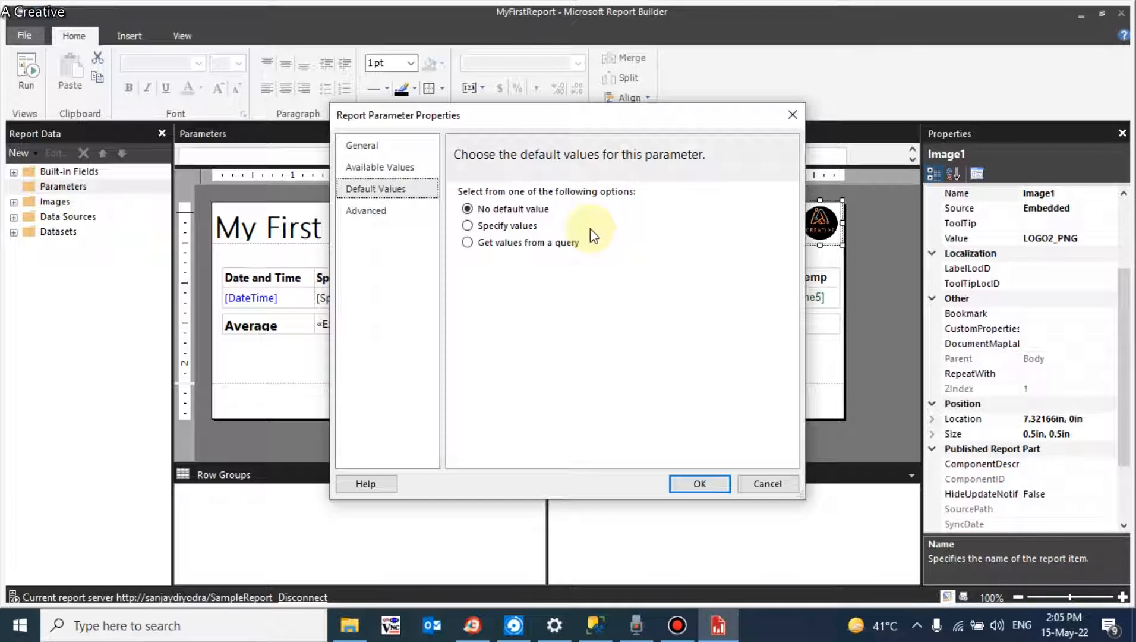
pyautogui.click(506, 227)
pyautogui.click(479, 282)
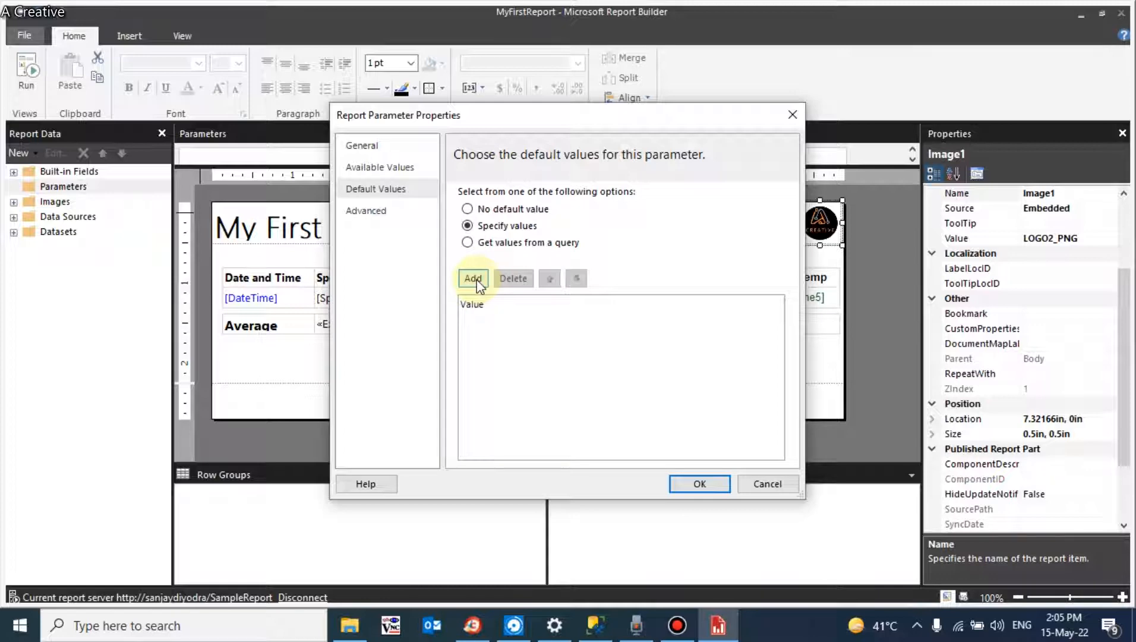
pyautogui.click(478, 283)
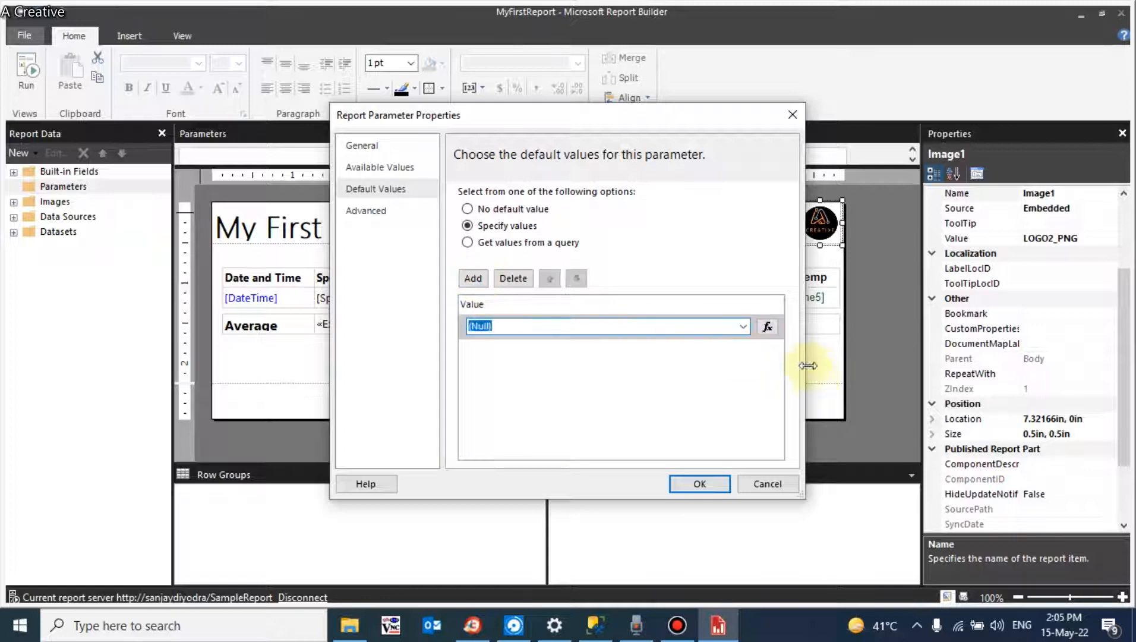
# Define the default value with the expression =Now() from the Date & Time functions and save the StartDate parameter.
pyautogui.click(768, 328)
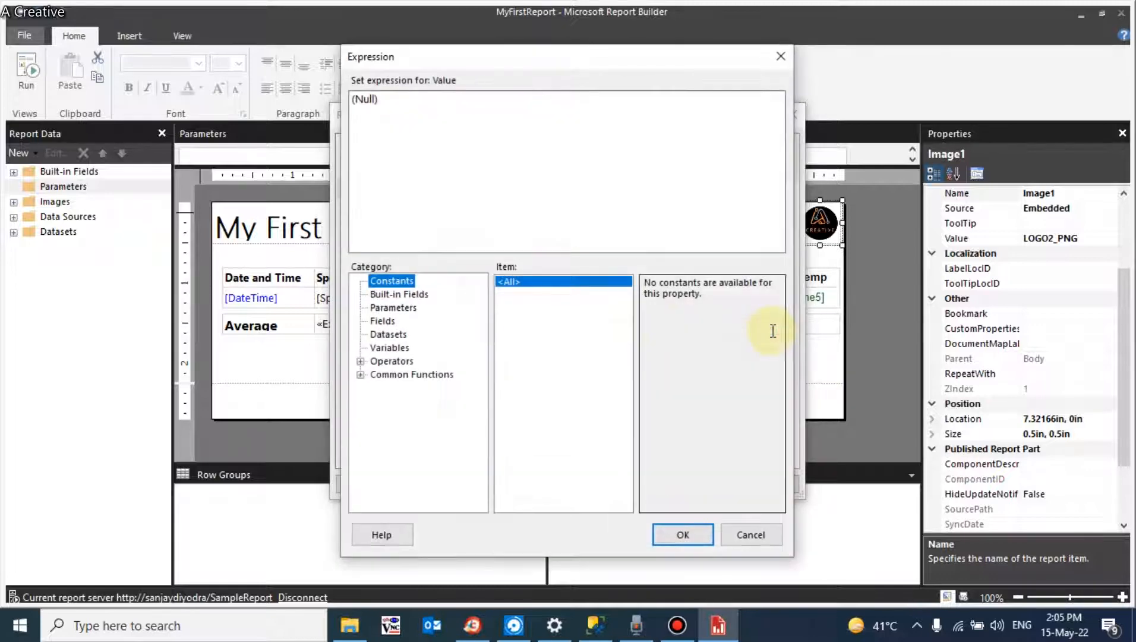
pyautogui.click(360, 374)
pyautogui.click(394, 401)
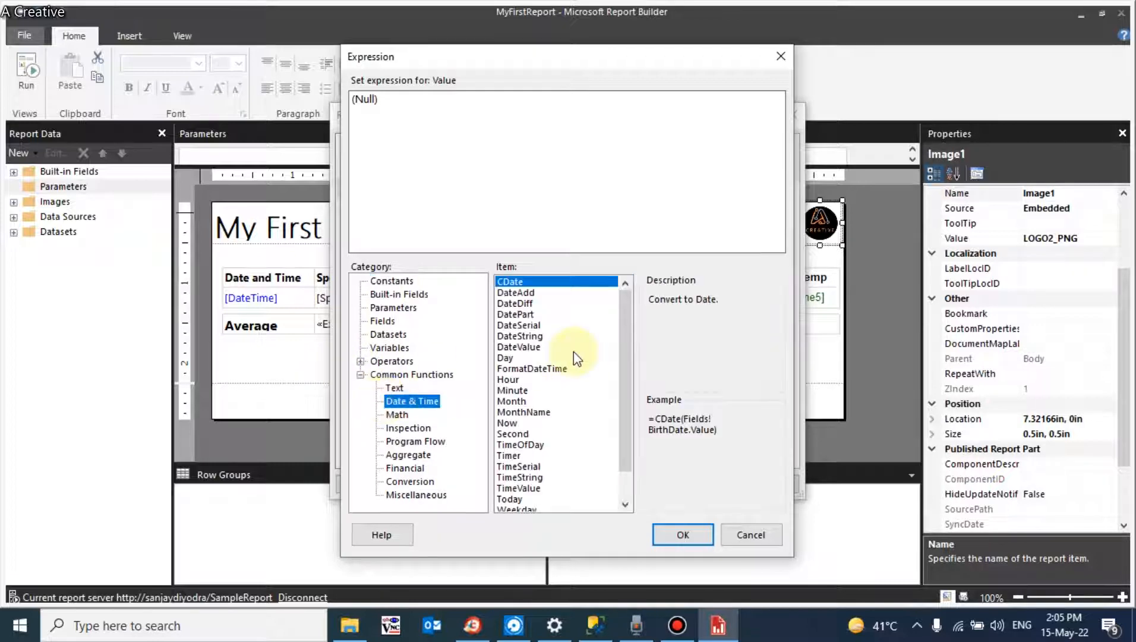
pyautogui.doubleClick(506, 422)
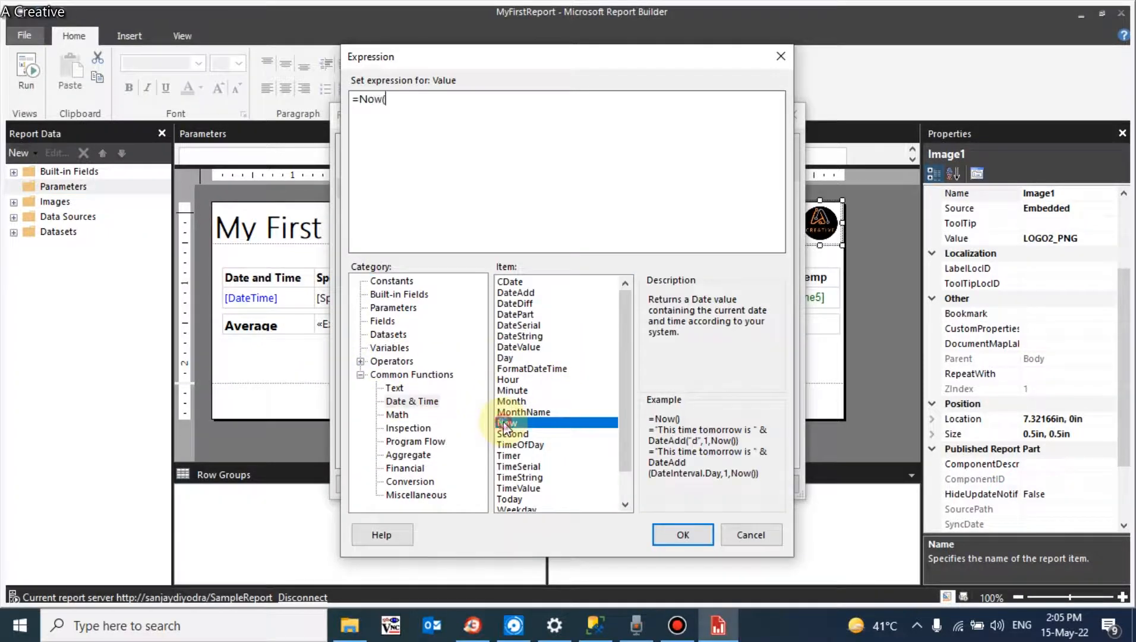
pyautogui.write(')')
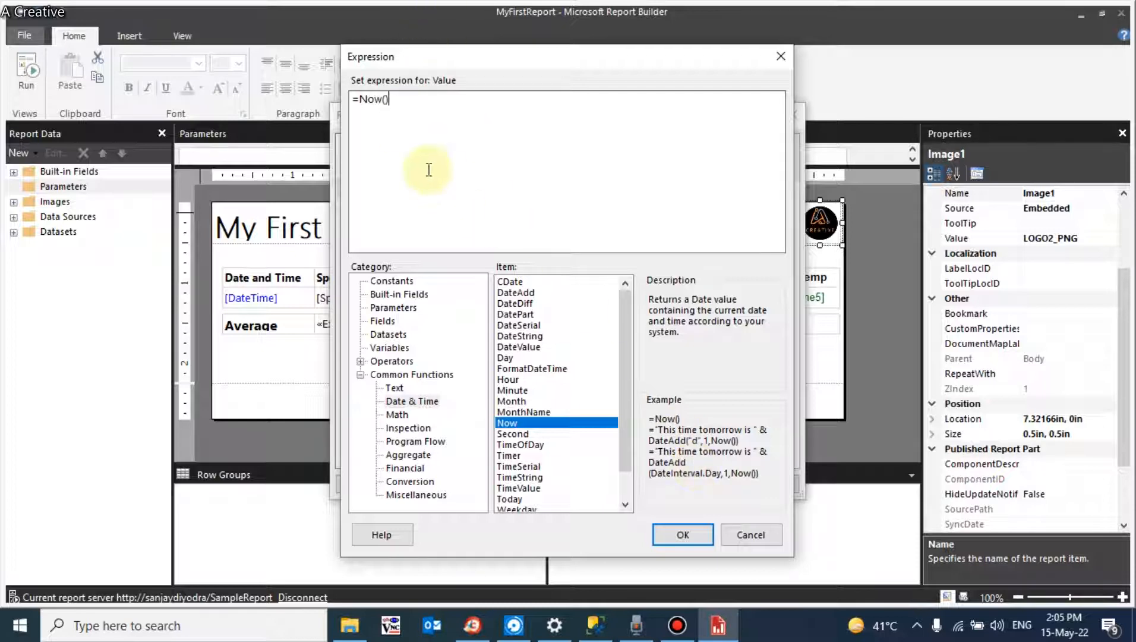
pyautogui.click(399, 109)
pyautogui.moveTo(399, 108); pyautogui.dragTo(308, 99)
pyautogui.click(683, 535)
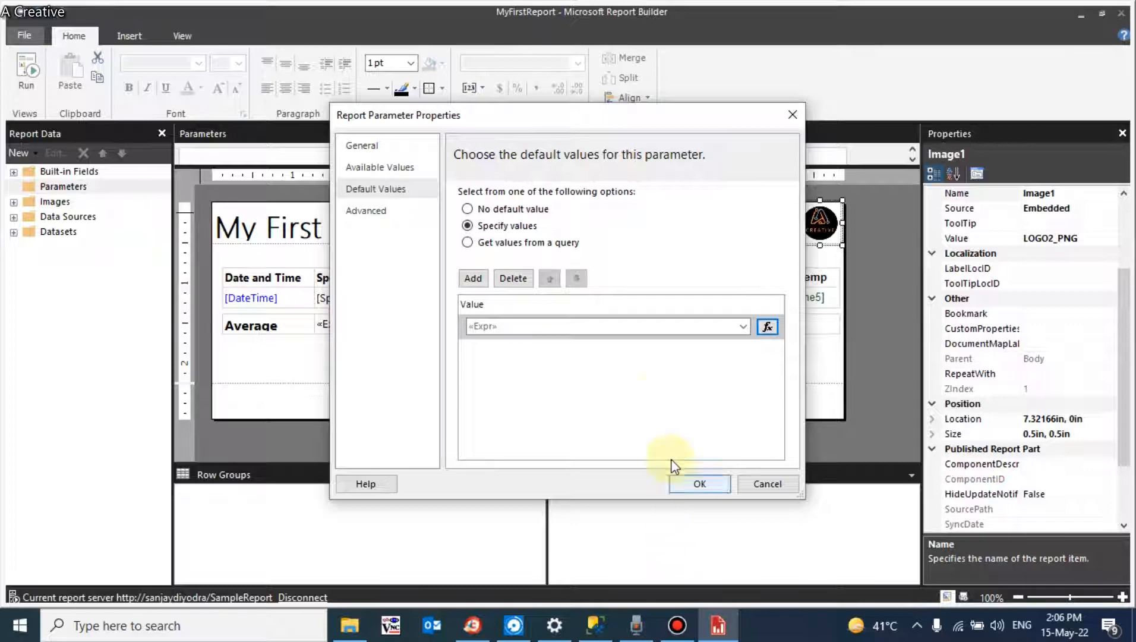
pyautogui.click(693, 484)
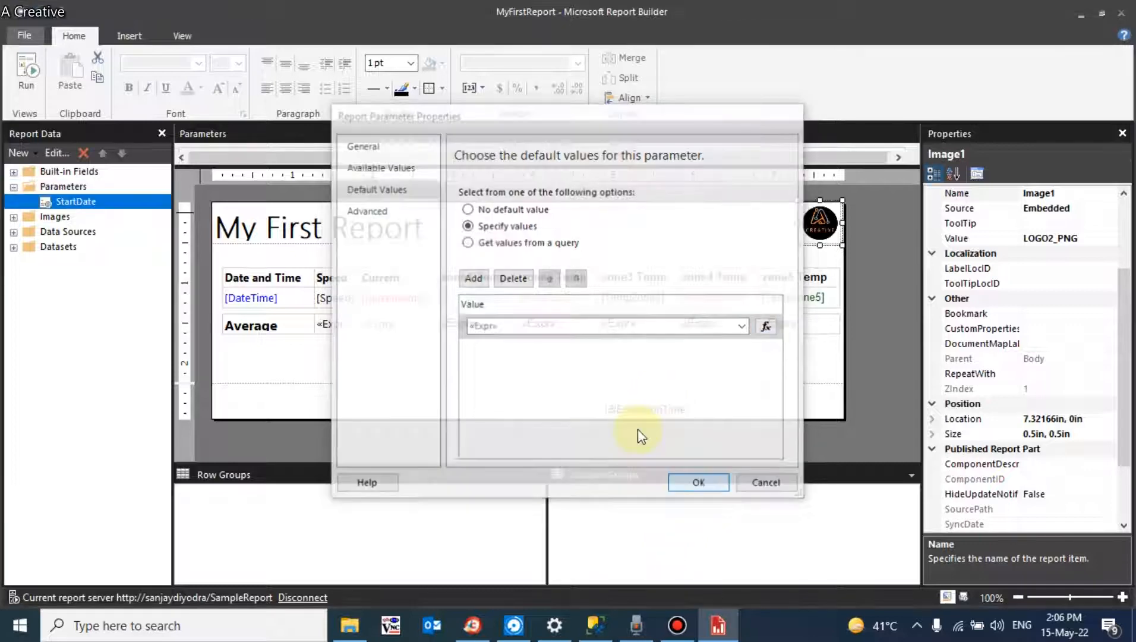
# Add a second report parameter and name it EndDate.
pyautogui.rightClick(64, 185)
pyautogui.click(89, 198)
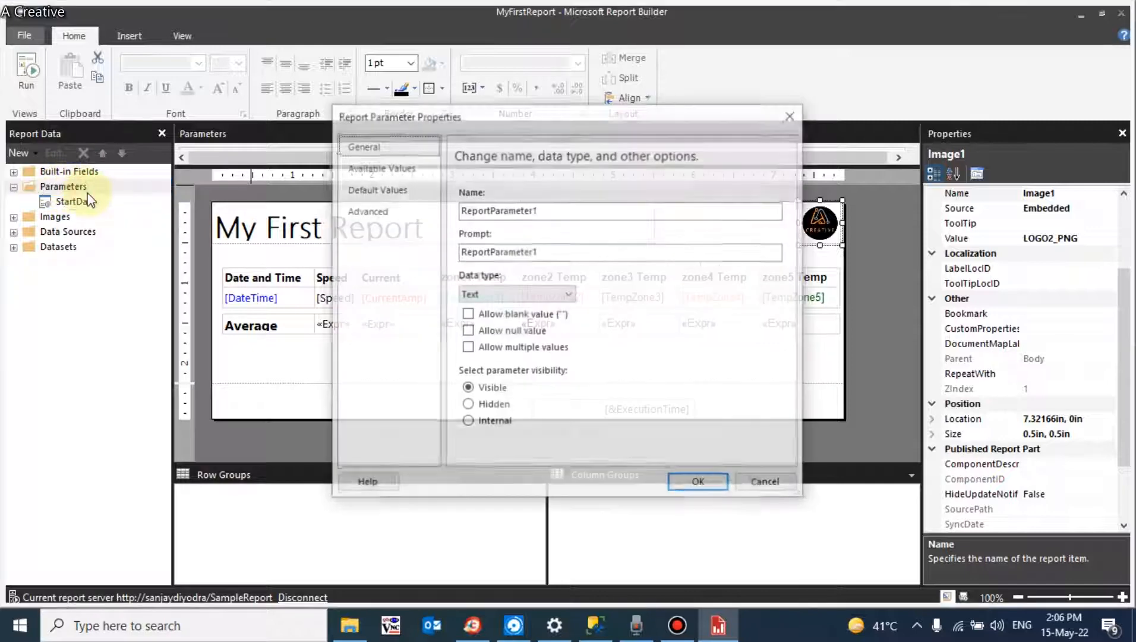
pyautogui.moveTo(540, 211); pyautogui.dragTo(413, 218)
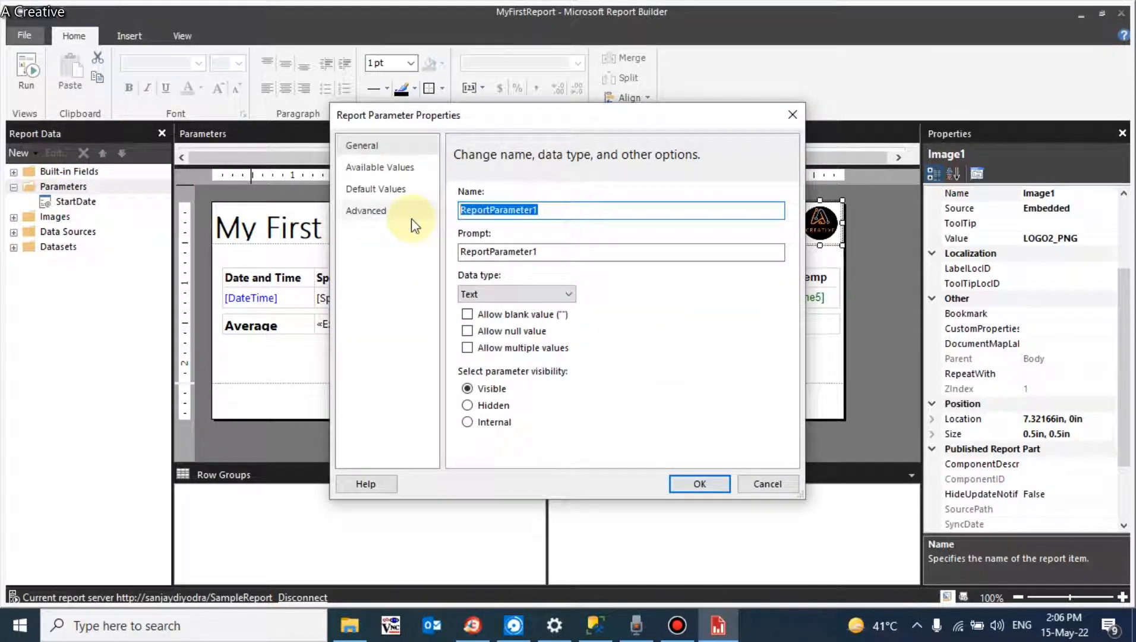
pyautogui.write('End')
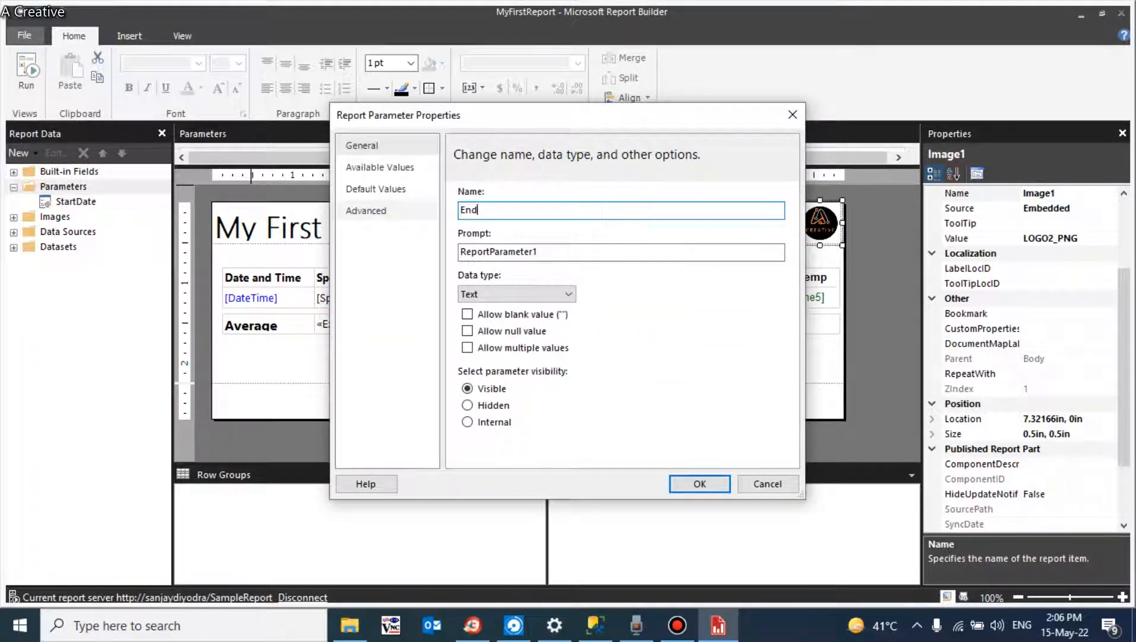
pyautogui.write('Date')
# Set the EndDate parameter's prompt to EndDate and its data type to Date/Time.
pyautogui.moveTo(597, 252); pyautogui.dragTo(373, 246)
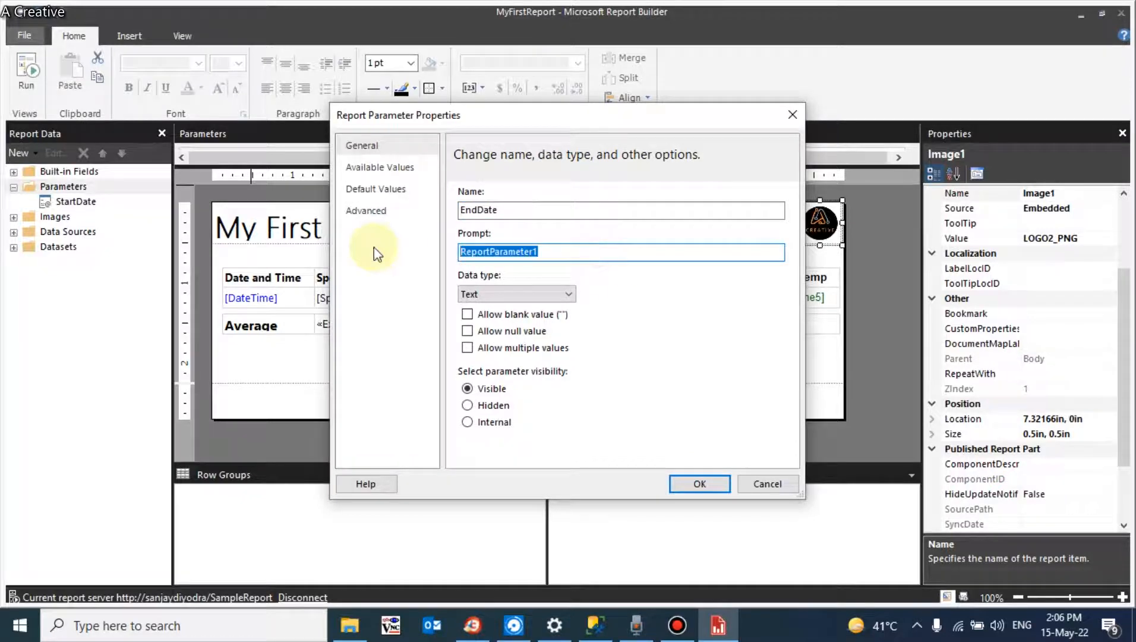
pyautogui.write('EndDate')
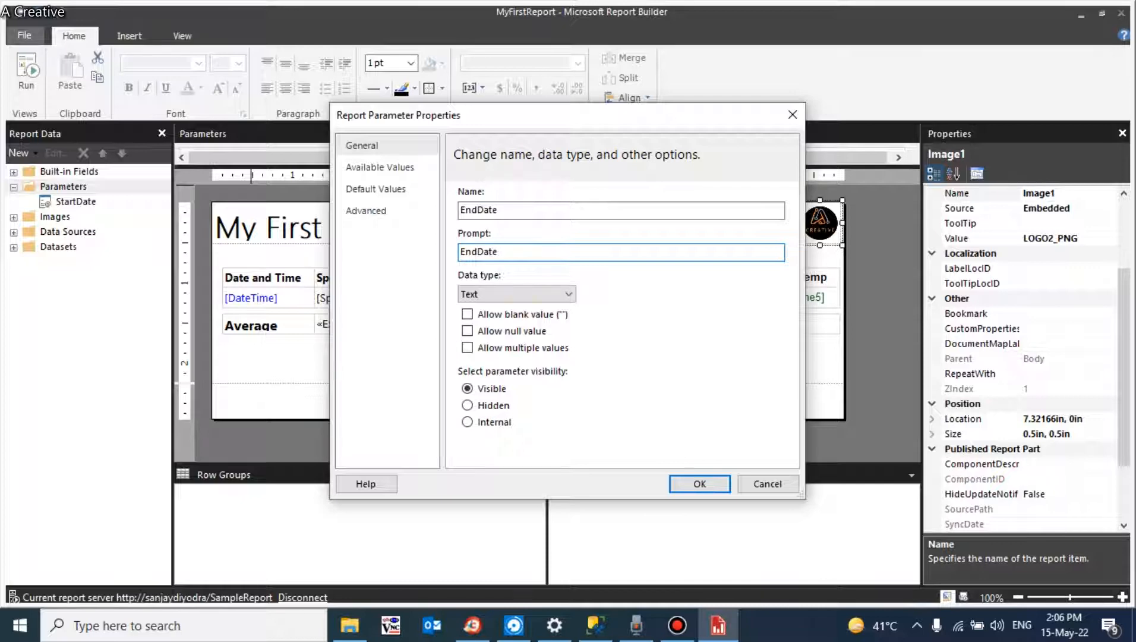
pyautogui.click(528, 294)
pyautogui.click(487, 332)
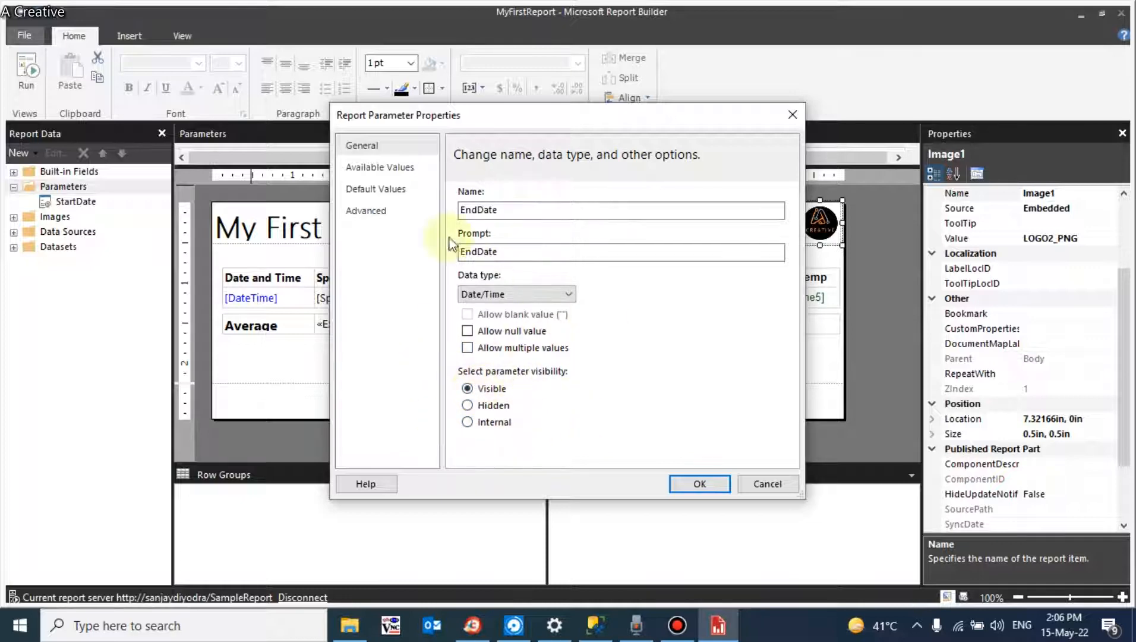
# Set the EndDate parameter's default to specified values and add one value entry.
pyautogui.click(372, 188)
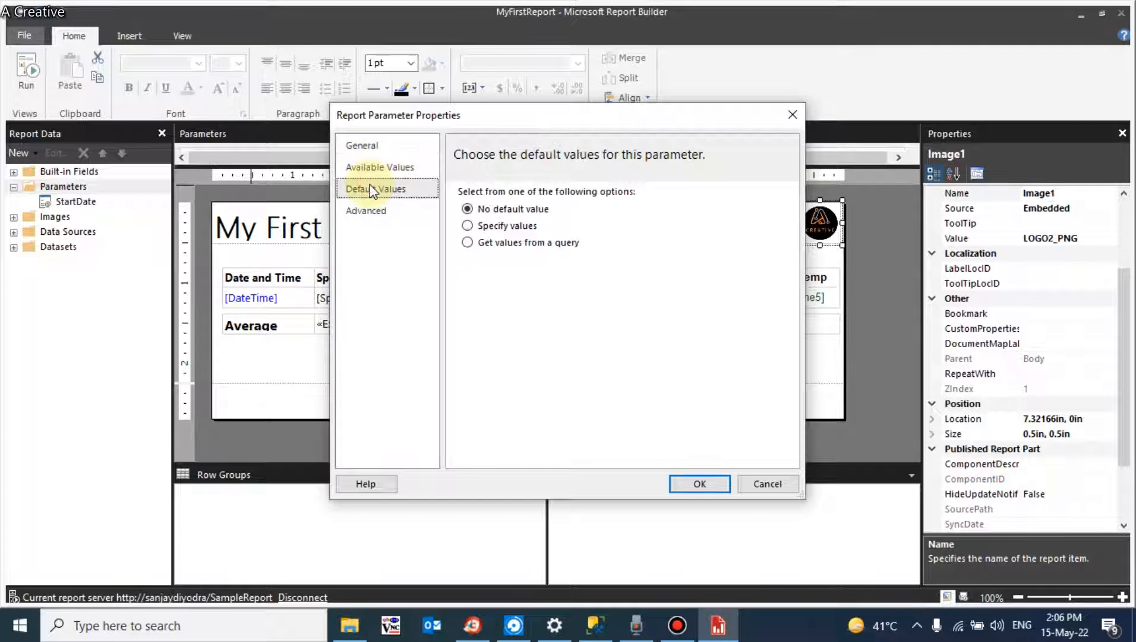
pyautogui.click(500, 225)
pyautogui.click(473, 278)
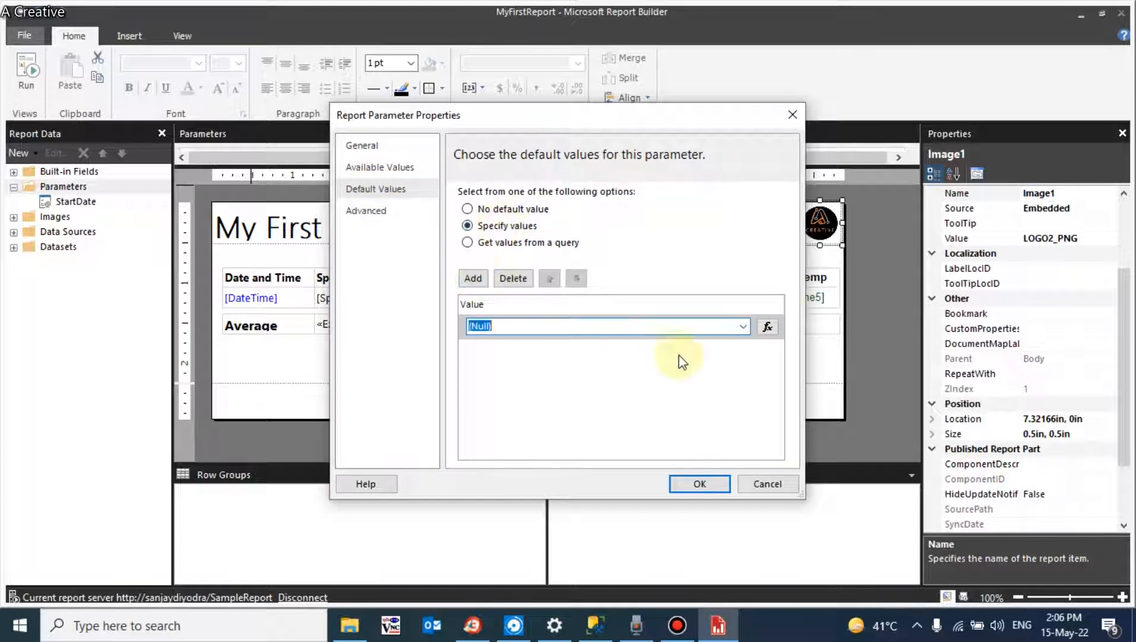
# Define the EndDate default with the expression =Now() from the Date & Time functions and save the parameter.
pyautogui.click(773, 326)
pyautogui.click(374, 374)
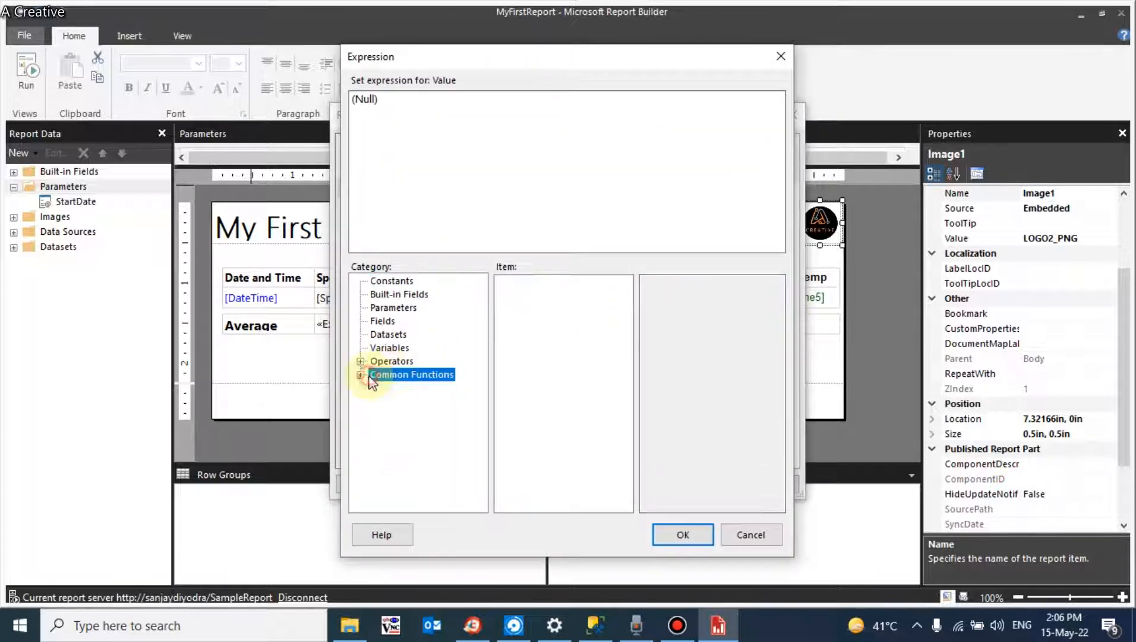
pyautogui.click(361, 375)
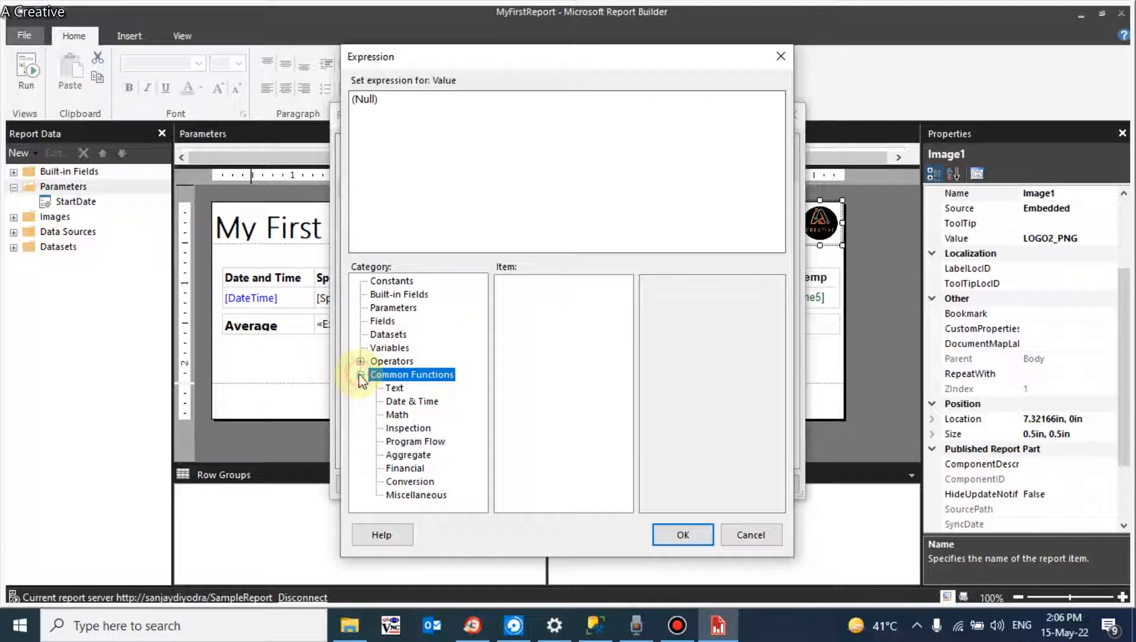
pyautogui.click(395, 401)
pyautogui.doubleClick(507, 422)
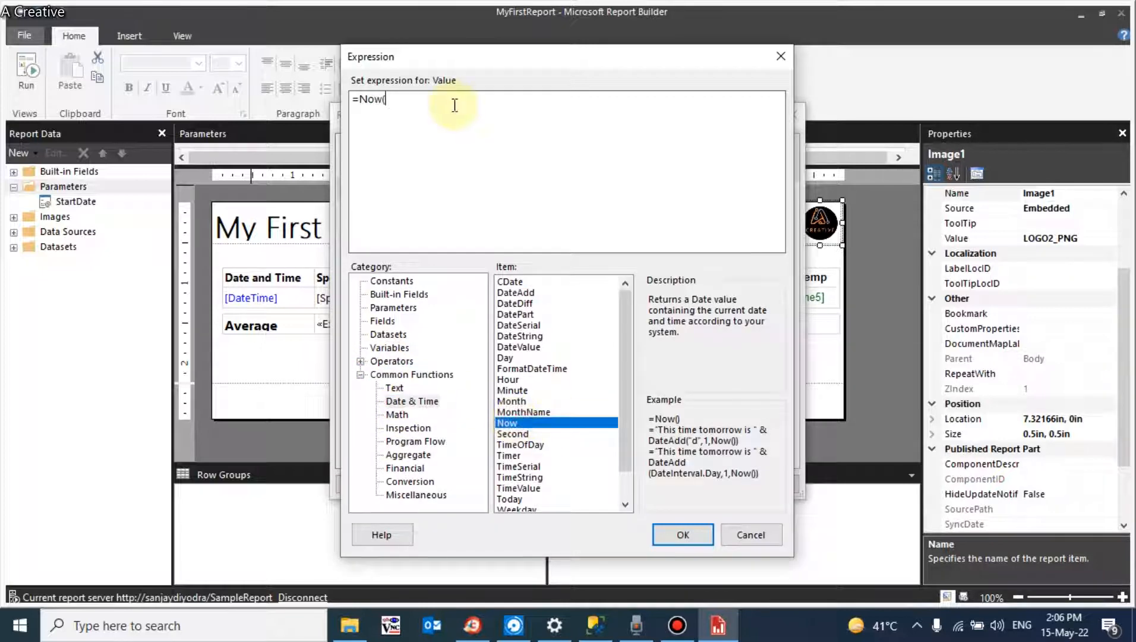
pyautogui.write(')')
pyautogui.click(656, 536)
pyautogui.click(709, 481)
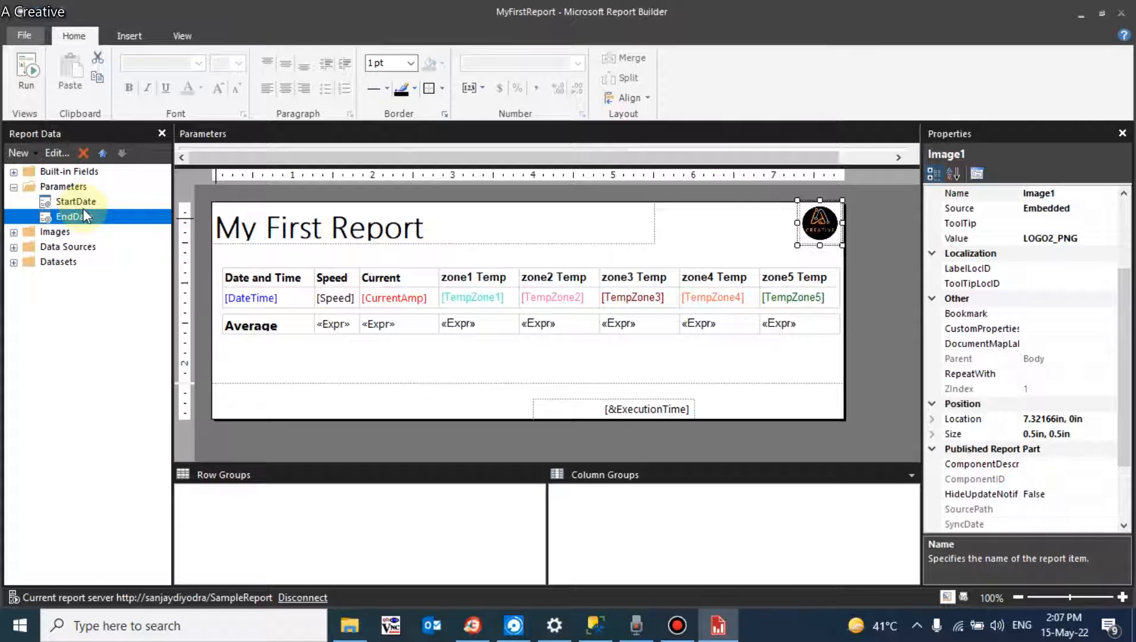
# Expand the Datasets folder and open the properties of MyDataSet.
pyautogui.click(13, 262)
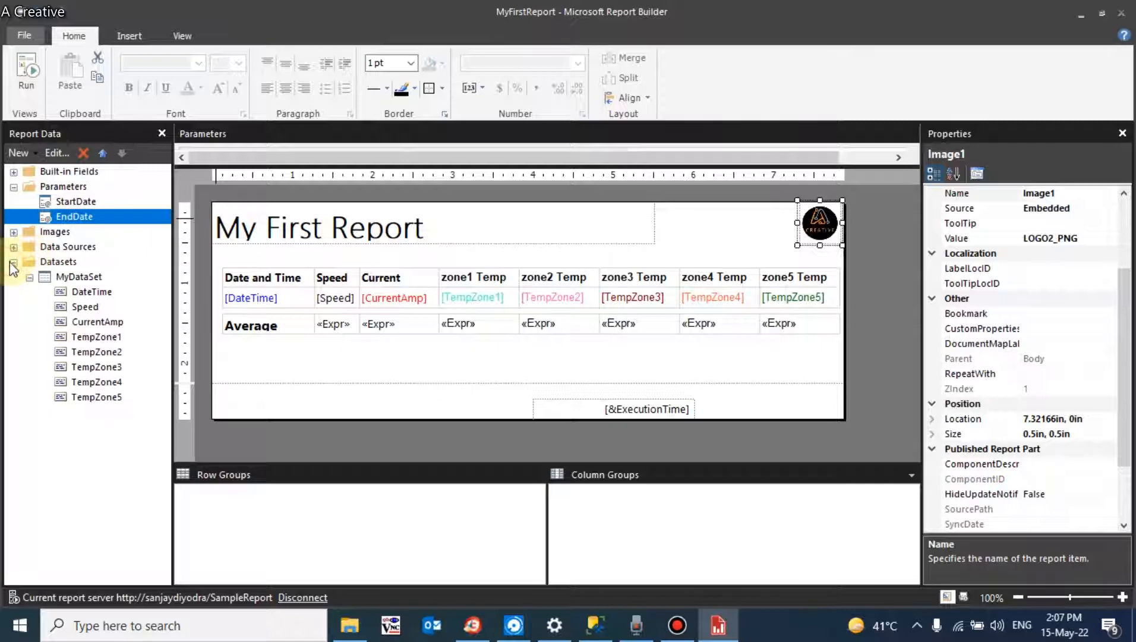
pyautogui.click(85, 279)
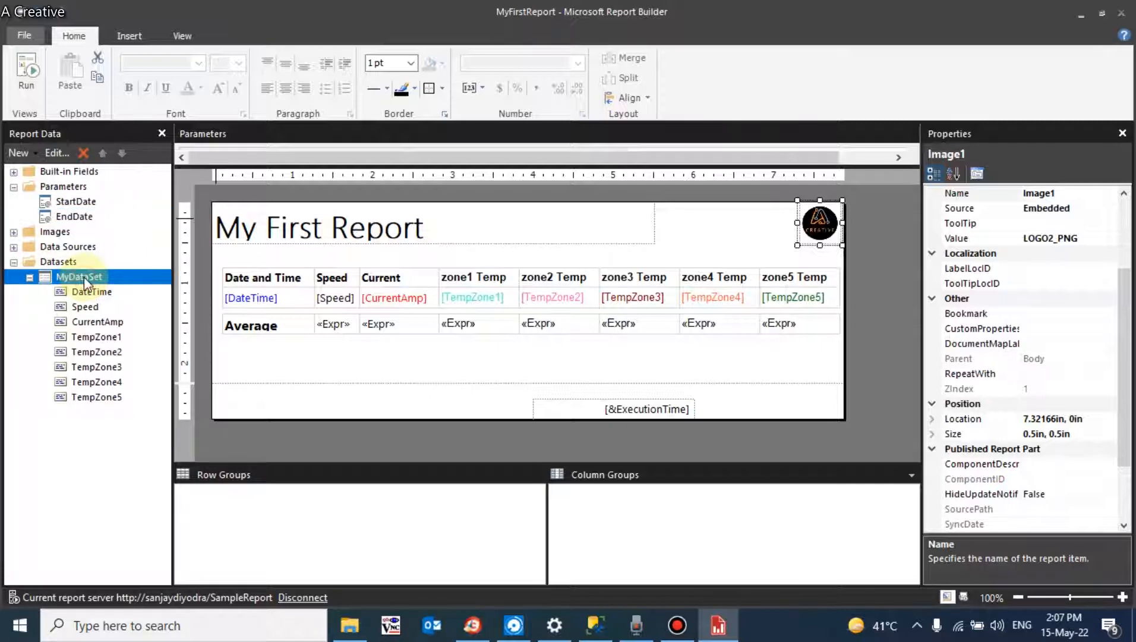
pyautogui.doubleClick(84, 278)
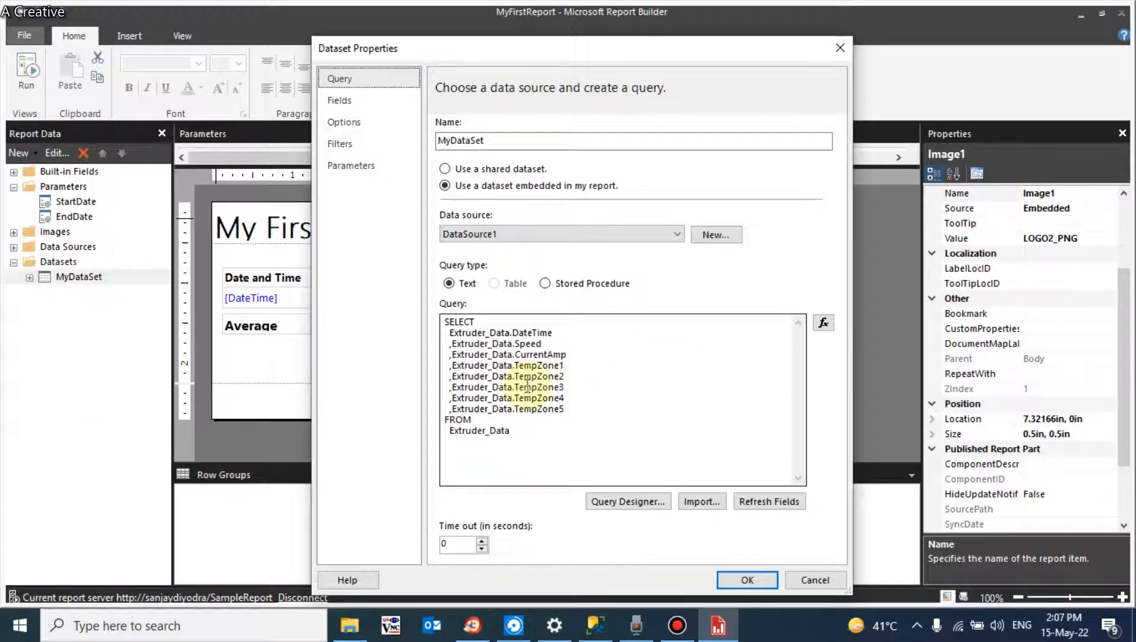
# Add a Where line after FROM Extruder_Data in the dataset query, using the copied field Extruder_Data.DateTime.
pyautogui.moveTo(512, 431); pyautogui.dragTo(444, 282)
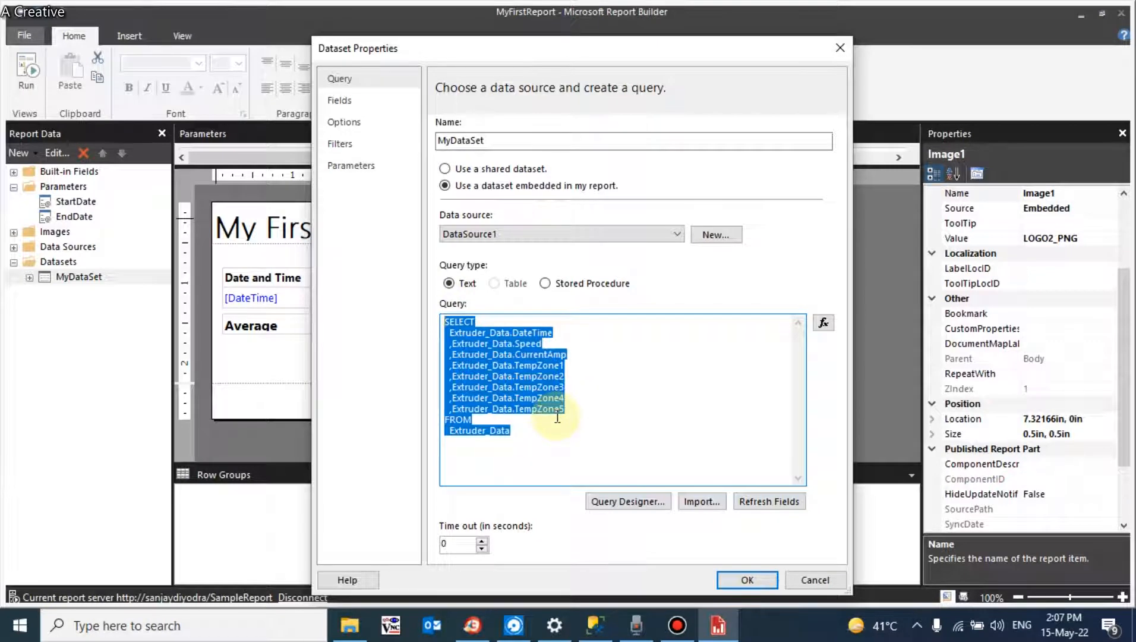
pyautogui.click(517, 429)
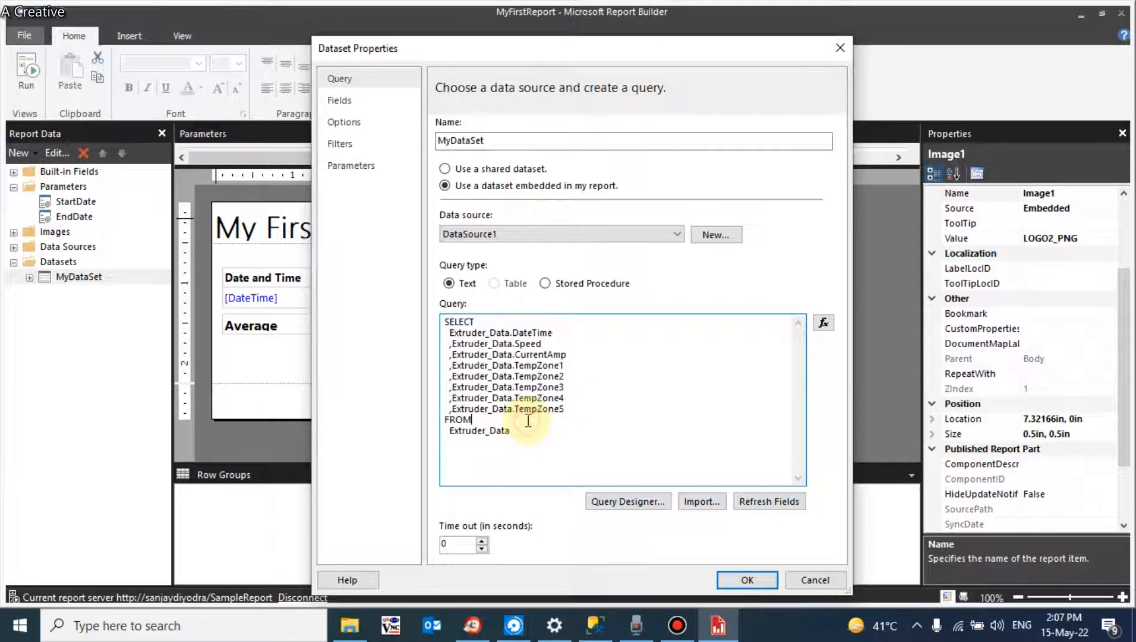
pyautogui.press('Return')
pyautogui.write('Where')
pyautogui.doubleClick(539, 332)
pyautogui.hotkey('ctrl', 'c')
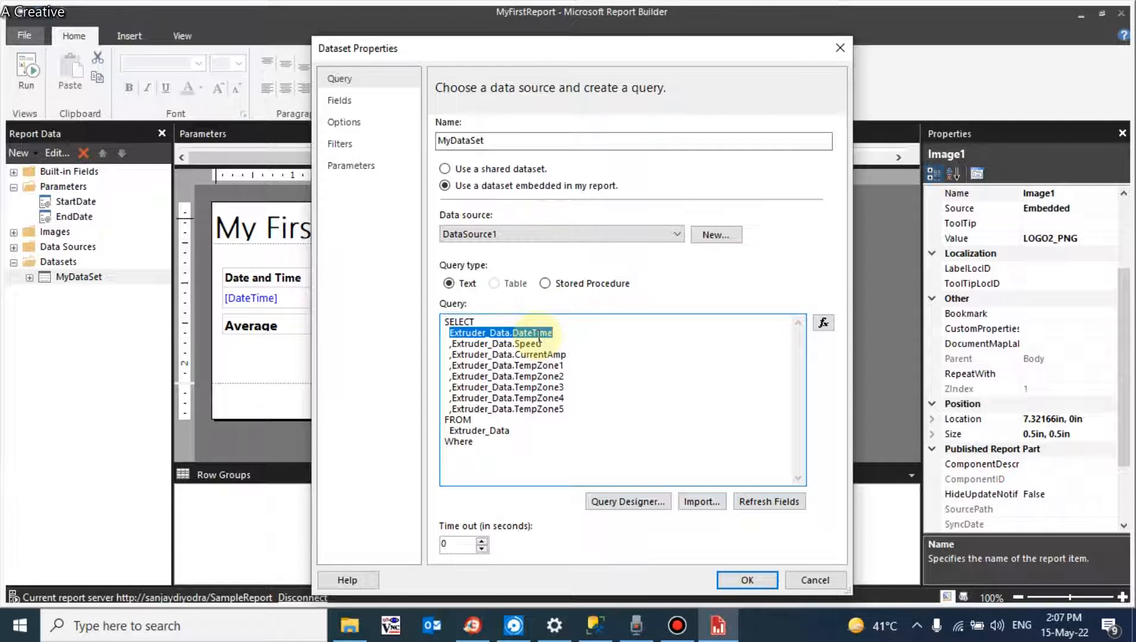
pyautogui.click(476, 441)
pyautogui.hotkey('ctrl', 'v')
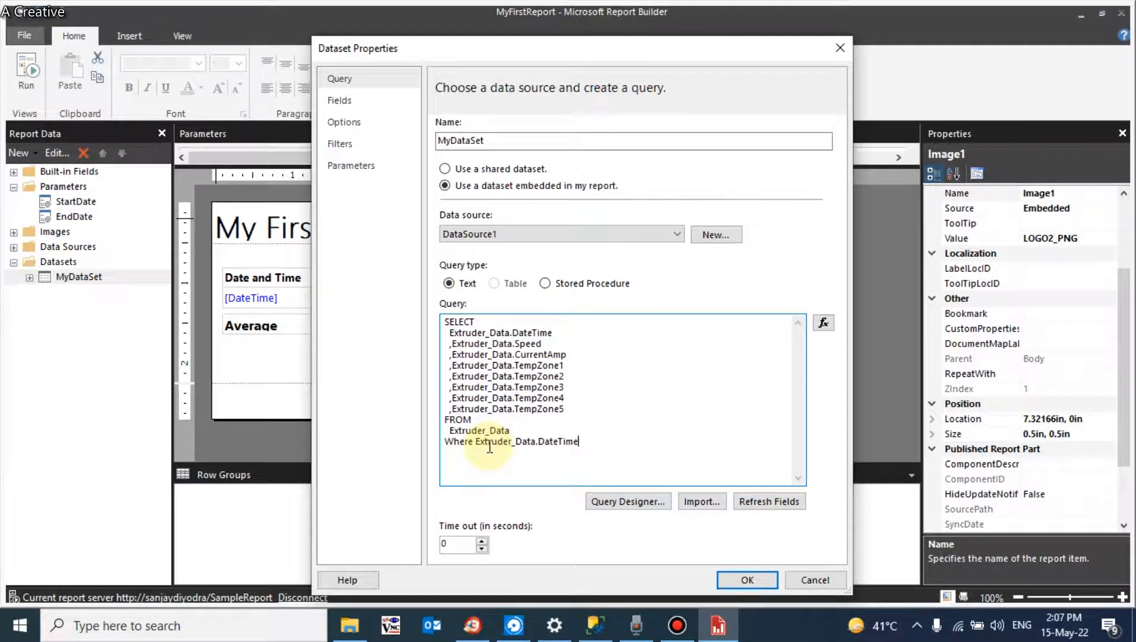
pyautogui.write('between @Star')
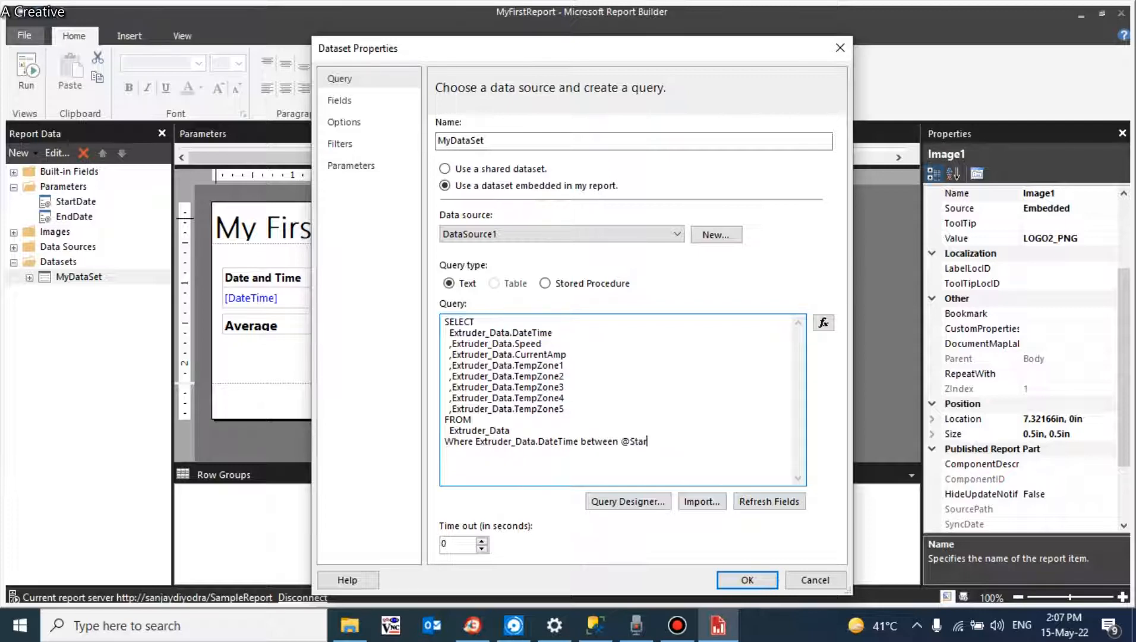
pyautogui.press('BackSpace')
pyautogui.press('BackSpace')
pyautogui.write('dATE and @EndDate')
pyautogui.click(750, 580)
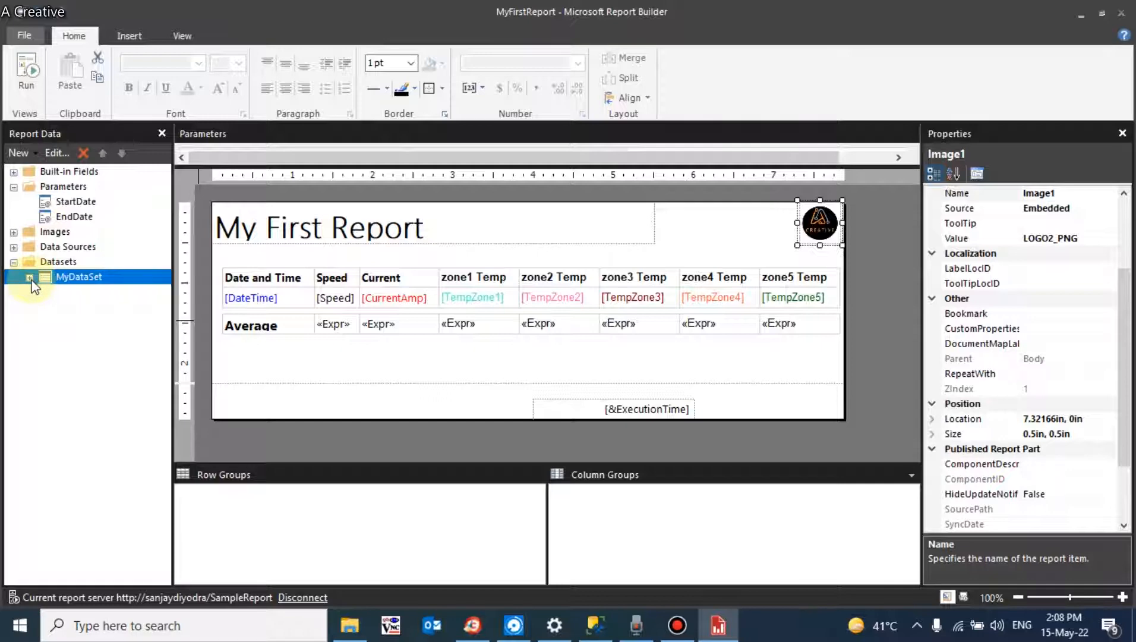
# Review the fields listed under MyDataSet and run the report.
pyautogui.click(29, 277)
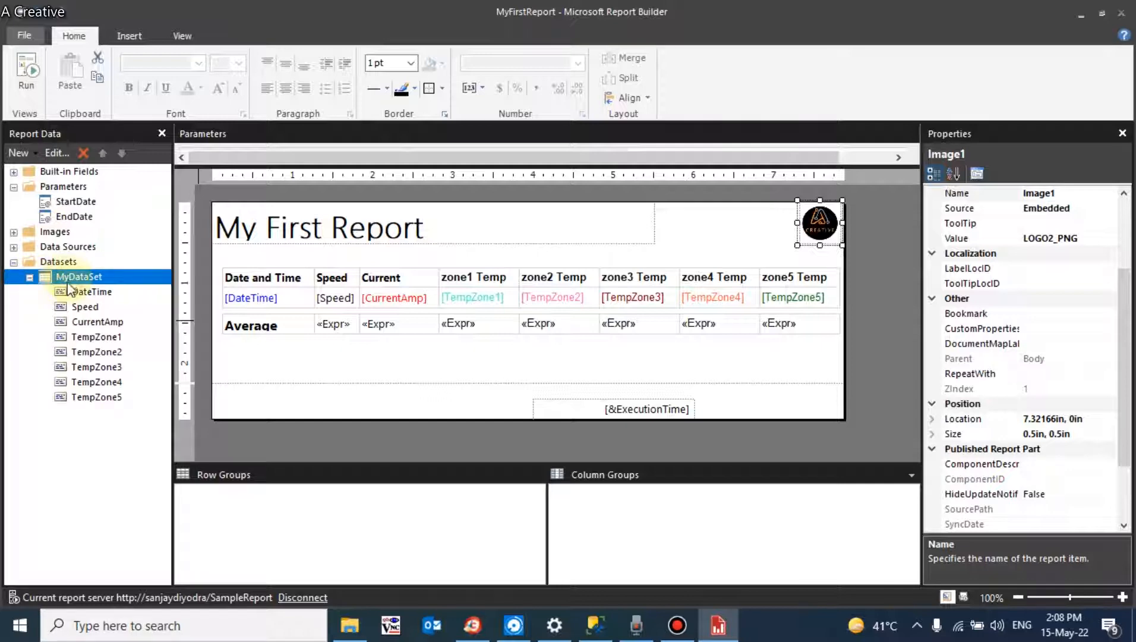
pyautogui.click(29, 277)
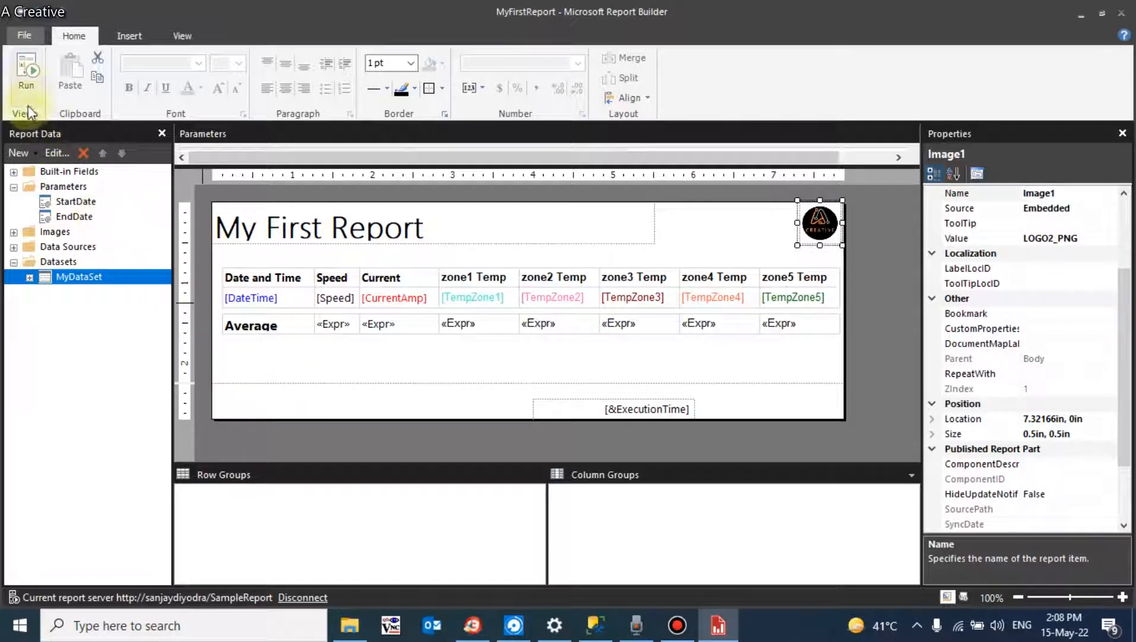
pyautogui.click(26, 74)
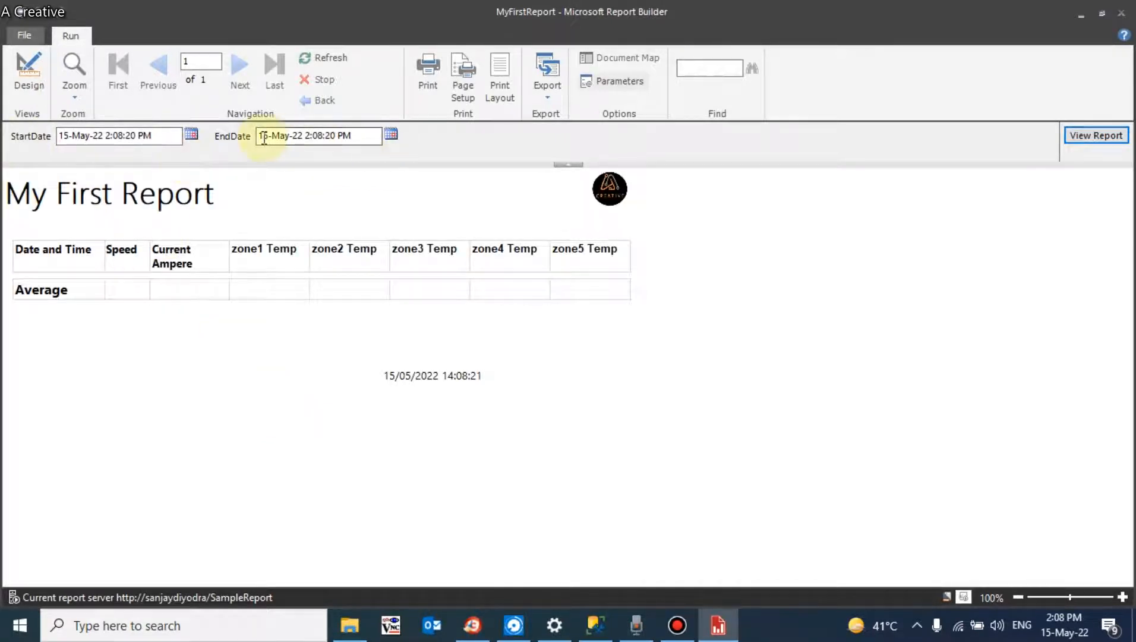
# Set the report's StartDate to 1 May 2022 and view the filtered data.
pyautogui.moveTo(172, 135); pyautogui.dragTo(3, 143)
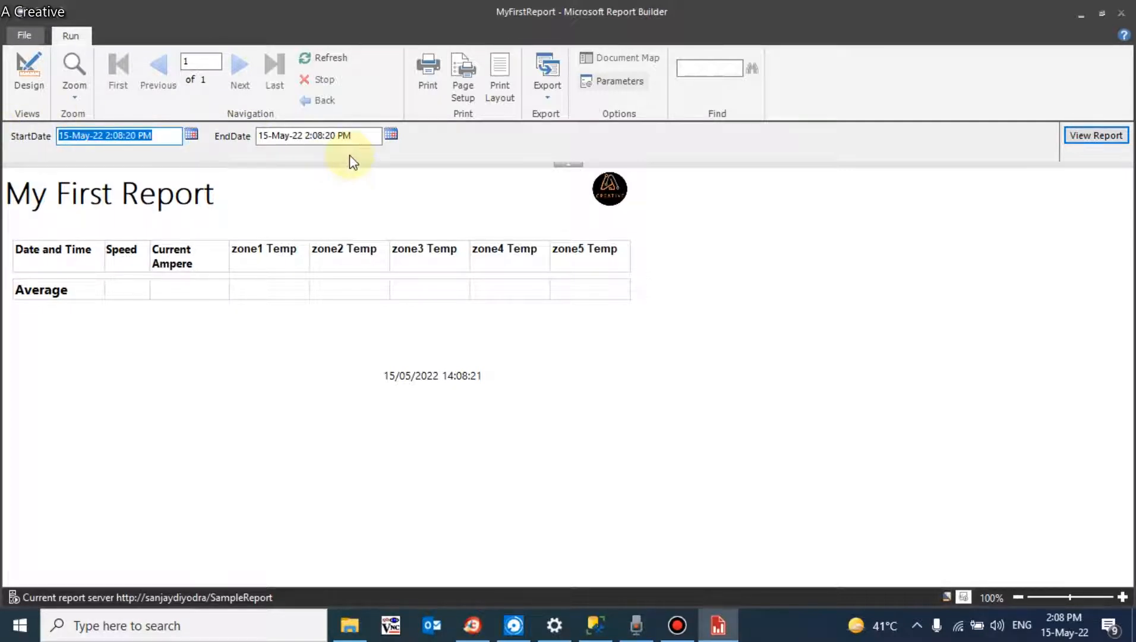
pyautogui.click(190, 135)
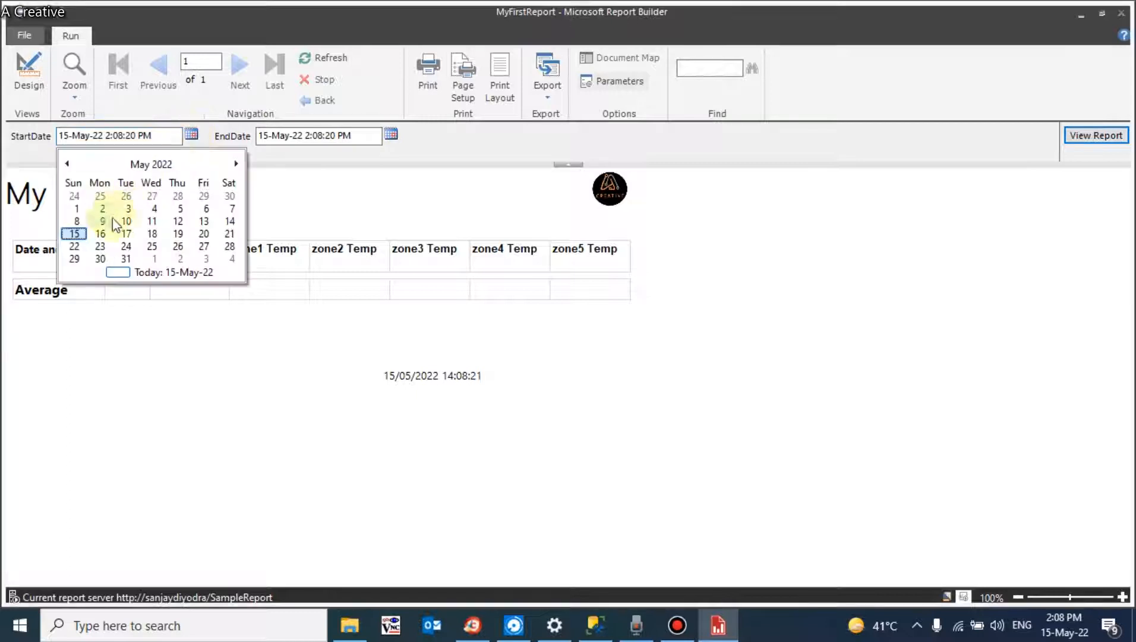
pyautogui.click(77, 209)
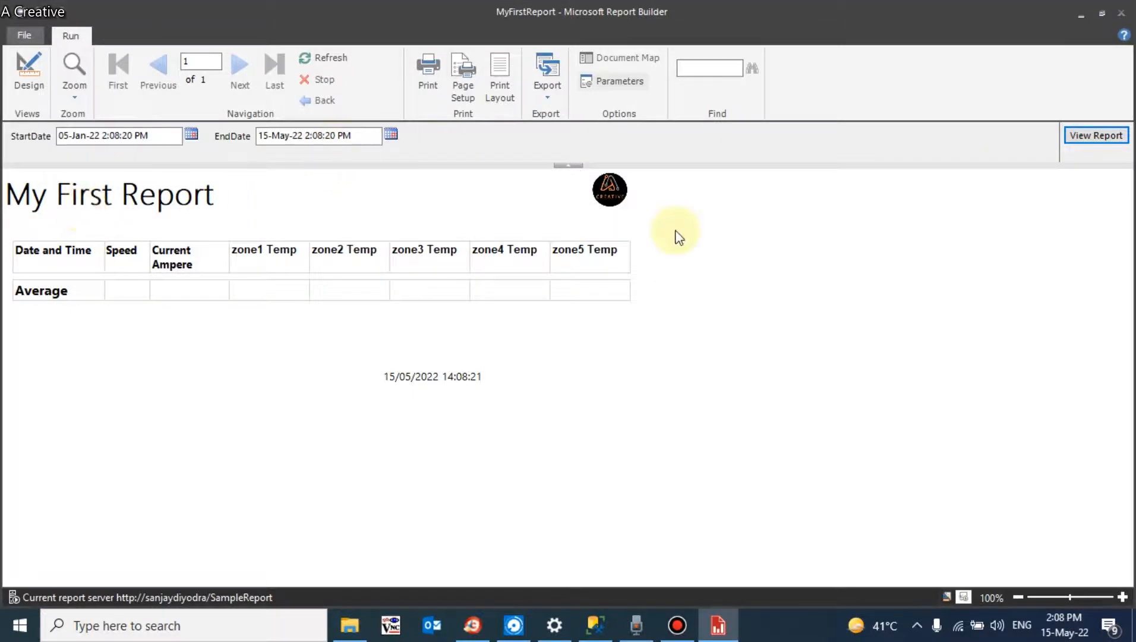
pyautogui.click(1100, 142)
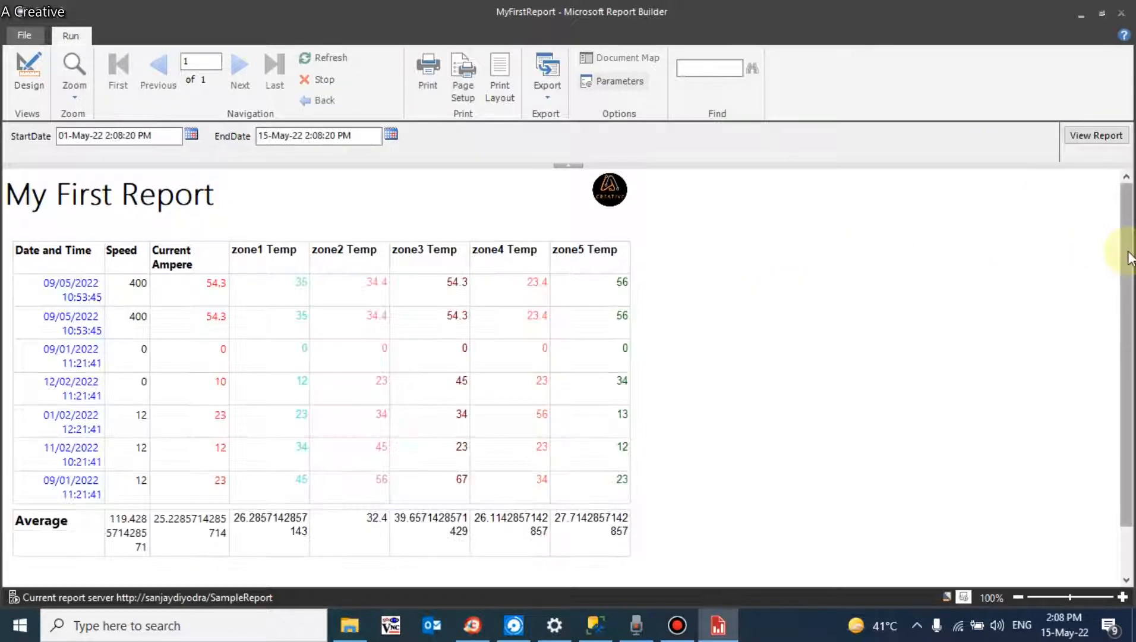
pyautogui.scroll(-1, 1123, 246)
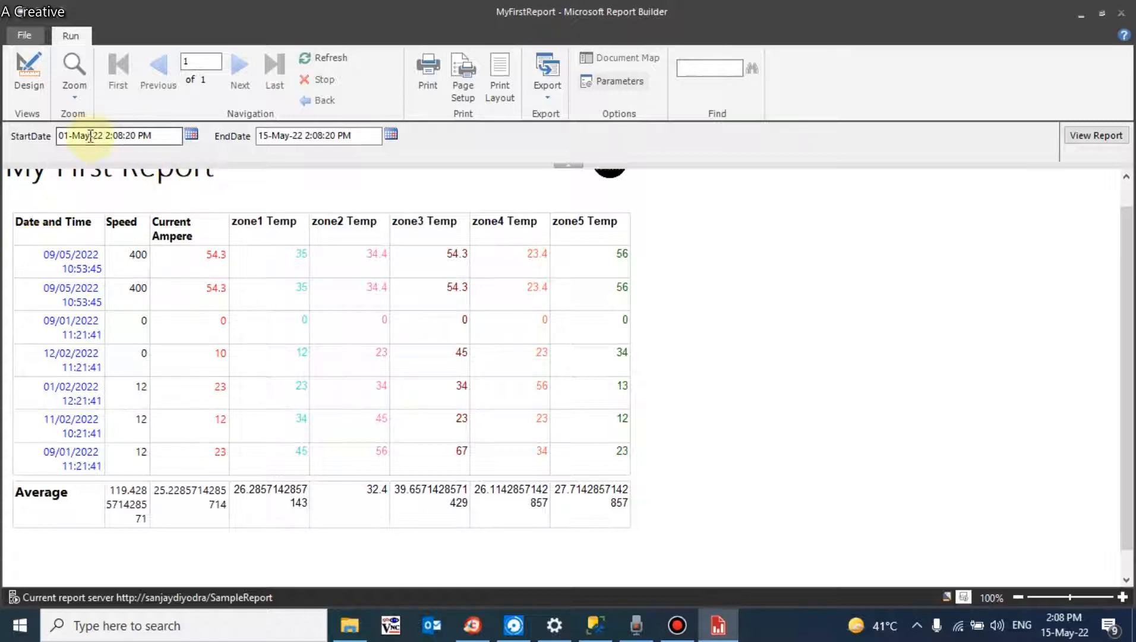
# Change the StartDate to 6 May 2022 and generate the report twice.
pyautogui.click(190, 135)
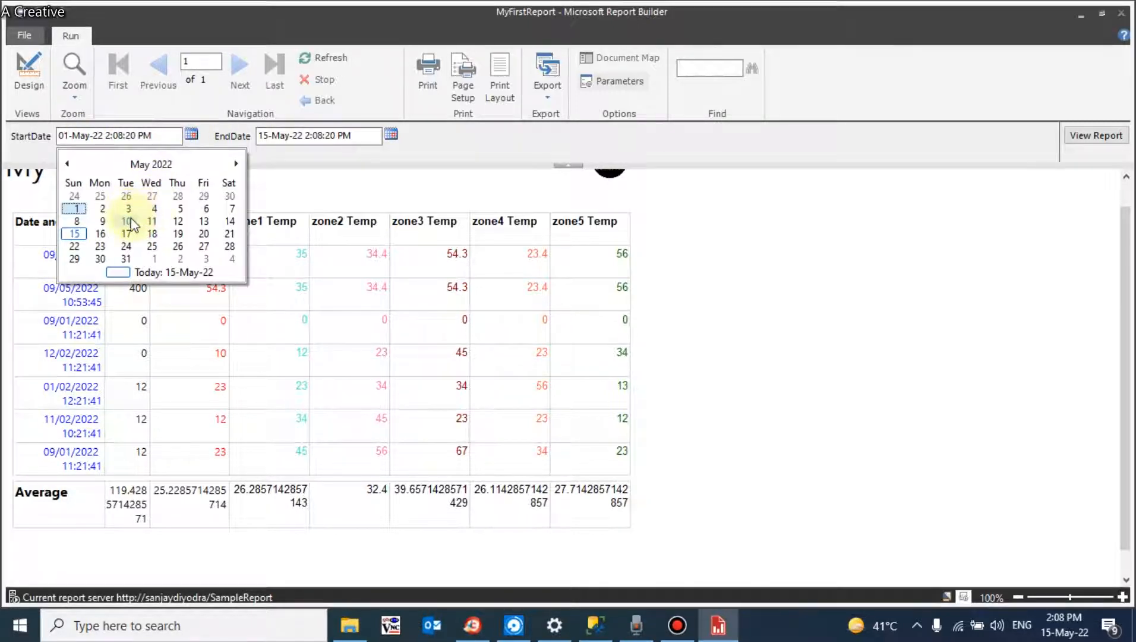
pyautogui.click(204, 209)
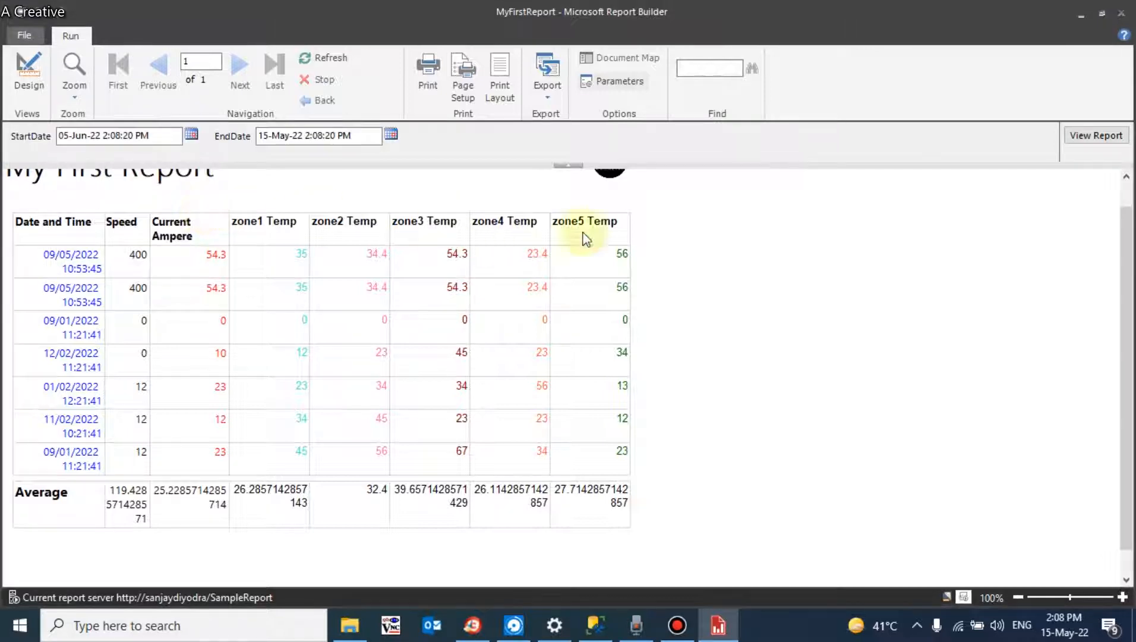
pyautogui.click(1087, 137)
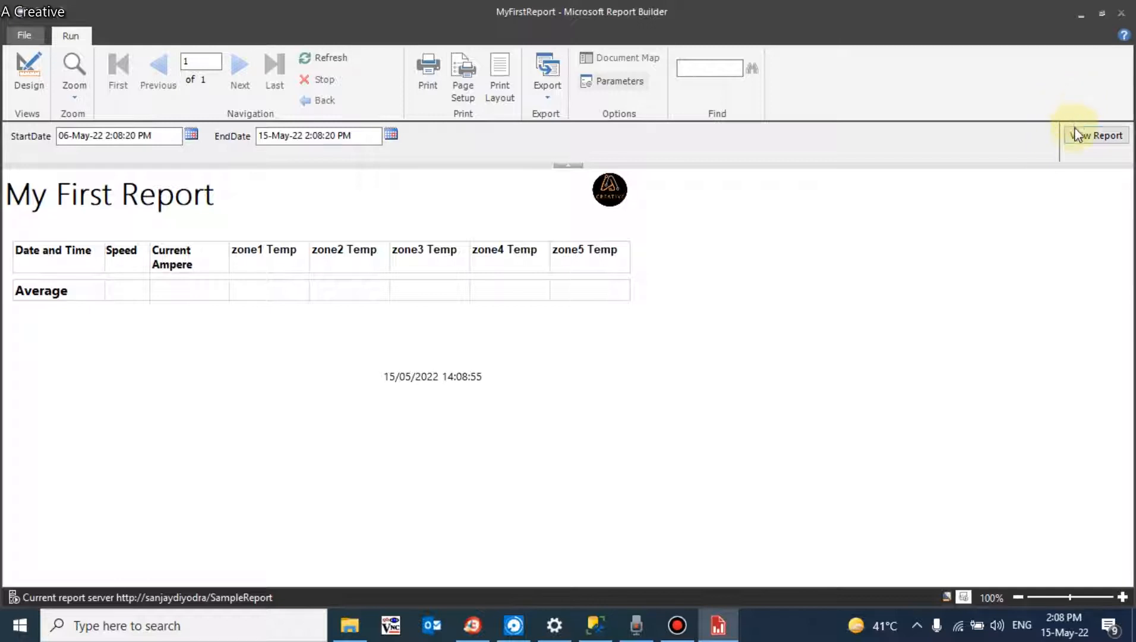
pyautogui.click(1077, 134)
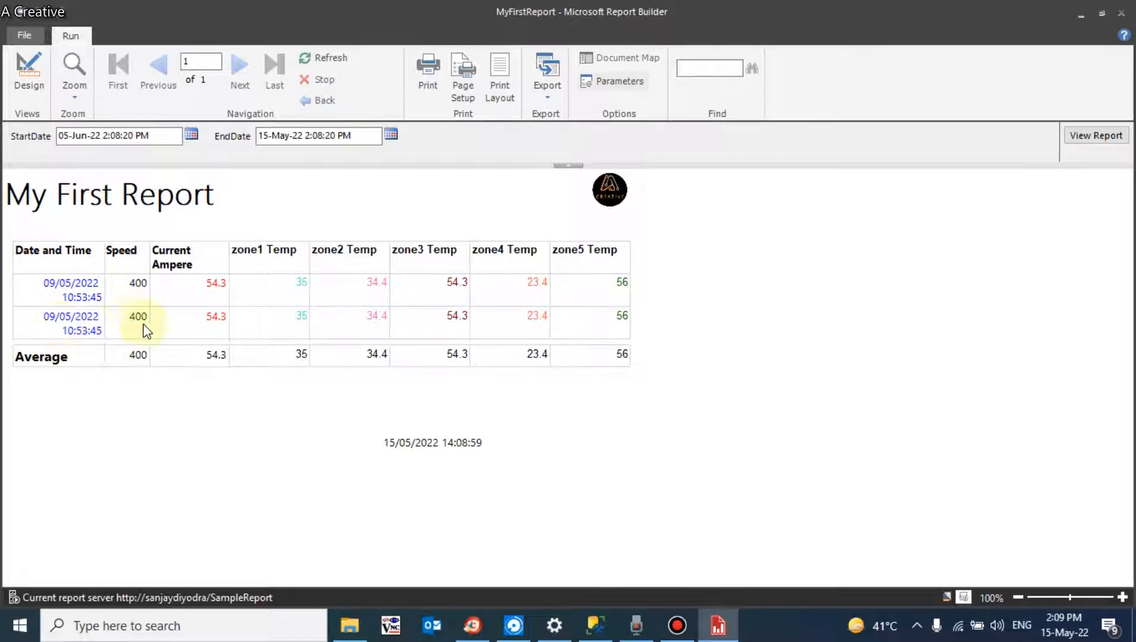
# Browse the StartDate calendar back to May 2022, choose 1 May, and view the report again.
pyautogui.click(192, 141)
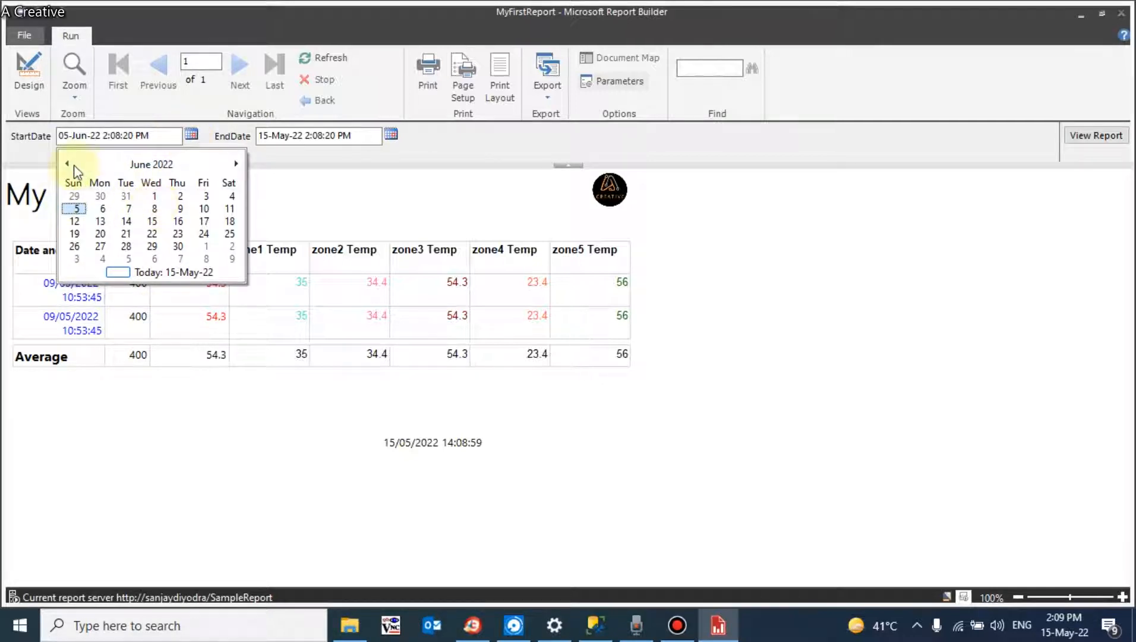
pyautogui.click(67, 163)
pyautogui.click(236, 164)
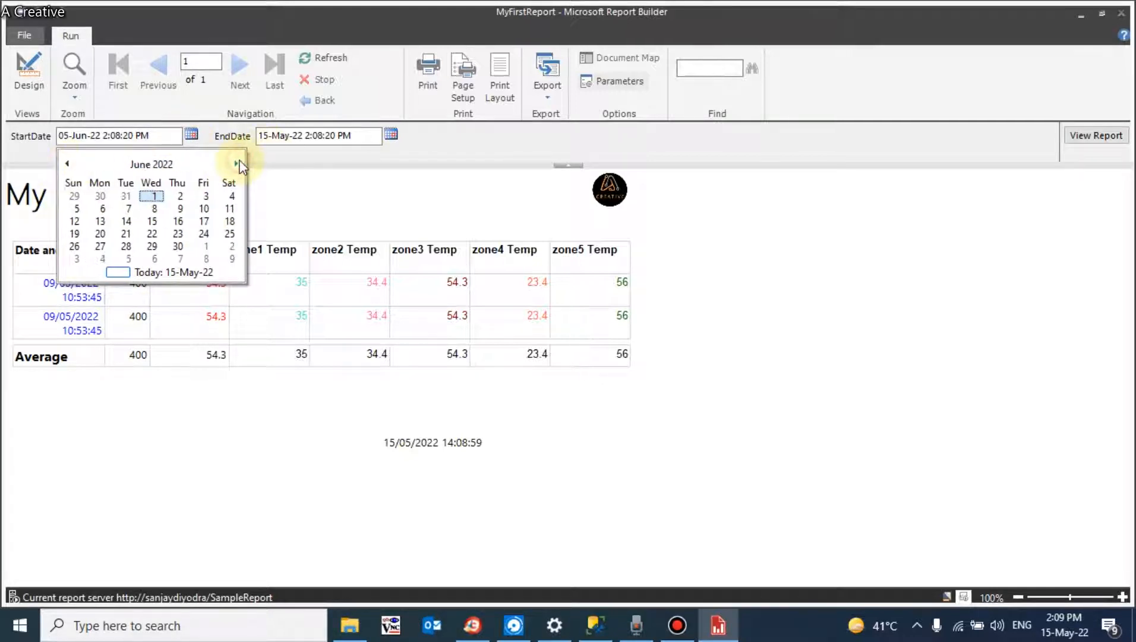
pyautogui.click(237, 163)
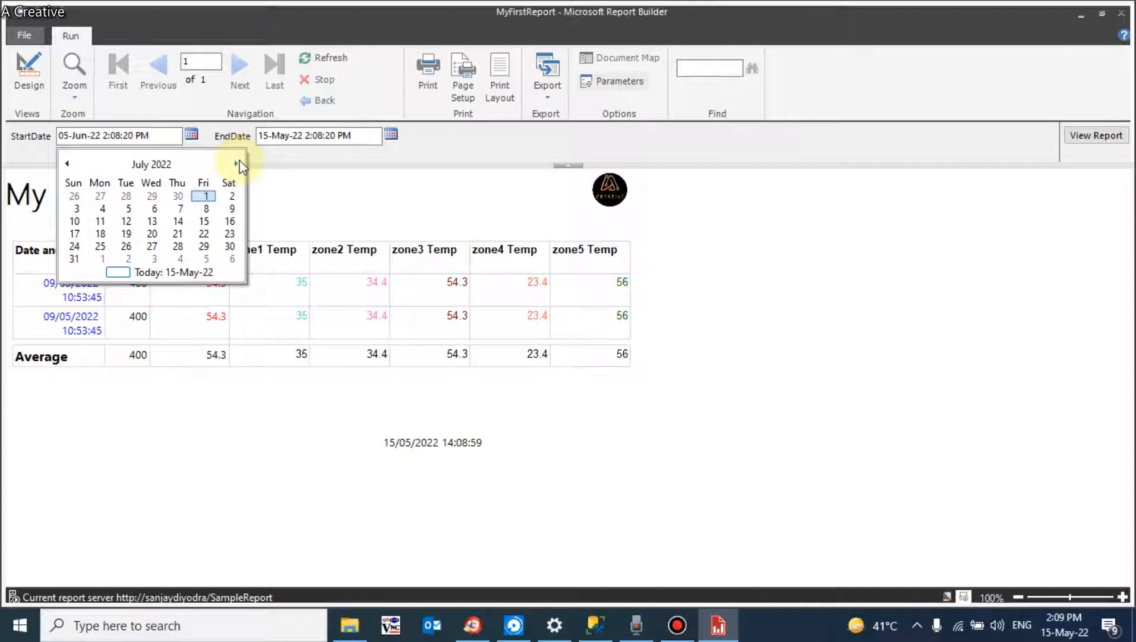
pyautogui.click(67, 163)
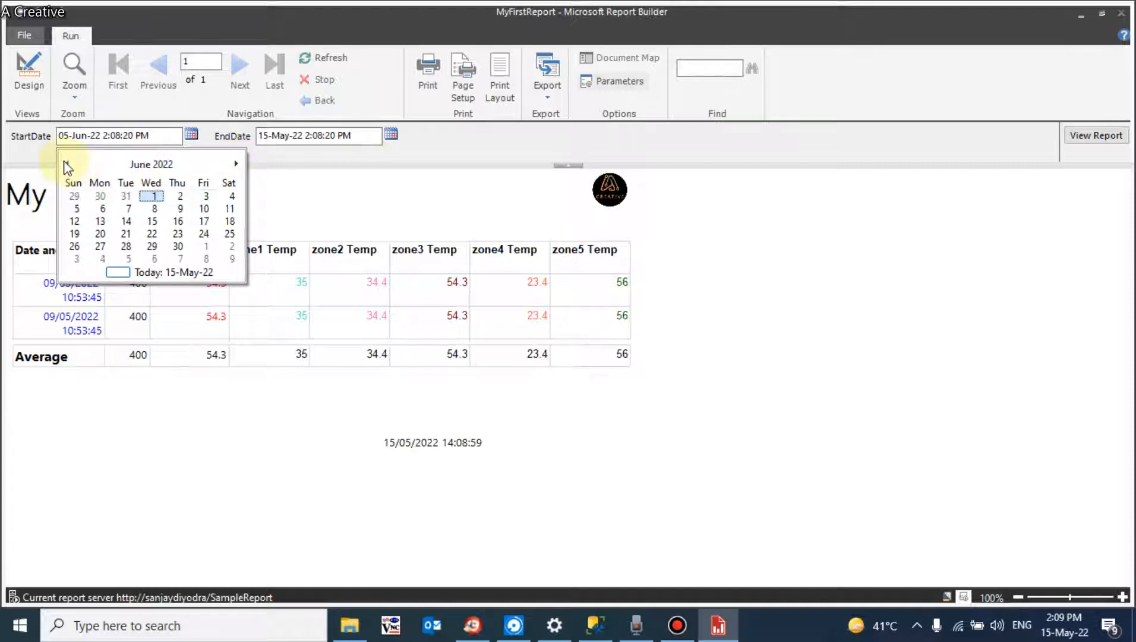
pyautogui.click(67, 164)
pyautogui.click(67, 163)
pyautogui.click(67, 163)
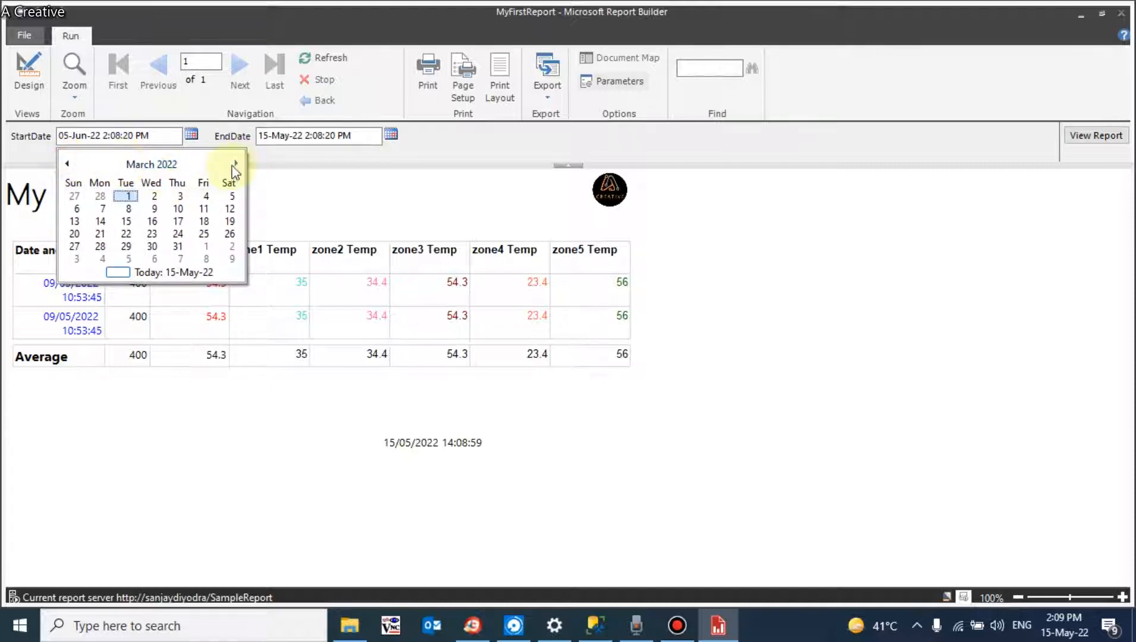
pyautogui.click(235, 164)
pyautogui.click(236, 163)
pyautogui.click(236, 163)
pyautogui.click(68, 163)
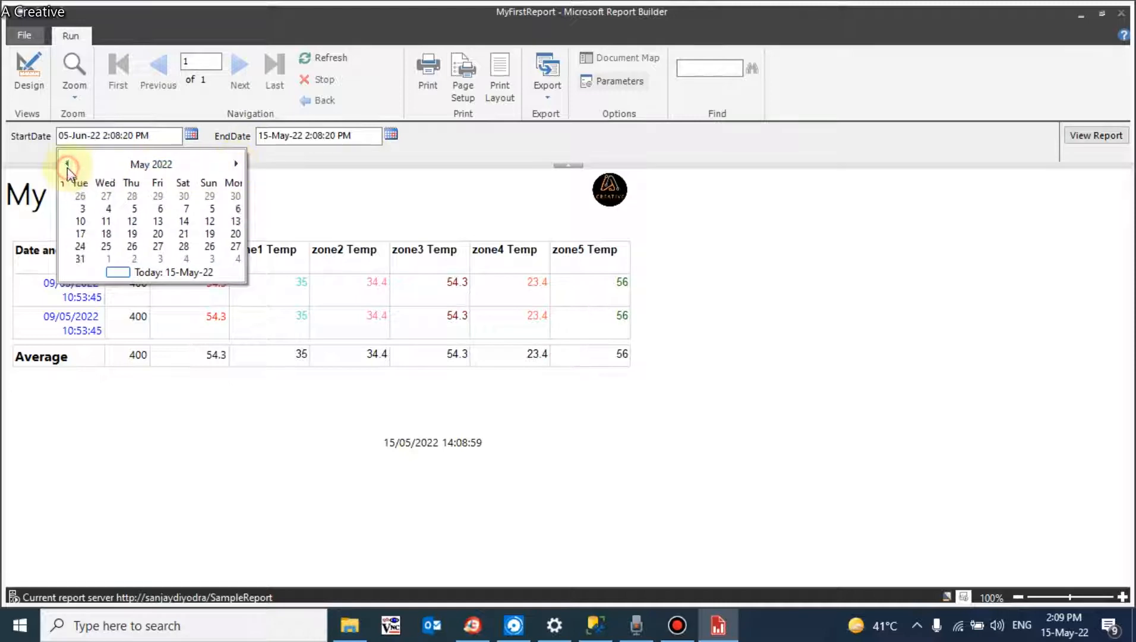
pyautogui.click(77, 210)
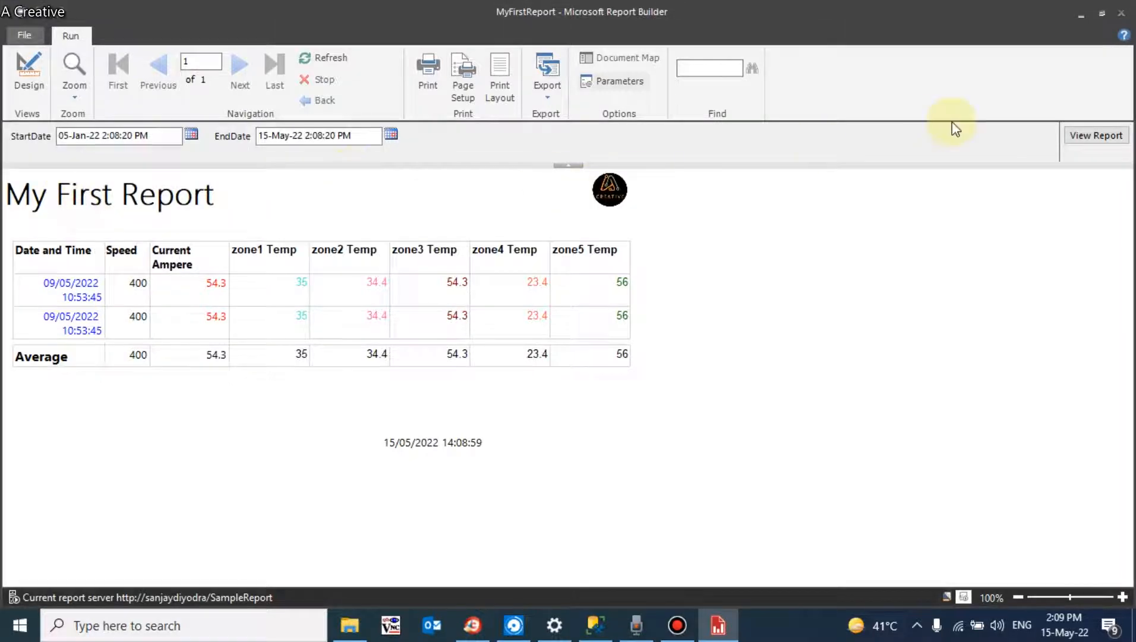
pyautogui.click(1077, 142)
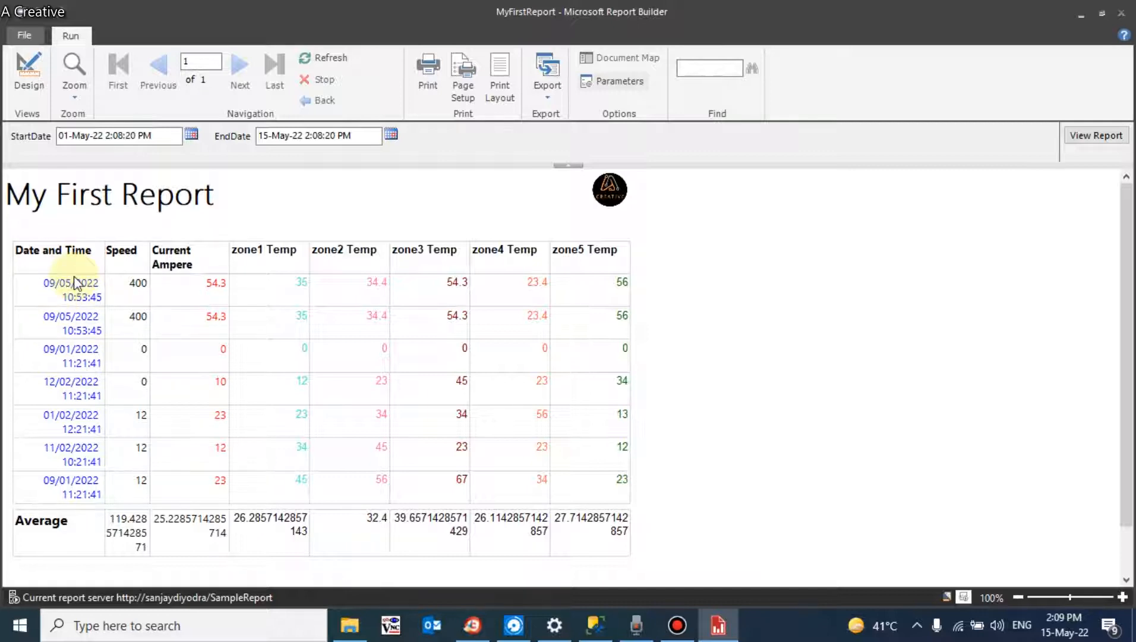
# Return to the report design, turn on advanced mode for the grouping pane, and select the data table's Details row group.
pyautogui.click(28, 65)
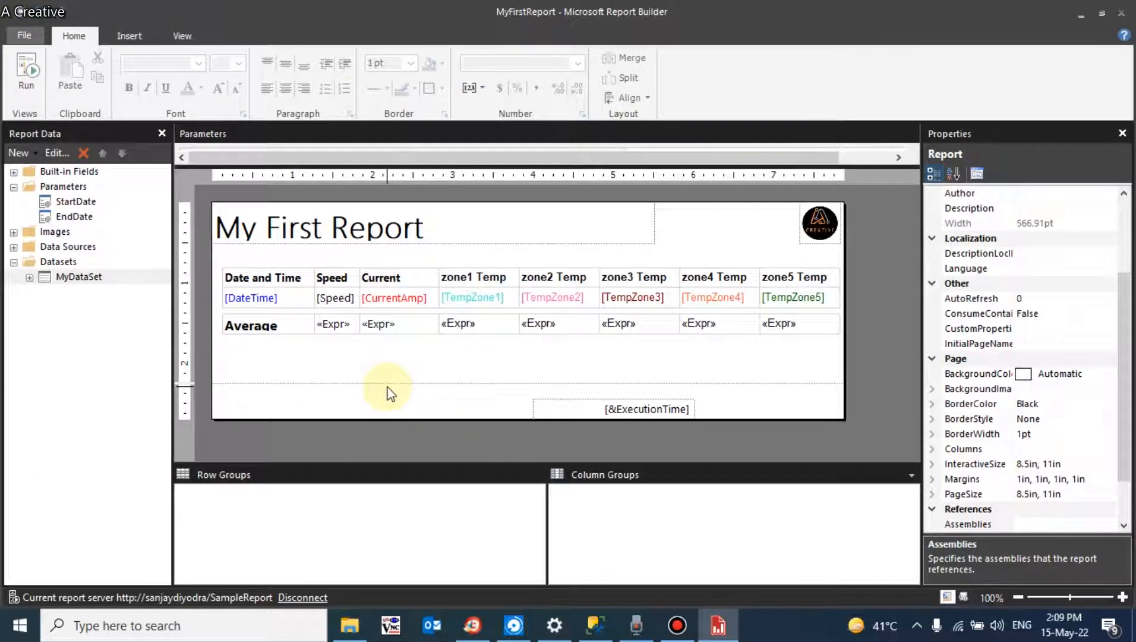
pyautogui.doubleClick(235, 276)
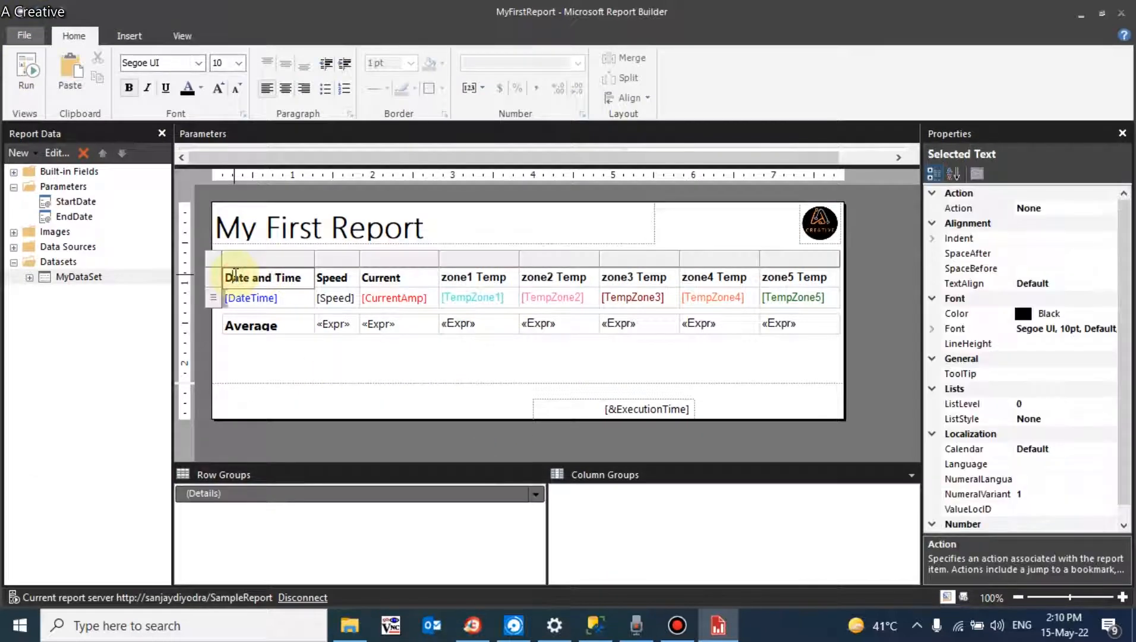
pyautogui.click(537, 496)
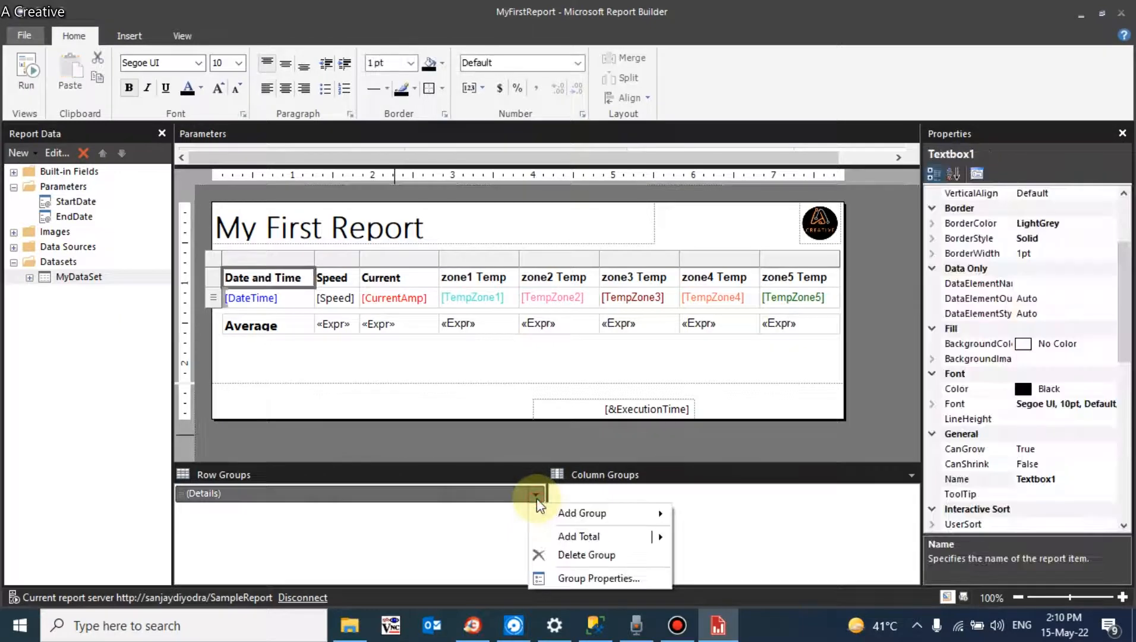
pyautogui.click(674, 476)
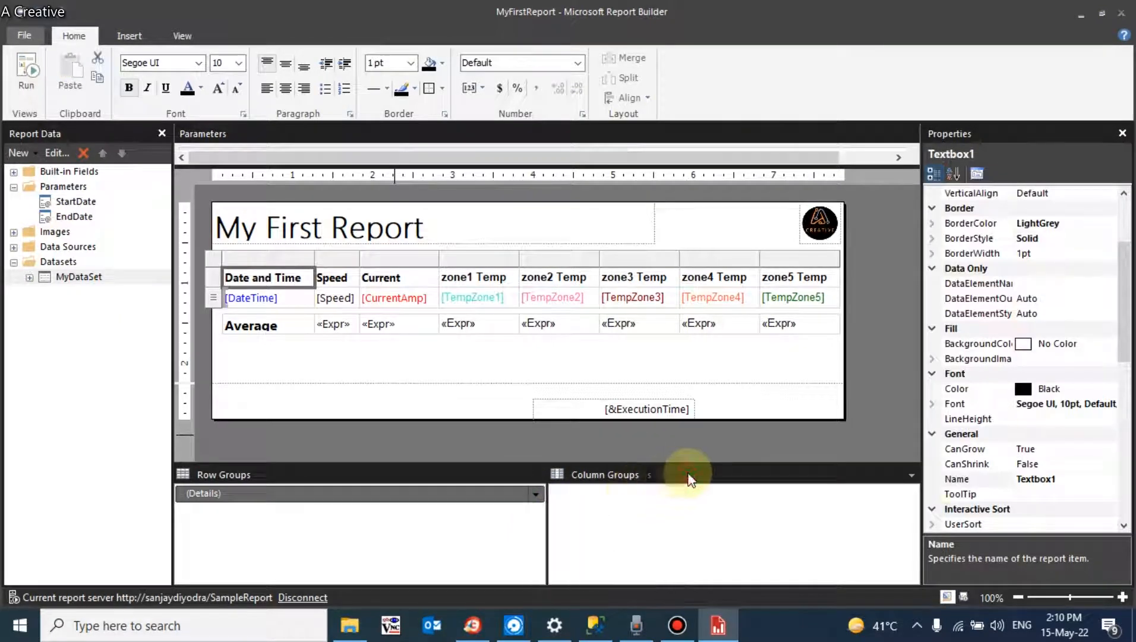
pyautogui.click(911, 475)
pyautogui.click(926, 489)
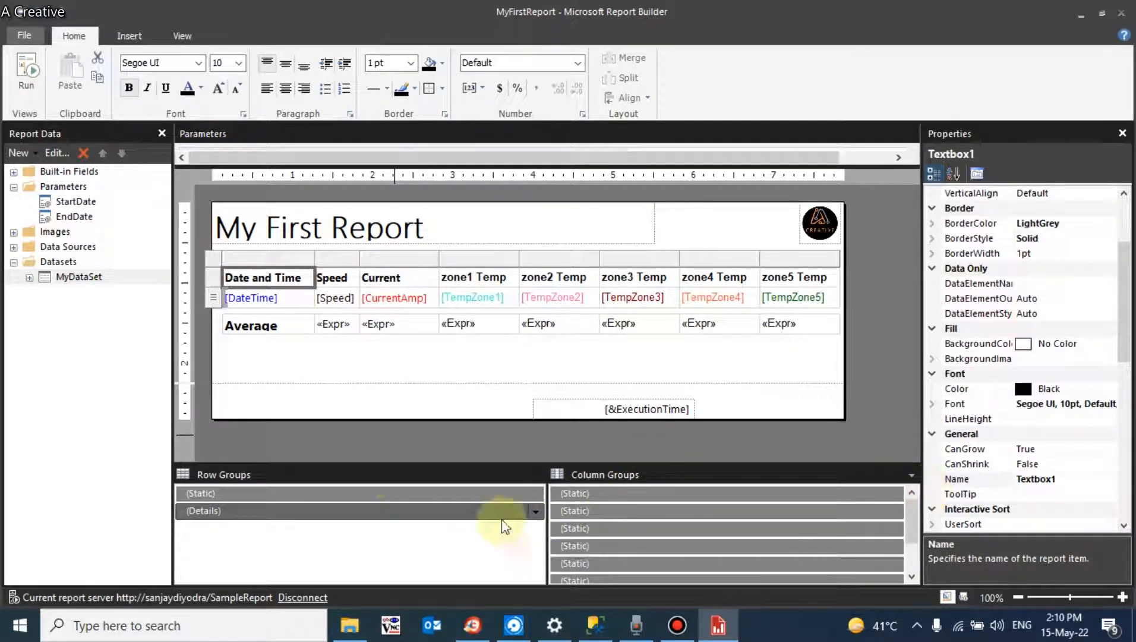
pyautogui.click(369, 494)
pyautogui.click(355, 510)
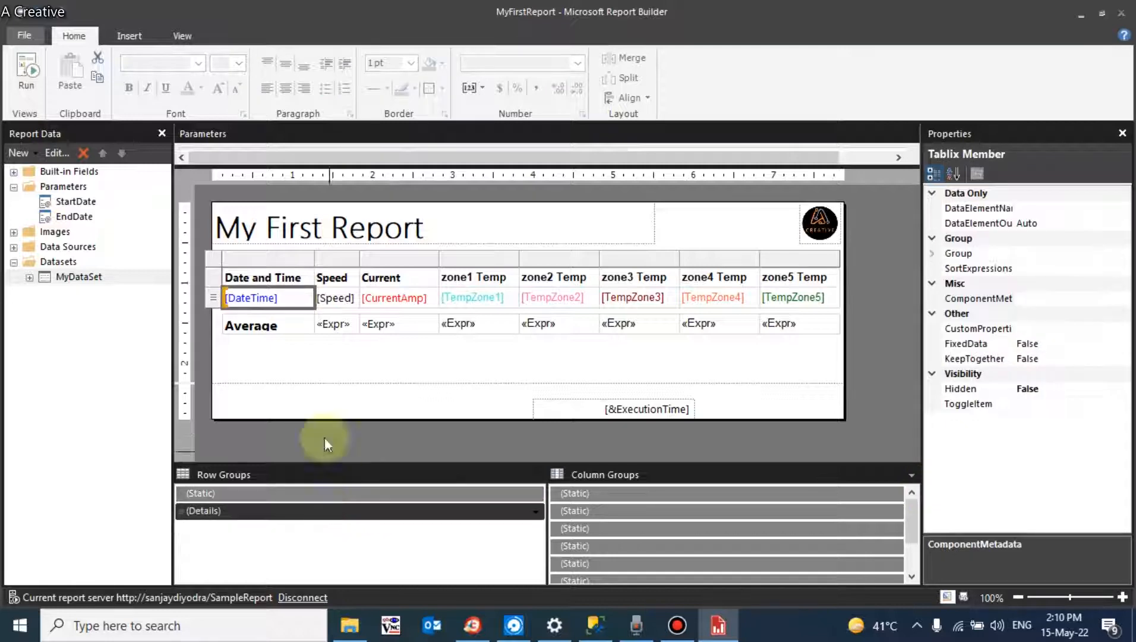
# Sort the Details row group by [DateTime] in A to Z order through its group properties.
pyautogui.rightClick(375, 520)
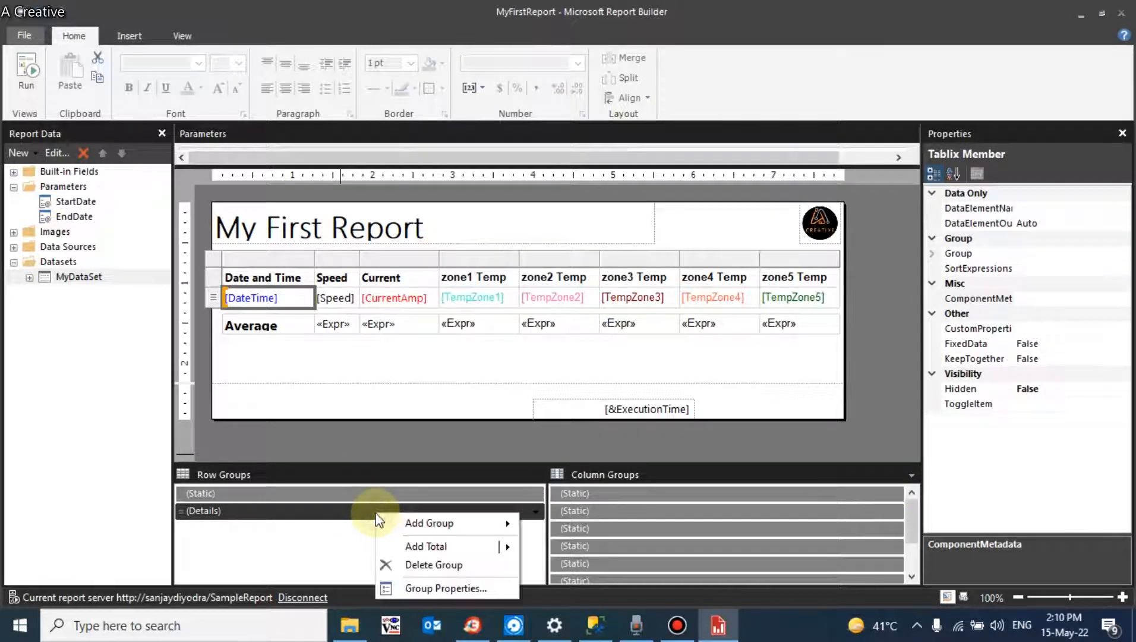
pyautogui.click(431, 587)
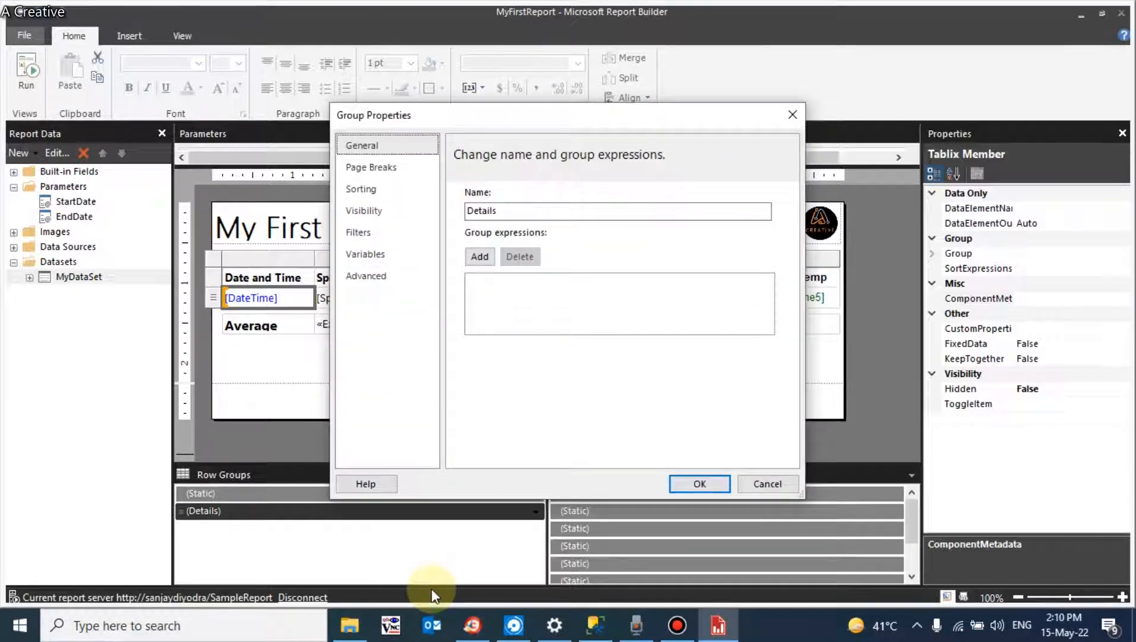
pyautogui.click(375, 189)
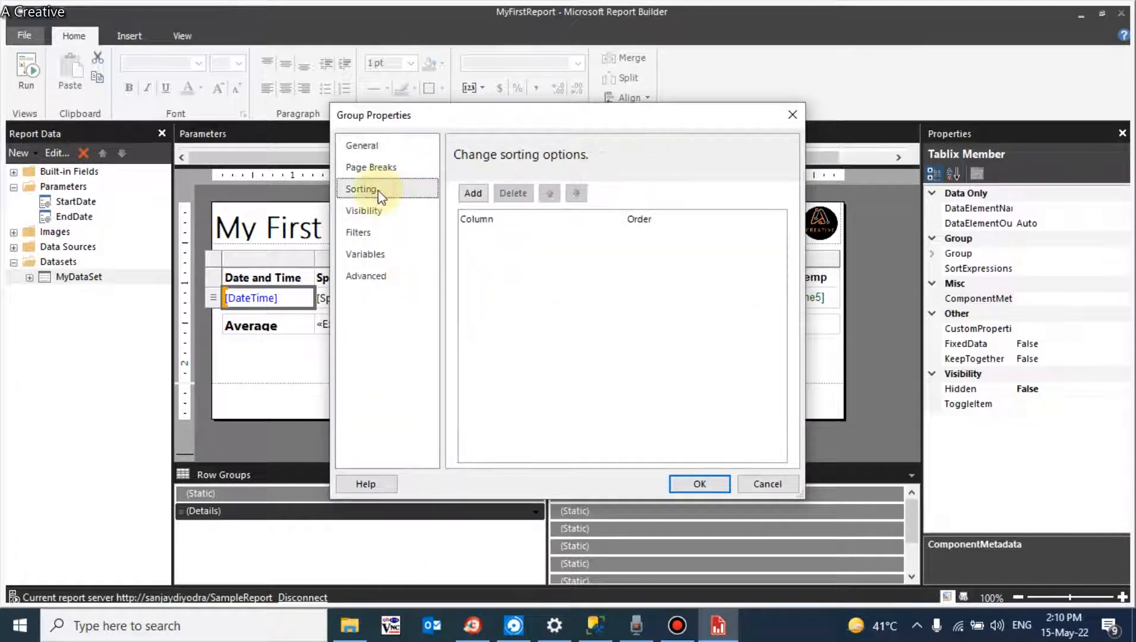
pyautogui.click(474, 194)
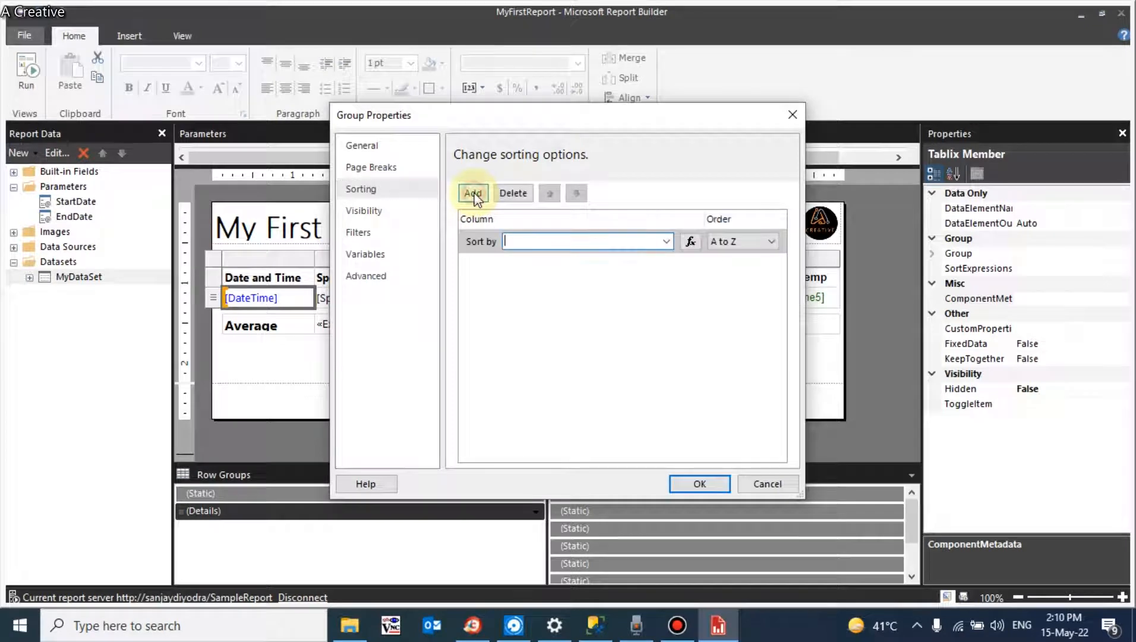
pyautogui.click(666, 241)
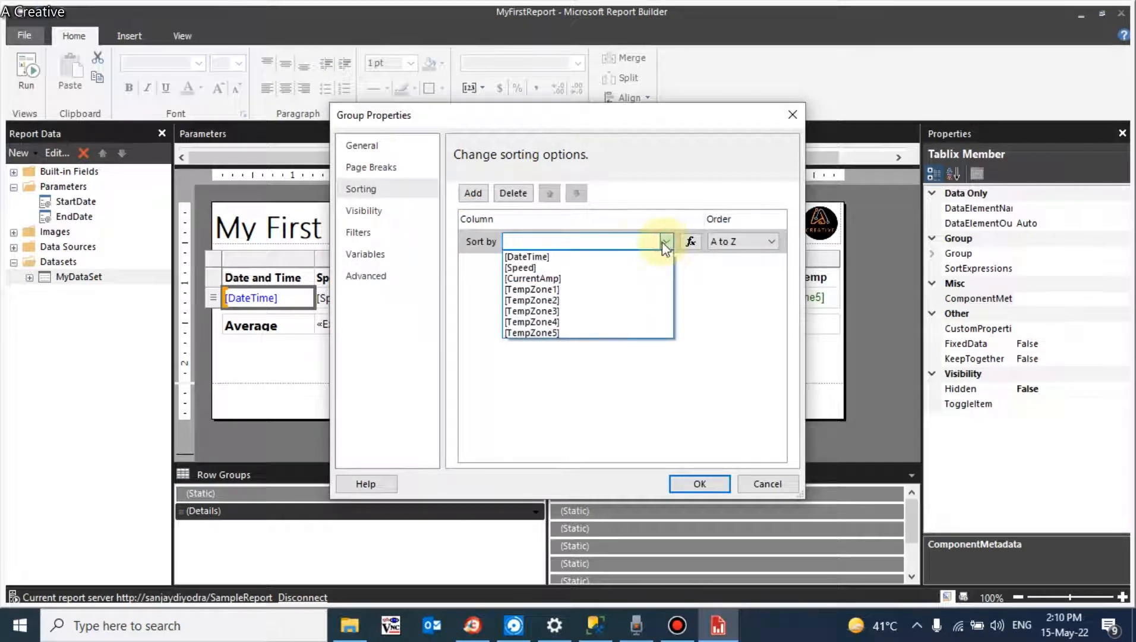
pyautogui.click(554, 257)
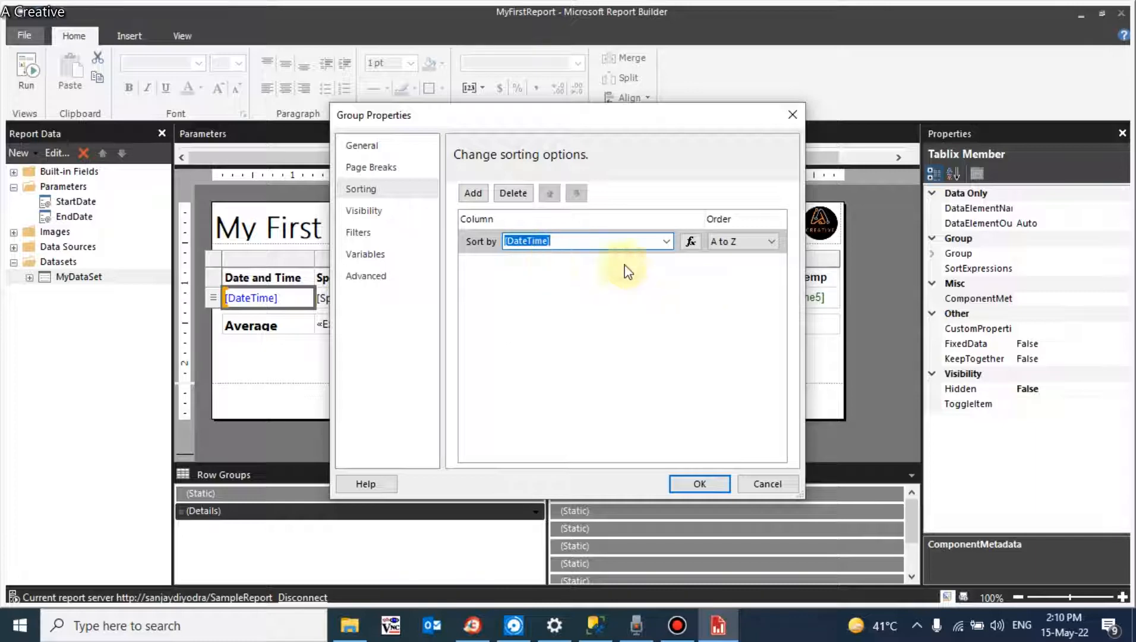
pyautogui.click(739, 242)
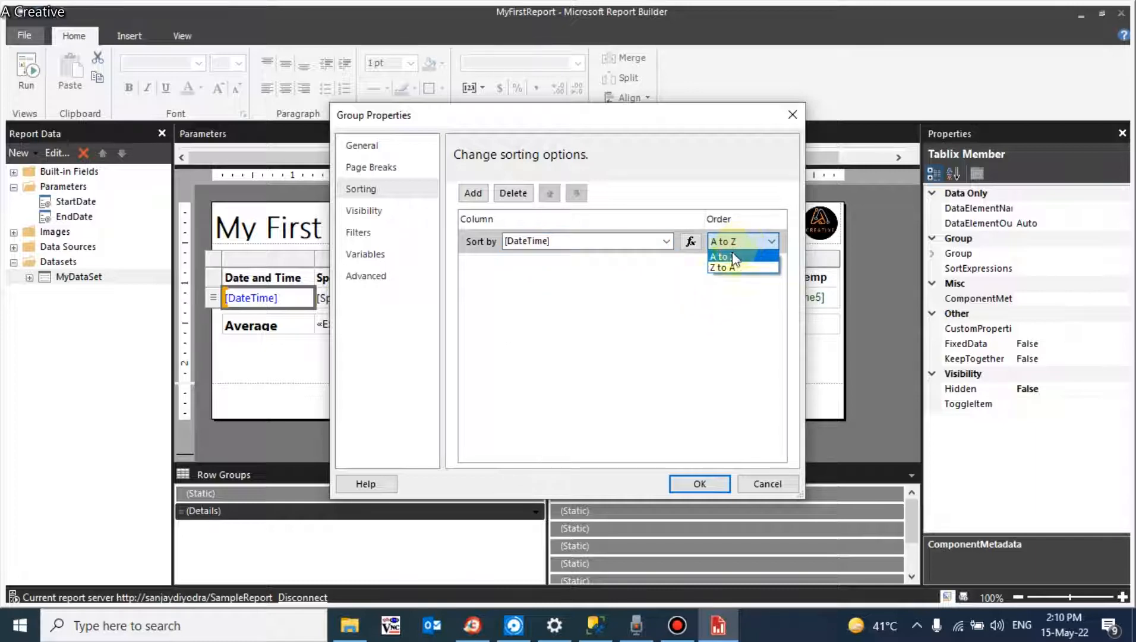
pyautogui.click(721, 257)
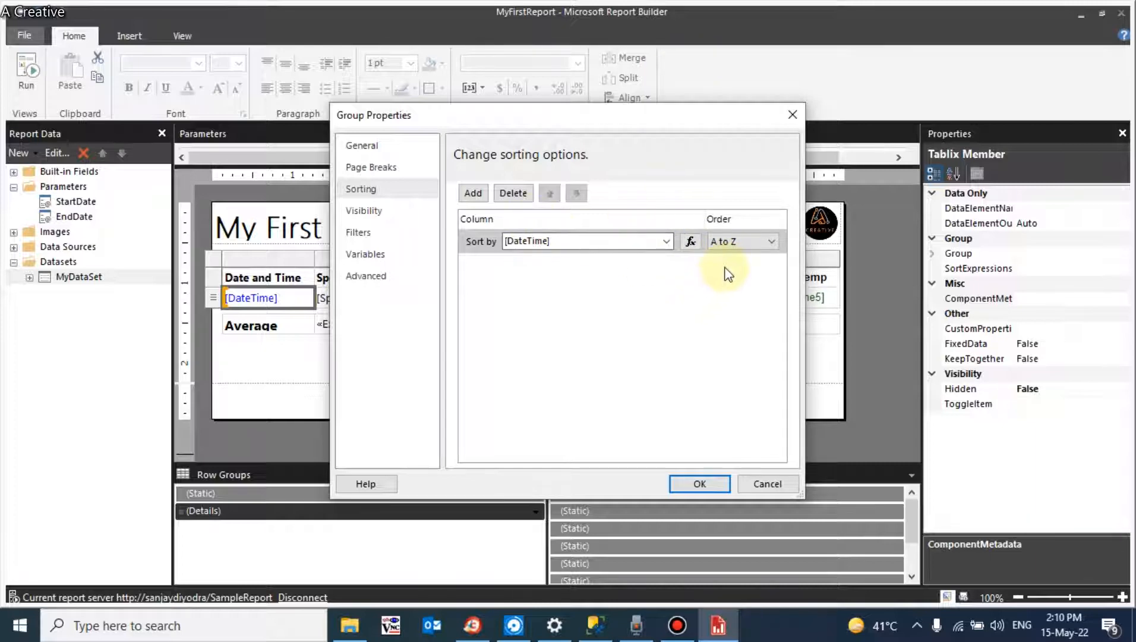
pyautogui.click(683, 480)
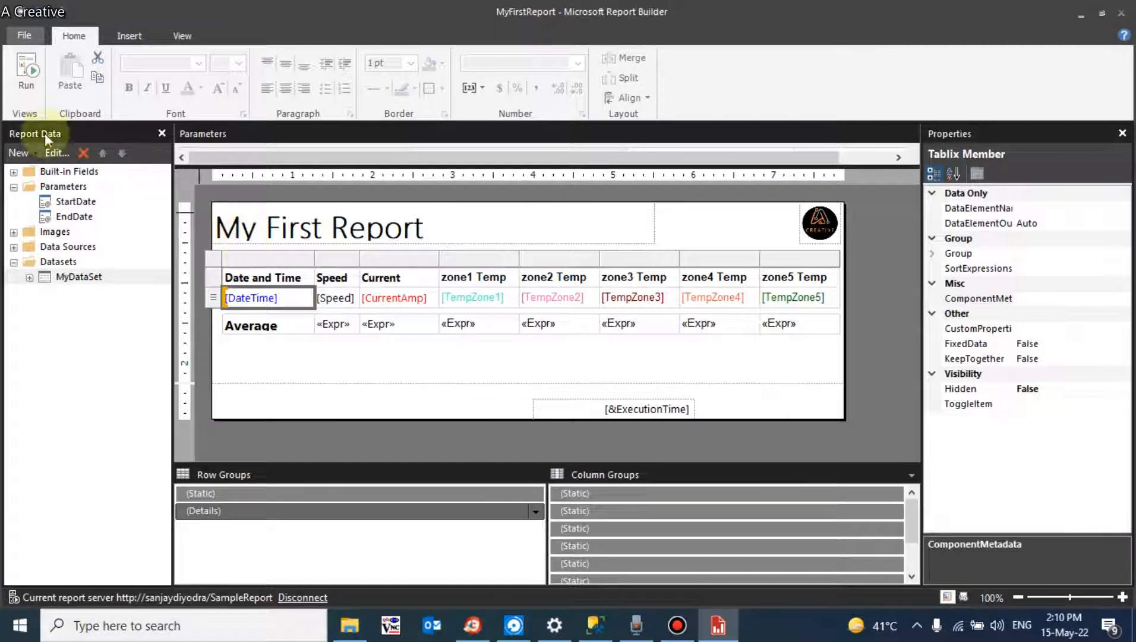
# Run the report with the StartDate set to 1 May 2022 to check the row sorting.
pyautogui.click(26, 71)
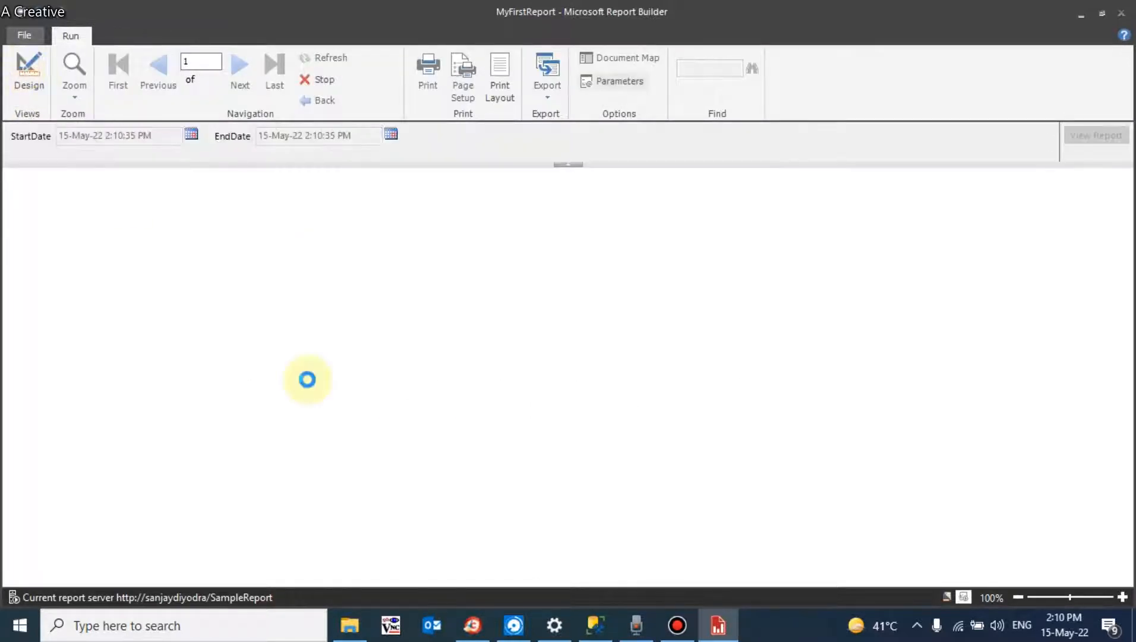
pyautogui.click(193, 136)
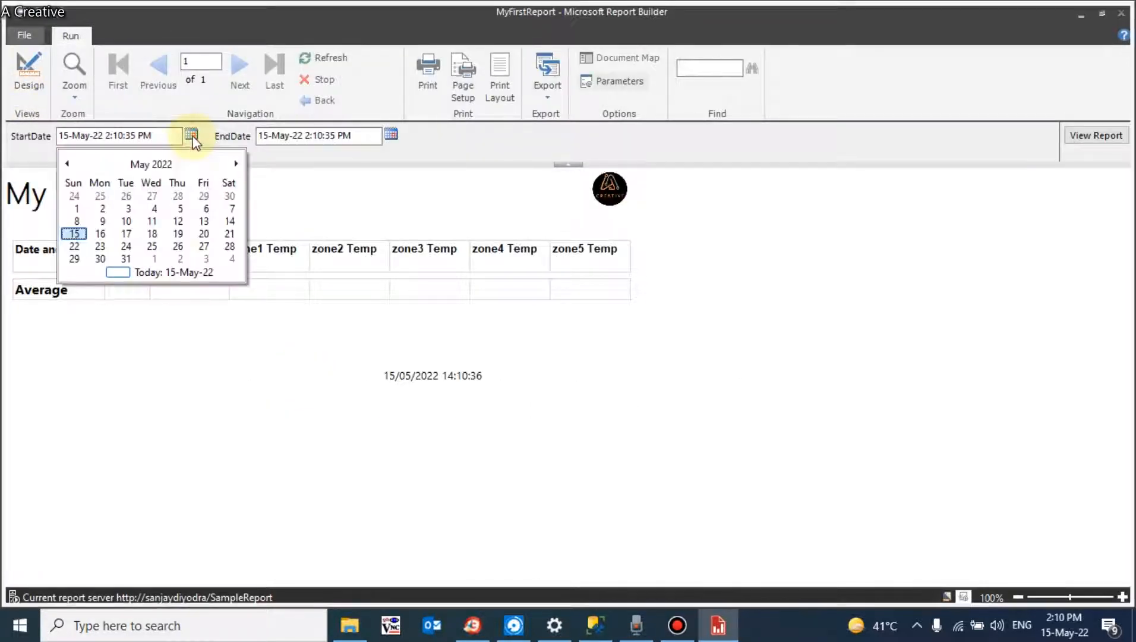
pyautogui.click(78, 210)
pyautogui.click(1067, 138)
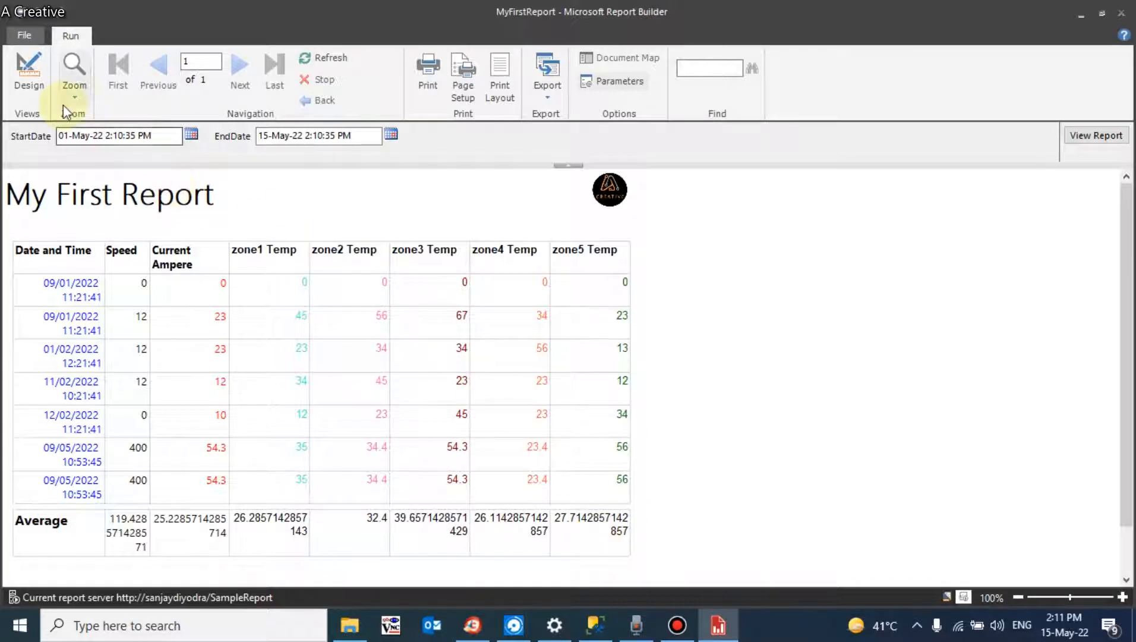
# In the report design, apply a two-decimal number format to the Average row's expressions from Current Ampere through zone5 Temp.
pyautogui.click(29, 70)
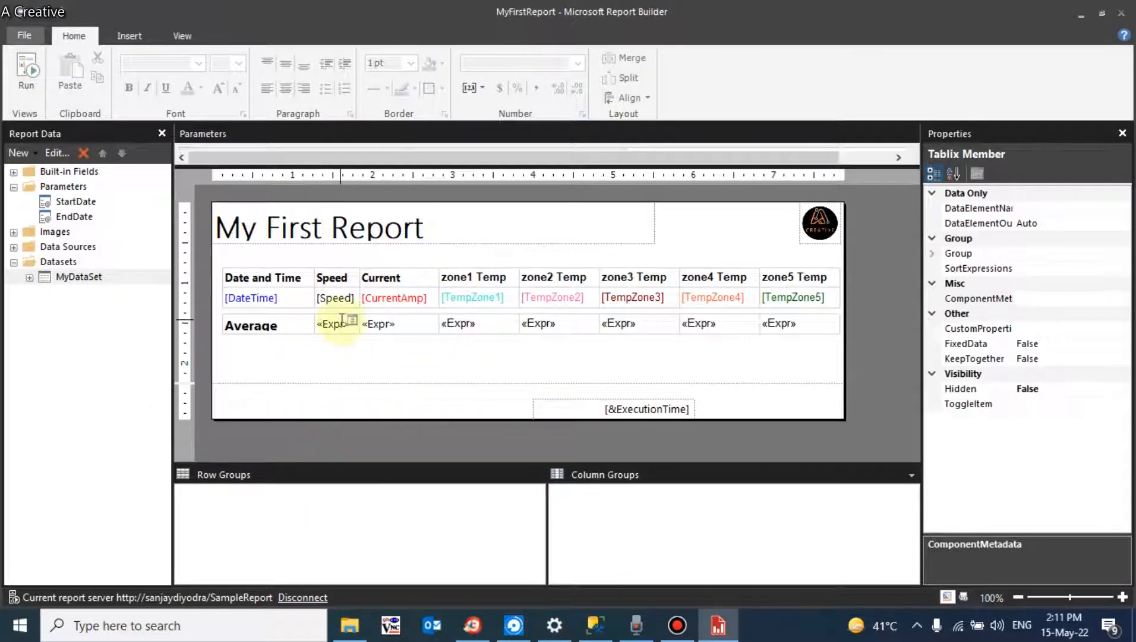
pyautogui.click(381, 332)
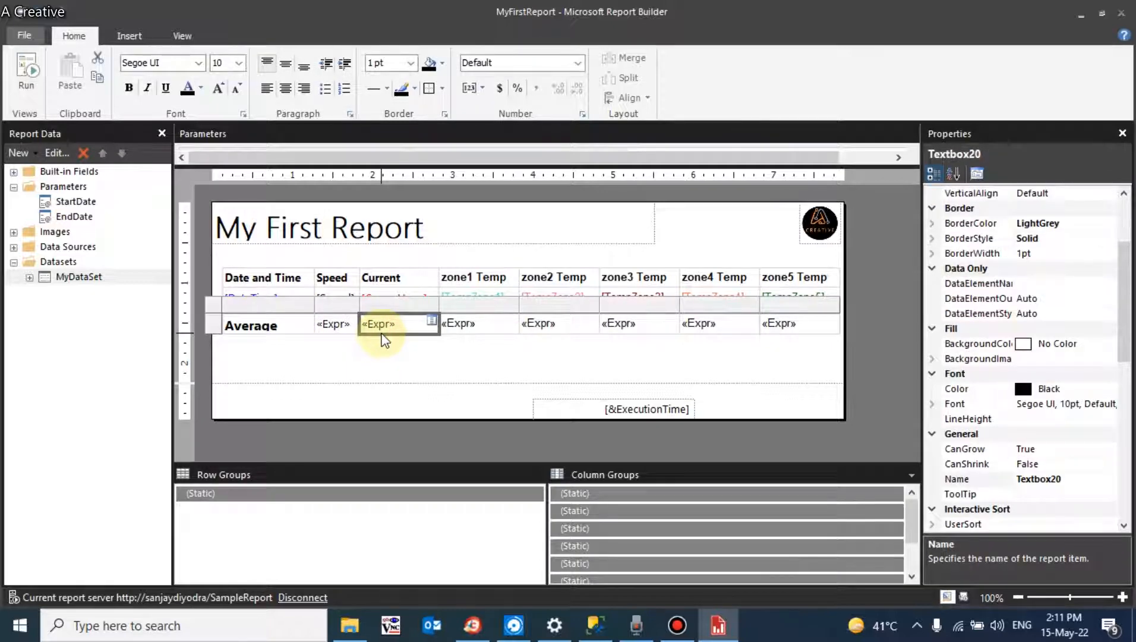
pyautogui.hotkey('shift', 'Right')
pyautogui.hotkey('shift', 'Right')
pyautogui.hotkey('shift', 'Right')
pyautogui.hotkey('shift', 'Right')
pyautogui.hotkey('shift', 'Right')
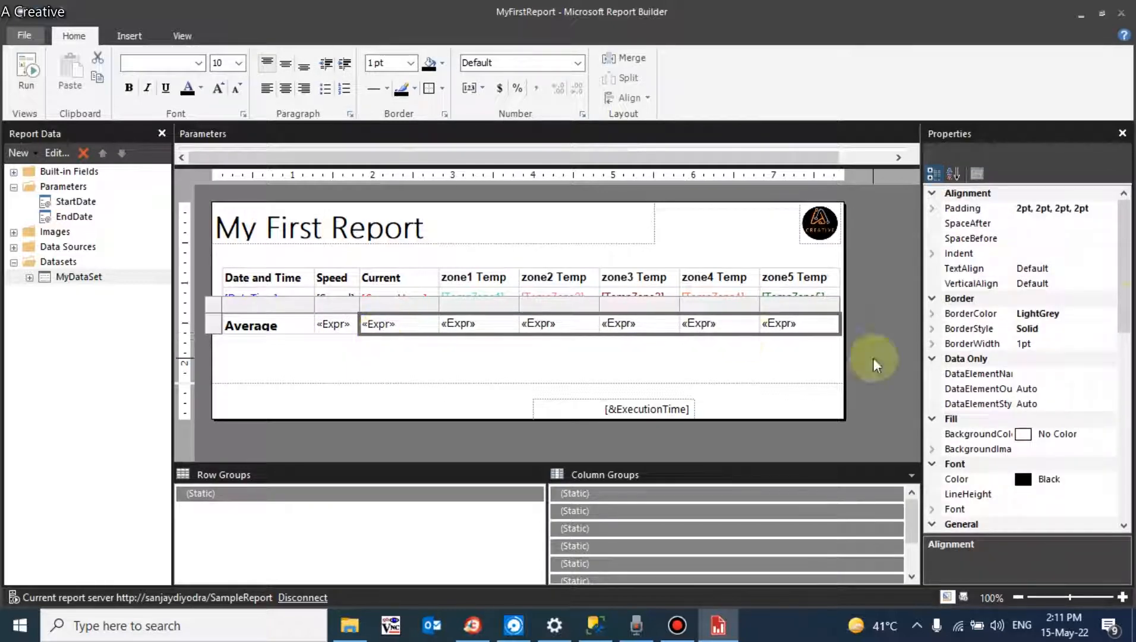
pyautogui.moveTo(1124, 295); pyautogui.dragTo(1115, 420)
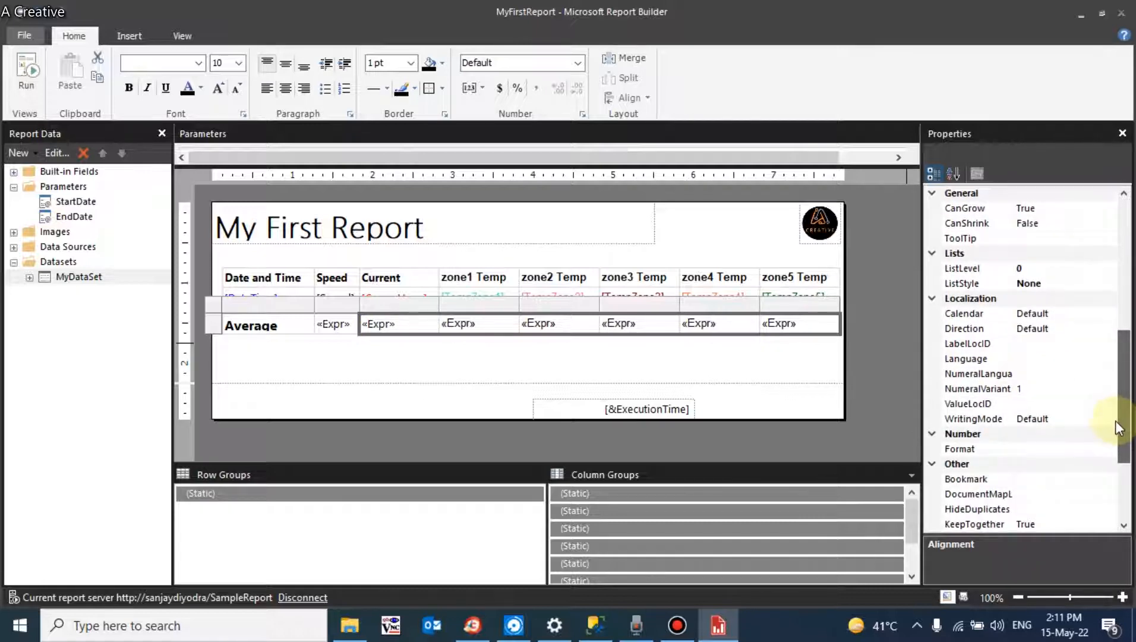
pyautogui.click(1051, 447)
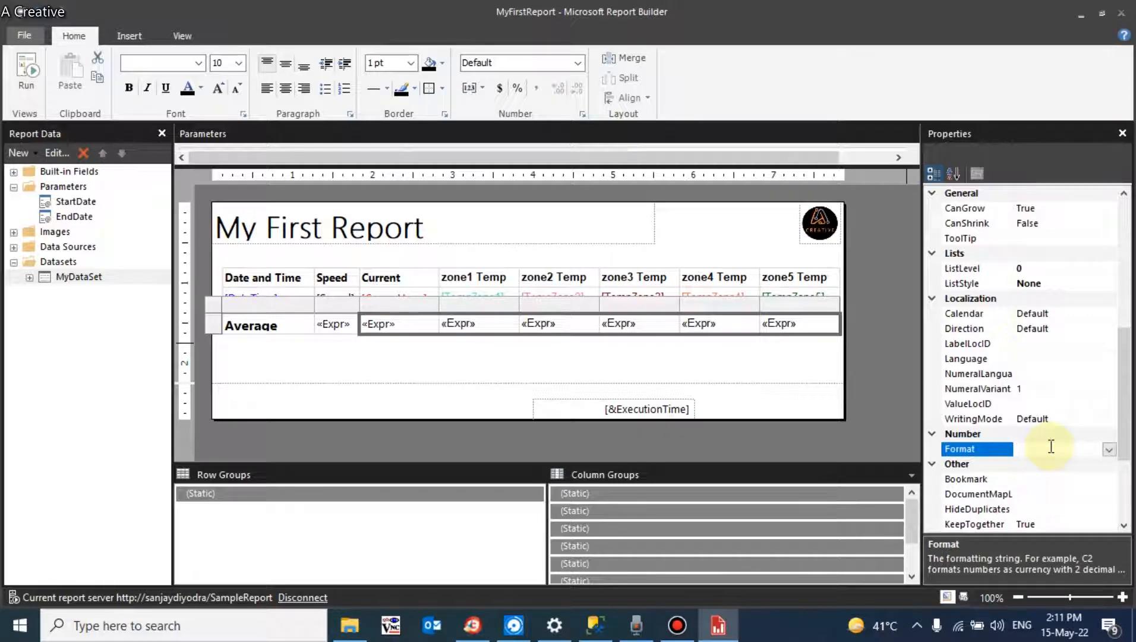
pyautogui.write('.')
pyautogui.click(1052, 447)
pyautogui.click(713, 387)
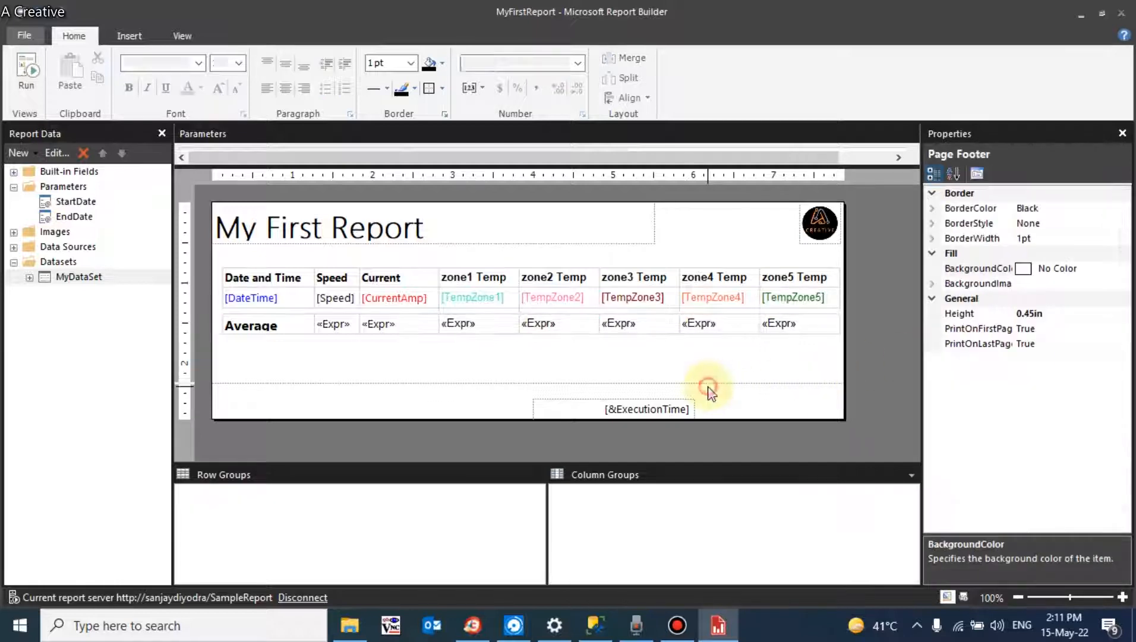
# Run the report from 1 May 2022 to check the number format of the current and zone temperature averages.
pyautogui.click(26, 70)
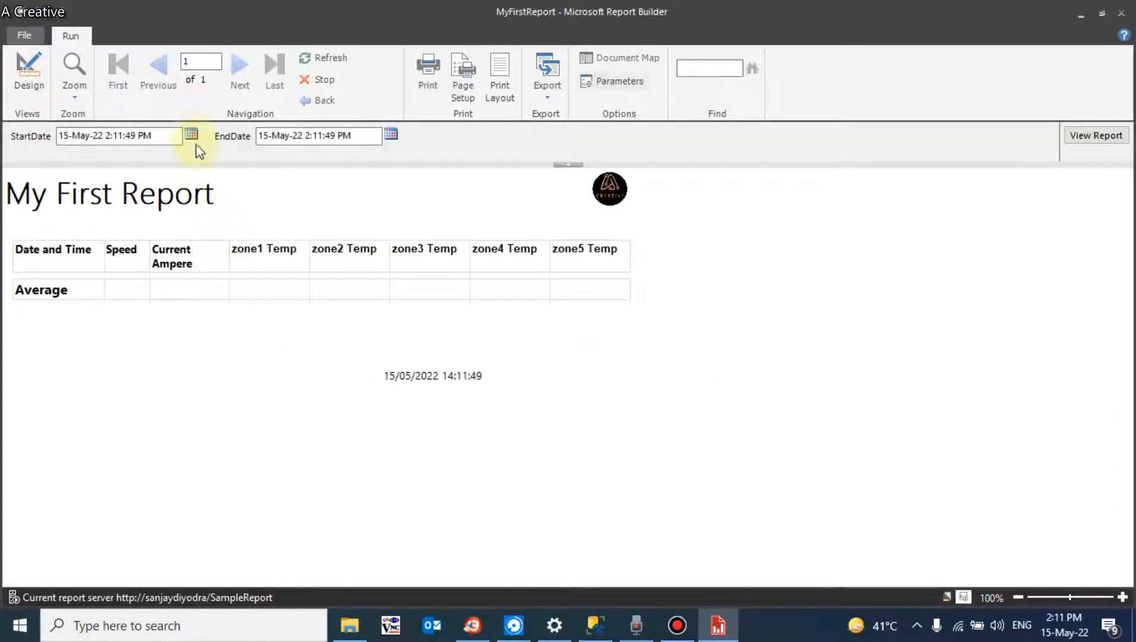
pyautogui.click(191, 134)
pyautogui.click(81, 213)
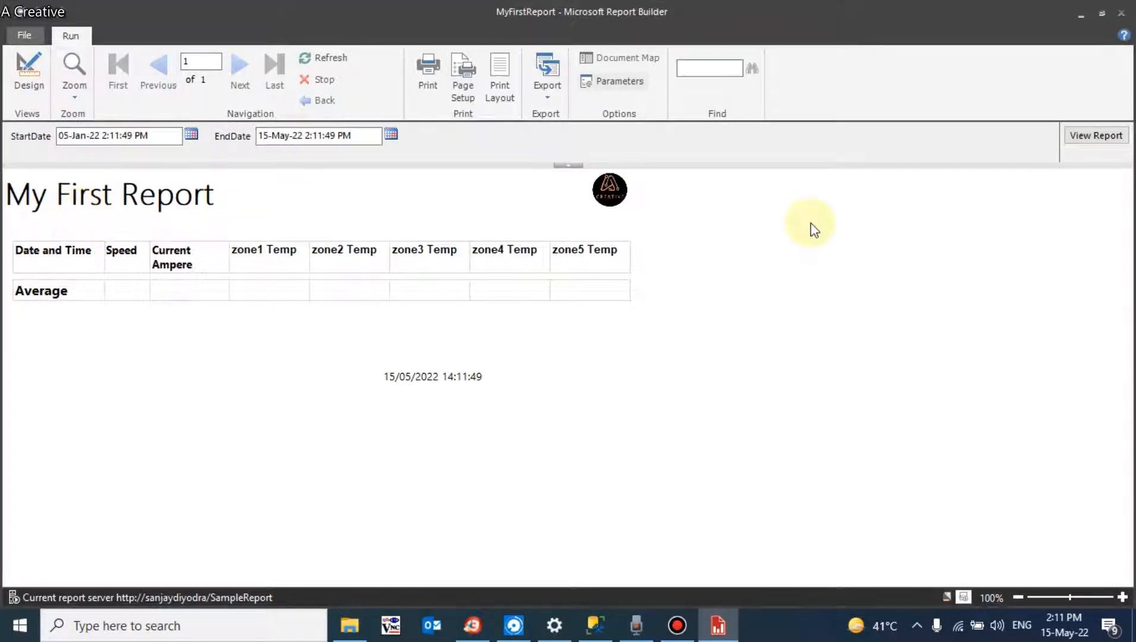
pyautogui.click(1104, 140)
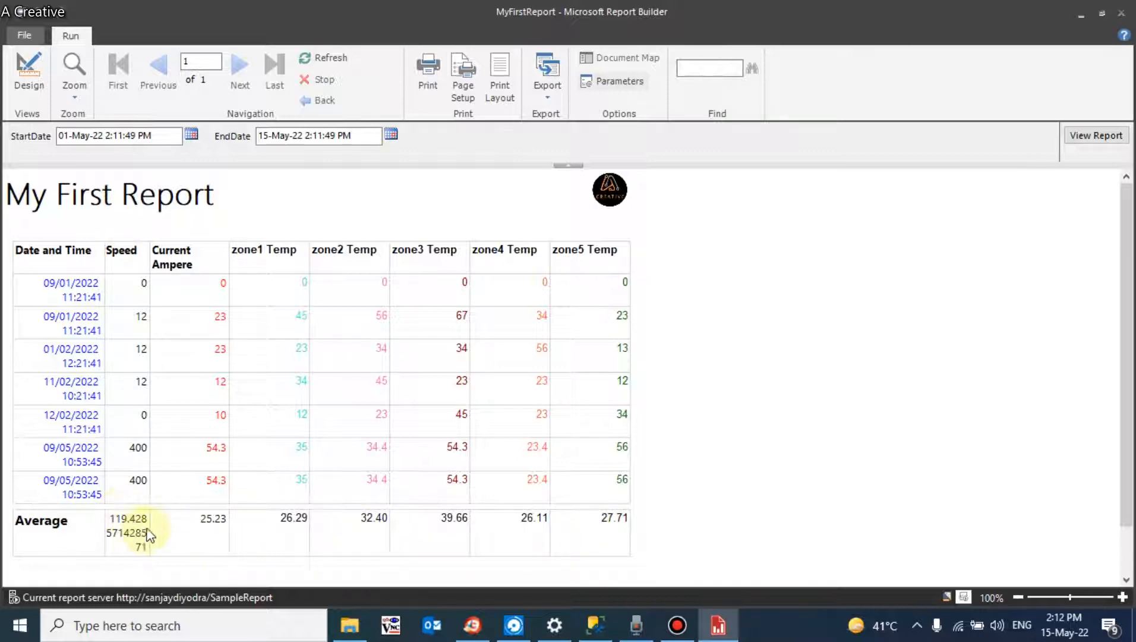
# Return to the report design and set the number format of the Average row's Speed expression to .00.
pyautogui.click(27, 81)
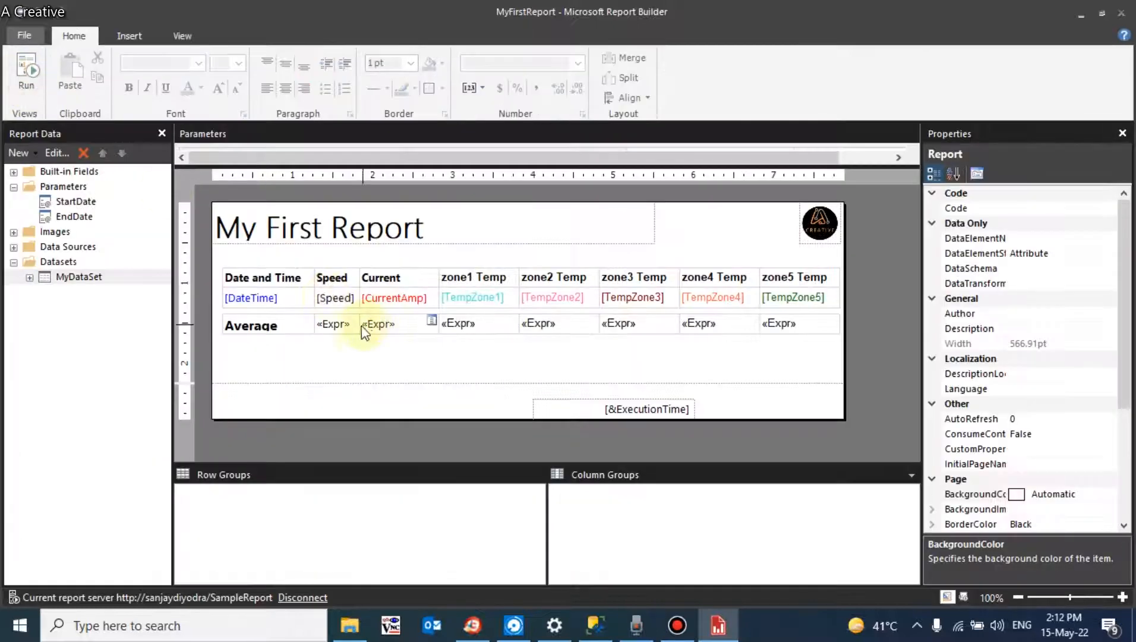
pyautogui.click(343, 330)
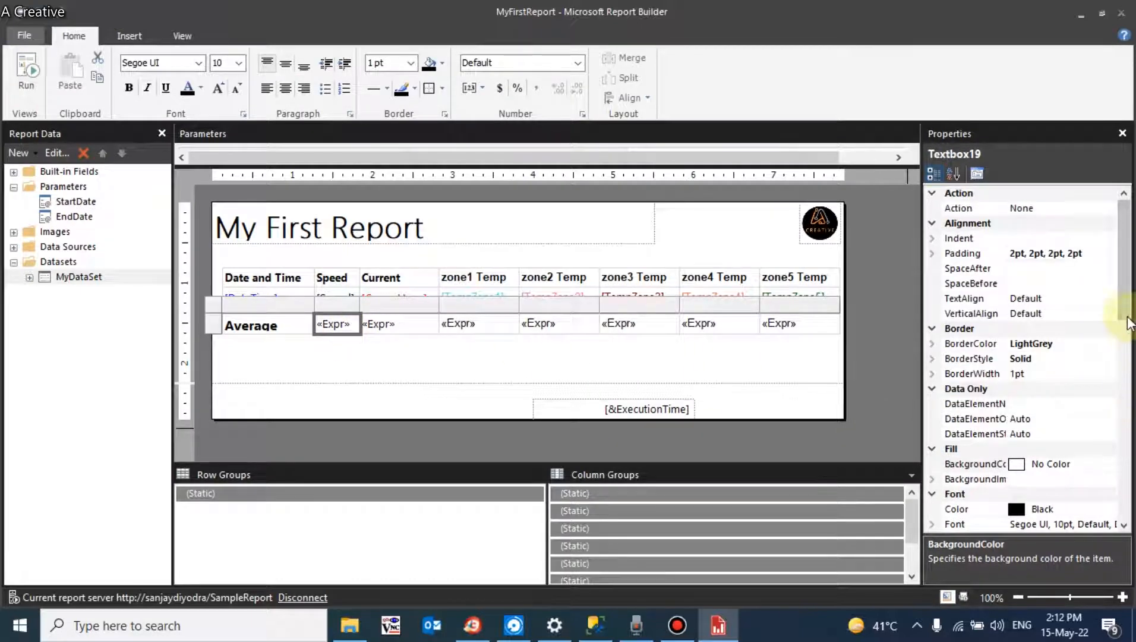
pyautogui.moveTo(1129, 324); pyautogui.dragTo(1117, 447)
pyautogui.click(1013, 493)
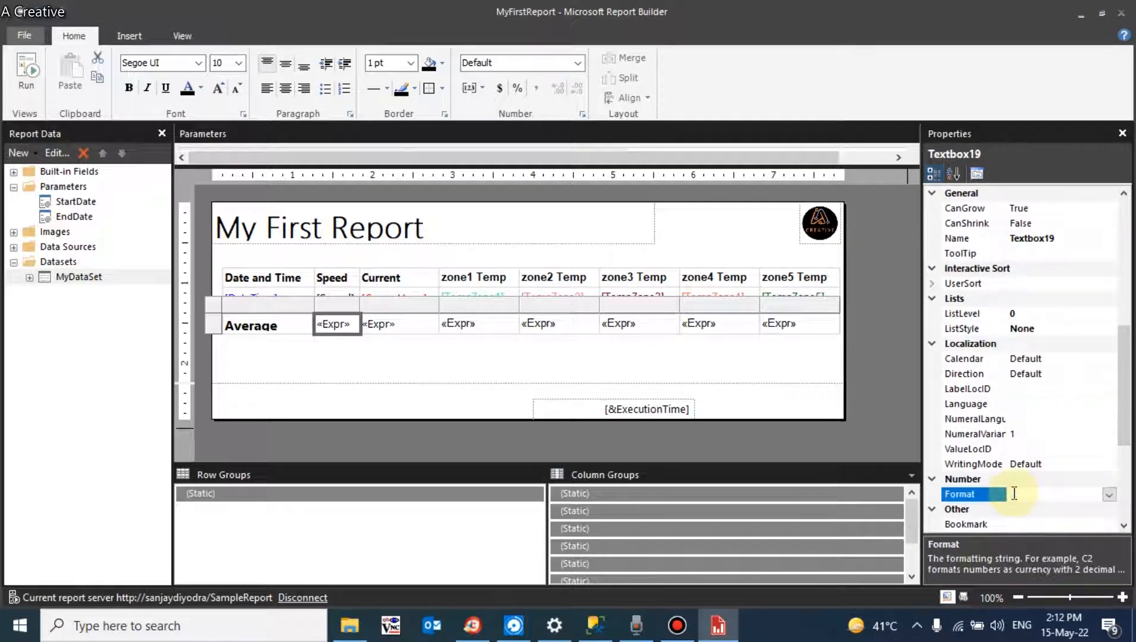
pyautogui.write('00')
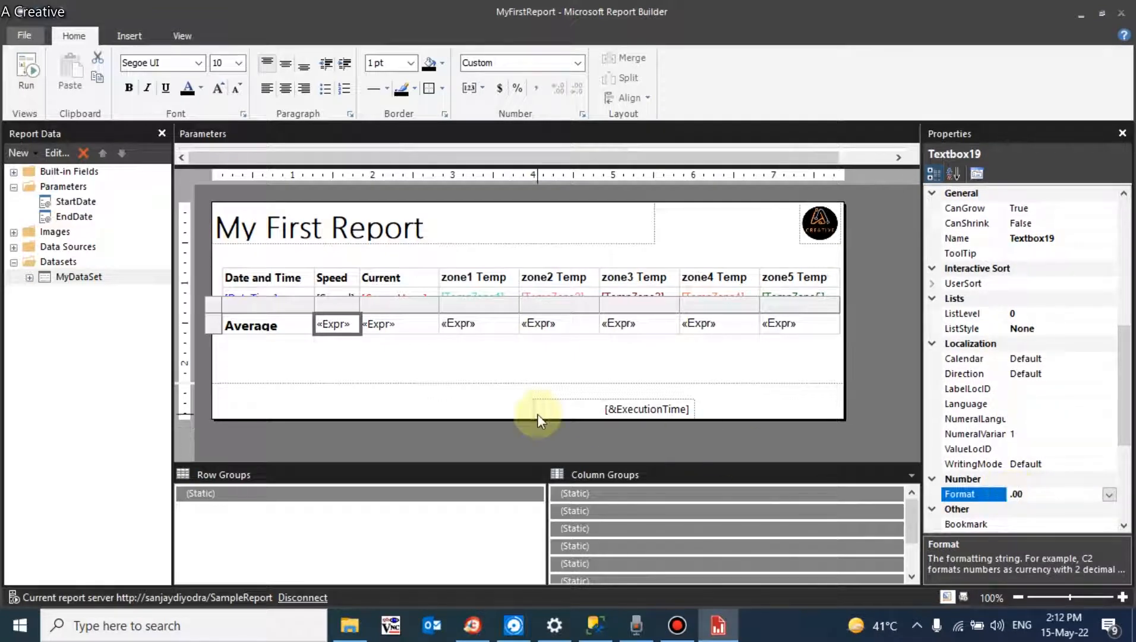
pyautogui.click(464, 375)
# Run the report from 1 May 2022 to check the Speed average's format, and return to the report design.
pyautogui.click(26, 71)
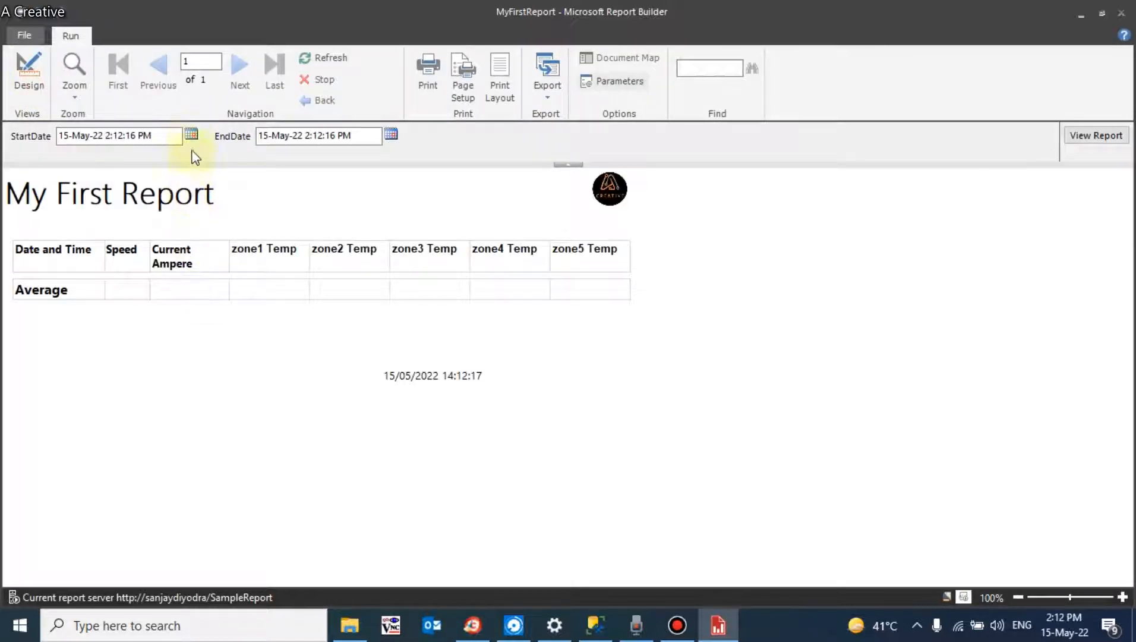
pyautogui.click(191, 134)
pyautogui.click(80, 214)
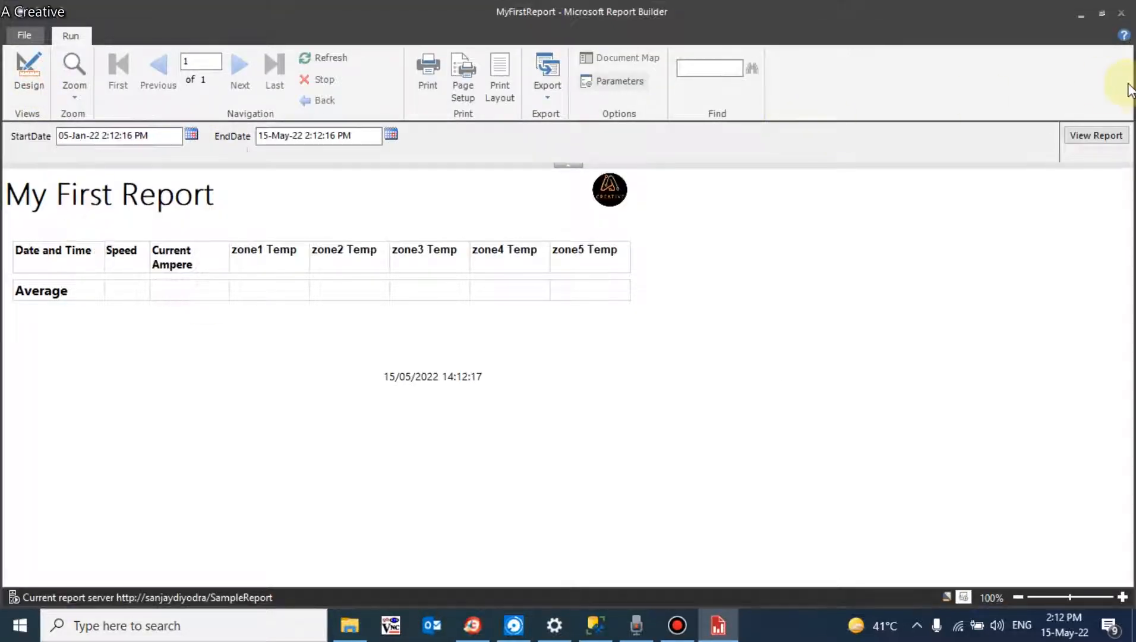
pyautogui.click(1099, 134)
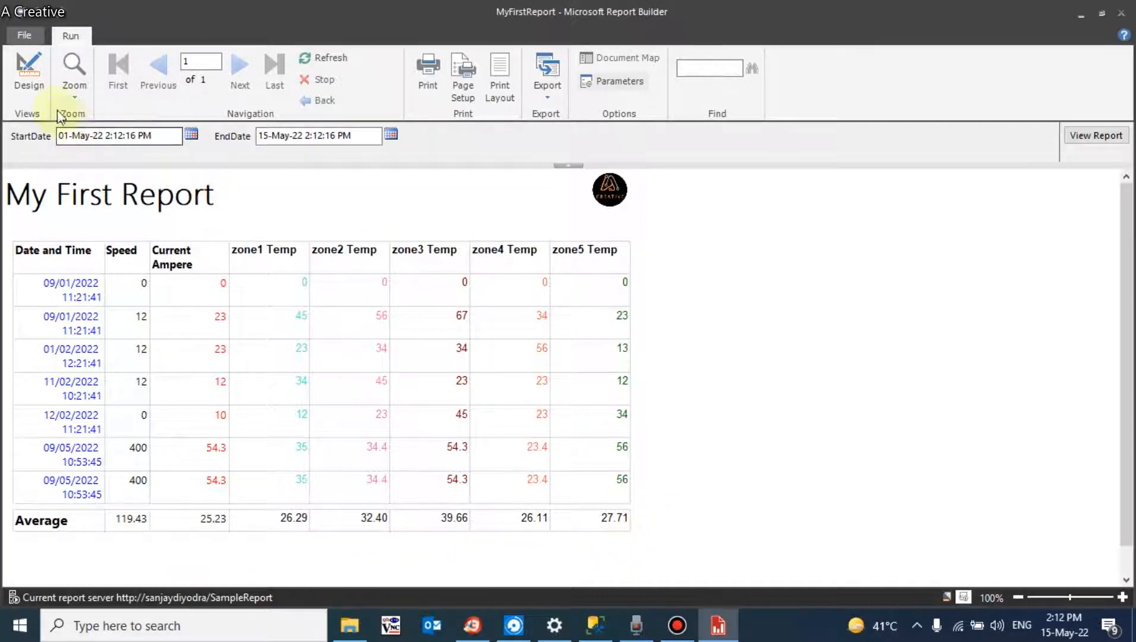
pyautogui.click(20, 68)
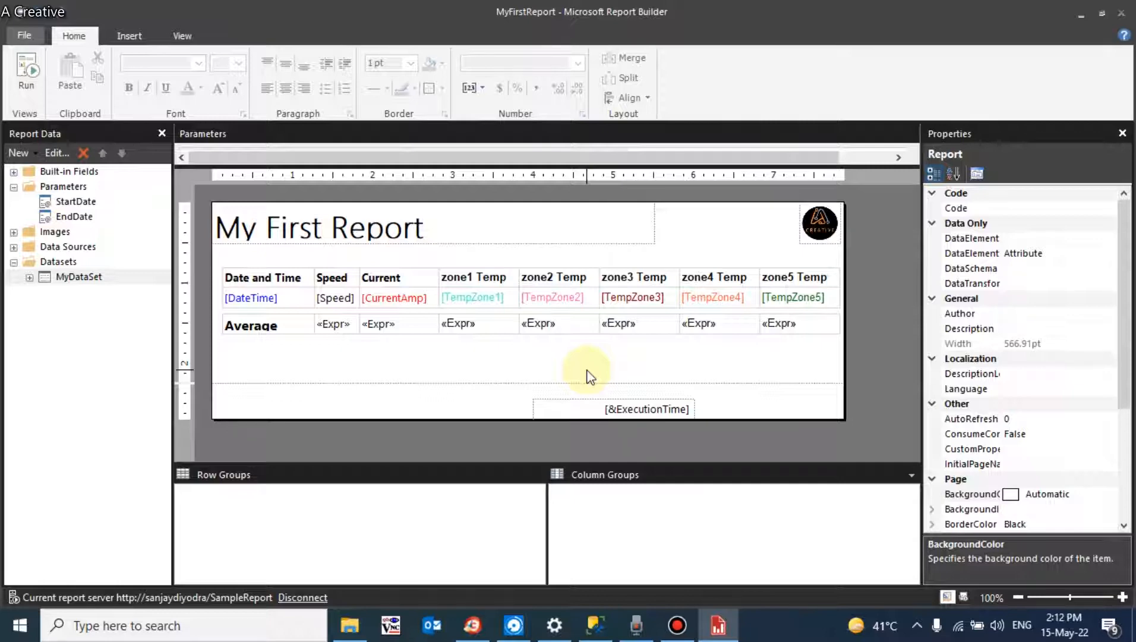
# Insert a quarter-circle radial gauge, the second radial gauge type, into the report.
pyautogui.click(127, 35)
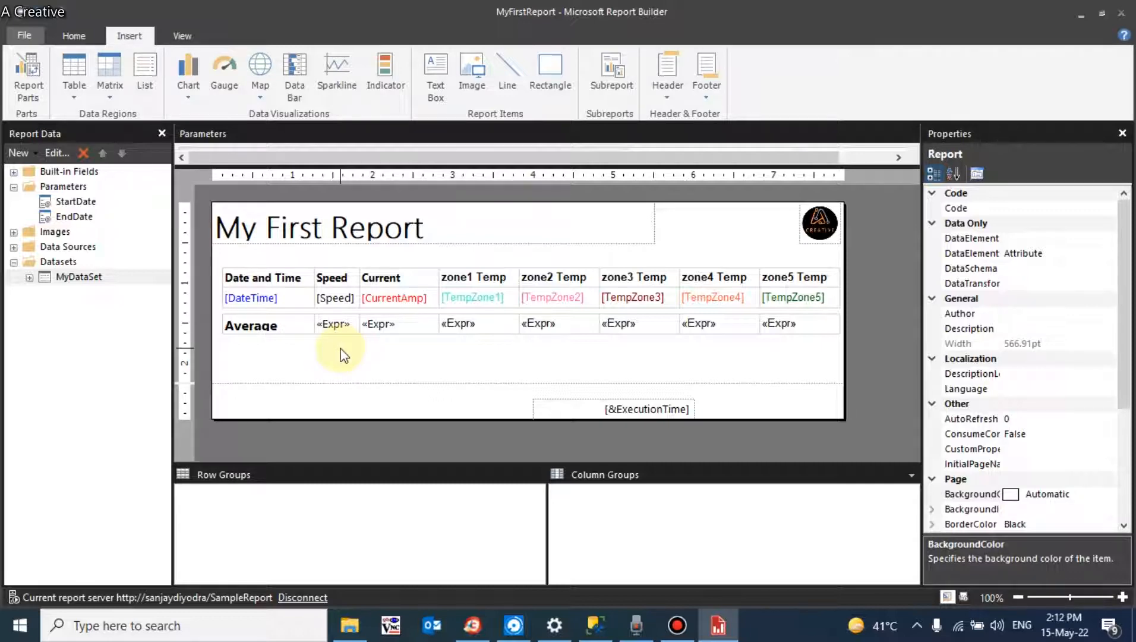
pyautogui.click(228, 67)
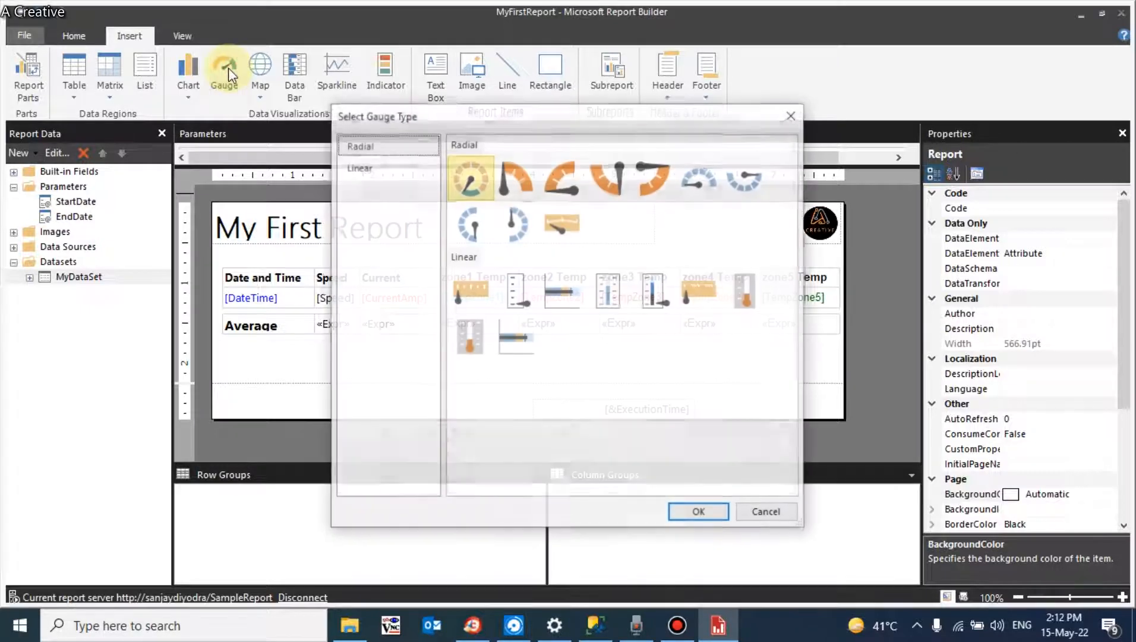
pyautogui.click(515, 177)
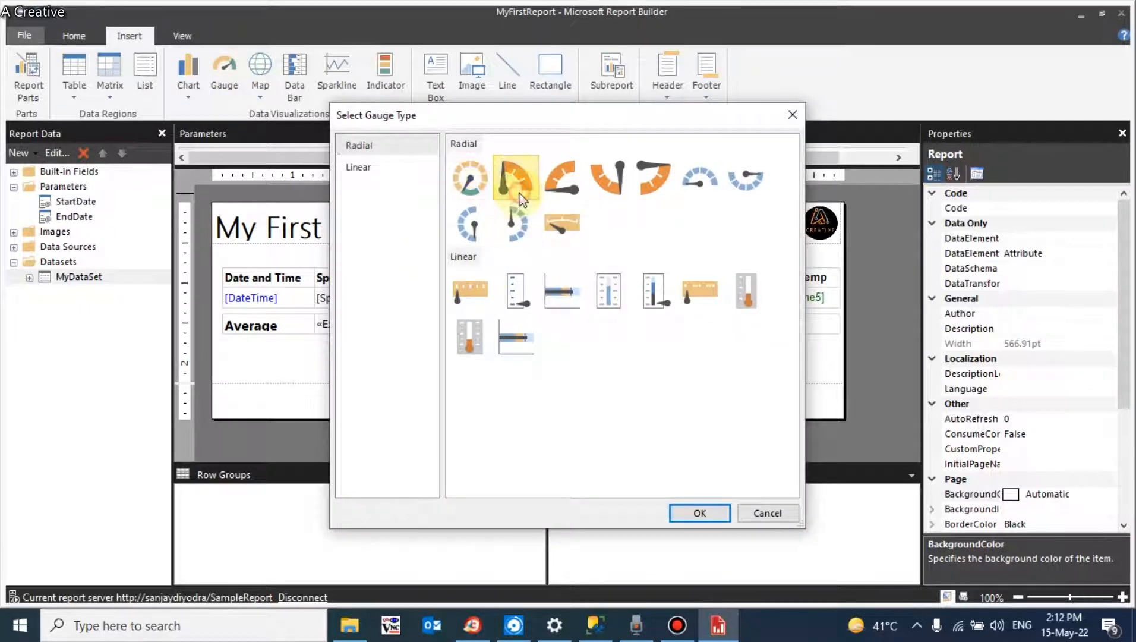
pyautogui.click(695, 515)
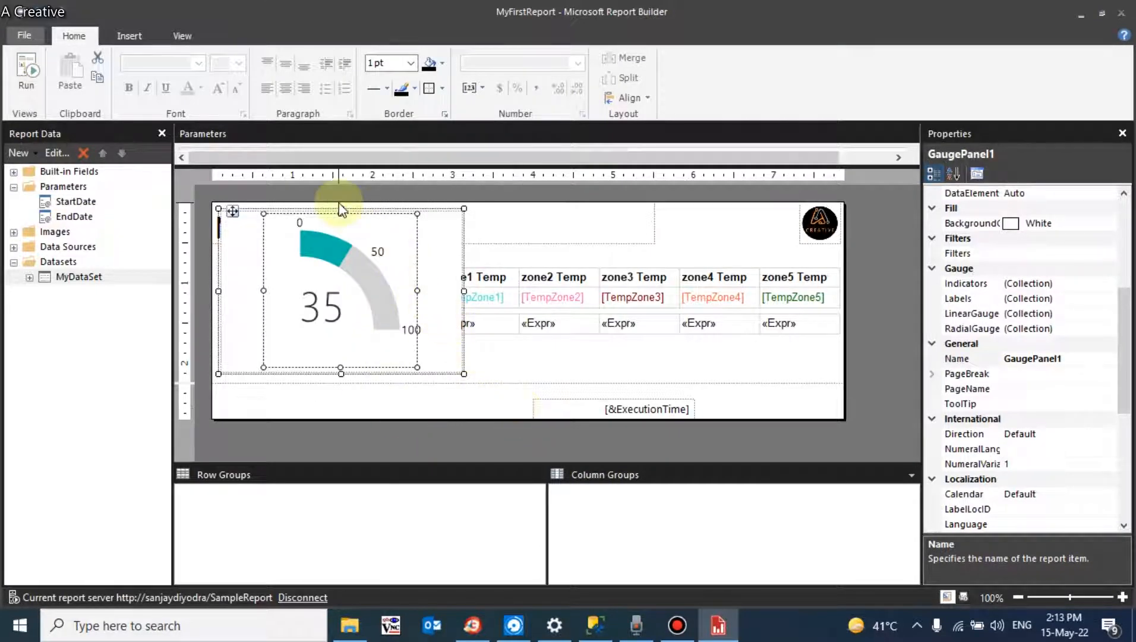
# Try to move the gauge down to the free area below the Average row, and undo the misplaced drop.
pyautogui.moveTo(233, 211); pyautogui.dragTo(283, 348)
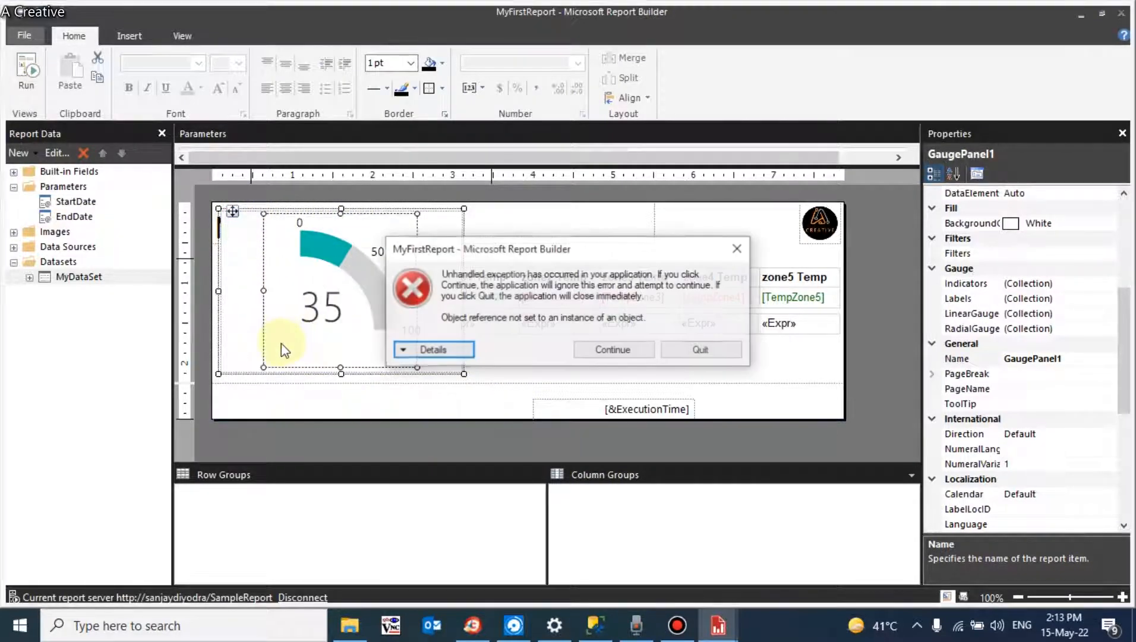
pyautogui.click(710, 350)
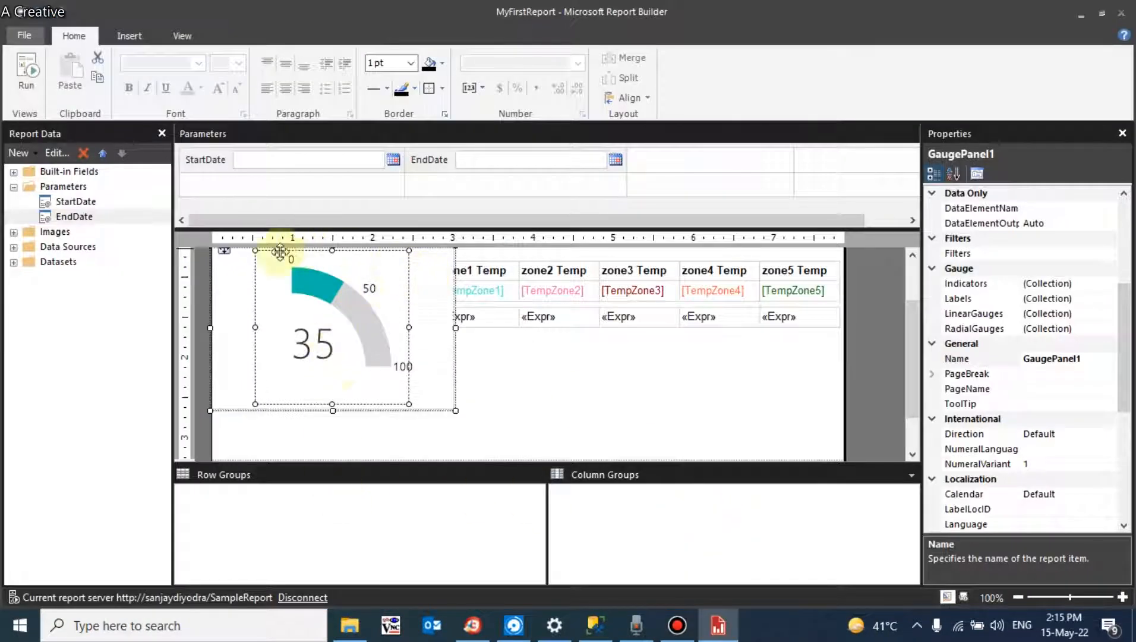
pyautogui.moveTo(222, 252); pyautogui.dragTo(269, 323)
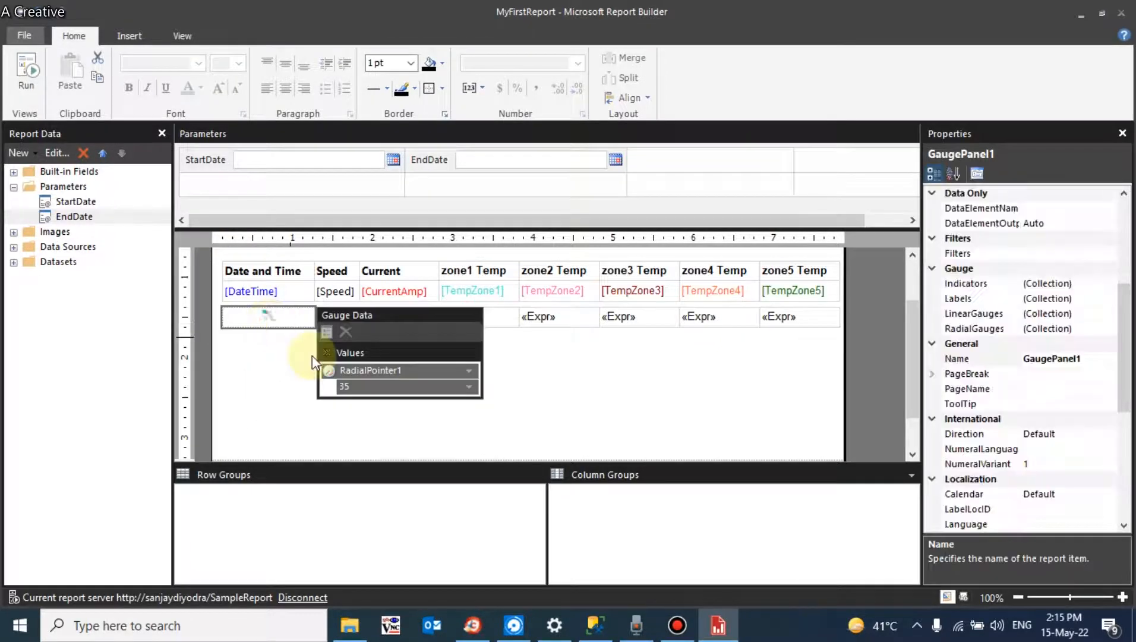
pyautogui.click(264, 395)
pyautogui.hotkey('ctrl', 'z')
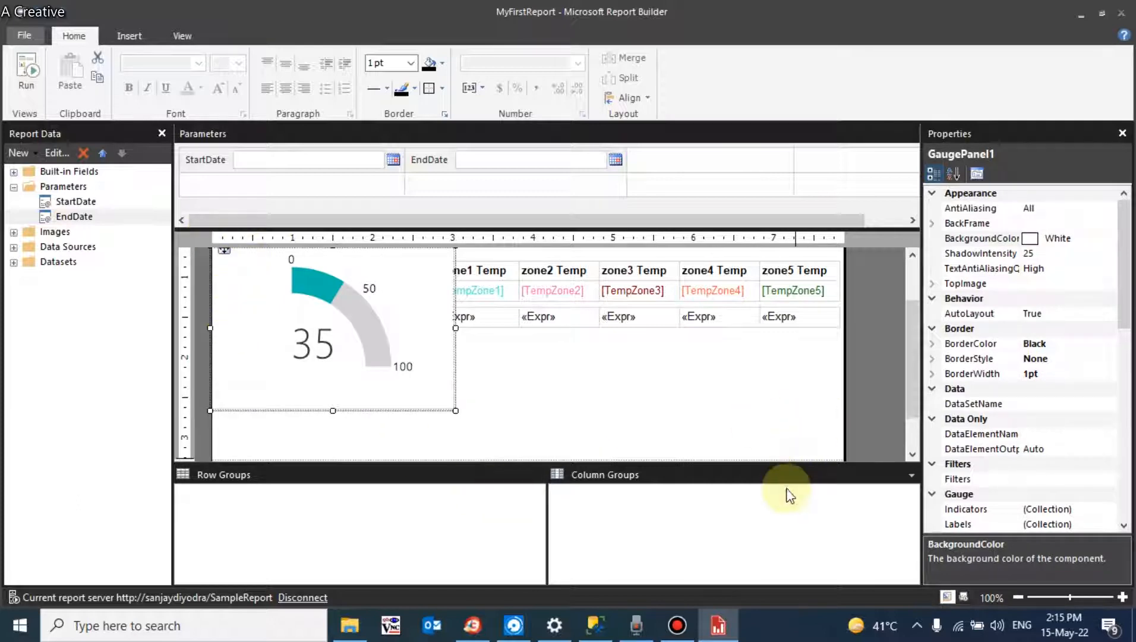
# Extend the report body downward to make room and place the gauge directly beneath the Average row.
pyautogui.moveTo(783, 463); pyautogui.dragTo(774, 571)
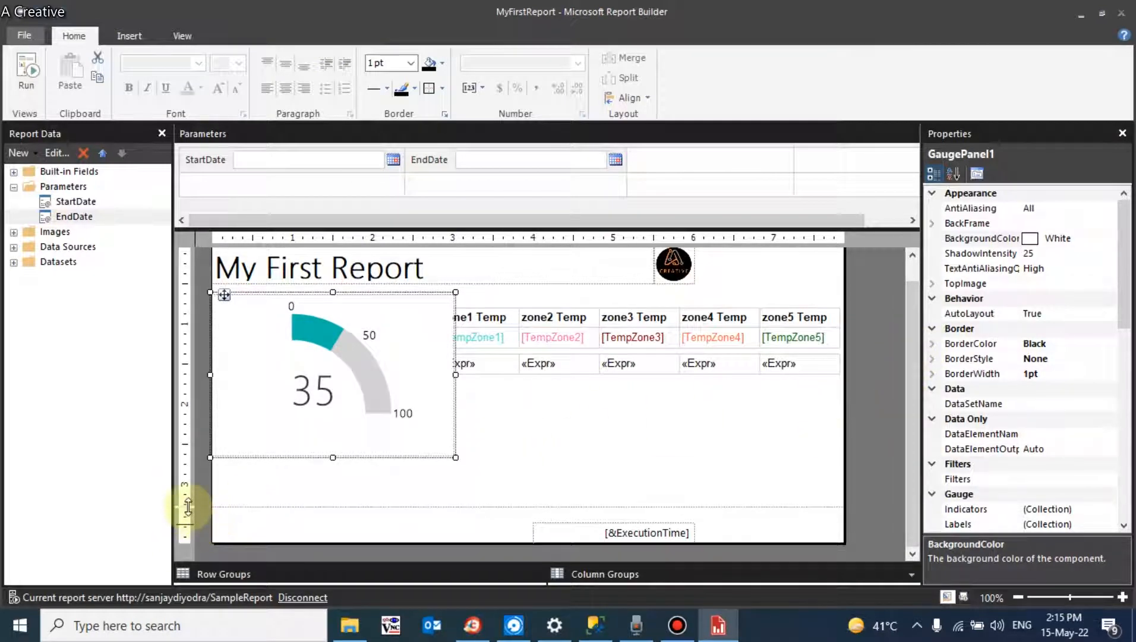
pyautogui.moveTo(188, 507); pyautogui.dragTo(190, 568)
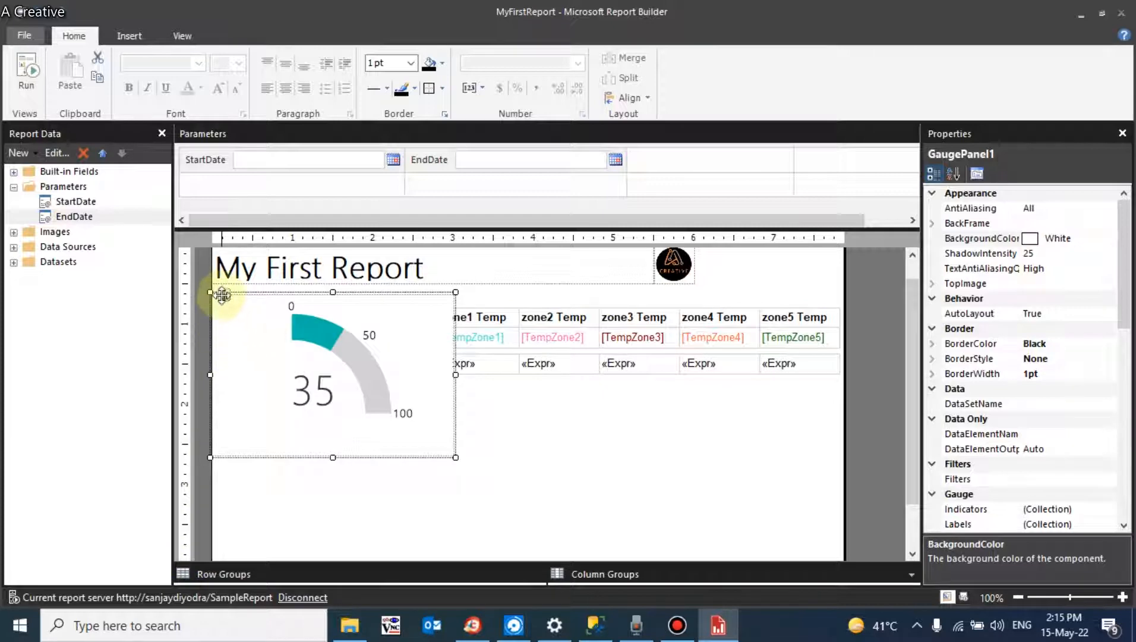
pyautogui.moveTo(224, 295); pyautogui.dragTo(262, 402)
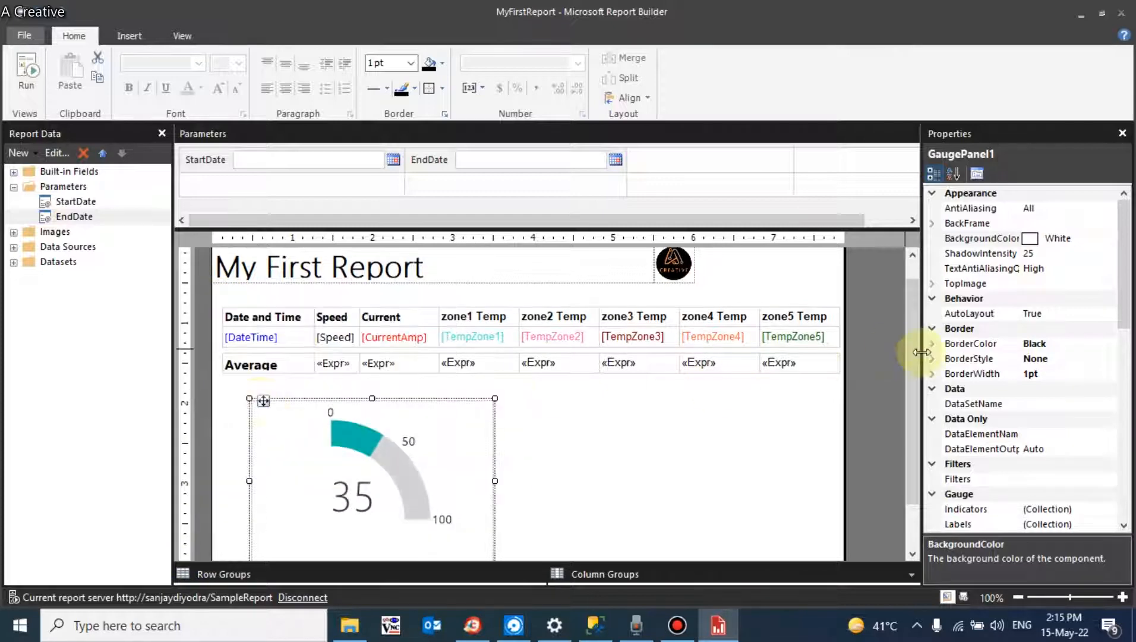
pyautogui.moveTo(914, 354); pyautogui.dragTo(899, 398)
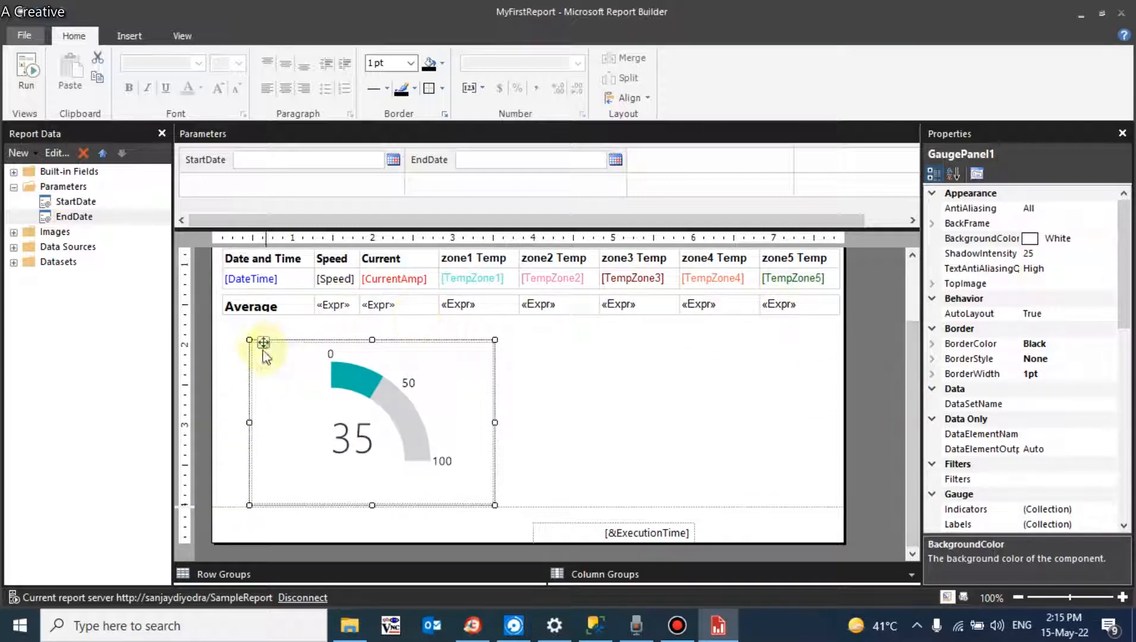
pyautogui.moveTo(262, 340); pyautogui.dragTo(244, 335)
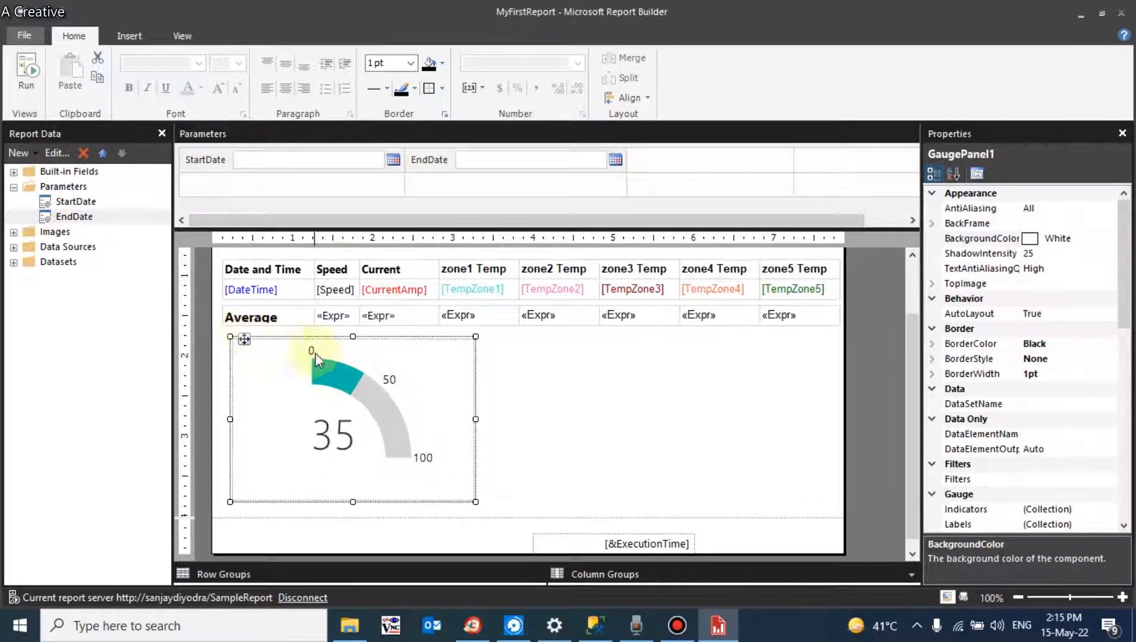
# Set the value of the gauge's RadialPointer1 to the Max aggregate of TempZone1.
pyautogui.click(332, 367)
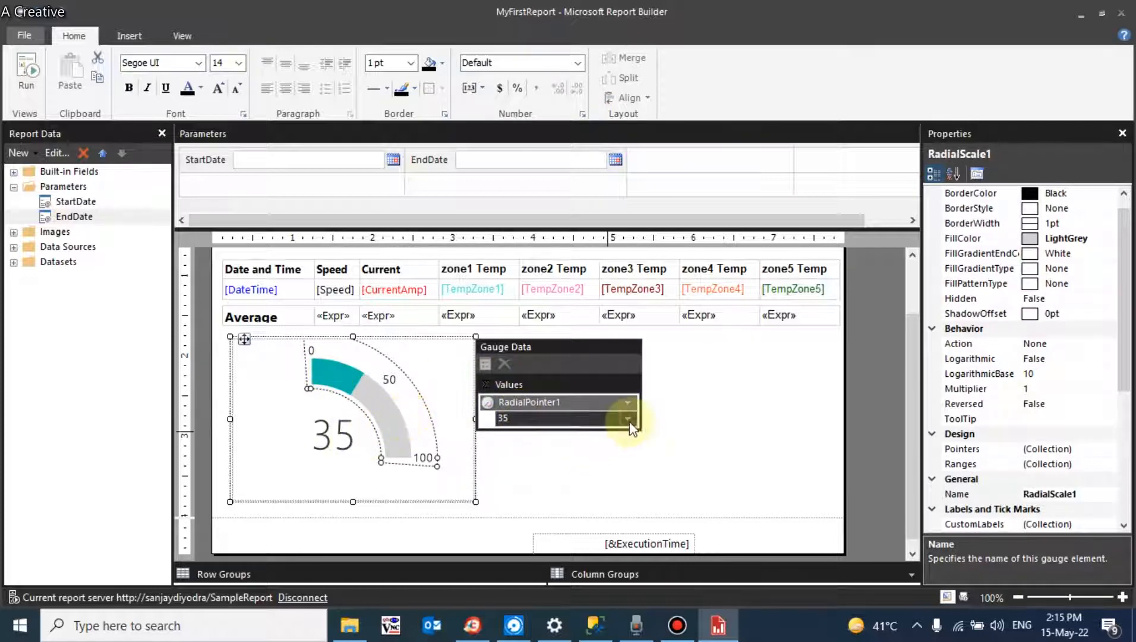
pyautogui.click(630, 403)
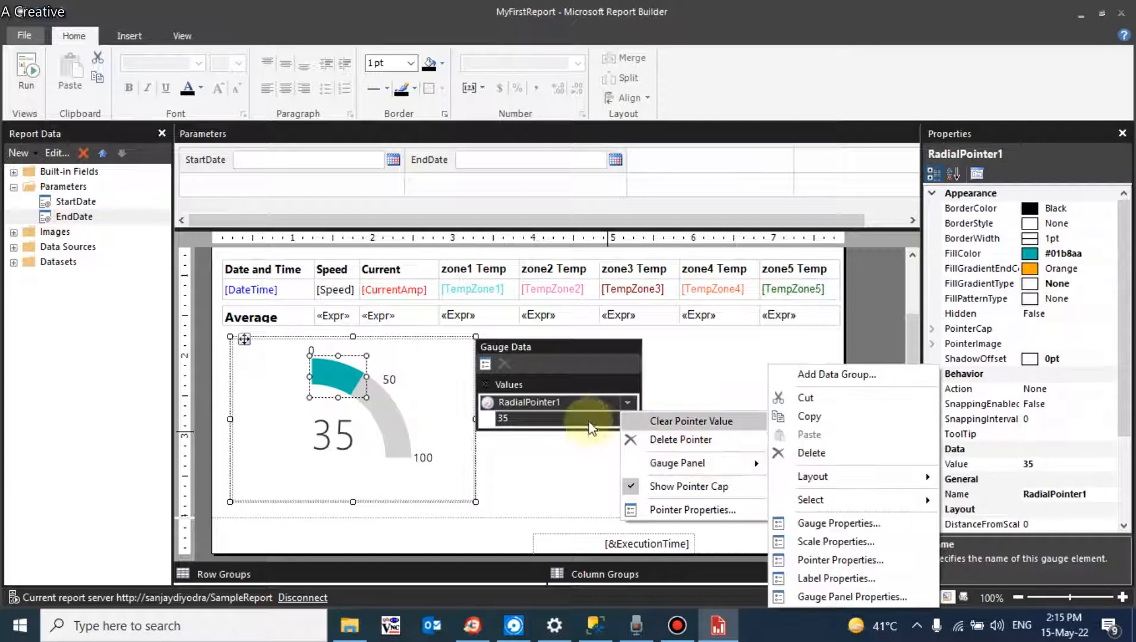
pyautogui.click(585, 423)
pyautogui.click(627, 418)
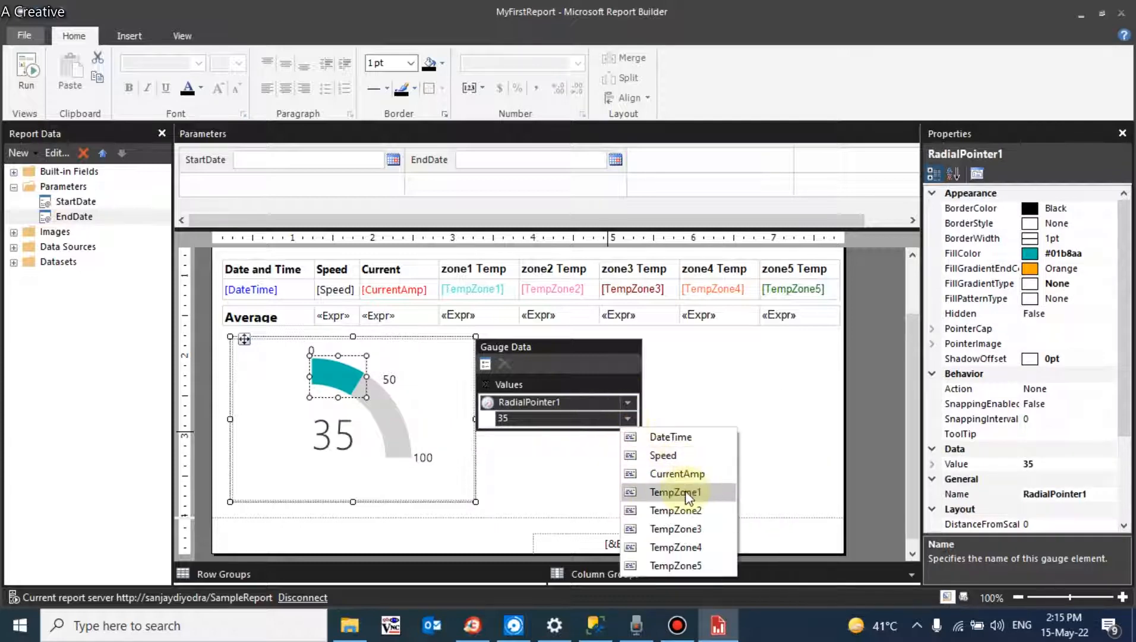
pyautogui.click(688, 493)
pyautogui.click(627, 417)
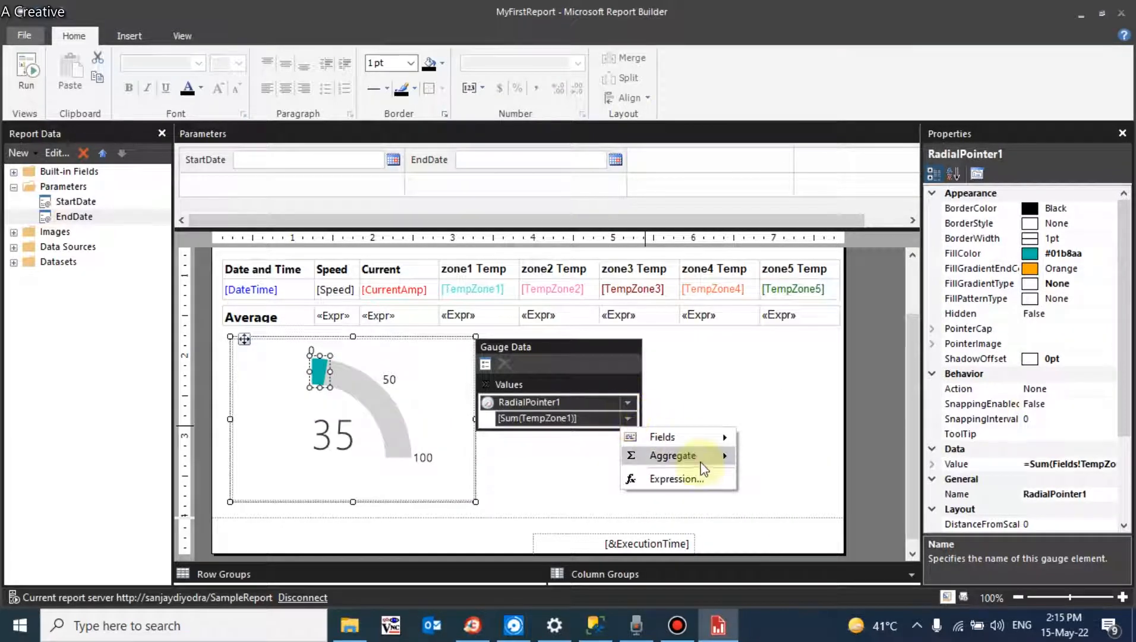
pyautogui.moveTo(704, 470)
pyautogui.click(829, 410)
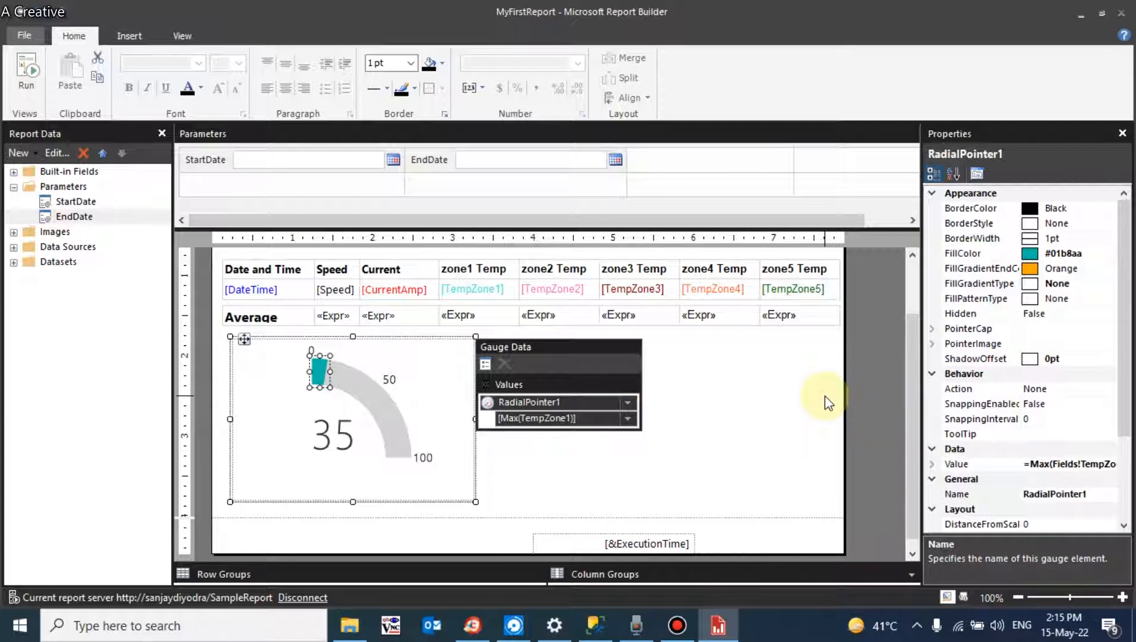
# Replace the Text of the gauge's central label with an expression that begins with the Max aggregate function.
pyautogui.click(328, 440)
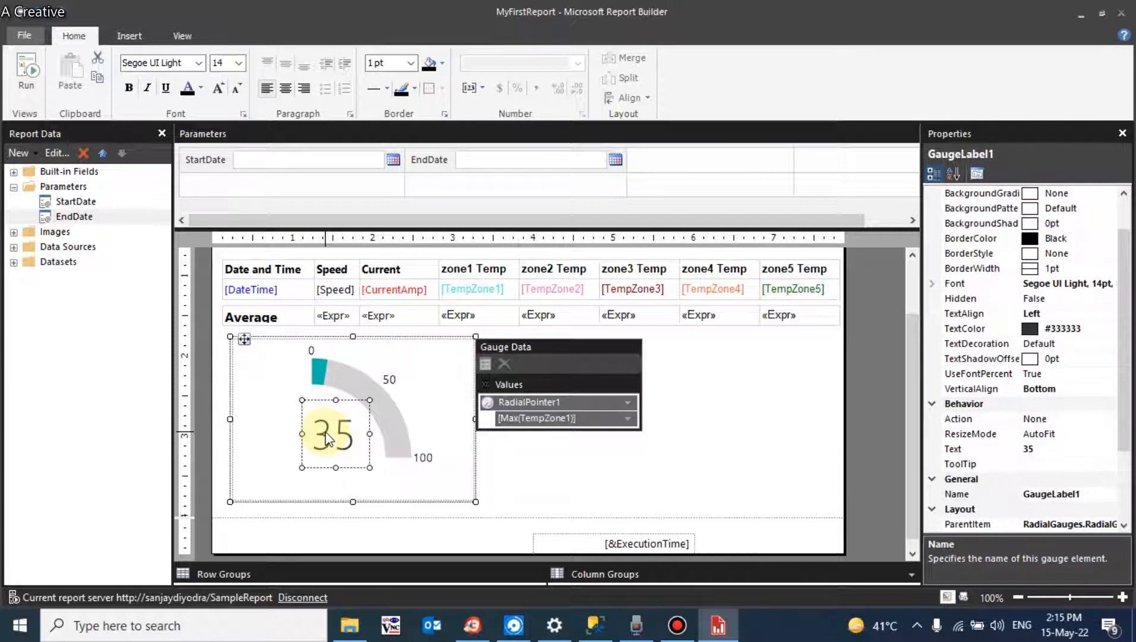
pyautogui.click(327, 439)
pyautogui.click(328, 439)
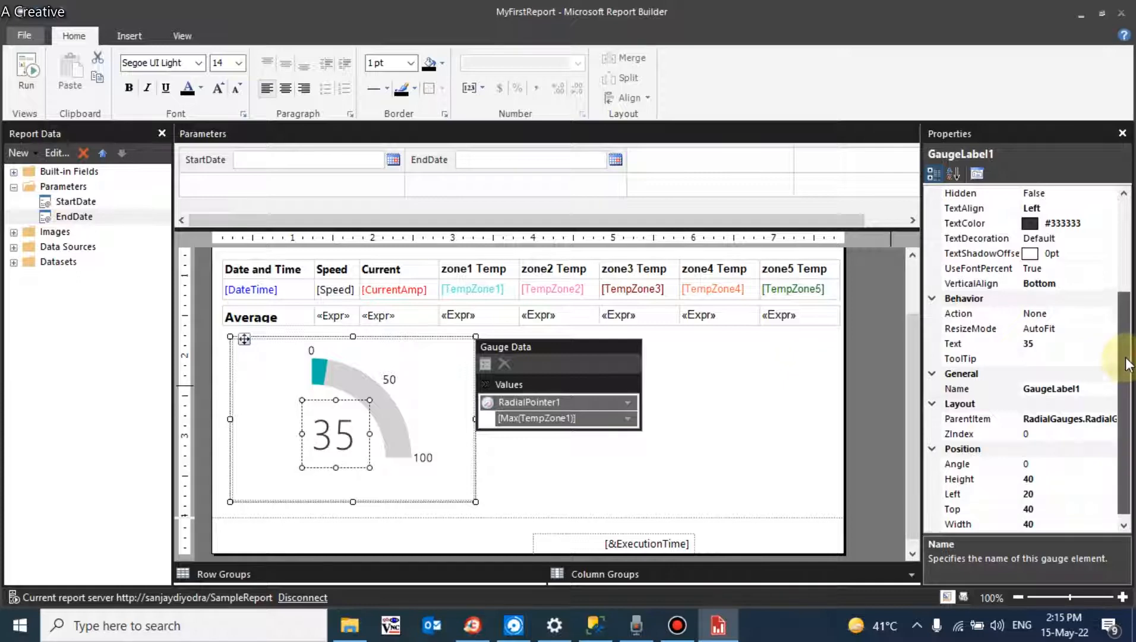
pyautogui.scroll(1, 1125, 368)
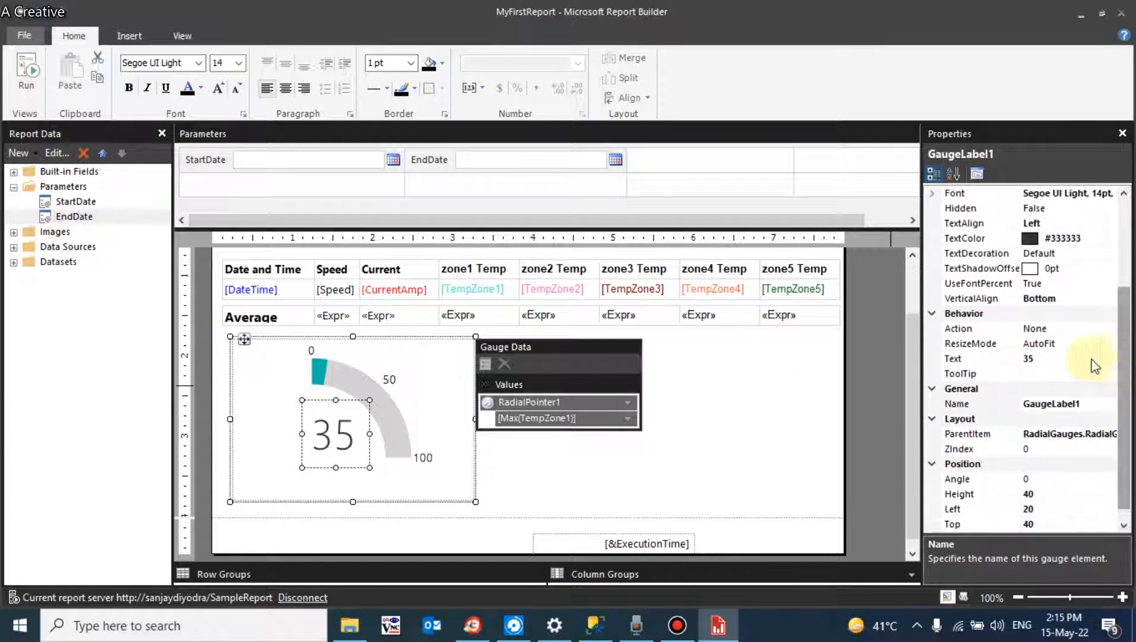
pyautogui.click(1052, 356)
pyautogui.click(1109, 358)
pyautogui.click(1068, 377)
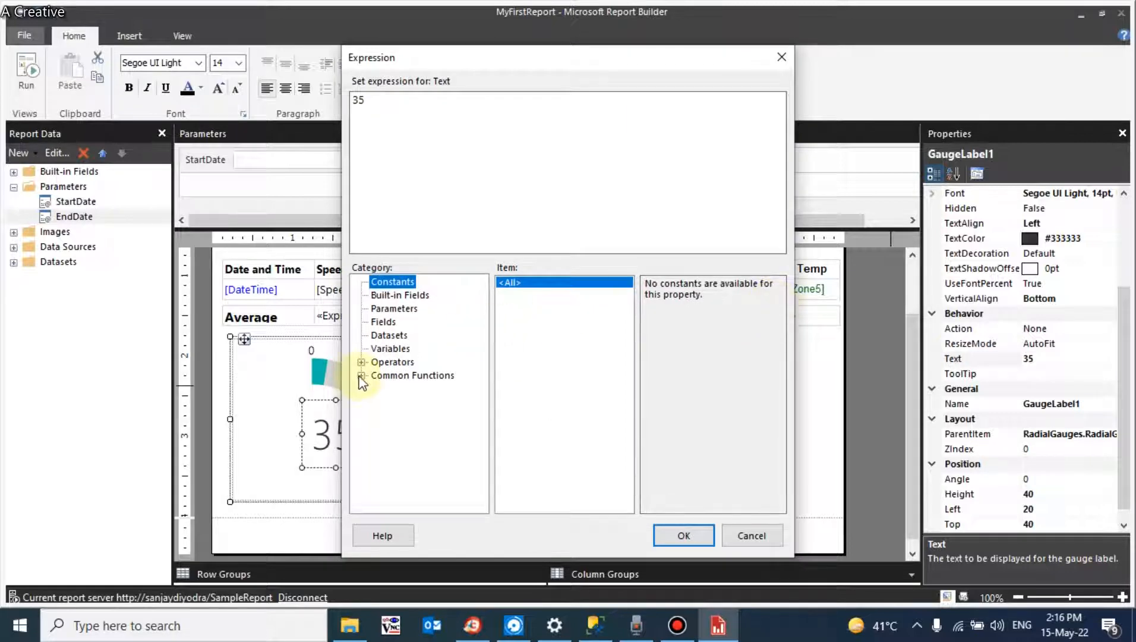
pyautogui.click(361, 376)
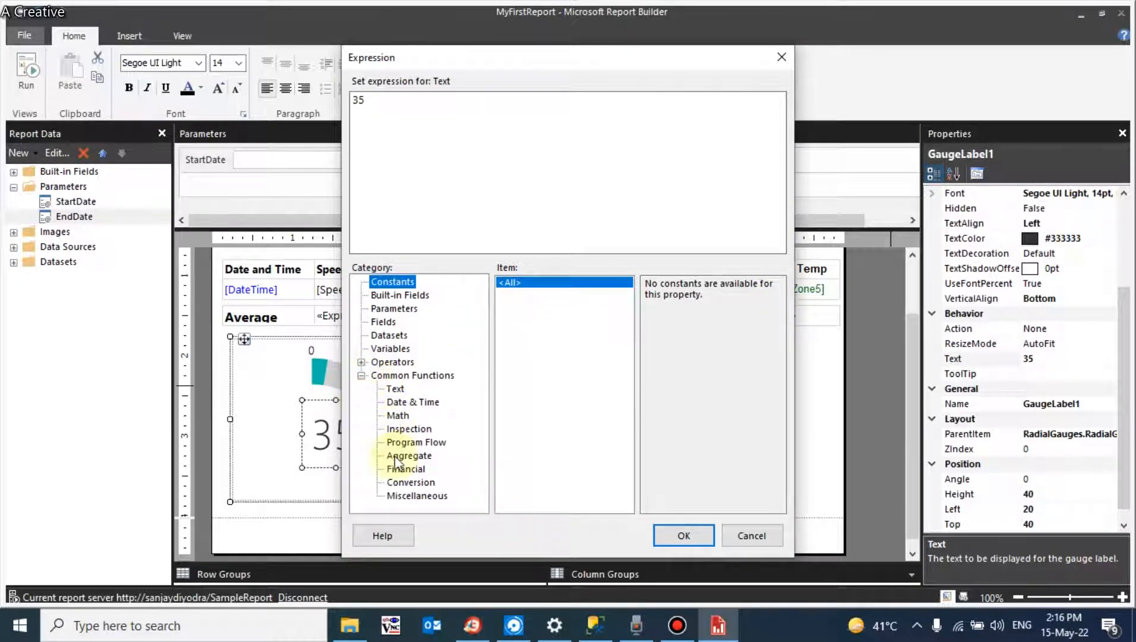
pyautogui.click(395, 415)
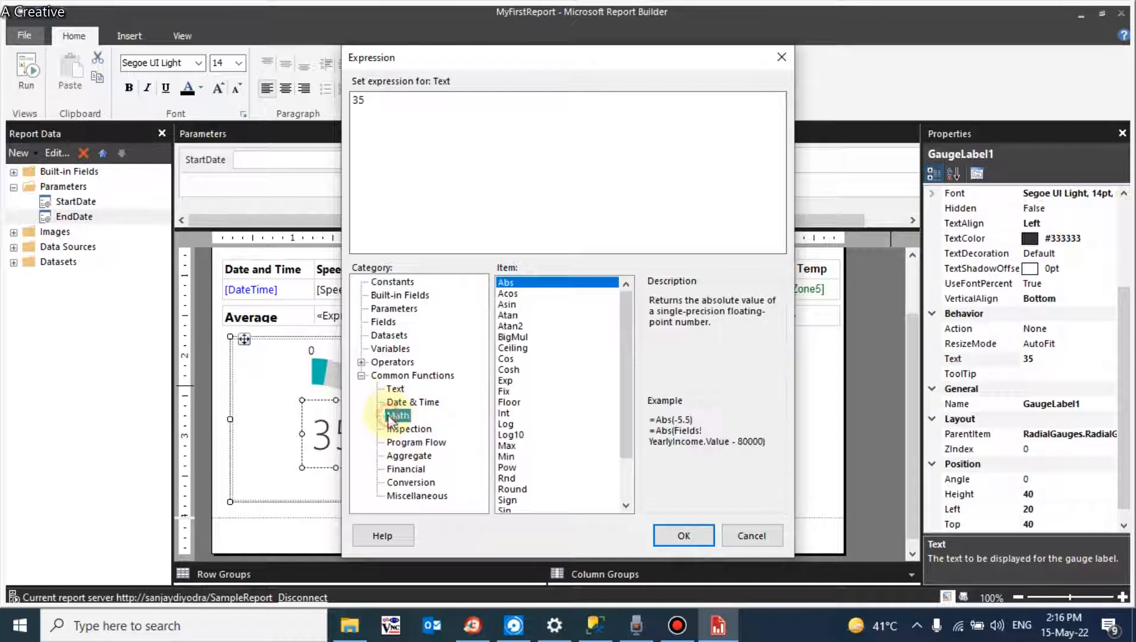
pyautogui.click(361, 362)
pyautogui.click(399, 376)
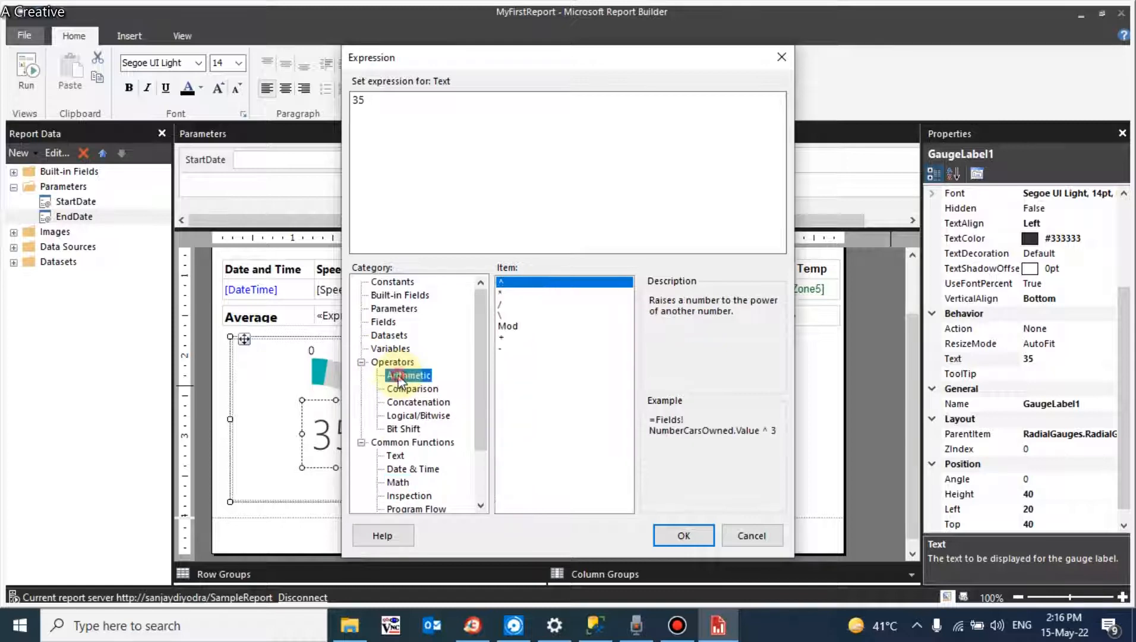
pyautogui.click(402, 389)
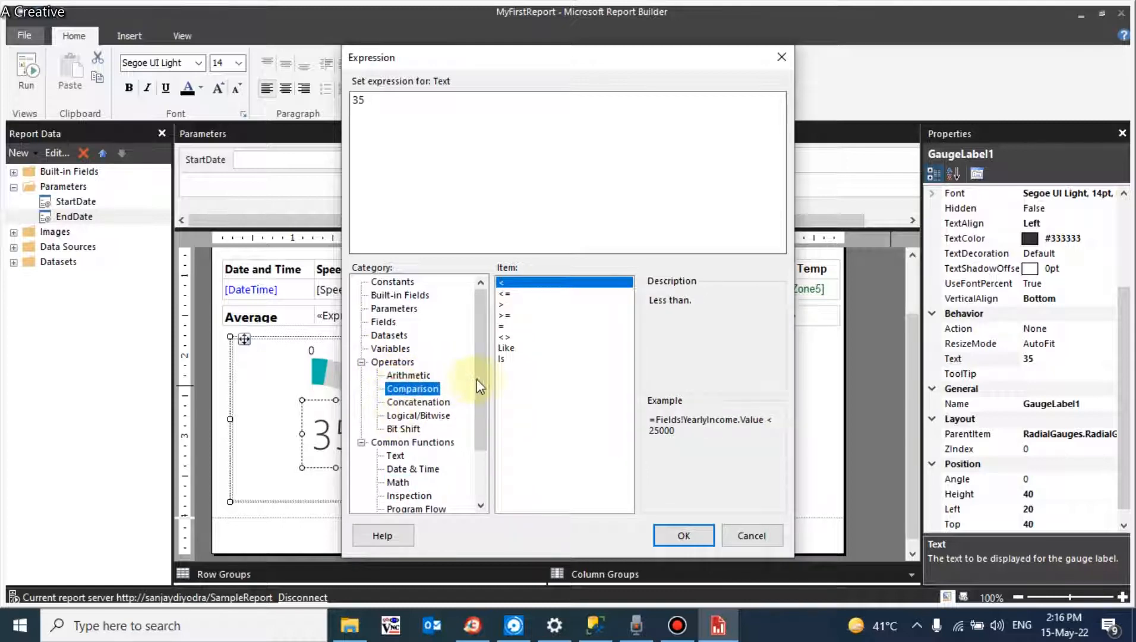
pyautogui.moveTo(481, 379); pyautogui.dragTo(478, 444)
pyautogui.click(413, 455)
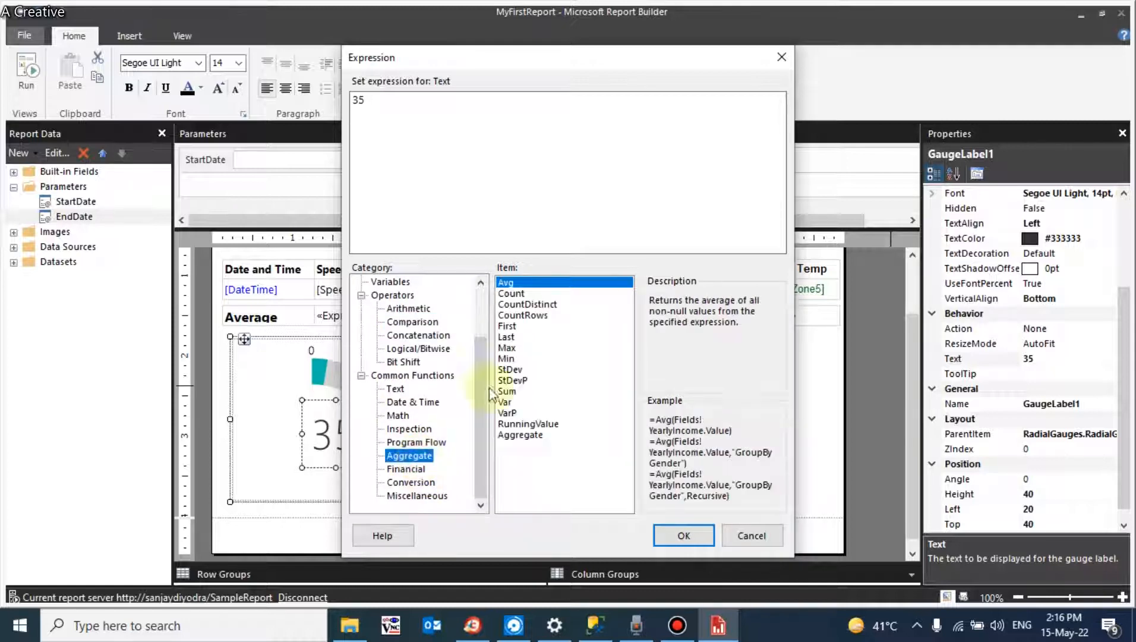
pyautogui.doubleClick(509, 349)
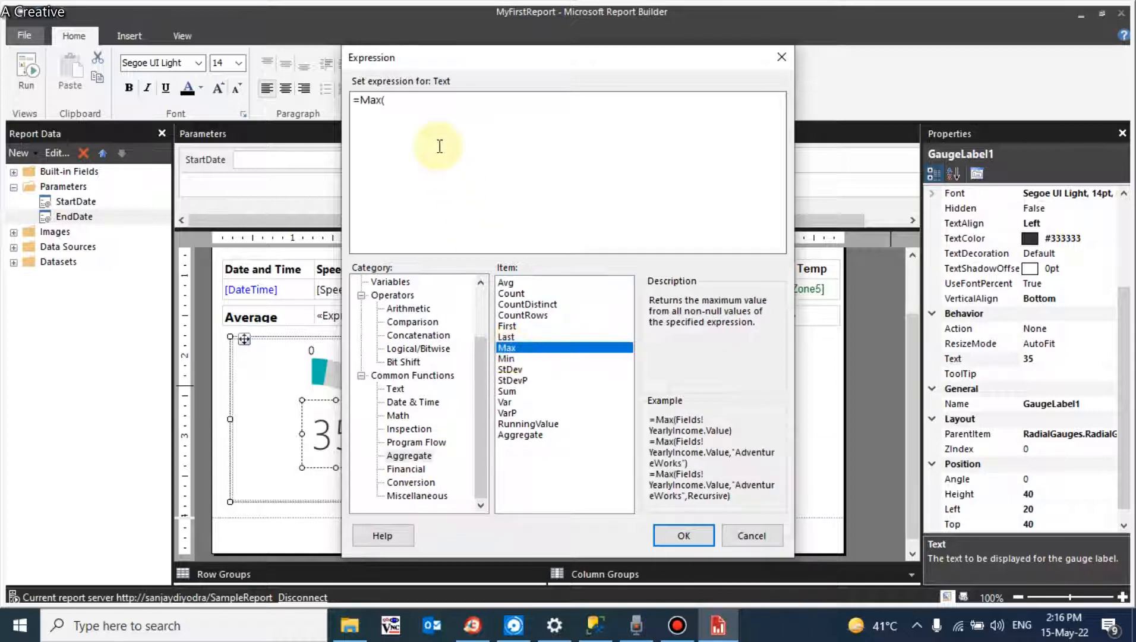
# Complete the gauge label's text expression as =Max(Fields!TempZone1.Value), using the TempZone1 value from MyDataSet, and apply it.
pyautogui.moveTo(485, 376); pyautogui.dragTo(476, 294)
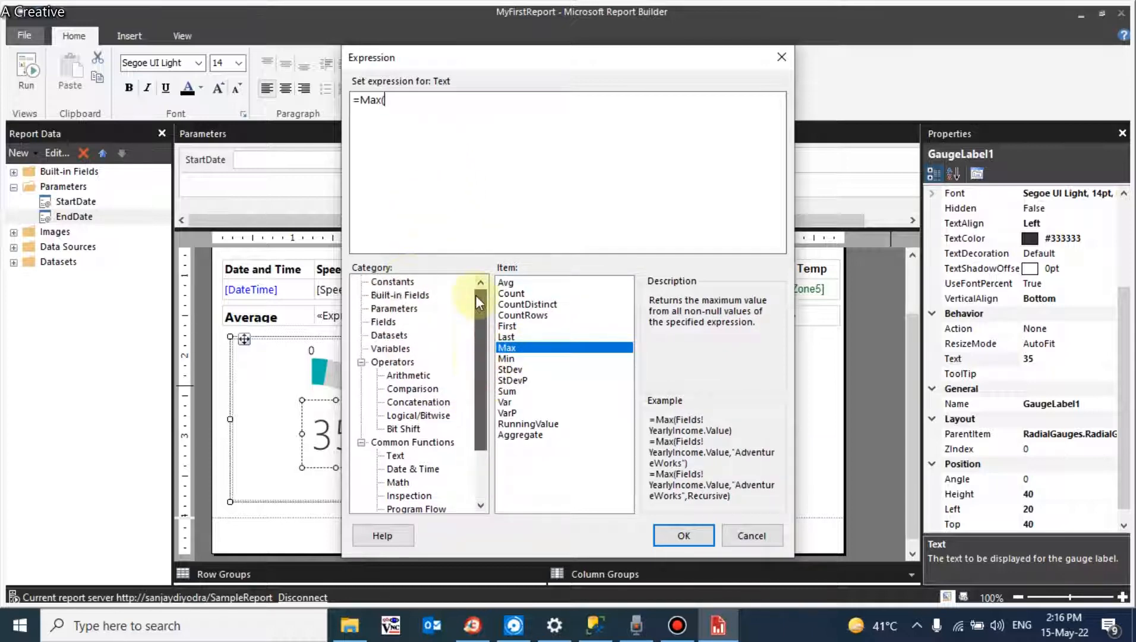
pyautogui.click(375, 323)
pyautogui.click(389, 335)
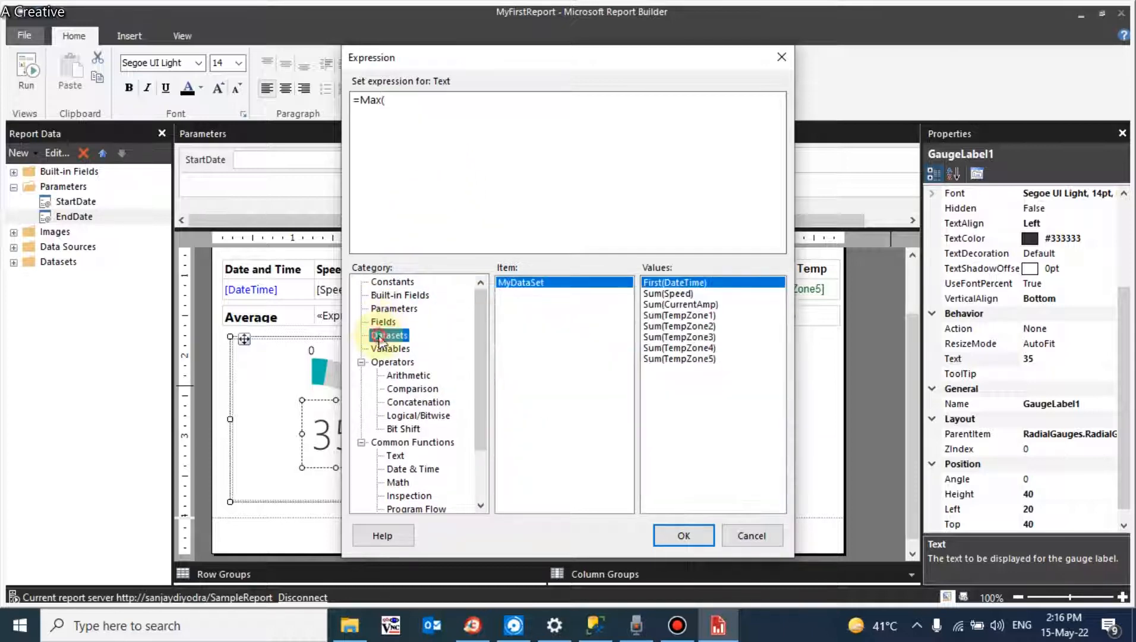
pyautogui.doubleClick(679, 315)
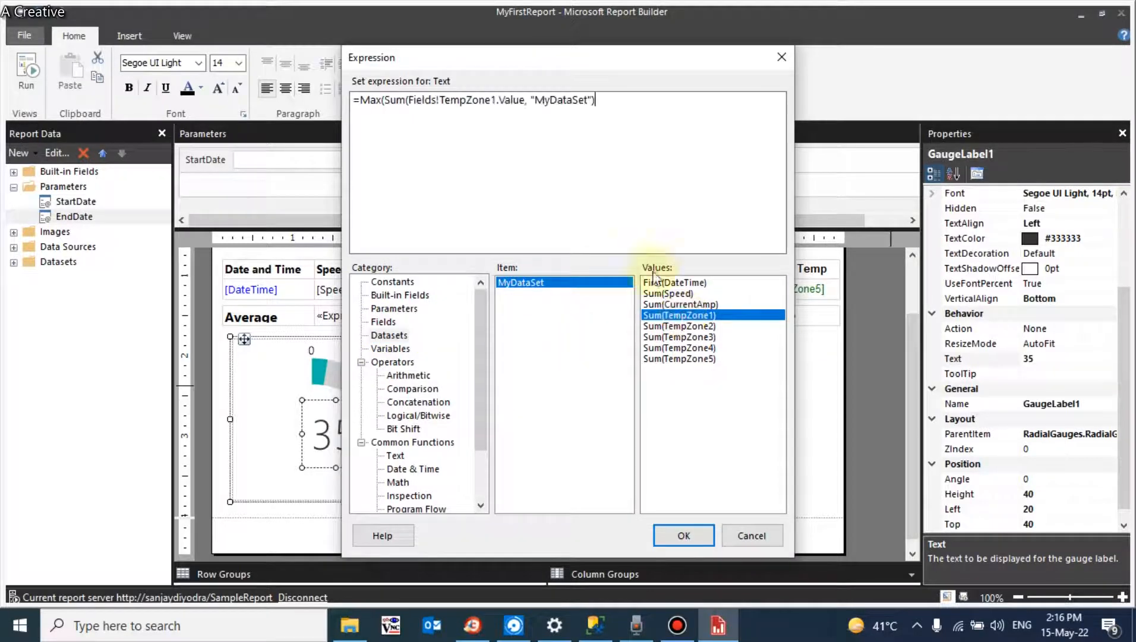
pyautogui.click(600, 100)
pyautogui.moveTo(600, 99); pyautogui.dragTo(528, 90)
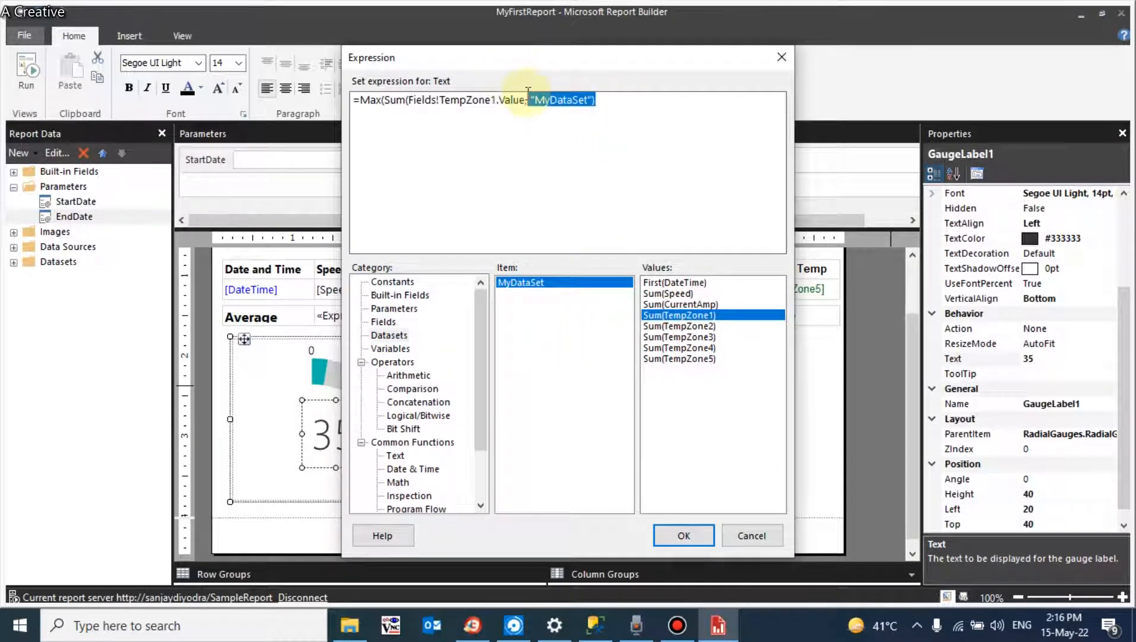
pyautogui.press('BackSpace')
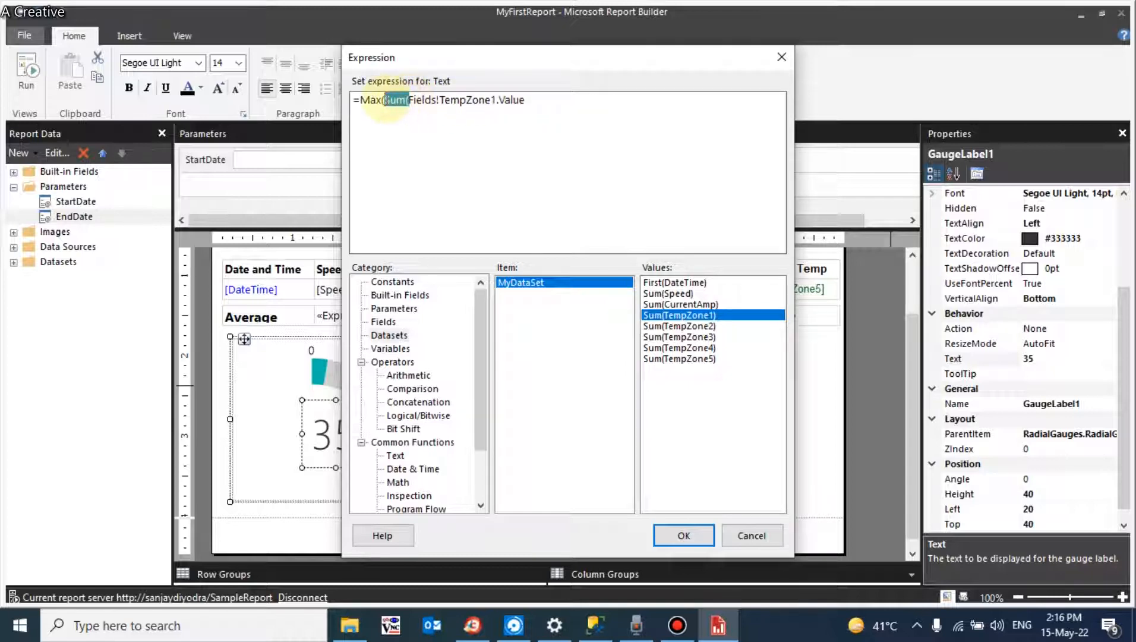
pyautogui.press('BackSpace')
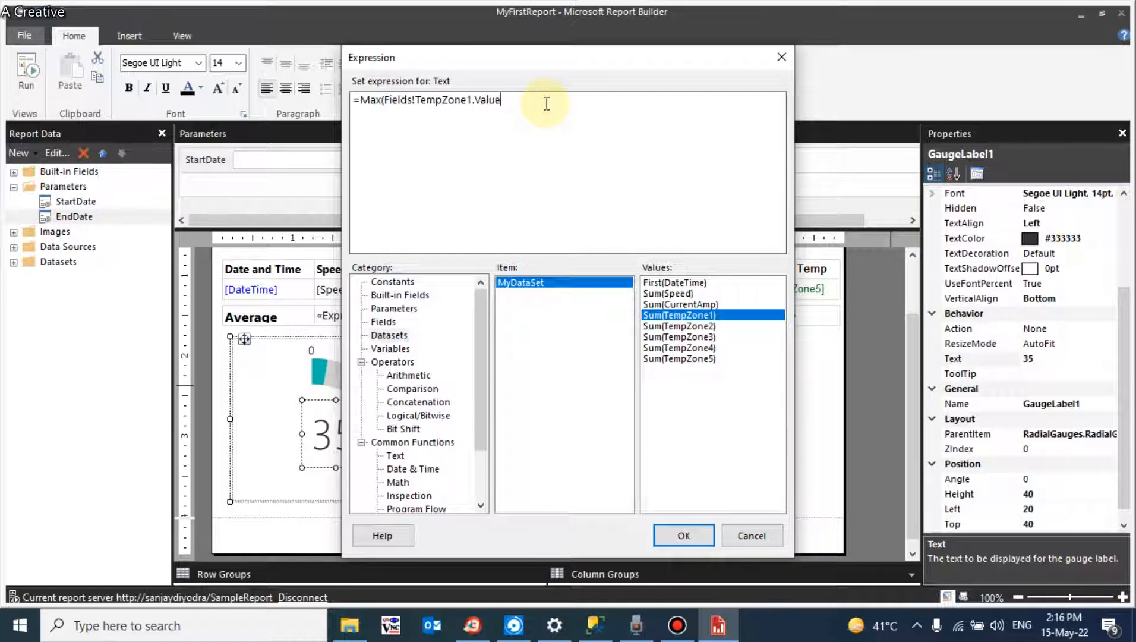
pyautogui.write(')')
pyautogui.moveTo(538, 102); pyautogui.dragTo(365, 122)
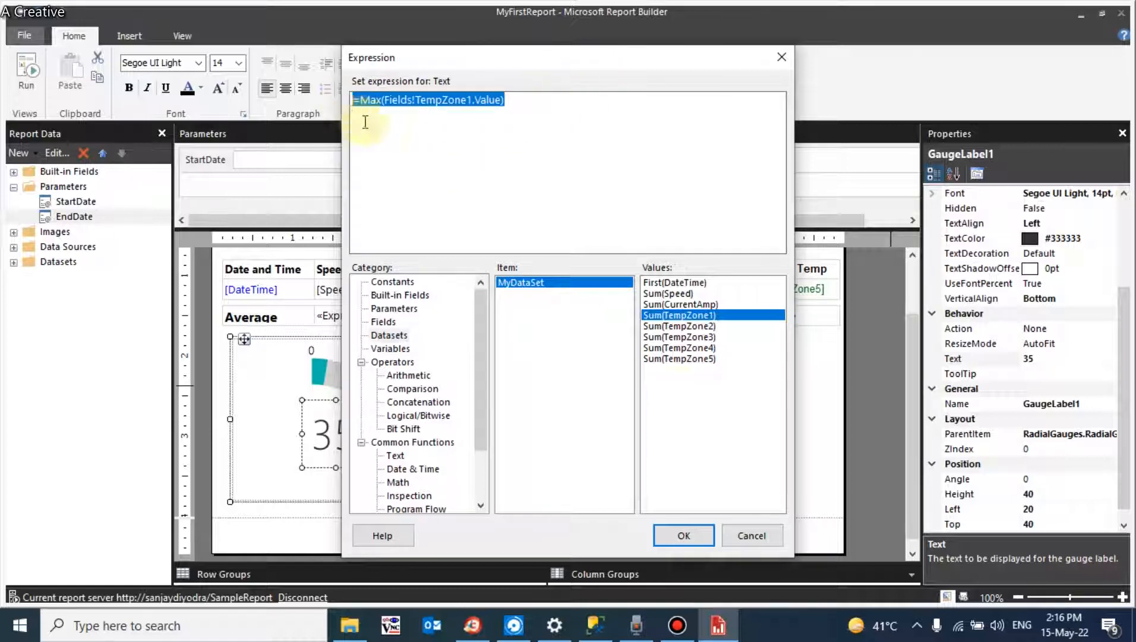
pyautogui.click(696, 541)
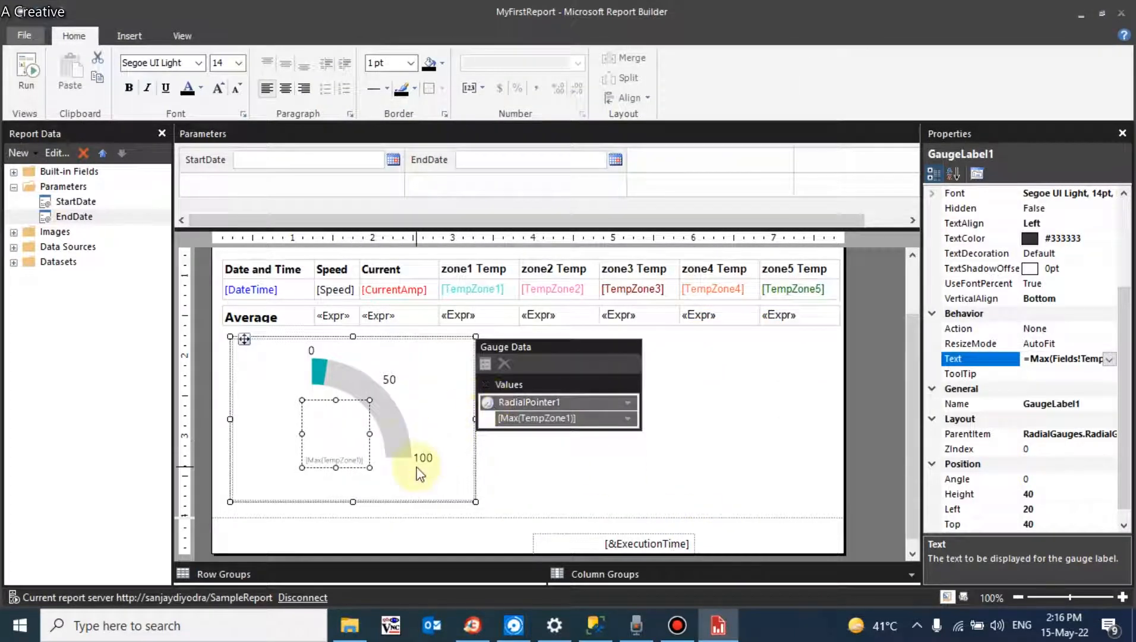
# Make the gauge's central label bold at 20 pt and preview the report briefly.
pyautogui.click(131, 90)
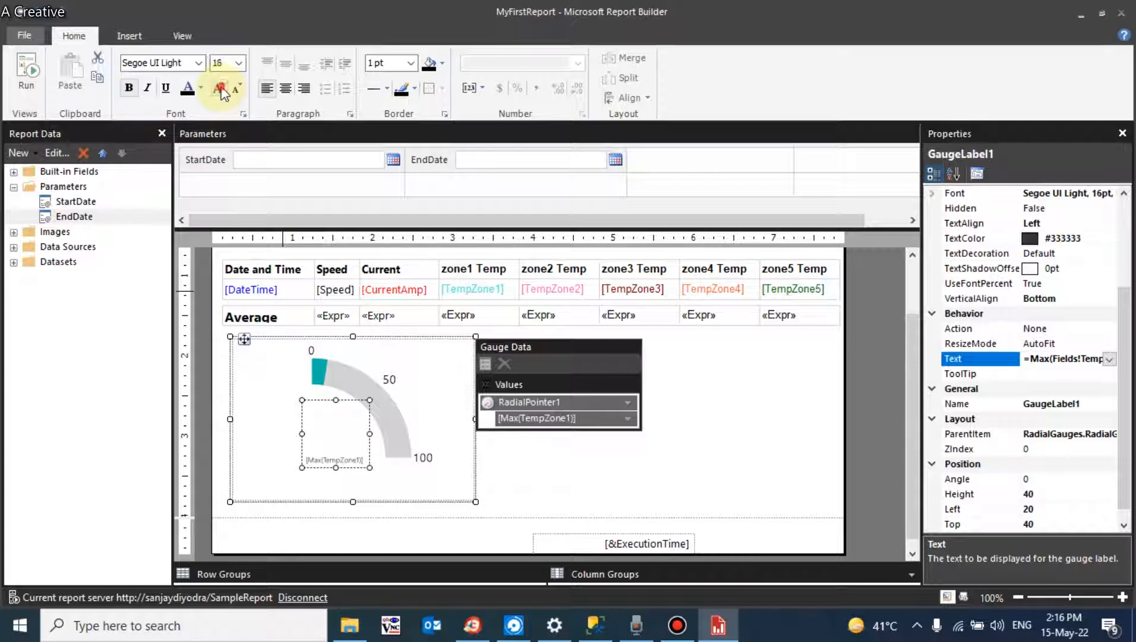
pyautogui.click(219, 90)
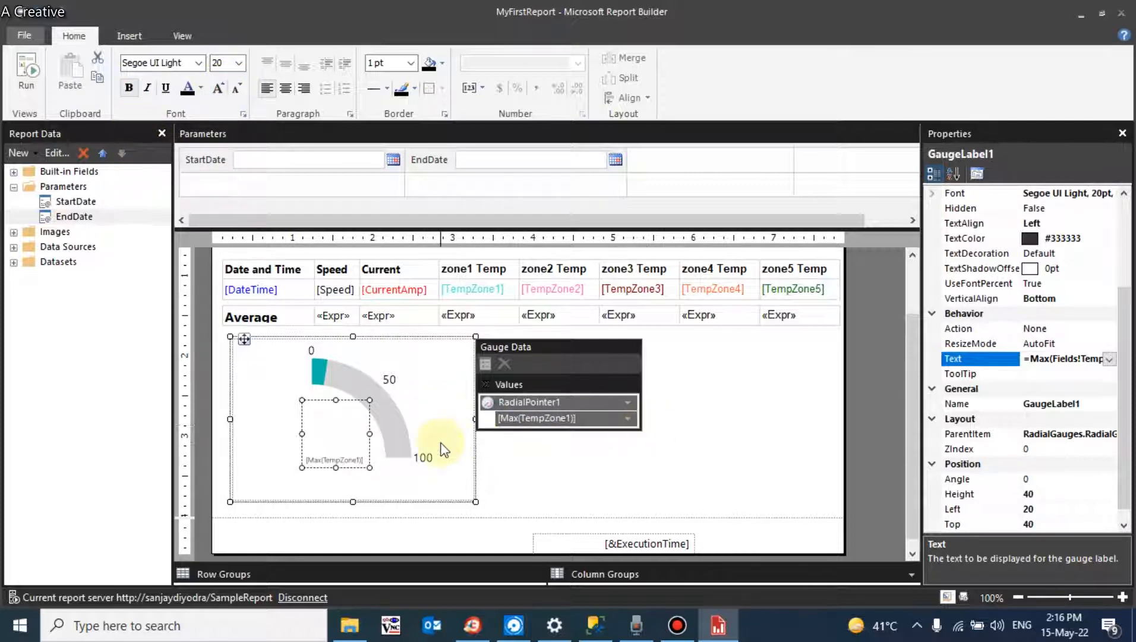
pyautogui.click(553, 464)
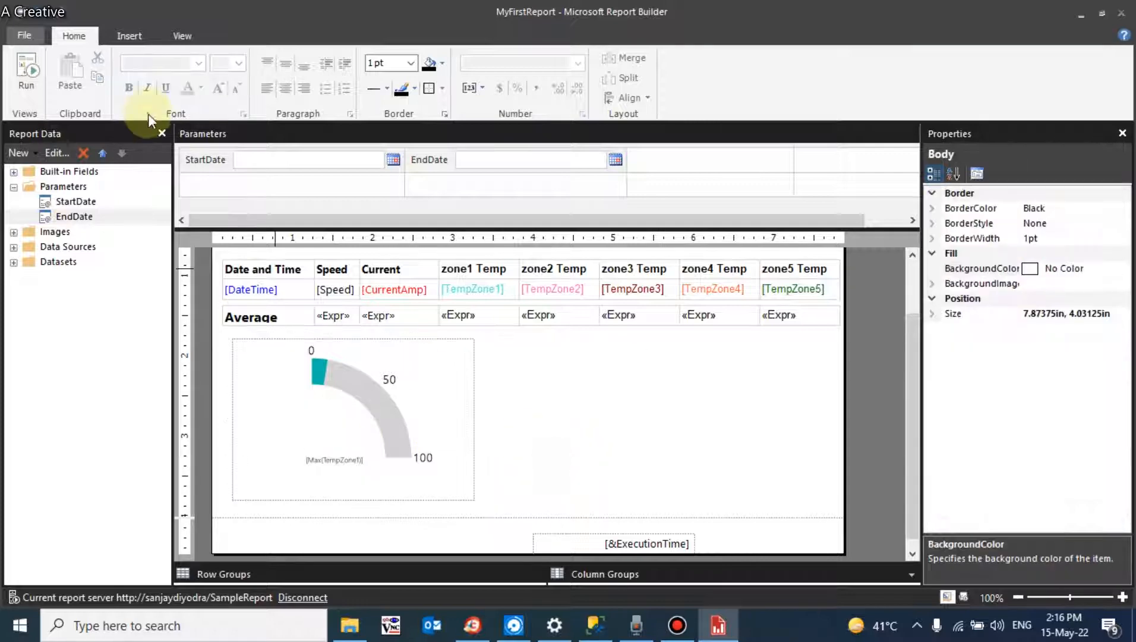
pyautogui.click(25, 71)
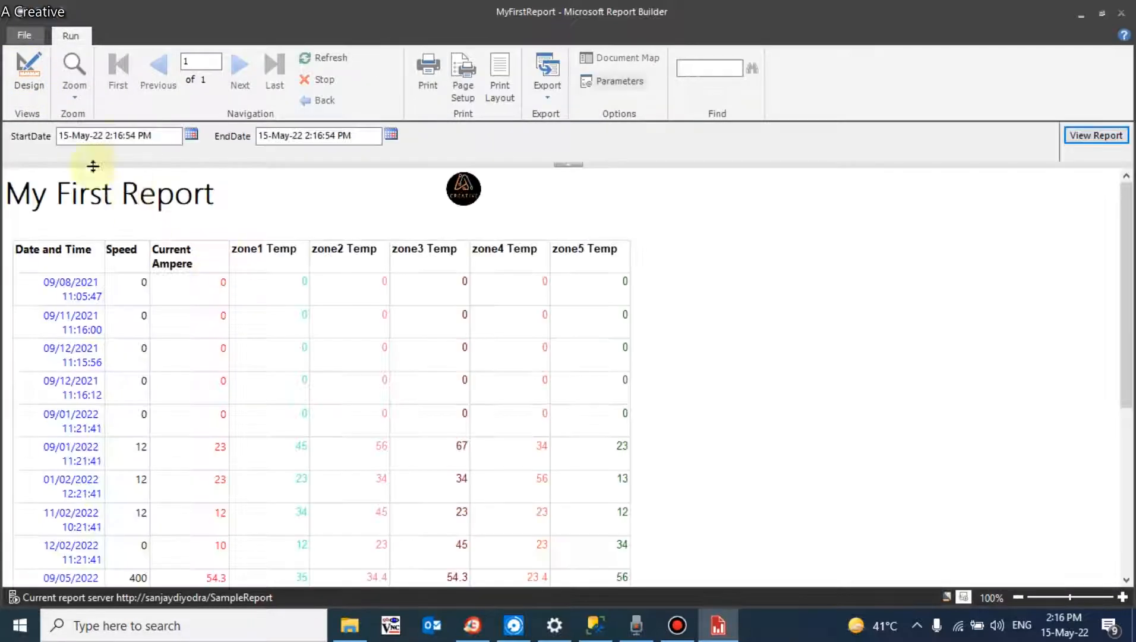
pyautogui.click(30, 86)
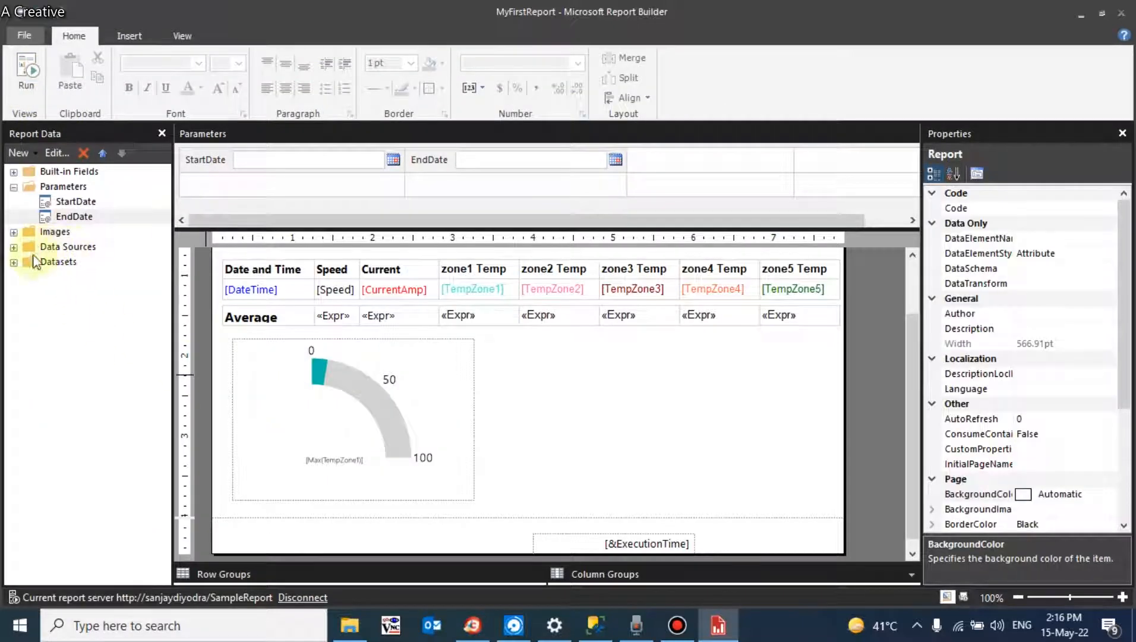
pyautogui.click(15, 262)
pyautogui.doubleClick(75, 277)
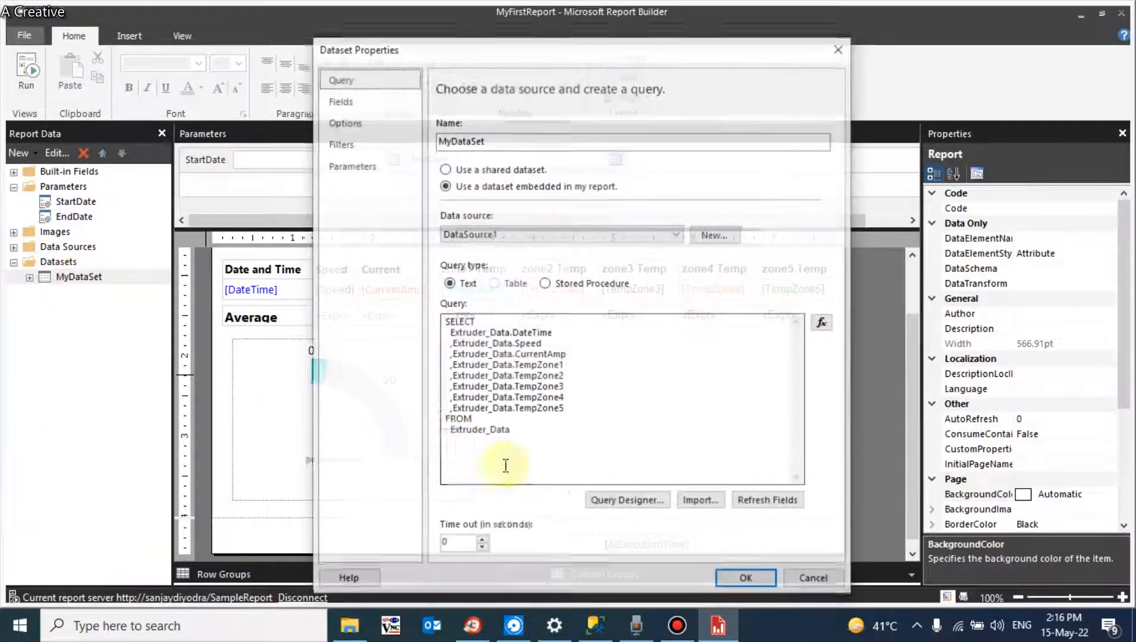
pyautogui.click(530, 442)
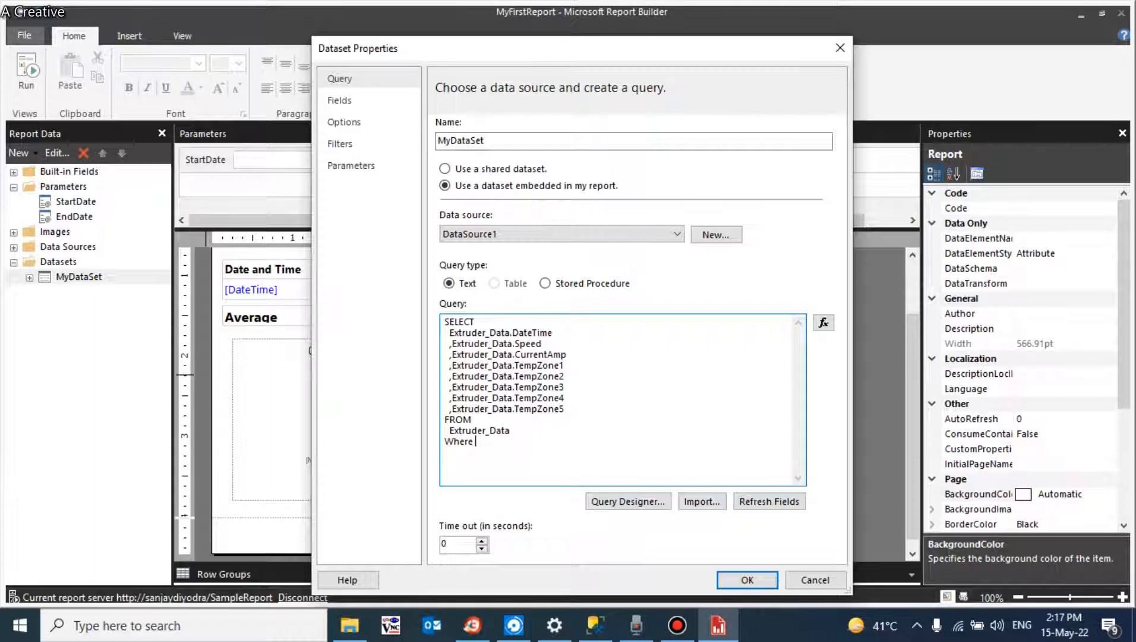
pyautogui.doubleClick(542, 331)
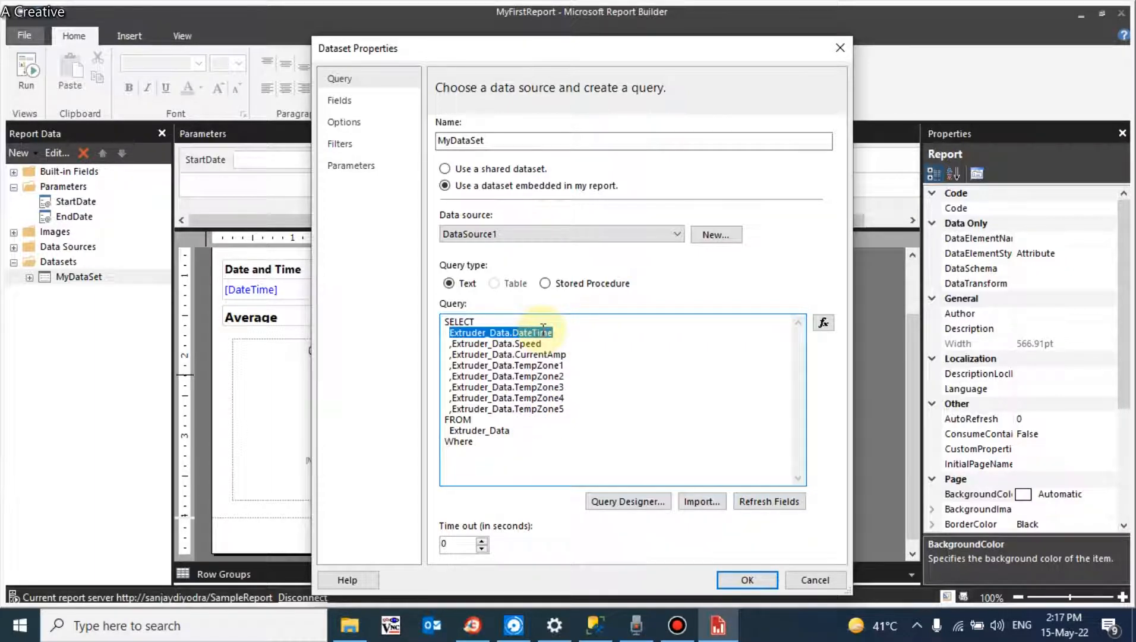
pyautogui.hotkey('ctrl', 'c')
pyautogui.click(493, 442)
pyautogui.hotkey('ctrl', 'v')
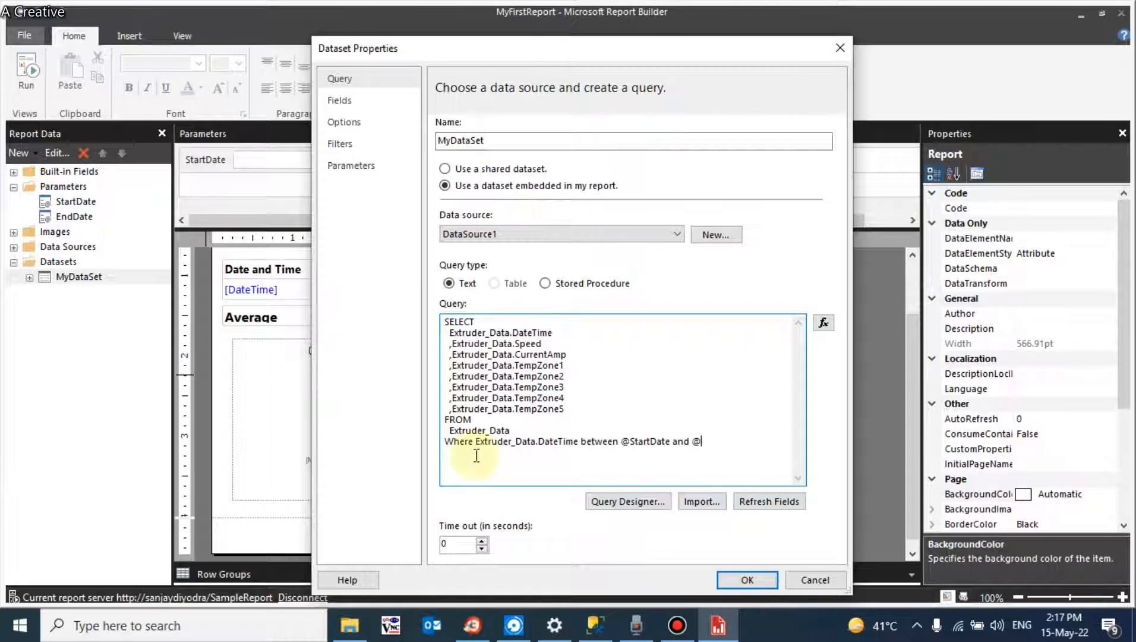
pyautogui.write('EndDate')
pyautogui.click(730, 580)
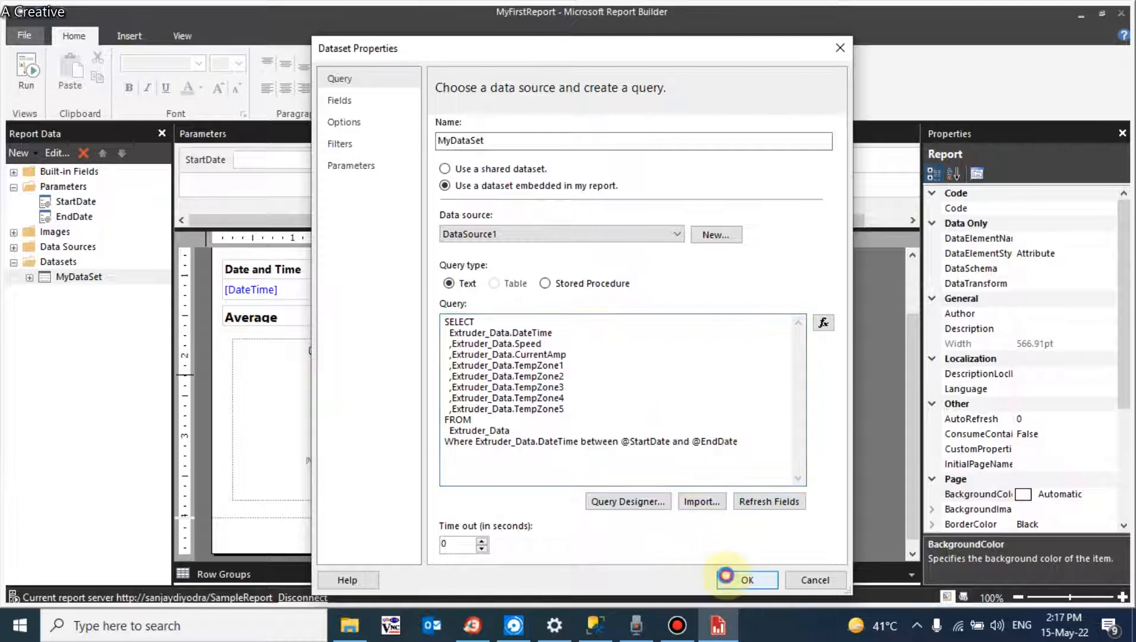
# Run the report with StartDate 01-May-22, compare the zone1 Temp rows with the gauge, and return to the design.
pyautogui.click(26, 70)
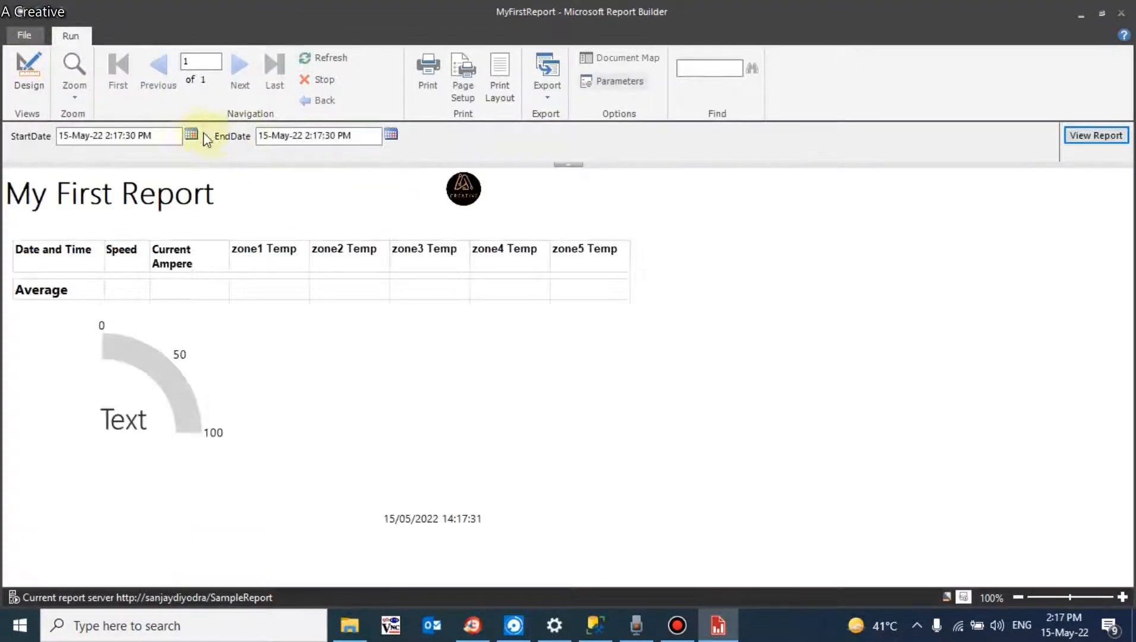
pyautogui.click(190, 134)
pyautogui.click(77, 209)
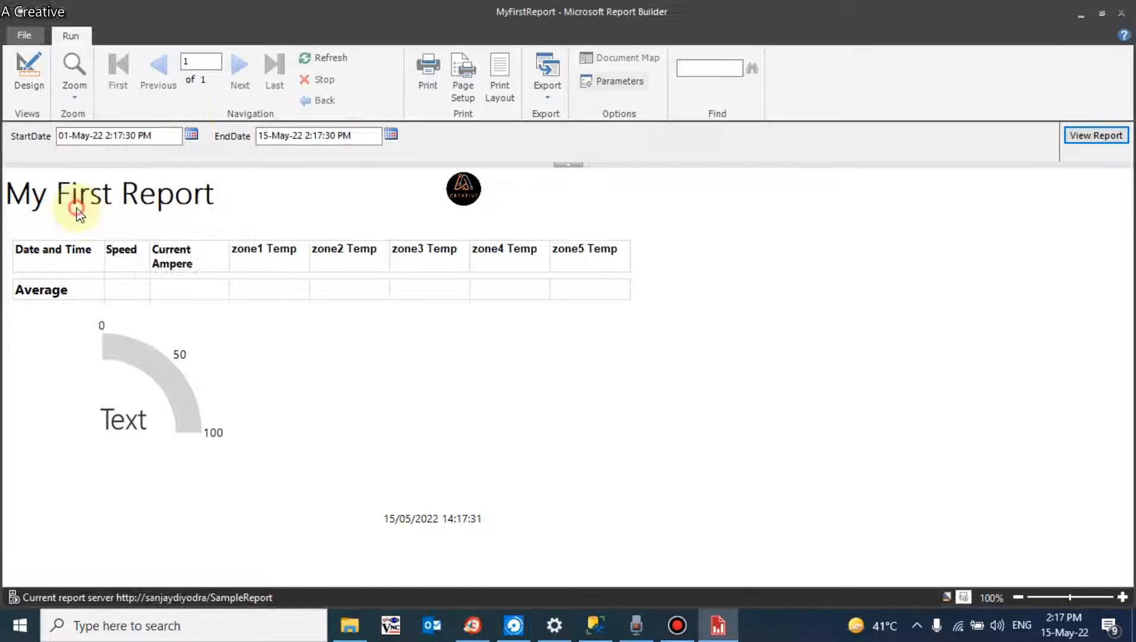
pyautogui.click(1082, 137)
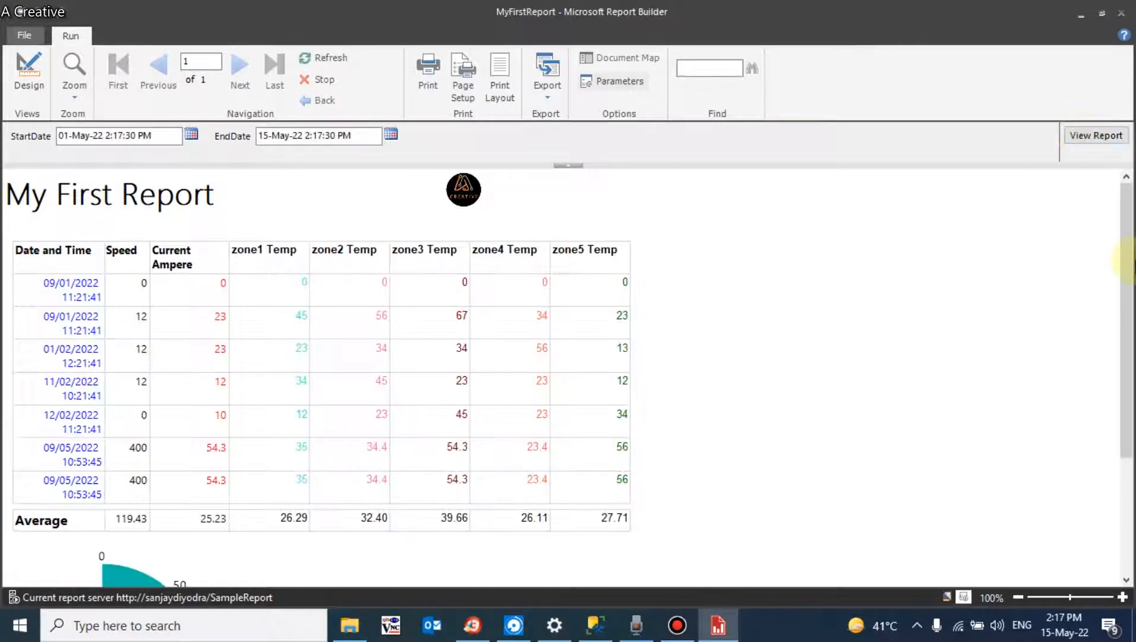
pyautogui.moveTo(1124, 254); pyautogui.dragTo(1119, 347)
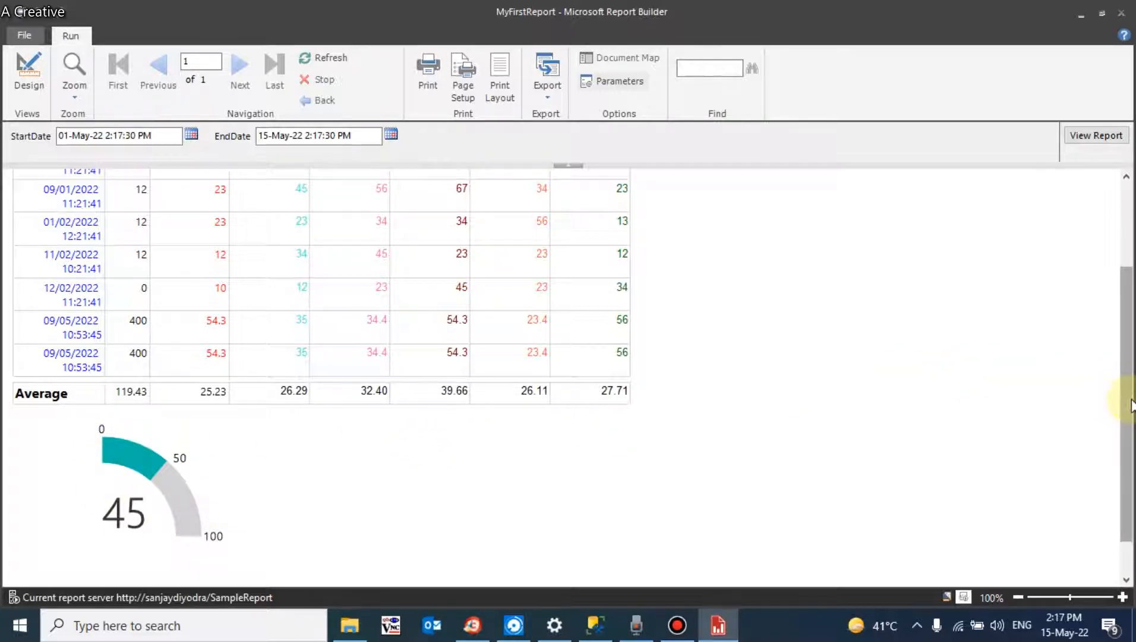
pyautogui.moveTo(1130, 406); pyautogui.dragTo(1098, 312)
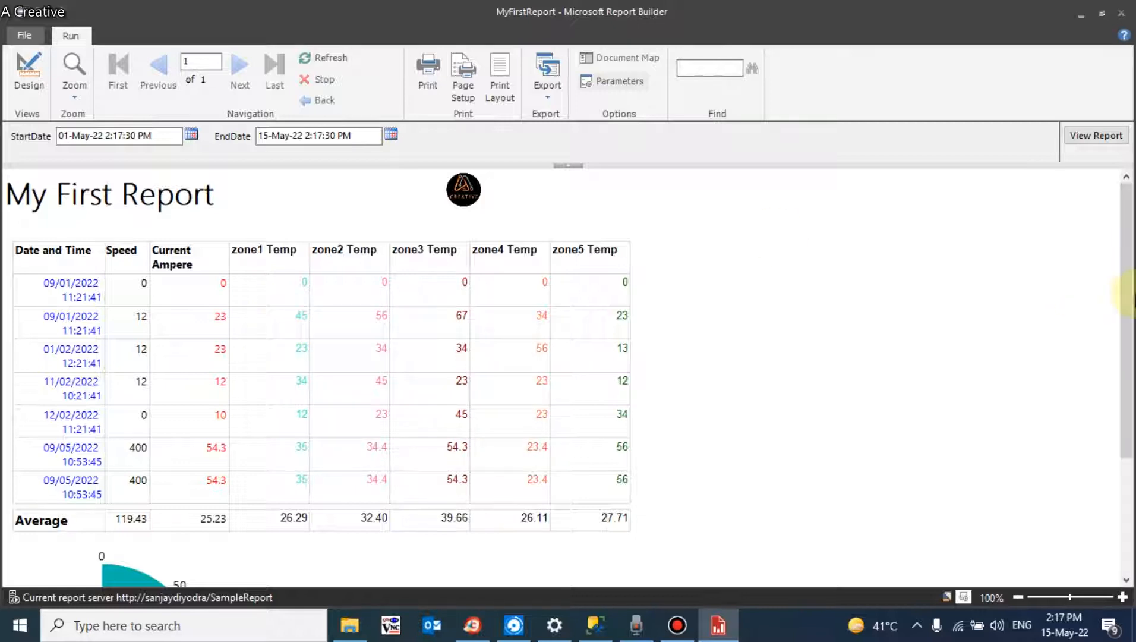
pyautogui.moveTo(1127, 302); pyautogui.dragTo(1103, 398)
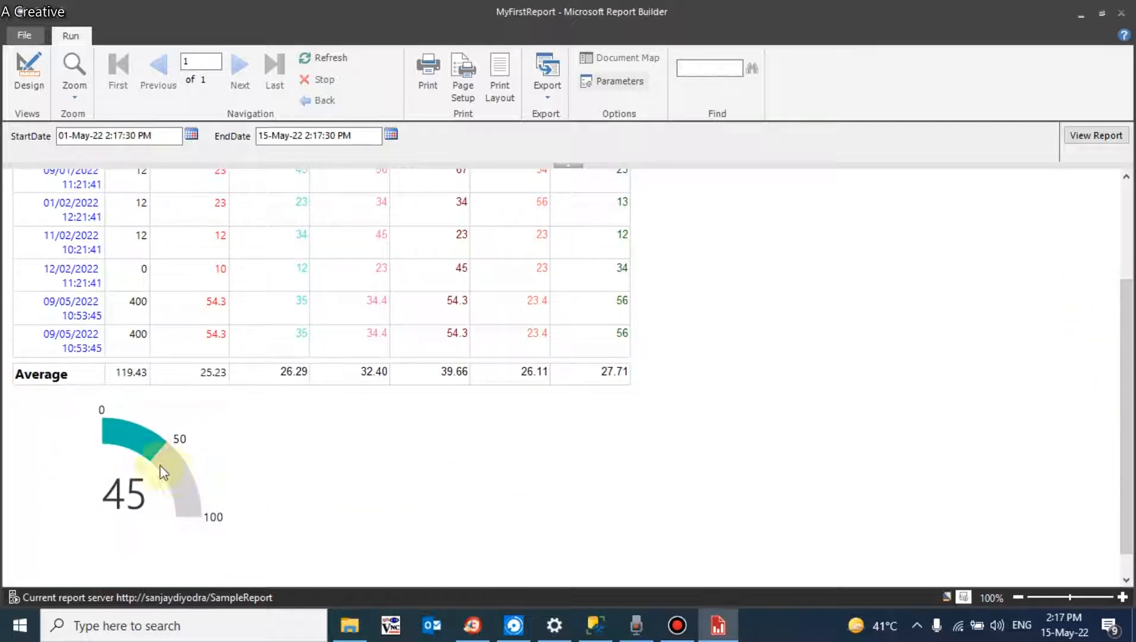
pyautogui.click(27, 76)
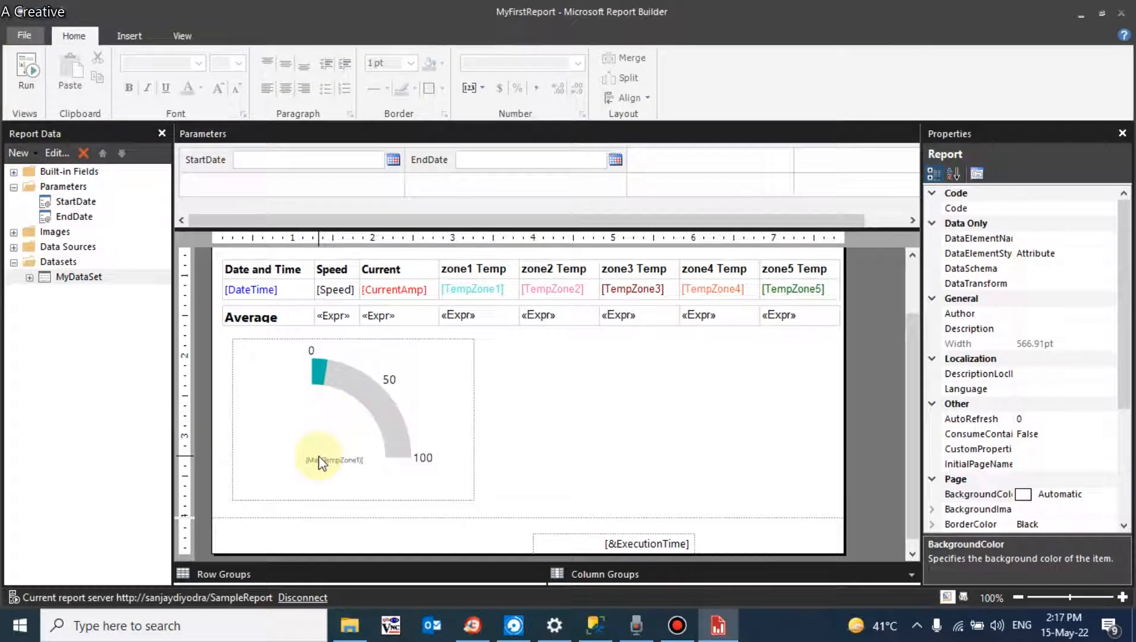
# Try to add a range to the radial gauge.
pyautogui.click(299, 403)
pyautogui.rightClick(300, 402)
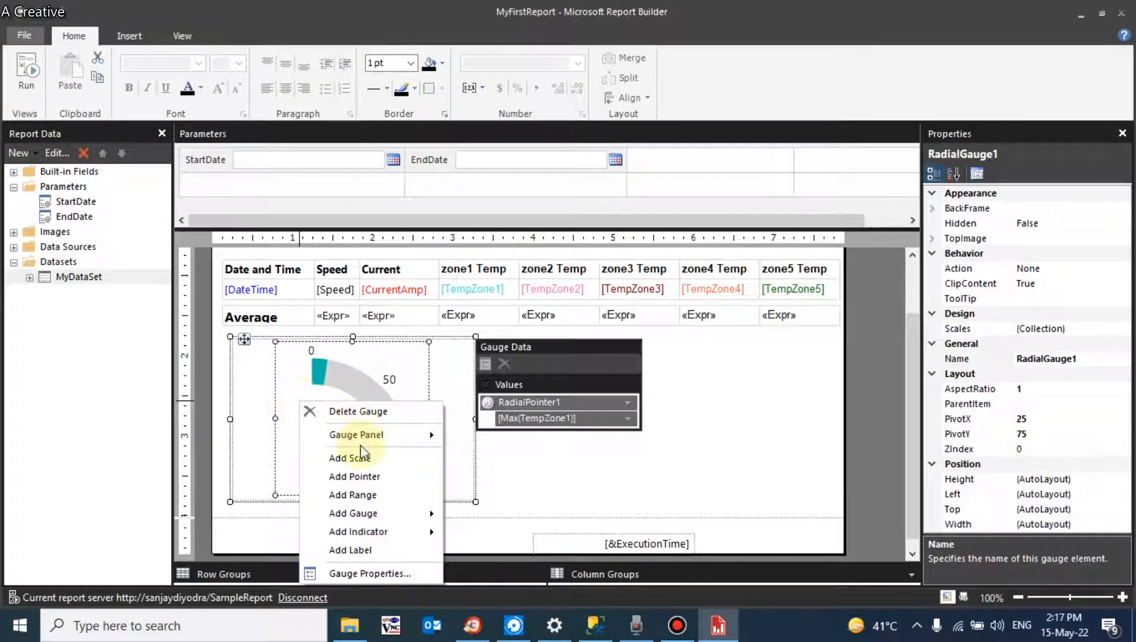
pyautogui.click(374, 494)
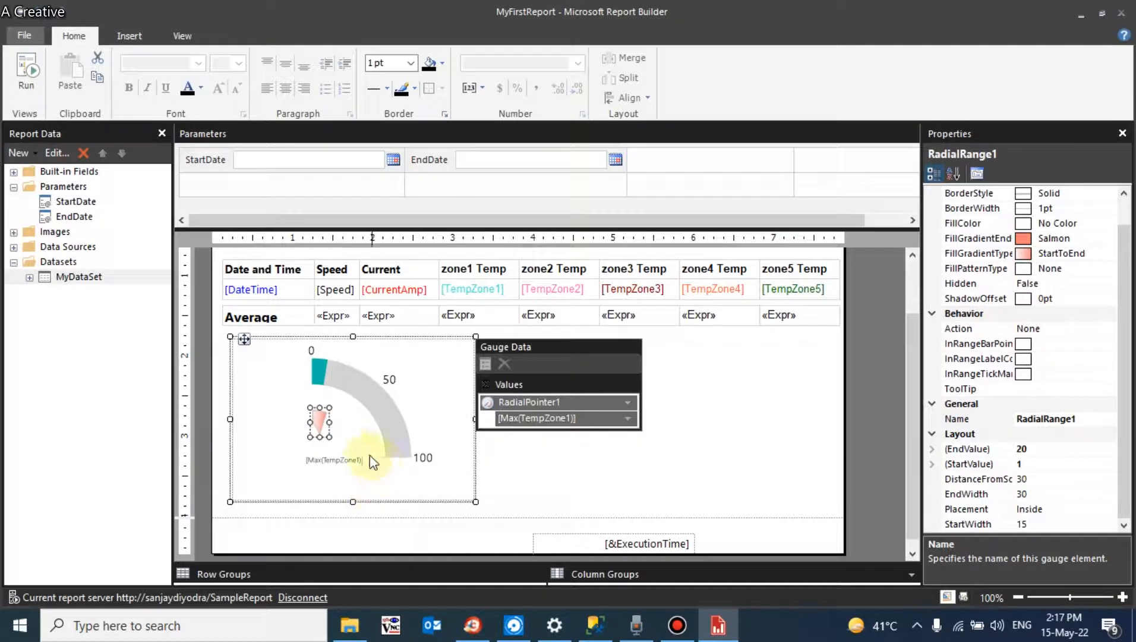
pyautogui.click(341, 447)
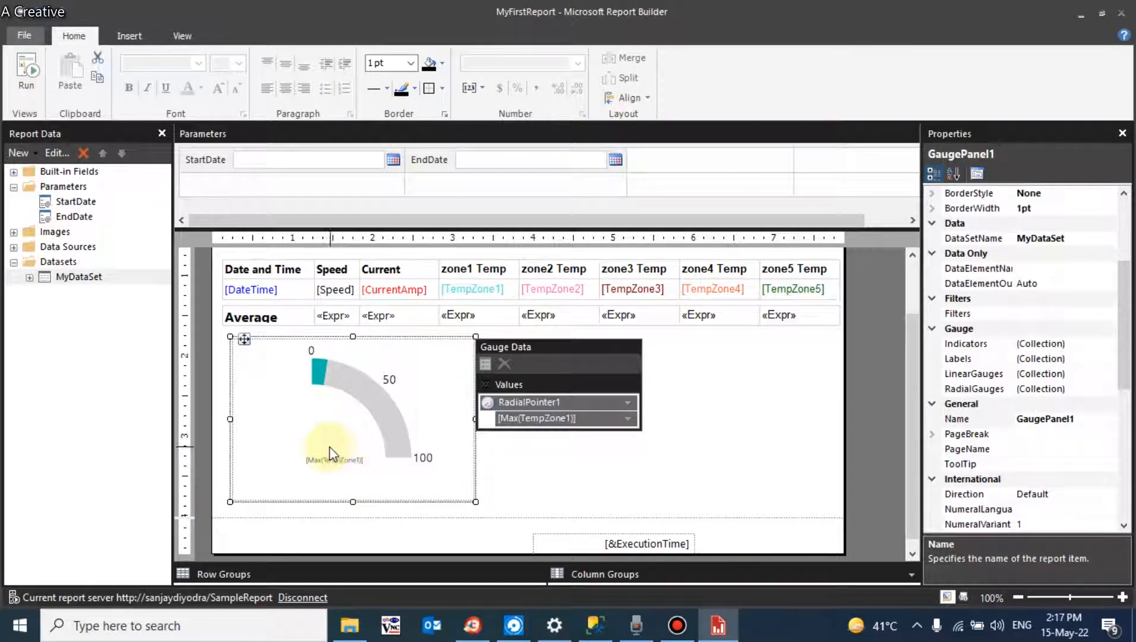
# Add a second label to the gauge panel and set its text to Zone1TempMax.
pyautogui.rightClick(326, 448)
pyautogui.rightClick(262, 418)
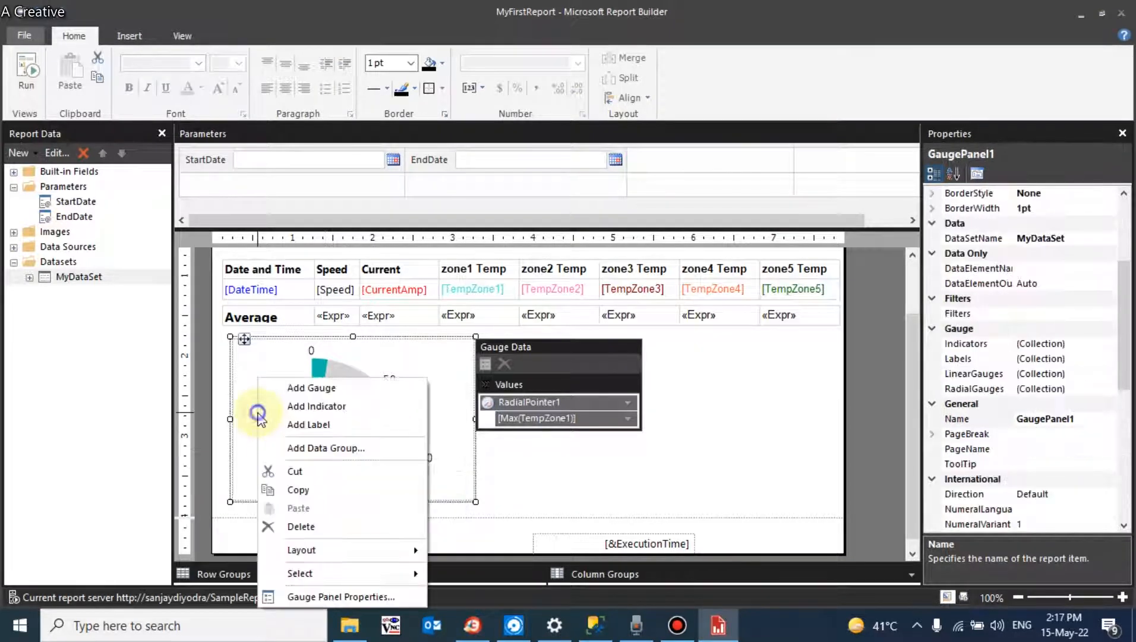
pyautogui.click(301, 424)
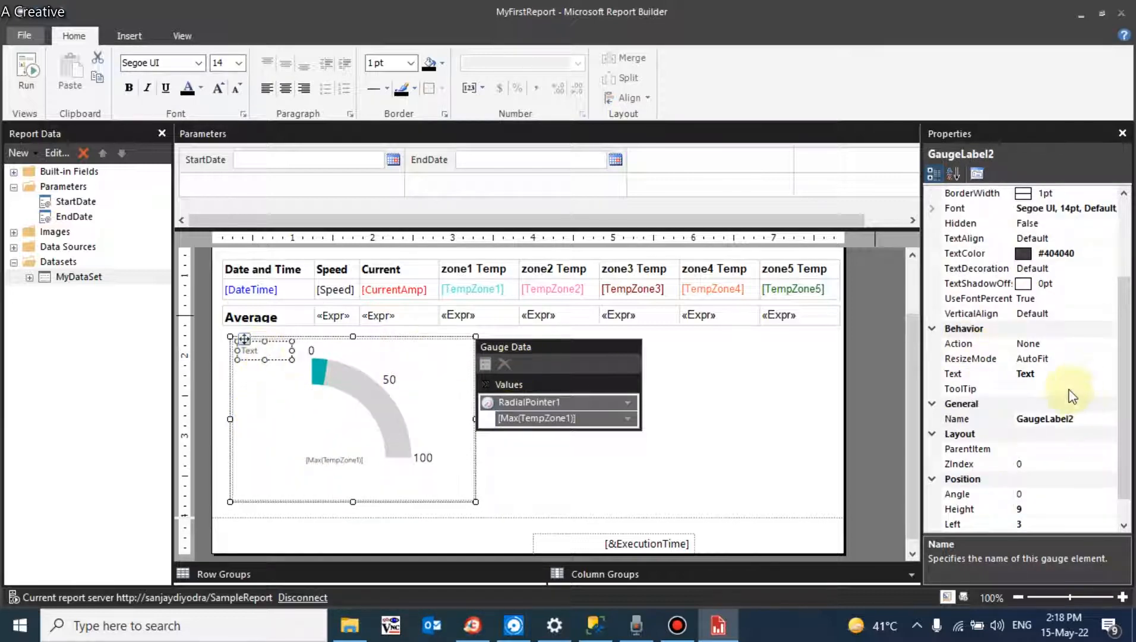
pyautogui.click(1046, 368)
pyautogui.click(981, 375)
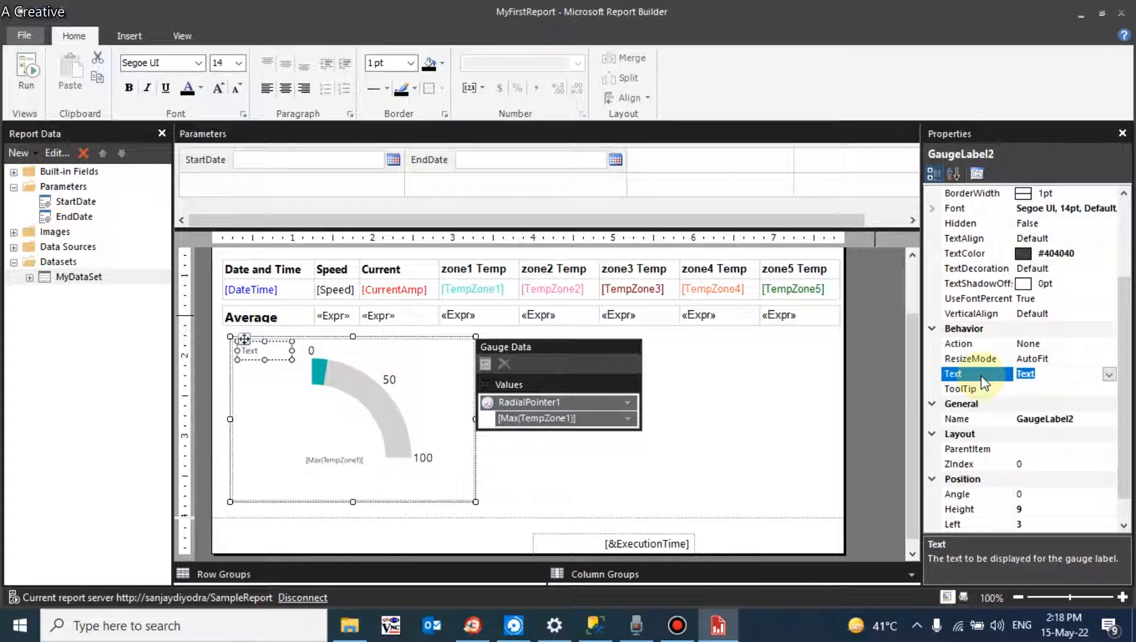
pyautogui.write('Zone1TempMa')
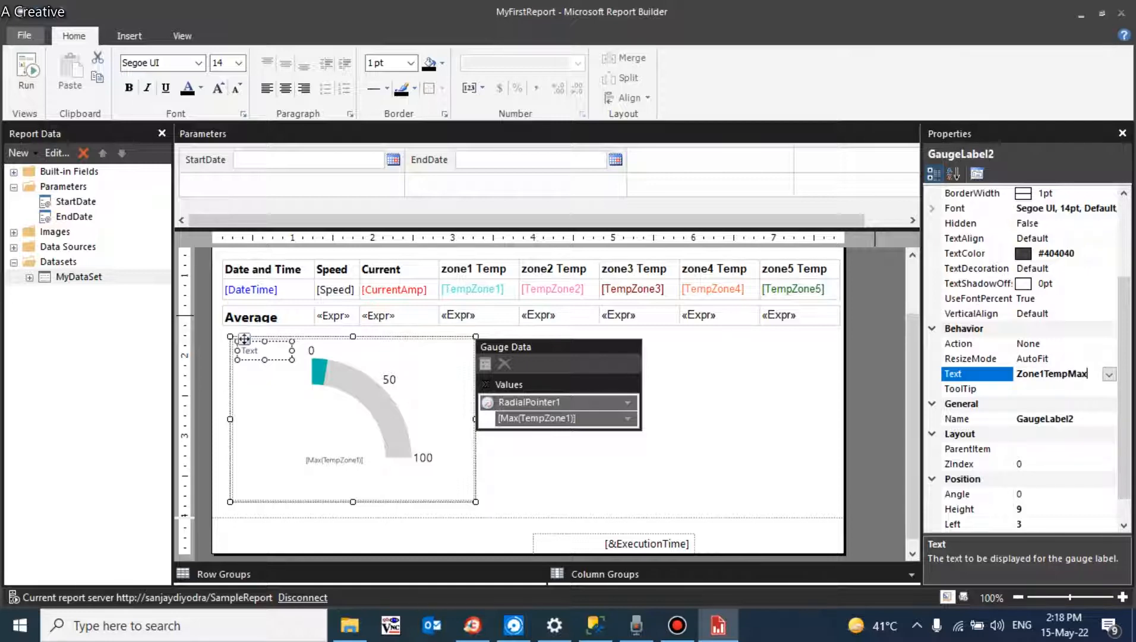
pyautogui.click(980, 376)
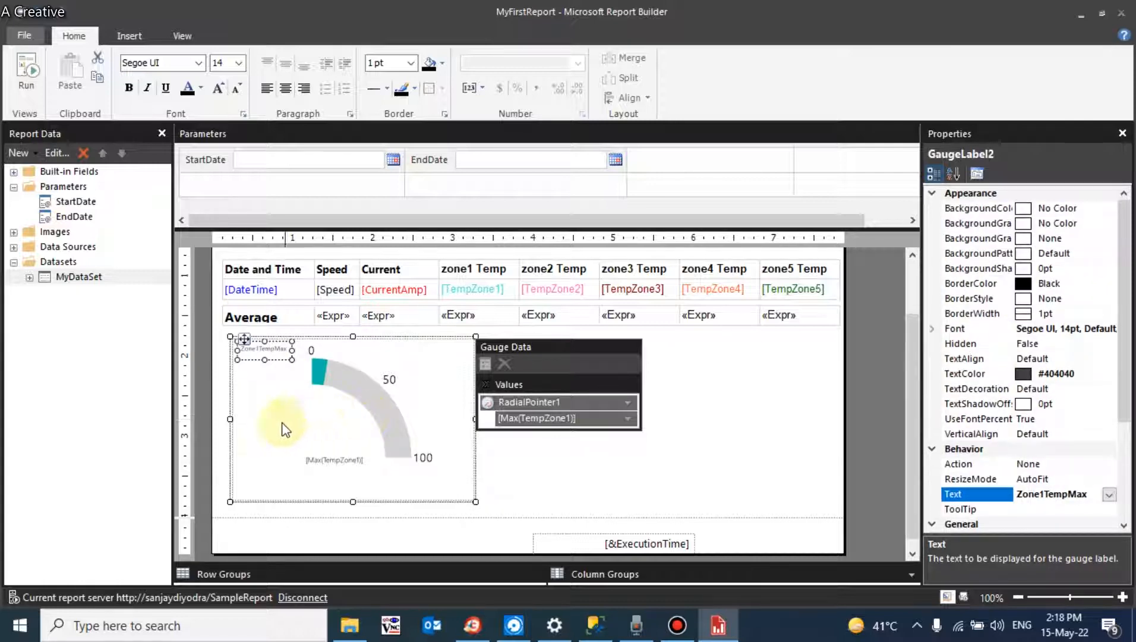
# Move the Zone1TempMax label directly beneath the maximum value label in the gauge panel.
pyautogui.click(228, 420)
pyautogui.scroll(3, 238, 421)
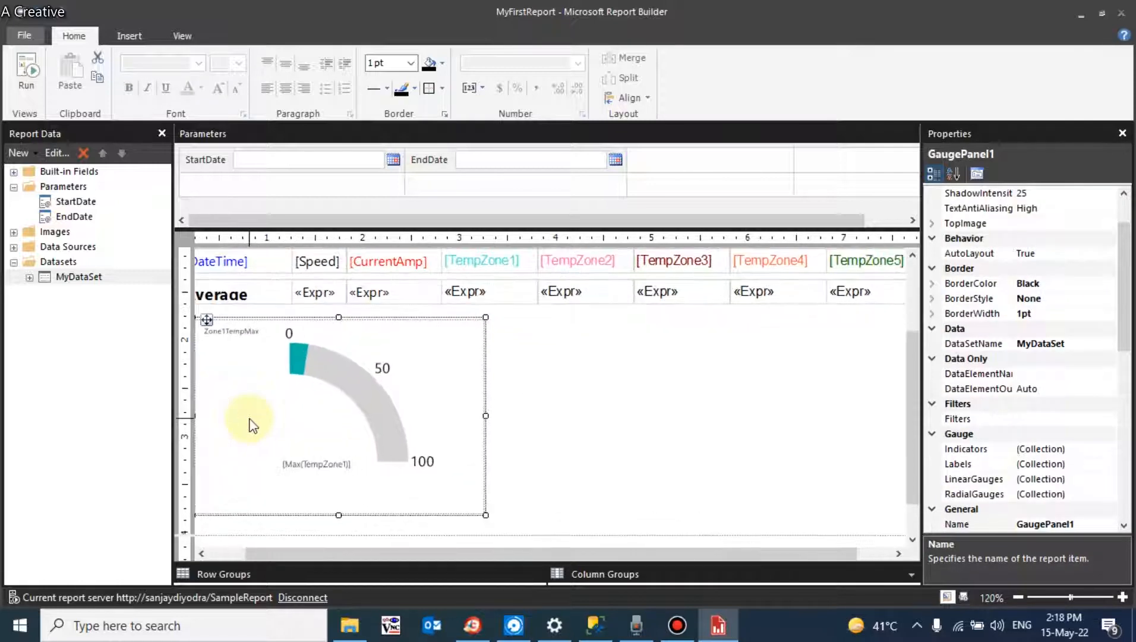
pyautogui.scroll(1, 251, 424)
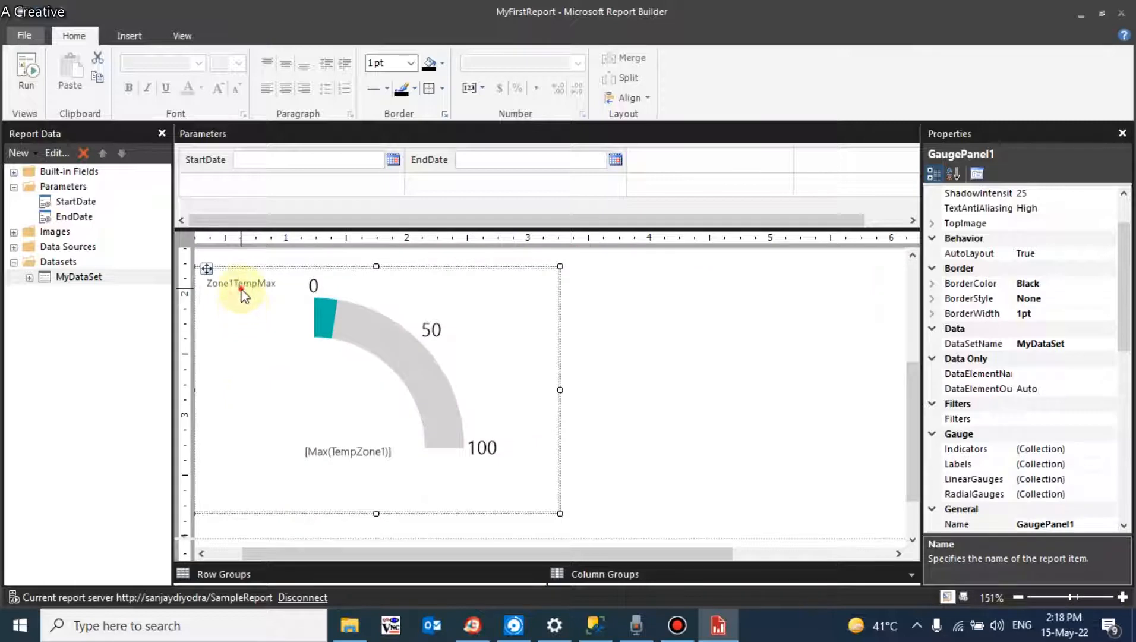
pyautogui.click(243, 284)
pyautogui.moveTo(241, 273); pyautogui.dragTo(343, 460)
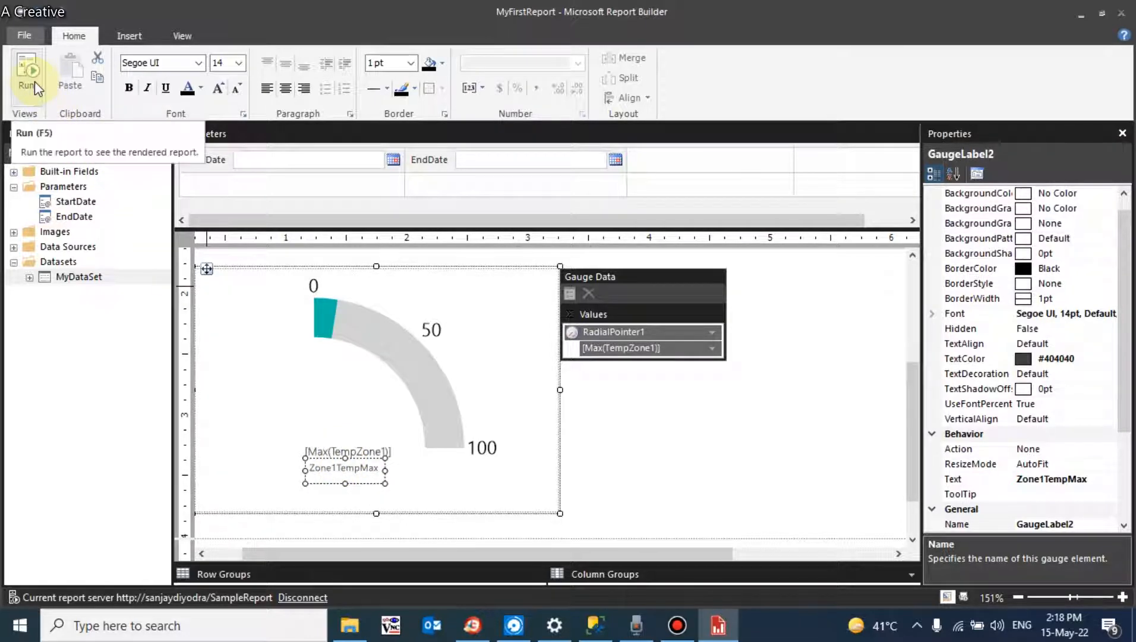
# Make the Zone1TempMax label bold and increase its font size by several steps.
pyautogui.click(128, 87)
pyautogui.click(219, 89)
pyautogui.click(218, 89)
pyautogui.click(219, 89)
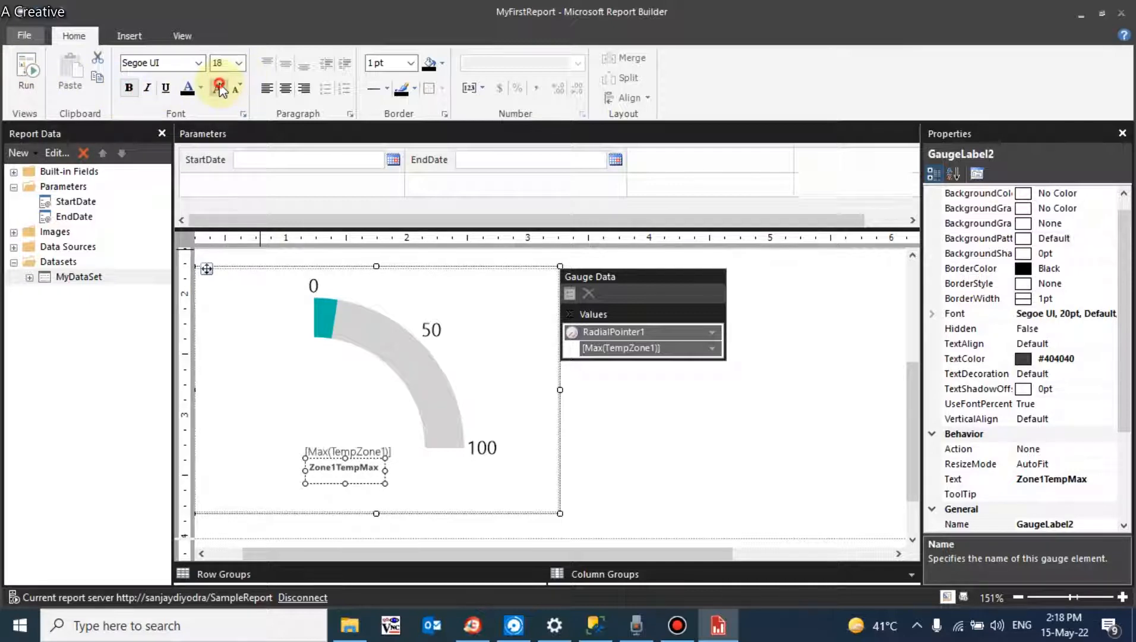
pyautogui.click(219, 88)
# Run the report with StartDate 01-May-22, check the gauge and its label below the table, and return to the design.
pyautogui.click(27, 70)
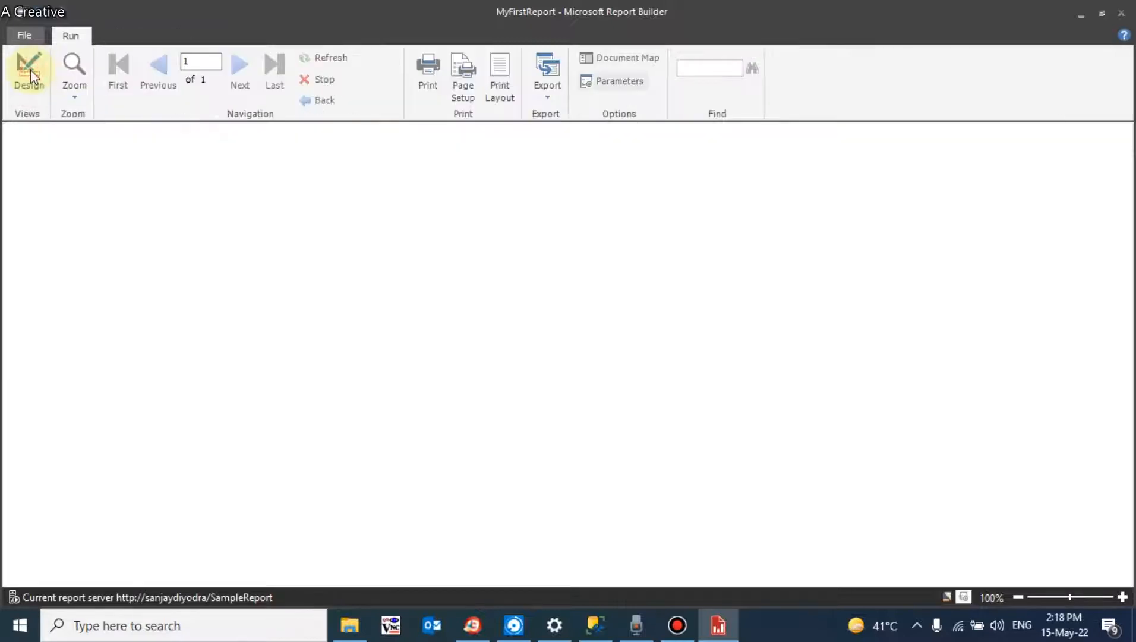
pyautogui.click(191, 134)
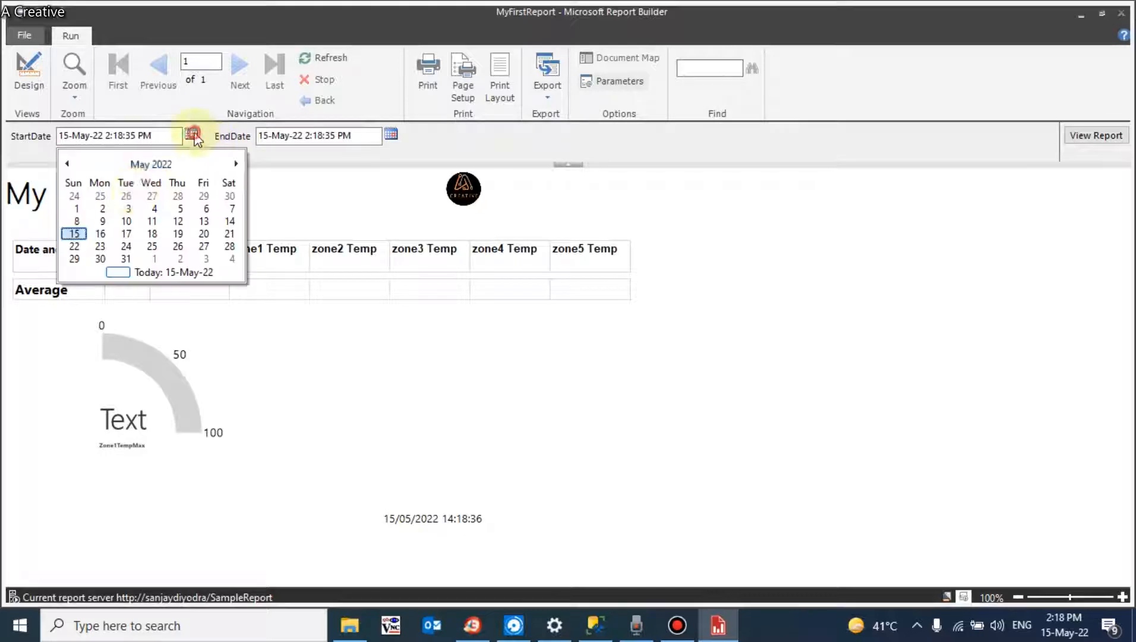
pyautogui.click(79, 212)
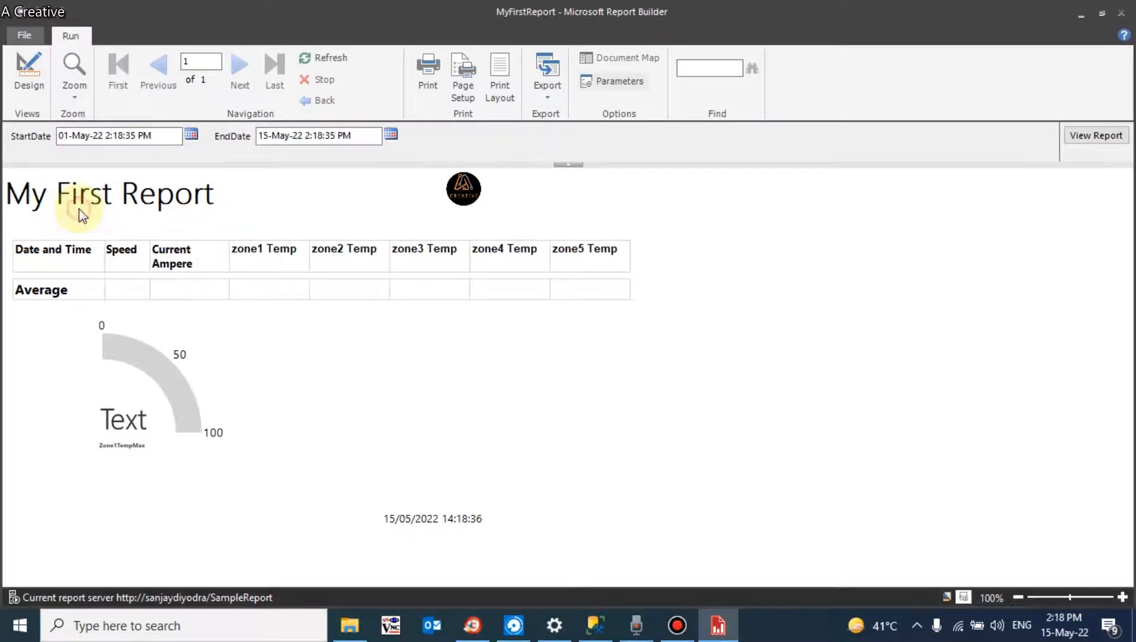
pyautogui.click(1070, 136)
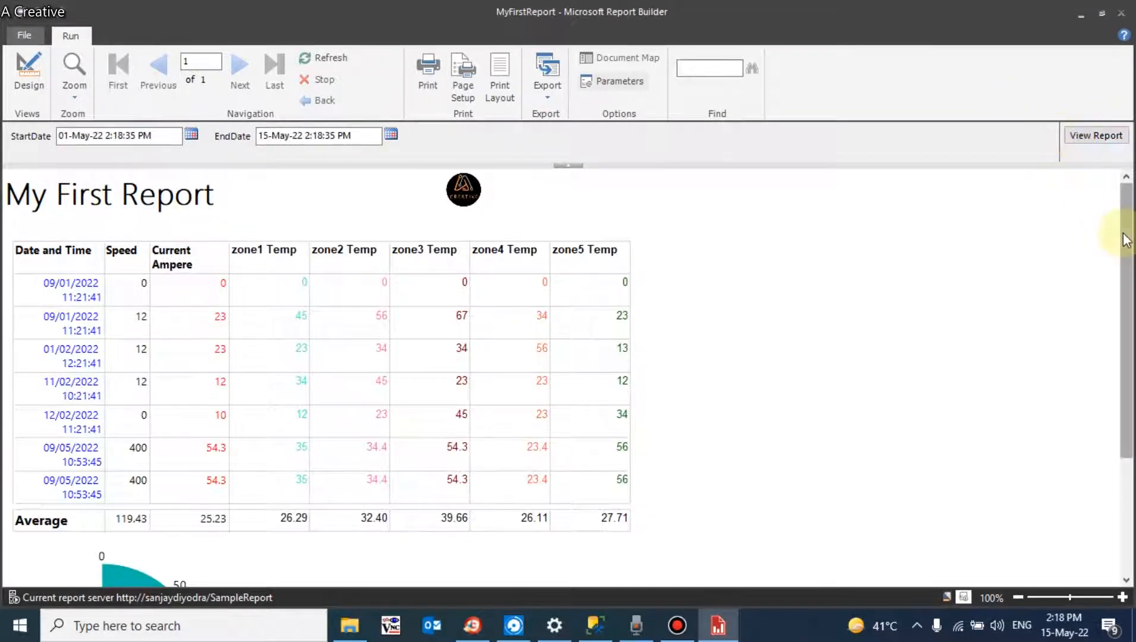
pyautogui.moveTo(1126, 240); pyautogui.dragTo(1113, 372)
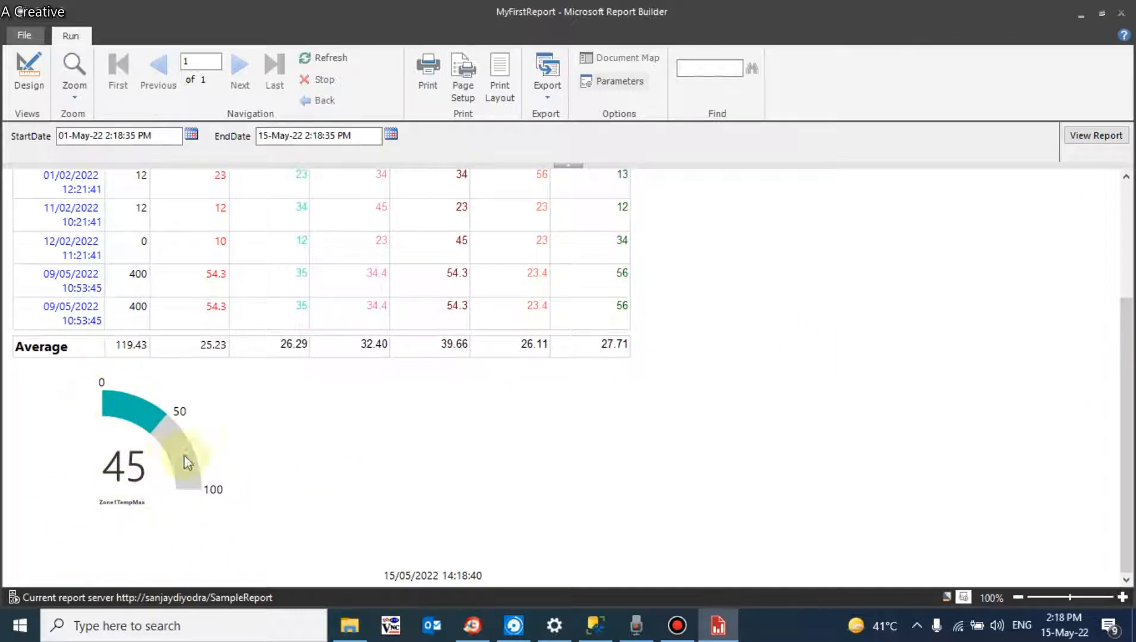
pyautogui.click(29, 77)
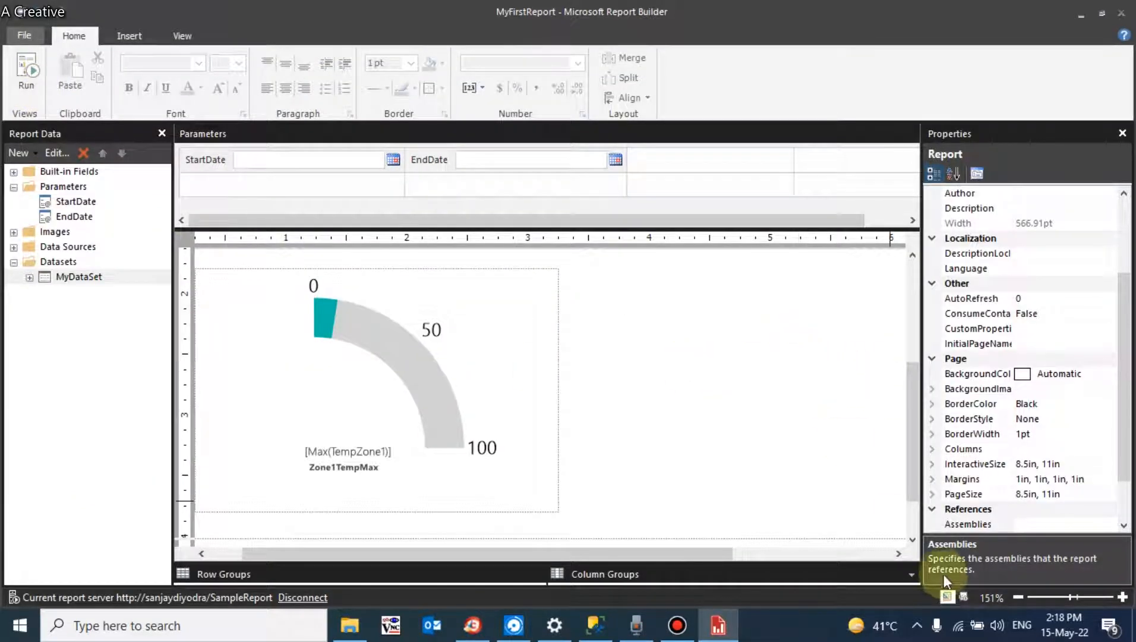
# Run the report once more to review the gauge under the average row, and return to the design.
pyautogui.click(1018, 597)
pyautogui.click(1017, 597)
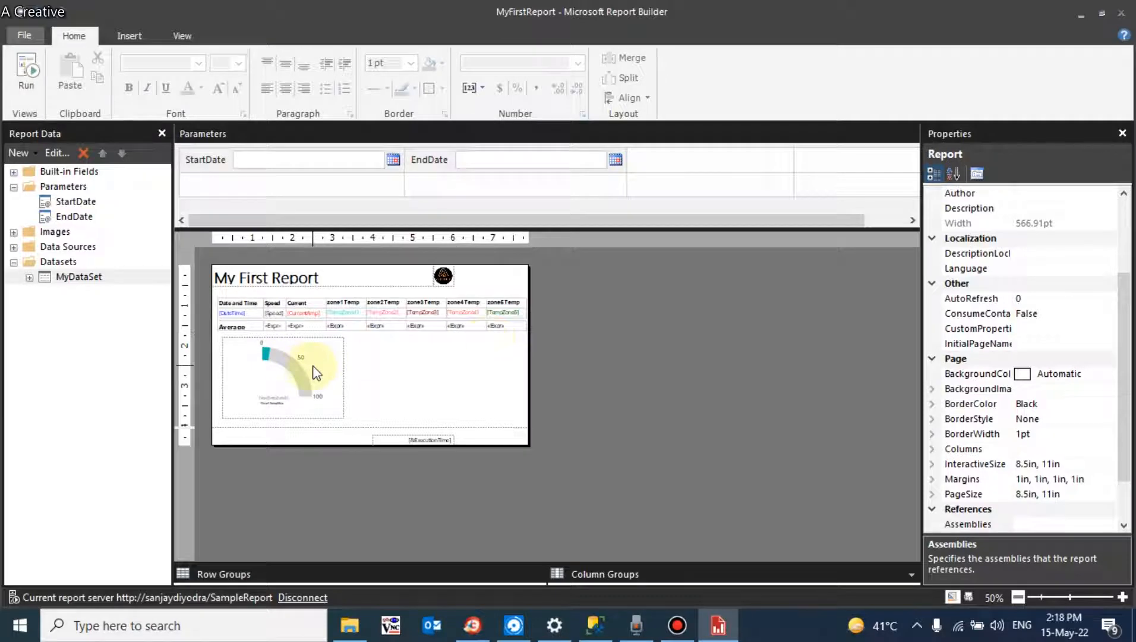
pyautogui.click(37, 89)
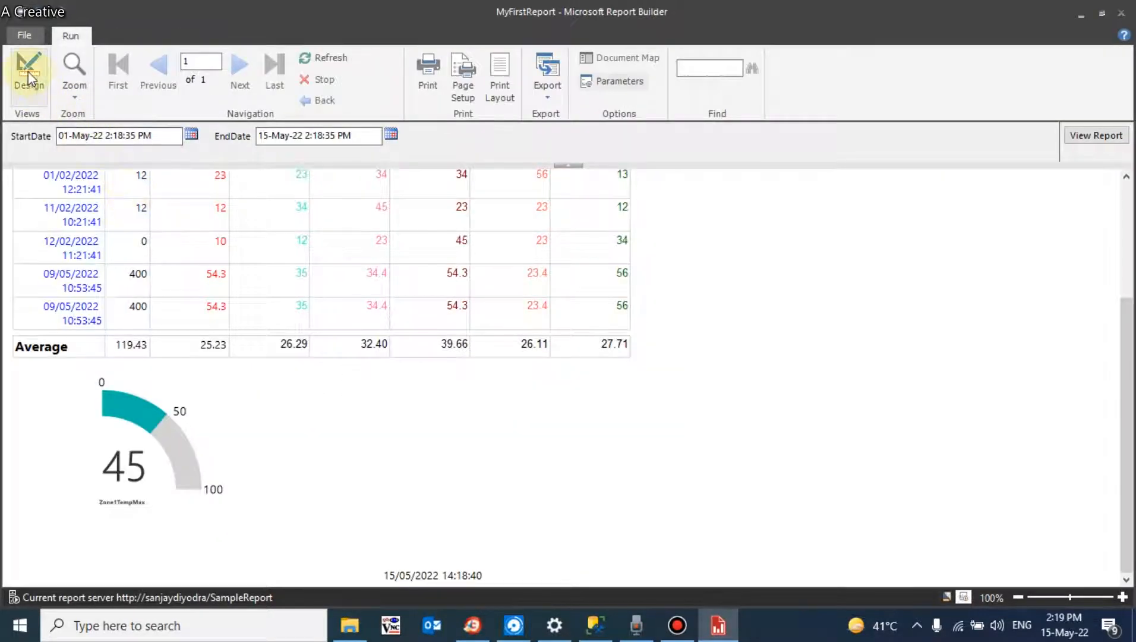
pyautogui.click(28, 71)
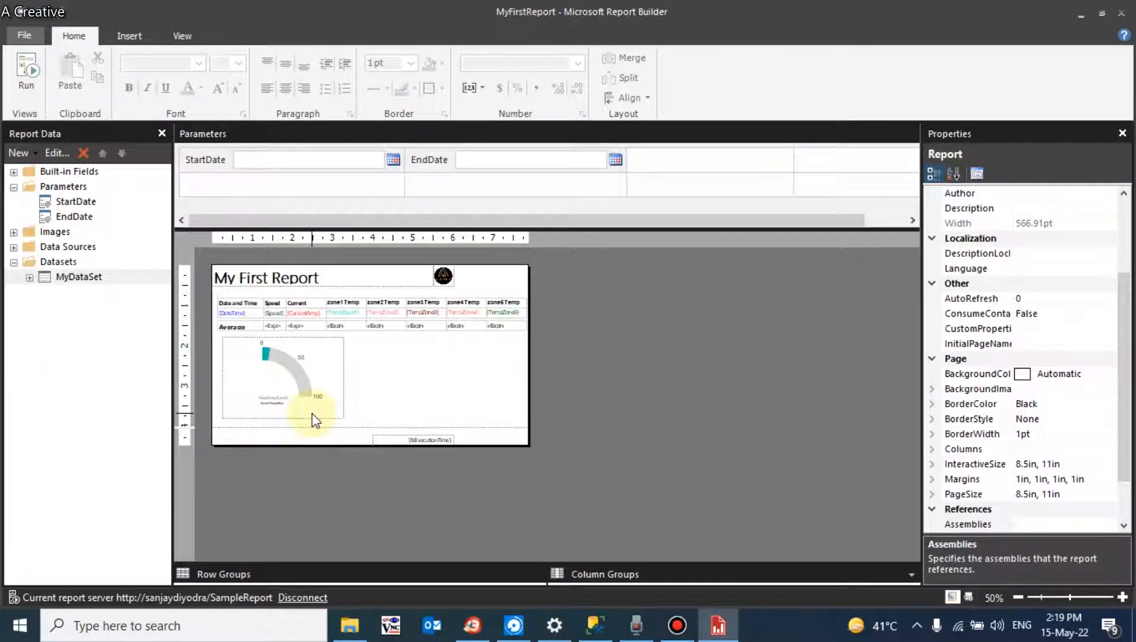
# Narrow the gauge panel to a little over half its width and paste a copy of it into the report body.
pyautogui.click(344, 381)
pyautogui.moveTo(345, 376); pyautogui.dragTo(286, 374)
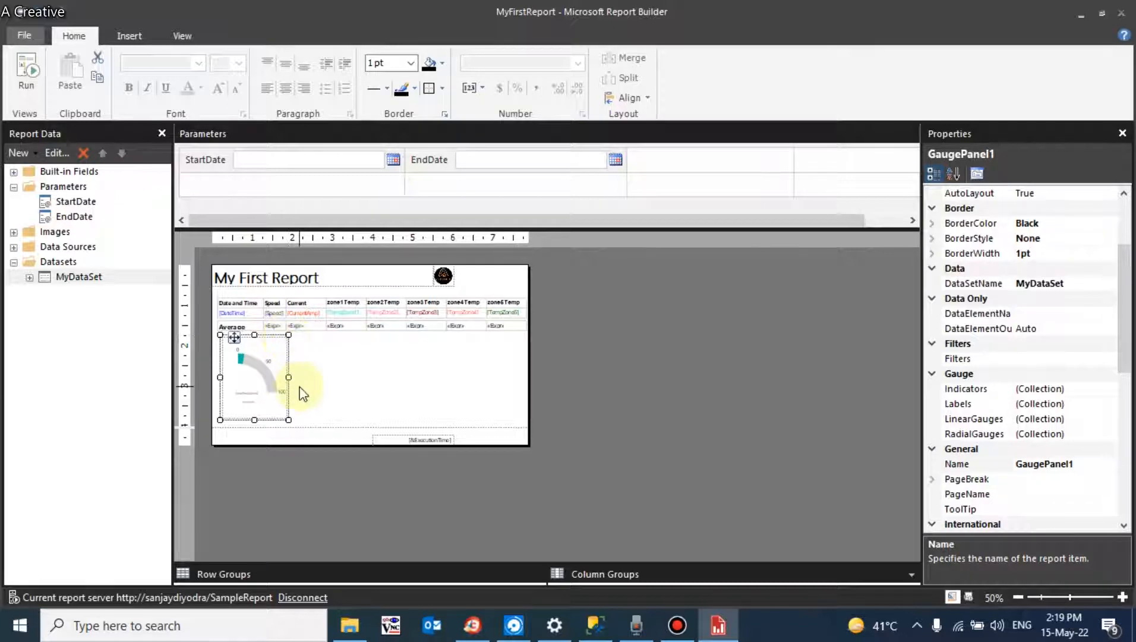
pyautogui.hotkey('ctrl', 'c')
pyautogui.hotkey('ctrl', 'v')
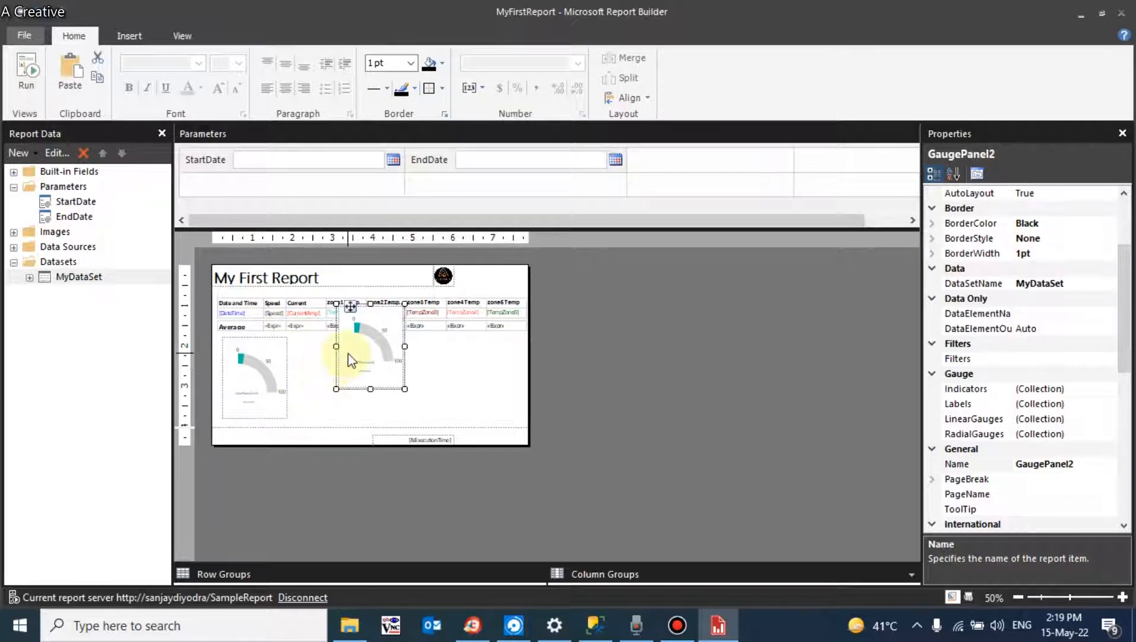
# Place the pasted gauge panel beside the original, level with it below the average row.
pyautogui.click(349, 364)
pyautogui.click(318, 388)
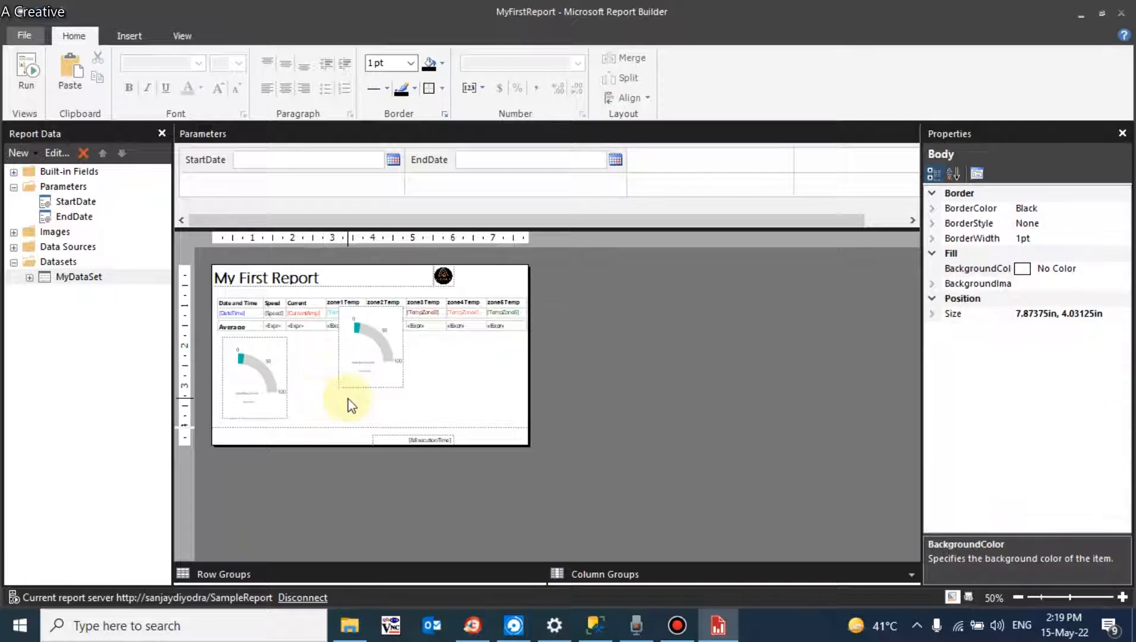
pyautogui.click(399, 309)
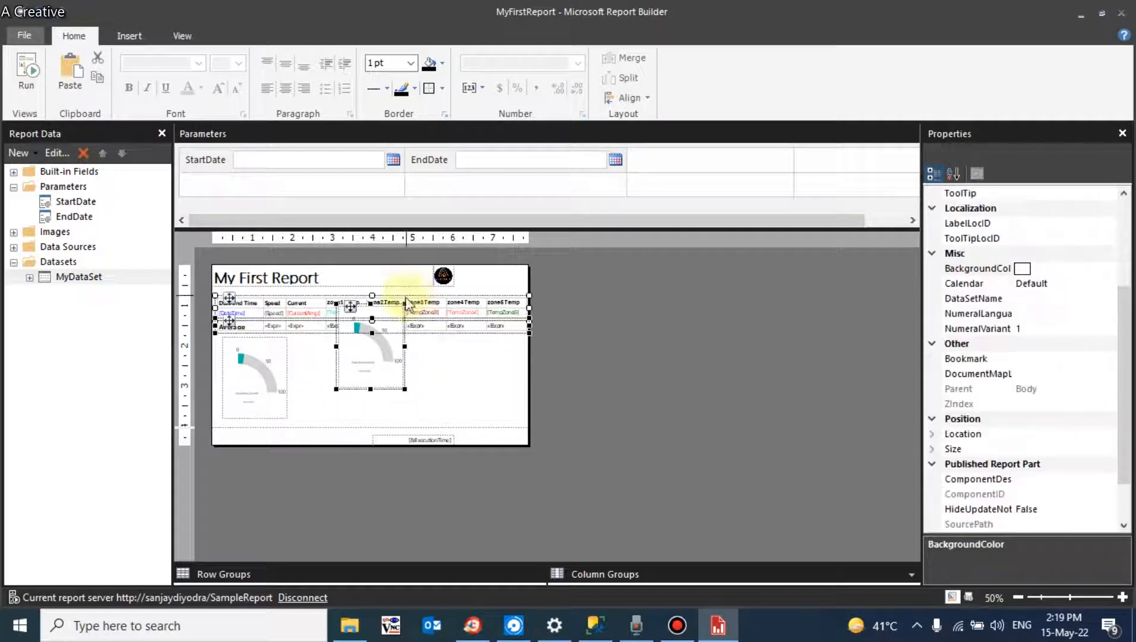
pyautogui.click(382, 356)
pyautogui.click(327, 410)
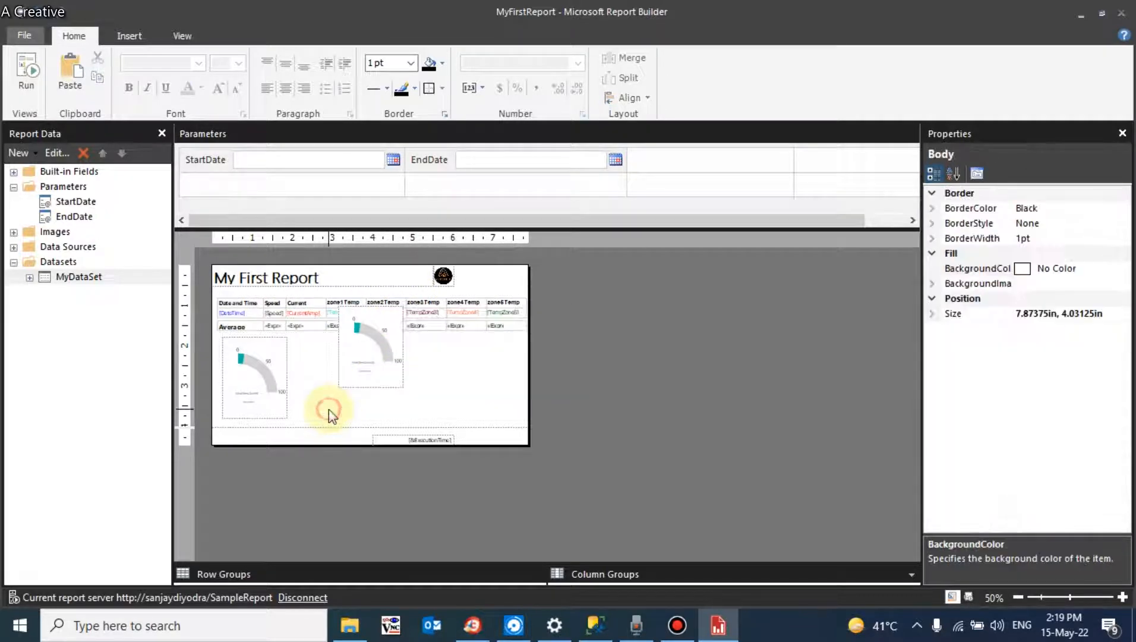
pyautogui.click(355, 380)
pyautogui.moveTo(350, 307); pyautogui.dragTo(306, 339)
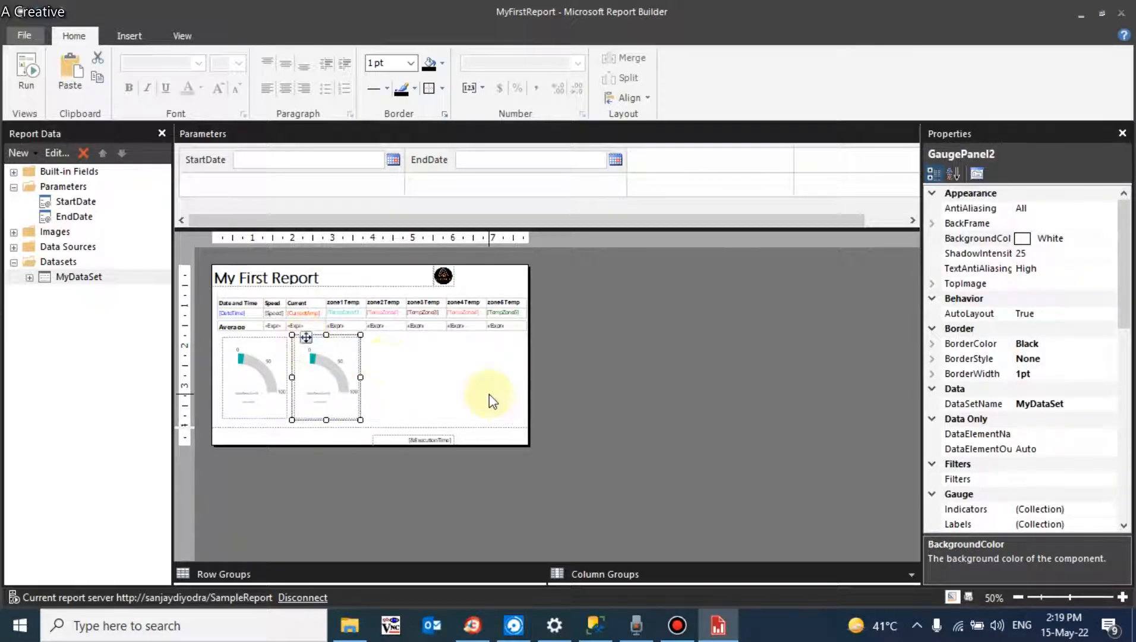
# Paste three more copies of the gauge panel and place them in the same row, with the last beyond the table's edge.
pyautogui.hotkey('ctrl', 'v')
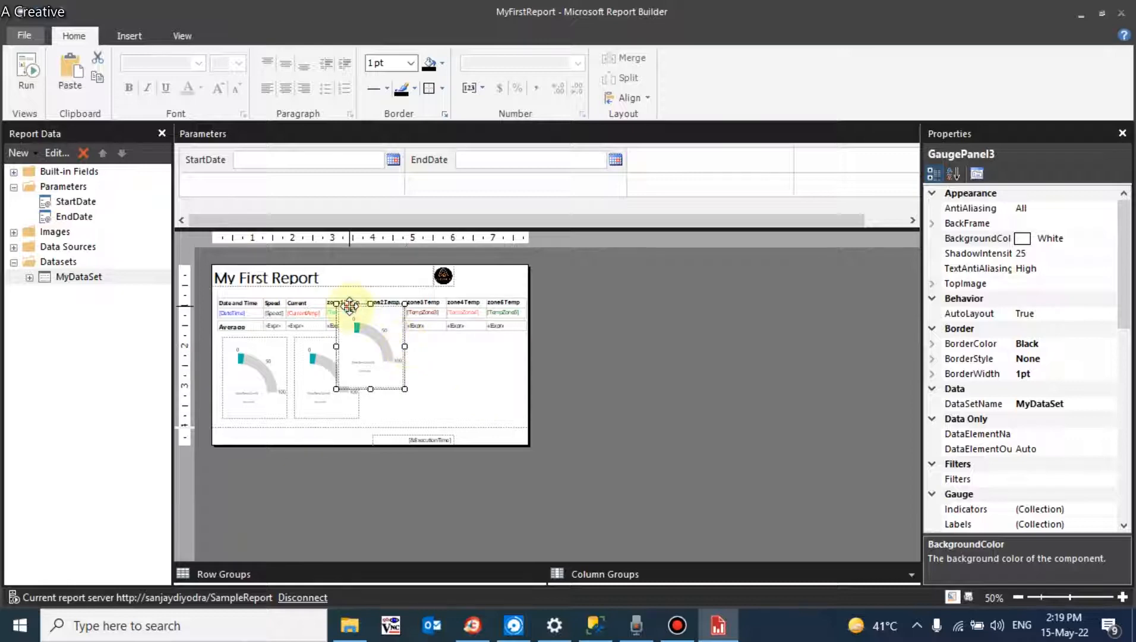
pyautogui.moveTo(351, 307); pyautogui.dragTo(438, 342)
pyautogui.hotkey('ctrl', 'v')
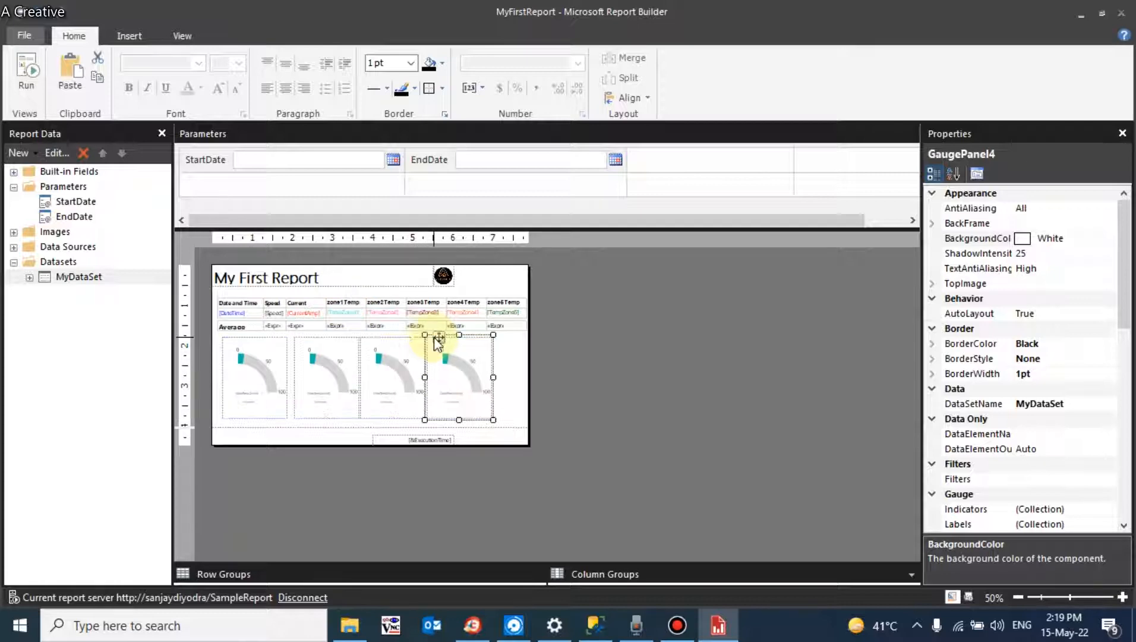
pyautogui.hotkey('ctrl', 'v')
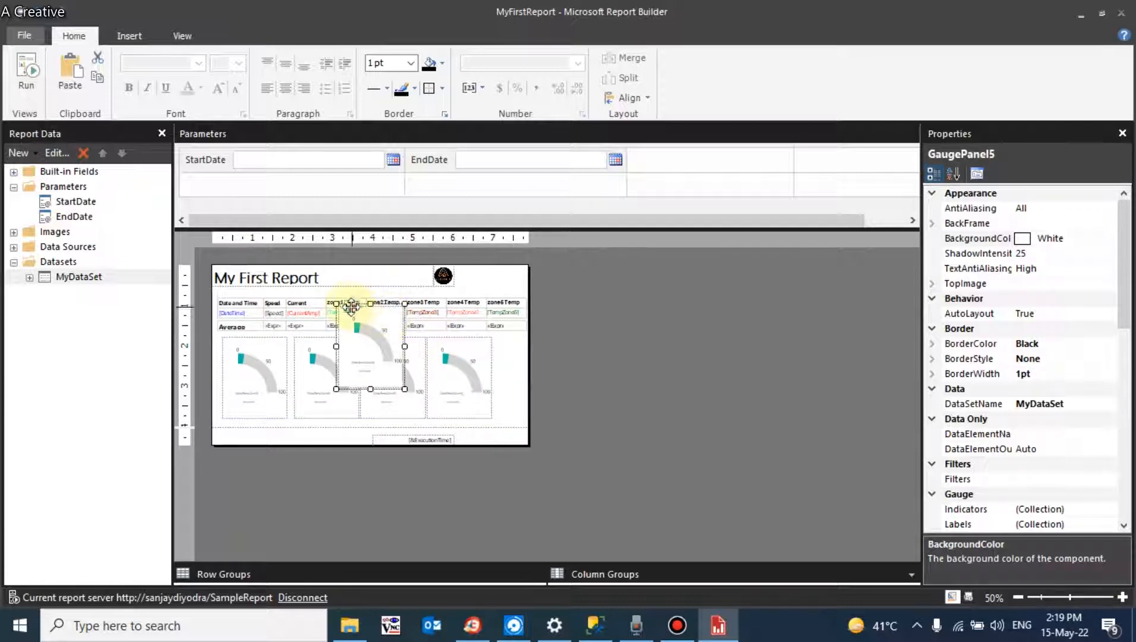
pyautogui.moveTo(351, 306); pyautogui.dragTo(568, 341)
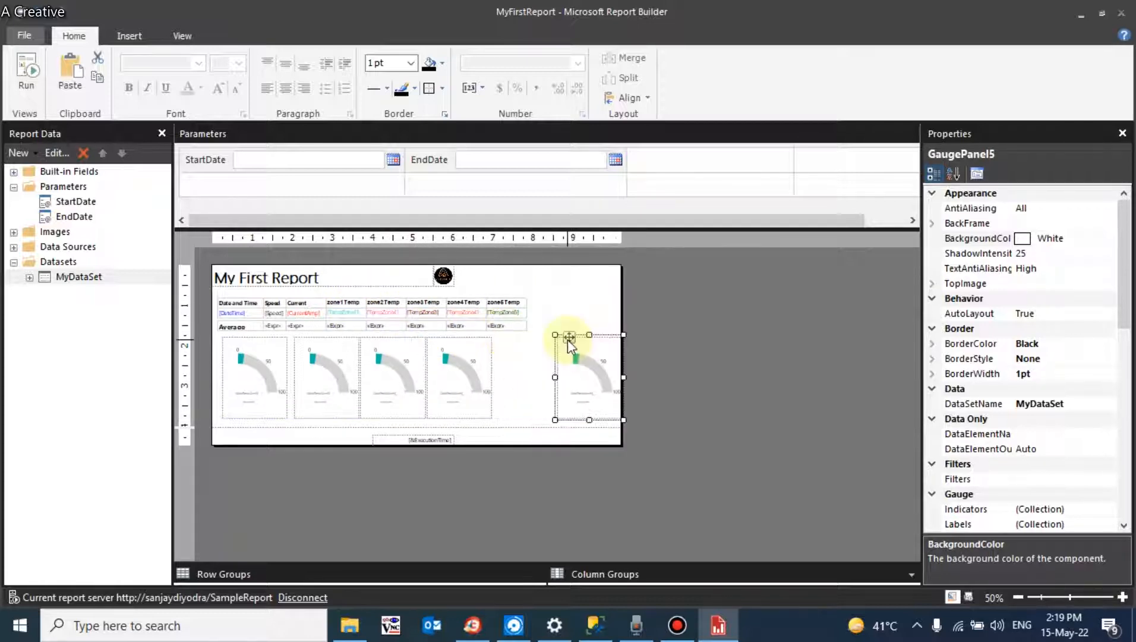
# Shift the first gauge panel to the table's starting edge, narrow it slightly, and move the second panel against it.
pyautogui.click(259, 359)
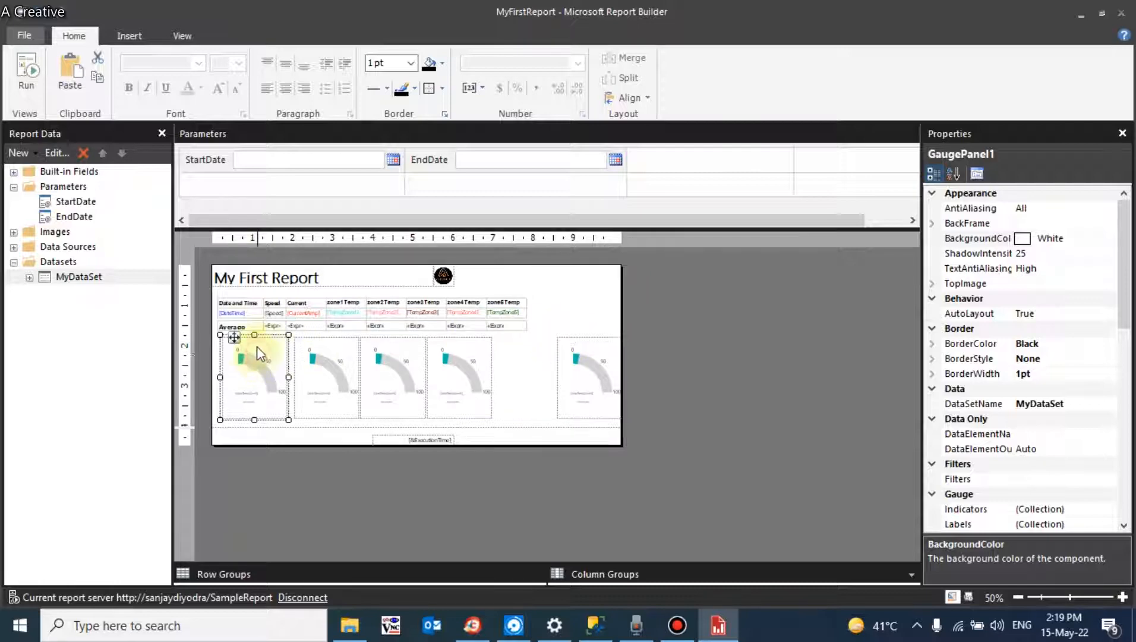
pyautogui.moveTo(233, 338); pyautogui.dragTo(227, 338)
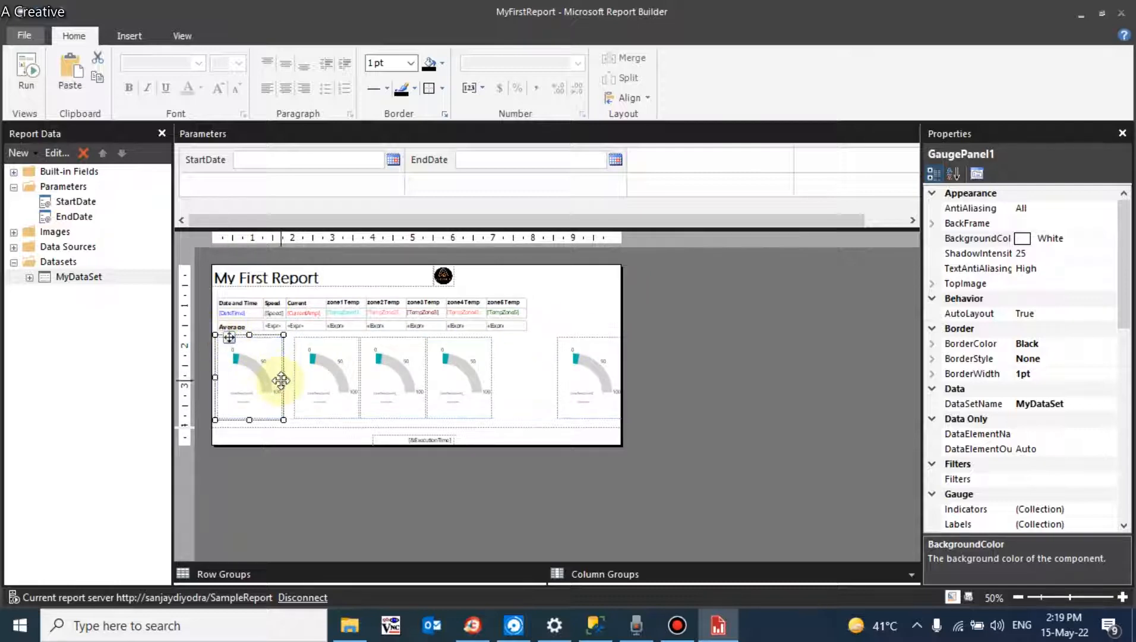
pyautogui.moveTo(283, 377); pyautogui.dragTo(279, 377)
pyautogui.click(328, 355)
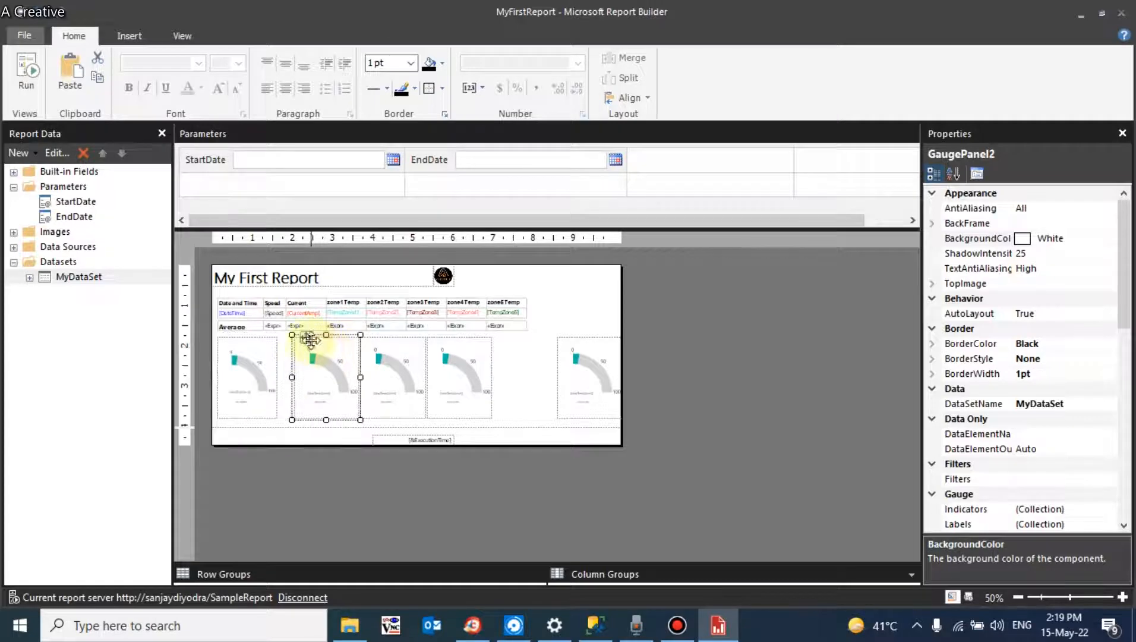
pyautogui.moveTo(307, 336); pyautogui.dragTo(293, 337)
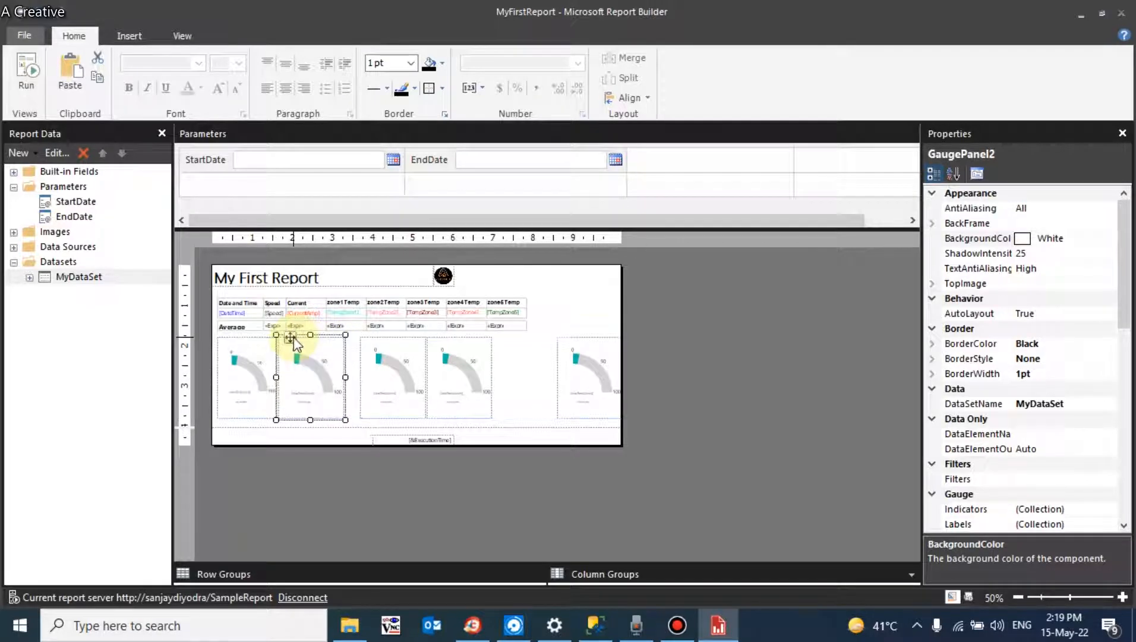
# Move the third, fourth and fifth gauge panels along the row so that each one sits against its neighbour.
pyautogui.click(390, 351)
pyautogui.moveTo(371, 337); pyautogui.dragTo(358, 337)
pyautogui.click(448, 342)
pyautogui.moveTo(440, 337); pyautogui.dragTo(425, 337)
pyautogui.click(574, 337)
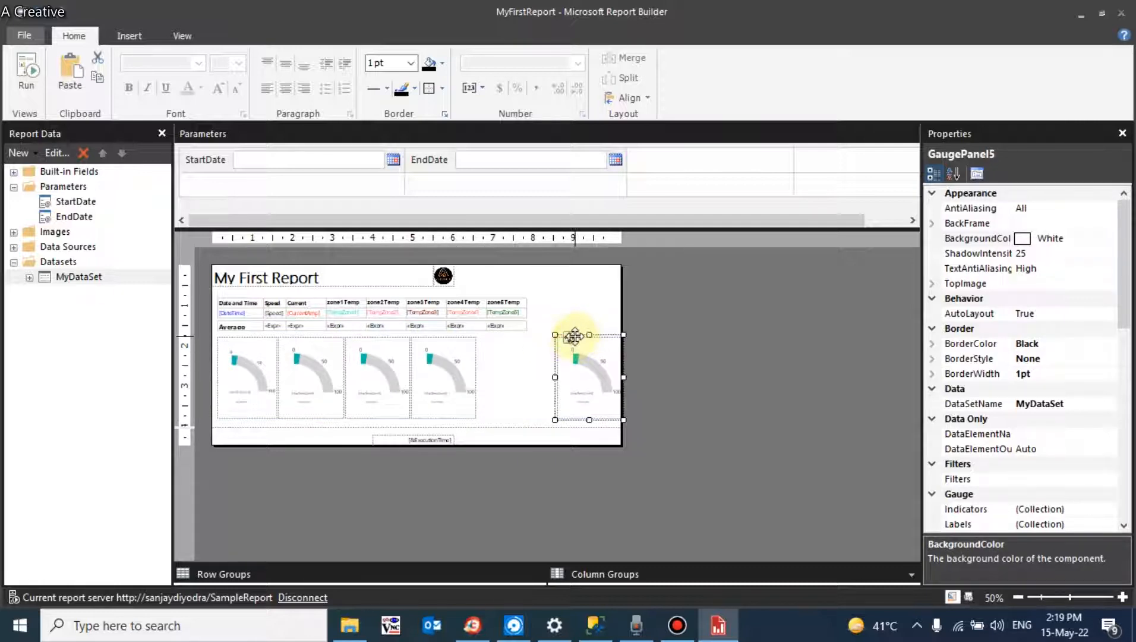
pyautogui.moveTo(574, 338); pyautogui.dragTo(489, 337)
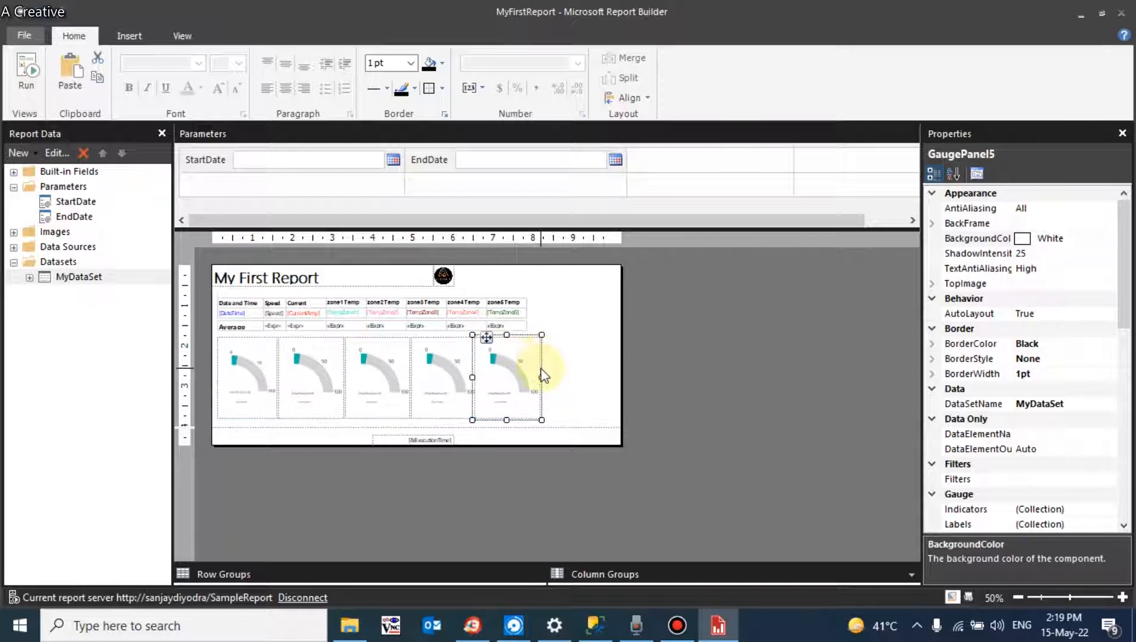
# Select all five gauge panels and align their tops.
pyautogui.click(334, 367)
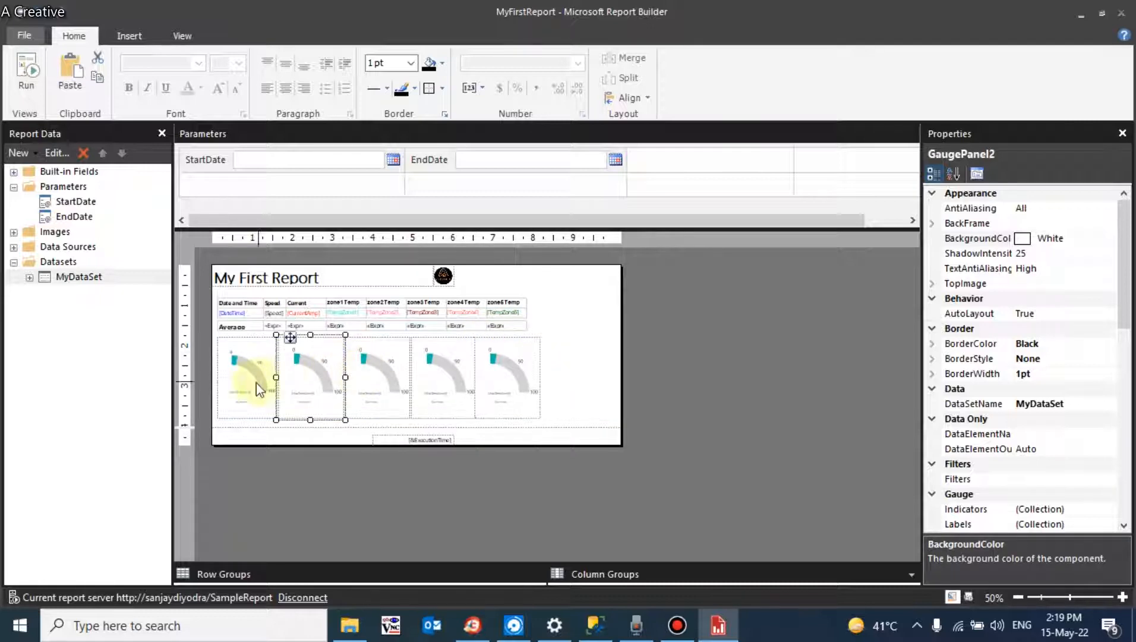
pyautogui.keyDown('ctrl'); pyautogui.click(260, 389); pyautogui.keyUp('ctrl')
pyautogui.keyDown('ctrl'); pyautogui.click(355, 387); pyautogui.keyUp('ctrl')
pyautogui.keyDown('ctrl'); pyautogui.click(419, 392); pyautogui.keyUp('ctrl')
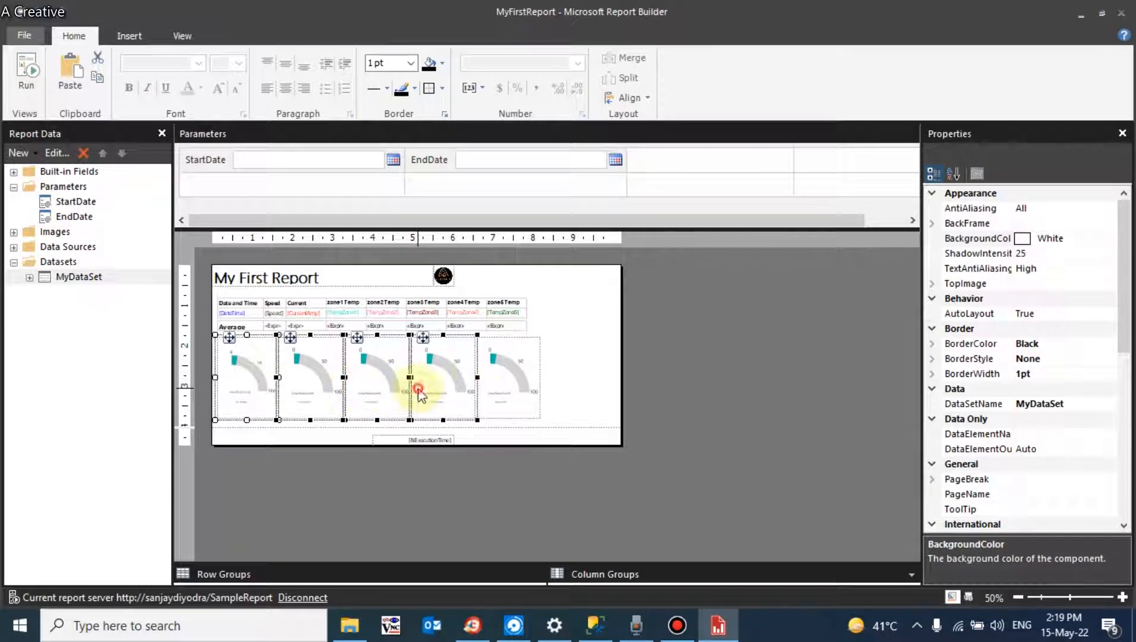
pyautogui.keyDown('ctrl'); pyautogui.click(518, 385); pyautogui.keyUp('ctrl')
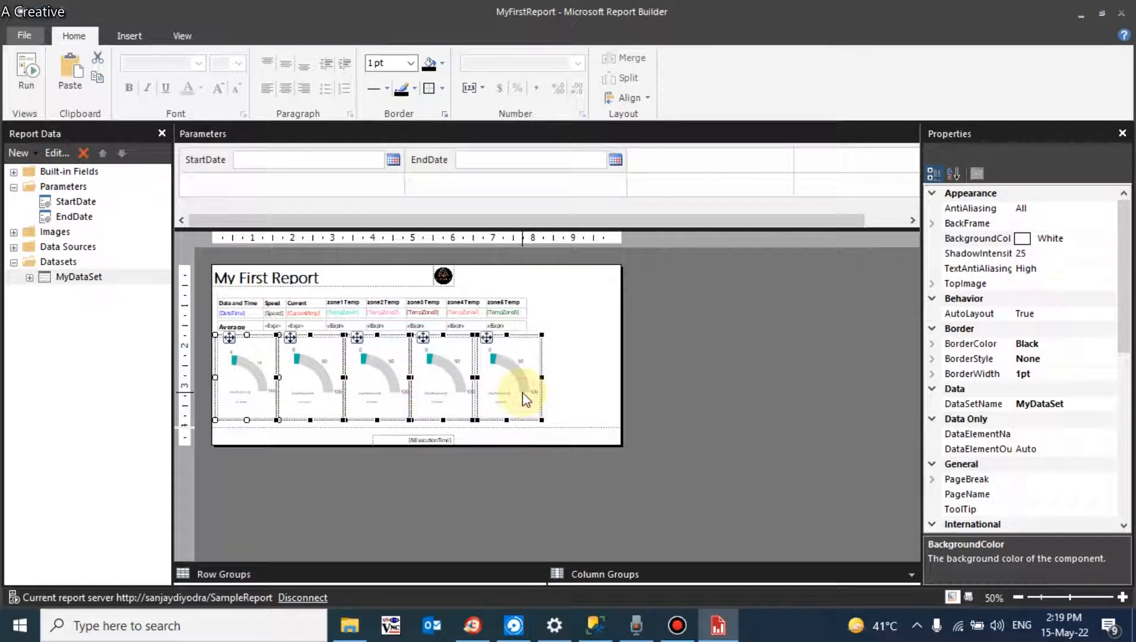
pyautogui.click(641, 105)
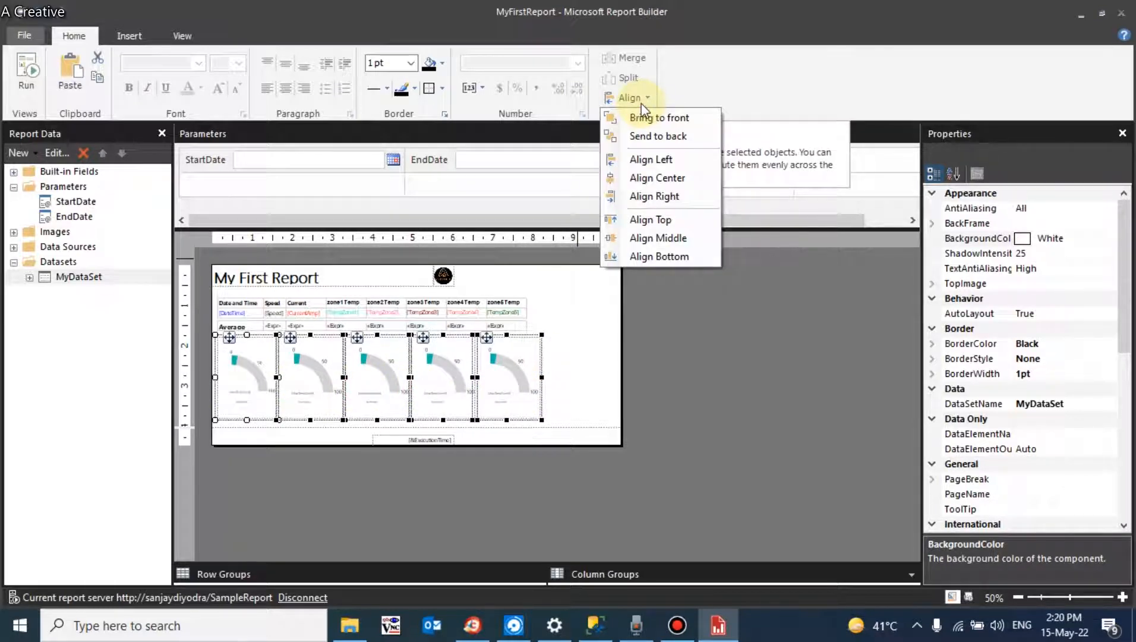
pyautogui.click(636, 220)
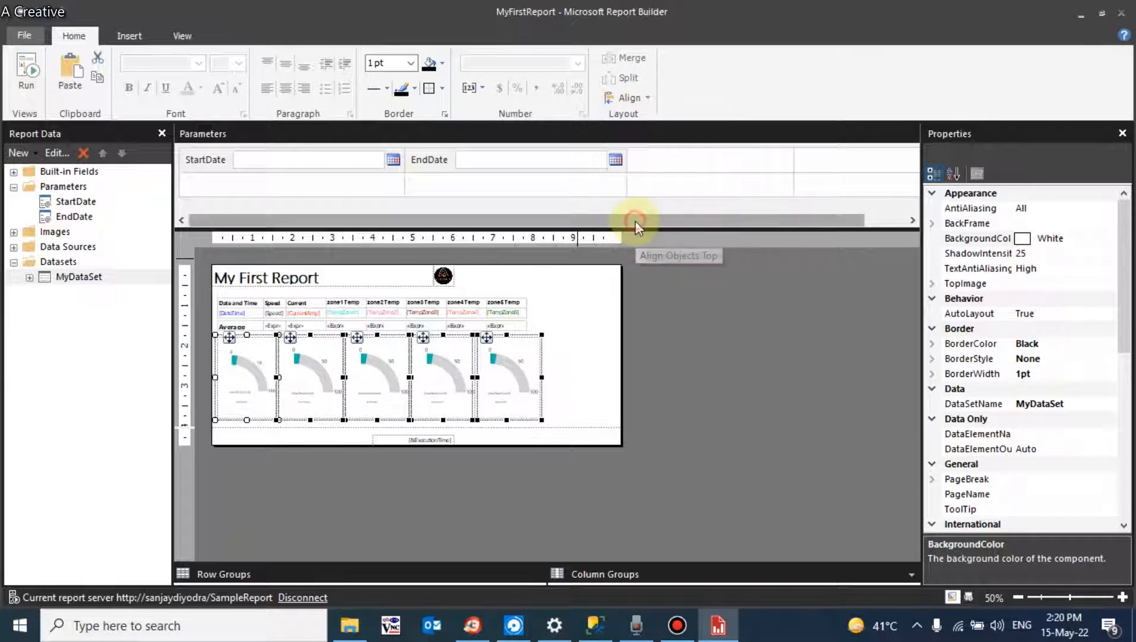
# Narrow the second, third, fourth and fifth gauge panels slightly from their right edges.
pyautogui.click(575, 365)
pyautogui.click(518, 381)
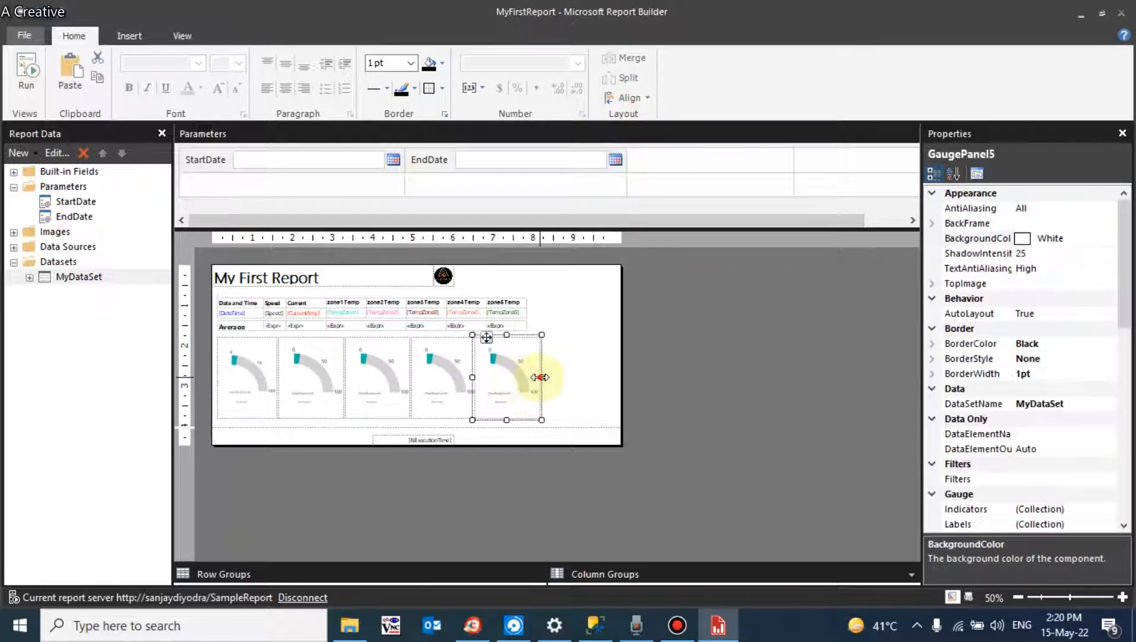
pyautogui.moveTo(541, 377); pyautogui.dragTo(336, 375)
pyautogui.click(450, 383)
pyautogui.click(380, 377)
pyautogui.click(309, 375)
pyautogui.click(570, 397)
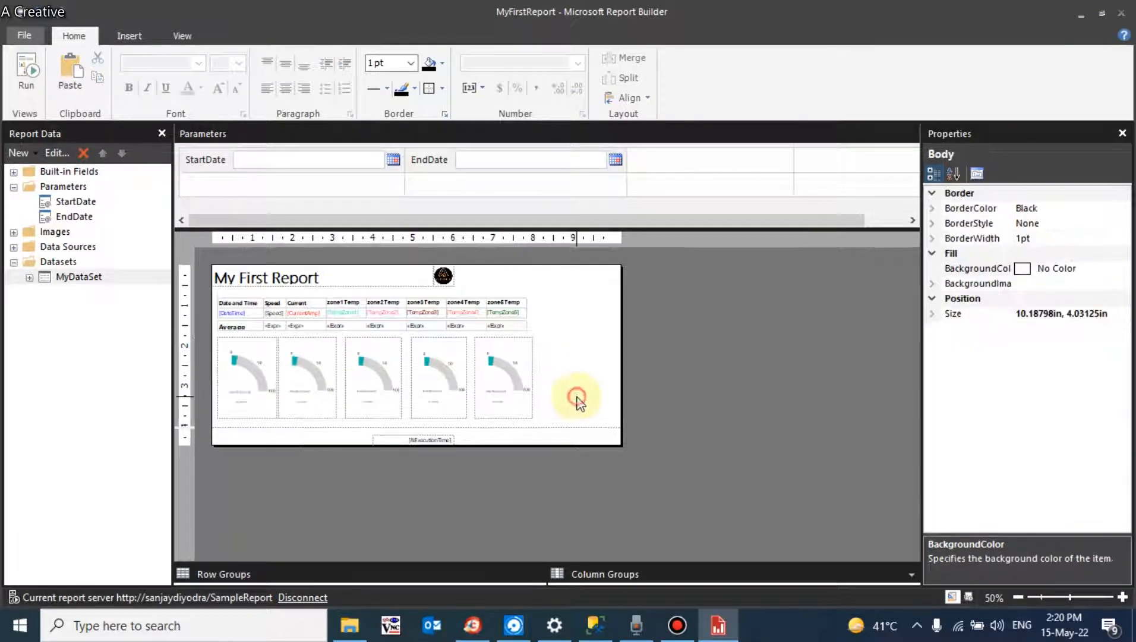
# Move the third gauge panel left so that it sits against the second.
pyautogui.click(372, 376)
pyautogui.press('Left')
pyautogui.press('Left')
pyautogui.press('Left')
pyautogui.press('Left')
pyautogui.press('Left')
pyautogui.press('Left')
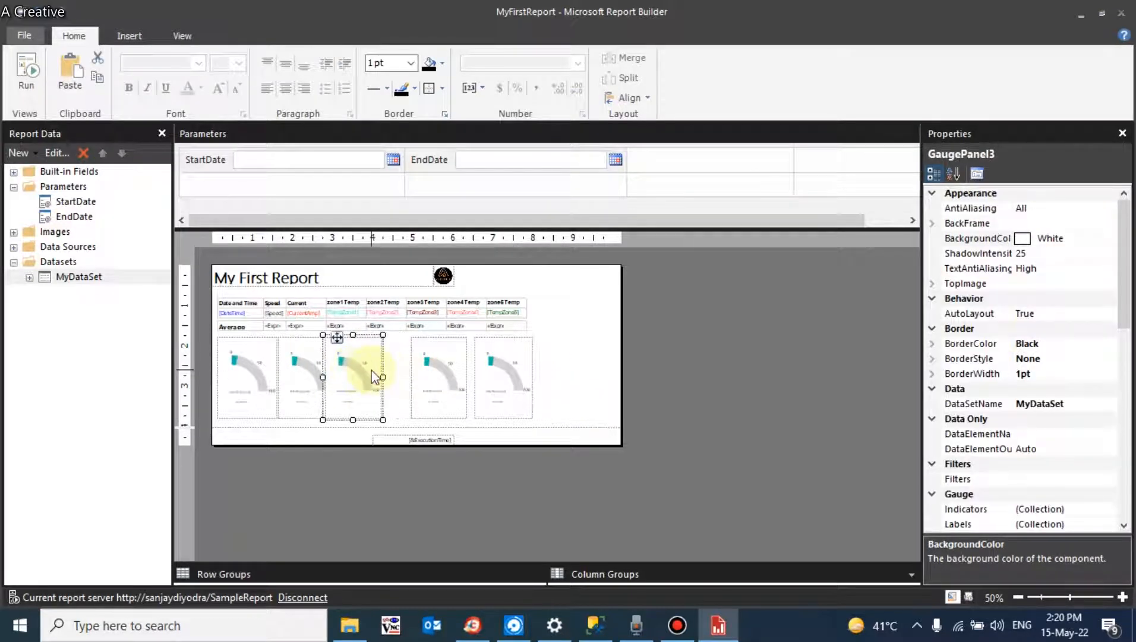
pyautogui.press('Right')
pyautogui.press('Right')
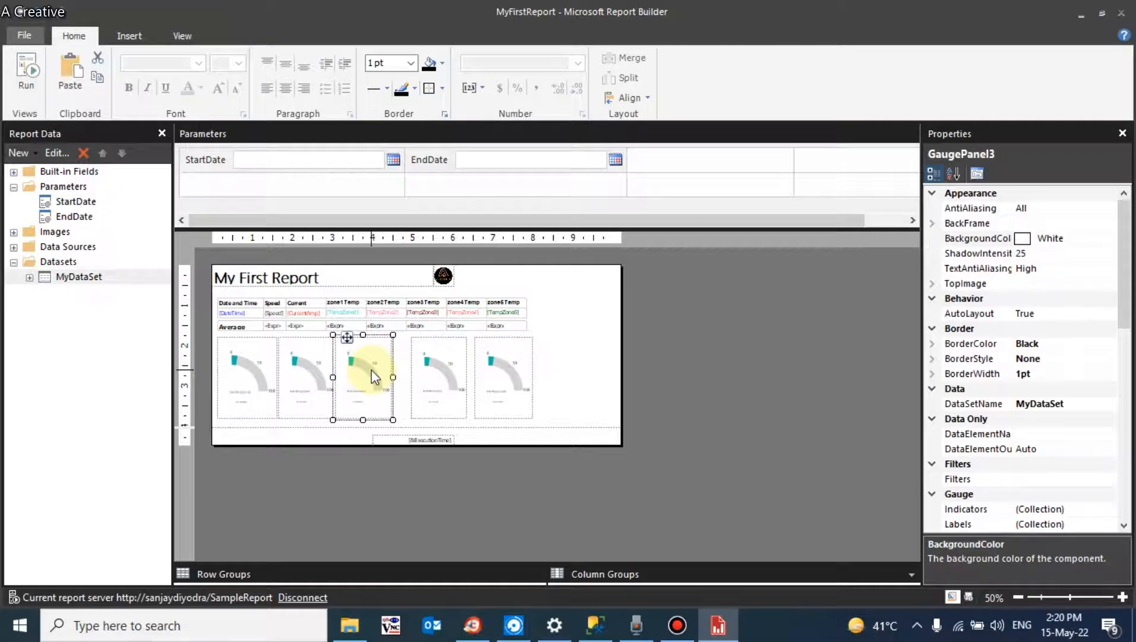
# Move the fourth gauge panel left so that it sits against the third.
pyautogui.click(448, 385)
pyautogui.press('Left')
pyautogui.press('Left')
pyautogui.press('Left')
pyautogui.press('Left')
pyautogui.press('Left')
pyautogui.press('Left')
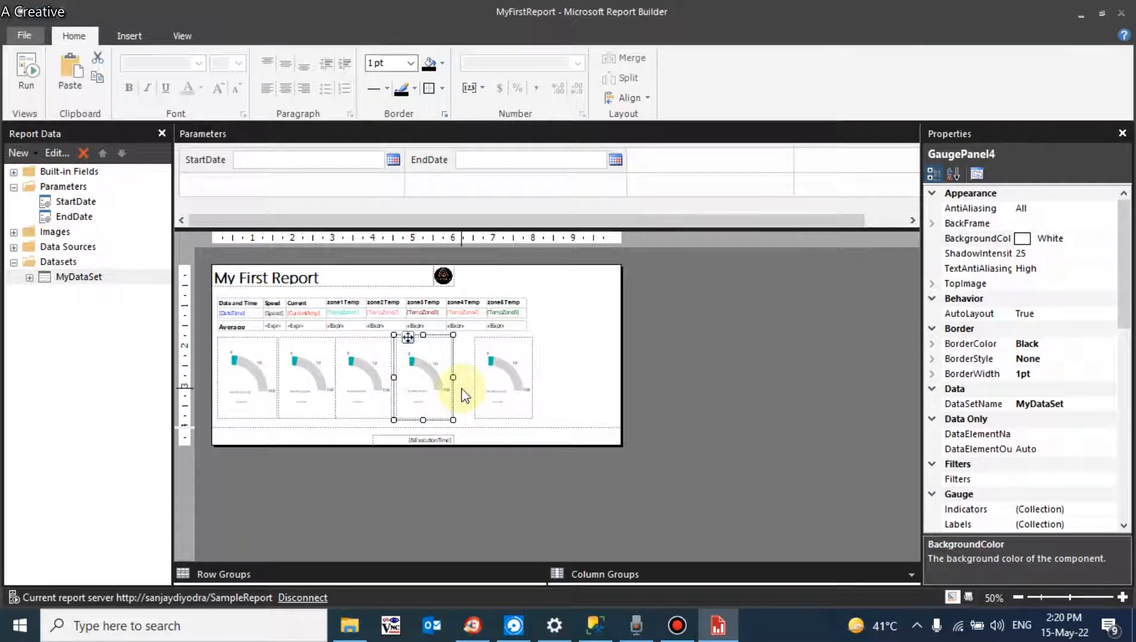
pyautogui.press('Left')
# Move the fifth gauge panel left until its right edge lines up with the table's end.
pyautogui.click(497, 384)
pyautogui.press('Left')
pyautogui.press('Left')
pyautogui.press('Left')
pyautogui.press('Left')
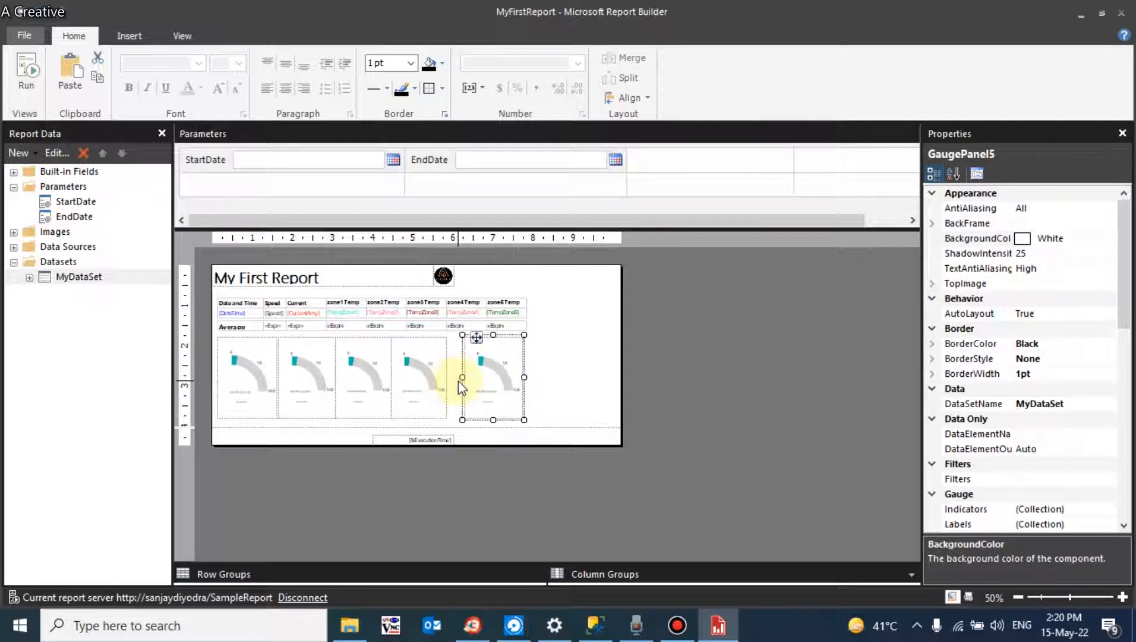
pyautogui.press('Right')
pyautogui.press('Right')
# Move the fourth gauge panel right, close to the fifth panel.
pyautogui.click(436, 381)
pyautogui.press('Right')
pyautogui.press('Right')
pyautogui.press('Right')
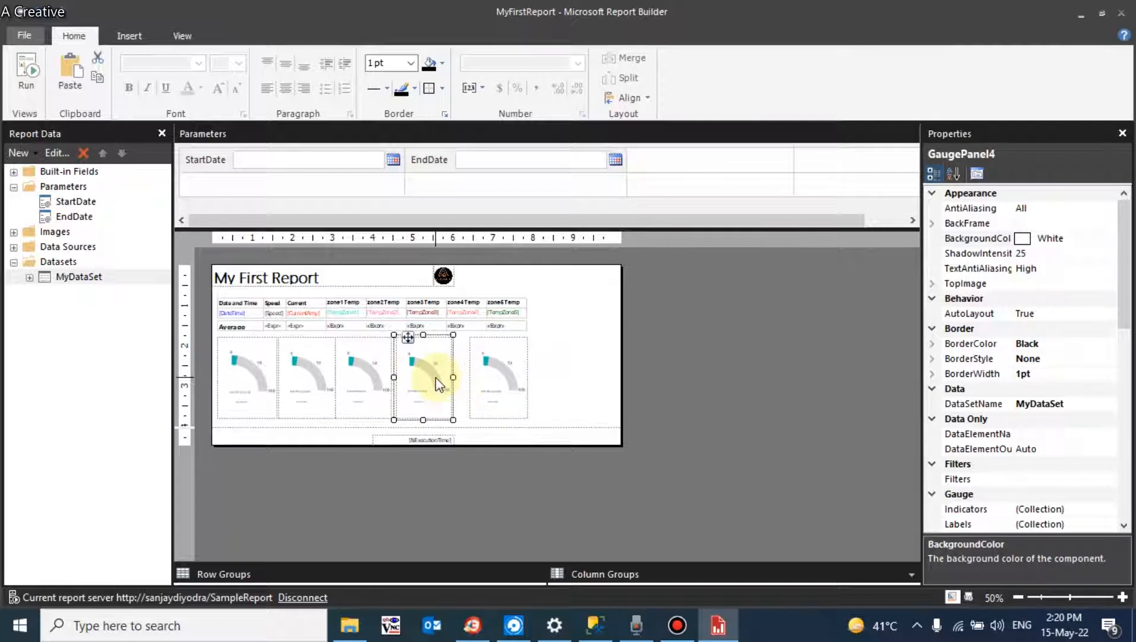
pyautogui.press('Right')
pyautogui.press('Right')
# Shift the third and fourth gauge panels right so that only narrow gaps remain up to the fifth panel.
pyautogui.click(385, 381)
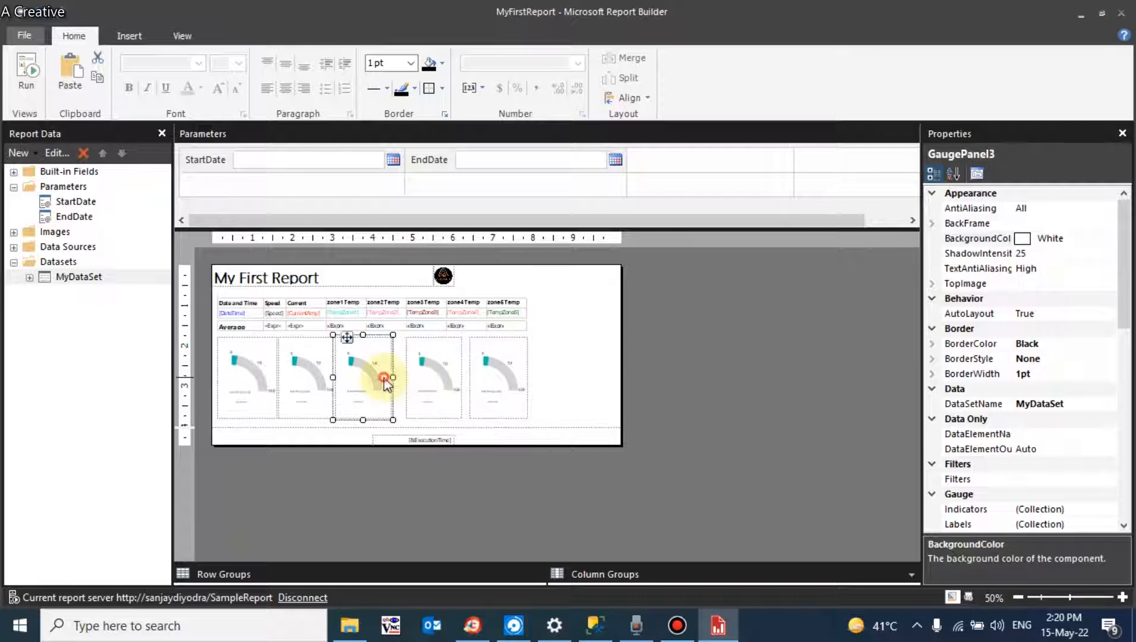
pyautogui.press('Right')
pyautogui.press('Right')
pyautogui.press('Right')
pyautogui.click(417, 381)
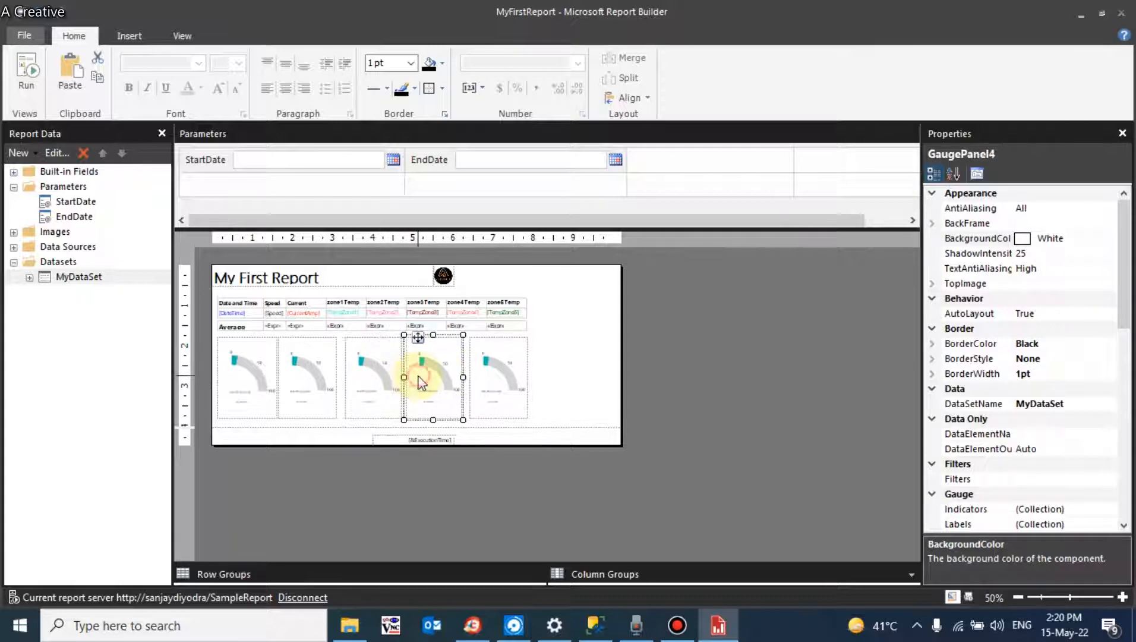
pyautogui.press('Right')
pyautogui.press('Right')
pyautogui.click(373, 378)
pyautogui.press('Right')
pyautogui.press('Right')
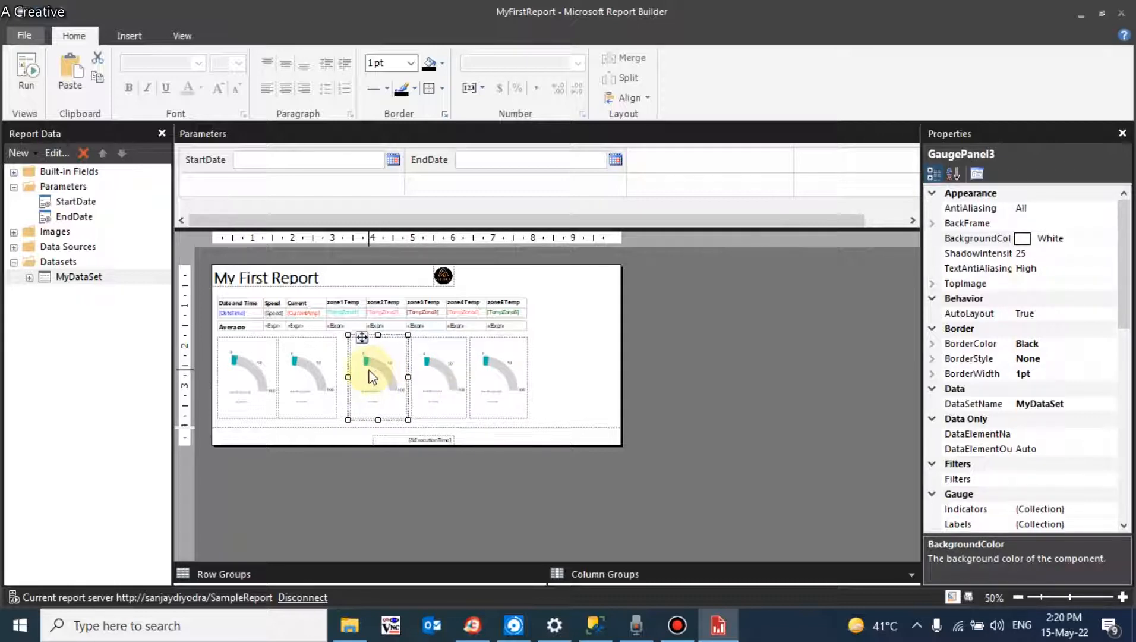
# Position the second gauge panel about midway between the first and third panels.
pyautogui.click(308, 366)
pyautogui.press('Right')
pyautogui.press('Right')
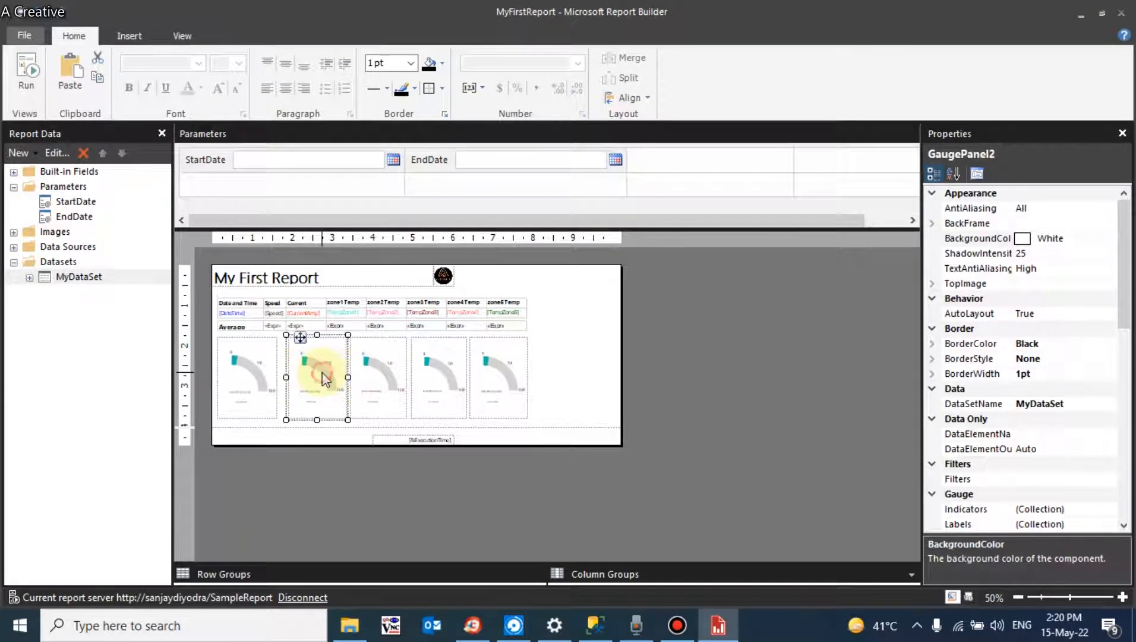
pyautogui.click(323, 375)
pyautogui.click(561, 383)
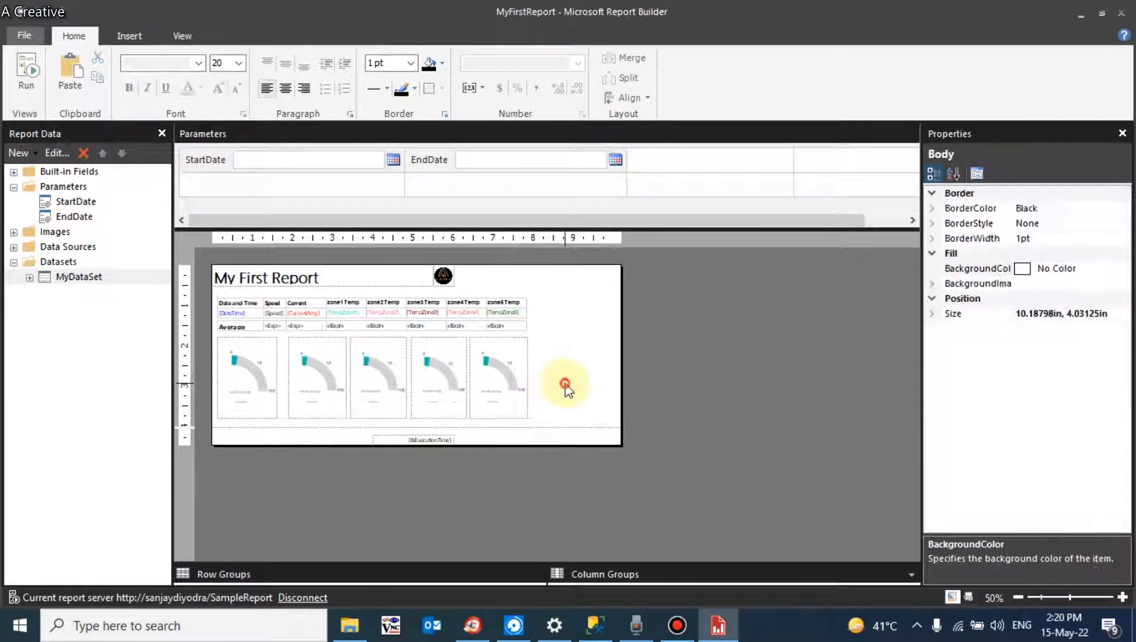
pyautogui.click(297, 365)
pyautogui.click(394, 386)
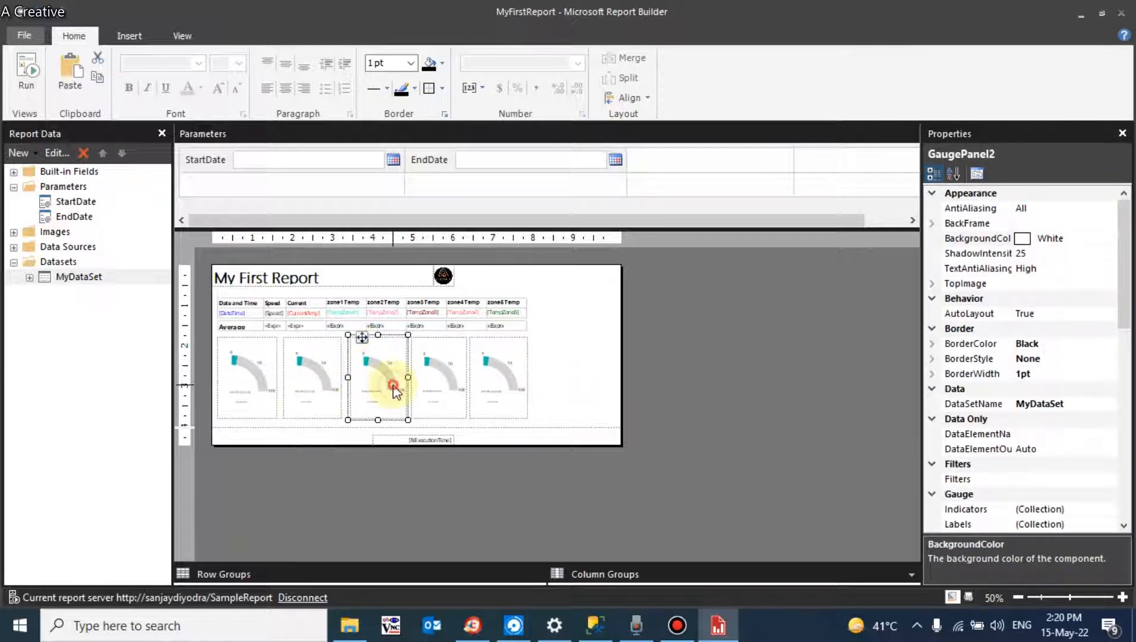
pyautogui.click(427, 390)
pyautogui.click(483, 389)
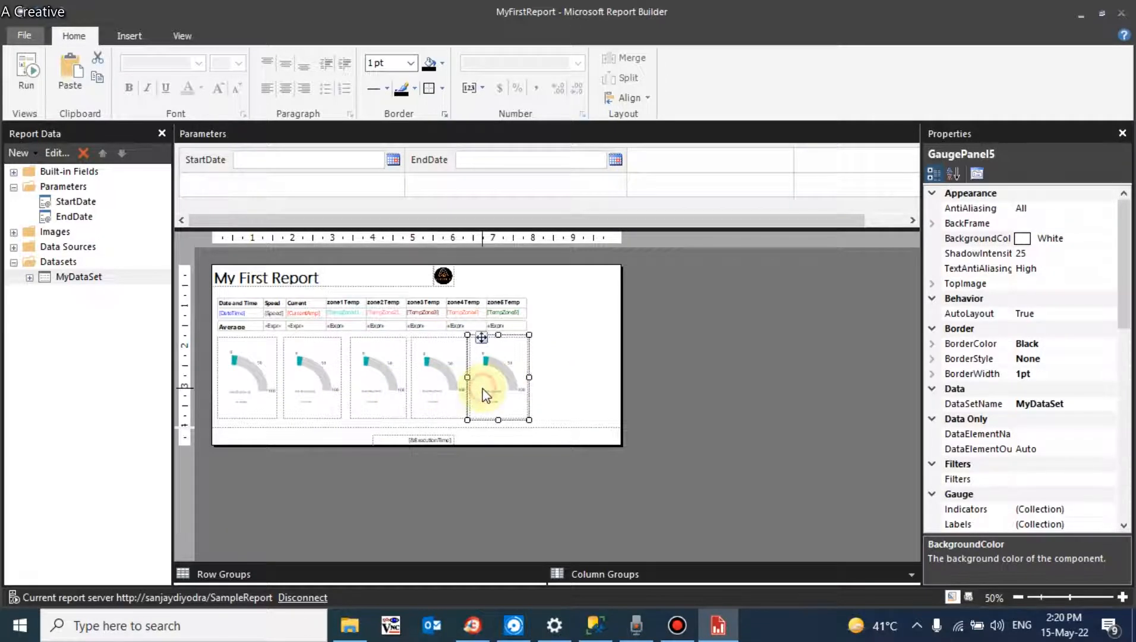
# Narrow the report body to about 8.19 in wide and move the logo image near its right edge on the title row.
pyautogui.click(604, 356)
pyautogui.moveTo(621, 349); pyautogui.dragTo(542, 350)
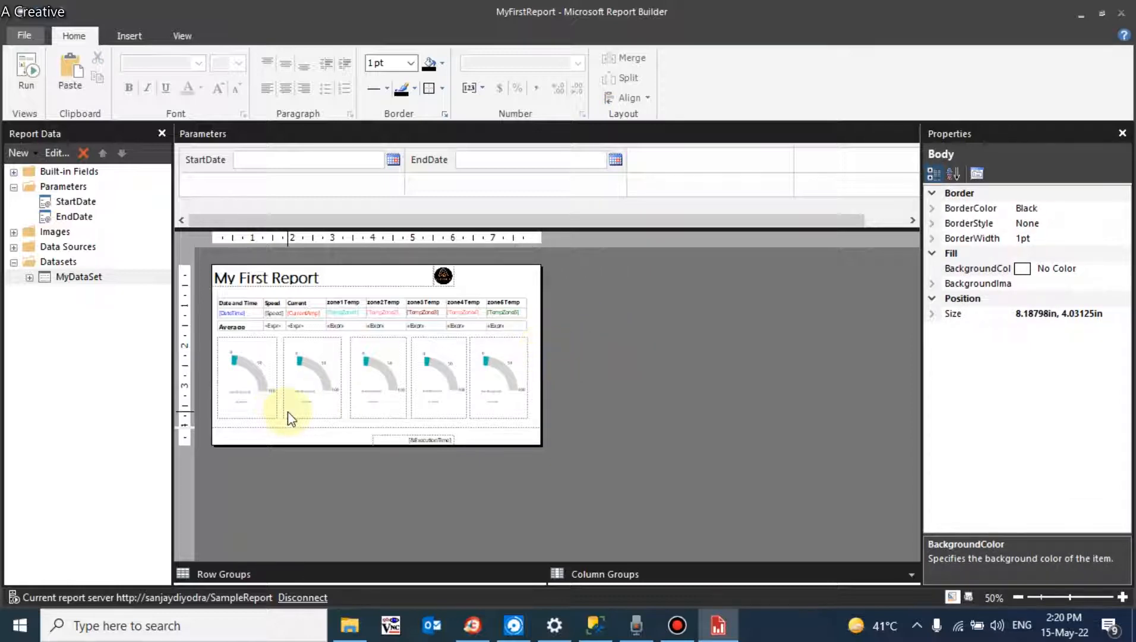
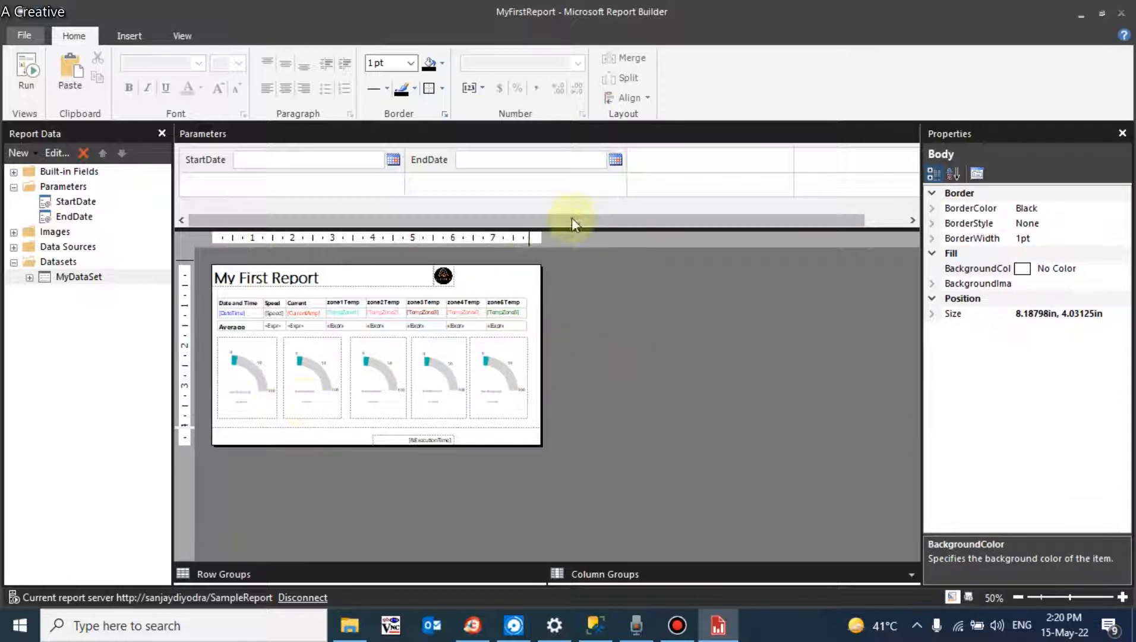
pyautogui.moveTo(443, 274); pyautogui.dragTo(527, 272)
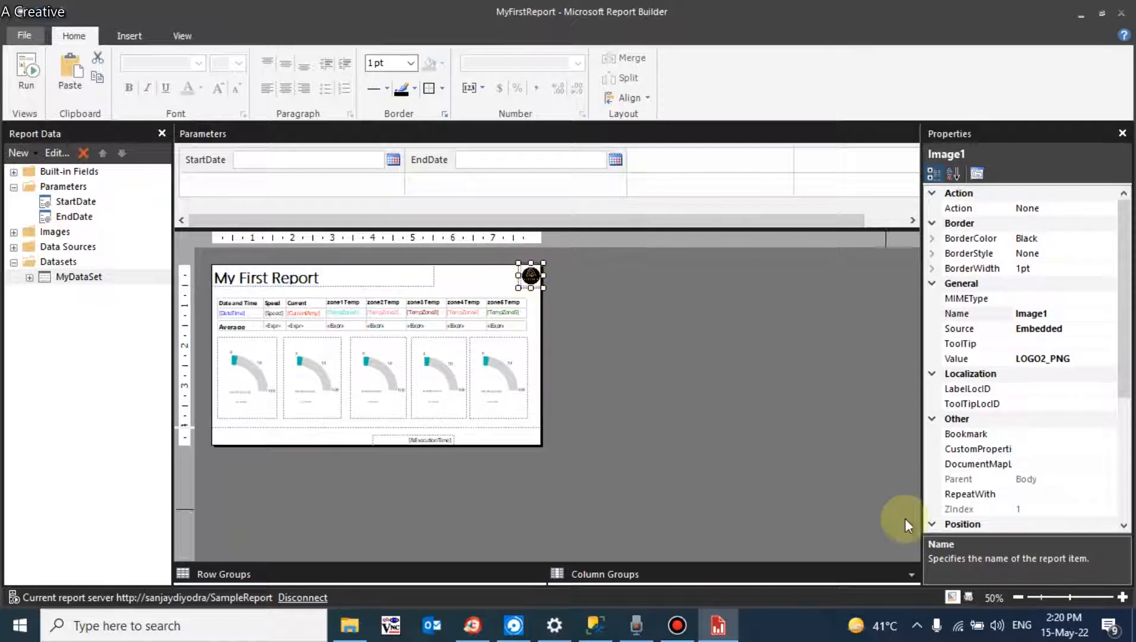
pyautogui.click(1122, 596)
pyautogui.click(1123, 596)
pyautogui.click(1122, 596)
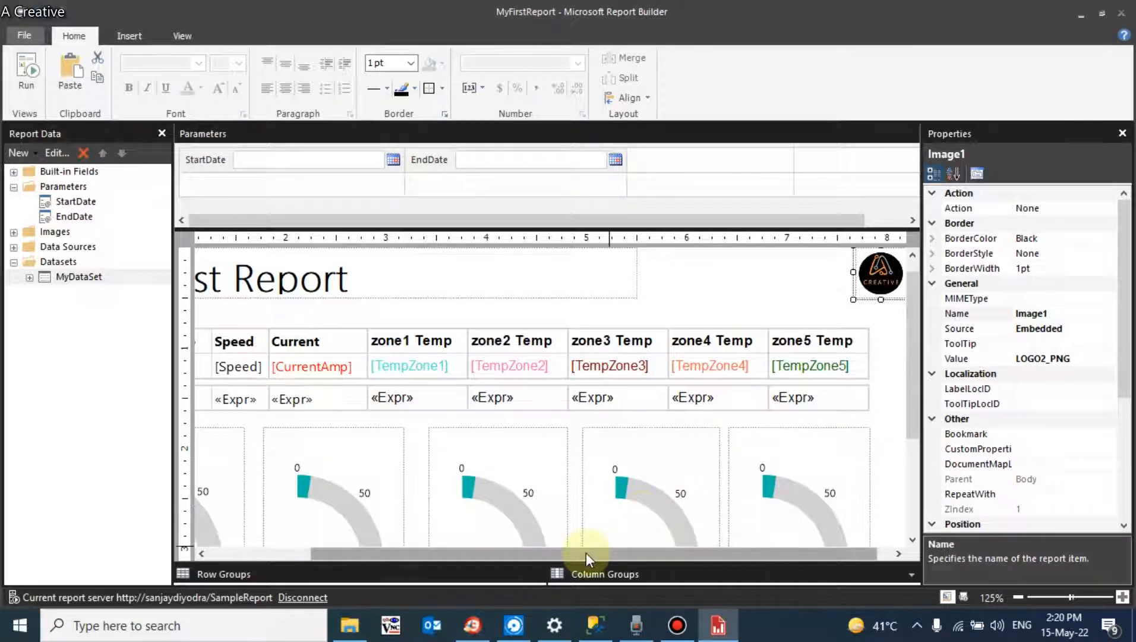
pyautogui.moveTo(586, 554); pyautogui.dragTo(630, 546)
pyautogui.moveTo(862, 280); pyautogui.dragTo(839, 281)
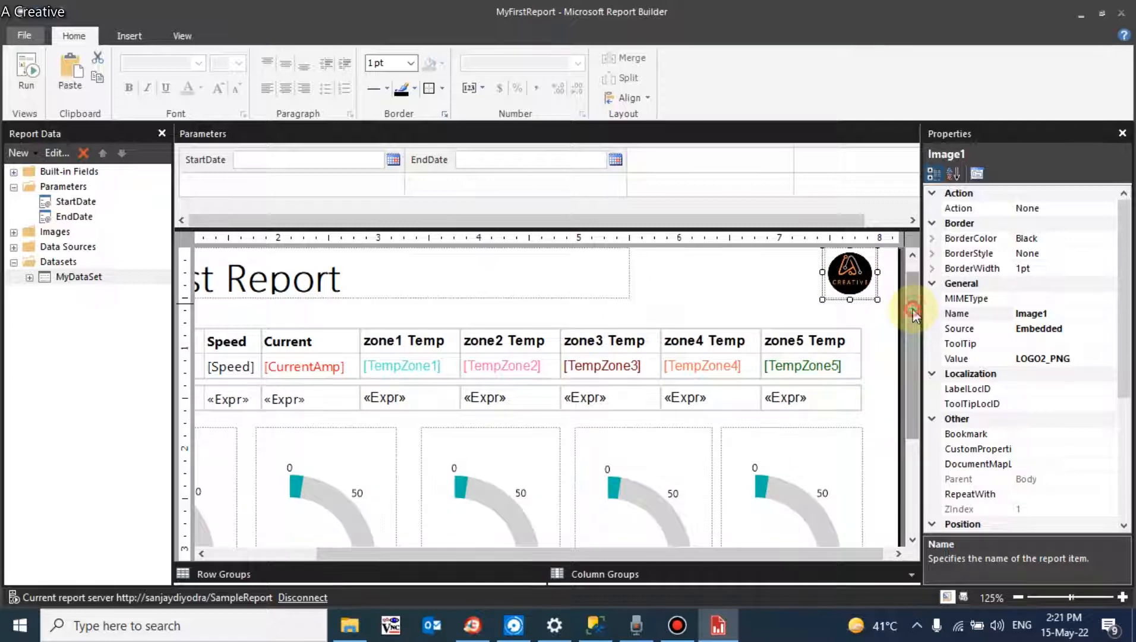
# Narrow the Report Data pane so that all five gauge panels fit across the design area.
pyautogui.moveTo(912, 308); pyautogui.dragTo(910, 364)
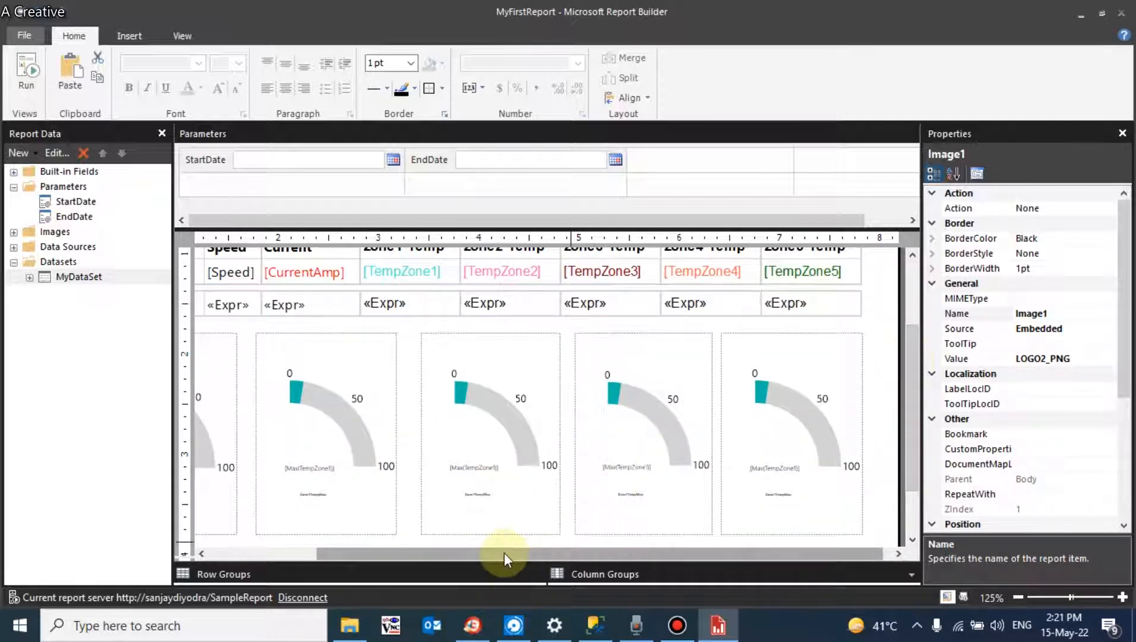
pyautogui.moveTo(504, 553); pyautogui.dragTo(370, 550)
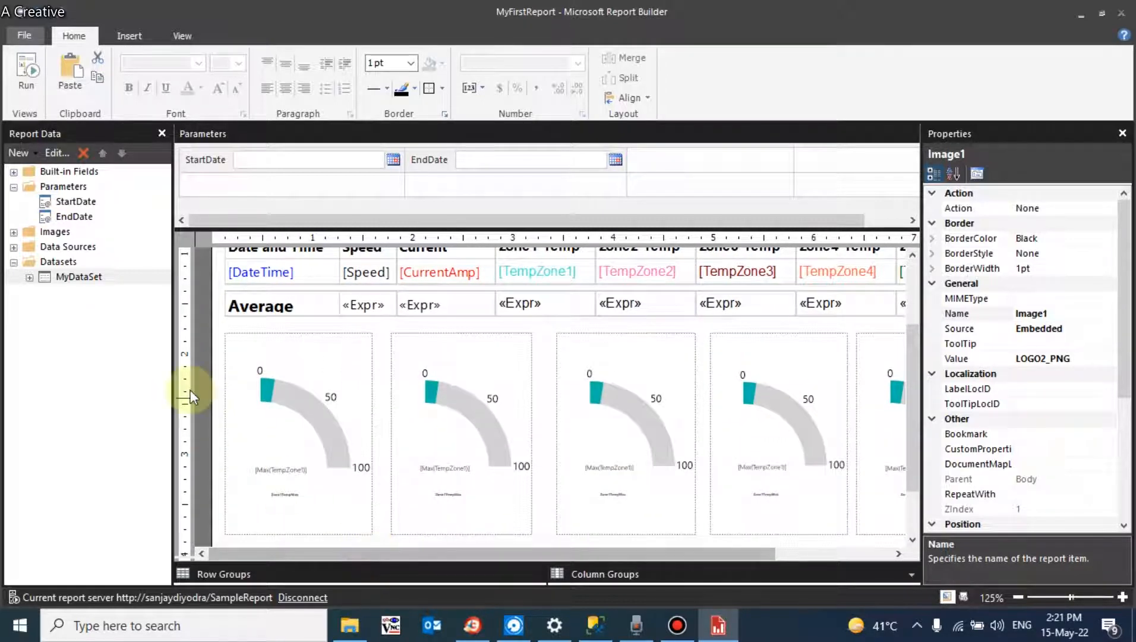
pyautogui.moveTo(172, 381); pyautogui.dragTo(50, 375)
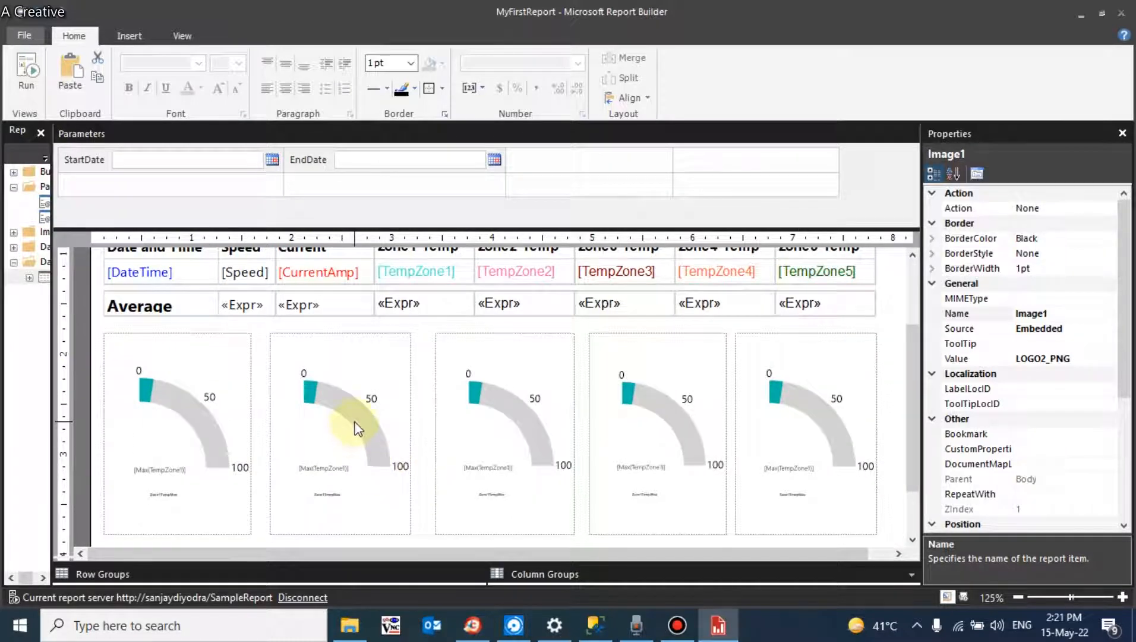
# Set the second gauge's pointer value to the TempZone2 field with the Max aggregate.
pyautogui.click(357, 427)
pyautogui.click(359, 424)
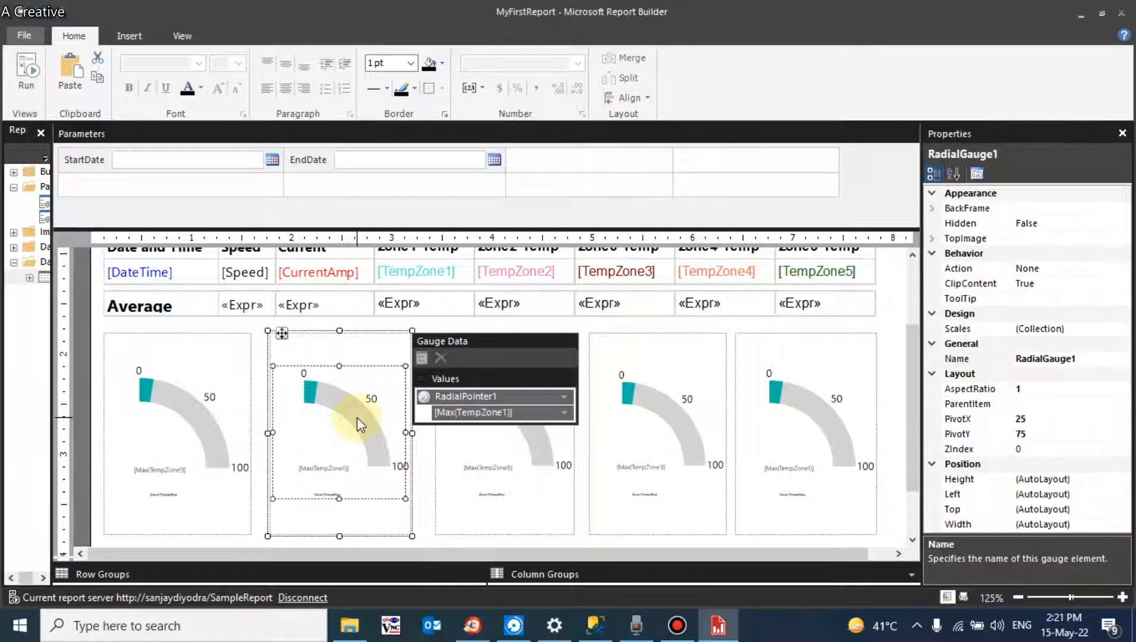
pyautogui.click(359, 424)
pyautogui.click(514, 416)
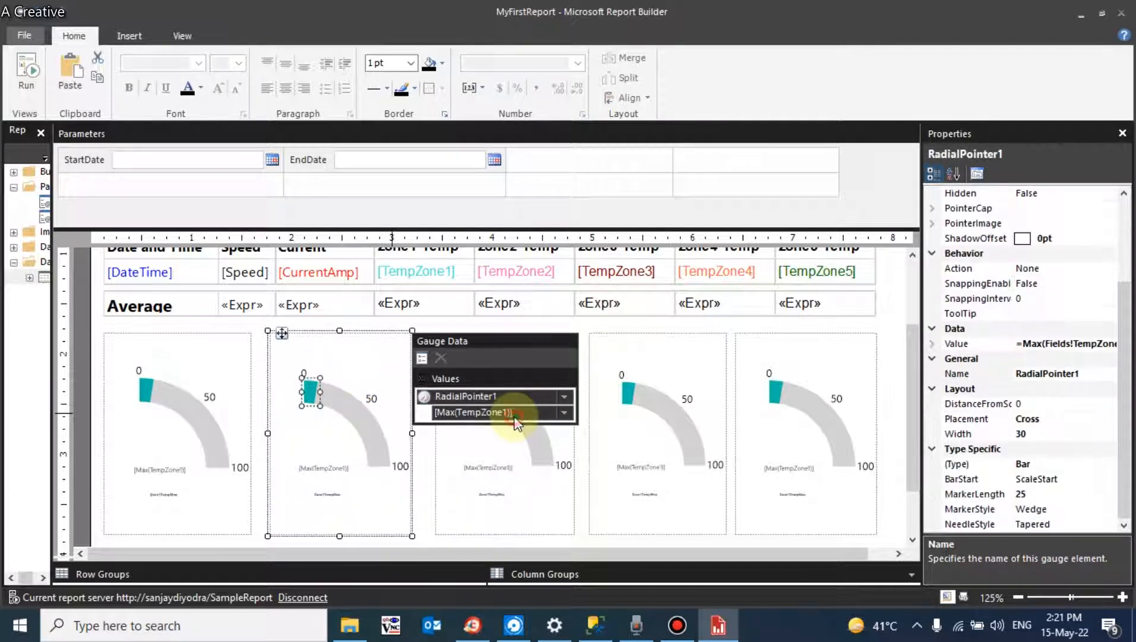
pyautogui.click(563, 411)
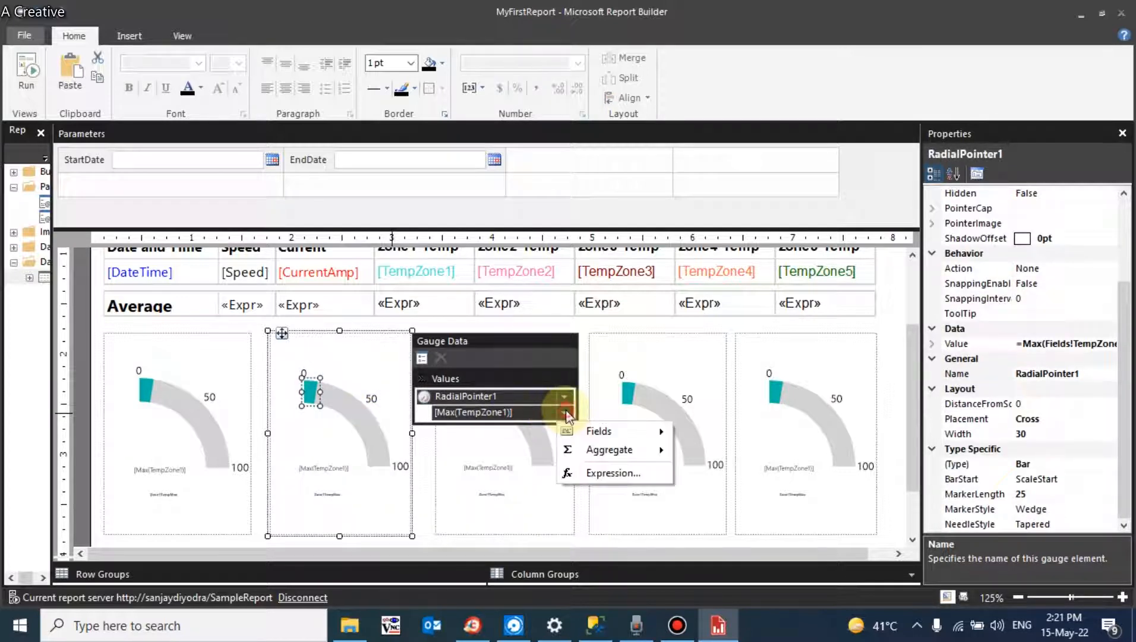
pyautogui.click(632, 437)
pyautogui.click(707, 505)
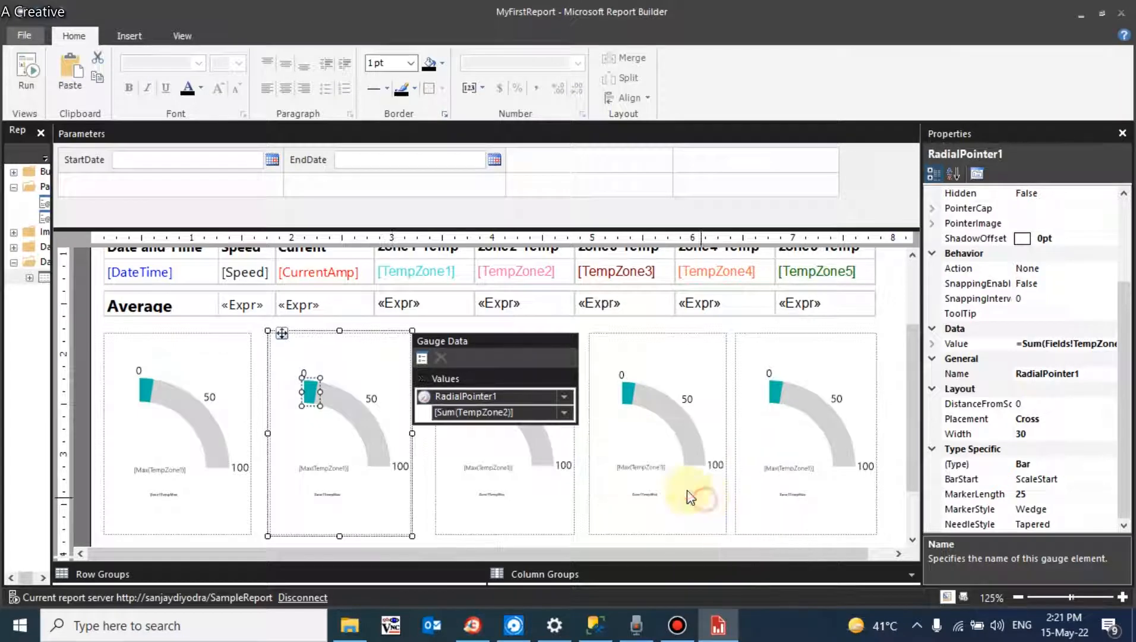
pyautogui.click(564, 412)
pyautogui.click(609, 448)
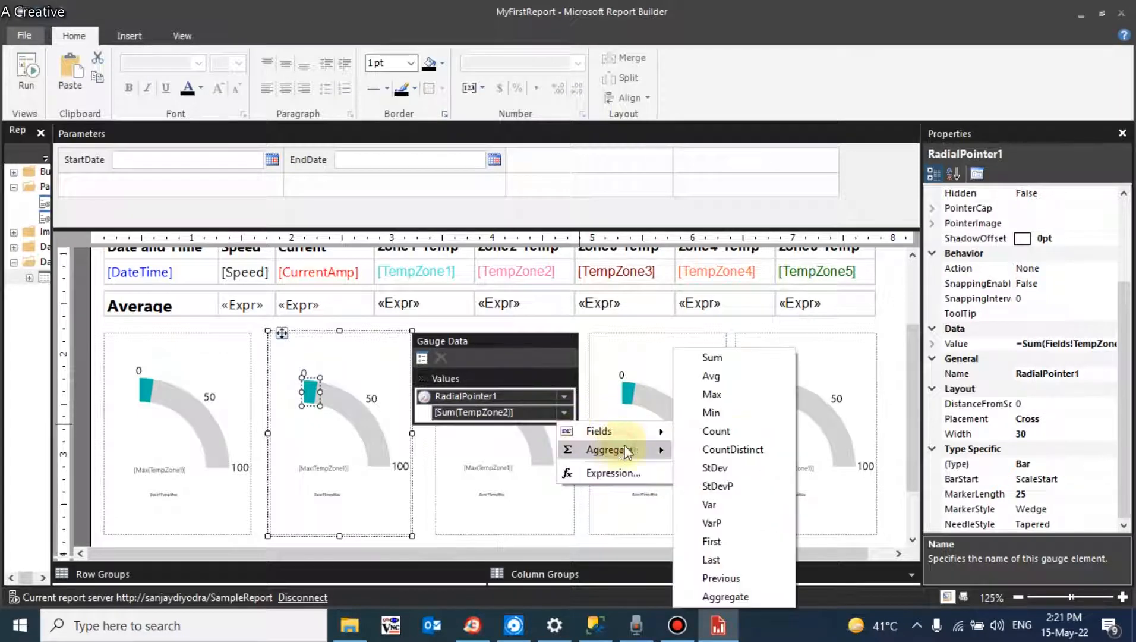
pyautogui.click(732, 395)
# Set the third gauge's pointer value to the TempZone3 field with the Max aggregate.
pyautogui.click(532, 453)
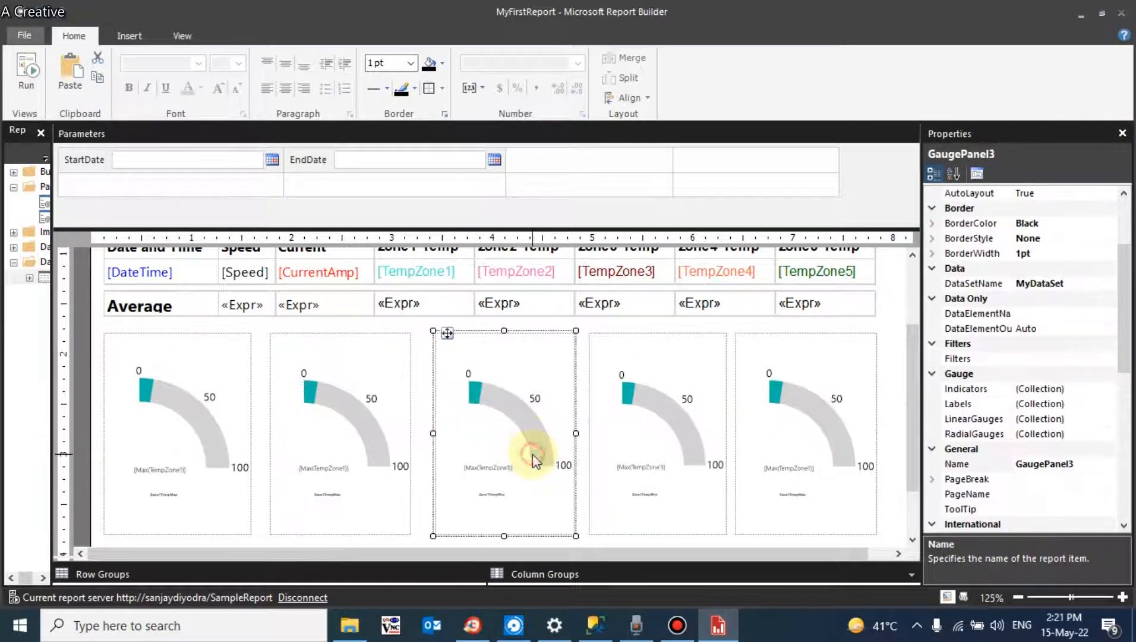
pyautogui.click(532, 446)
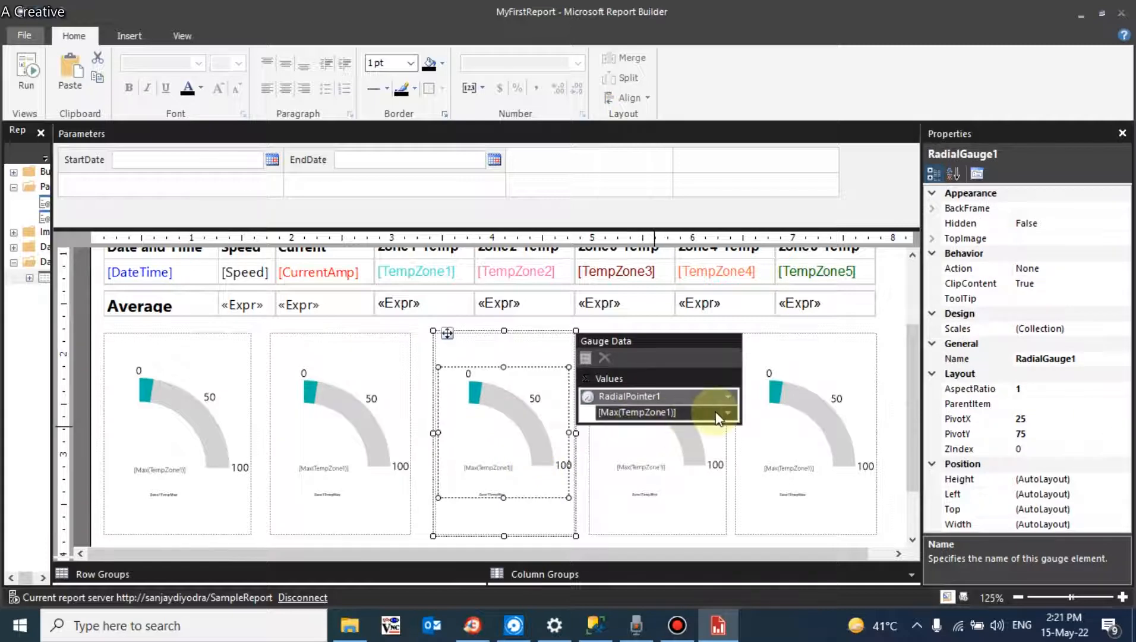
pyautogui.click(530, 417)
pyautogui.click(688, 411)
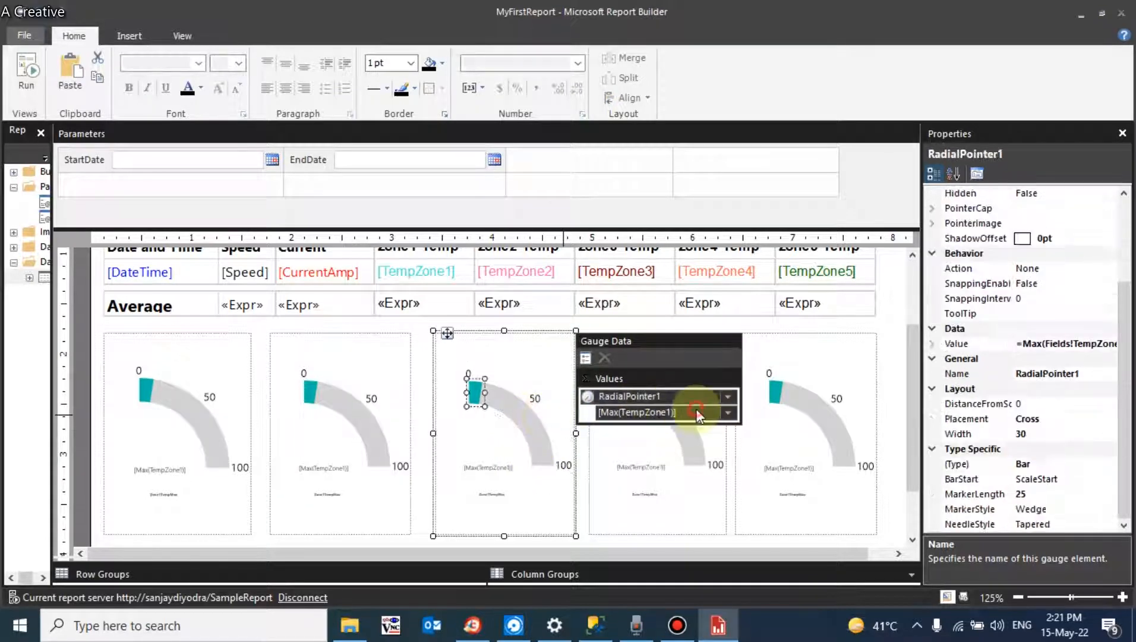
pyautogui.click(728, 412)
pyautogui.moveTo(762, 433)
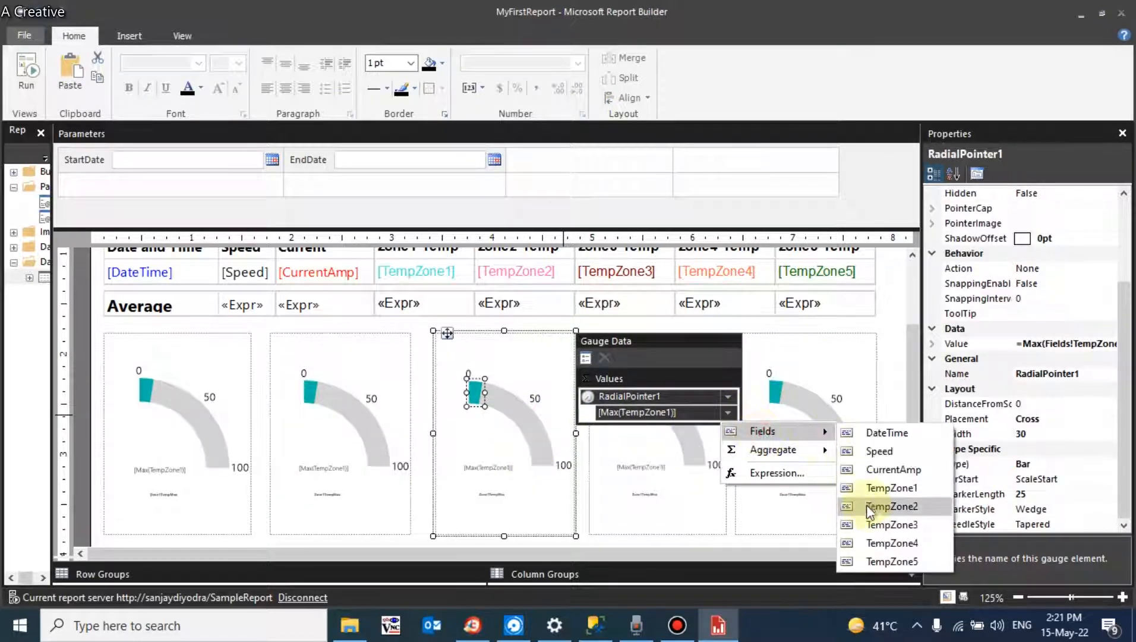
pyautogui.click(867, 521)
pyautogui.click(728, 415)
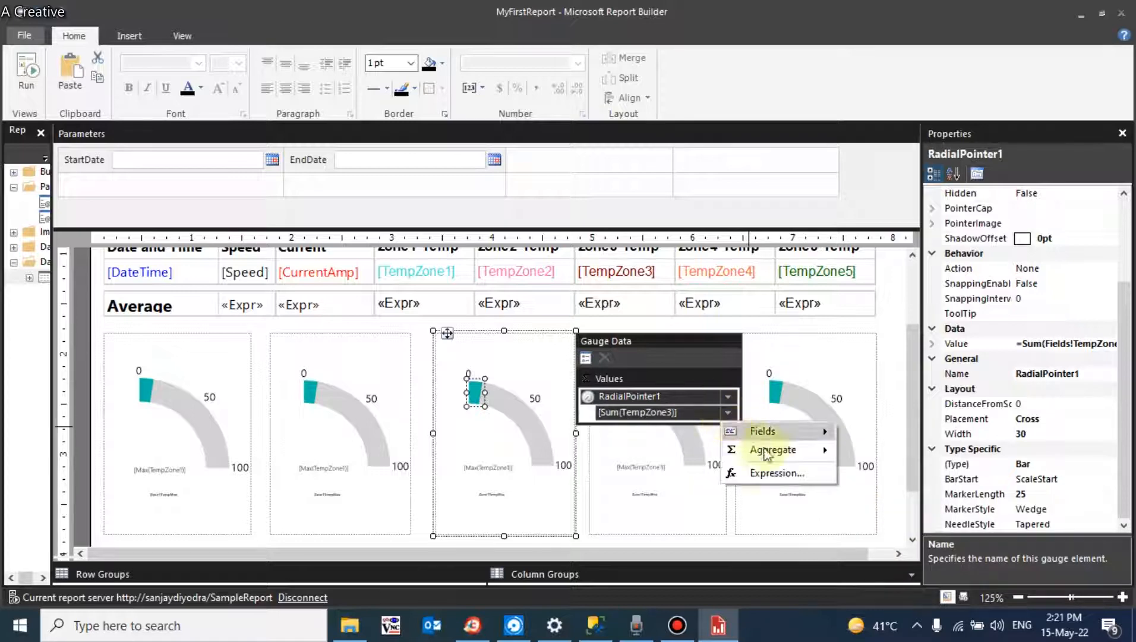
pyautogui.moveTo(776, 450)
pyautogui.click(876, 394)
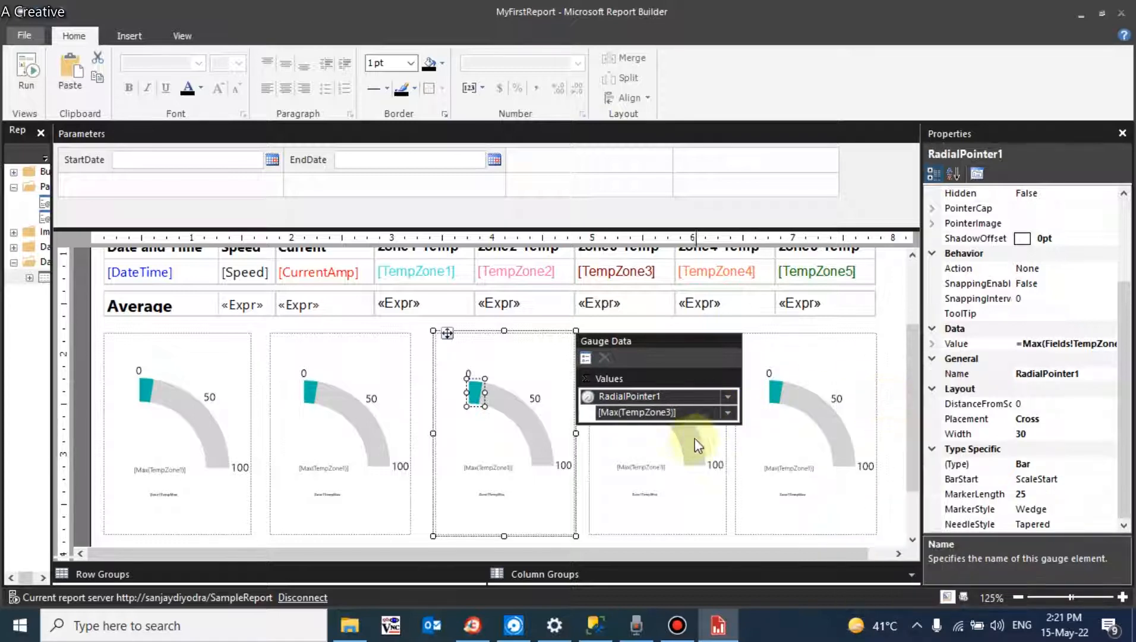
# Set the fourth gauge's pointer value to the TempZone4 field with the Max aggregate.
pyautogui.click(692, 438)
pyautogui.click(683, 439)
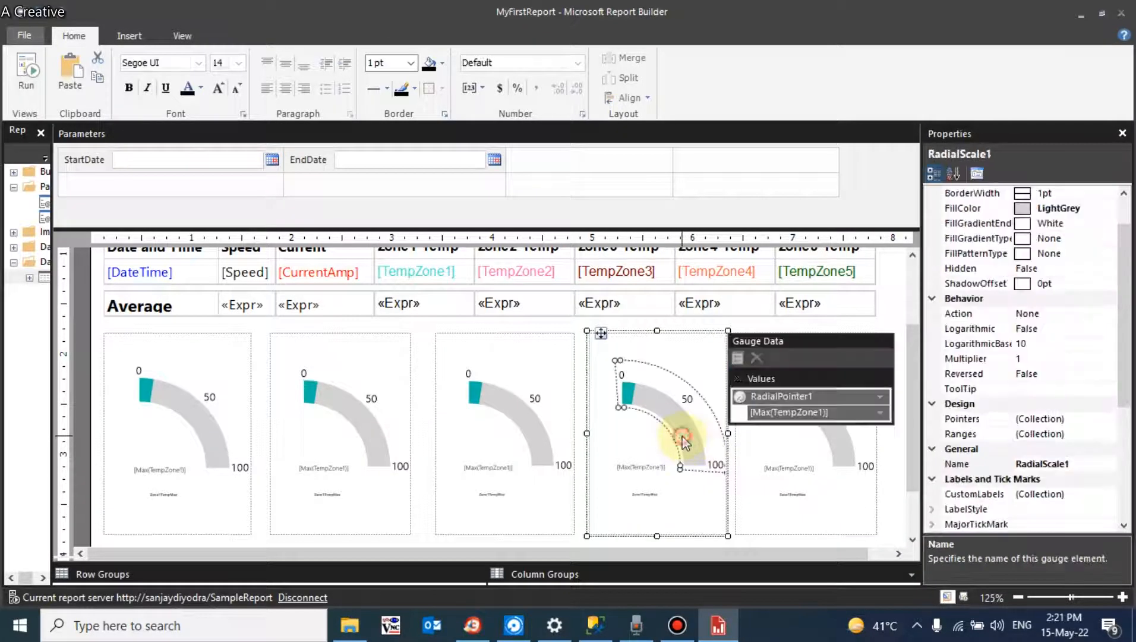
pyautogui.click(879, 412)
pyautogui.moveTo(919, 454)
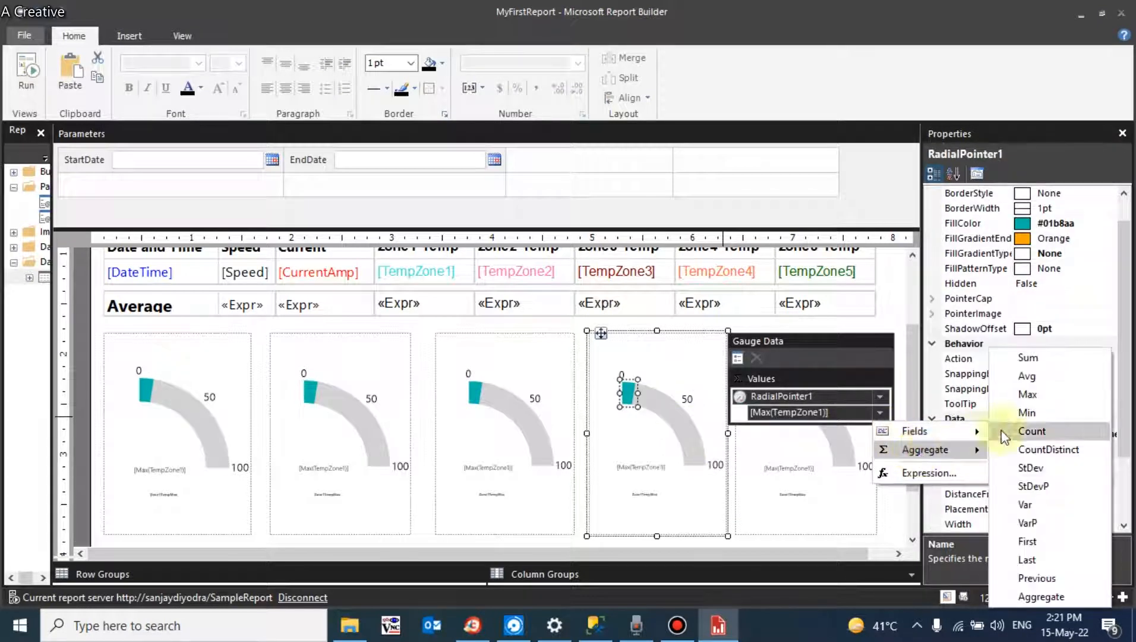
pyautogui.moveTo(961, 442)
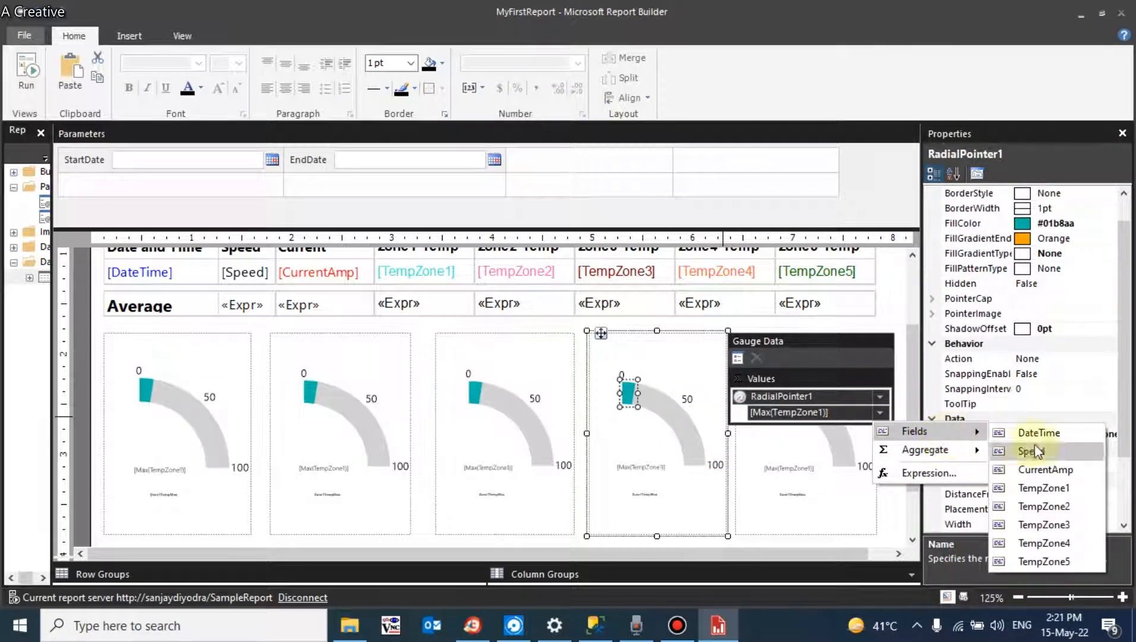
pyautogui.click(1019, 543)
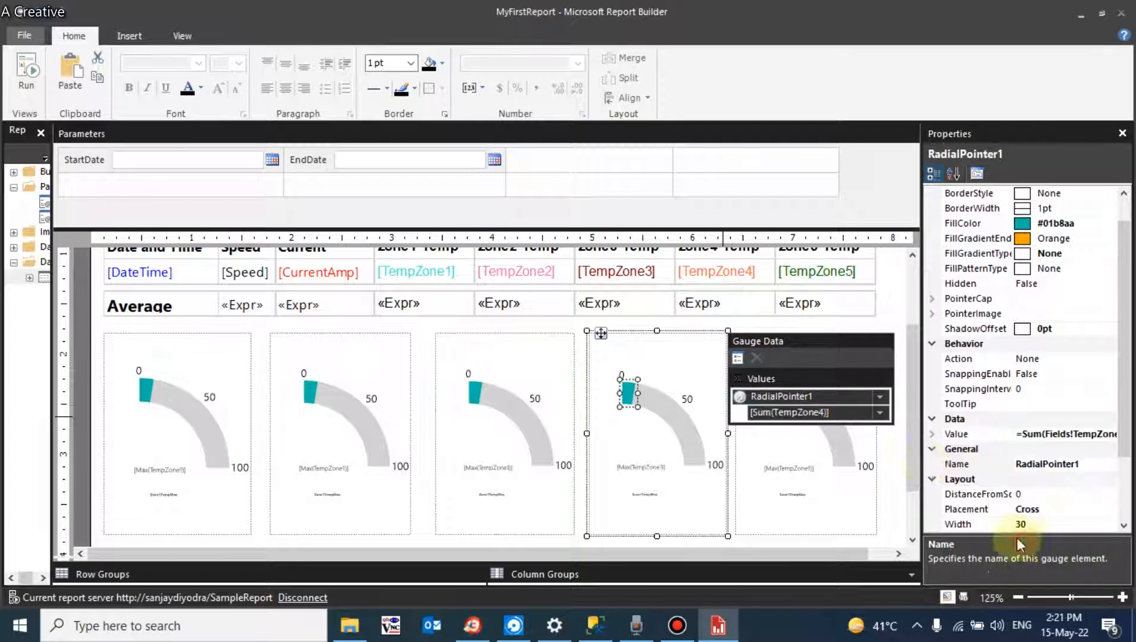
pyautogui.click(879, 412)
pyautogui.moveTo(929, 441)
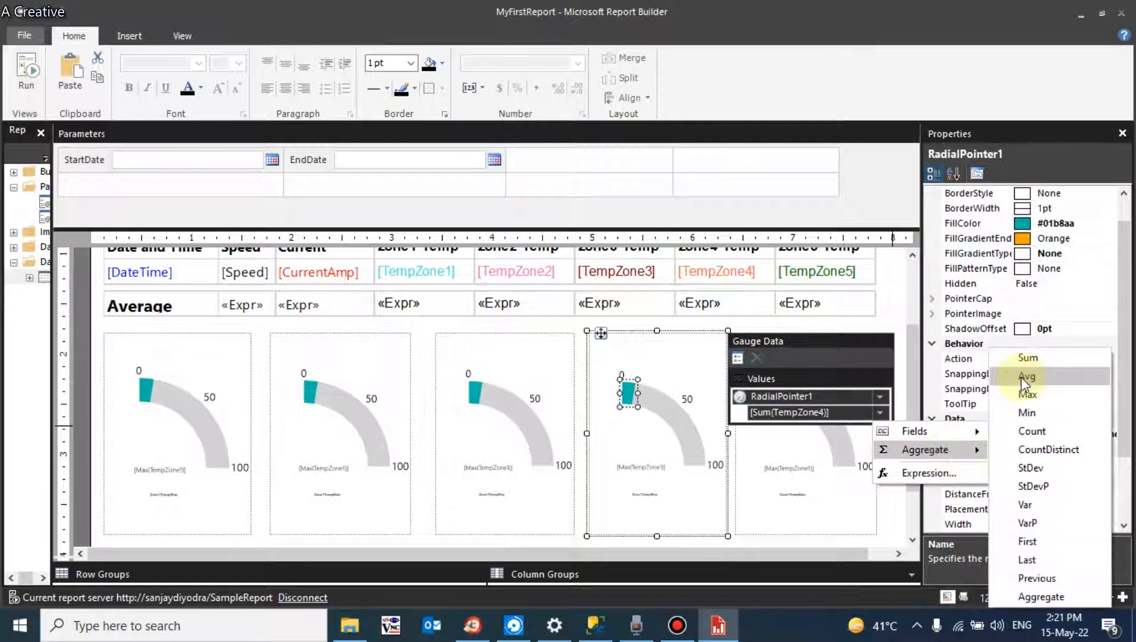
pyautogui.click(1021, 392)
# Edit the fifth gauge's pointer value expression to use the maximum of the TempZone5 field.
pyautogui.click(837, 454)
pyautogui.click(836, 439)
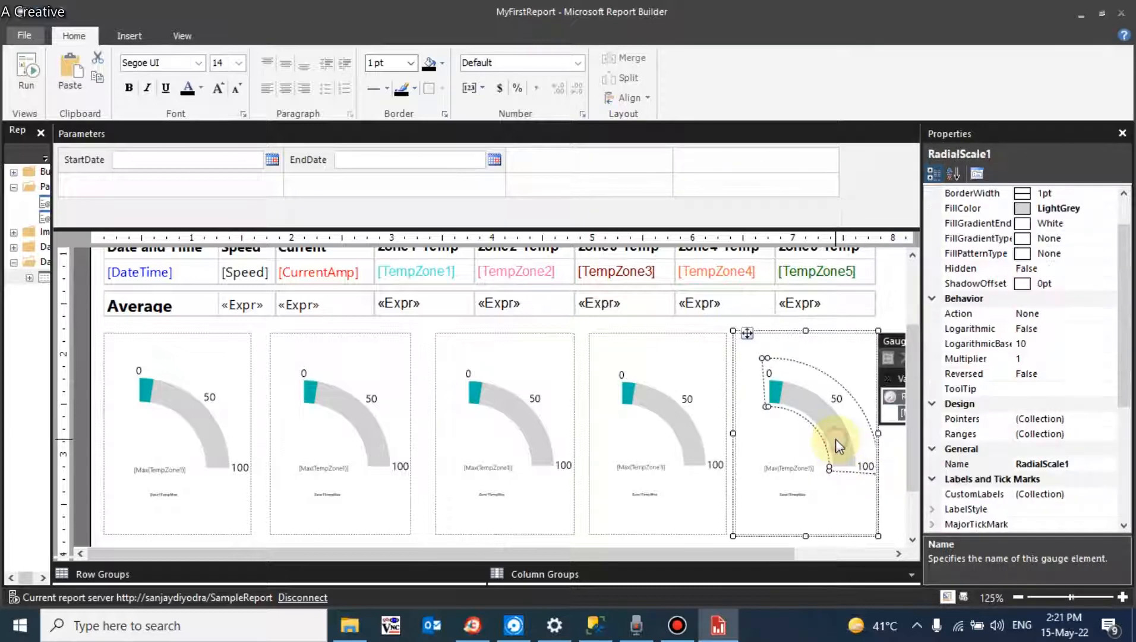
pyautogui.click(836, 439)
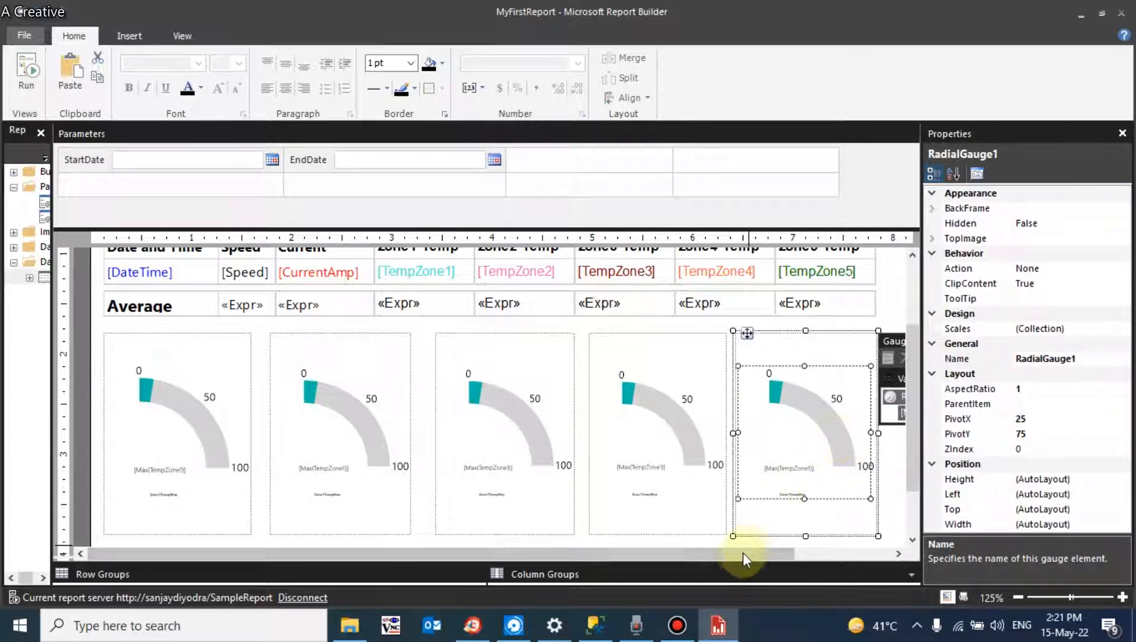
pyautogui.moveTo(761, 553); pyautogui.dragTo(859, 553)
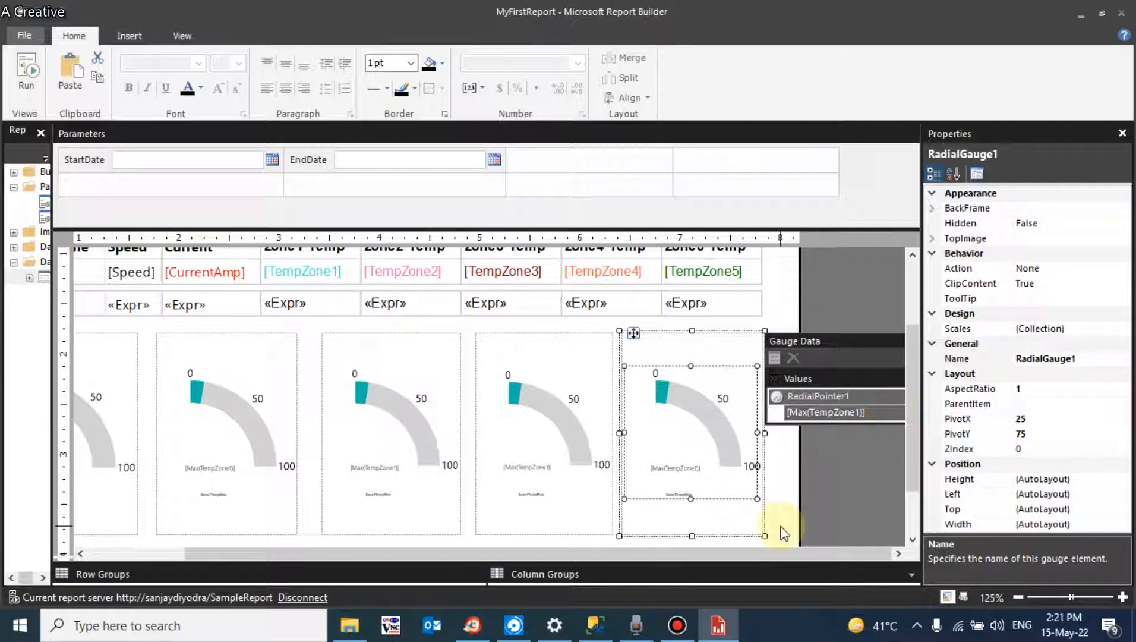
pyautogui.click(904, 413)
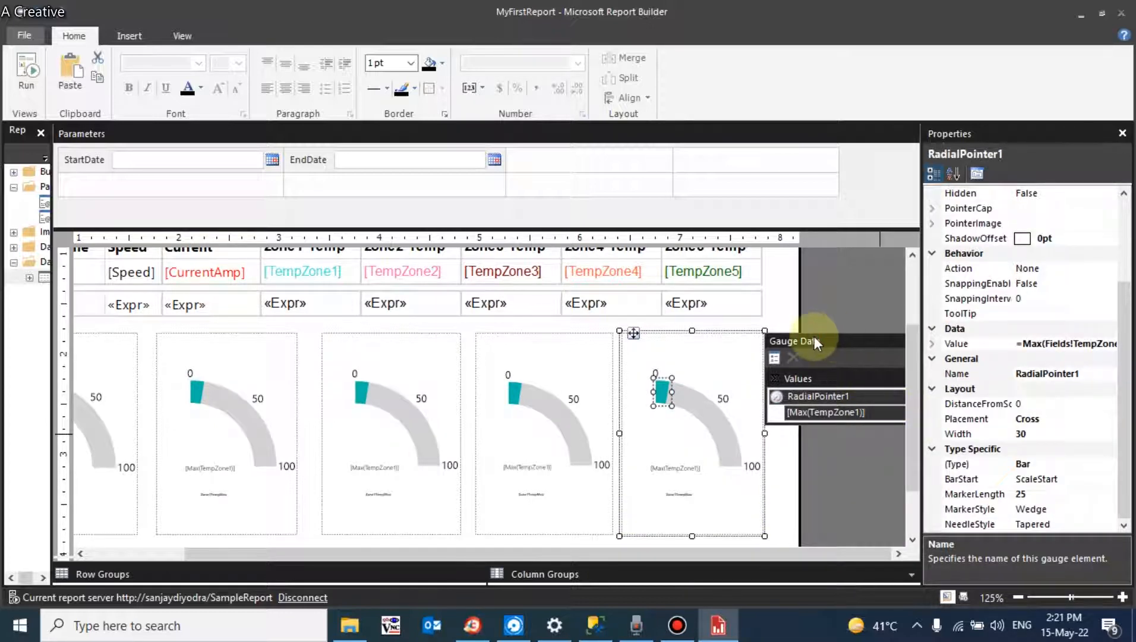
pyautogui.click(647, 390)
pyautogui.click(677, 396)
pyautogui.click(678, 396)
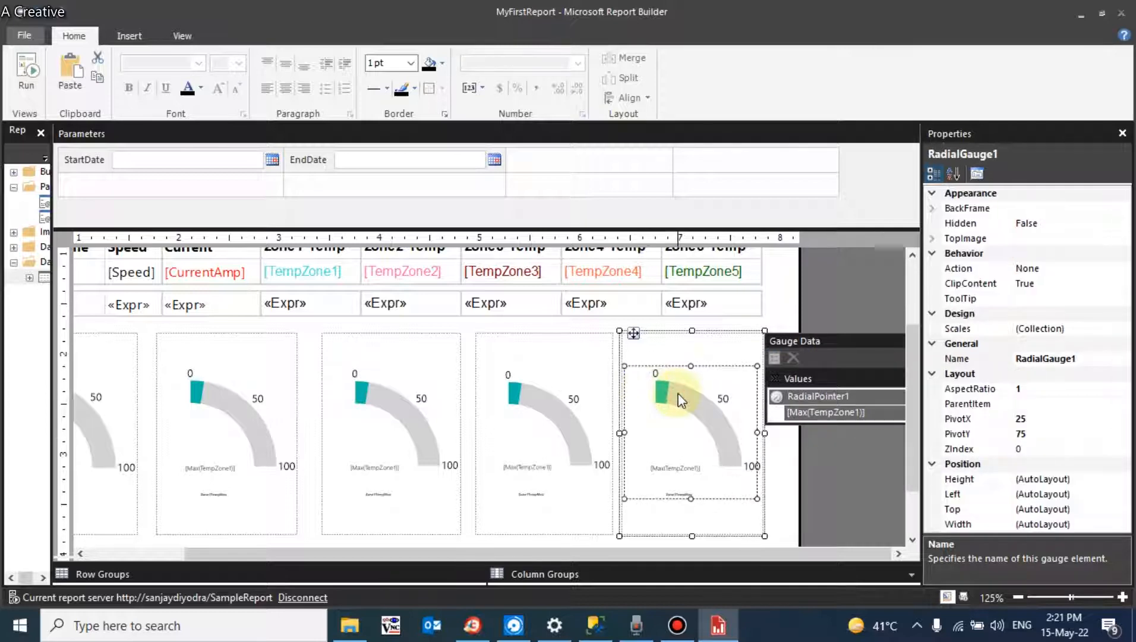
pyautogui.click(686, 406)
pyautogui.click(846, 413)
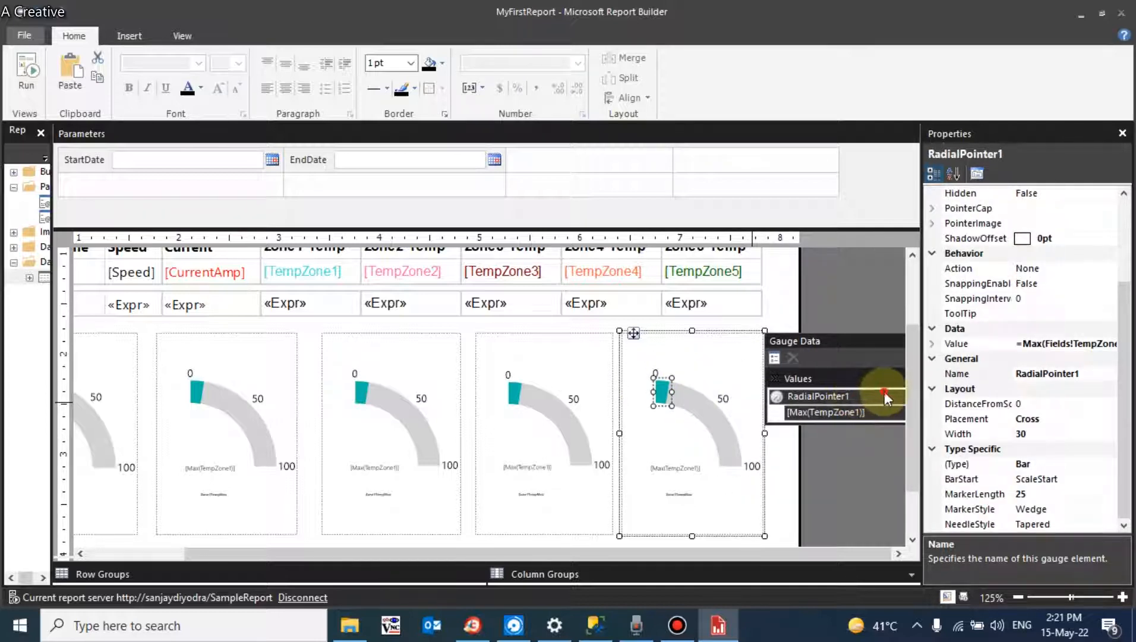
pyautogui.click(1081, 343)
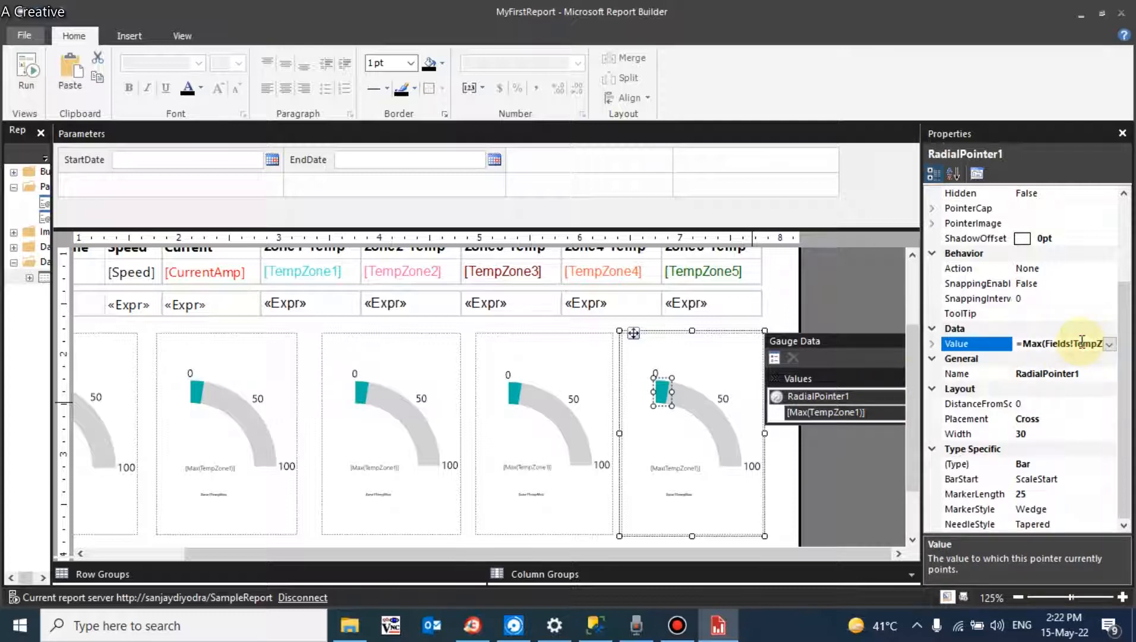
pyautogui.moveTo(1082, 343); pyautogui.dragTo(1091, 339)
pyautogui.click(1071, 343)
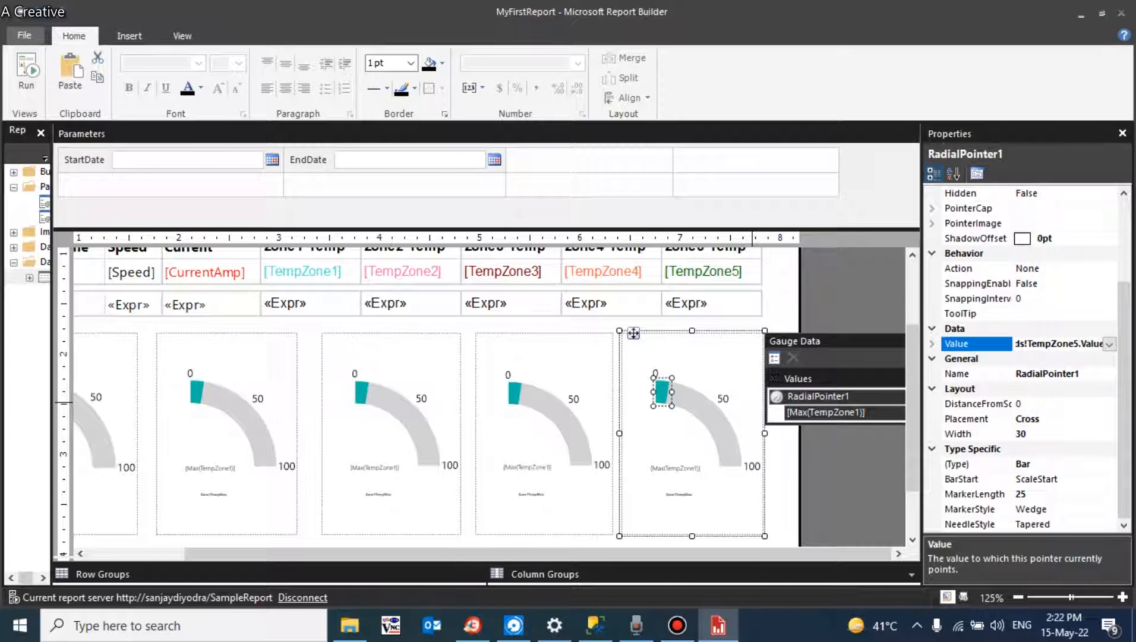
pyautogui.click(669, 465)
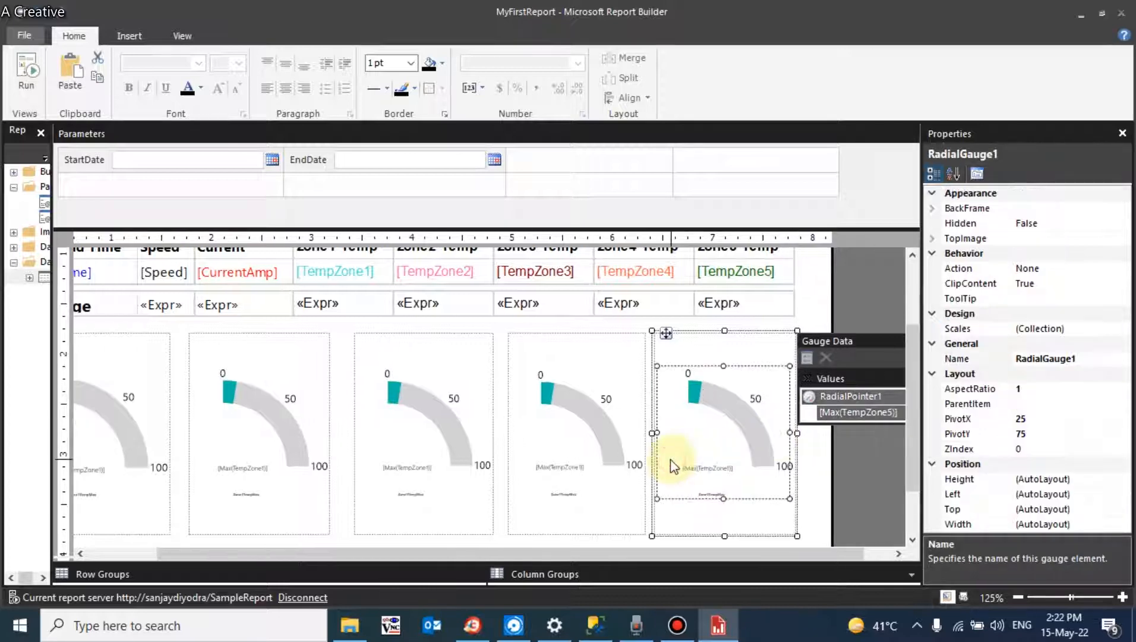
# Set the fifth gauge's value label text to =Max(Fields!TempZone5.Value).
pyautogui.click(707, 471)
pyautogui.click(756, 431)
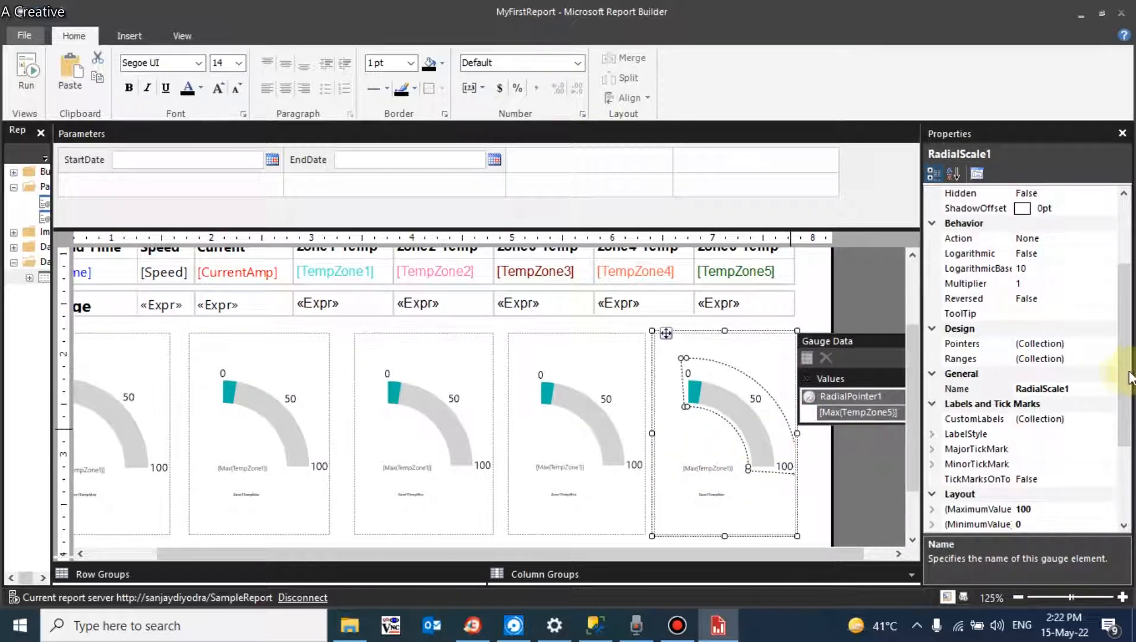
pyautogui.moveTo(1124, 376); pyautogui.dragTo(1127, 512)
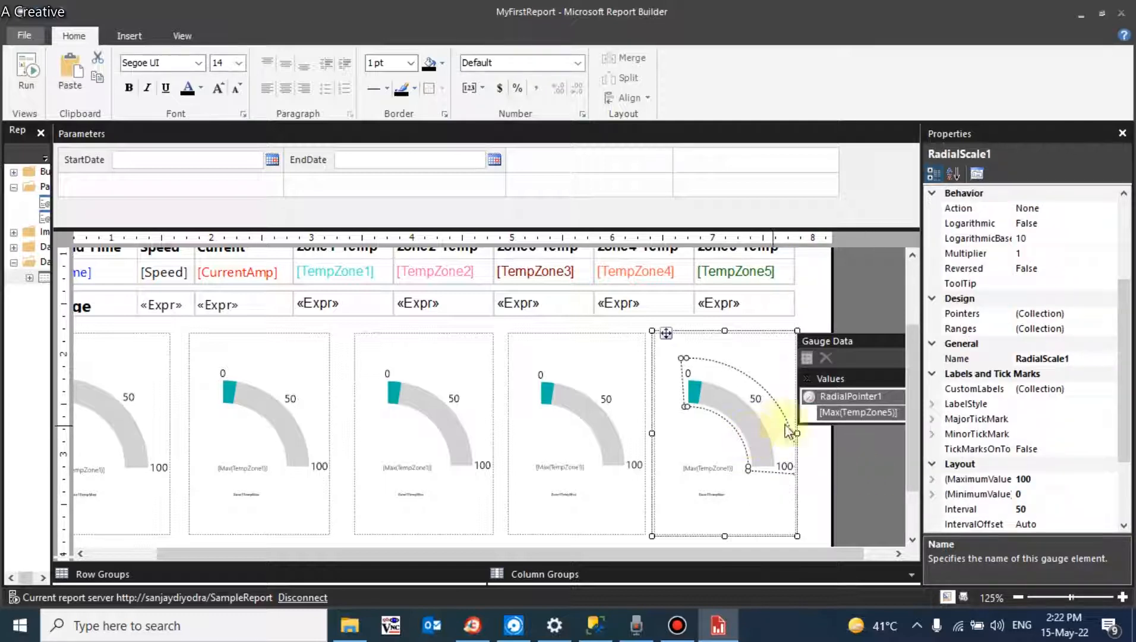
pyautogui.click(843, 414)
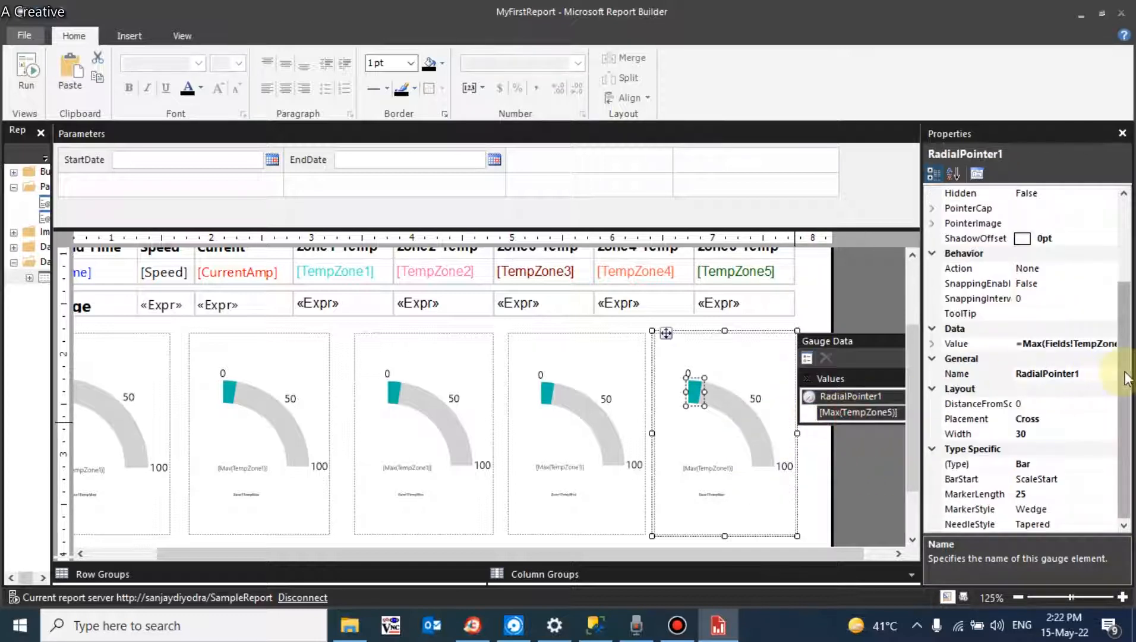
pyautogui.scroll(3, 1127, 377)
pyautogui.scroll(-3, 1129, 404)
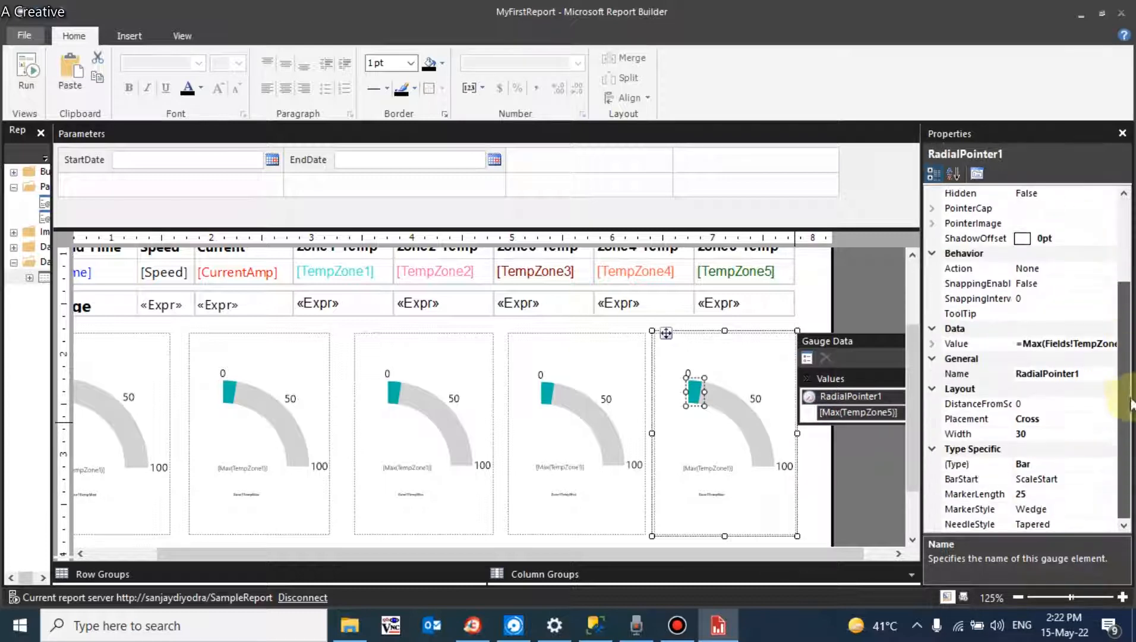
pyautogui.click(1081, 357)
pyautogui.click(718, 460)
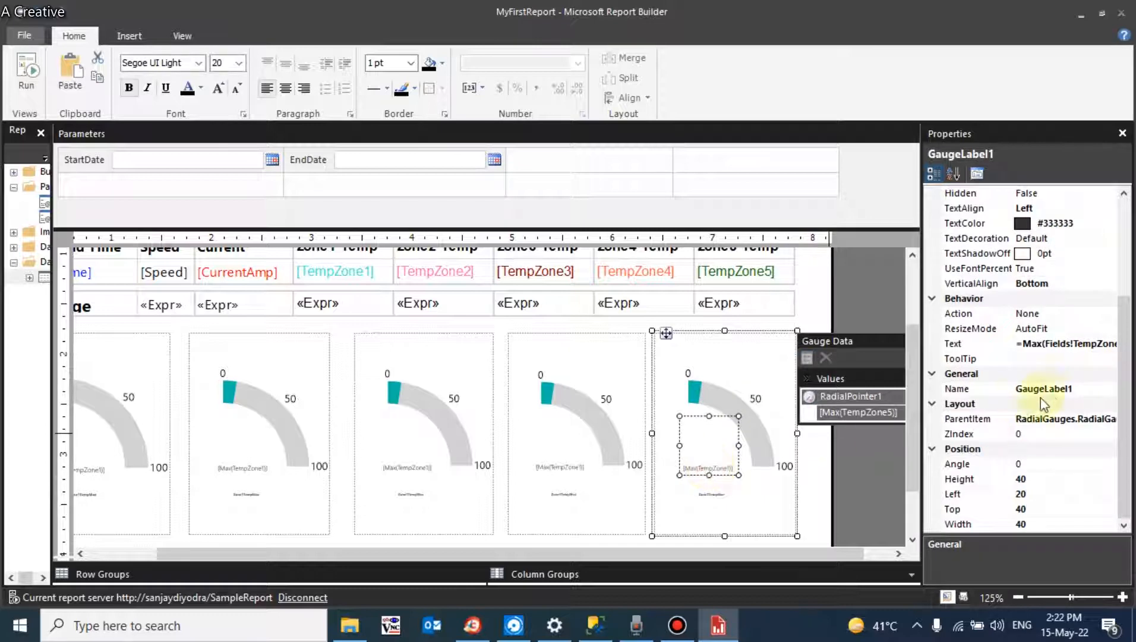
pyautogui.click(1090, 344)
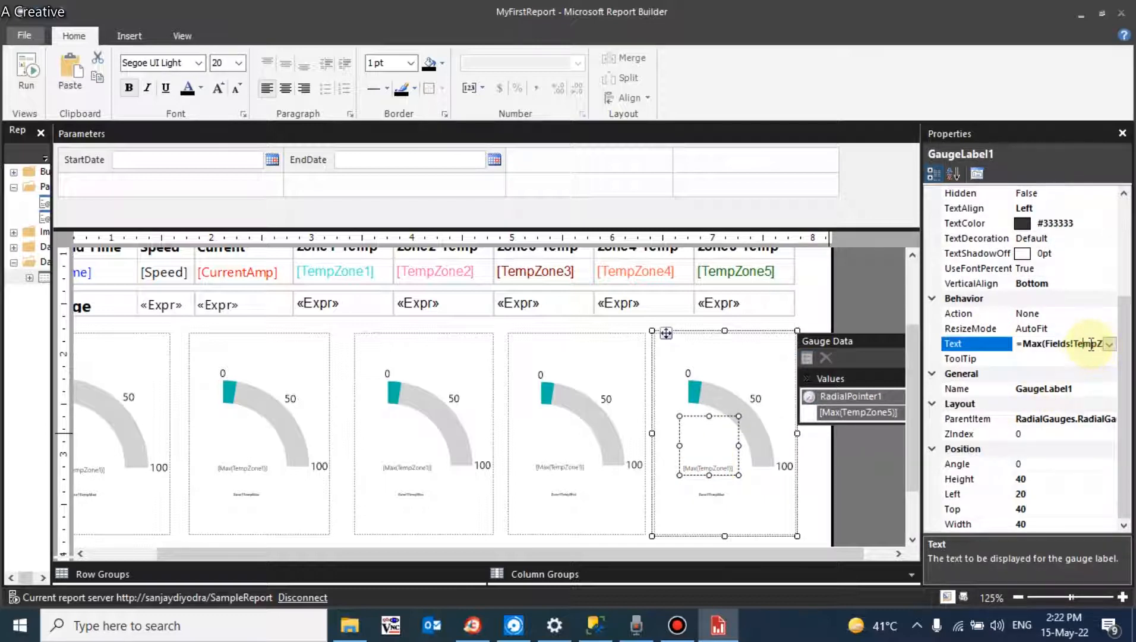
pyautogui.press('Right')
pyautogui.press('Right')
pyautogui.press('Right')
pyautogui.press('Right')
pyautogui.press('BackSpace')
pyautogui.write('5')
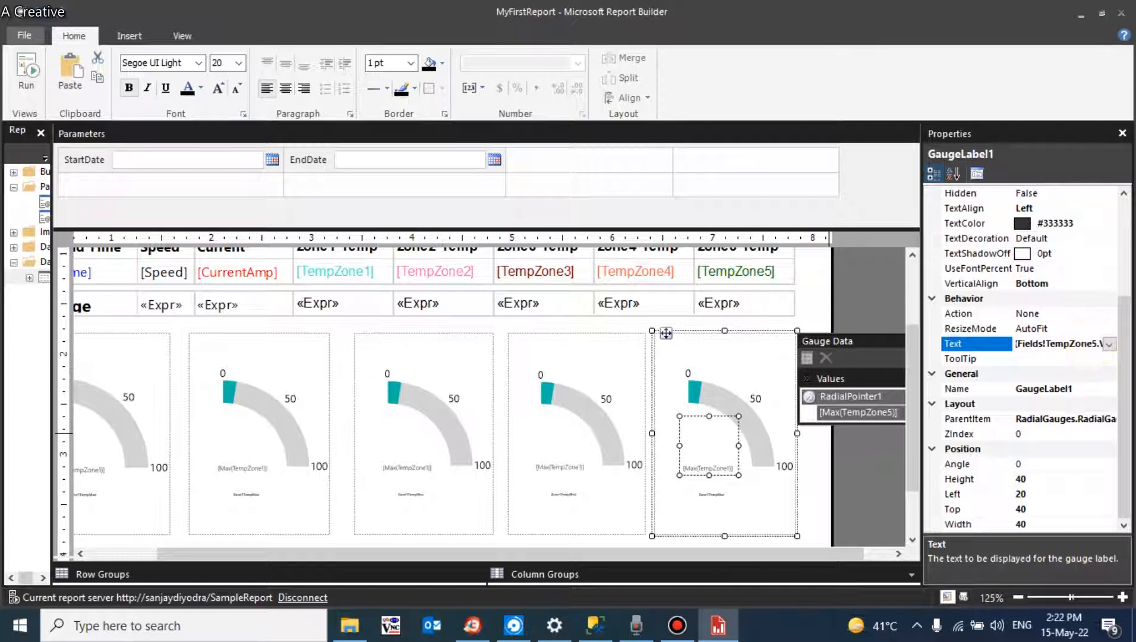
# Change the fourth gauge's value label expression to the maximum of the TempZone4 field.
pyautogui.click(603, 437)
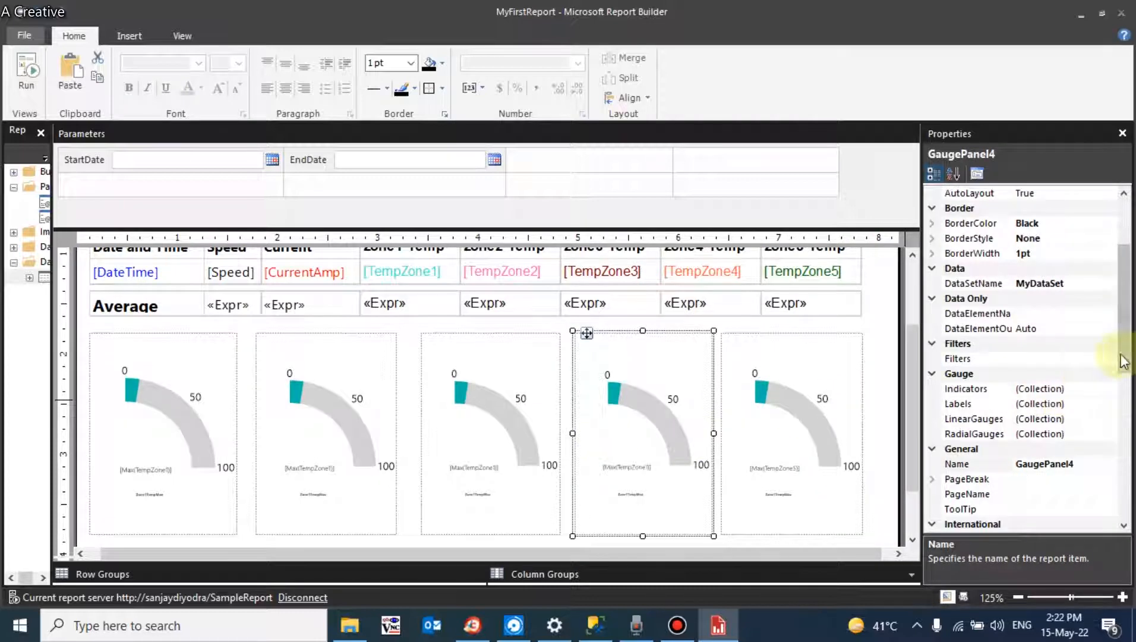
pyautogui.click(612, 462)
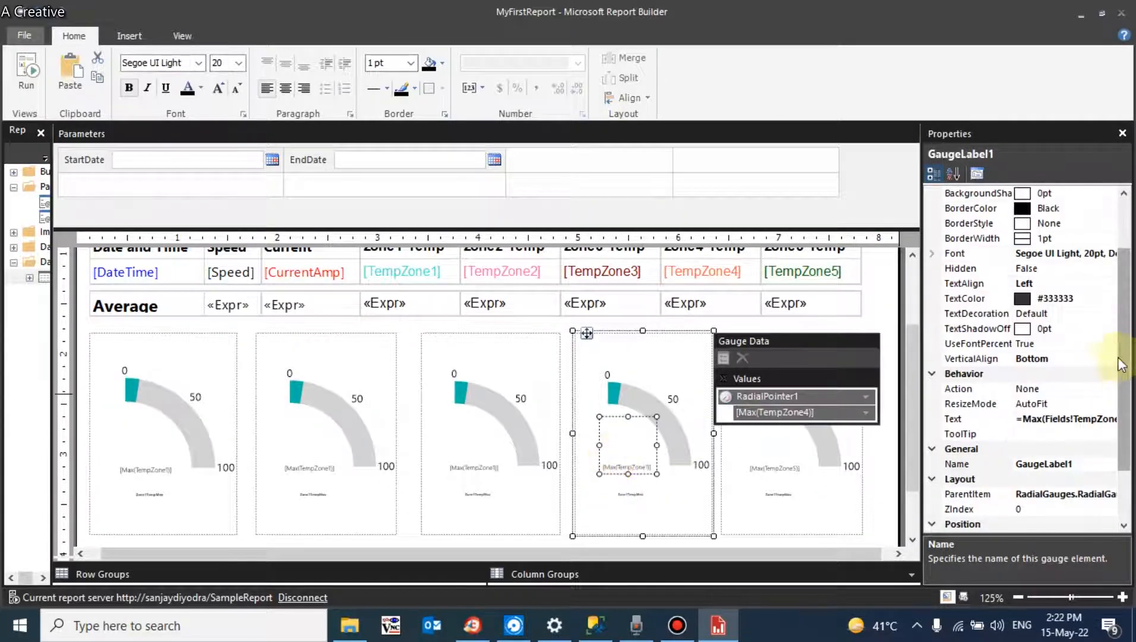
pyautogui.click(1080, 419)
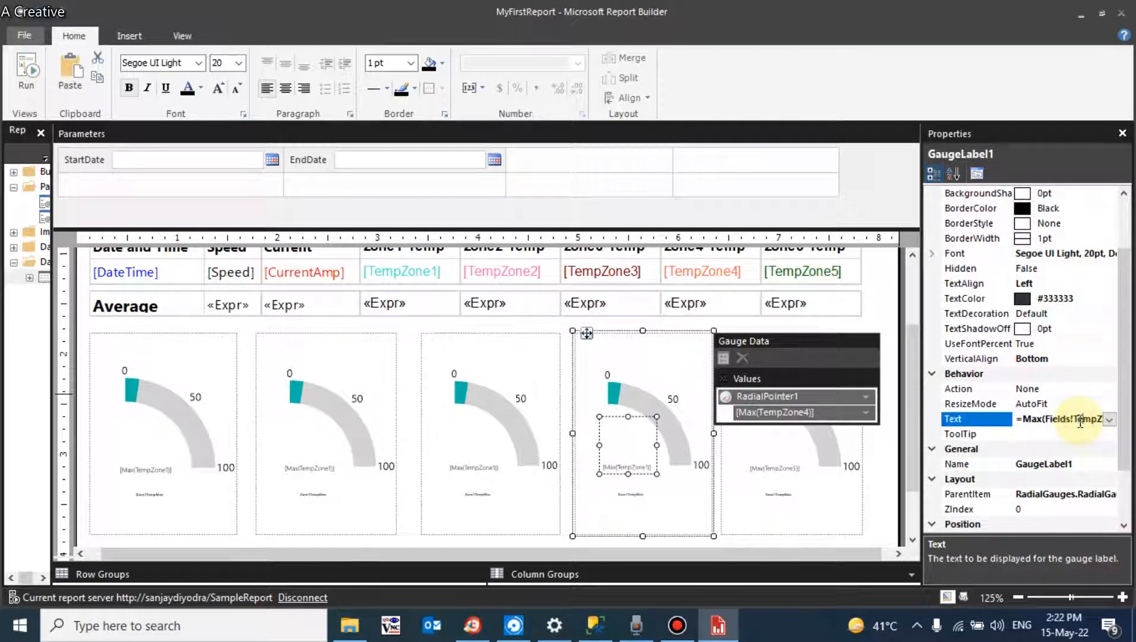
pyautogui.press('Right')
pyautogui.press('Right')
pyautogui.press('Right')
pyautogui.write('4')
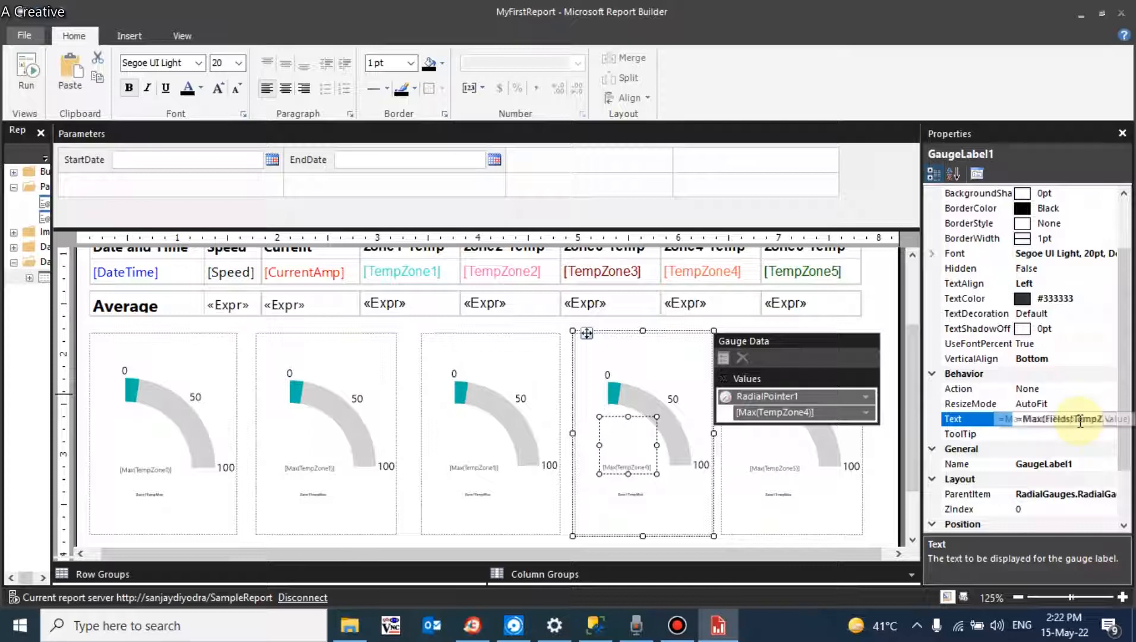
# Set the third gauge's value label text to =Max(Fields!TempZone3.Value).
pyautogui.click(515, 460)
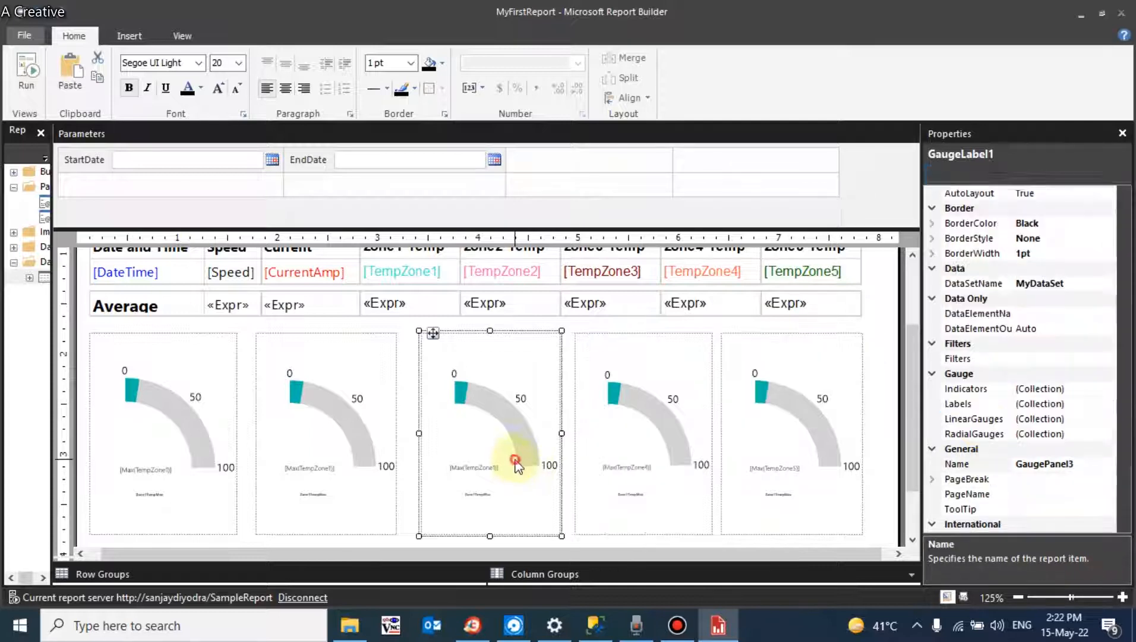
pyautogui.click(479, 463)
pyautogui.click(1078, 416)
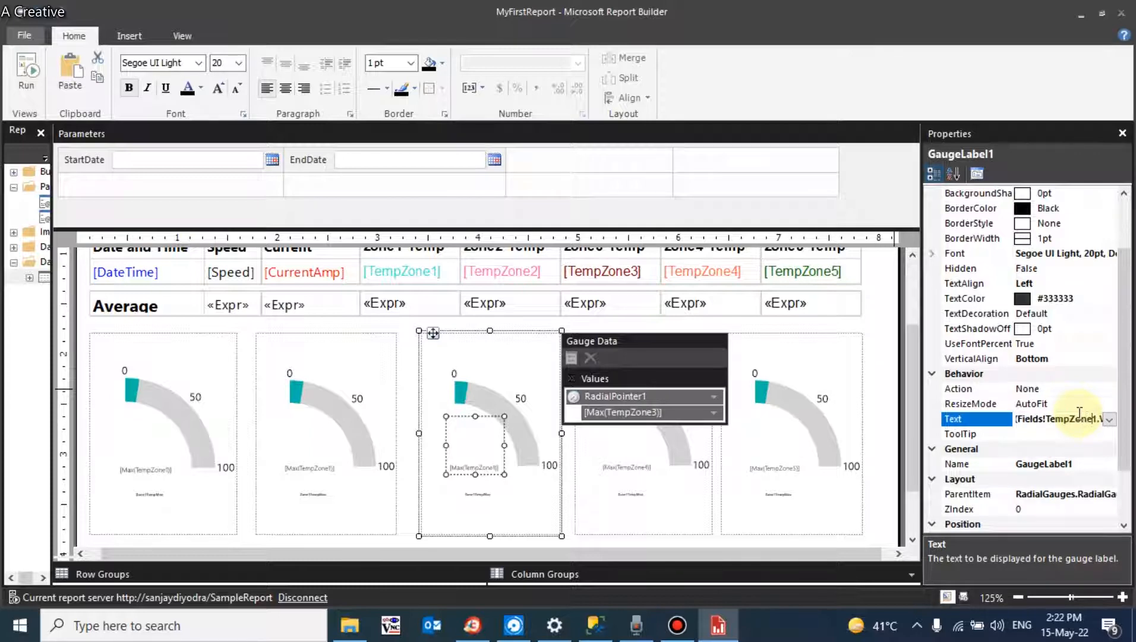
pyautogui.write('3')
pyautogui.press('Return')
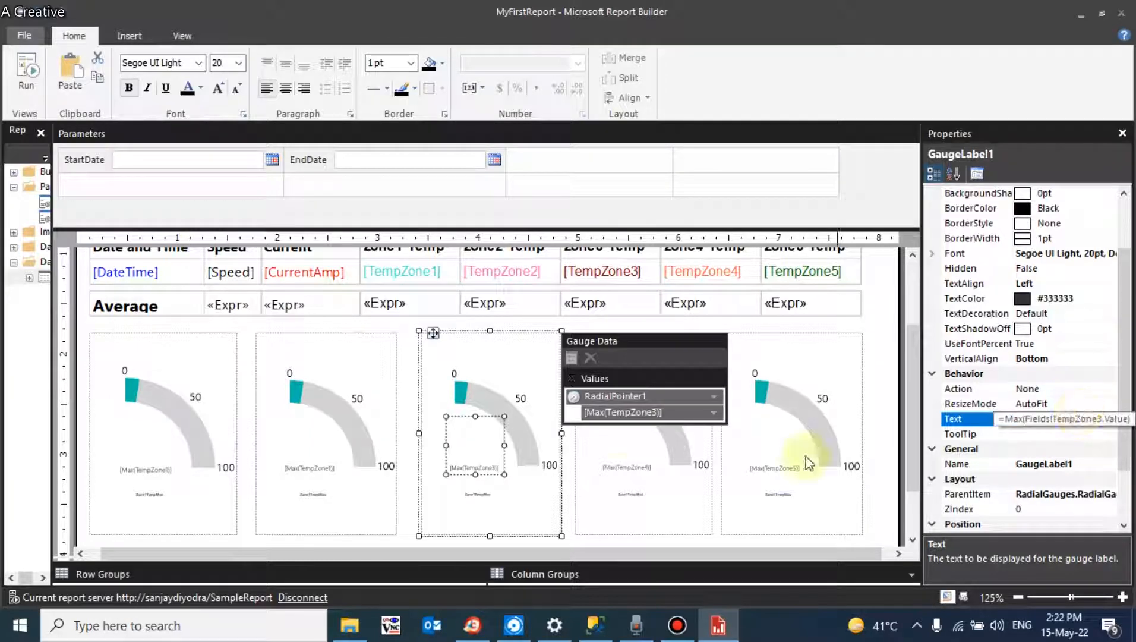
# Set the second gauge's value label text to =Max(Fields!TempZone2.Value).
pyautogui.click(303, 467)
pyautogui.click(305, 469)
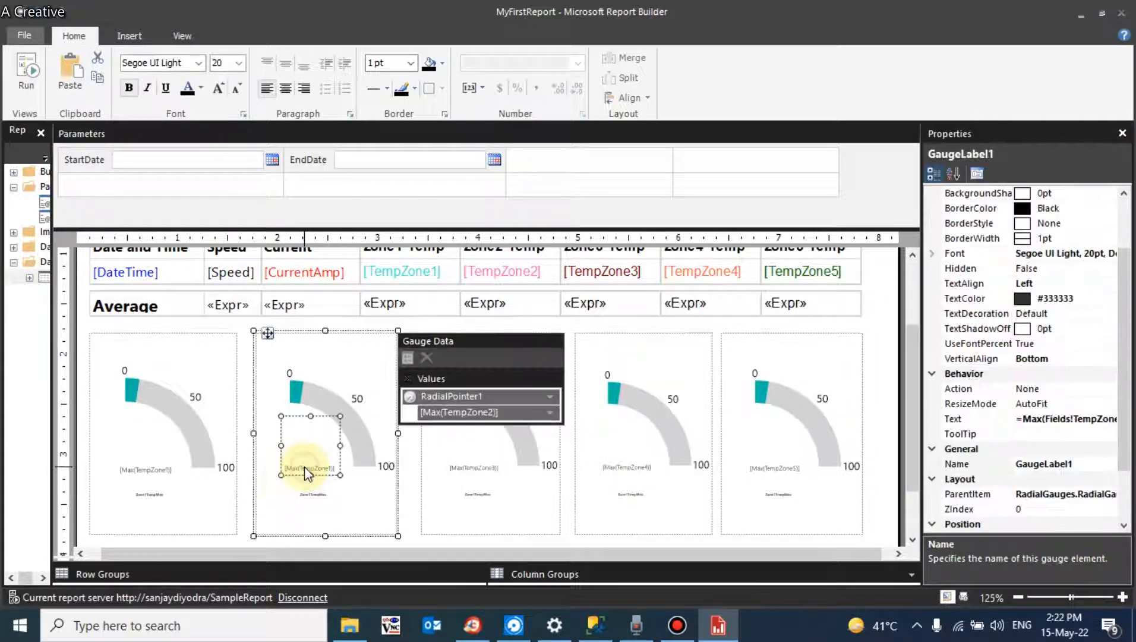
pyautogui.click(1089, 420)
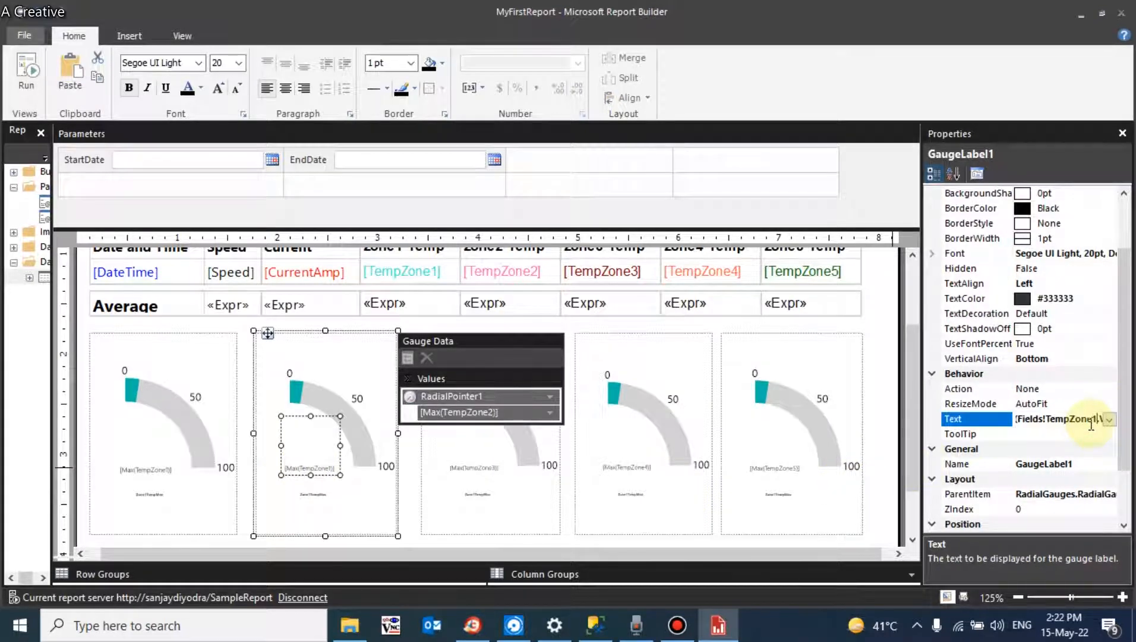
pyautogui.write('2')
pyautogui.press('Return')
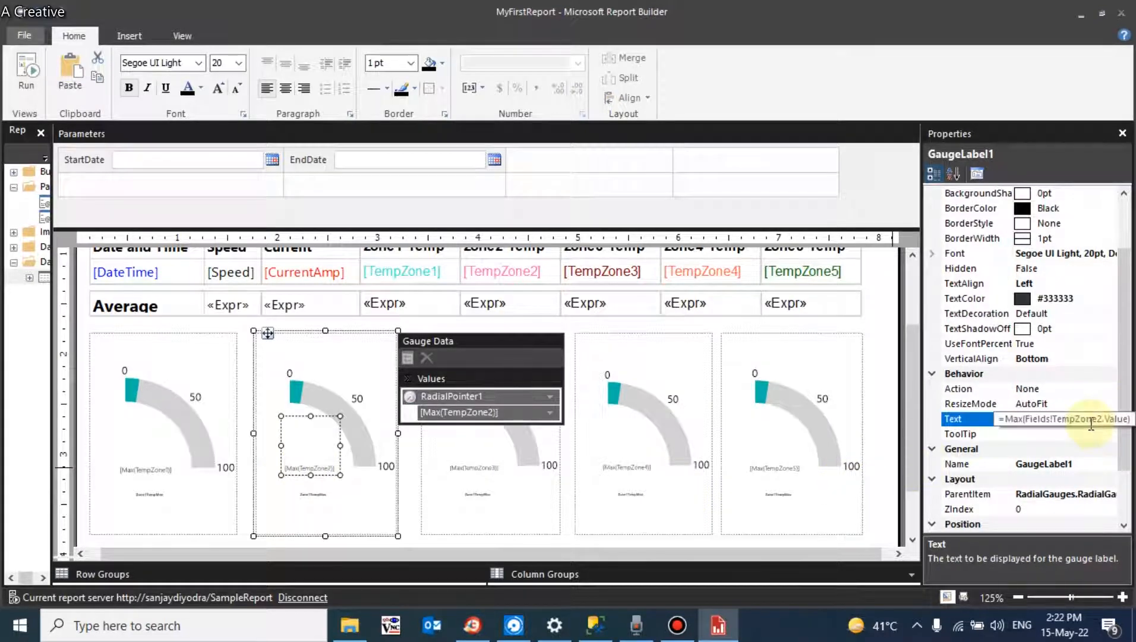
# Change the caption label beneath the second gauge to Zone2TempMax.
pyautogui.click(316, 497)
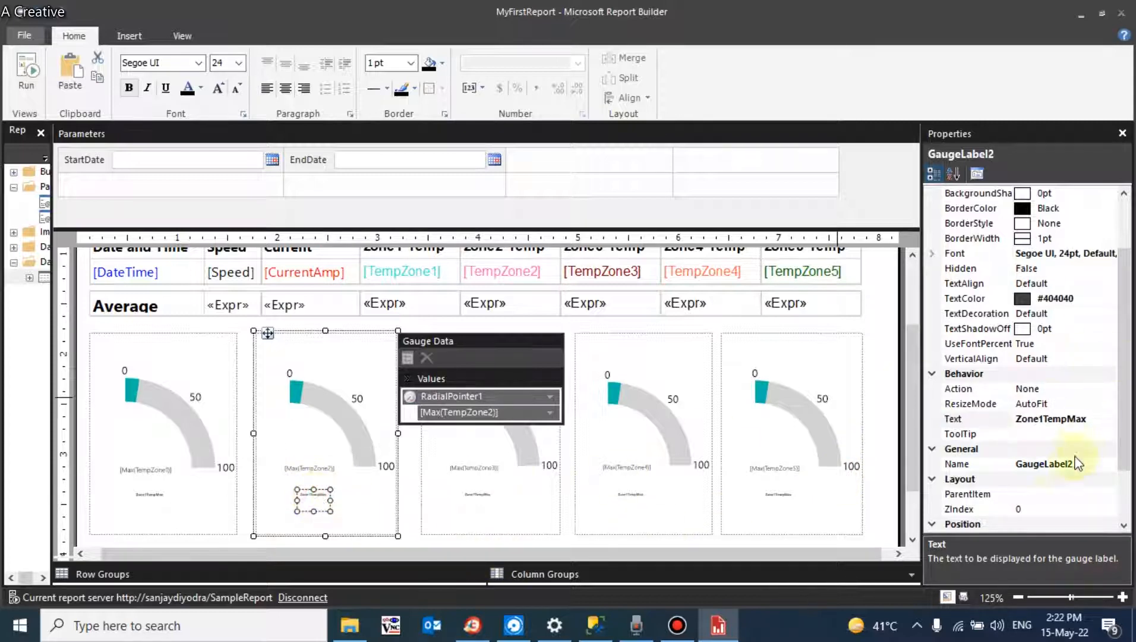
pyautogui.click(1097, 420)
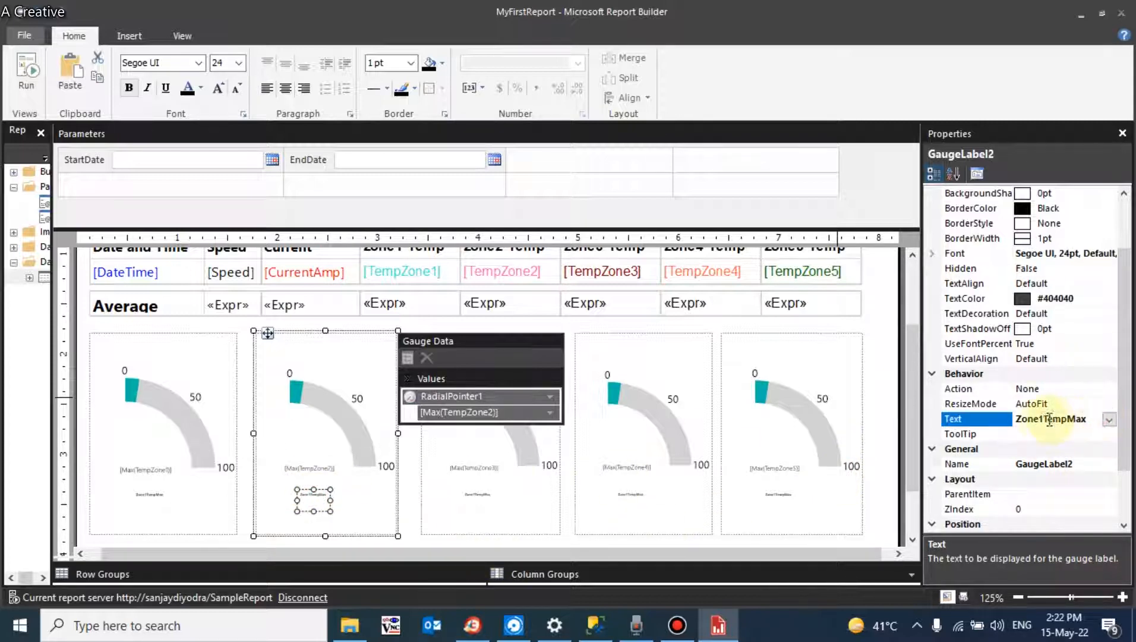
pyautogui.press('BackSpace')
pyautogui.write('2')
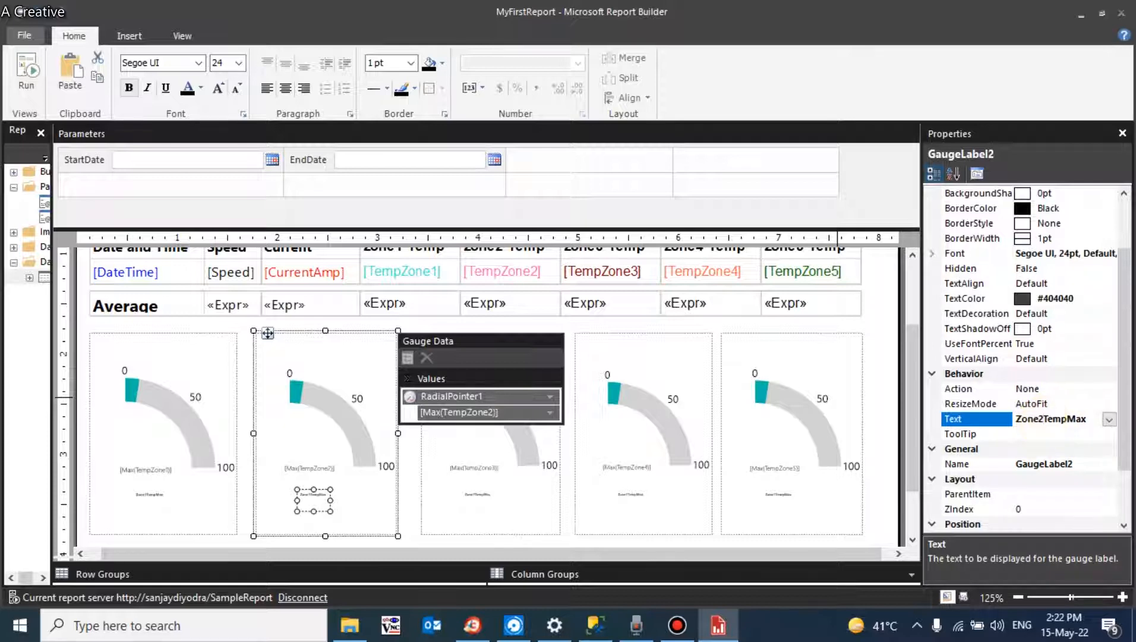
# Change the caption label beneath the third gauge to Zone3TempMax.
pyautogui.click(474, 500)
pyautogui.click(487, 498)
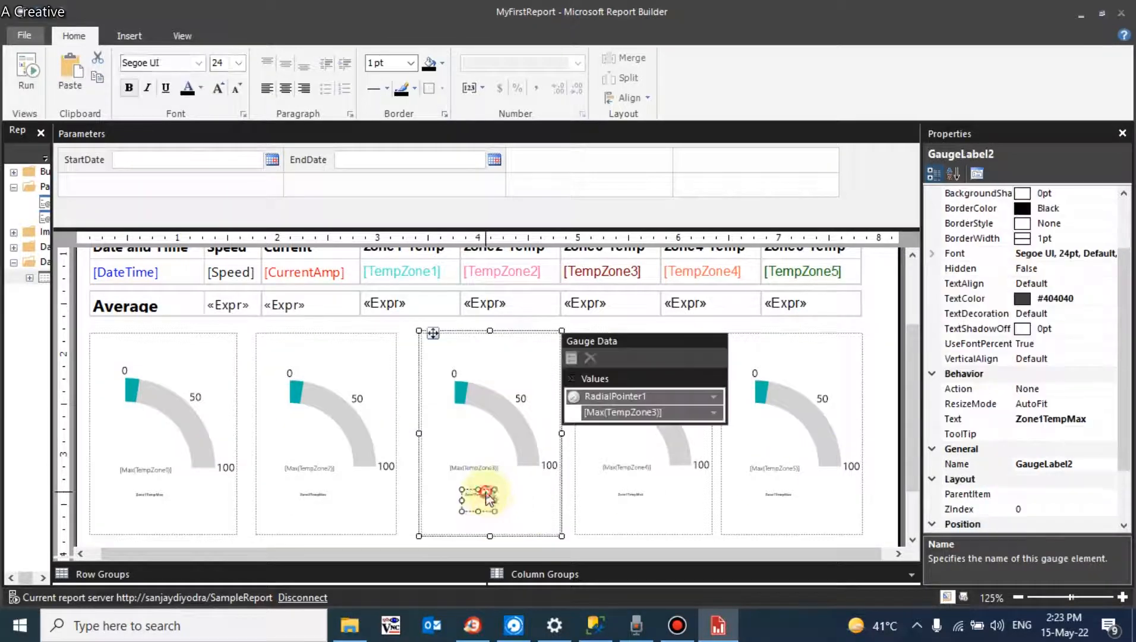
pyautogui.click(1081, 416)
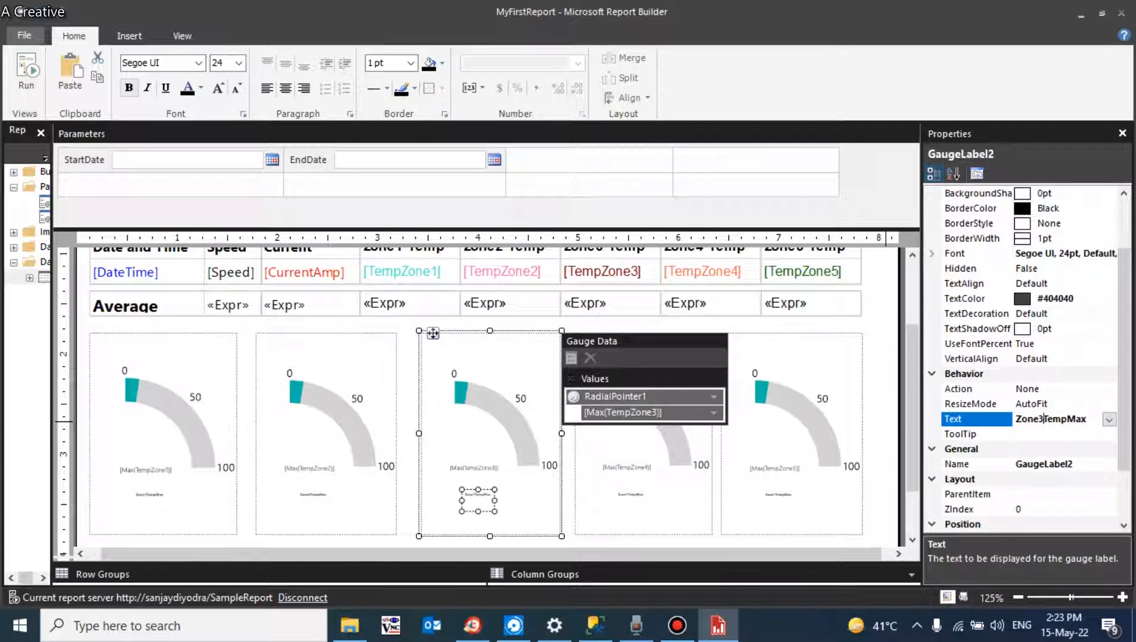
pyautogui.write('3')
# Change the caption label beneath the fourth gauge to Zone4TempMax and recheck the third gauge's caption text.
pyautogui.click(631, 497)
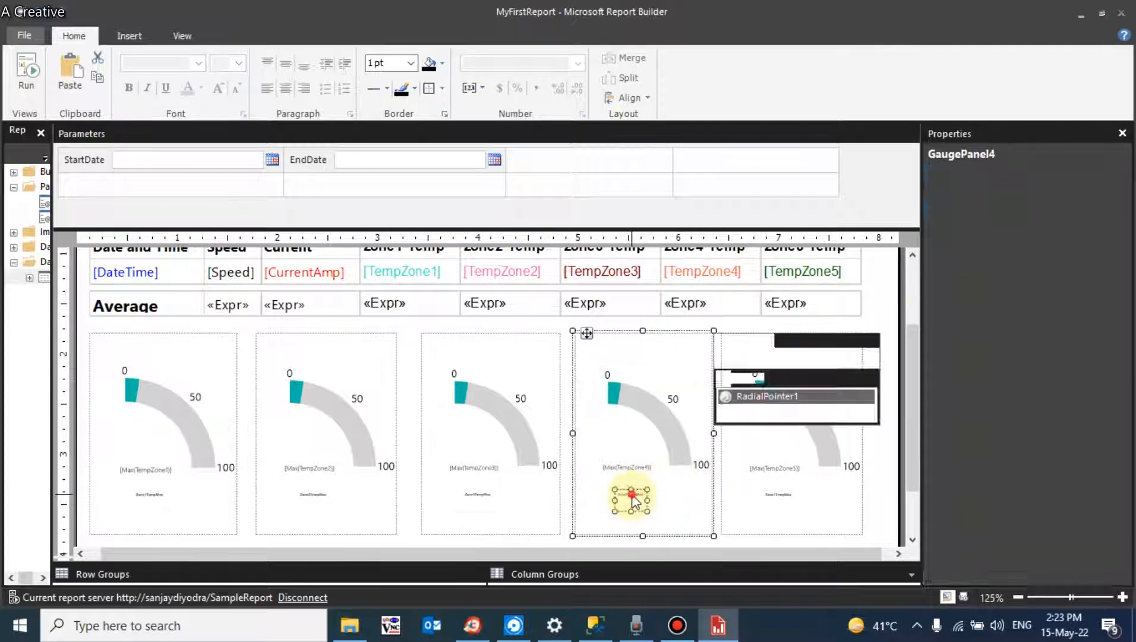
pyautogui.click(631, 498)
pyautogui.click(1049, 419)
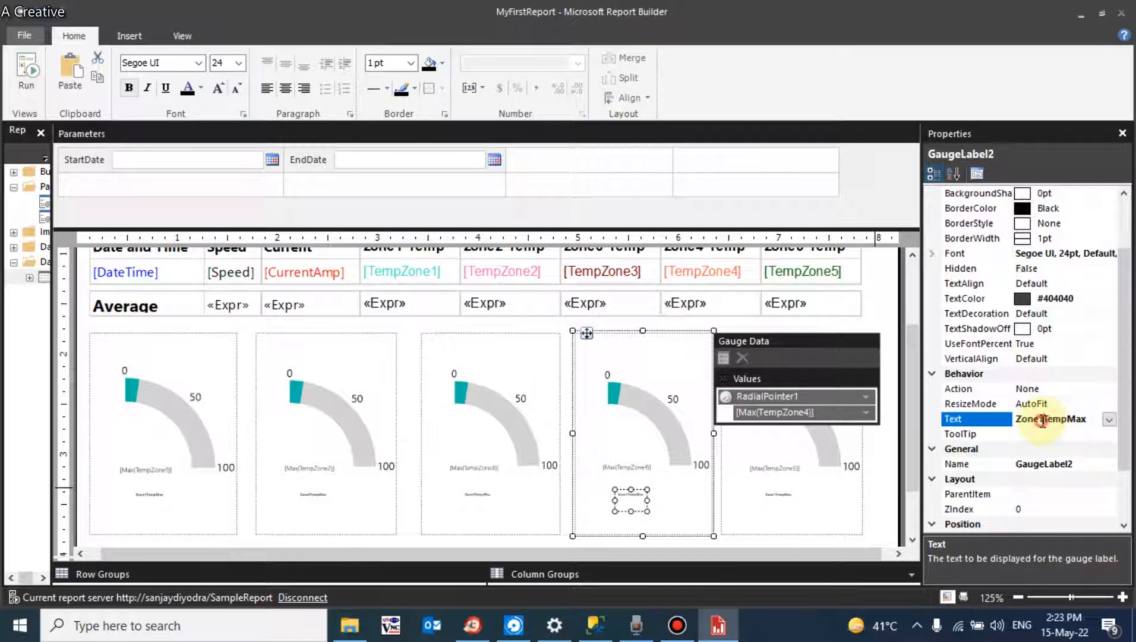
pyautogui.press('BackSpace')
pyautogui.write('4')
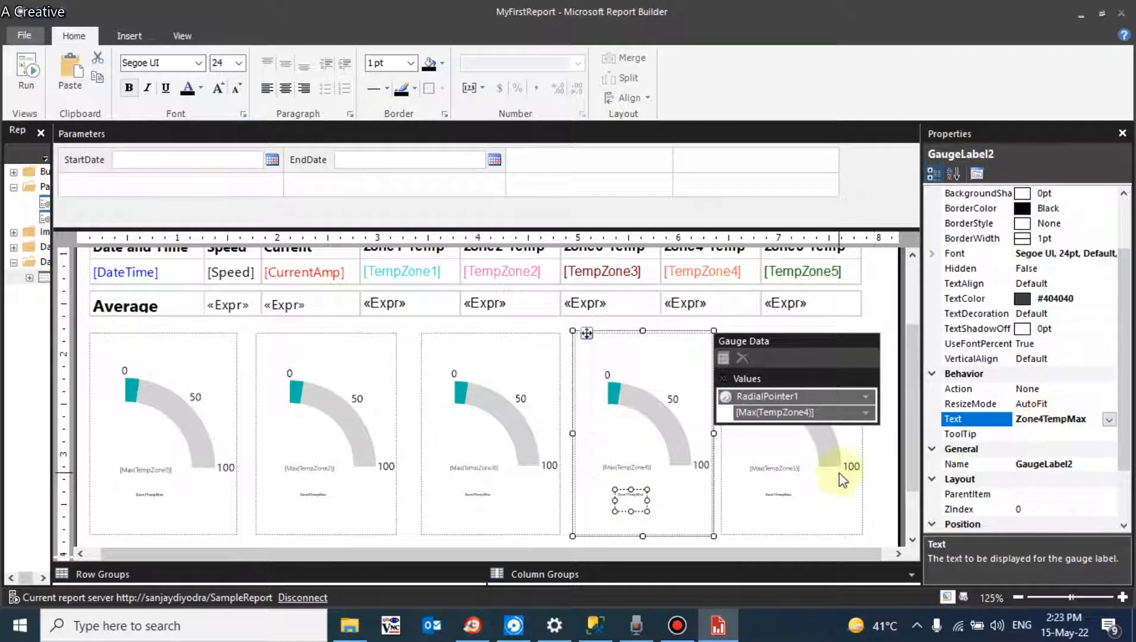
pyautogui.click(501, 492)
pyautogui.click(622, 496)
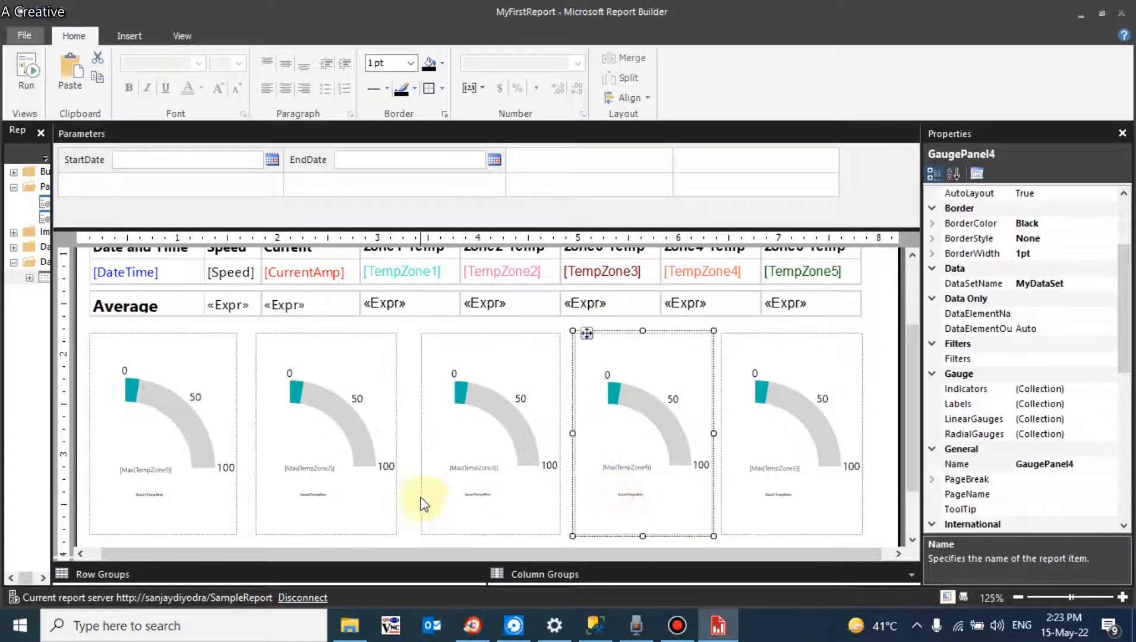
pyautogui.click(466, 503)
pyautogui.click(478, 495)
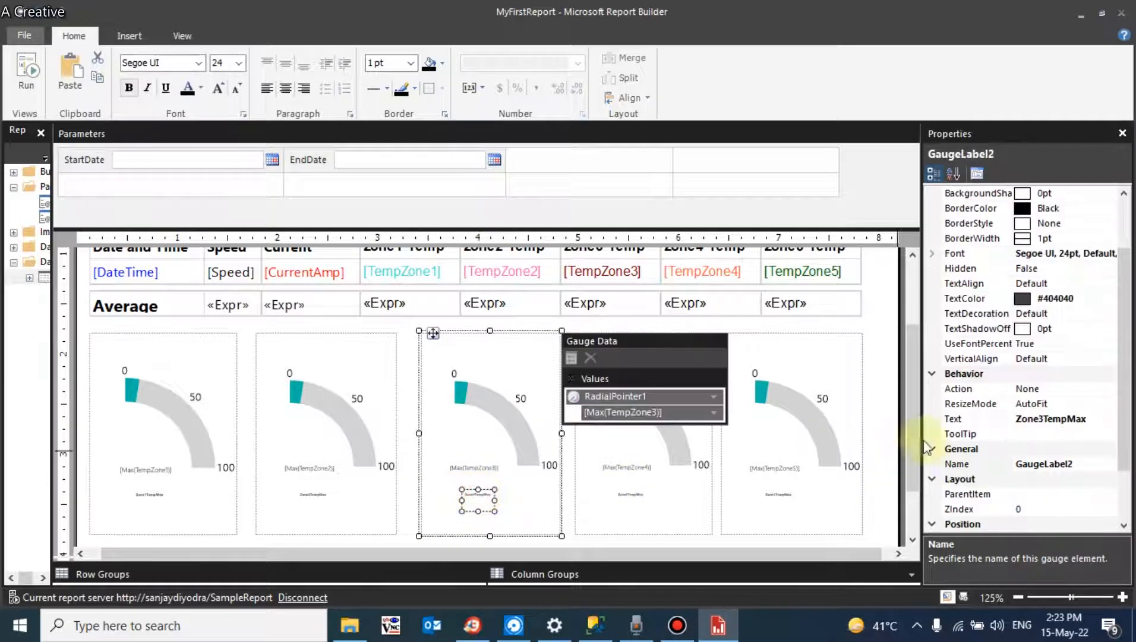
# Change the caption label beneath the fifth gauge to Zone5TempMax.
pyautogui.click(782, 501)
pyautogui.click(780, 498)
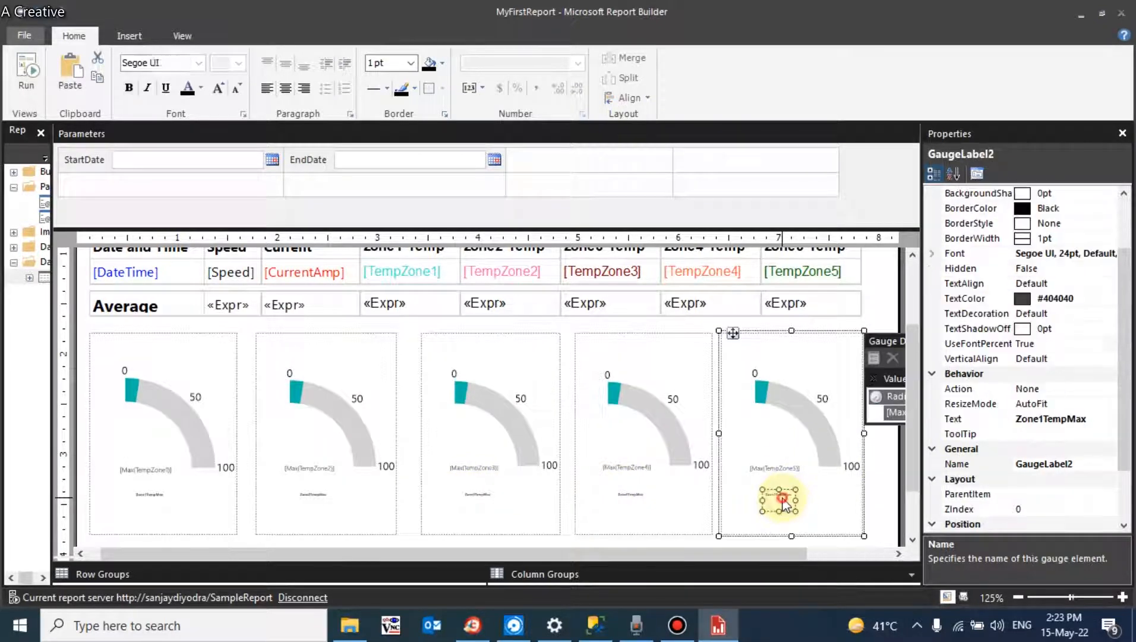
pyautogui.click(1045, 419)
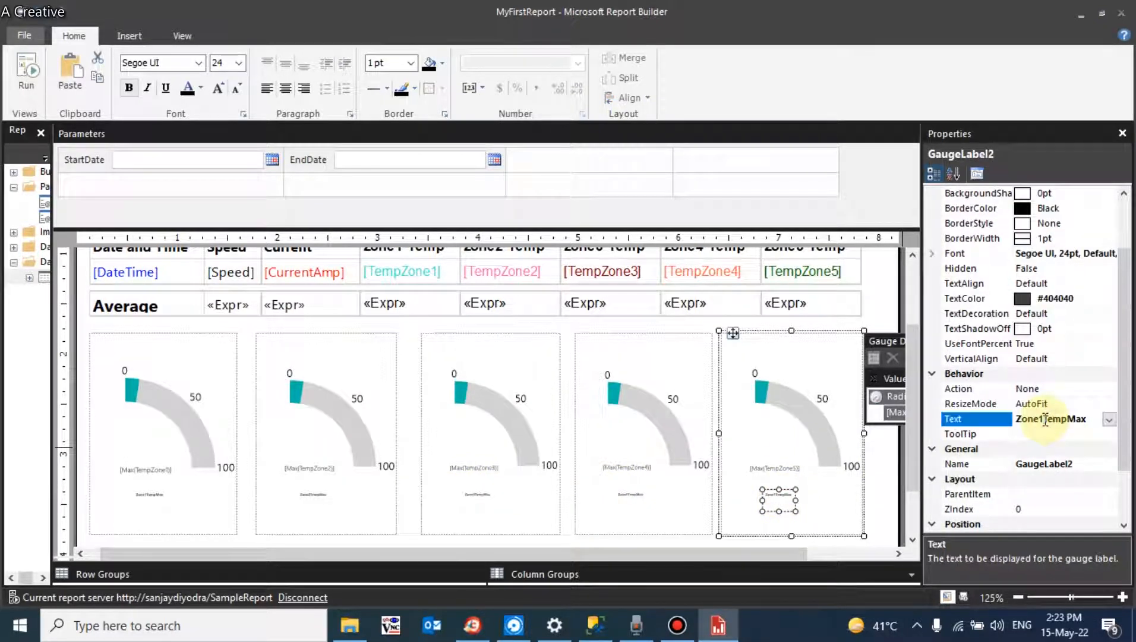
pyautogui.write('5')
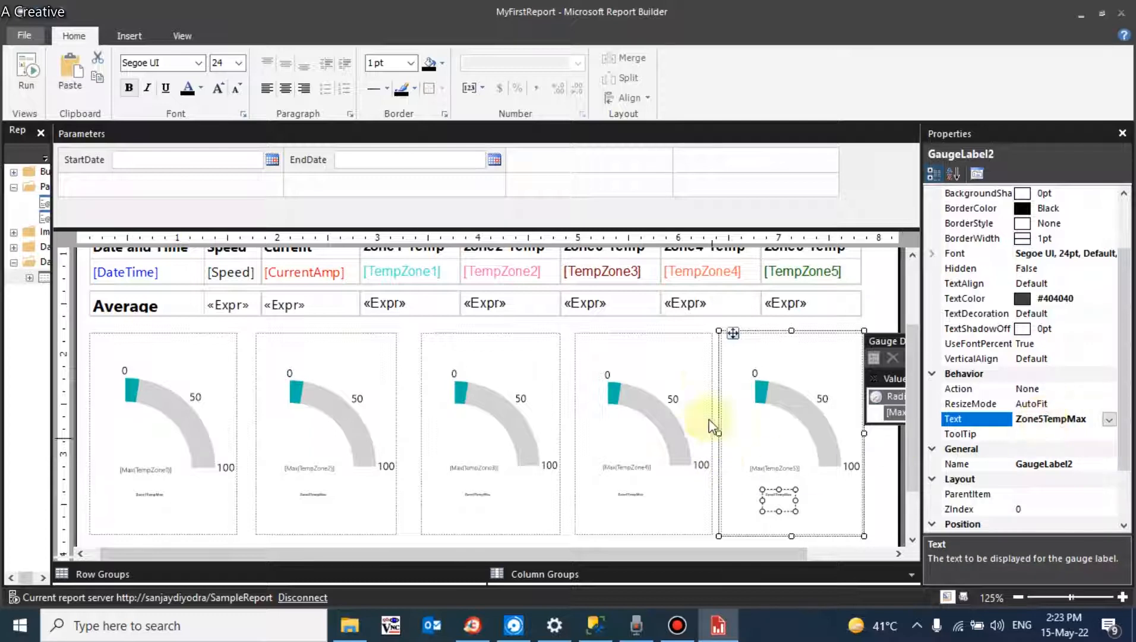
pyautogui.click(873, 300)
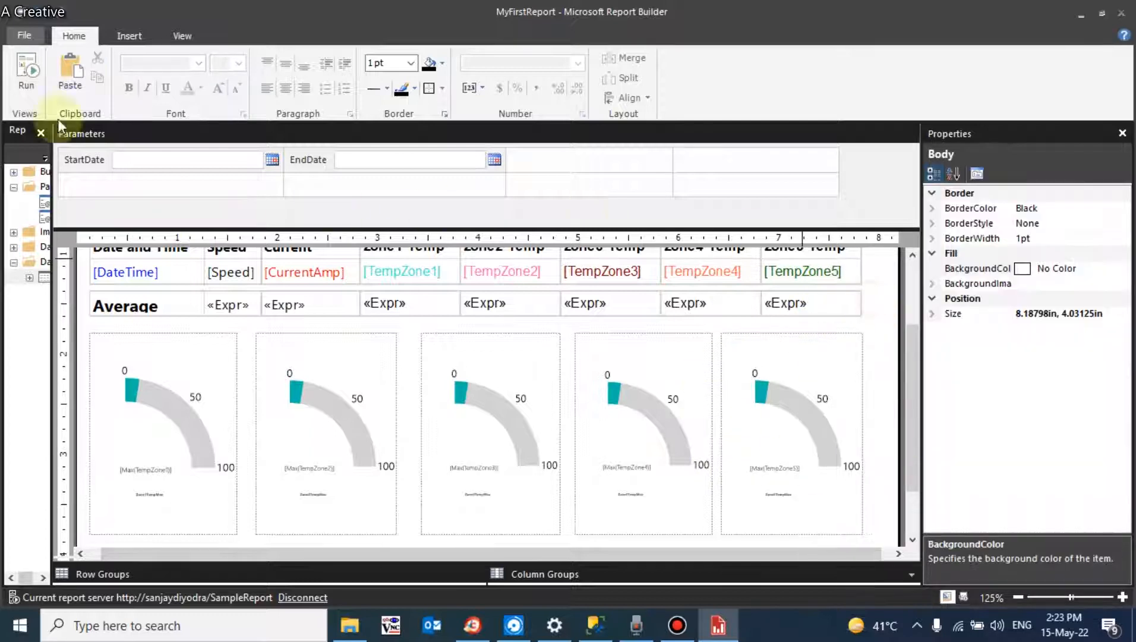
# Run the report with a StartDate of 01-May-22 and examine the five gauges and their captions below the table.
pyautogui.click(26, 74)
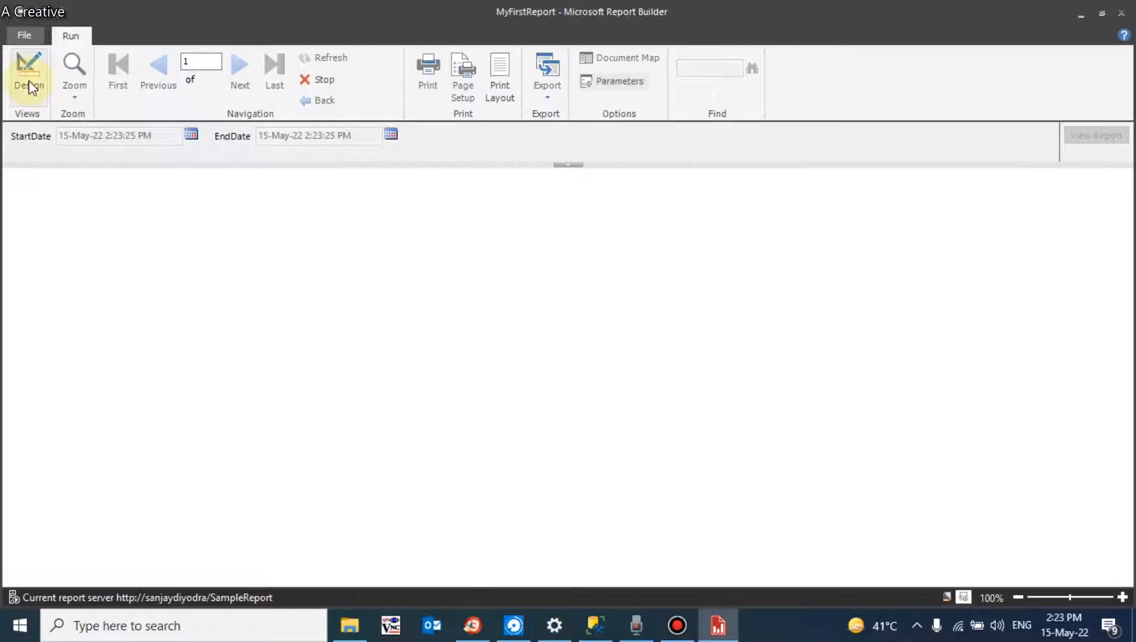
pyautogui.click(191, 134)
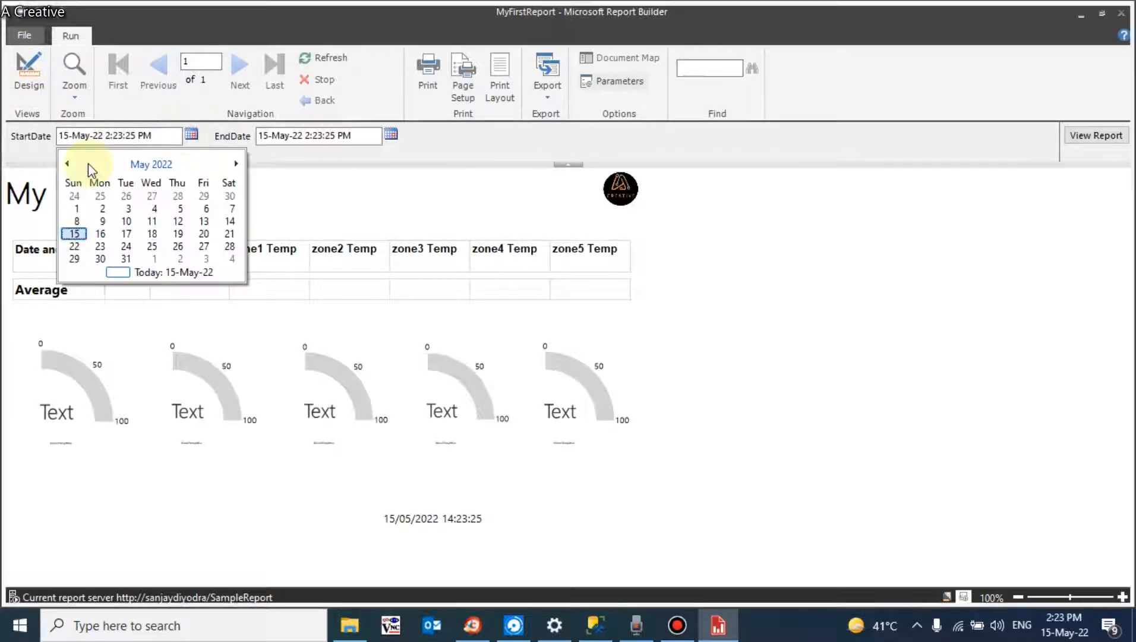
pyautogui.click(77, 209)
pyautogui.click(1089, 138)
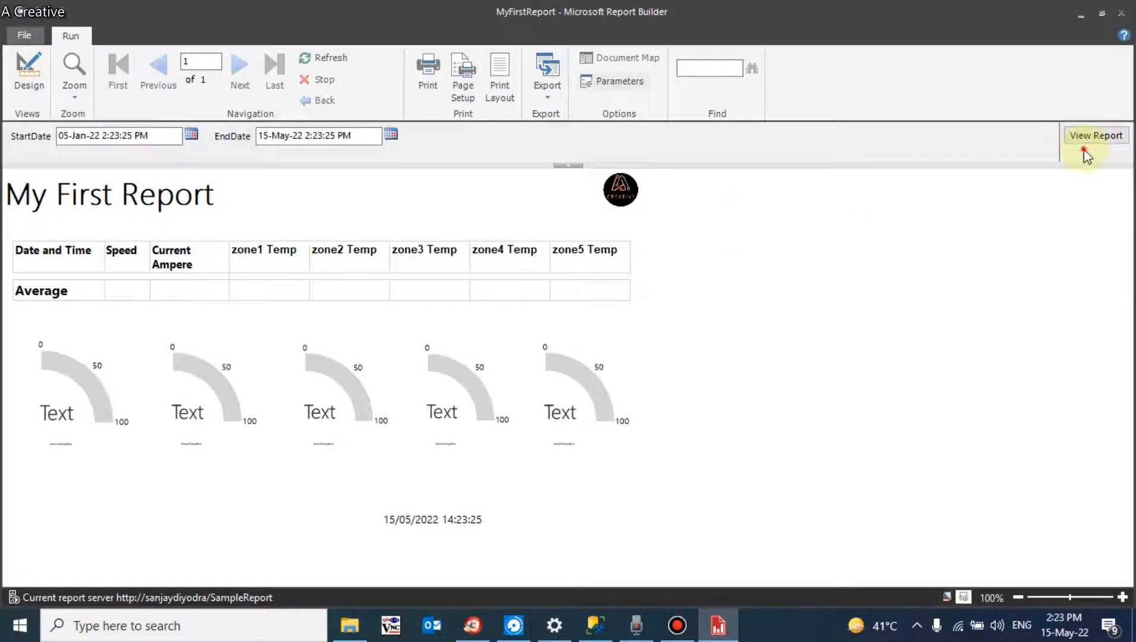
pyautogui.click(1082, 136)
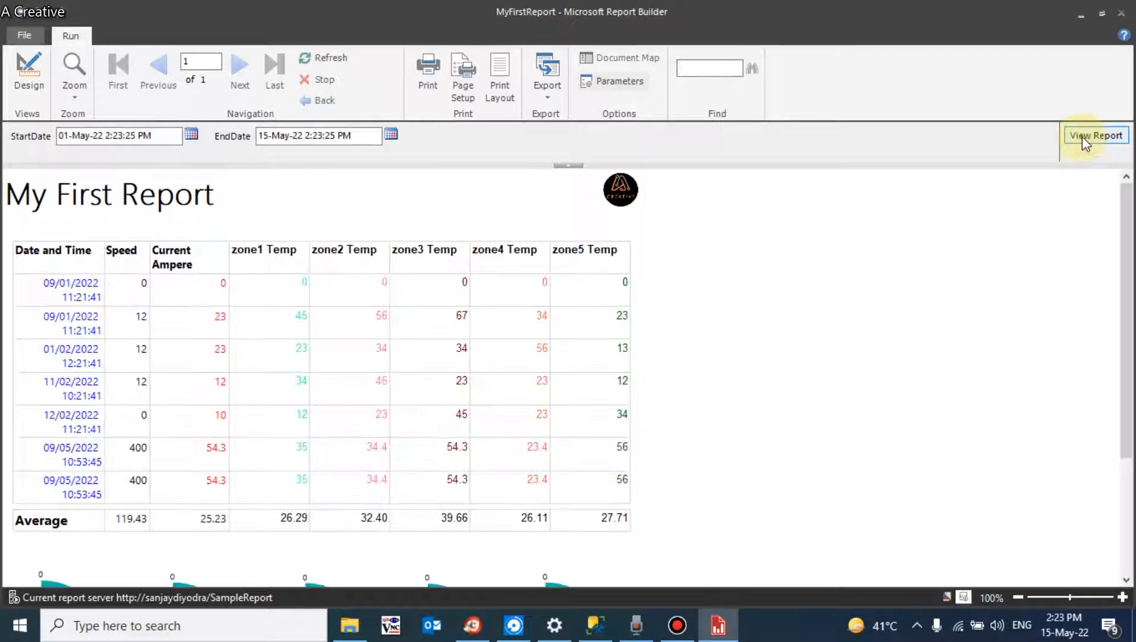
pyautogui.moveTo(1123, 223); pyautogui.dragTo(1103, 322)
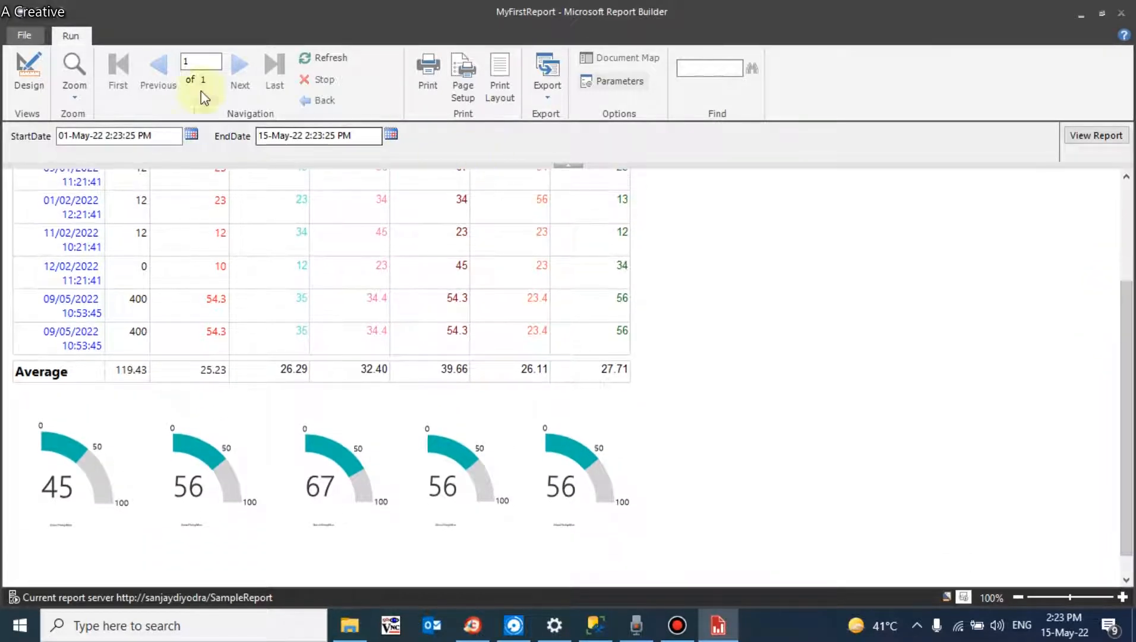
# Return to the report design and inspect the properties of the second gauge's caption label.
pyautogui.click(15, 89)
pyautogui.click(157, 505)
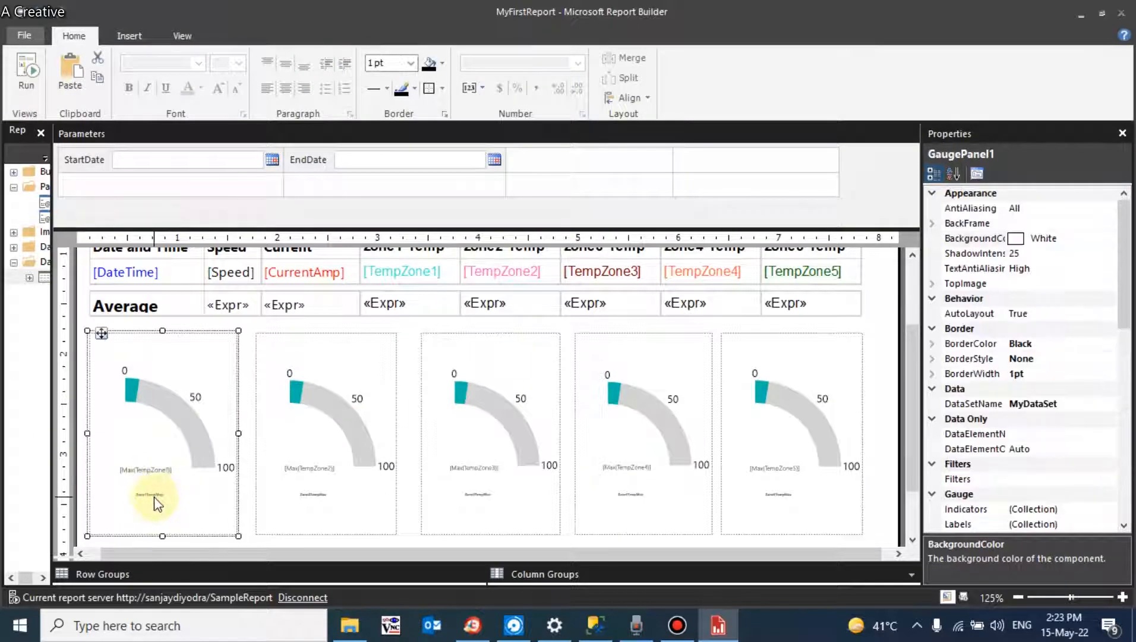
pyautogui.click(154, 499)
pyautogui.click(318, 556)
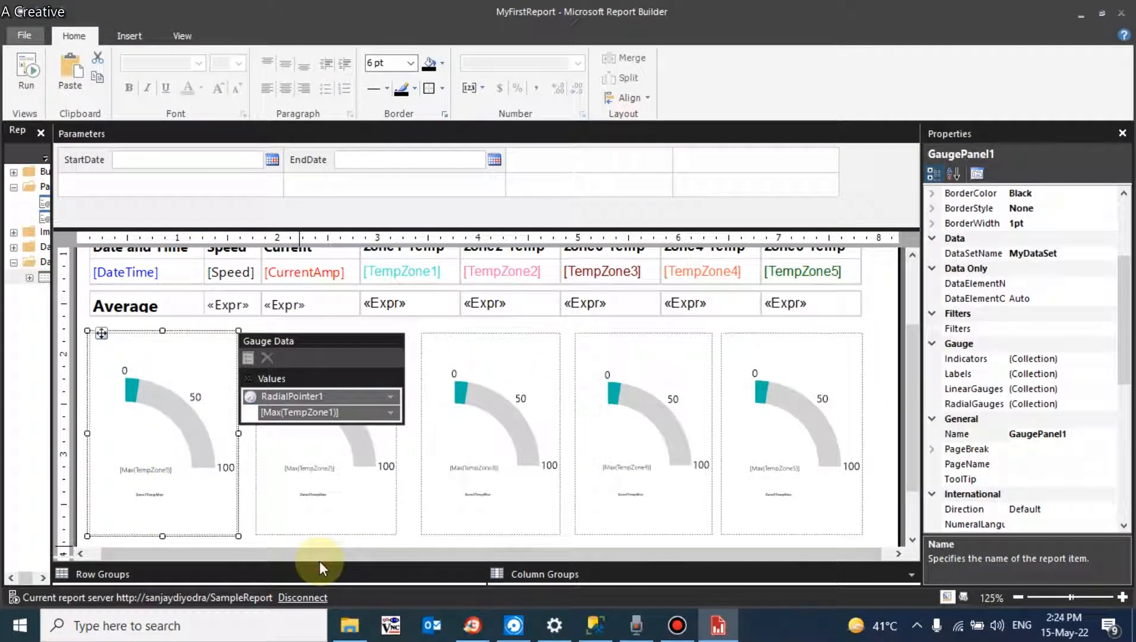
pyautogui.click(321, 504)
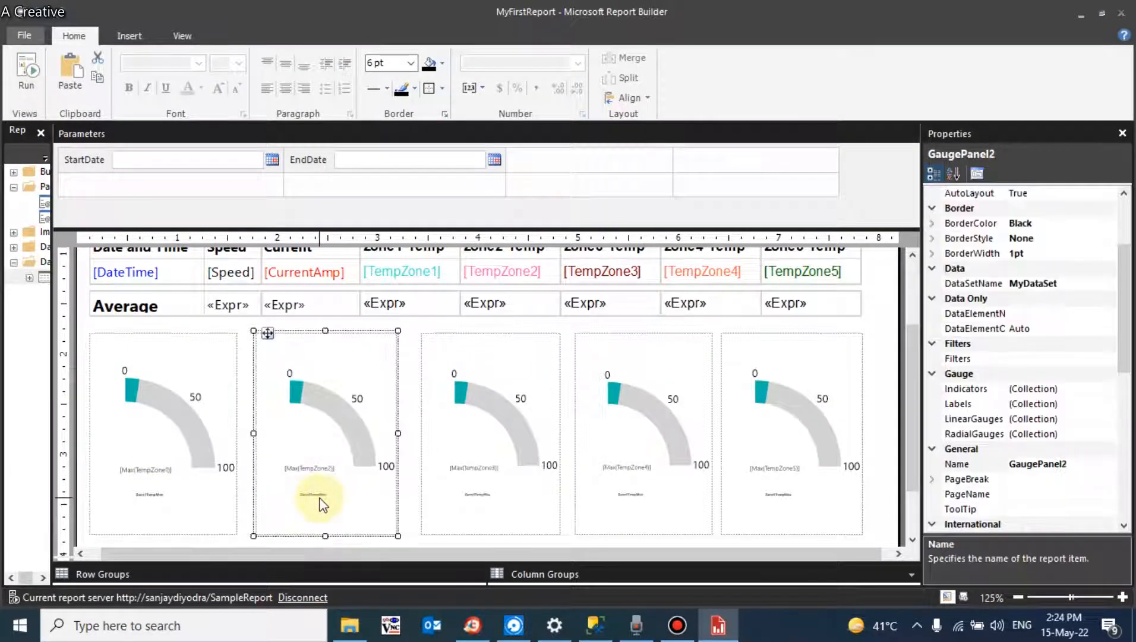
pyautogui.click(322, 498)
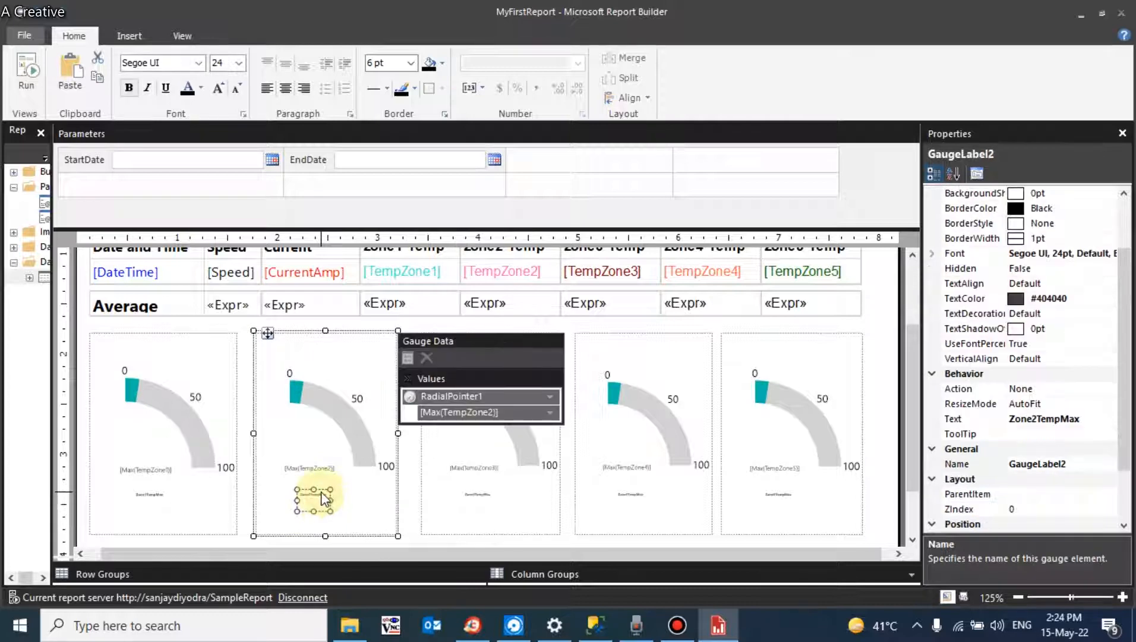
# Set the ResizeMode of the first gauge's caption label to None, widening the properties area for readability.
pyautogui.click(154, 495)
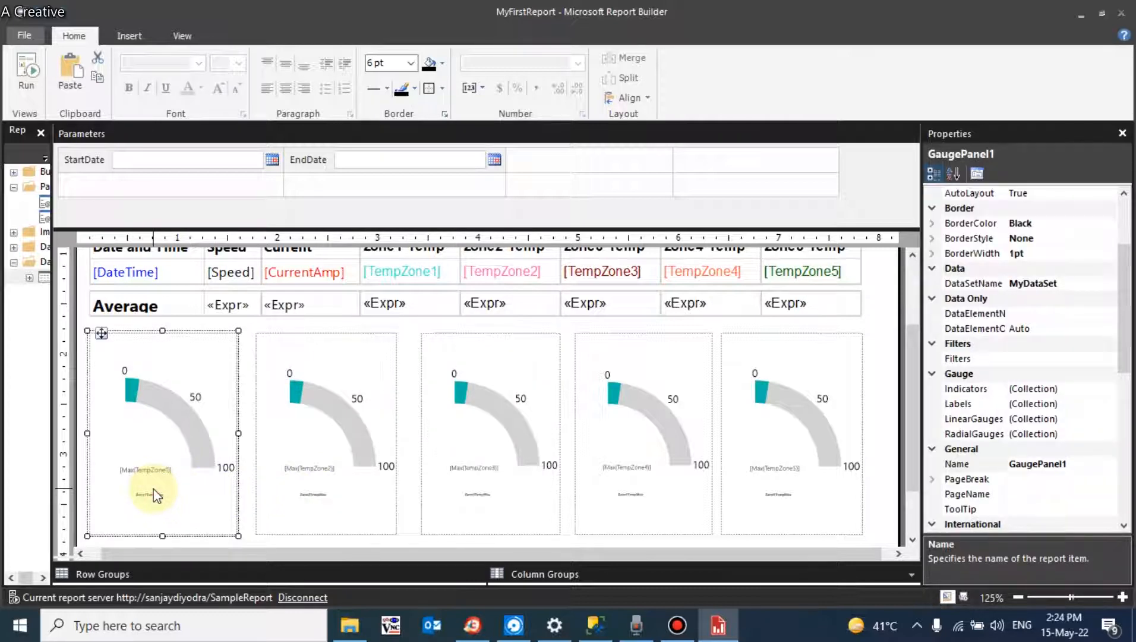
pyautogui.click(151, 499)
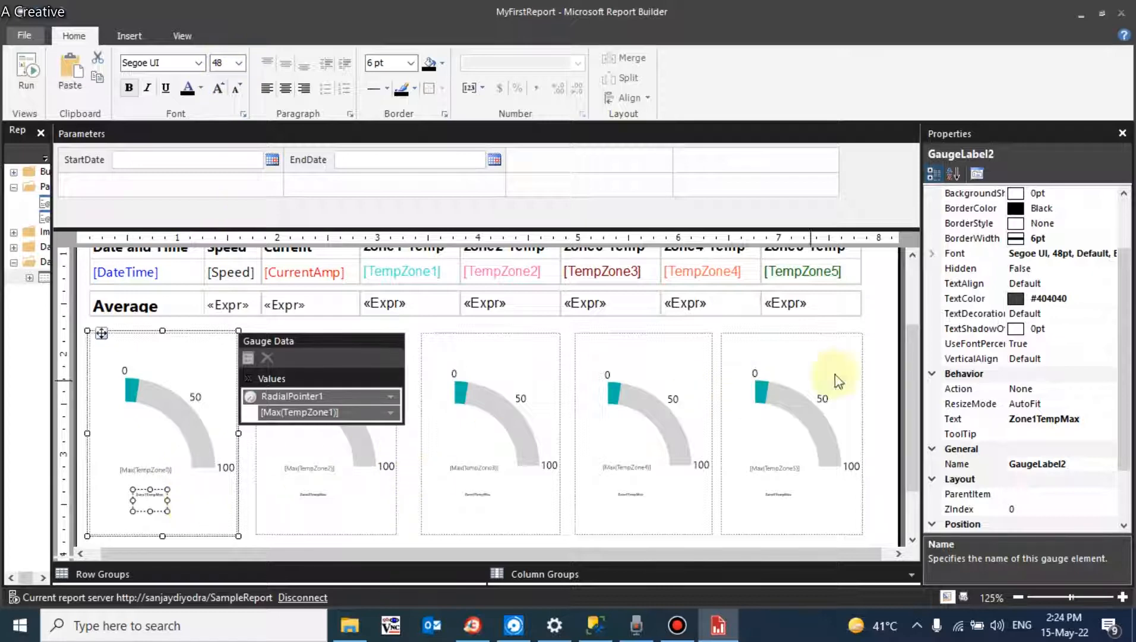
pyautogui.moveTo(921, 371); pyautogui.dragTo(827, 358)
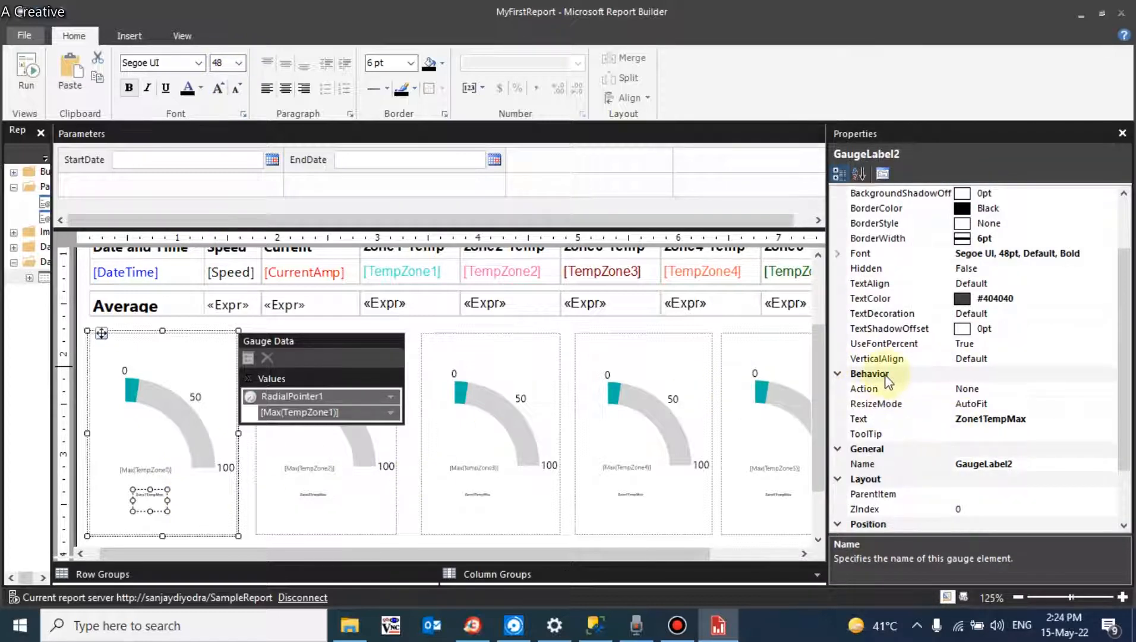
pyautogui.click(872, 405)
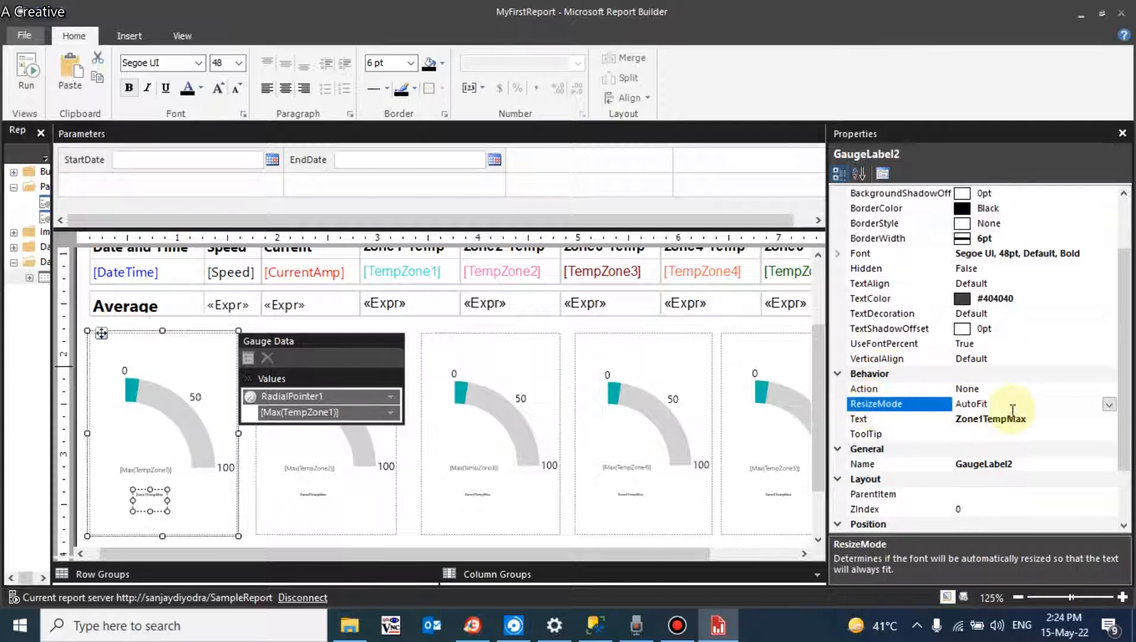
pyautogui.click(1109, 404)
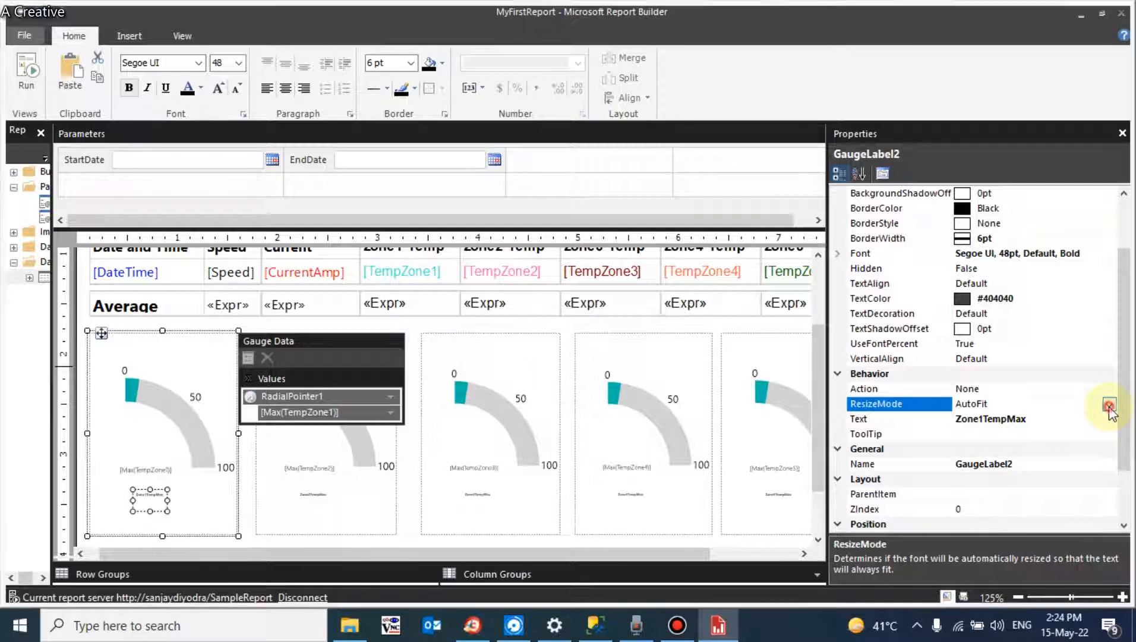
pyautogui.click(994, 451)
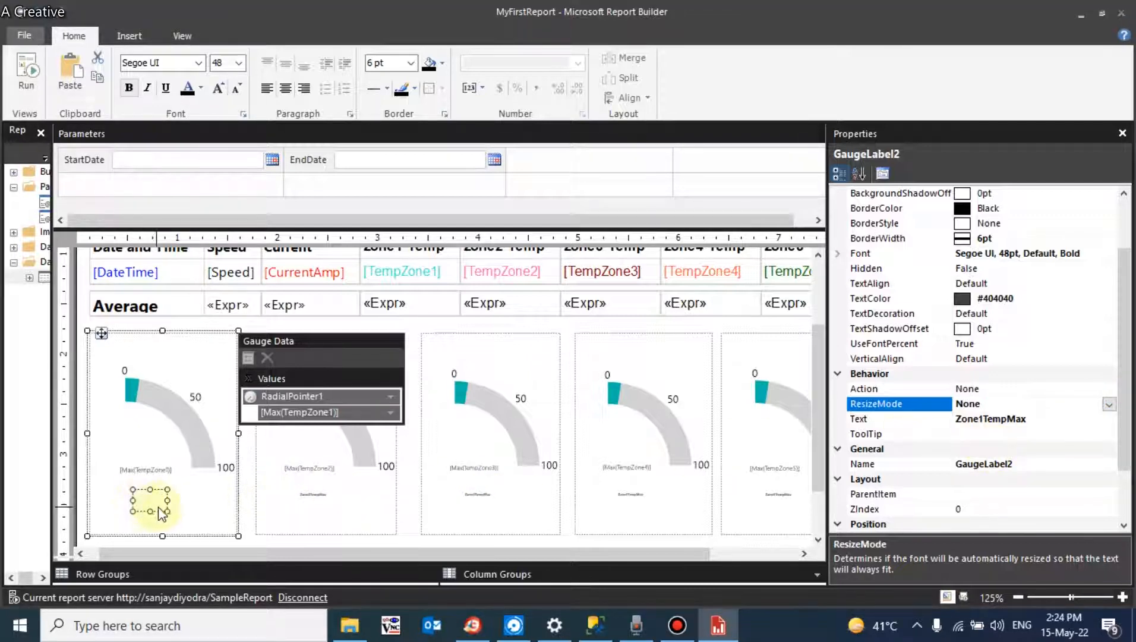
# Reduce the font size of the first gauge's caption label to 8 pt.
pyautogui.click(237, 90)
pyautogui.click(237, 91)
pyautogui.click(238, 91)
pyautogui.click(237, 91)
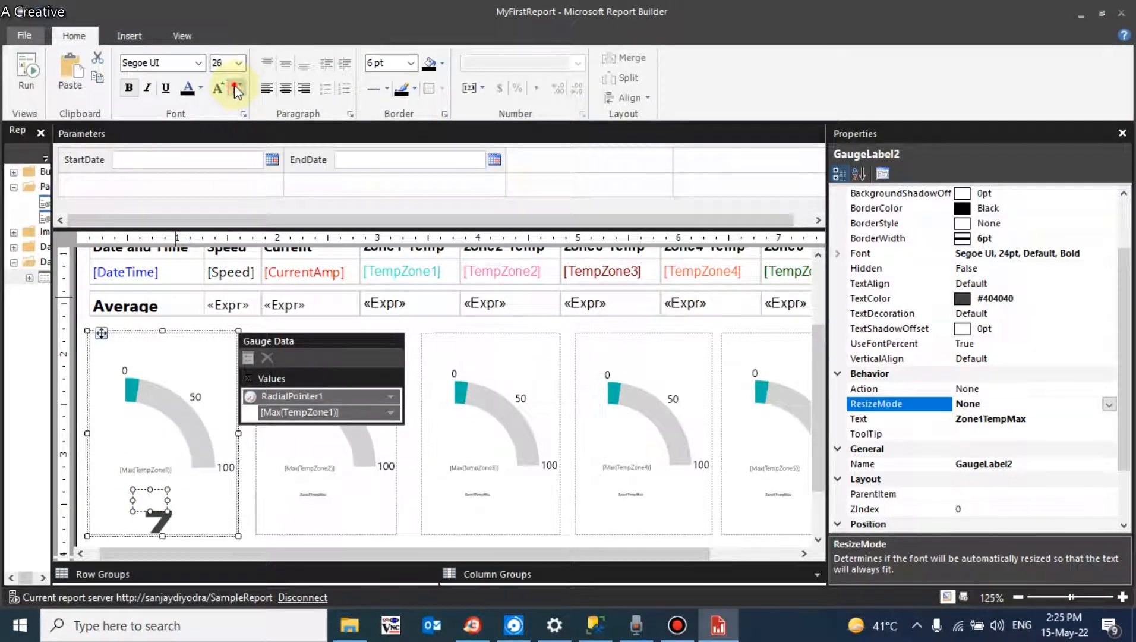
pyautogui.click(238, 90)
pyautogui.click(237, 91)
pyautogui.click(238, 91)
pyautogui.click(237, 90)
pyautogui.click(237, 91)
pyautogui.click(237, 90)
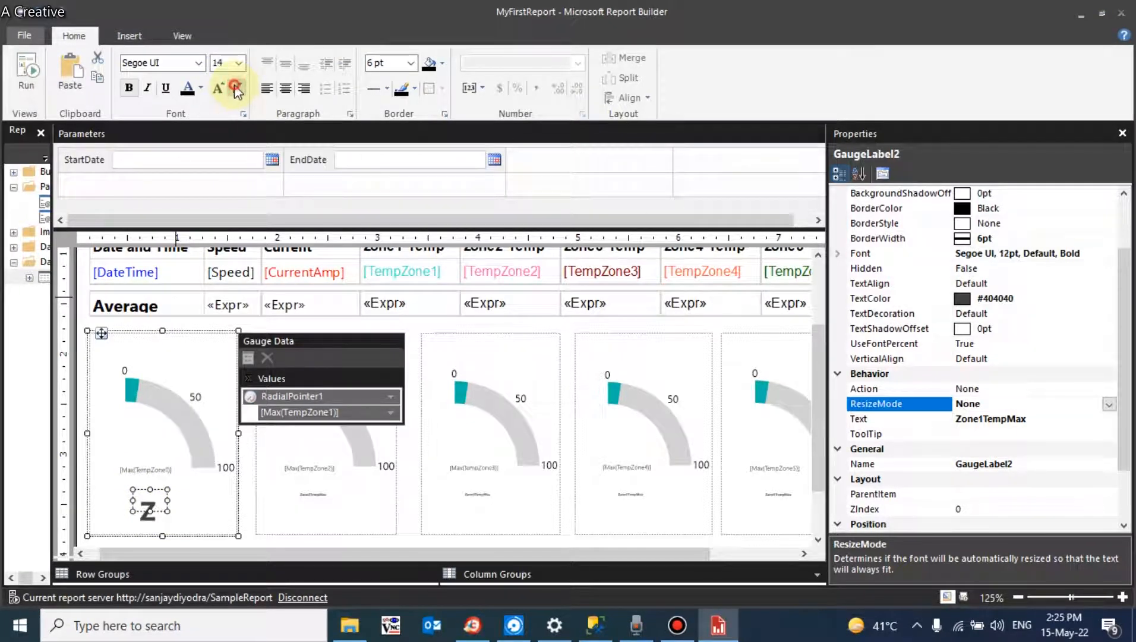
pyautogui.click(237, 91)
pyautogui.click(237, 90)
pyautogui.click(237, 90)
pyautogui.click(237, 90)
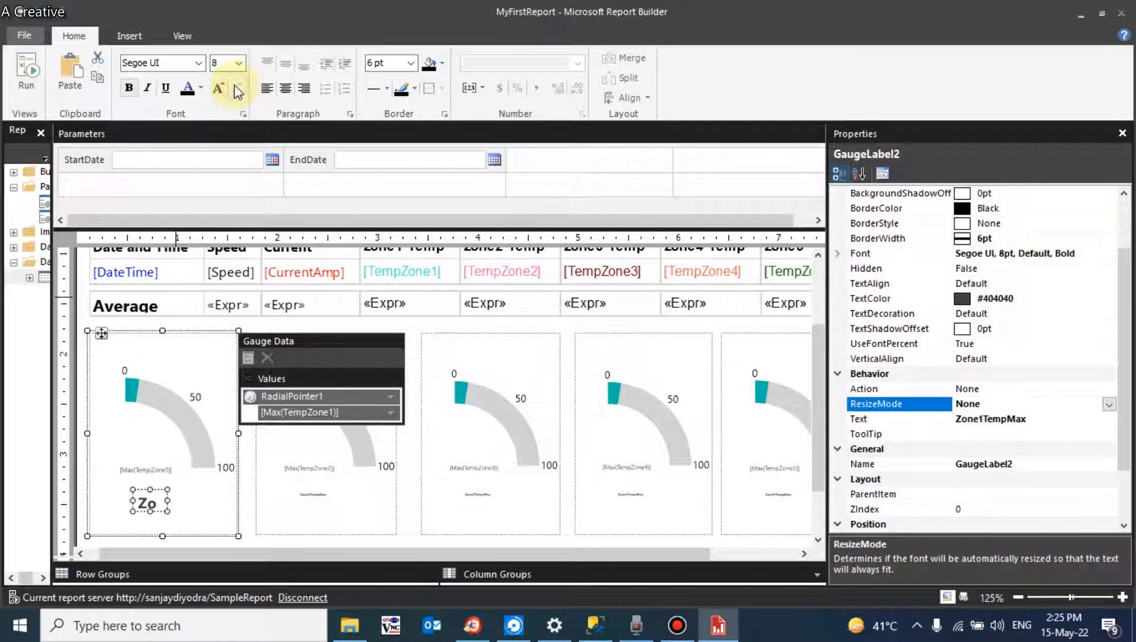
# Nudge the first gauge's caption label slightly upward and open its border width choices.
pyautogui.click(165, 502)
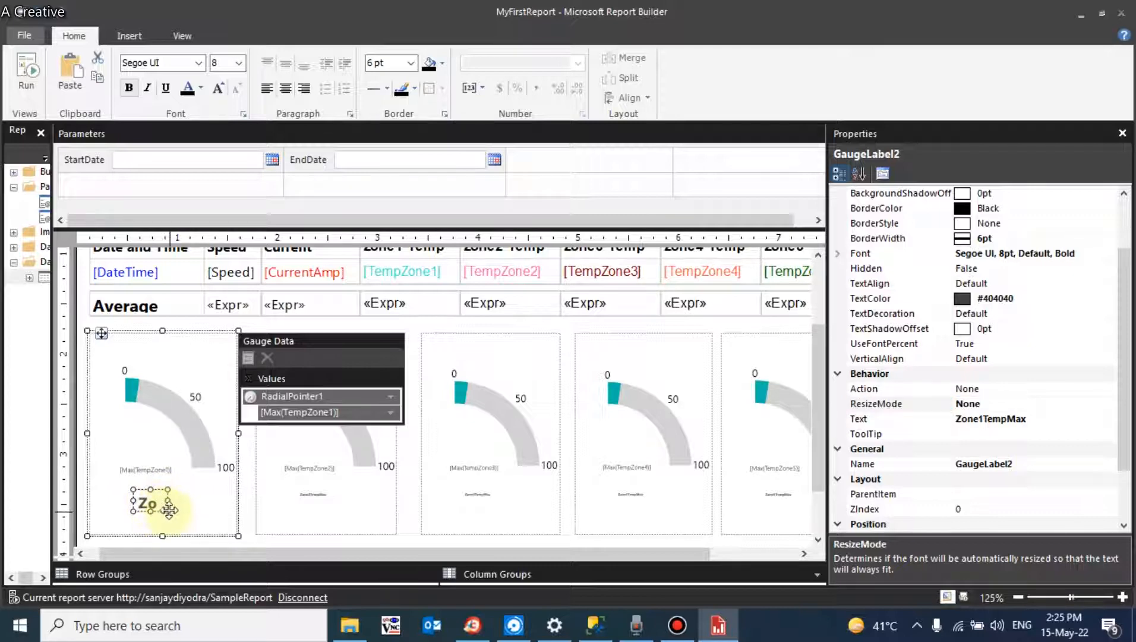
pyautogui.moveTo(166, 511); pyautogui.dragTo(166, 509)
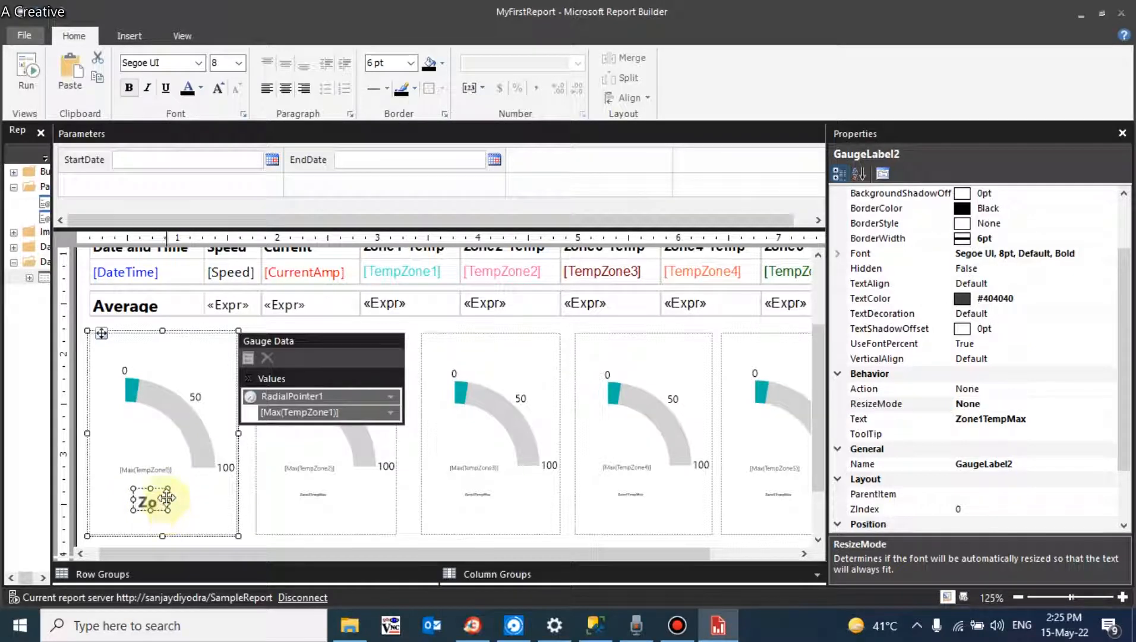
pyautogui.click(411, 62)
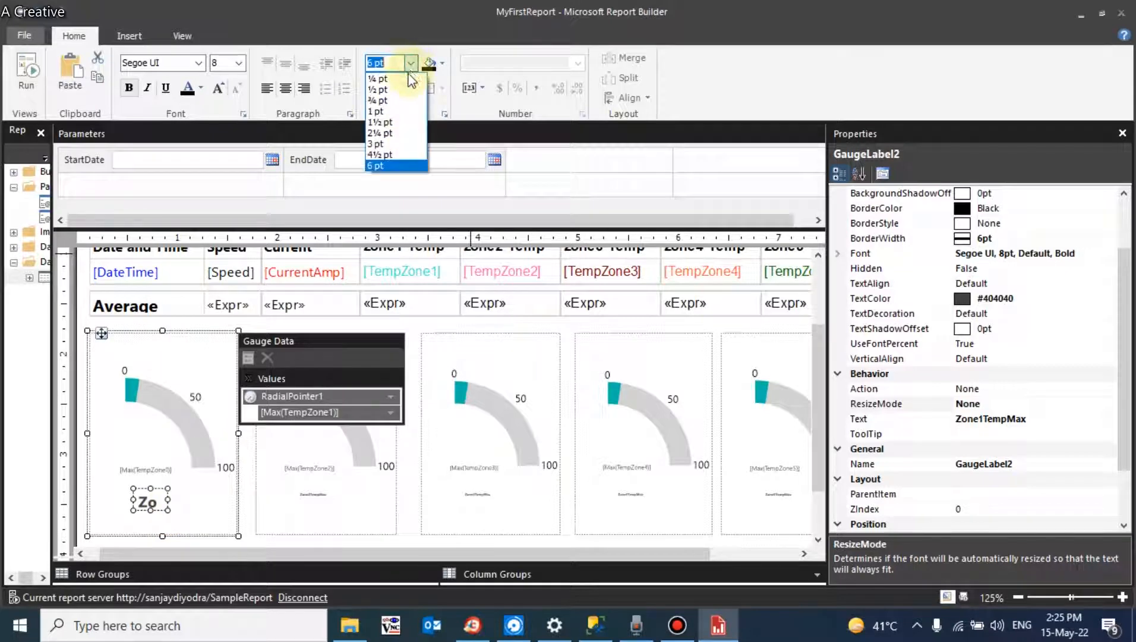
# Set the border width of the Zone1TempMax gauge label to 1 pt and review its remaining properties.
pyautogui.click(381, 112)
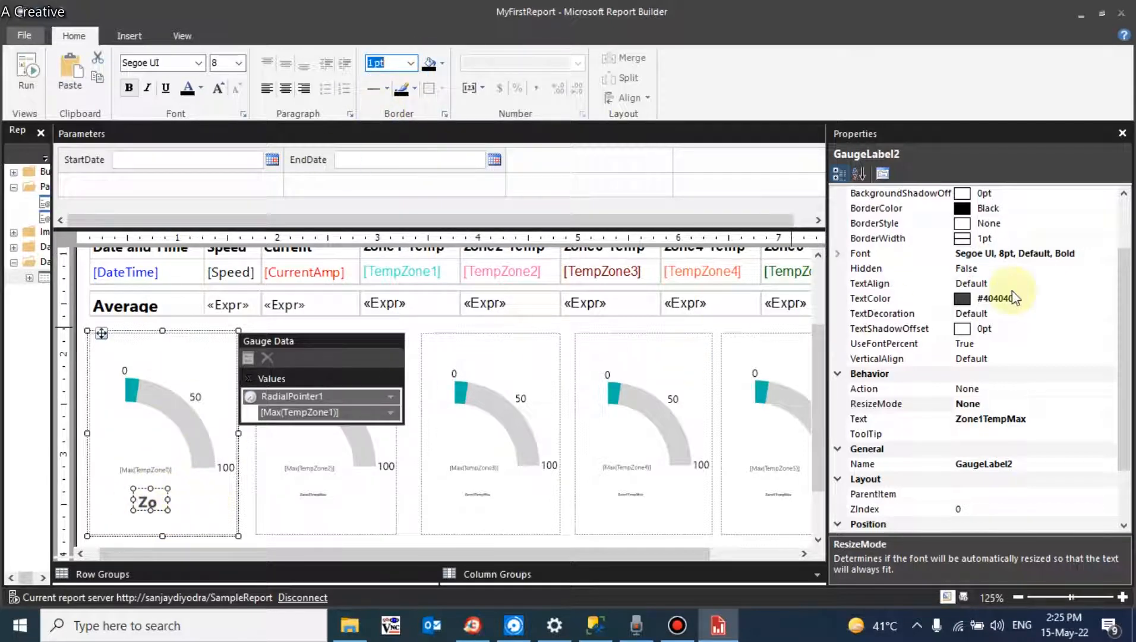
pyautogui.scroll(2, 1109, 222)
pyautogui.scroll(-3, 1107, 297)
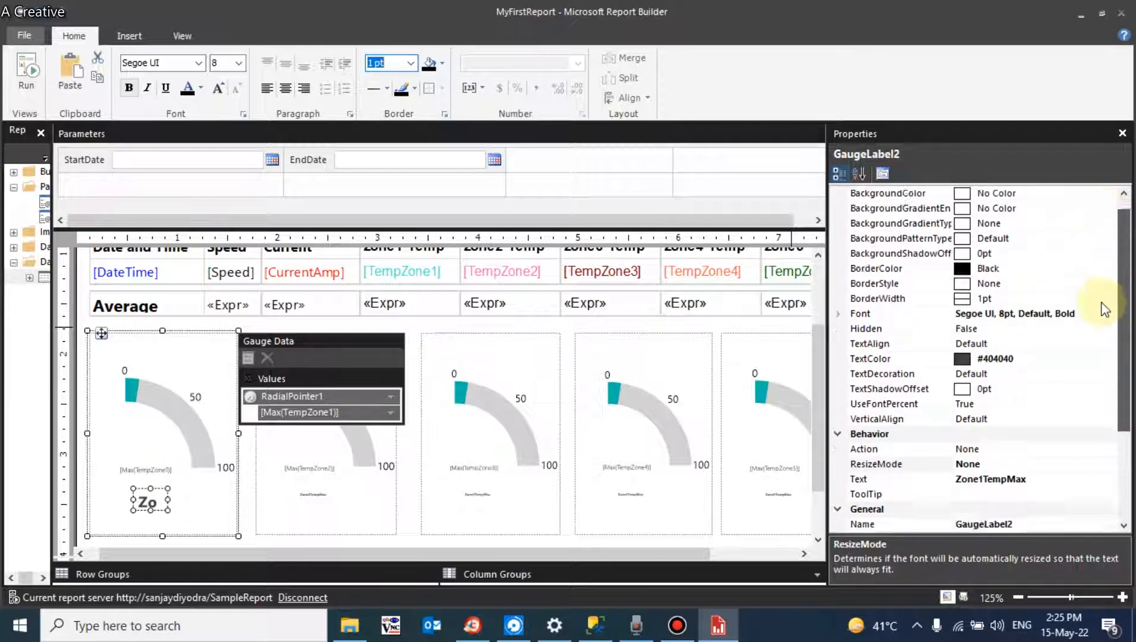
pyautogui.scroll(1, 1103, 330)
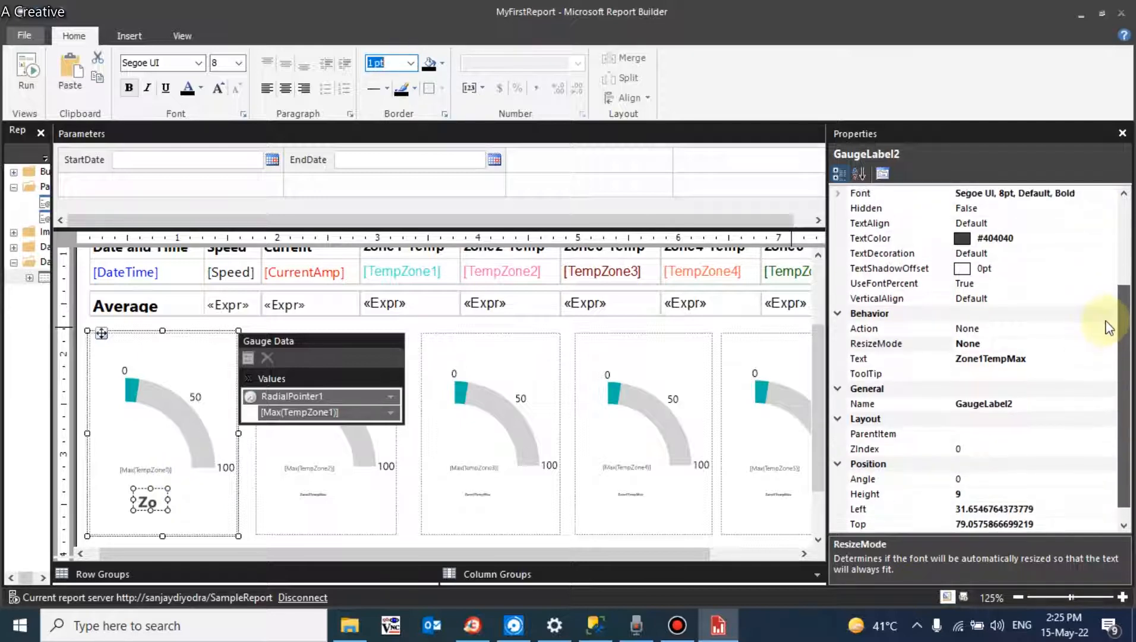
pyautogui.scroll(-1, 1103, 336)
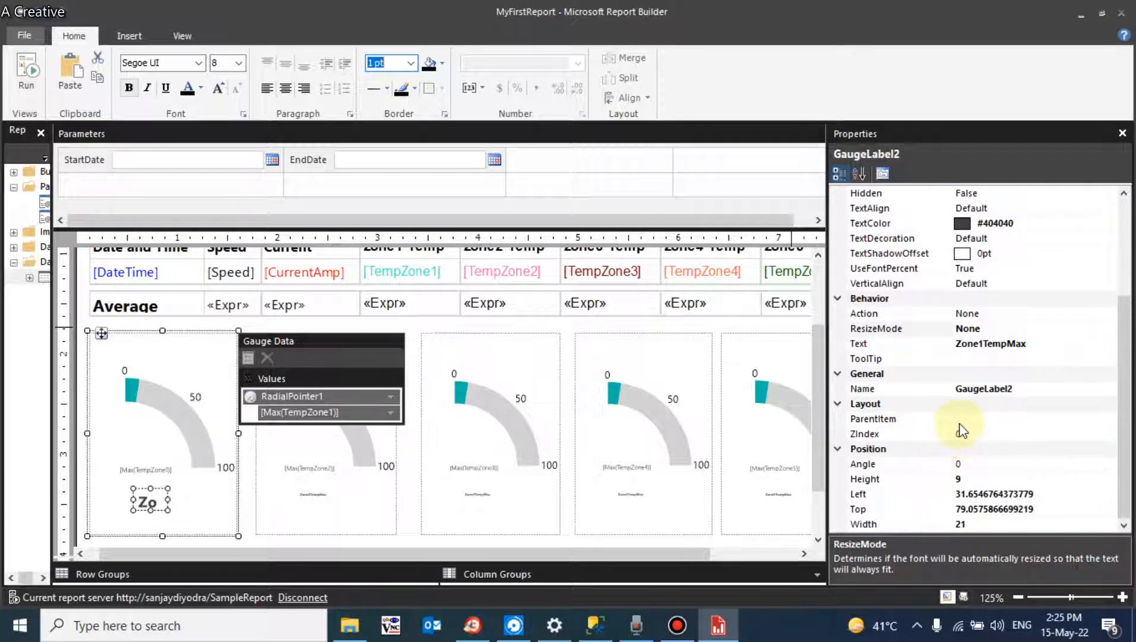
pyautogui.click(943, 387)
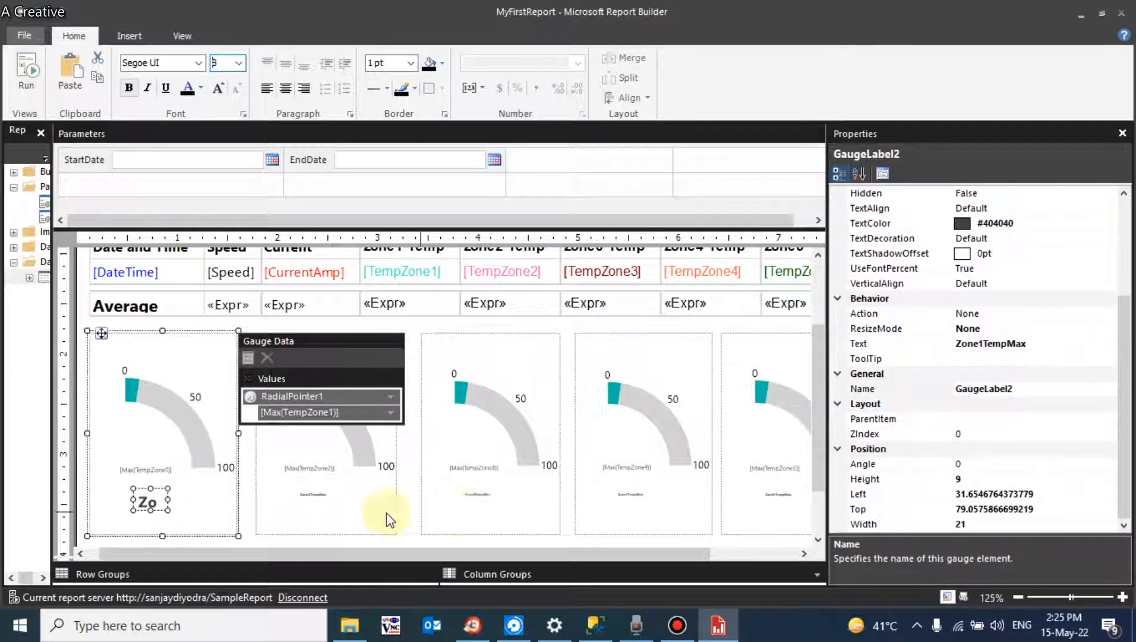
# Set the font size of the Zone1TempMax label under the first gauge to 5.
pyautogui.click(153, 504)
pyautogui.click(149, 507)
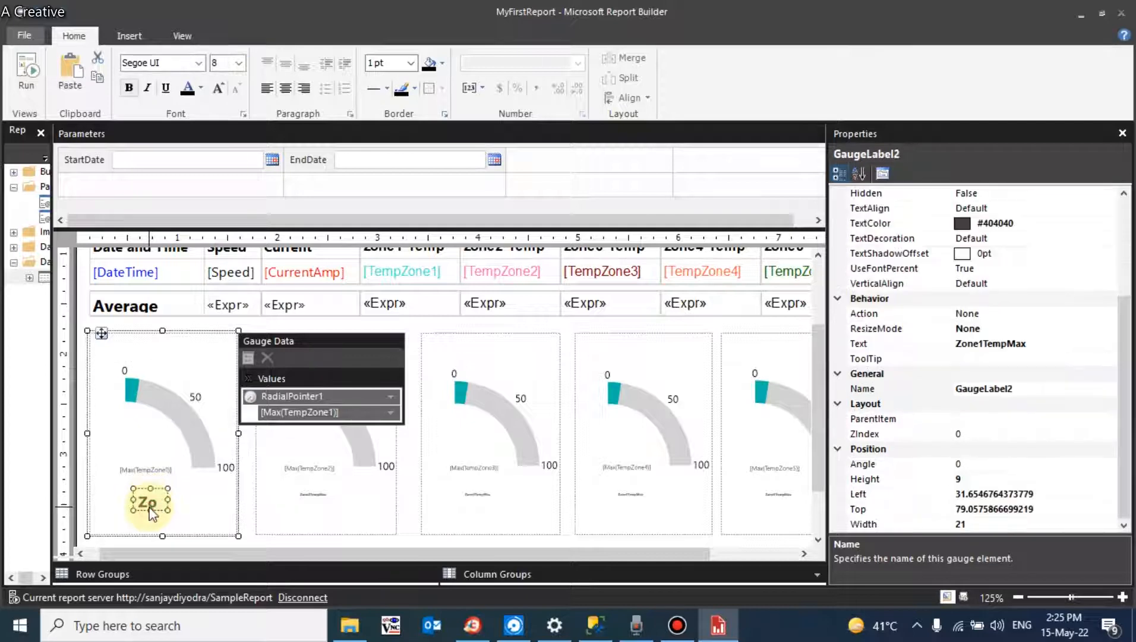
pyautogui.click(221, 64)
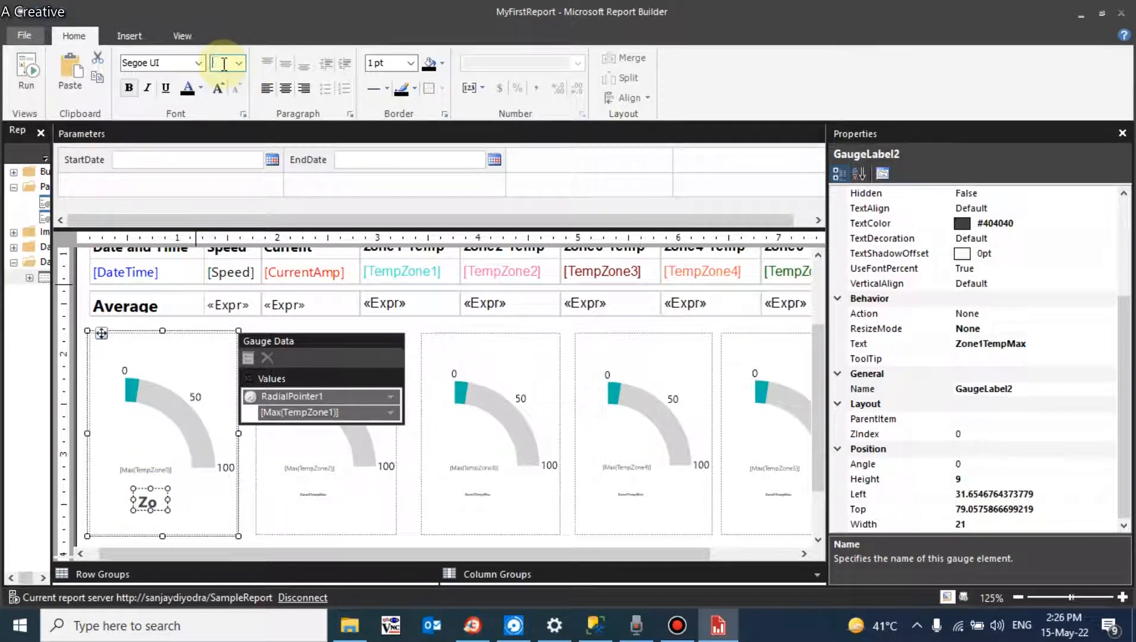
pyautogui.write('5')
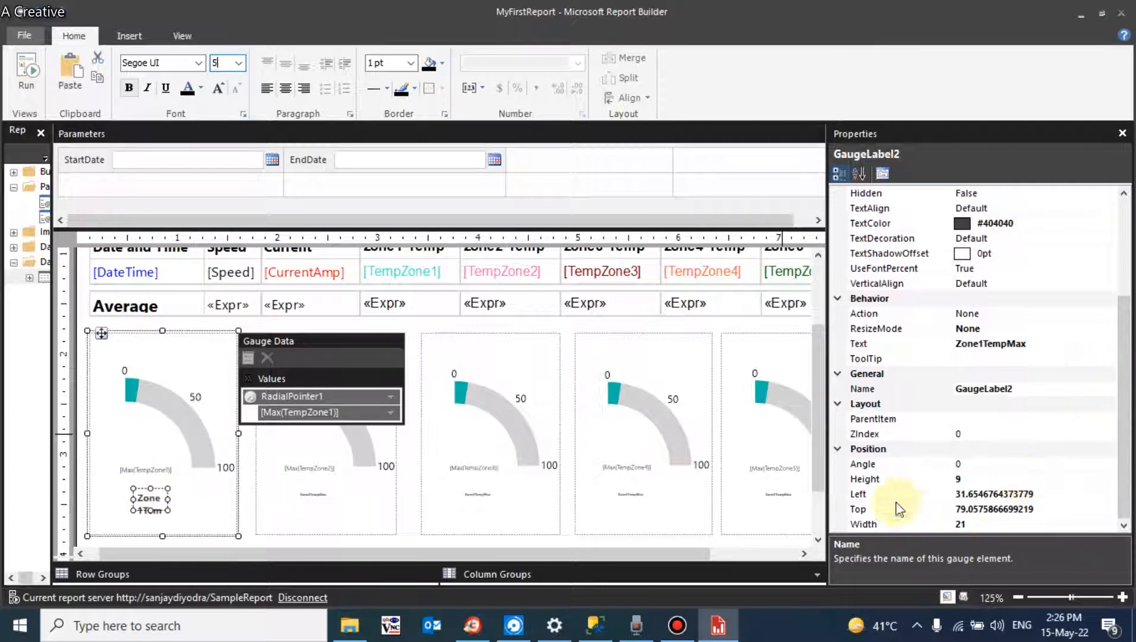
# Try widths of 30, 35, 40 and 45 percent for the Zone1TempMax label.
pyautogui.click(983, 524)
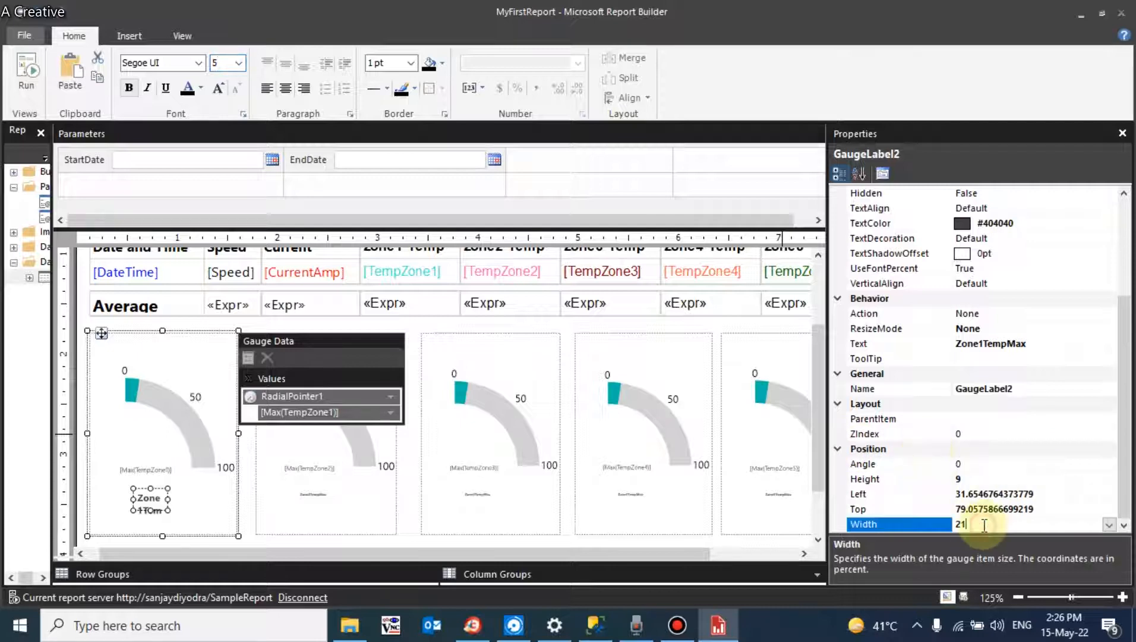
pyautogui.click(895, 523)
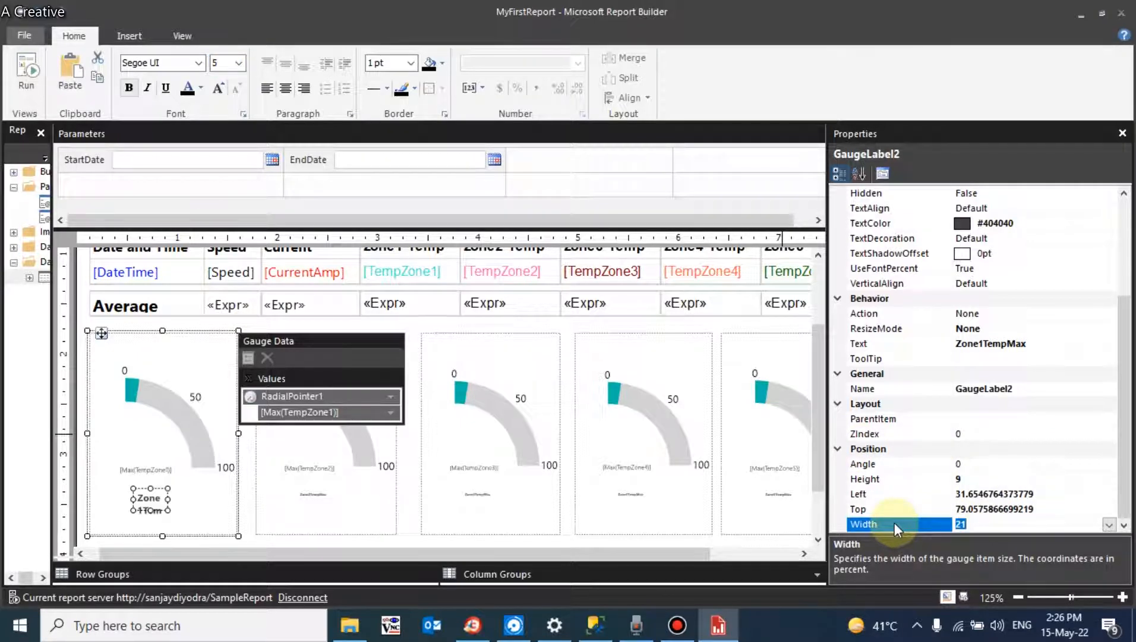
pyautogui.write('30')
pyautogui.press('Return')
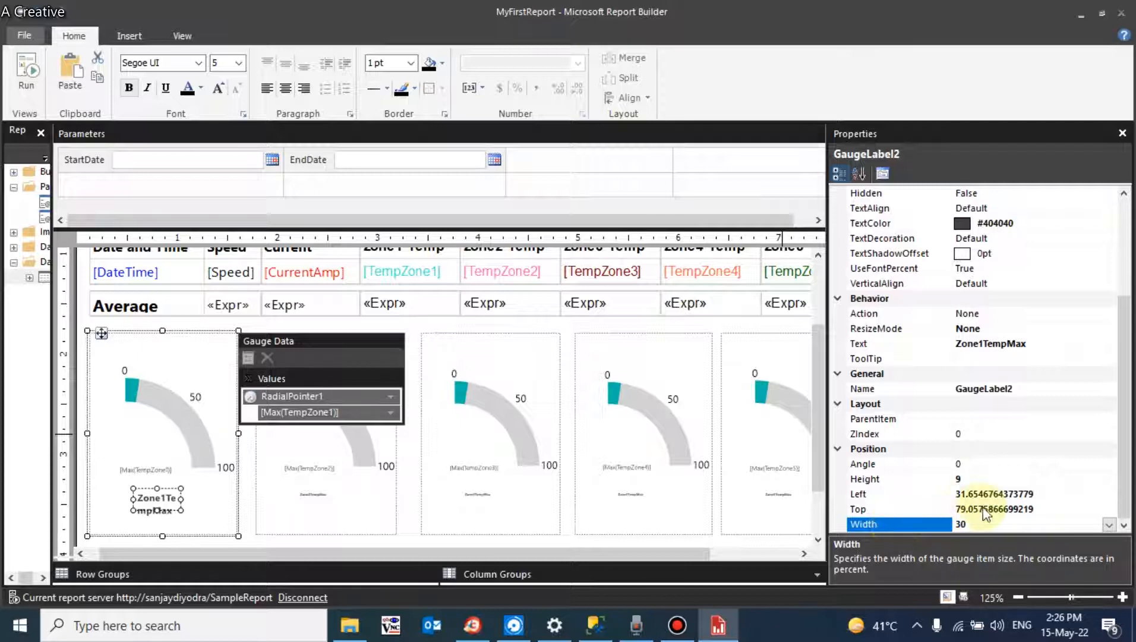
pyautogui.click(904, 528)
pyautogui.write('35')
pyautogui.press('Return')
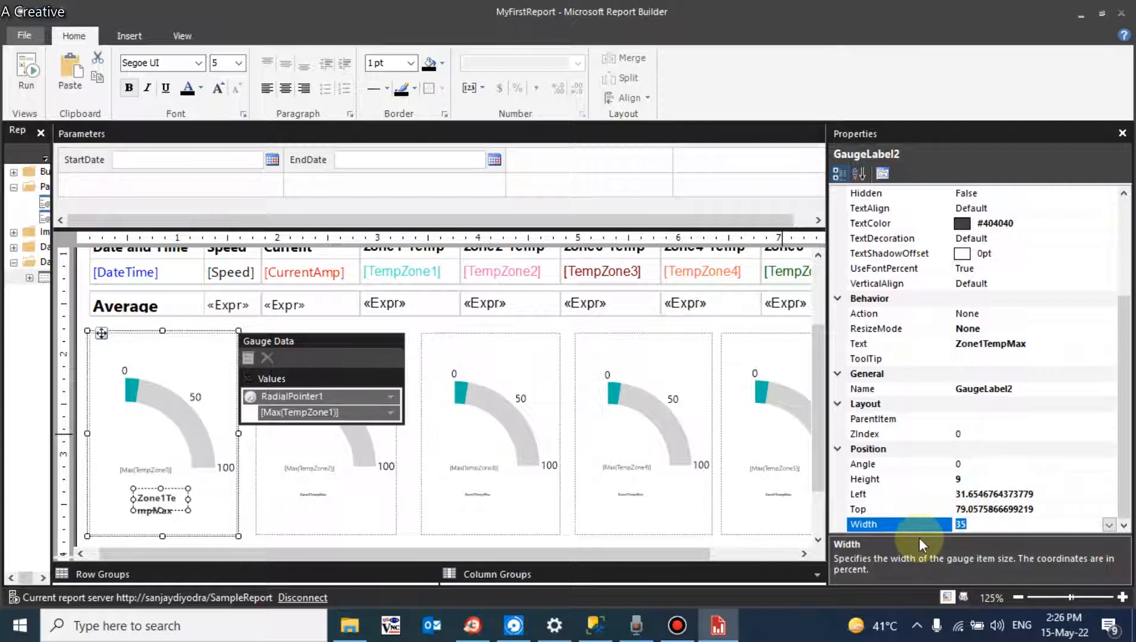
pyautogui.press('BackSpace')
pyautogui.press('BackSpace')
pyautogui.write('40')
pyautogui.press('Return')
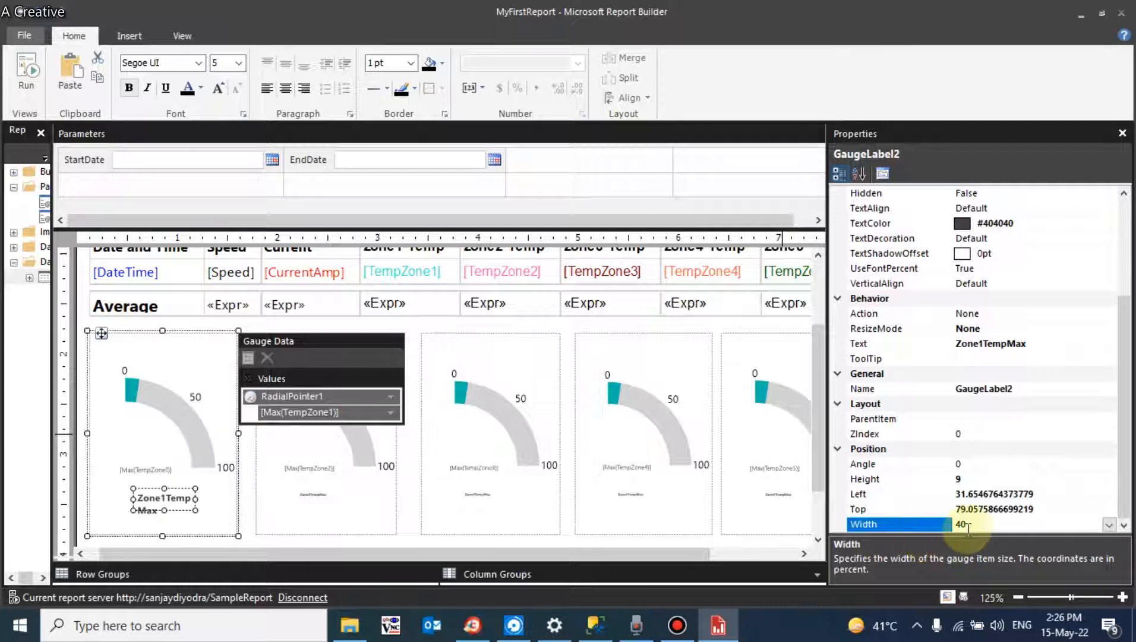
pyautogui.moveTo(970, 524); pyautogui.dragTo(943, 530)
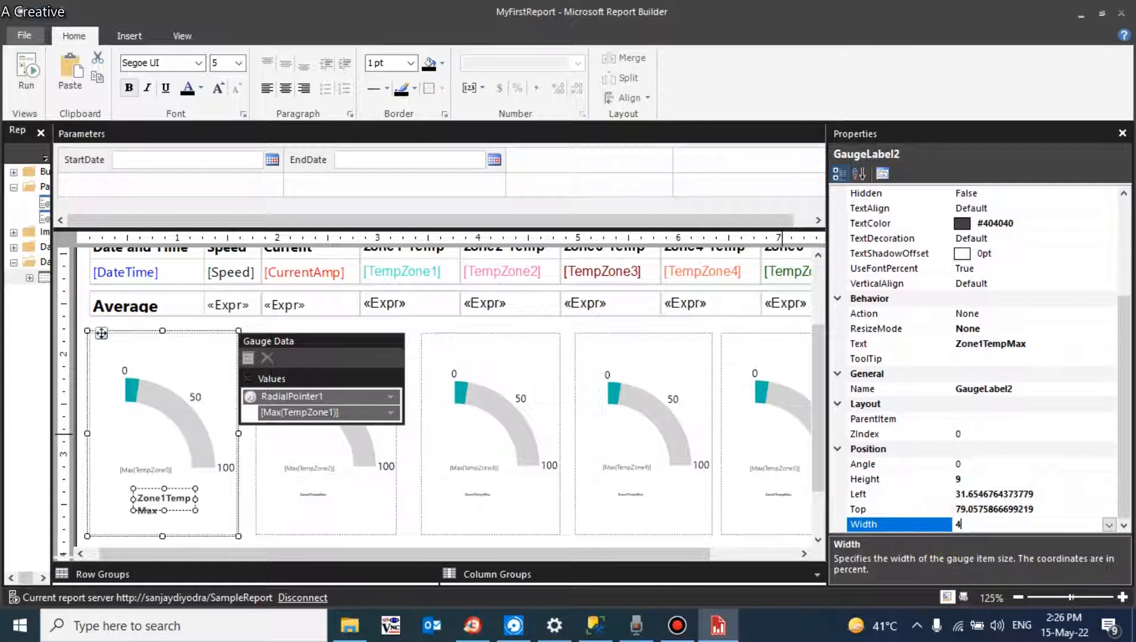
pyautogui.write('45')
pyautogui.press('Return')
# Set the Zone1TempMax label's width to 55 and move it left to about 21.6, centred beneath the first gauge.
pyautogui.moveTo(981, 525); pyautogui.dragTo(922, 525)
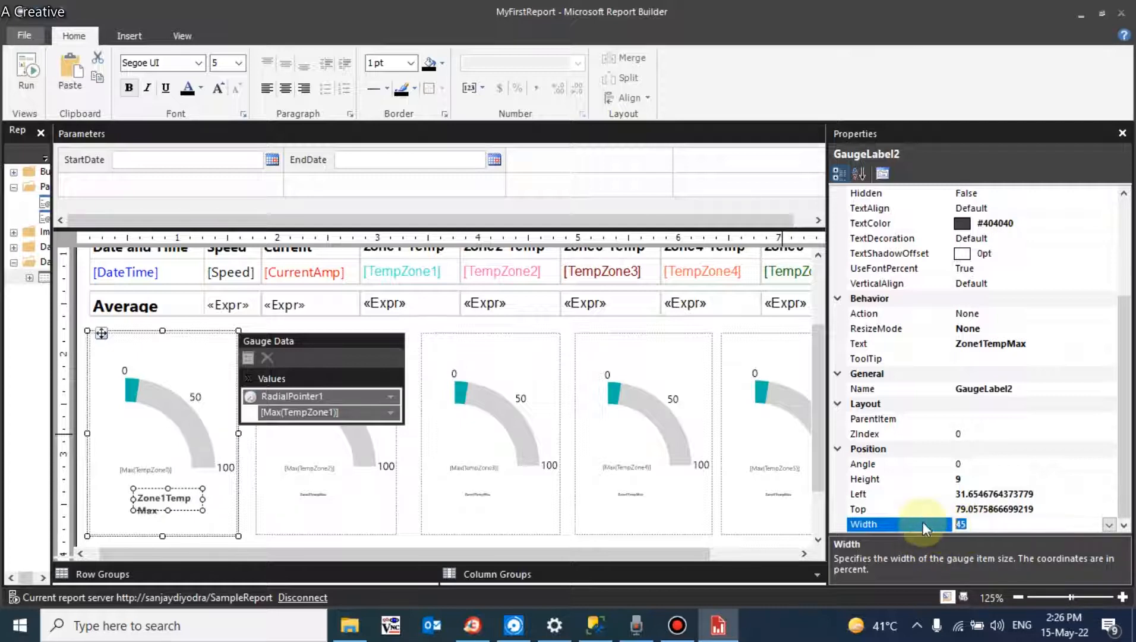
pyautogui.write('55')
pyautogui.press('Return')
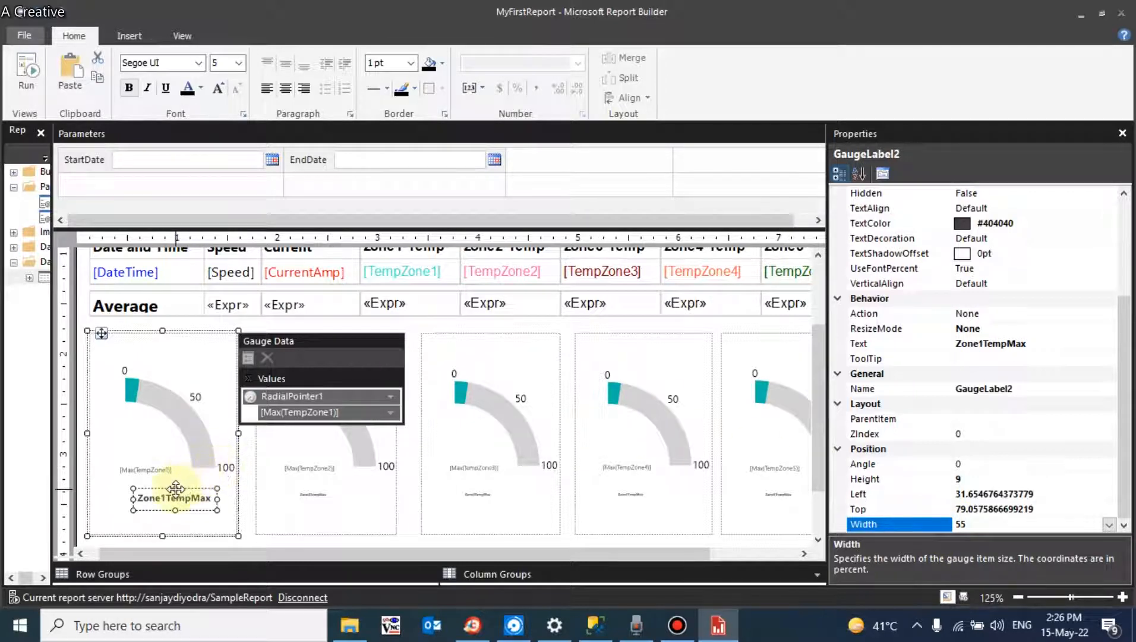
pyautogui.moveTo(176, 488); pyautogui.dragTo(162, 488)
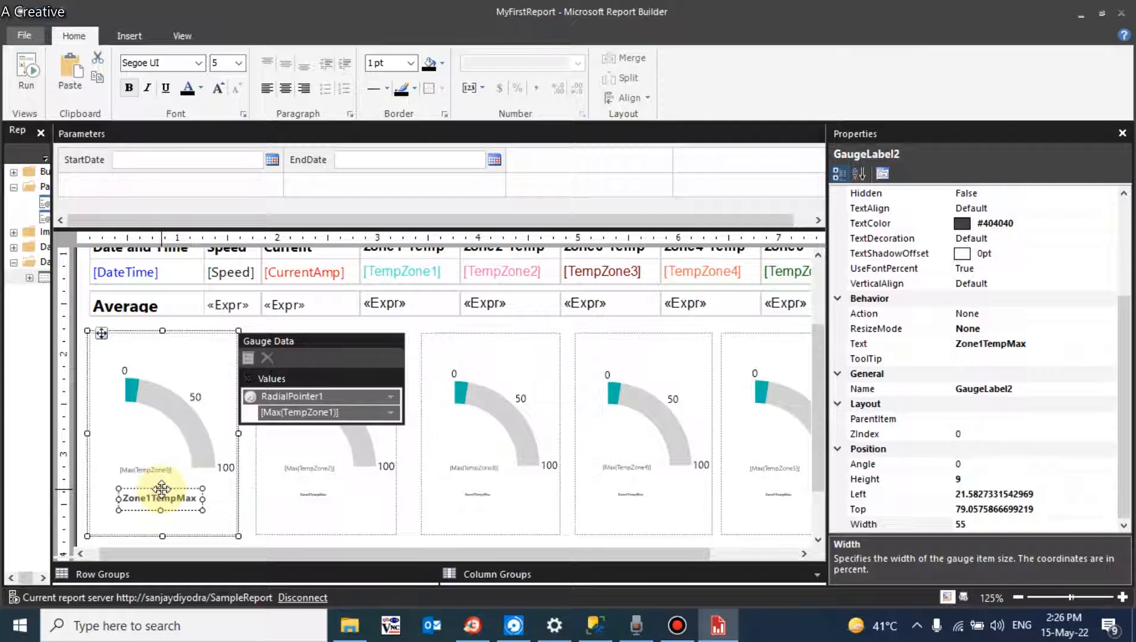
# Set the resize mode of the Zone2TempMax label under the second gauge to None.
pyautogui.click(308, 499)
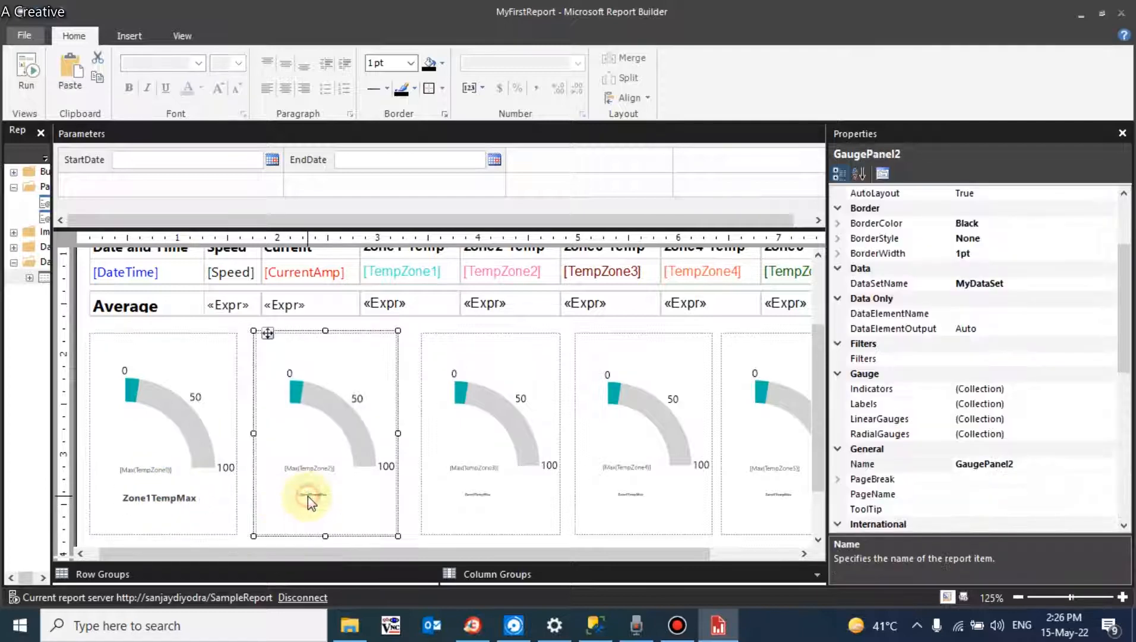
pyautogui.click(308, 499)
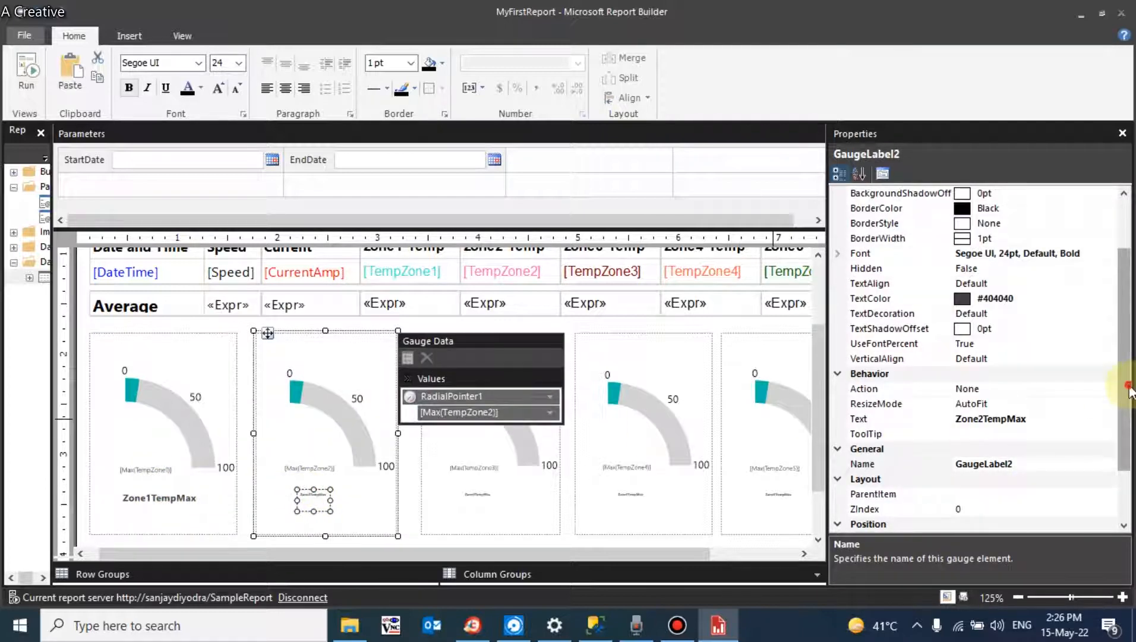
pyautogui.moveTo(1128, 395); pyautogui.dragTo(1129, 404)
pyautogui.click(1022, 389)
pyautogui.click(1108, 388)
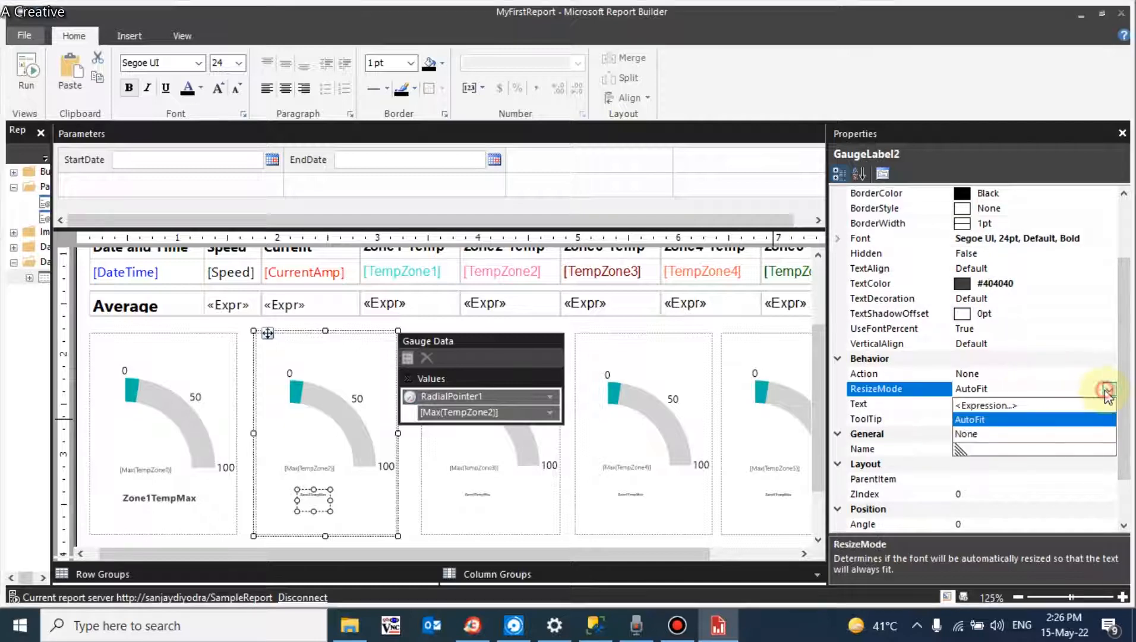
pyautogui.click(995, 435)
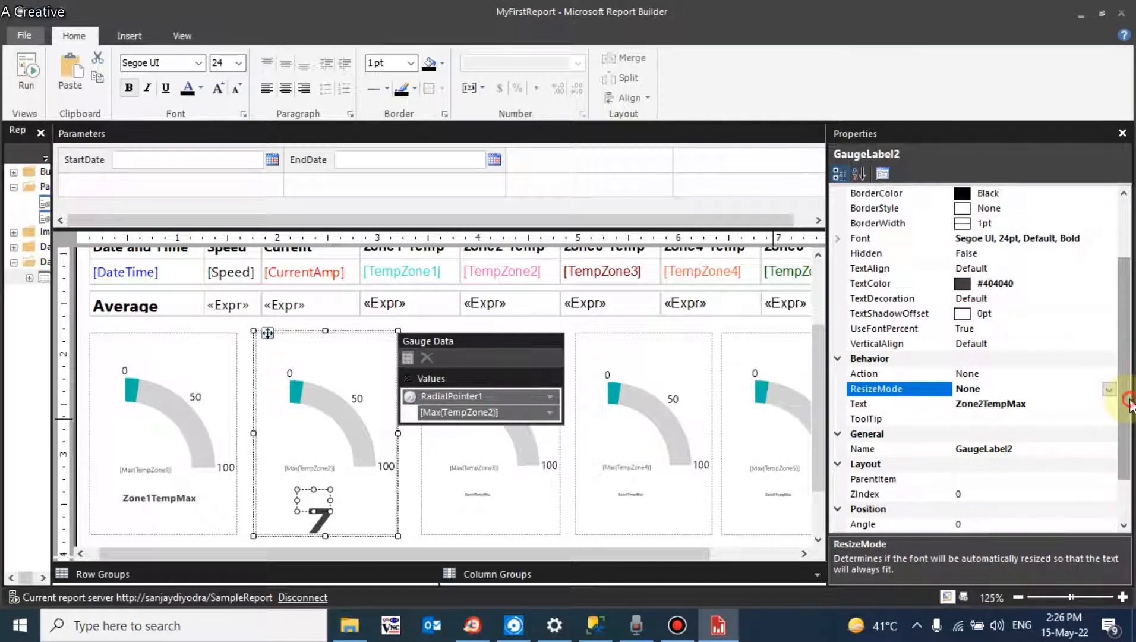
# Set the Zone2TempMax label's font size to 5 and its width to 55.
pyautogui.moveTo(1115, 401); pyautogui.dragTo(1116, 474)
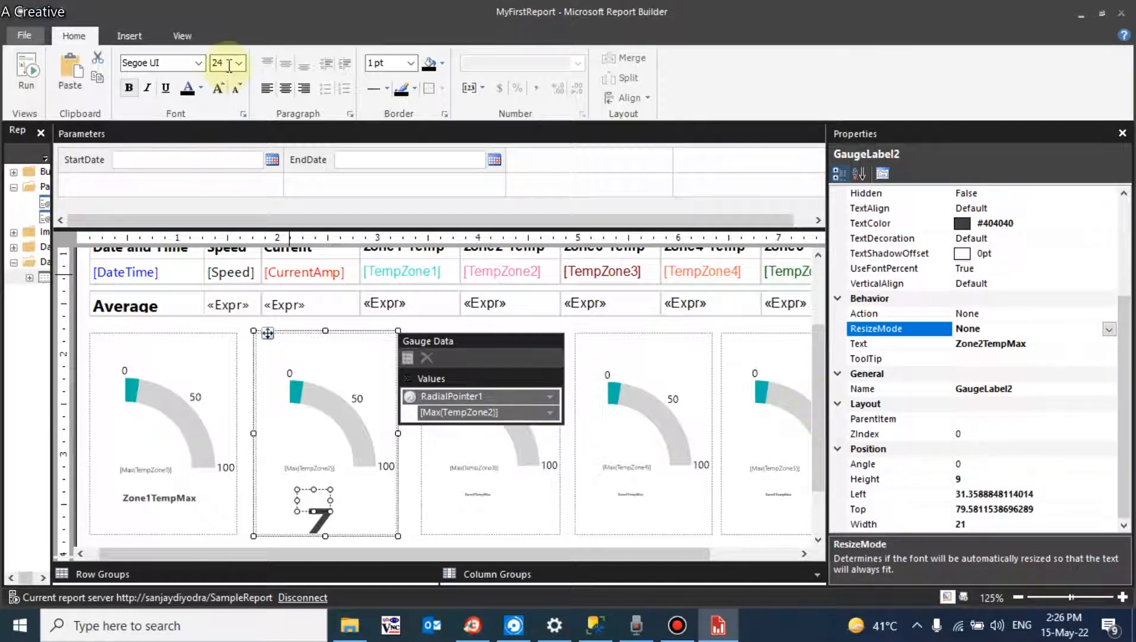
pyautogui.click(229, 64)
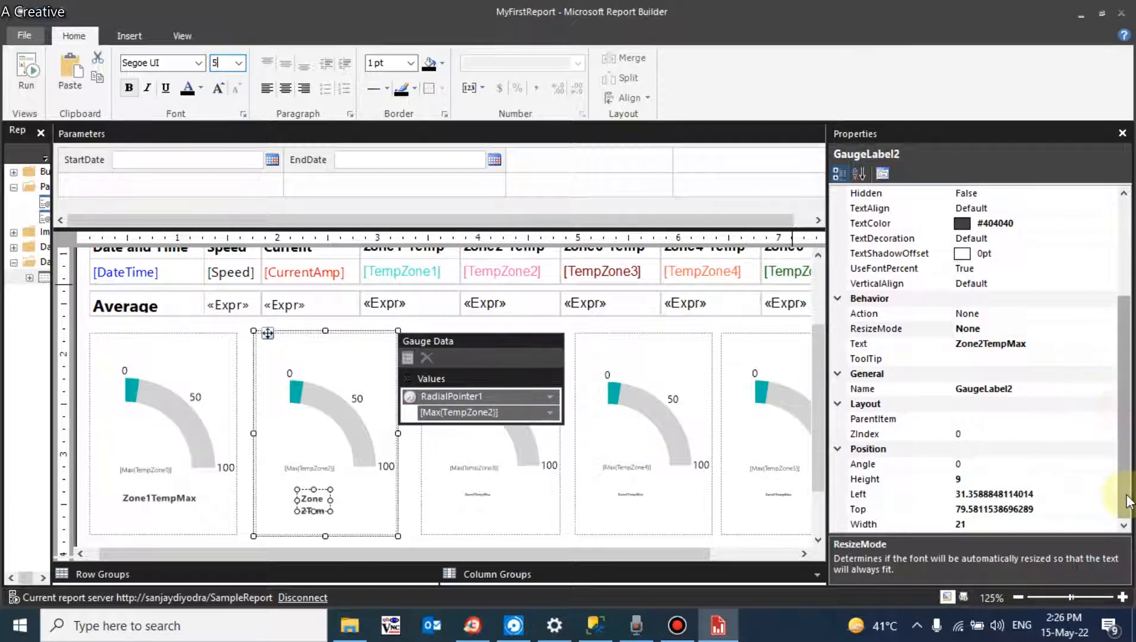
pyautogui.click(963, 524)
pyautogui.write('5')
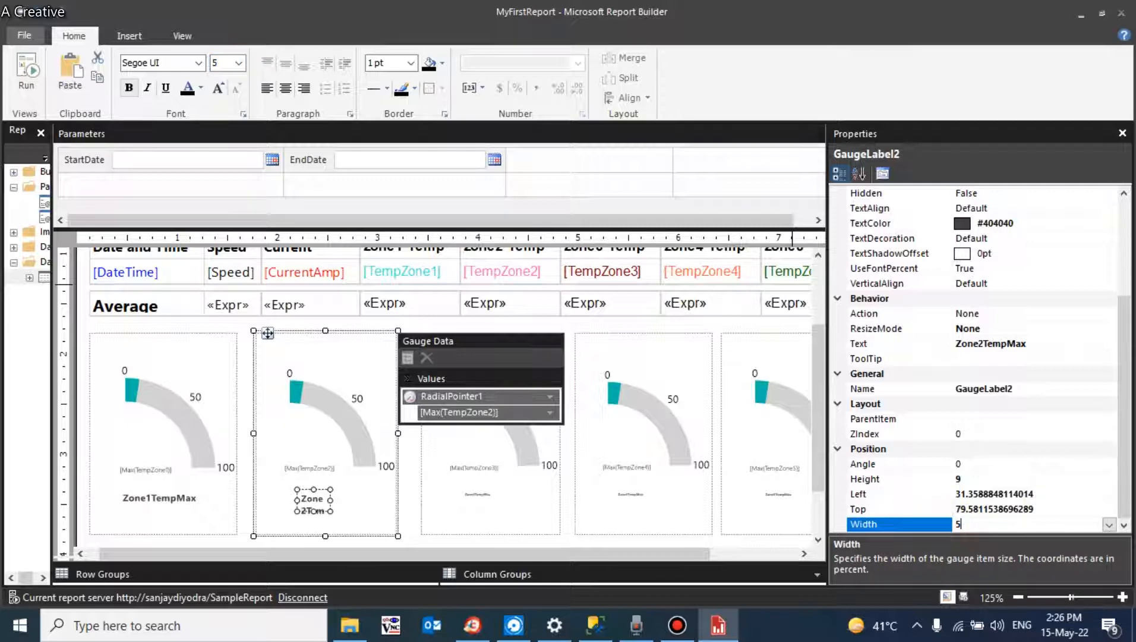
pyautogui.write('5')
pyautogui.click(924, 528)
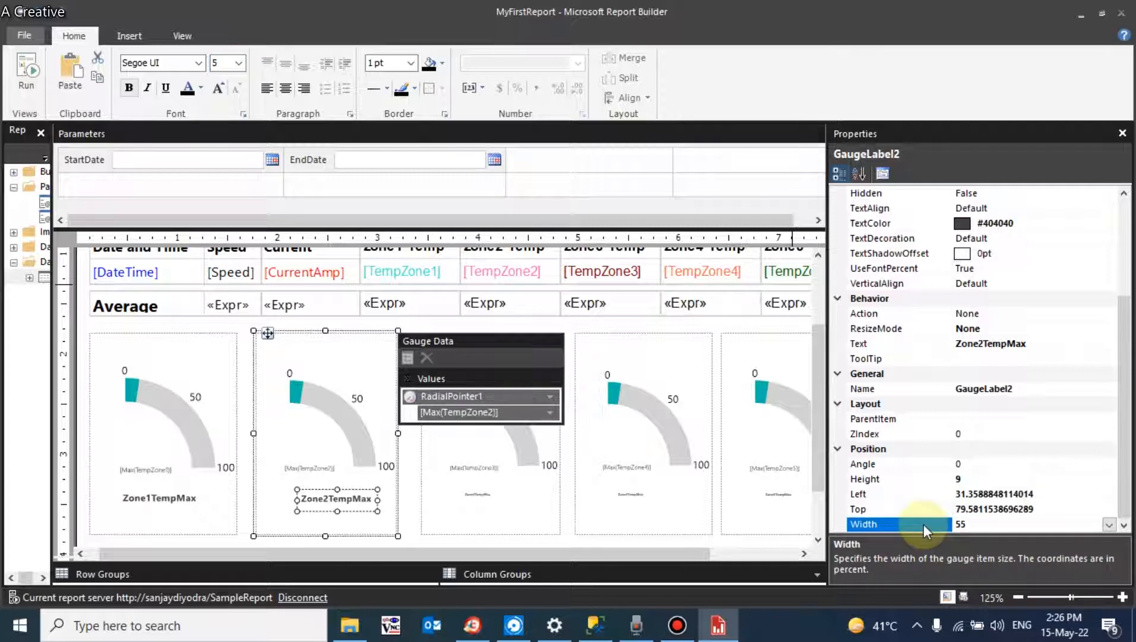
# Set the font size of the Zone3TempMax label under the third gauge to 5.
pyautogui.click(480, 502)
pyautogui.click(475, 498)
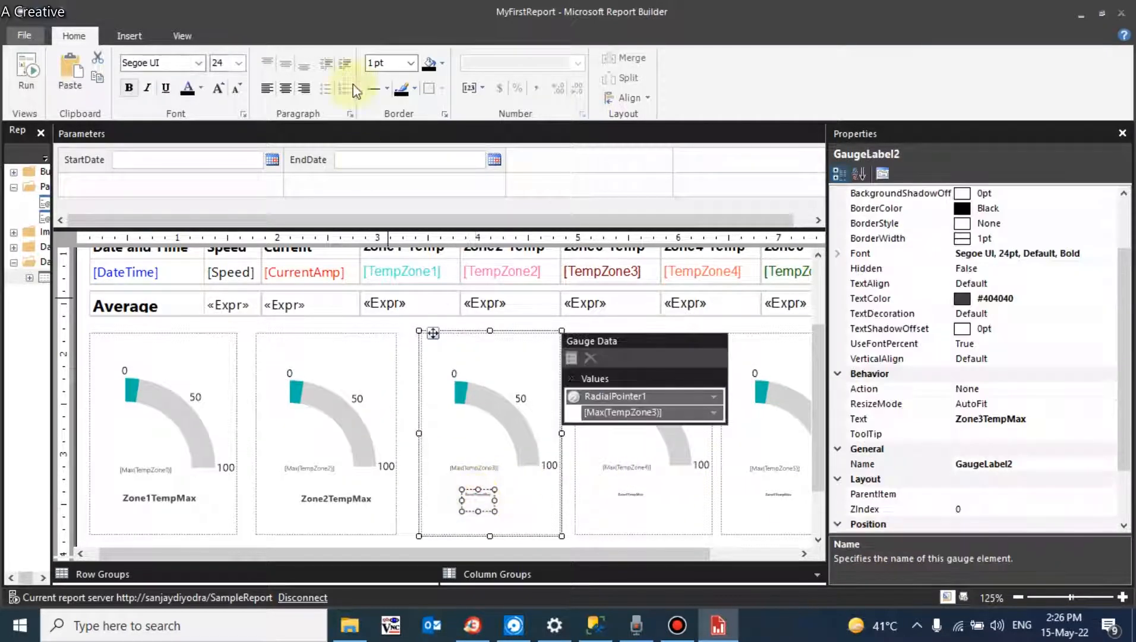
pyautogui.click(239, 63)
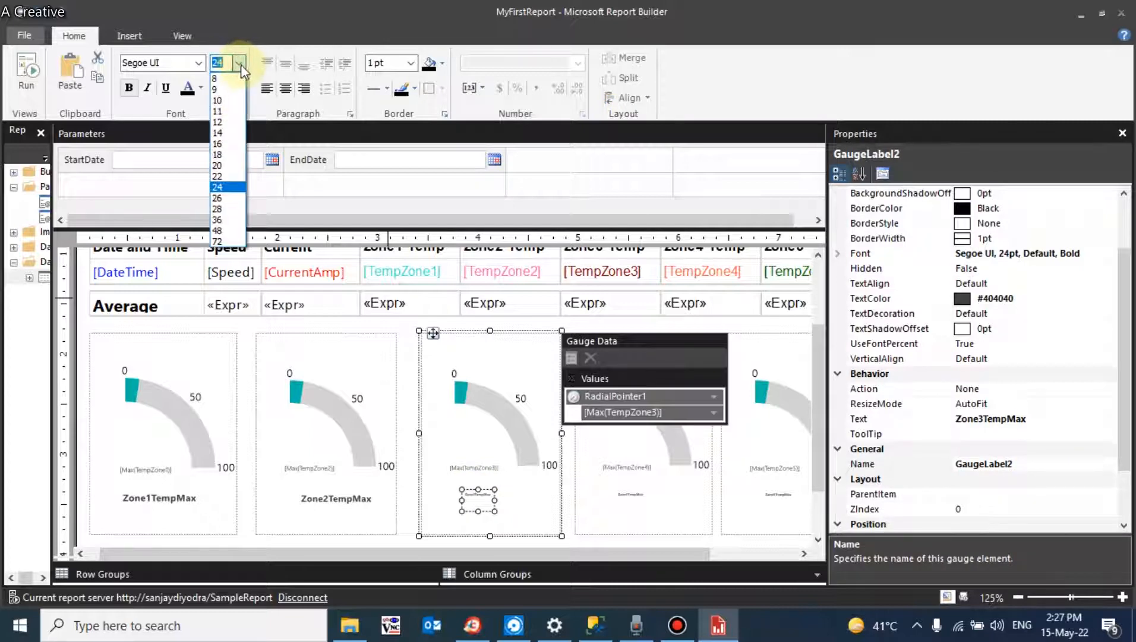
pyautogui.write('5')
pyautogui.press('Return')
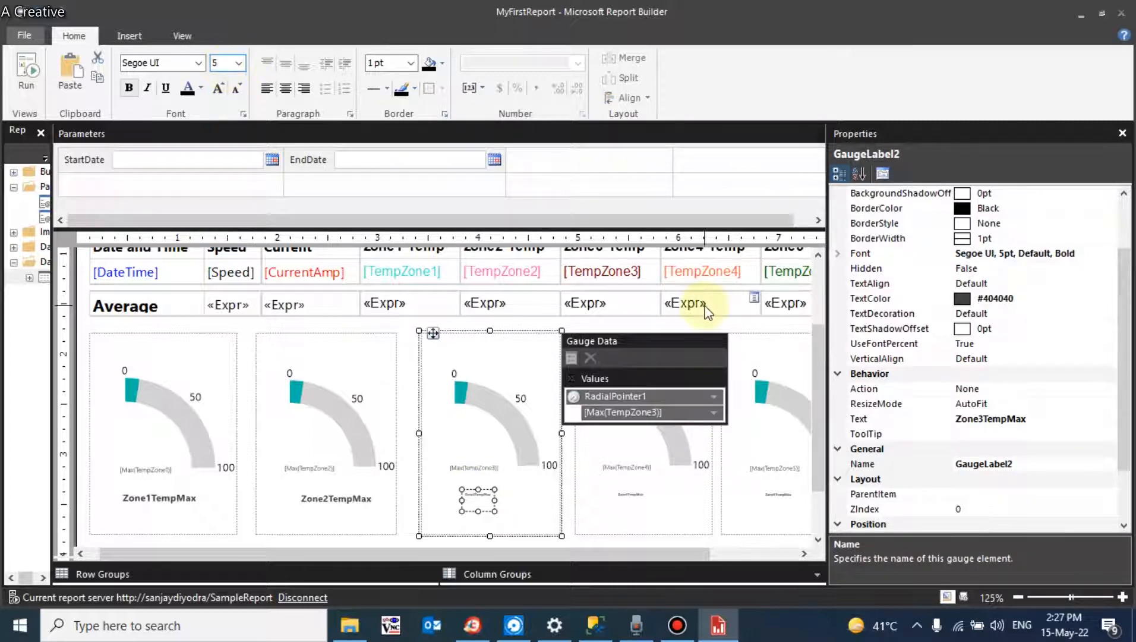
# Set the Zone3TempMax label's width to 55 and its resize mode to None.
pyautogui.scroll(-2, 1099, 380)
pyautogui.click(1009, 523)
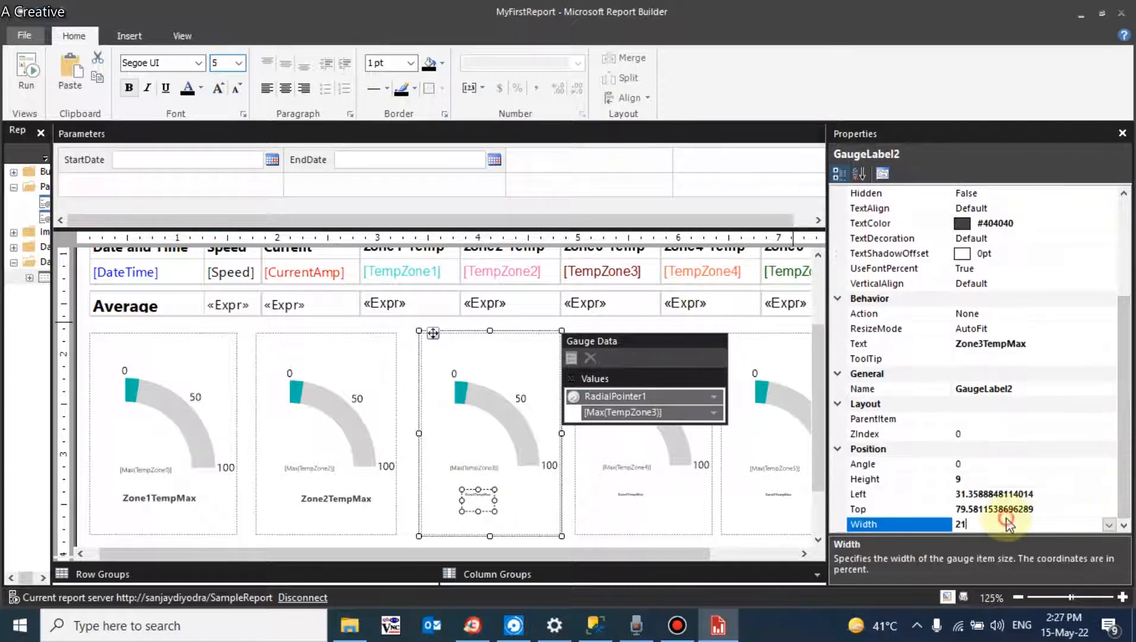
pyautogui.write('55')
pyautogui.press('Return')
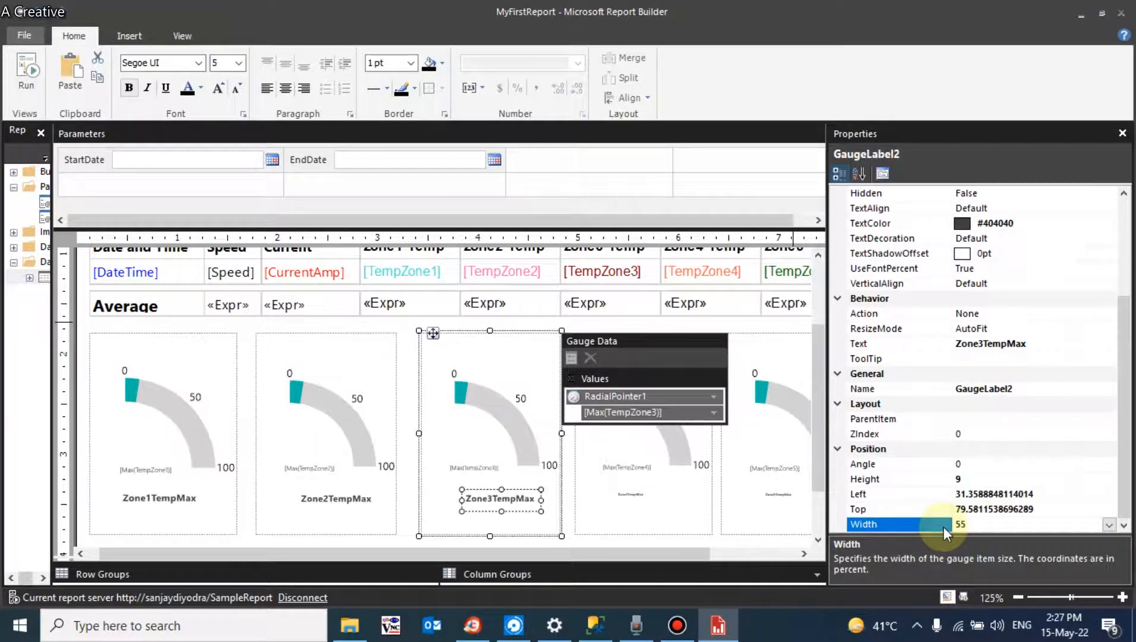
pyautogui.click(1092, 331)
pyautogui.click(1108, 329)
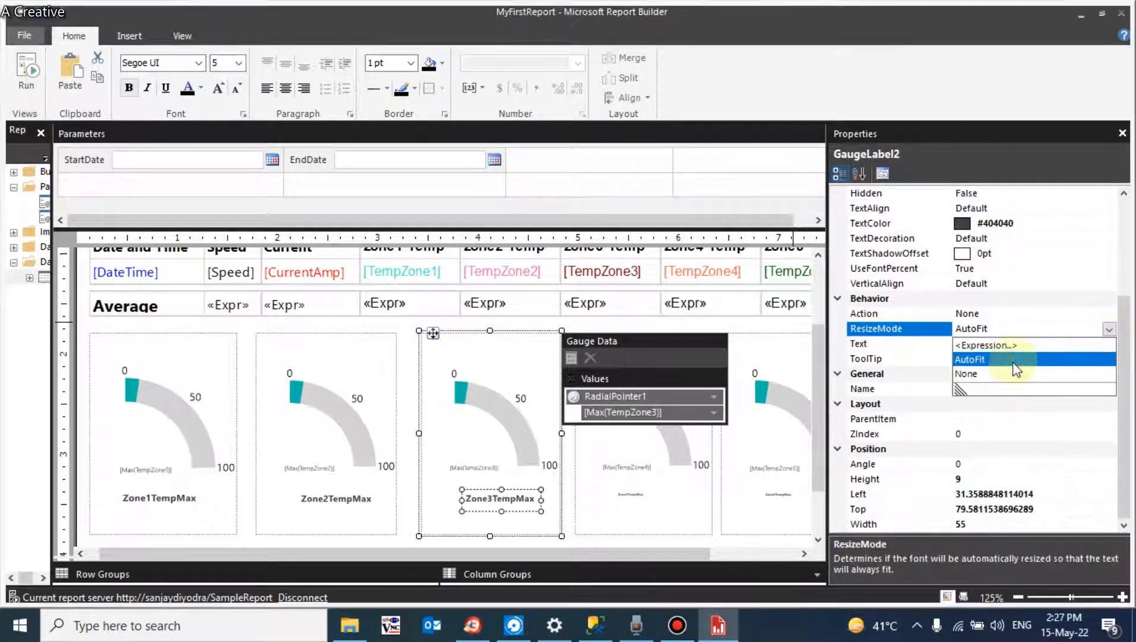
pyautogui.click(1015, 371)
# Set the font size of the Zone4TempMax label under the fourth gauge to 5 and its width to 55.
pyautogui.click(639, 498)
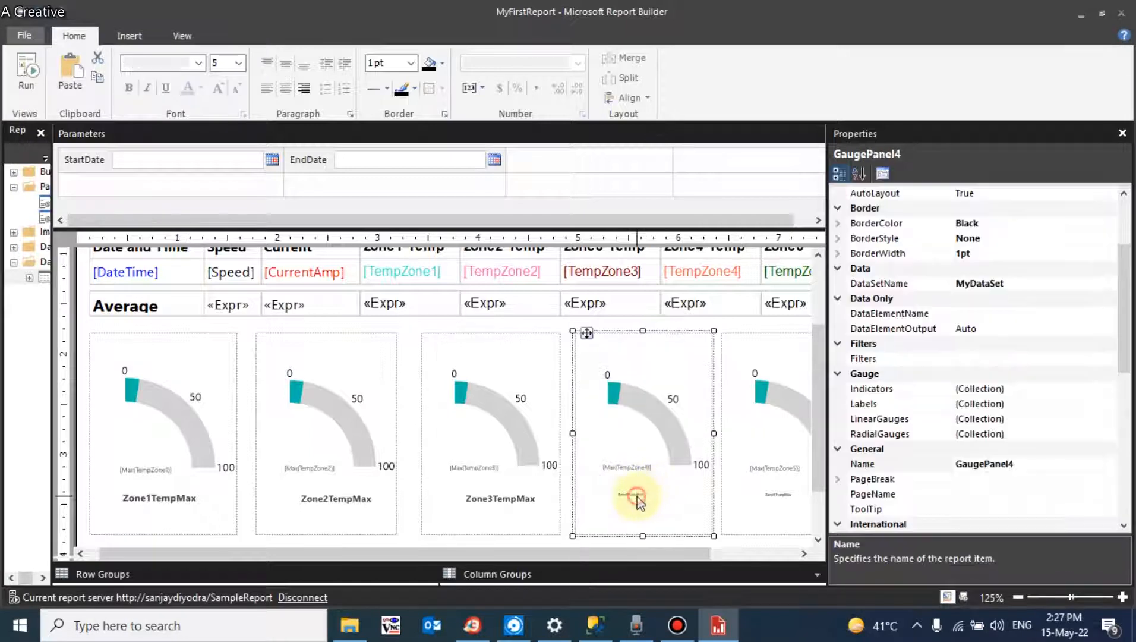
pyautogui.click(636, 501)
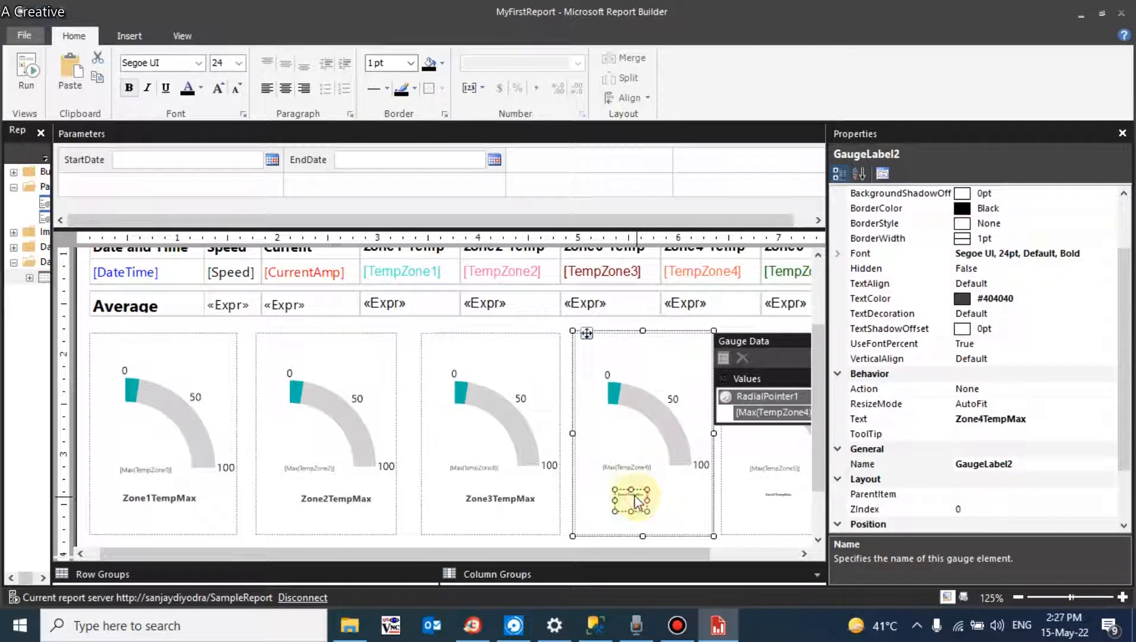
pyautogui.click(226, 60)
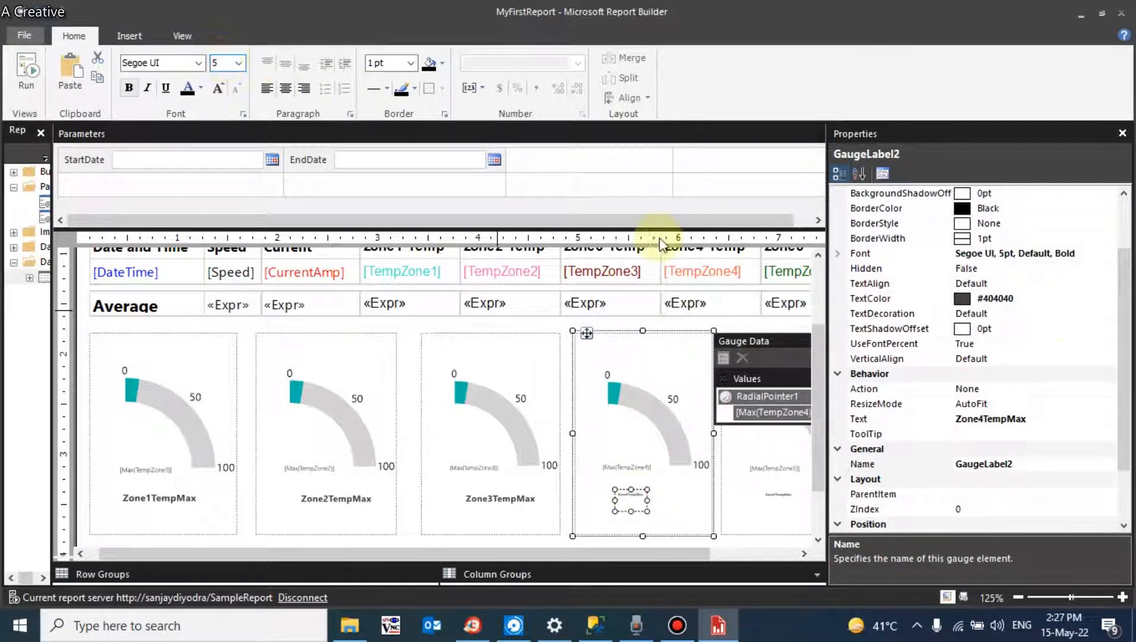
pyautogui.scroll(-2, 1095, 525)
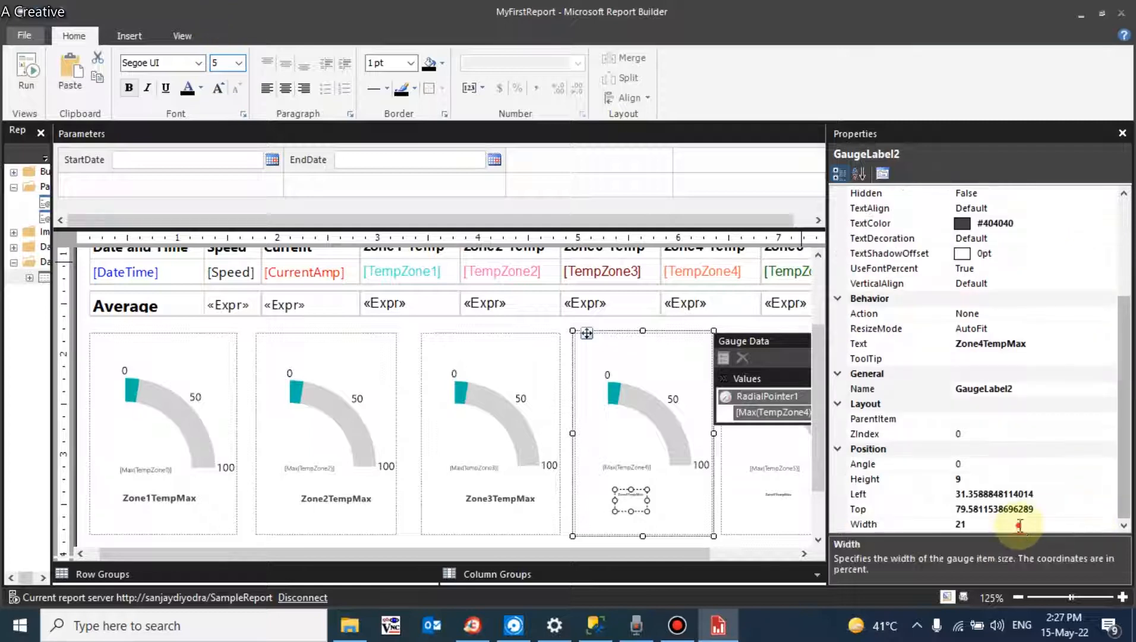
pyautogui.click(960, 524)
pyautogui.write('55')
pyautogui.click(906, 527)
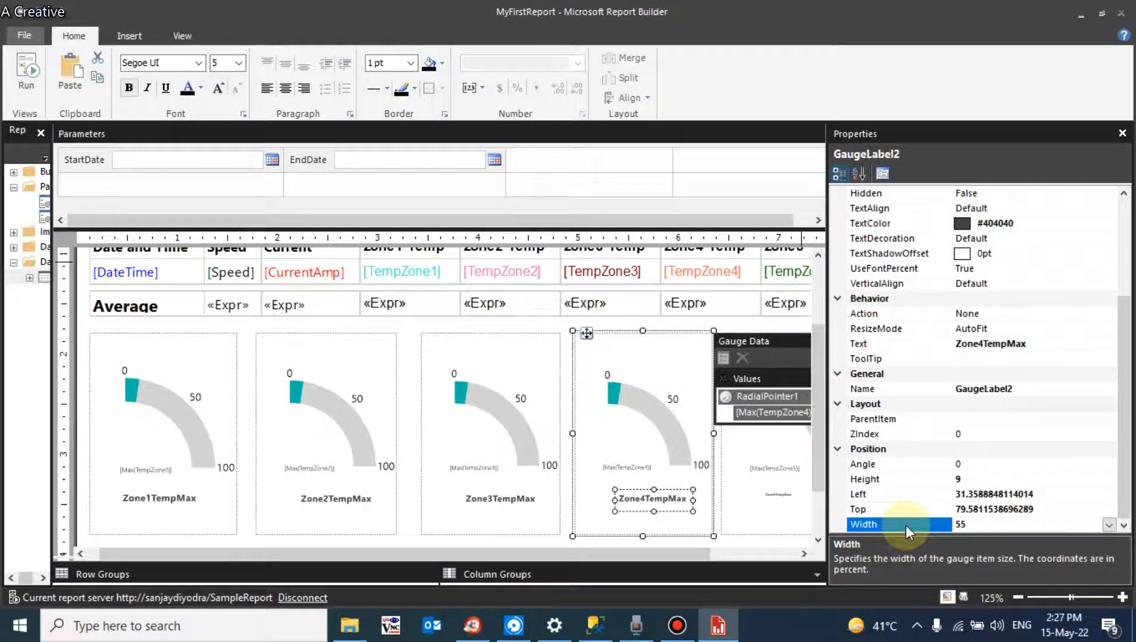
# Set the width of the Zone5TempMax label under the fifth gauge to 55 and its font size to 5.
pyautogui.click(778, 491)
pyautogui.click(778, 491)
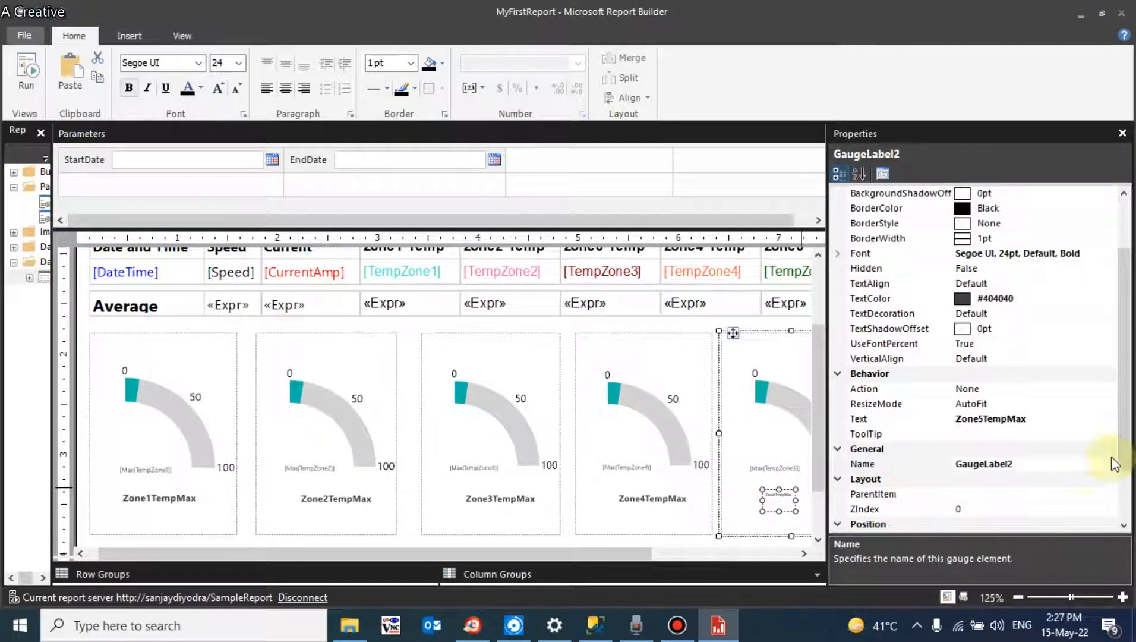
pyautogui.scroll(-2, 1115, 464)
pyautogui.click(913, 524)
pyautogui.write('21')
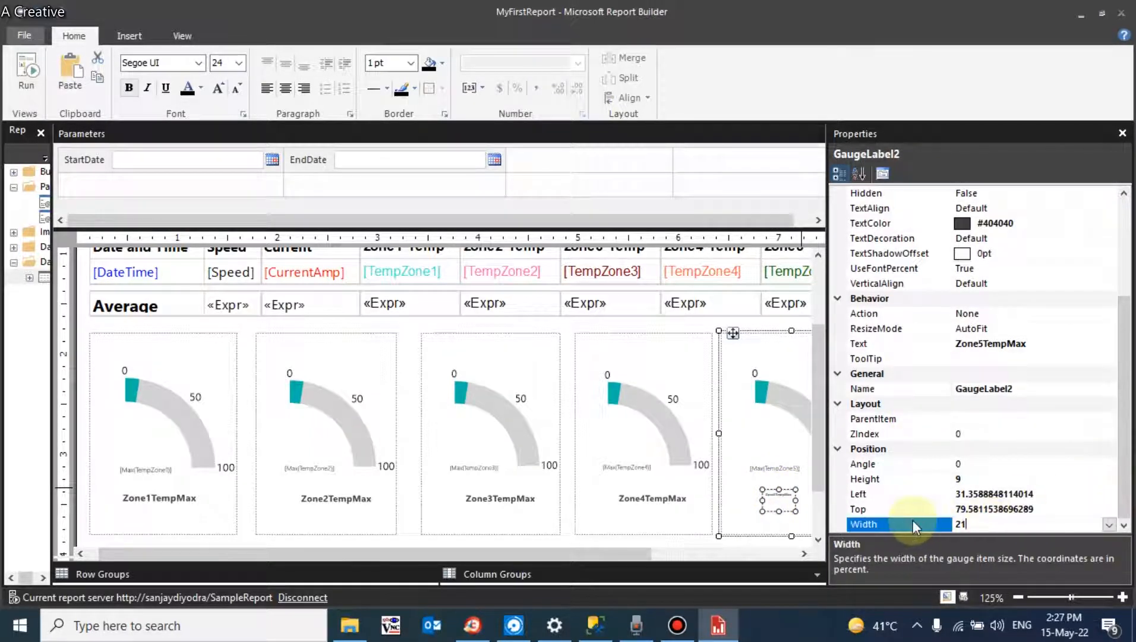
pyautogui.write('55')
pyautogui.press('Return')
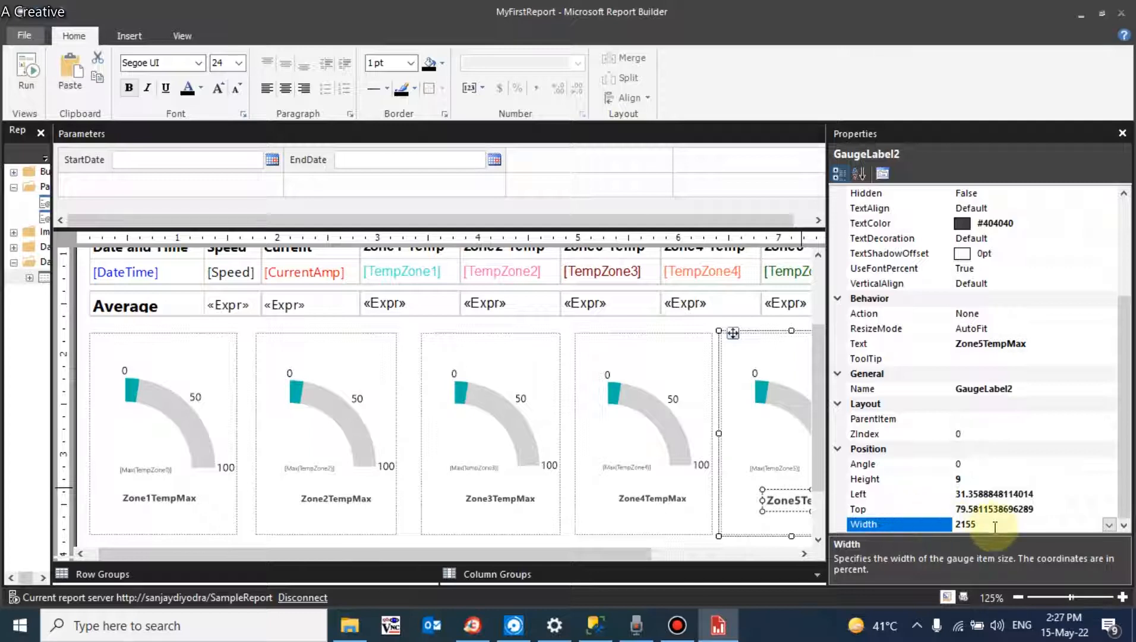
pyautogui.moveTo(987, 526); pyautogui.dragTo(903, 535)
pyautogui.write('55')
pyautogui.press('Return')
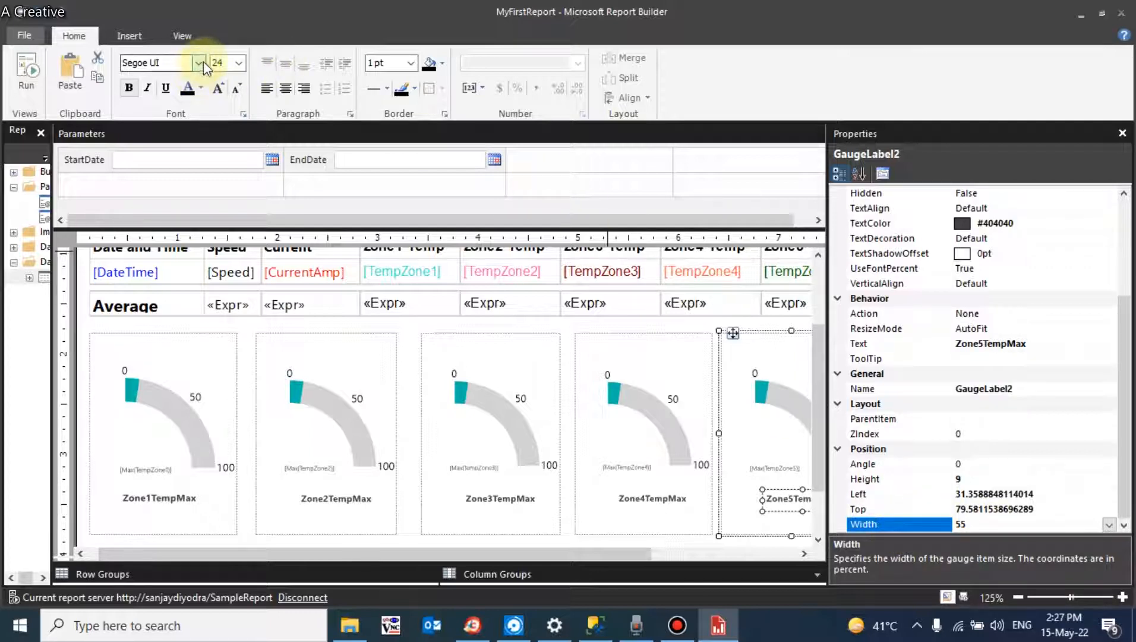
pyautogui.click(224, 61)
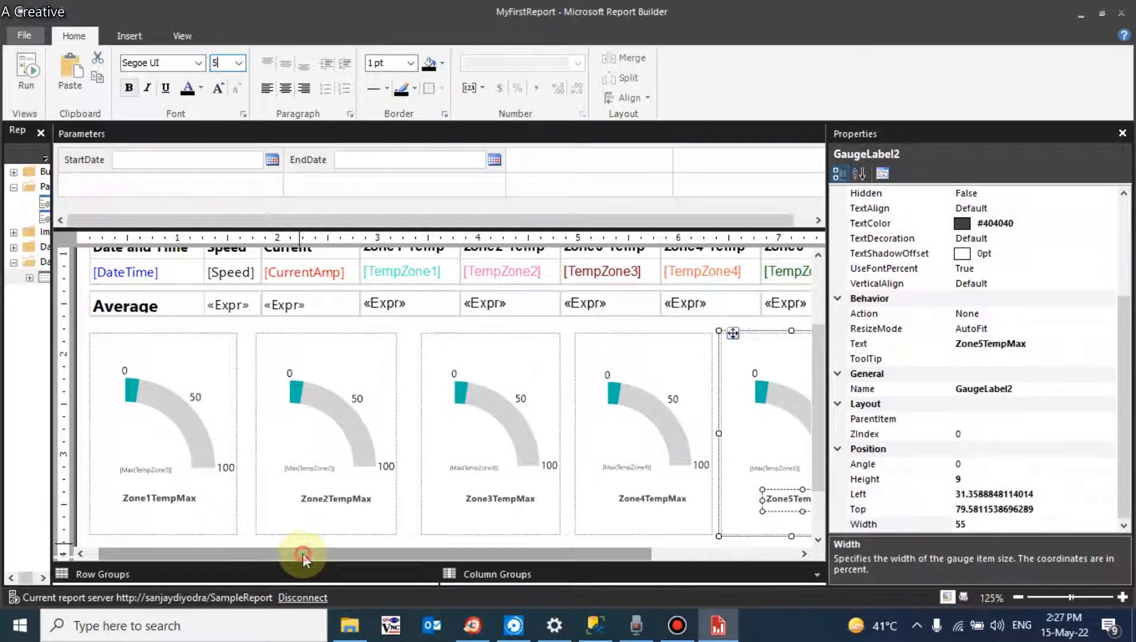
# Move the Zone2TempMax label slightly left and up so it sits more centrally beneath the second gauge.
pyautogui.moveTo(303, 553); pyautogui.dragTo(320, 527)
pyautogui.click(318, 500)
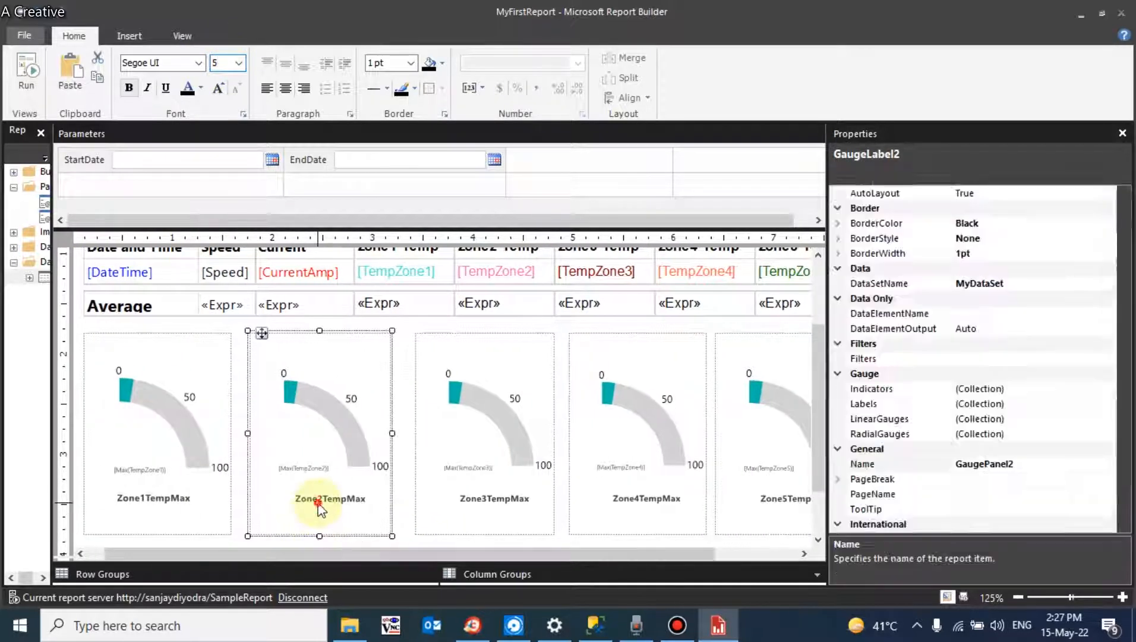
pyautogui.click(320, 501)
pyautogui.click(313, 503)
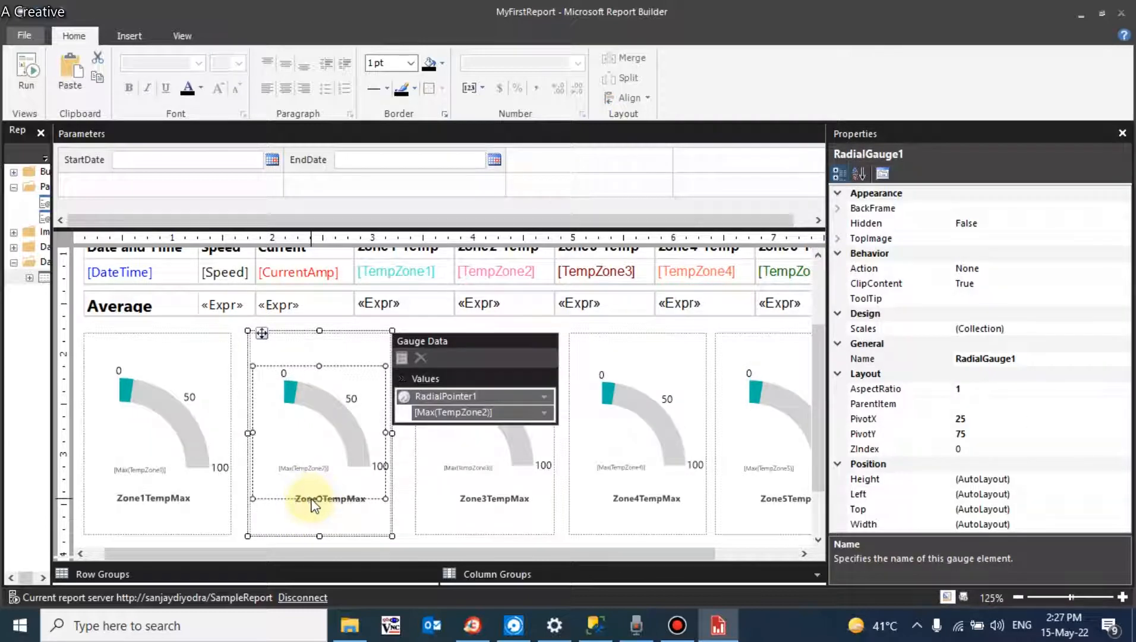
pyautogui.click(313, 506)
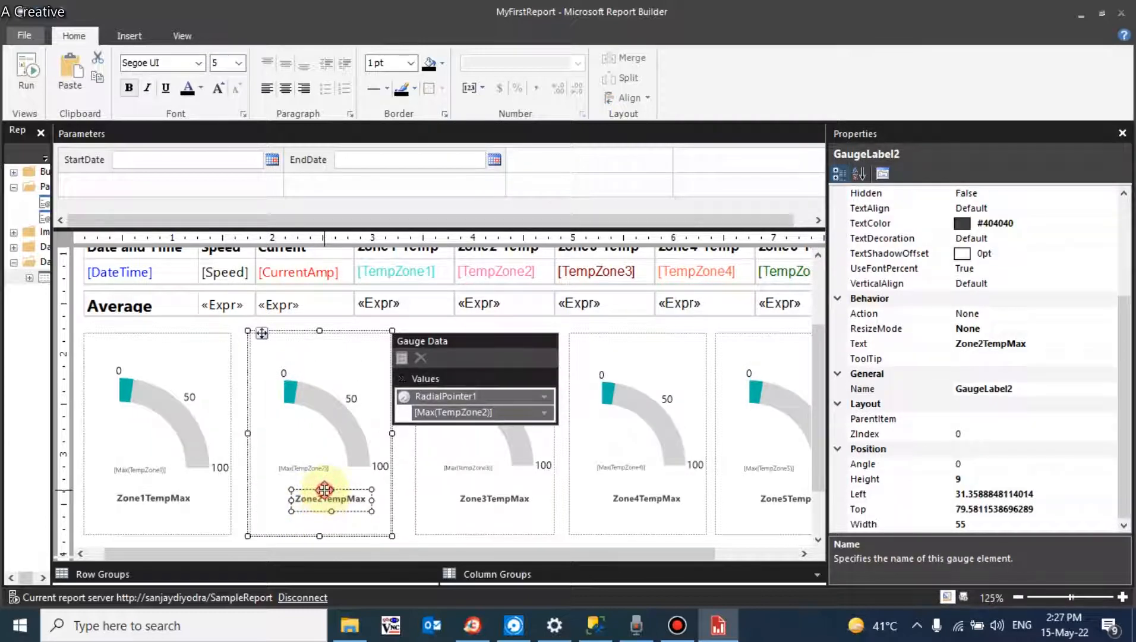
pyautogui.moveTo(325, 490); pyautogui.dragTo(315, 487)
# Move the Zone3TempMax label beneath the third gauge to a left position of about 21.4 and a top of about 78.
pyautogui.click(488, 501)
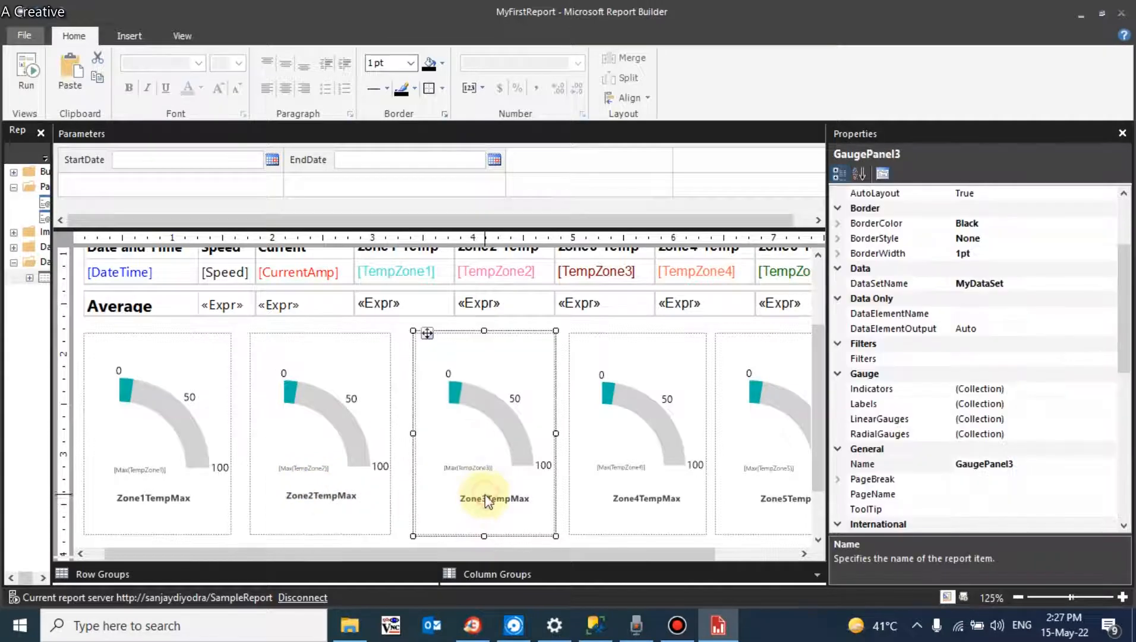
pyautogui.click(486, 501)
pyautogui.click(490, 495)
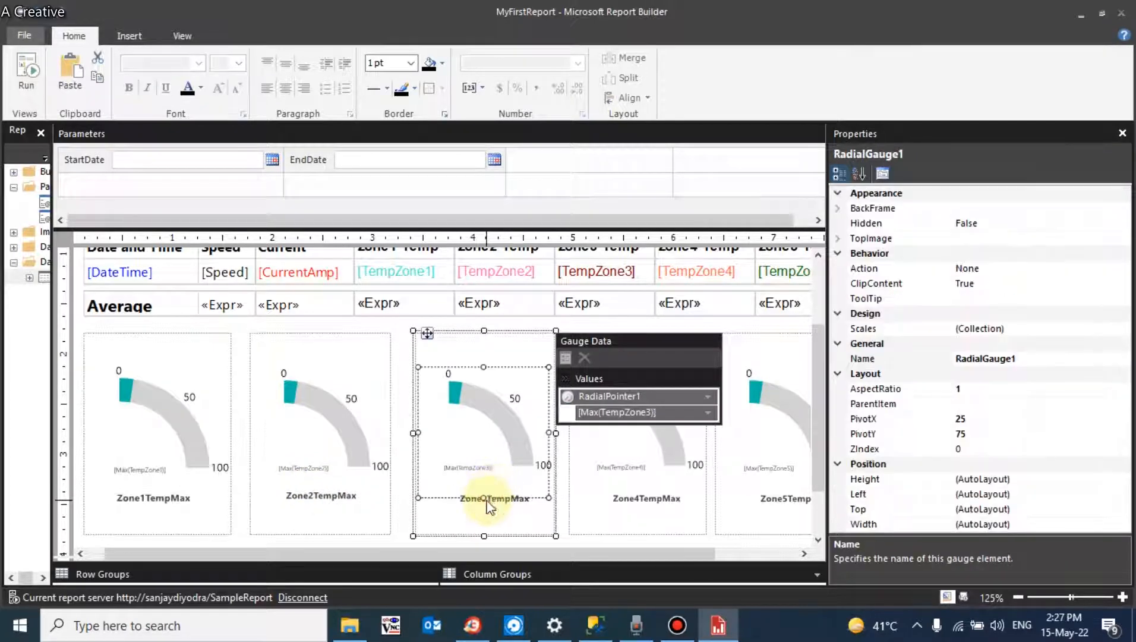
pyautogui.click(488, 505)
pyautogui.moveTo(487, 505); pyautogui.dragTo(474, 502)
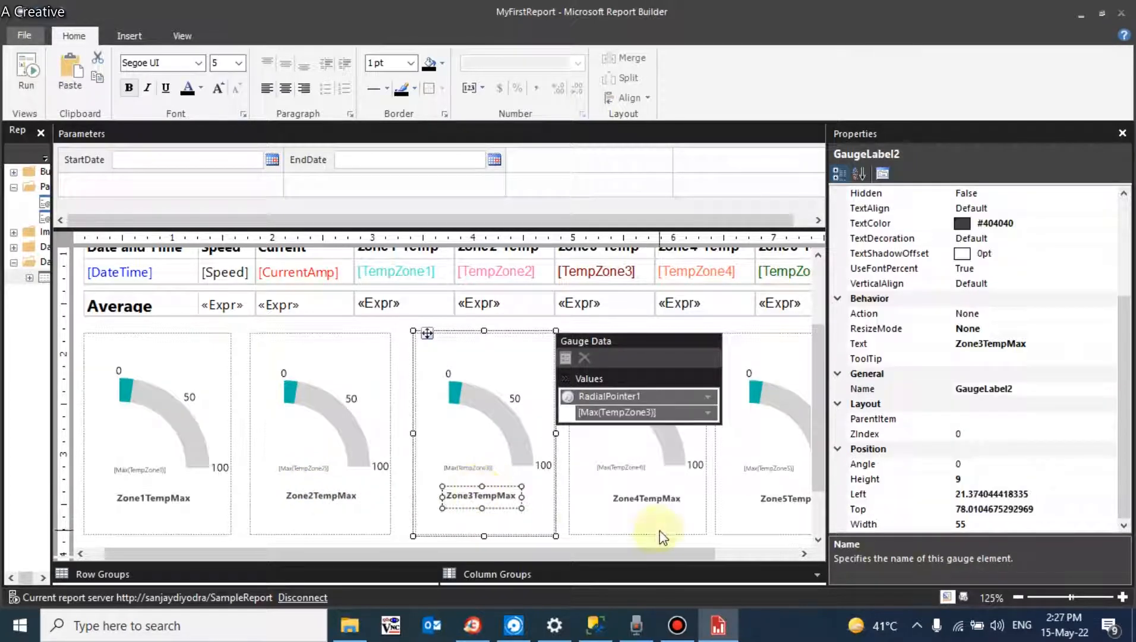
# Move the Zone4TempMax label slightly left and up beneath the fourth gauge.
pyautogui.click(653, 510)
pyautogui.click(646, 494)
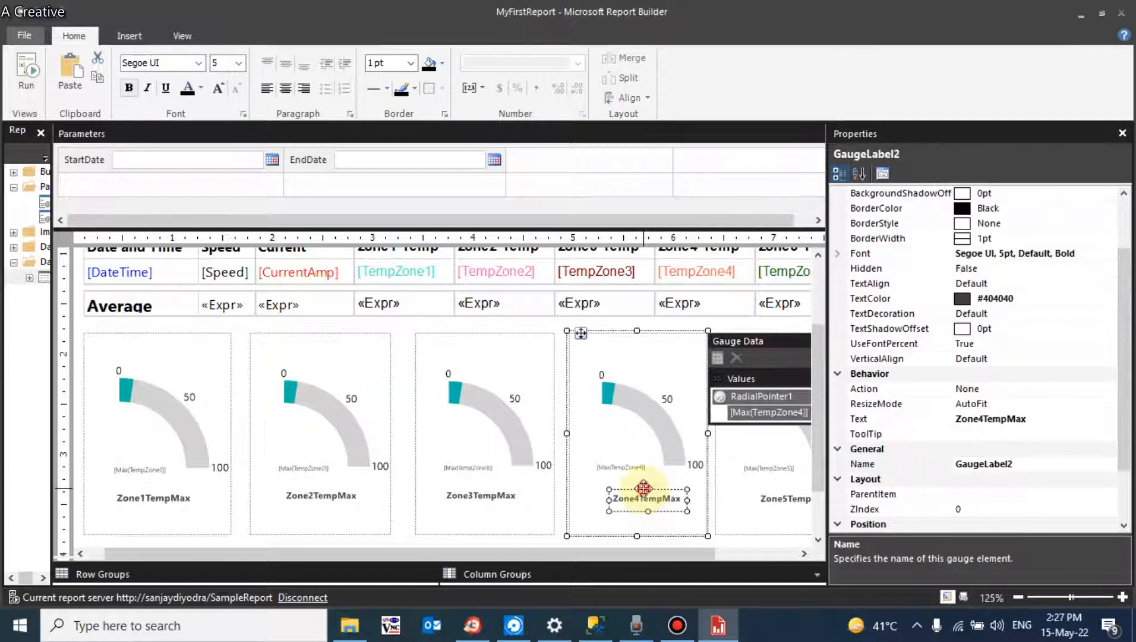
pyautogui.moveTo(644, 488); pyautogui.dragTo(635, 487)
# Shift the Zone5TempMax label slightly left beneath the fifth gauge.
pyautogui.moveTo(555, 561); pyautogui.dragTo(629, 553)
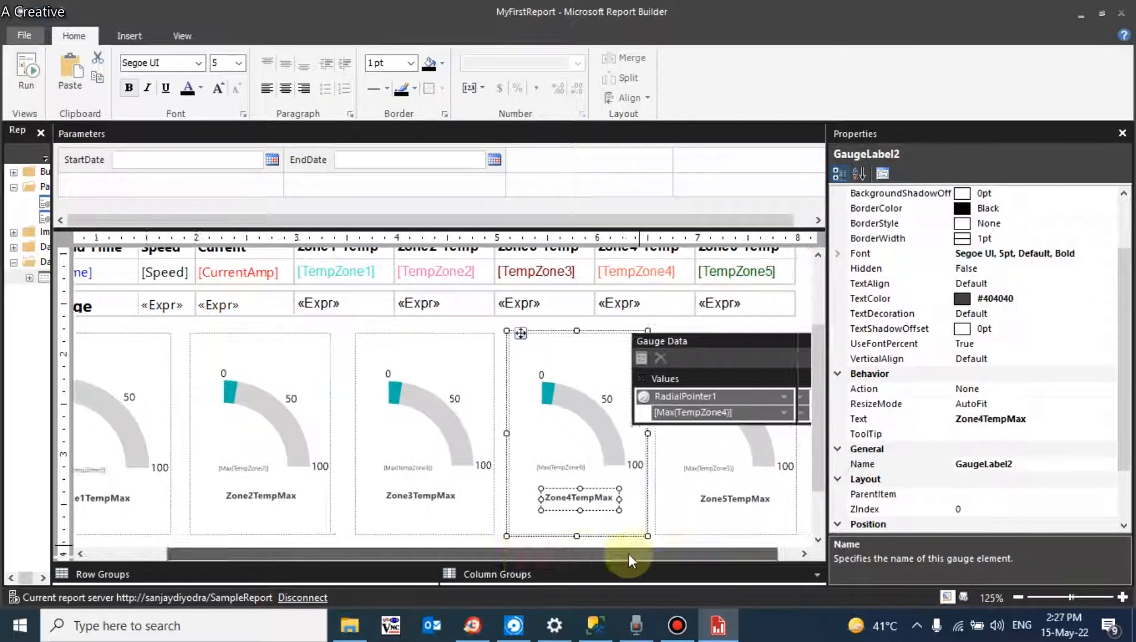
pyautogui.click(701, 483)
pyautogui.click(695, 496)
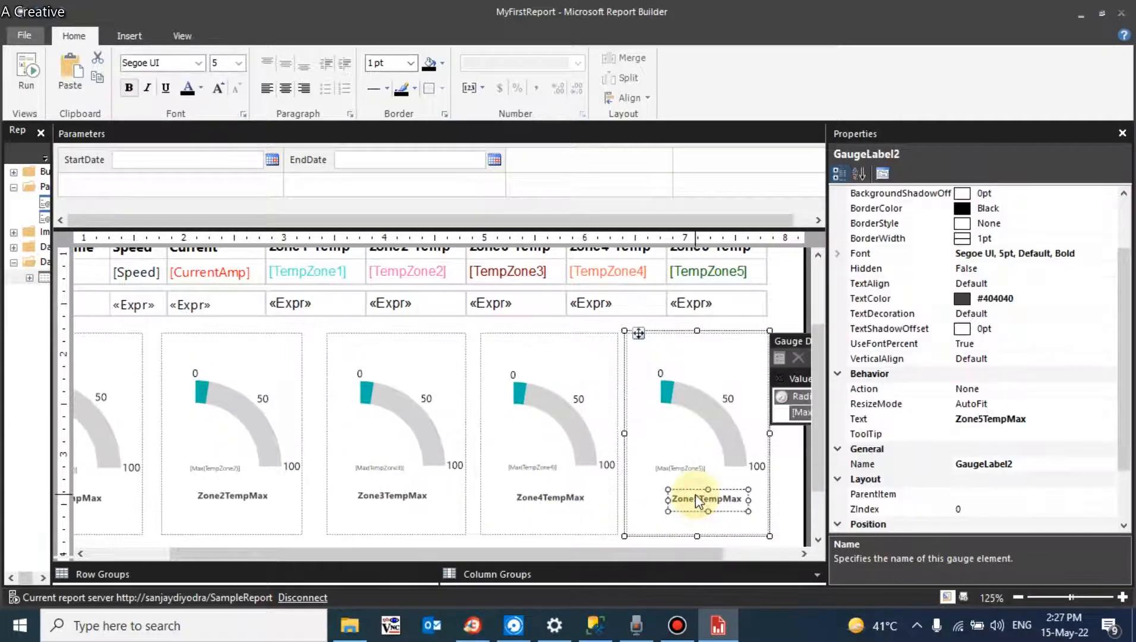
pyautogui.moveTo(697, 489); pyautogui.dragTo(689, 489)
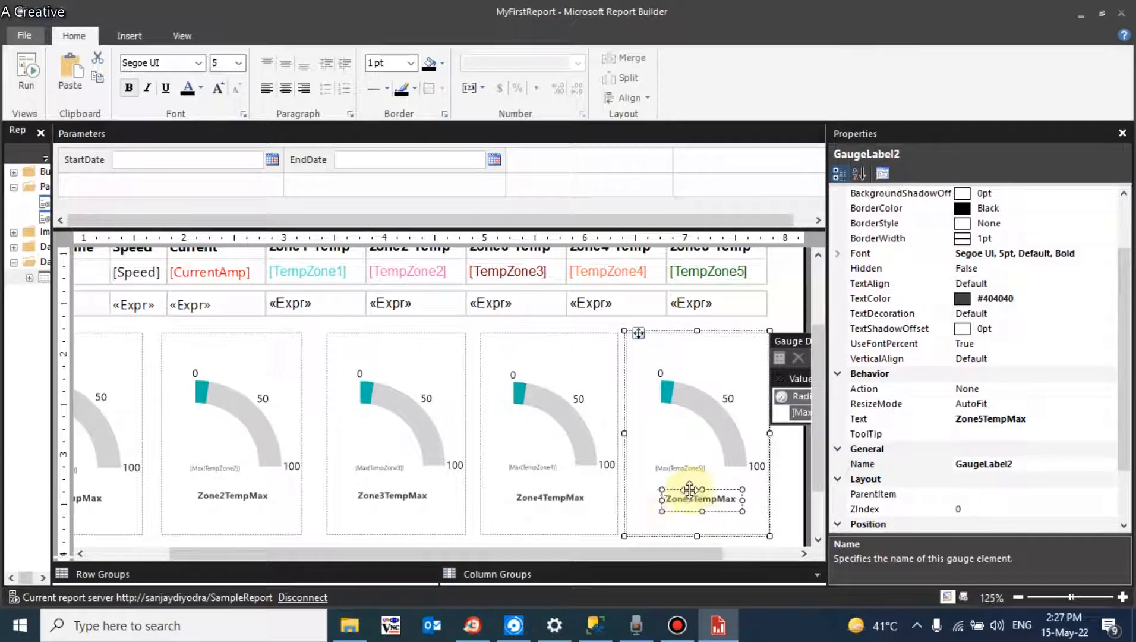
# Try to select the Zone4TempMax and Zone5TempMax labels together across their two gauge panels.
pyautogui.click(566, 501)
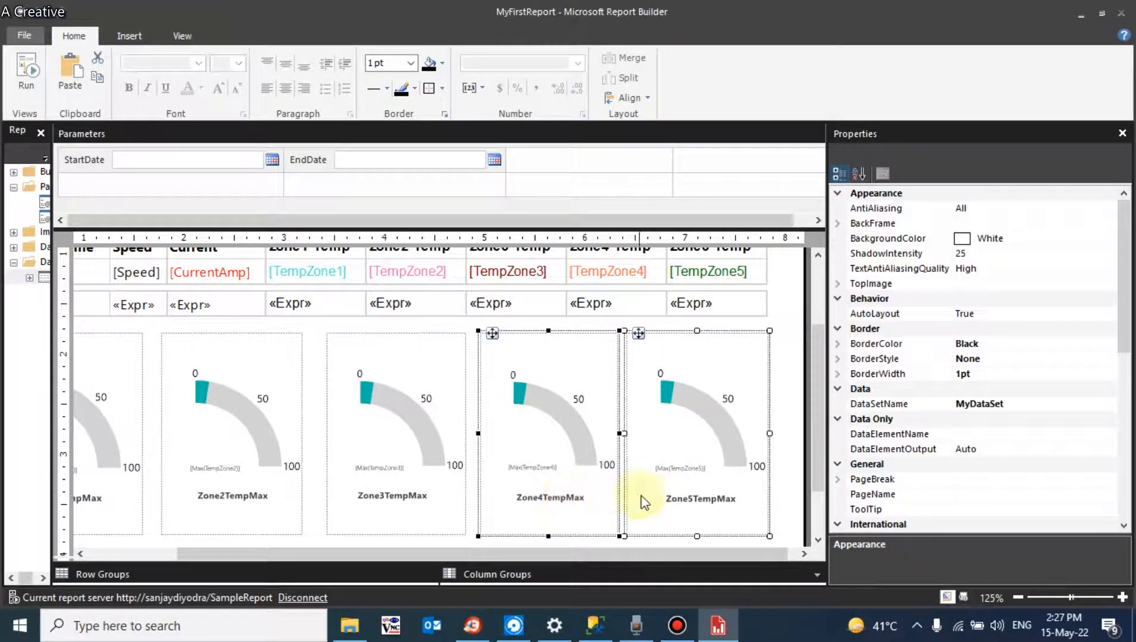
pyautogui.click(666, 499)
pyautogui.keyDown('ctrl'); pyautogui.click(545, 496); pyautogui.keyUp('ctrl')
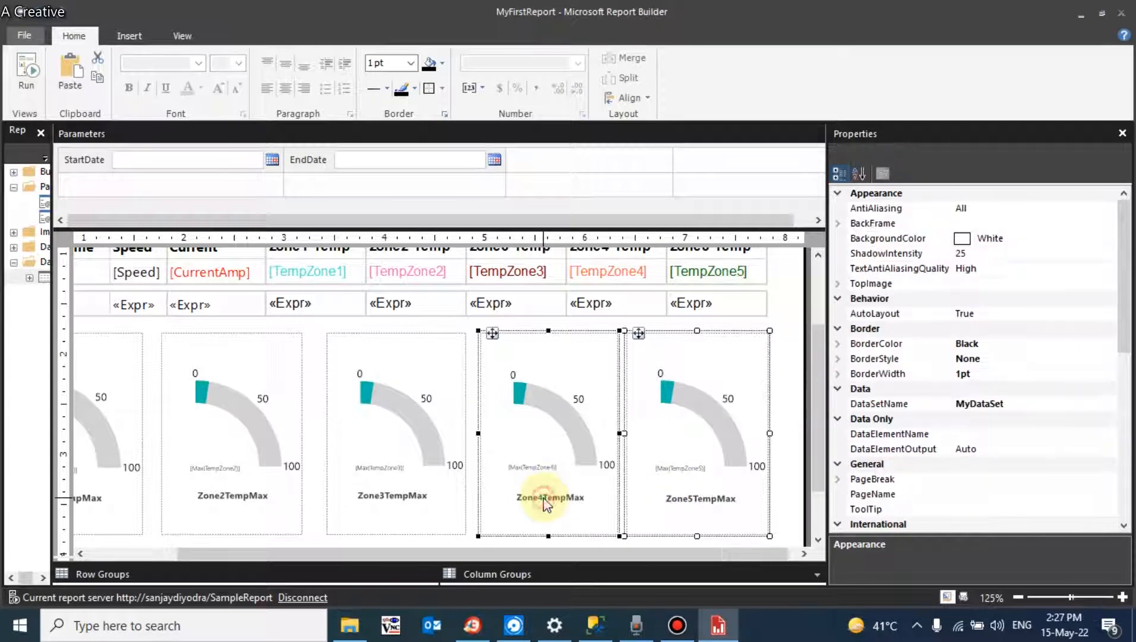
pyautogui.keyDown('ctrl'); pyautogui.click(543, 497); pyautogui.keyUp('ctrl')
pyautogui.keyDown('ctrl'); pyautogui.click(543, 497); pyautogui.keyUp('ctrl')
pyautogui.keyDown('ctrl'); pyautogui.click(544, 499); pyautogui.keyUp('ctrl')
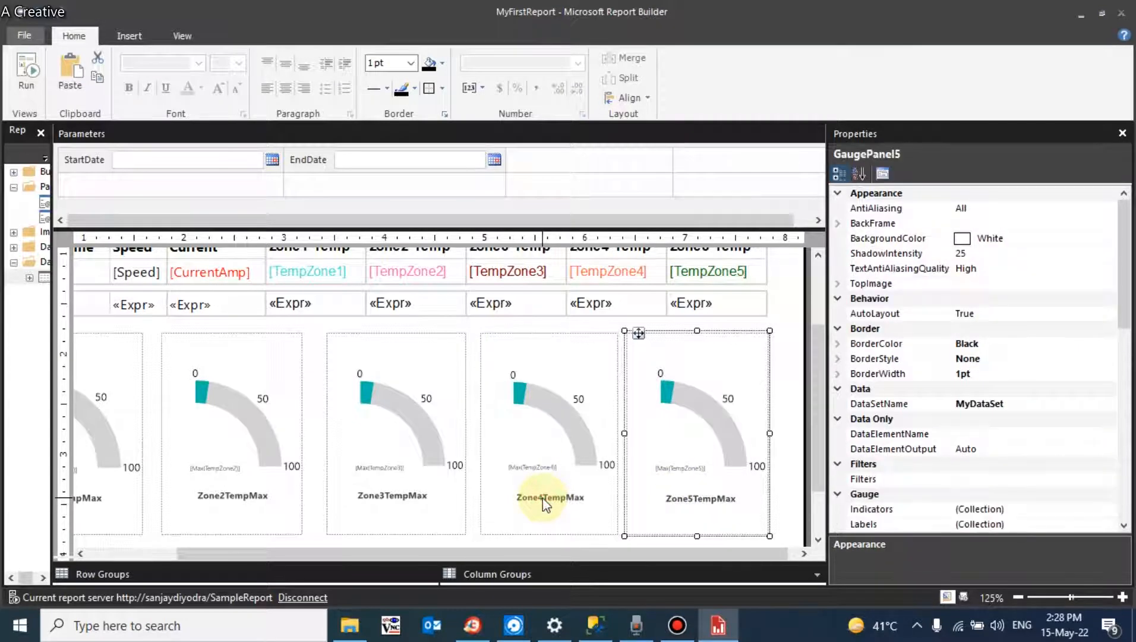
pyautogui.keyDown('ctrl'); pyautogui.click(543, 499); pyautogui.keyUp('ctrl')
pyautogui.click(543, 499)
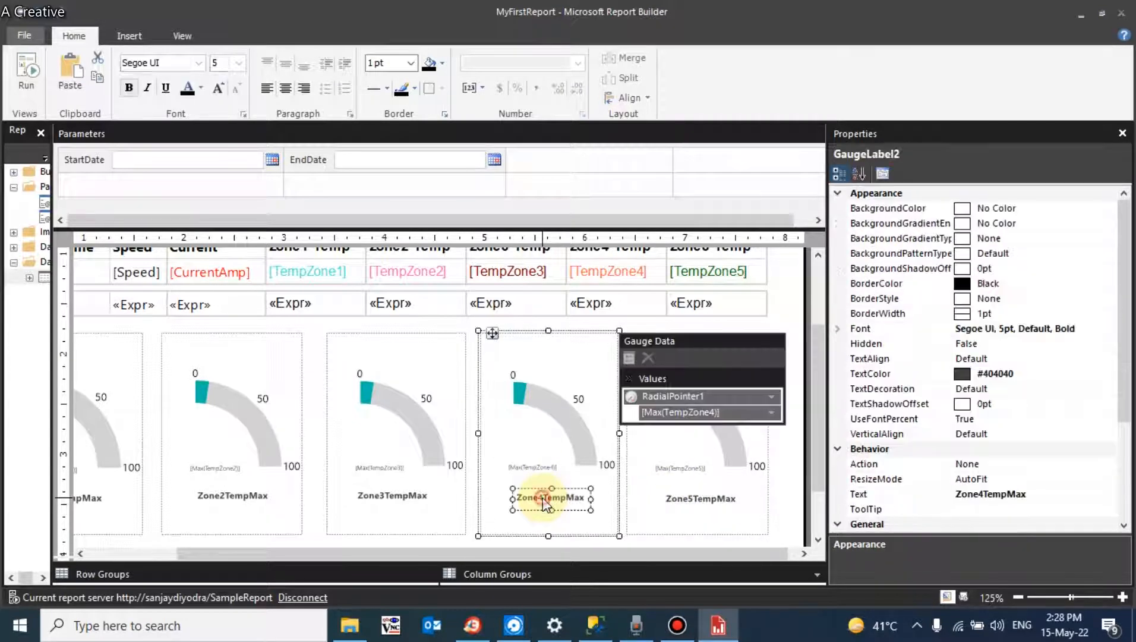
pyautogui.keyDown('ctrl'); pyautogui.click(679, 502); pyautogui.keyUp('ctrl')
pyautogui.keyDown('ctrl'); pyautogui.click(679, 503); pyautogui.keyUp('ctrl')
pyautogui.keyDown('ctrl'); pyautogui.click(681, 505); pyautogui.keyUp('ctrl')
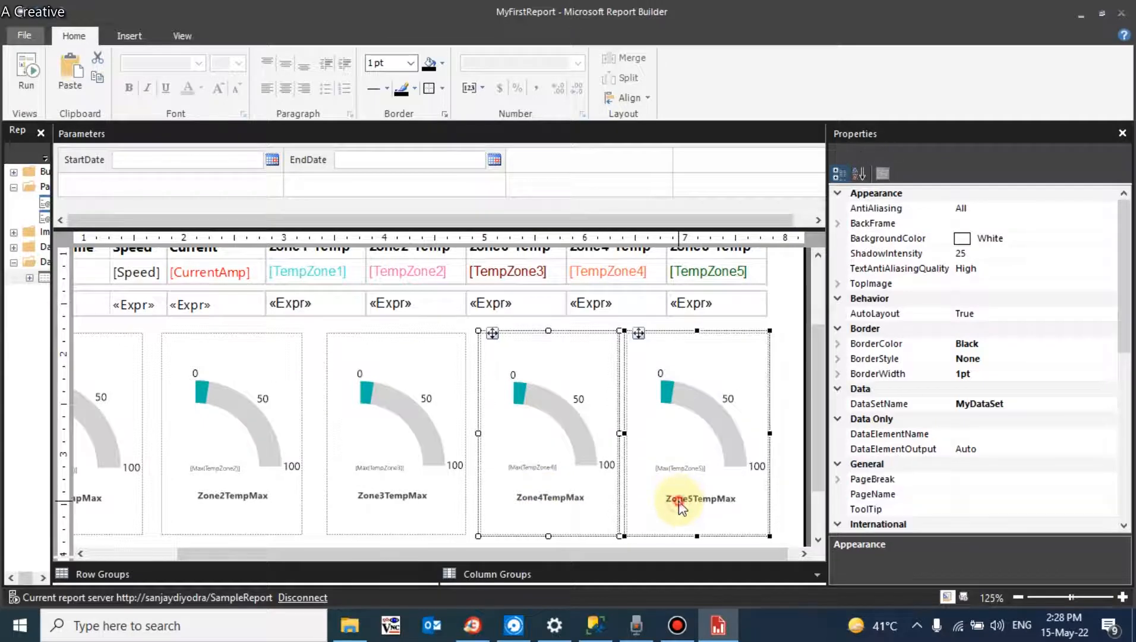
pyautogui.keyDown('ctrl'); pyautogui.click(680, 504); pyautogui.keyUp('ctrl')
pyautogui.keyDown('ctrl'); pyautogui.click(582, 502); pyautogui.keyUp('ctrl')
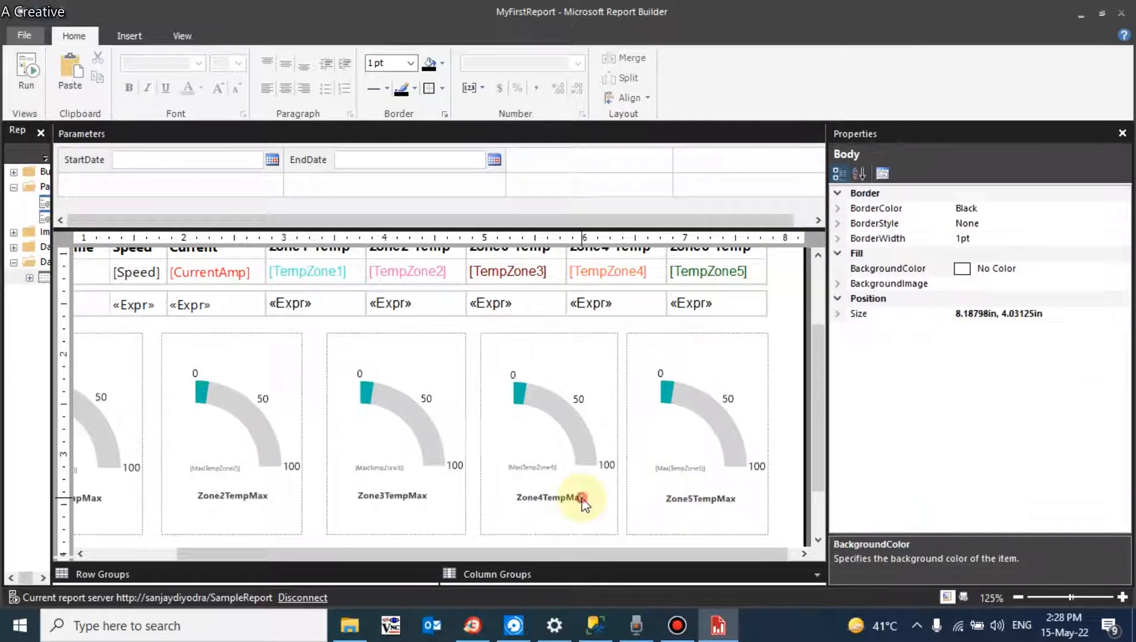
pyautogui.keyDown('ctrl'); pyautogui.click(568, 498); pyautogui.keyUp('ctrl')
pyautogui.keyDown('ctrl'); pyautogui.click(568, 496); pyautogui.keyUp('ctrl')
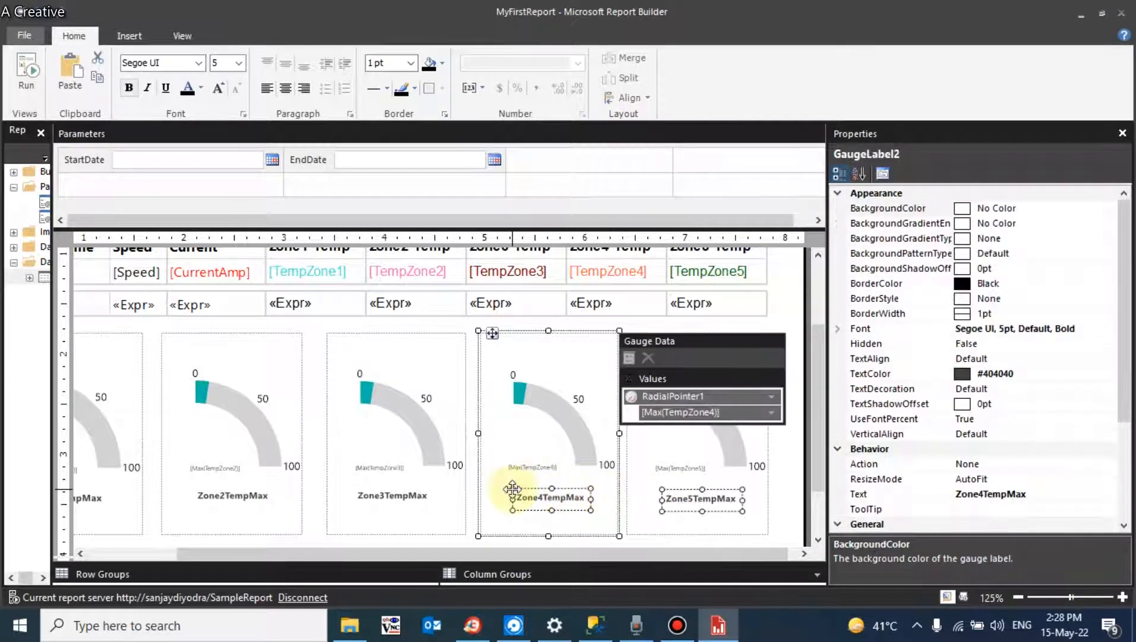
# Try to add the Zone3TempMax label to the selection of the Zone4TempMax and Zone5TempMax labels.
pyautogui.keyDown('ctrl'); pyautogui.click(416, 497); pyautogui.keyUp('ctrl')
pyautogui.keyDown('ctrl'); pyautogui.click(416, 497); pyautogui.keyUp('ctrl')
pyautogui.keyDown('ctrl'); pyautogui.click(417, 497); pyautogui.keyUp('ctrl')
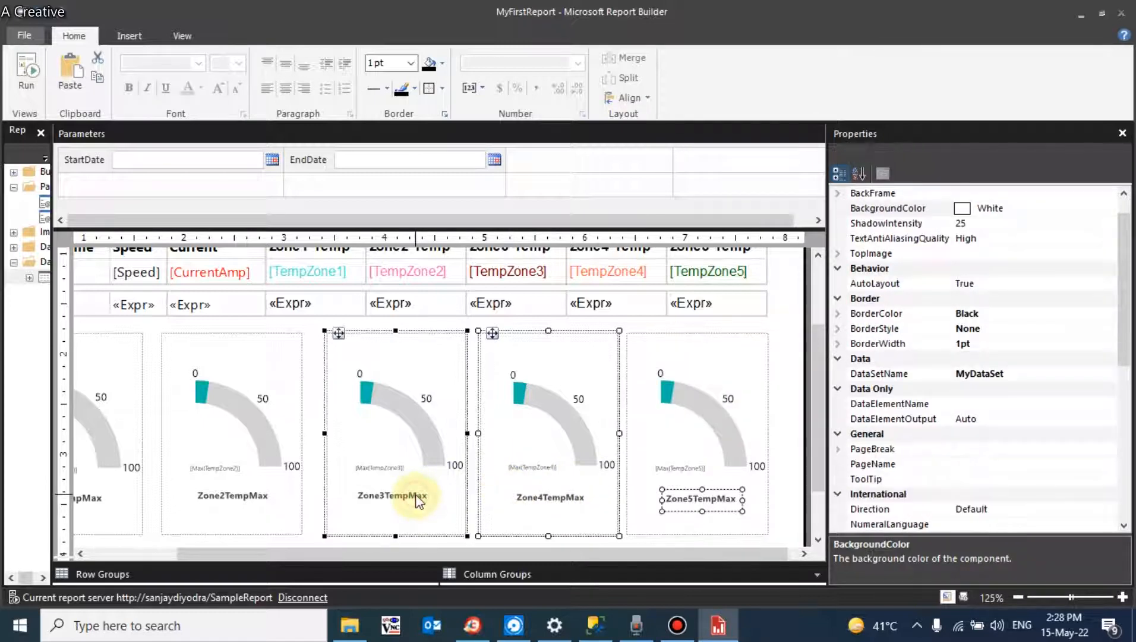
pyautogui.keyDown('ctrl'); pyautogui.click(416, 497); pyautogui.keyUp('ctrl')
pyautogui.keyDown('ctrl'); pyautogui.click(417, 496); pyautogui.keyUp('ctrl')
pyautogui.keyDown('ctrl'); pyautogui.click(427, 497); pyautogui.keyUp('ctrl')
pyautogui.keyDown('ctrl'); pyautogui.click(423, 498); pyautogui.keyUp('ctrl')
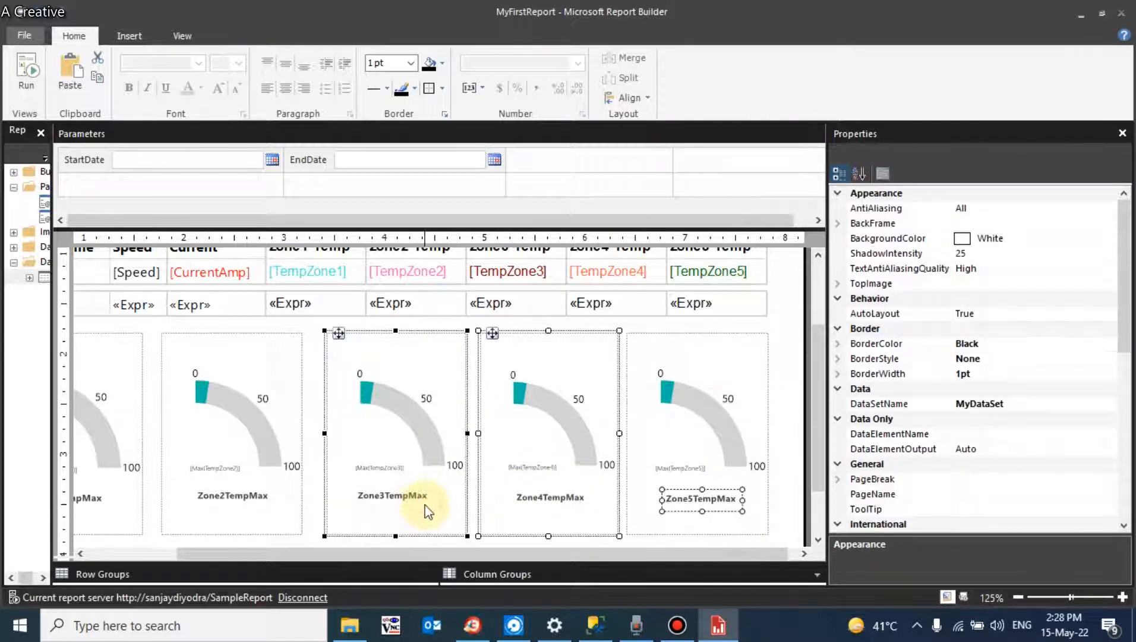
pyautogui.keyDown('ctrl'); pyautogui.click(420, 497); pyautogui.keyUp('ctrl')
pyautogui.keyDown('ctrl'); pyautogui.click(418, 496); pyautogui.keyUp('ctrl')
pyautogui.keyDown('ctrl'); pyautogui.click(417, 494); pyautogui.keyUp('ctrl')
pyautogui.keyDown('ctrl'); pyautogui.click(417, 494); pyautogui.keyUp('ctrl')
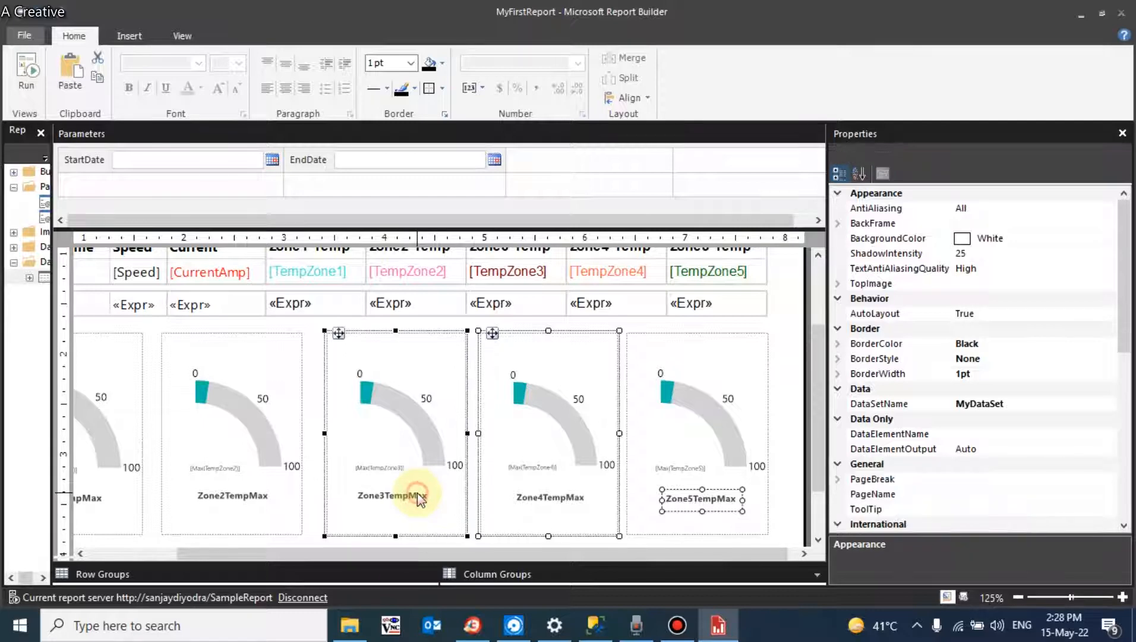
pyautogui.keyDown('ctrl'); pyautogui.click(417, 494); pyautogui.keyUp('ctrl')
pyautogui.keyDown('ctrl'); pyautogui.click(417, 494); pyautogui.keyUp('ctrl')
pyautogui.keyDown('ctrl'); pyautogui.click(417, 497); pyautogui.keyUp('ctrl')
pyautogui.keyDown('ctrl'); pyautogui.click(417, 497); pyautogui.keyUp('ctrl')
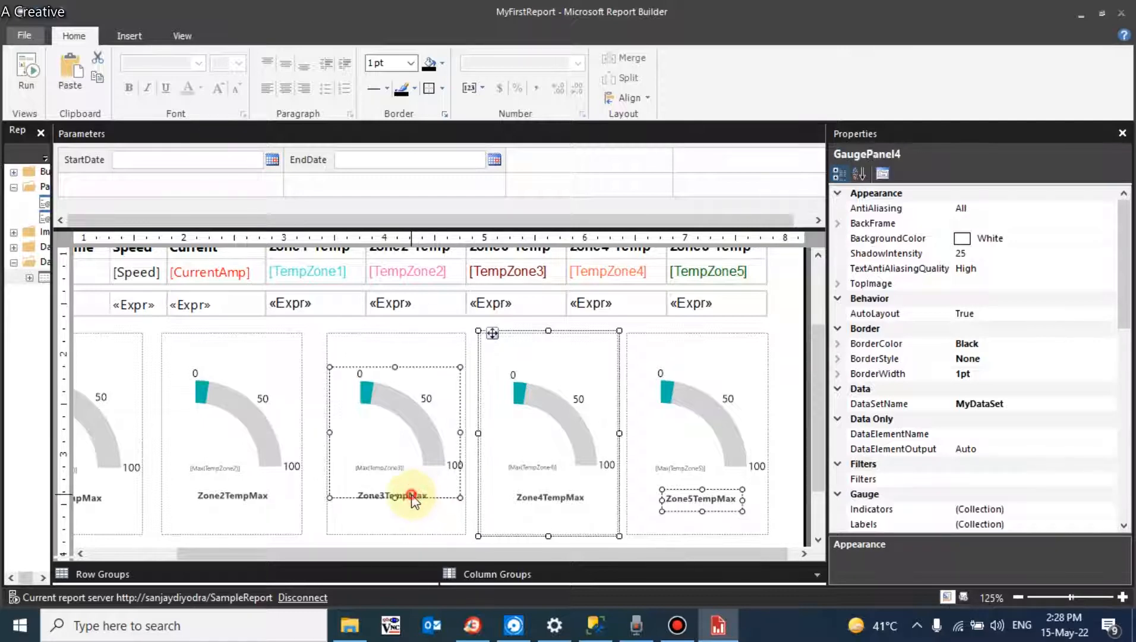
pyautogui.keyDown('ctrl'); pyautogui.click(414, 502); pyautogui.keyUp('ctrl')
pyautogui.keyDown('ctrl'); pyautogui.click(413, 502); pyautogui.keyUp('ctrl')
# Move the Zone3TempMax label to the top of its gauge panel and undo that move.
pyautogui.click(416, 496)
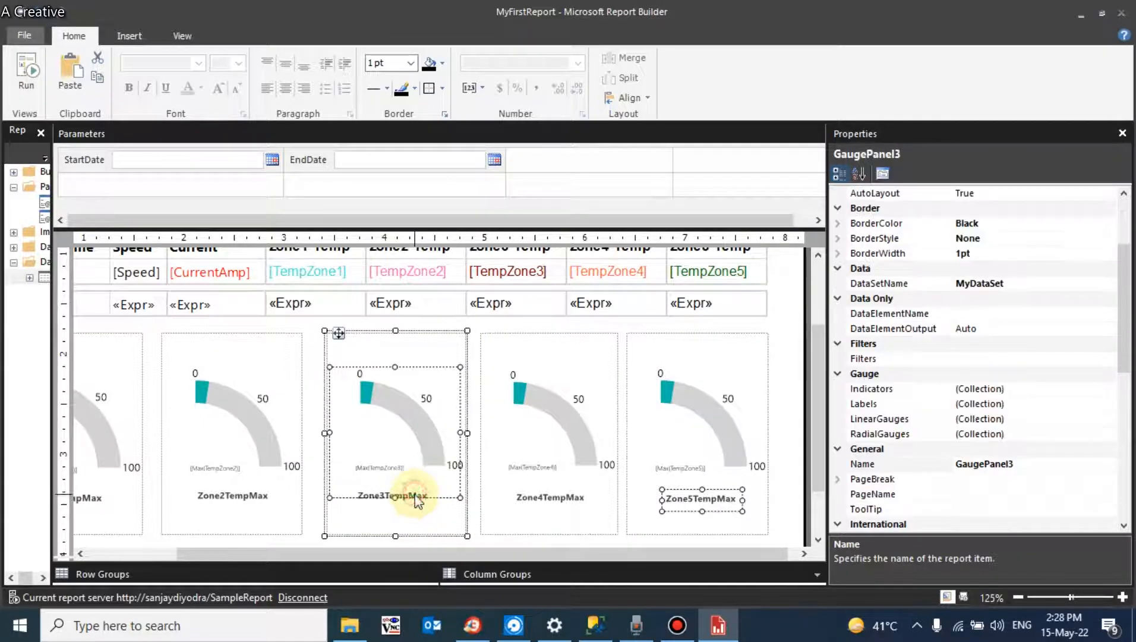
pyautogui.click(414, 477)
pyautogui.click(522, 500)
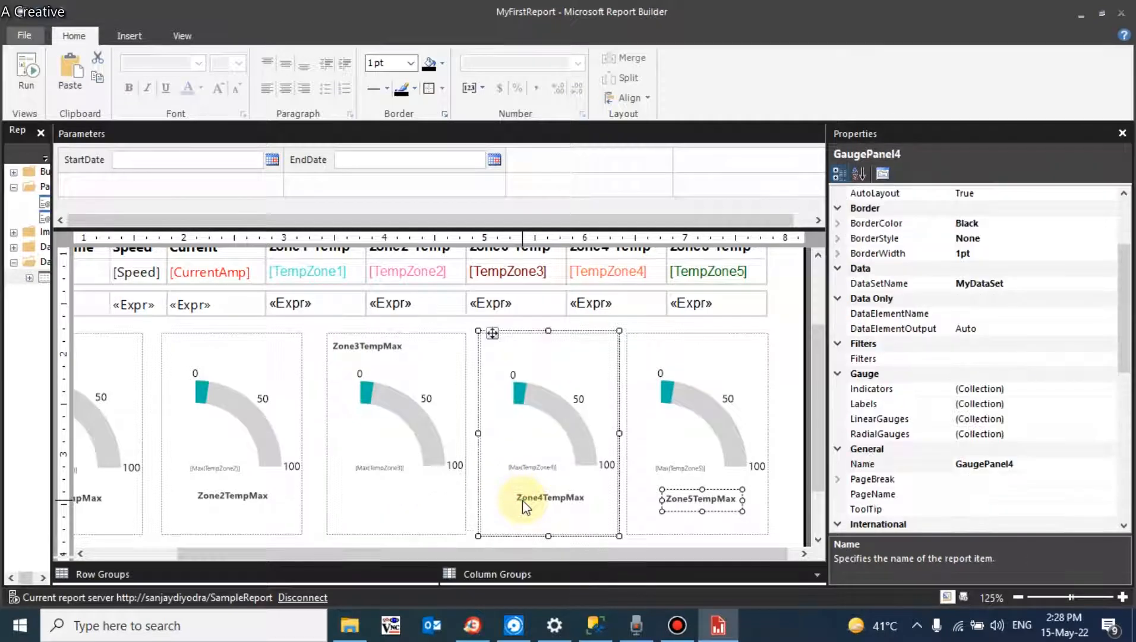
pyautogui.hotkey('ctrl', 'z')
# Try to select the Zone4TempMax label beneath the fourth gauge while keeping the Zone5TempMax label selected.
pyautogui.click(522, 500)
pyautogui.click(541, 504)
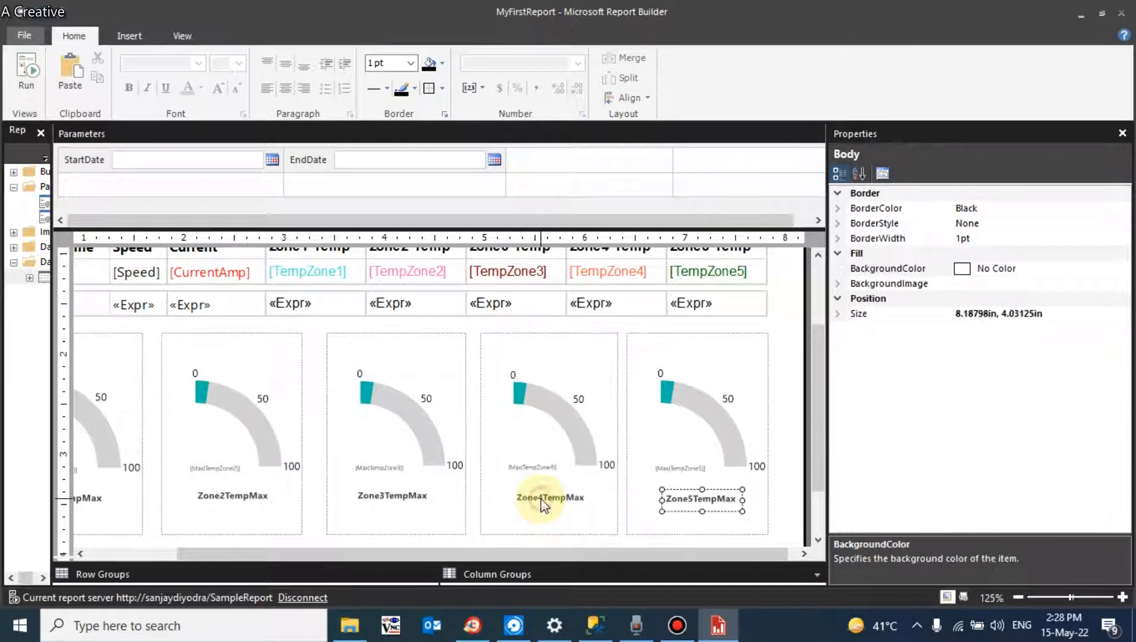
pyautogui.keyDown('ctrl'); pyautogui.click(541, 499); pyautogui.keyUp('ctrl')
pyautogui.keyDown('ctrl'); pyautogui.click(541, 499); pyautogui.keyUp('ctrl')
pyautogui.keyDown('ctrl'); pyautogui.click(541, 499); pyautogui.keyUp('ctrl')
pyautogui.keyDown('ctrl'); pyautogui.click(542, 499); pyautogui.keyUp('ctrl')
pyautogui.click(541, 499)
pyautogui.click(542, 499)
pyautogui.click(541, 499)
pyautogui.click(541, 499)
pyautogui.click(541, 499)
pyautogui.click(542, 499)
pyautogui.click(557, 498)
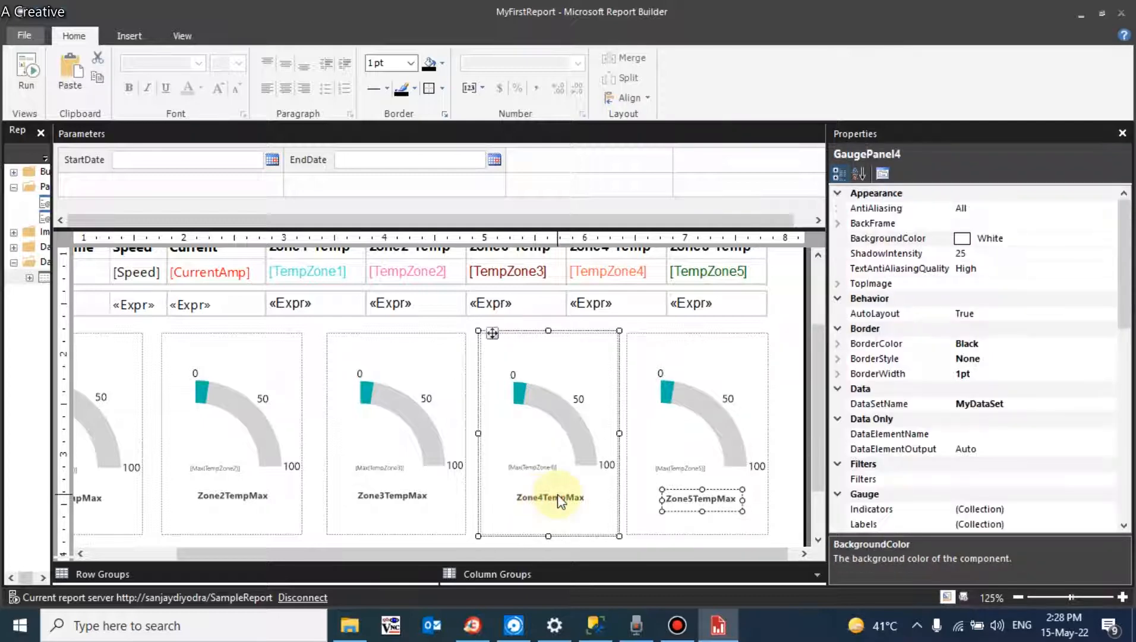
pyautogui.click(547, 499)
pyautogui.click(547, 499)
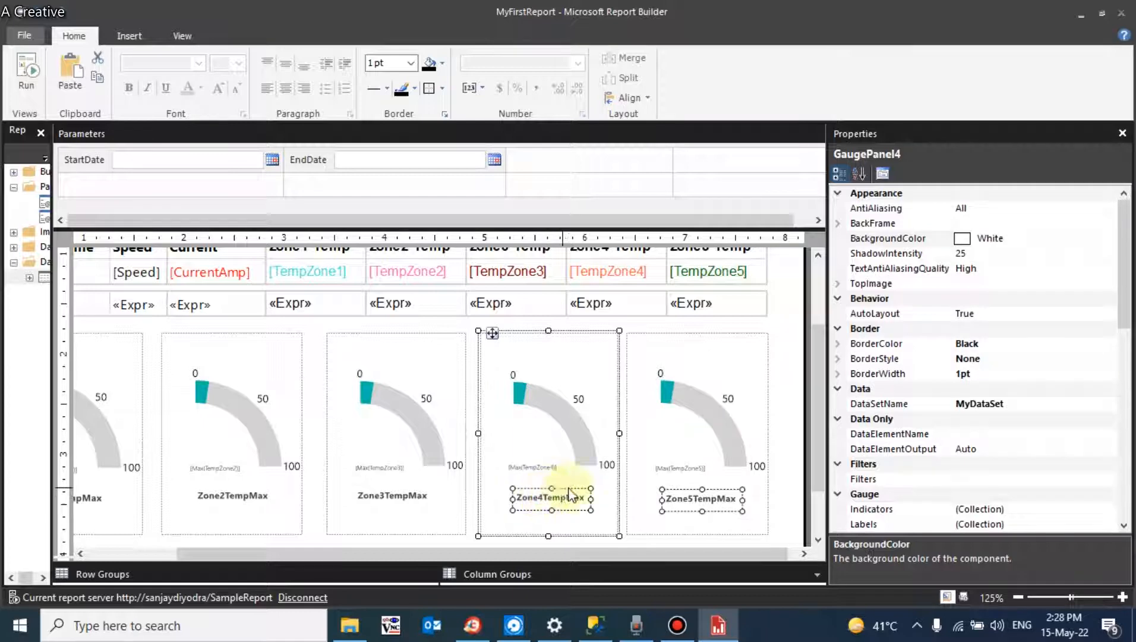
pyautogui.click(525, 496)
# Try to include the Zone3TempMax label beneath the third gauge in the multiple label selection.
pyautogui.click(416, 488)
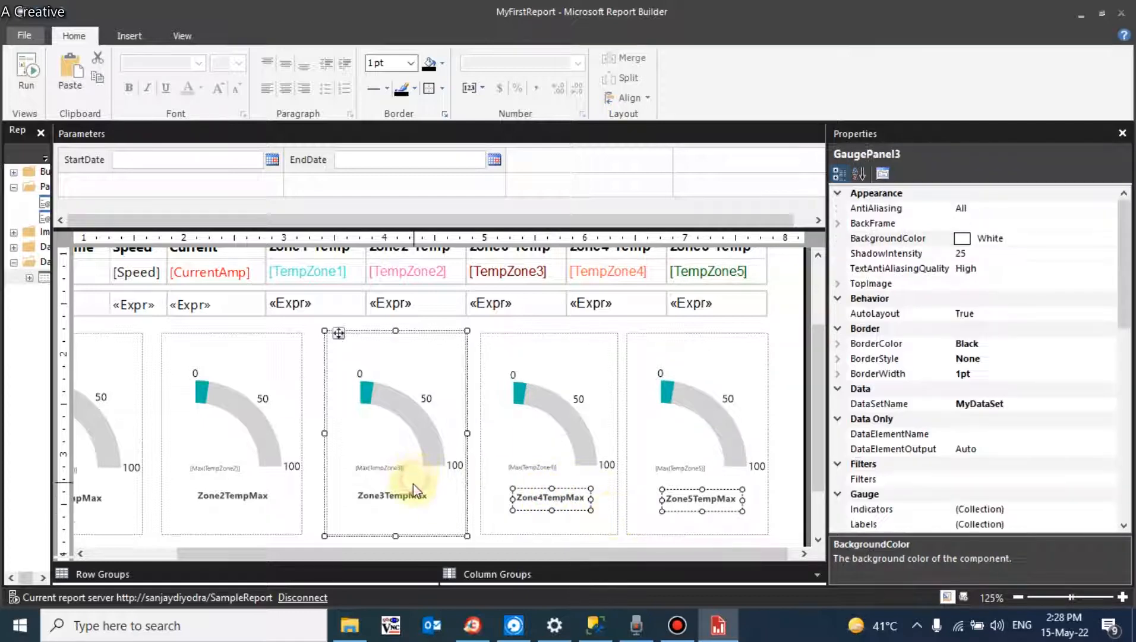
pyautogui.click(408, 497)
pyautogui.click(414, 502)
pyautogui.click(414, 502)
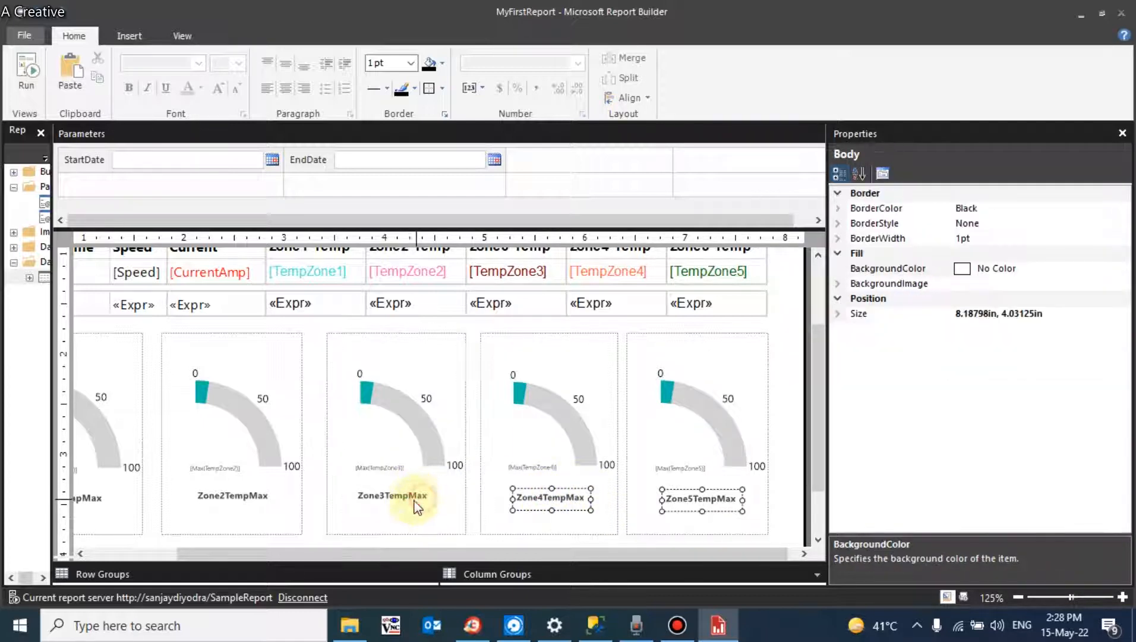
pyautogui.click(408, 507)
pyautogui.click(406, 510)
pyautogui.click(403, 506)
pyautogui.click(401, 505)
pyautogui.click(397, 506)
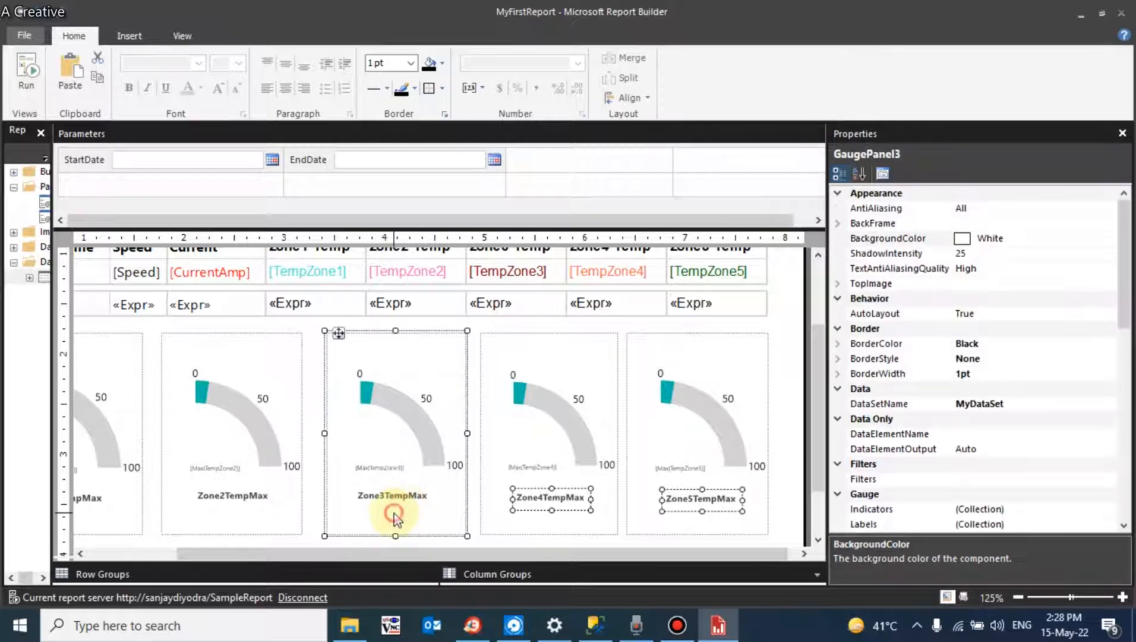
pyautogui.click(391, 502)
pyautogui.click(388, 498)
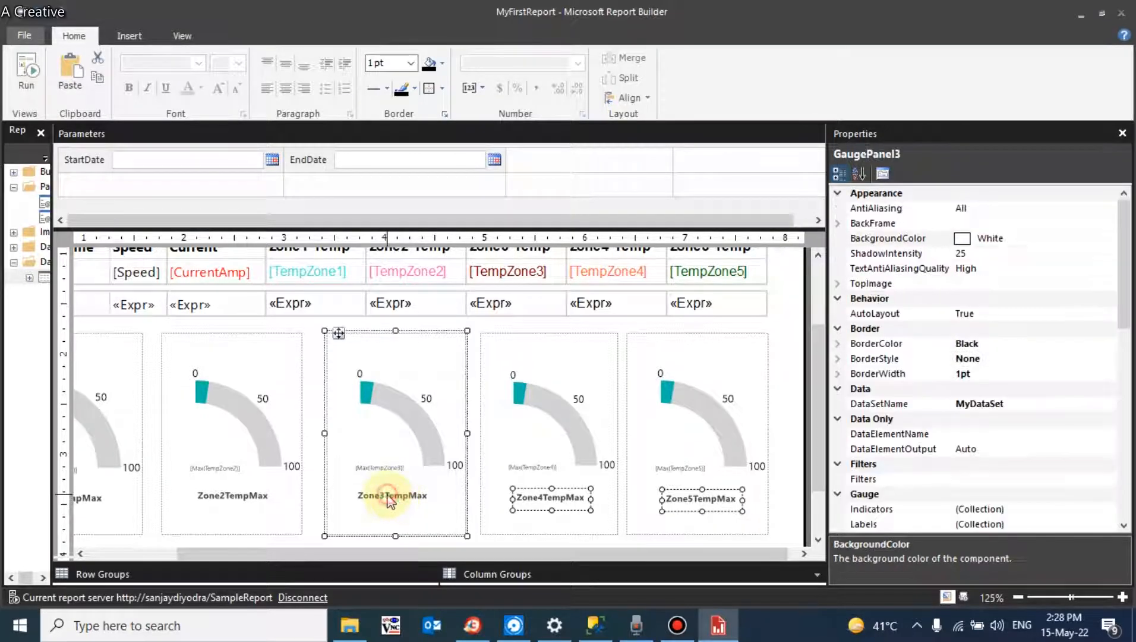
pyautogui.click(339, 500)
pyautogui.click(367, 500)
pyautogui.click(380, 507)
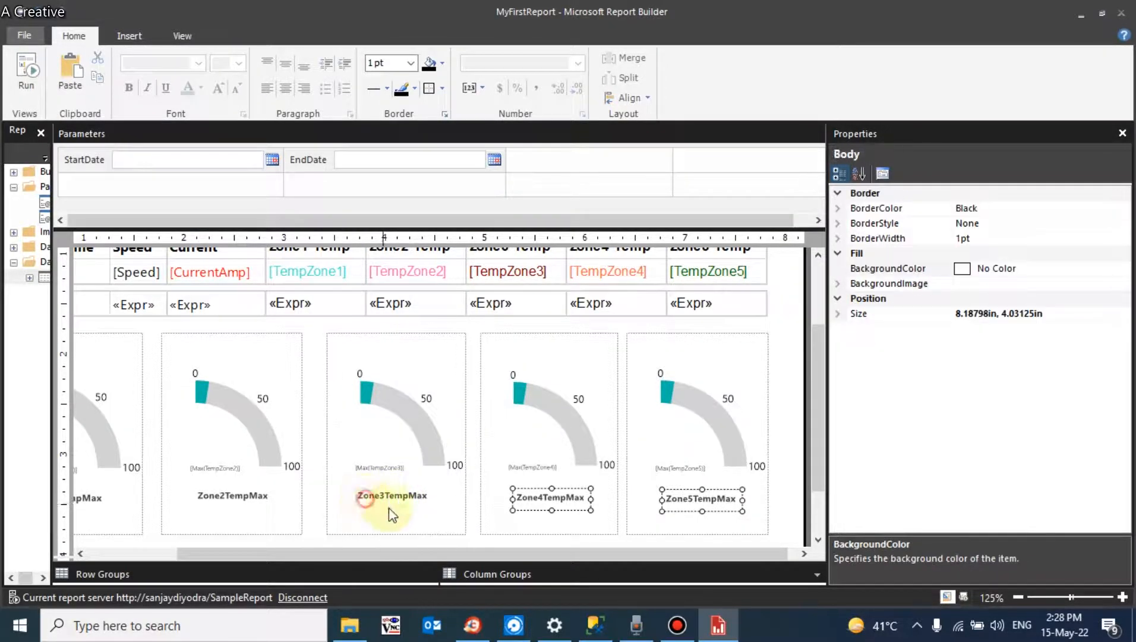
pyautogui.click(440, 506)
pyautogui.click(431, 502)
pyautogui.click(426, 498)
pyautogui.click(423, 497)
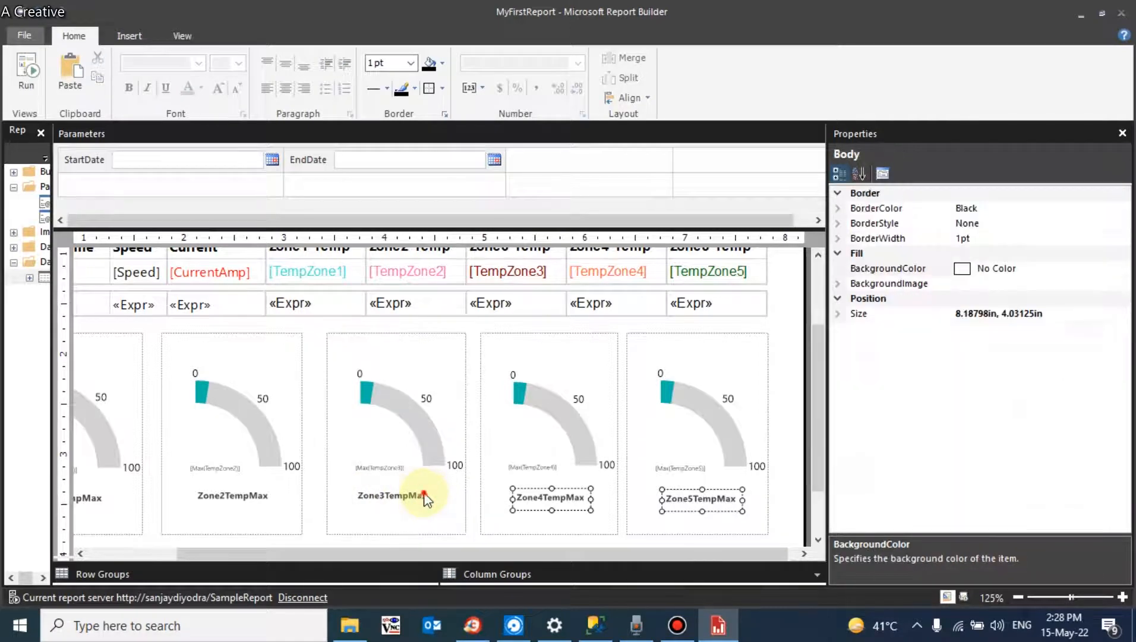
pyautogui.click(418, 495)
pyautogui.click(419, 490)
pyautogui.click(414, 499)
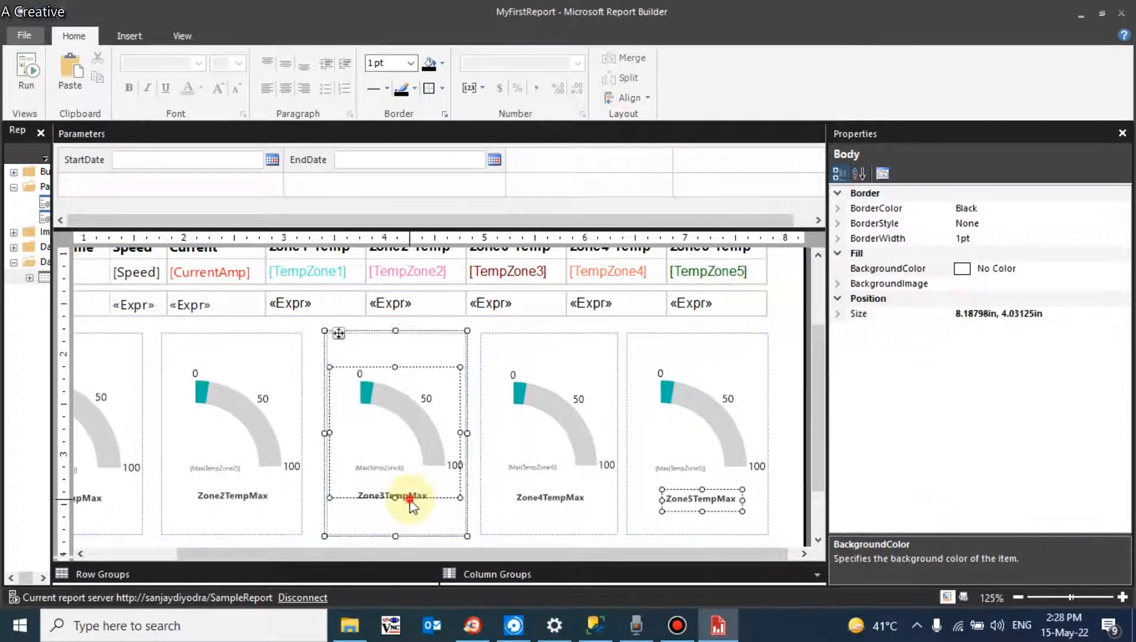
pyautogui.click(404, 509)
pyautogui.click(407, 498)
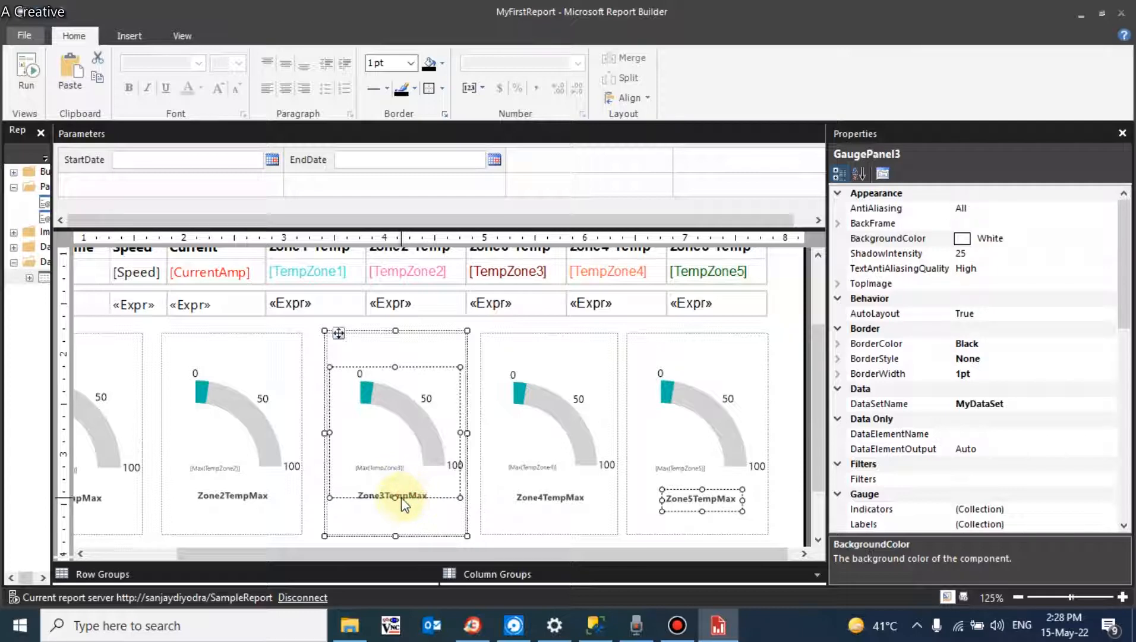
pyautogui.click(402, 504)
pyautogui.click(419, 451)
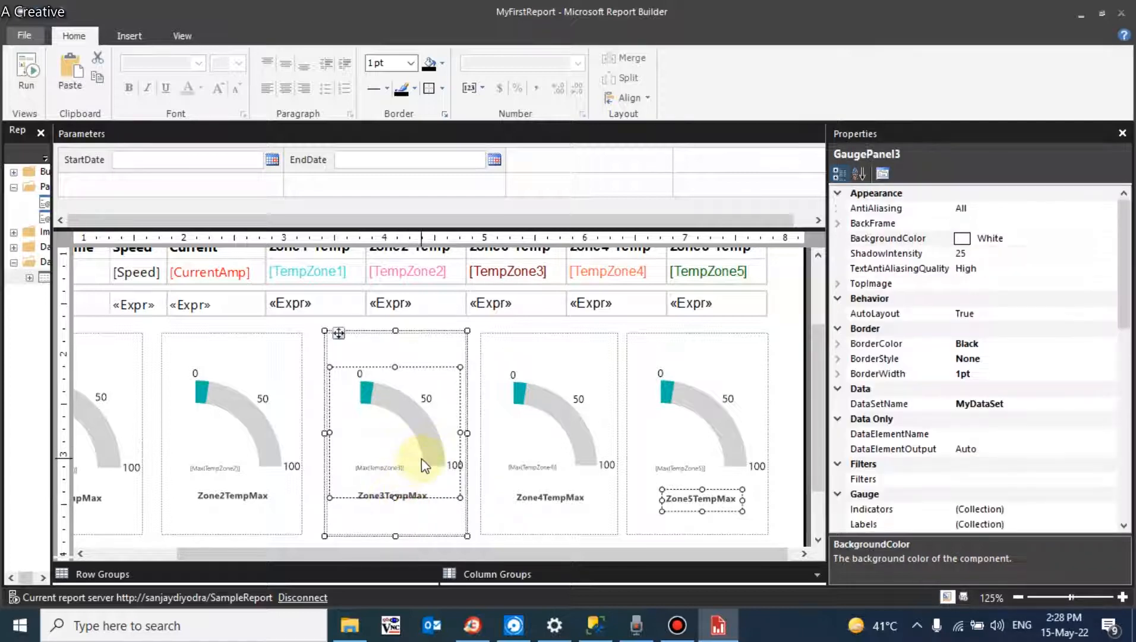
# Try once more to select the Zone4TempMax label alongside the items selected in the neighbouring gauge panels.
pyautogui.click(505, 502)
pyautogui.click(516, 502)
pyautogui.click(518, 503)
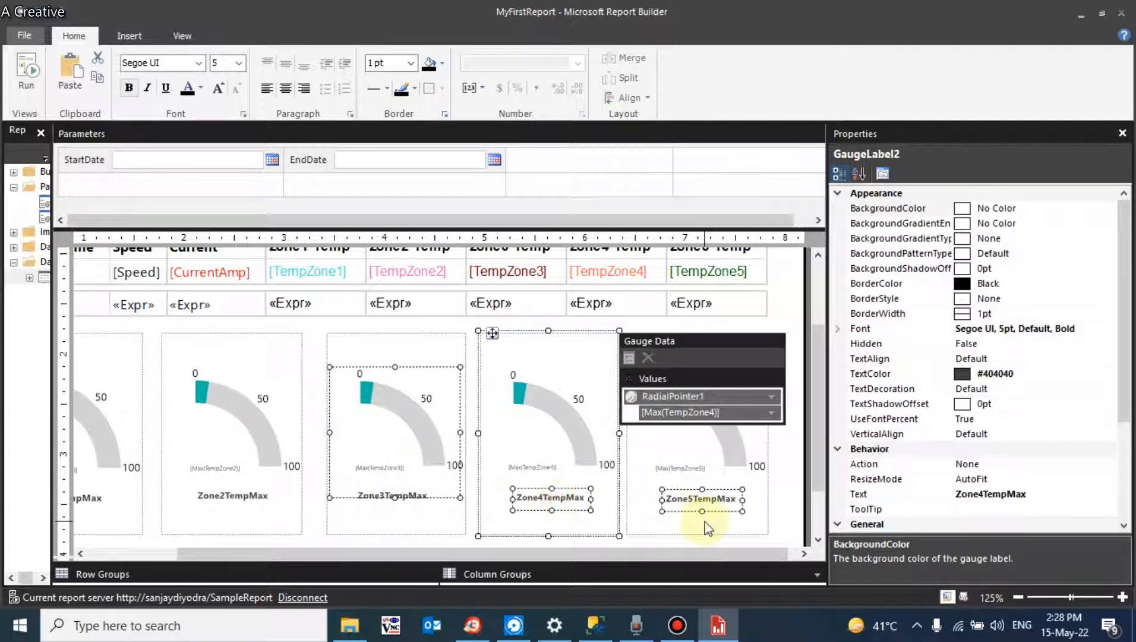
pyautogui.click(547, 542)
pyautogui.click(539, 508)
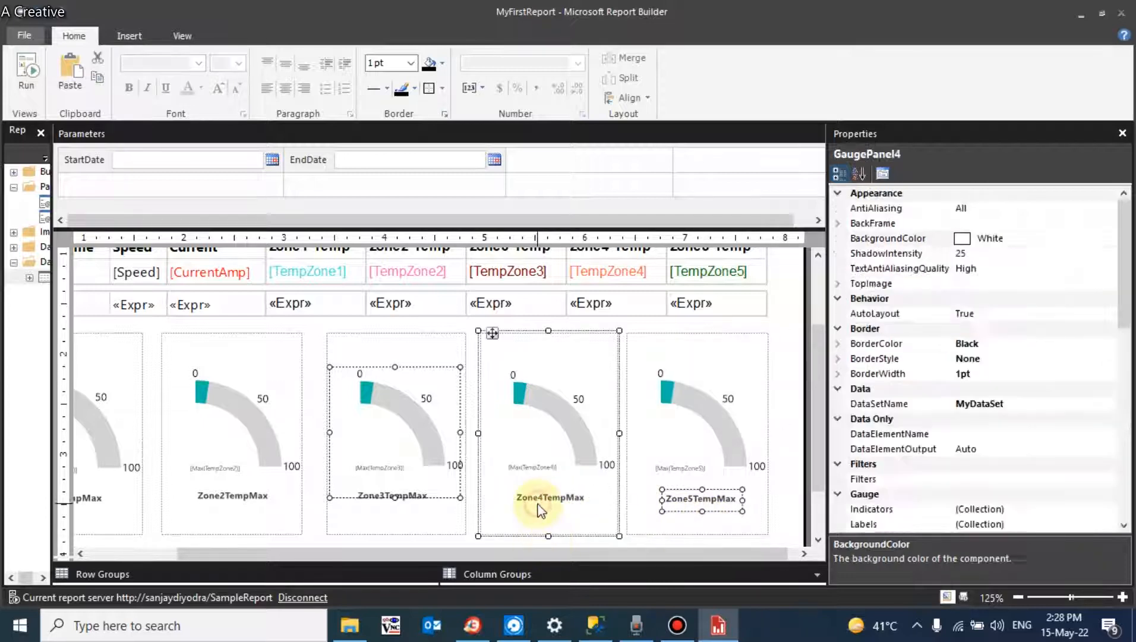
pyautogui.click(431, 540)
pyautogui.click(423, 484)
pyautogui.click(270, 408)
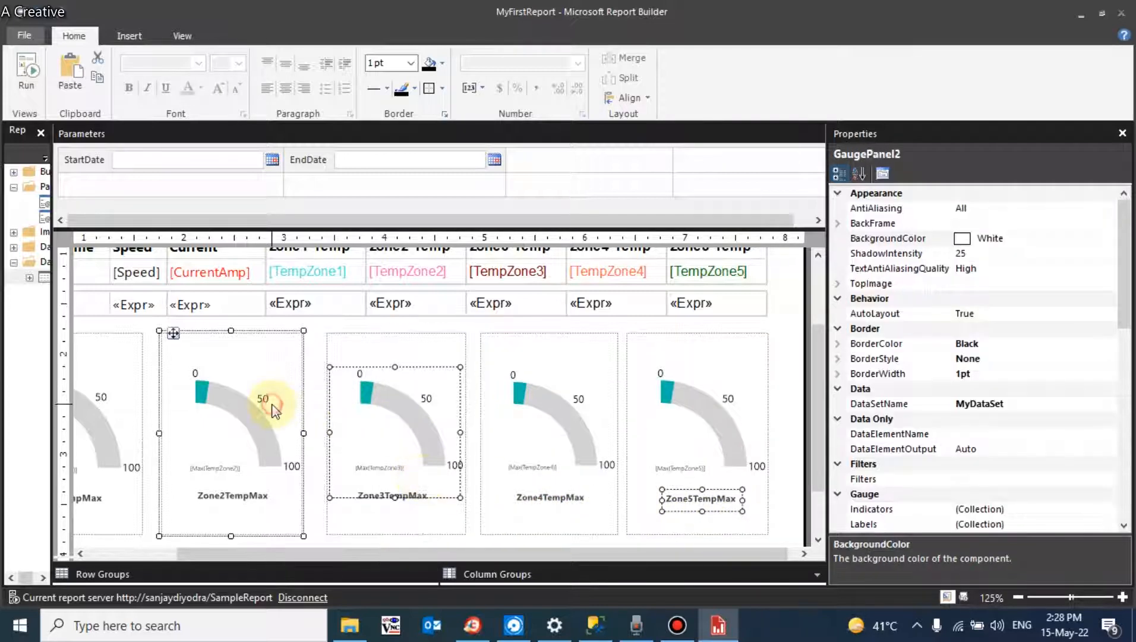
pyautogui.click(334, 364)
pyautogui.click(546, 386)
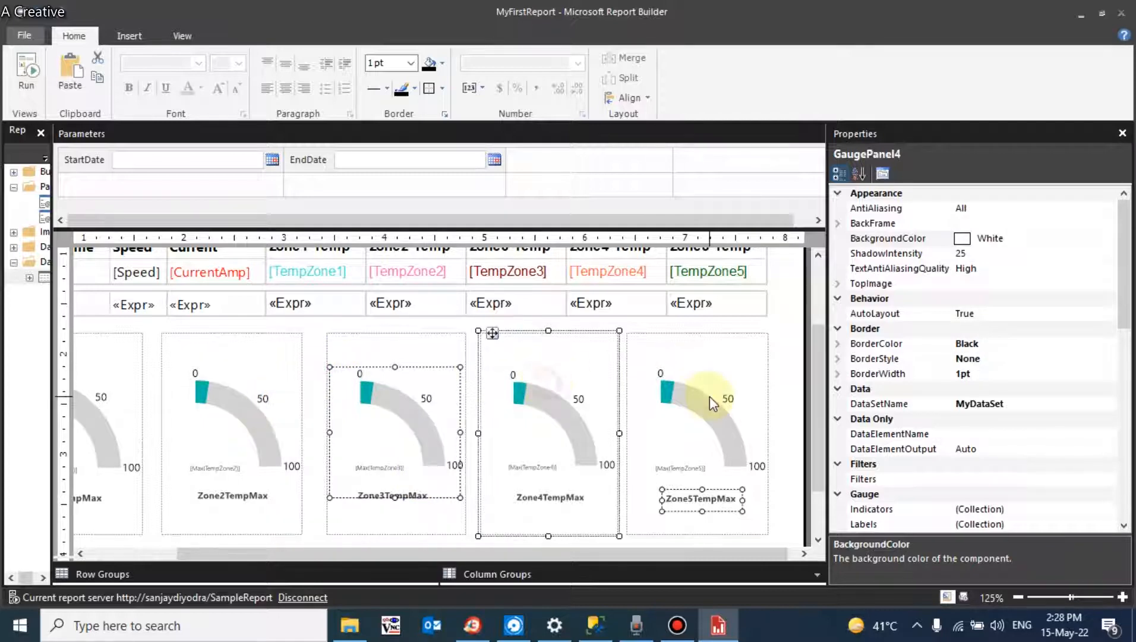
pyautogui.click(709, 397)
pyautogui.moveTo(818, 430); pyautogui.dragTo(813, 451)
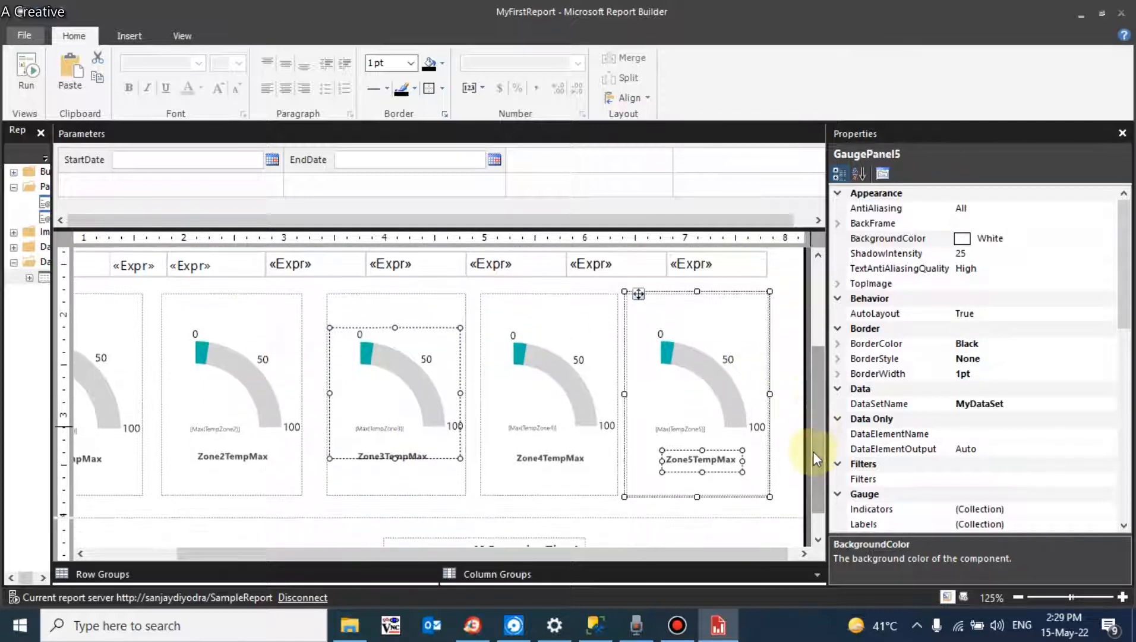
# Run the report with StartDate set to 1 May 2022 and examine the zone gauges and labels beneath the table.
pyautogui.moveTo(656, 8)
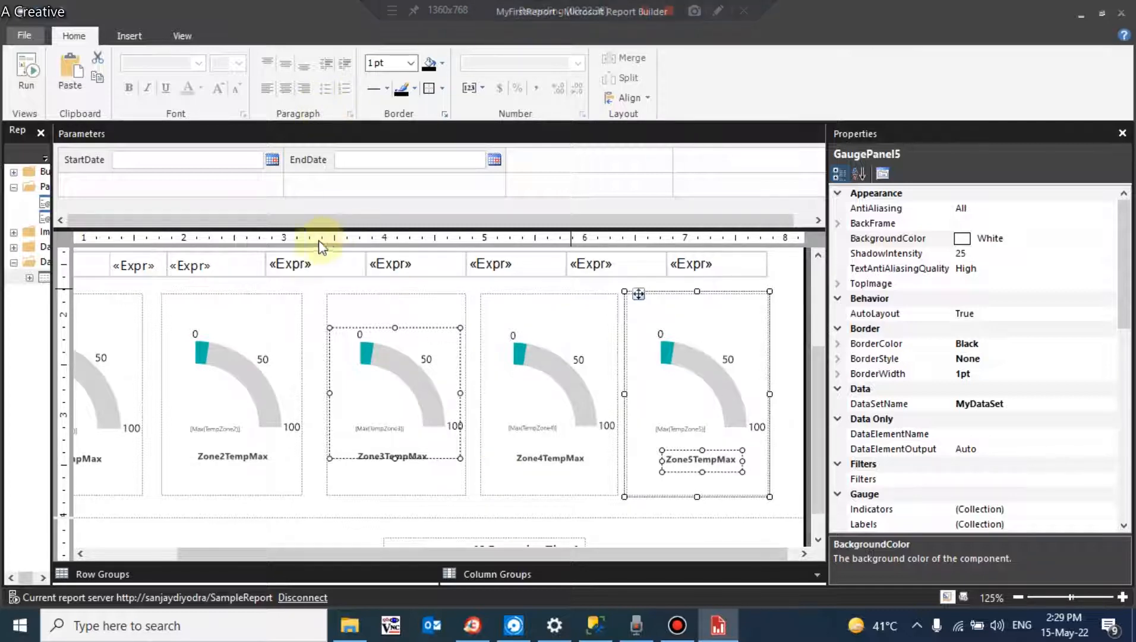
pyautogui.click(23, 71)
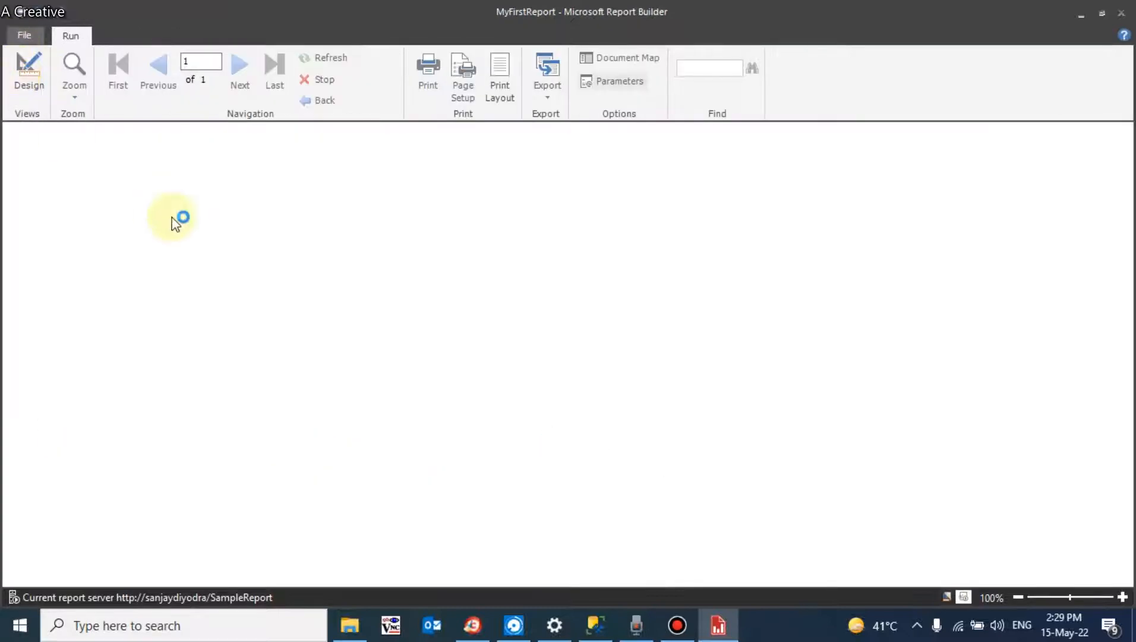
pyautogui.click(191, 134)
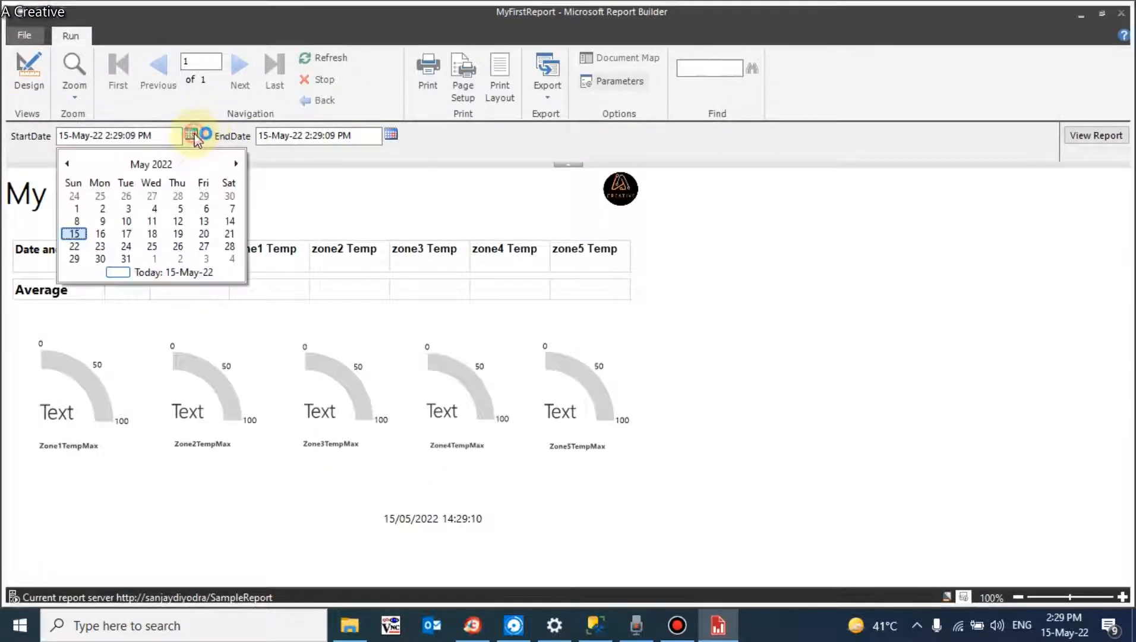
pyautogui.click(77, 207)
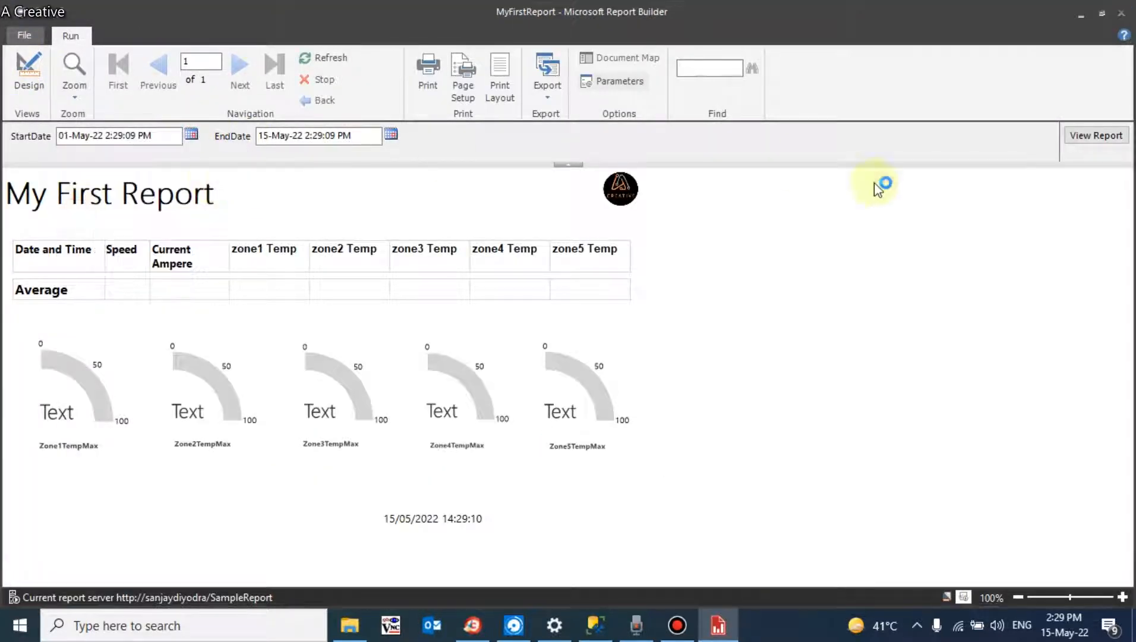
pyautogui.click(1116, 140)
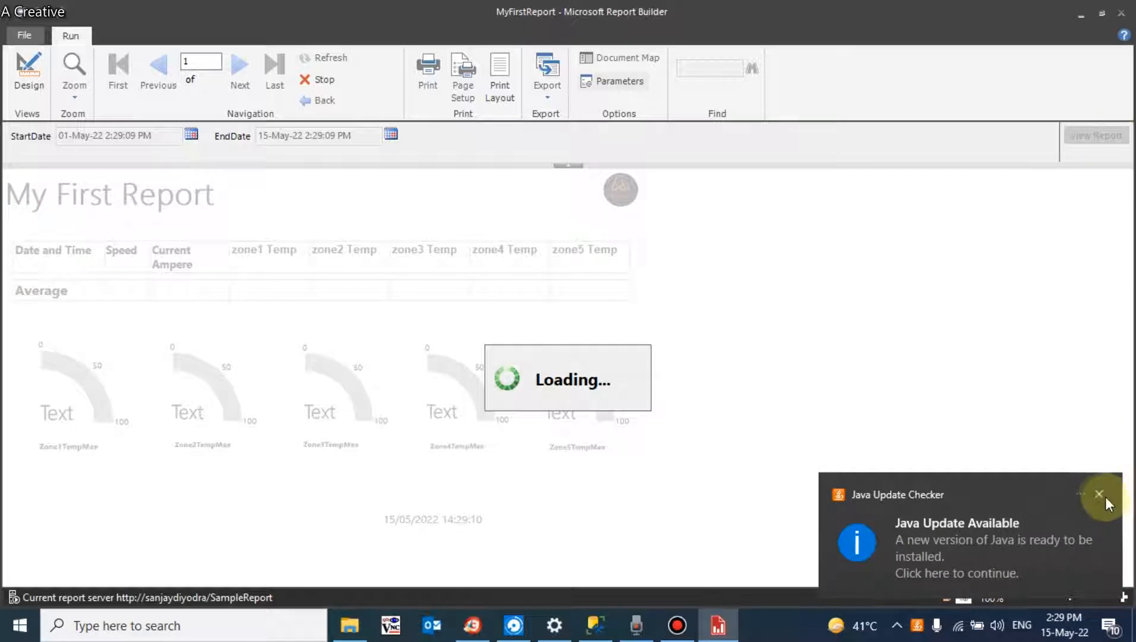
pyautogui.click(1102, 497)
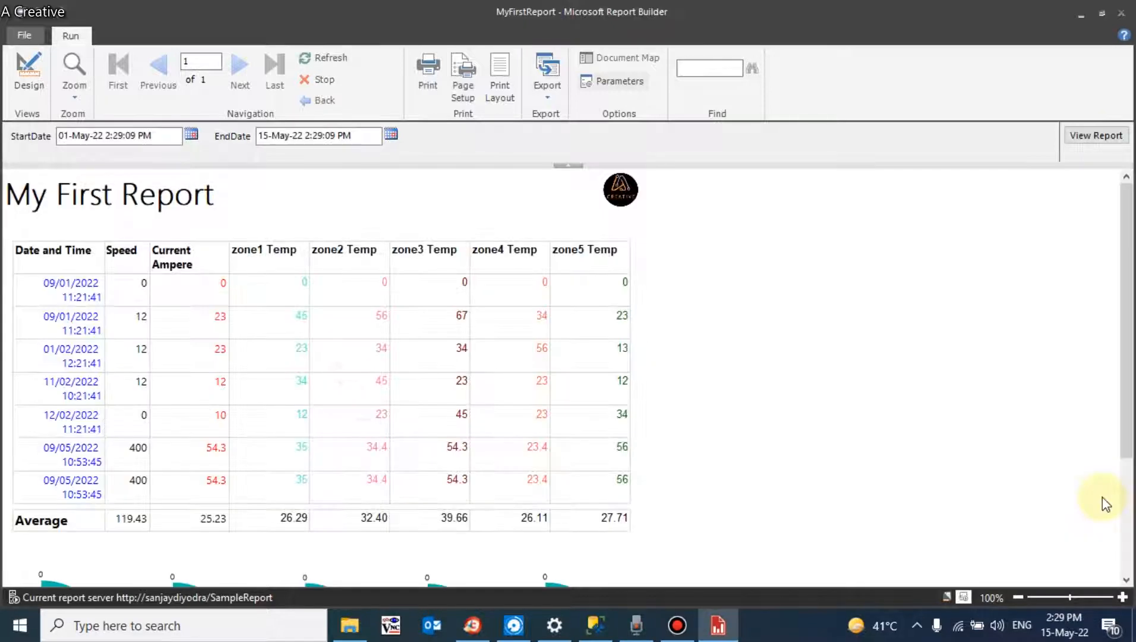
pyautogui.moveTo(1123, 364); pyautogui.dragTo(1118, 471)
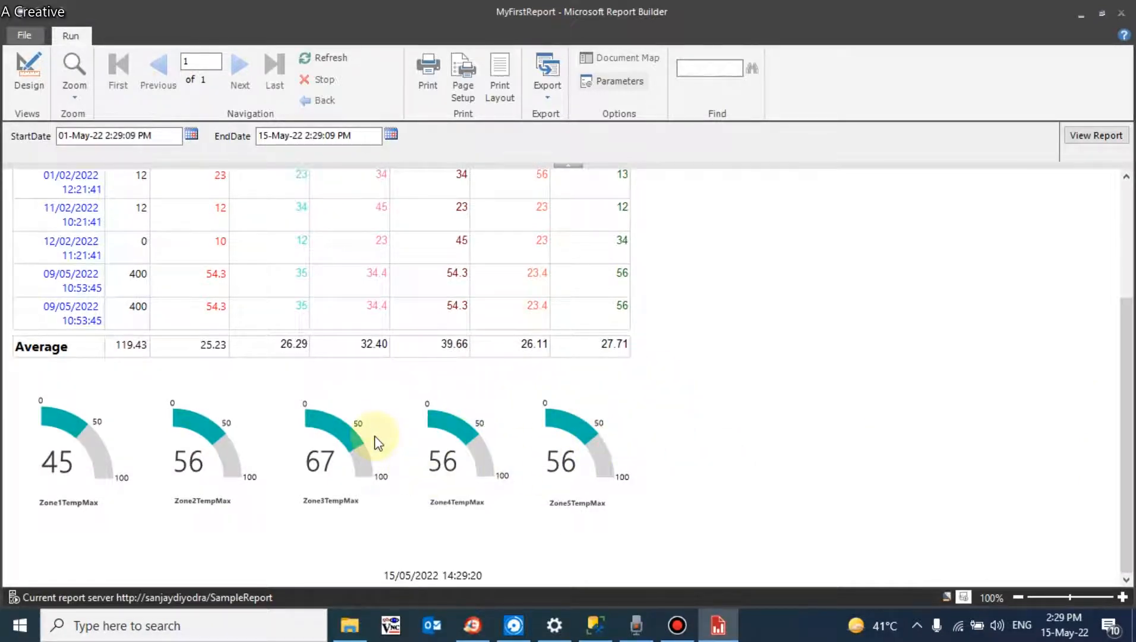
# Return to the report design and widen the Report Data pane to show its full item names.
pyautogui.click(26, 70)
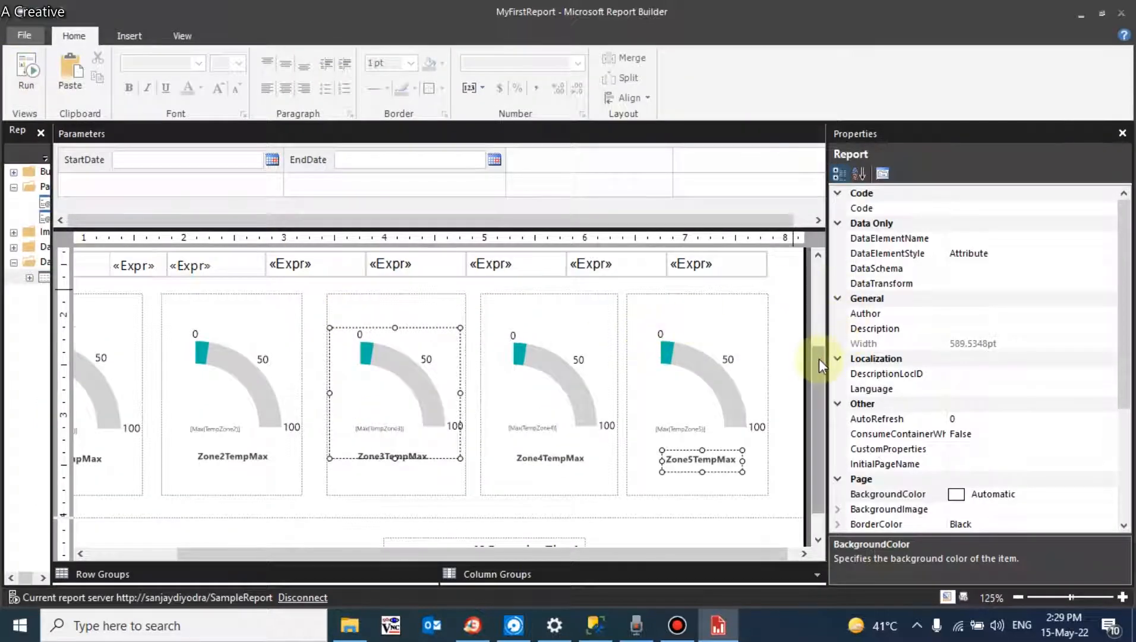
pyautogui.moveTo(818, 356); pyautogui.dragTo(820, 243)
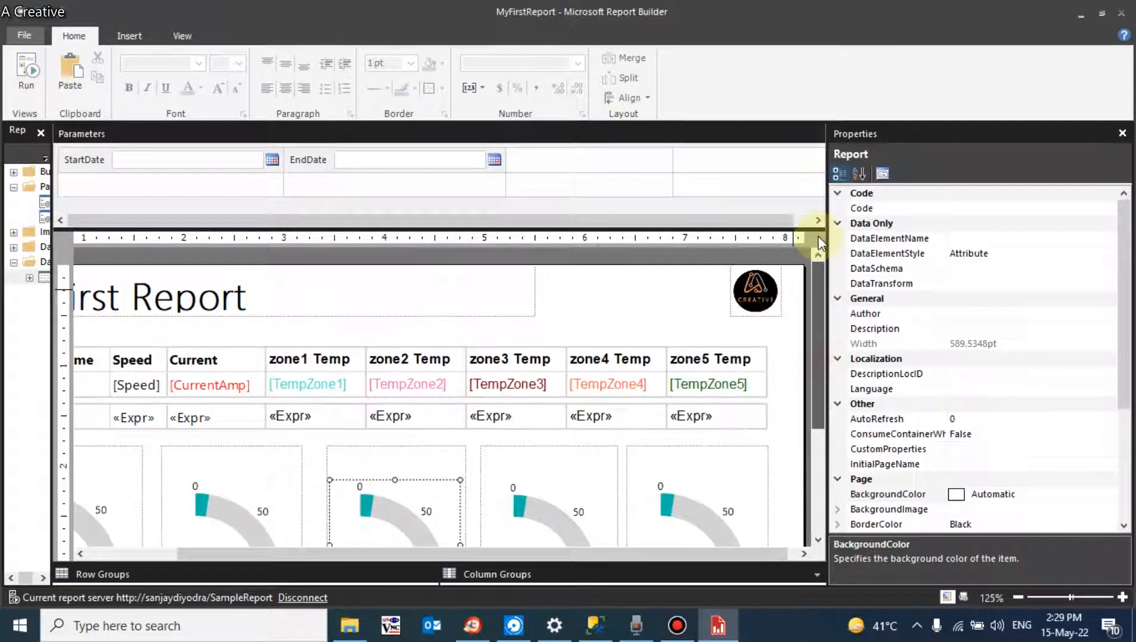
pyautogui.click(150, 552)
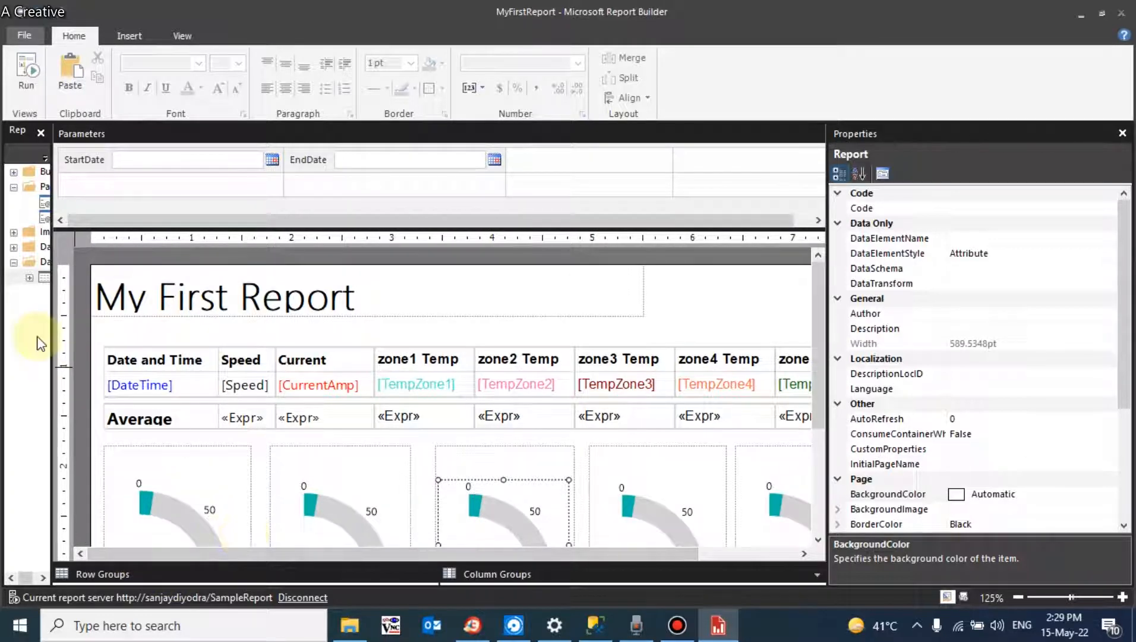
pyautogui.moveTo(51, 339); pyautogui.dragTo(143, 342)
# Widen the My First Report title text box slightly to the right.
pyautogui.click(227, 333)
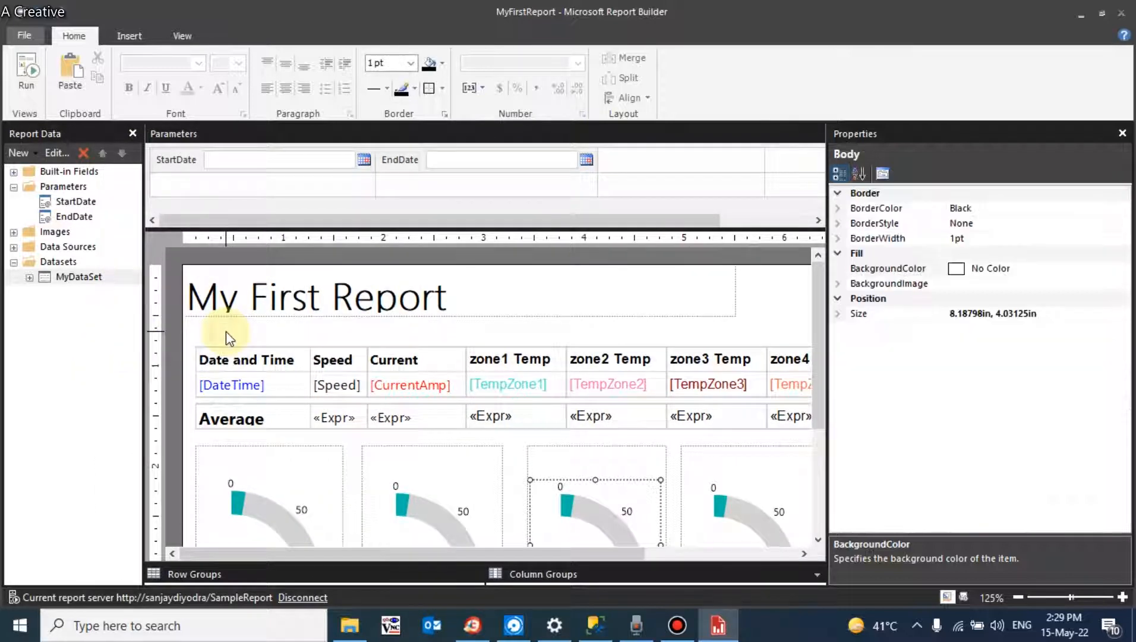
pyautogui.click(253, 315)
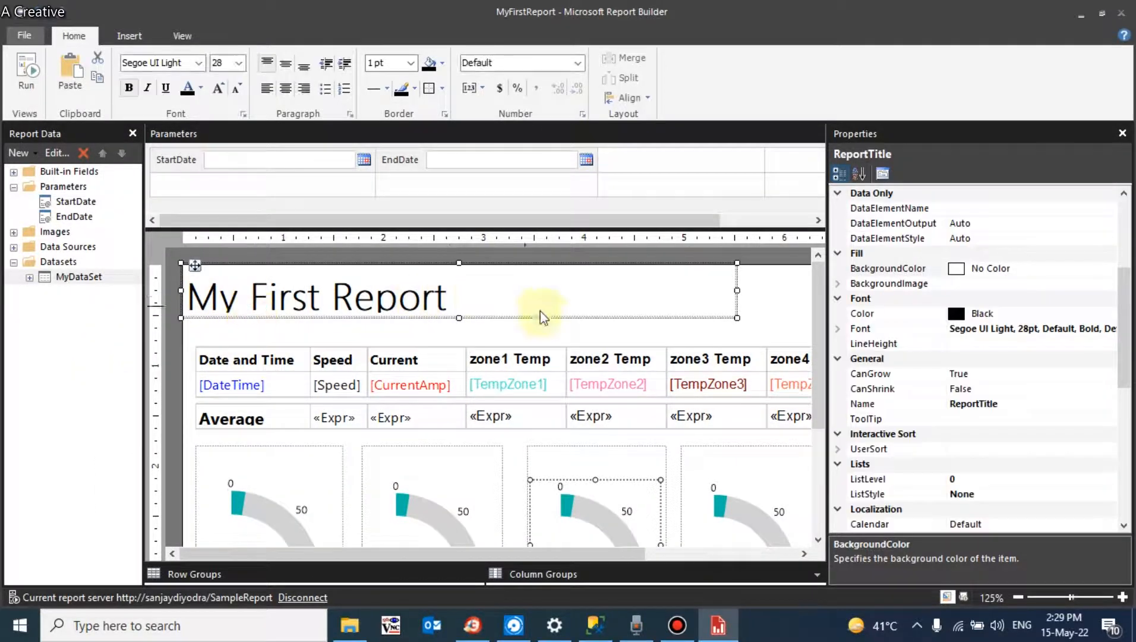
pyautogui.moveTo(737, 290); pyautogui.dragTo(770, 289)
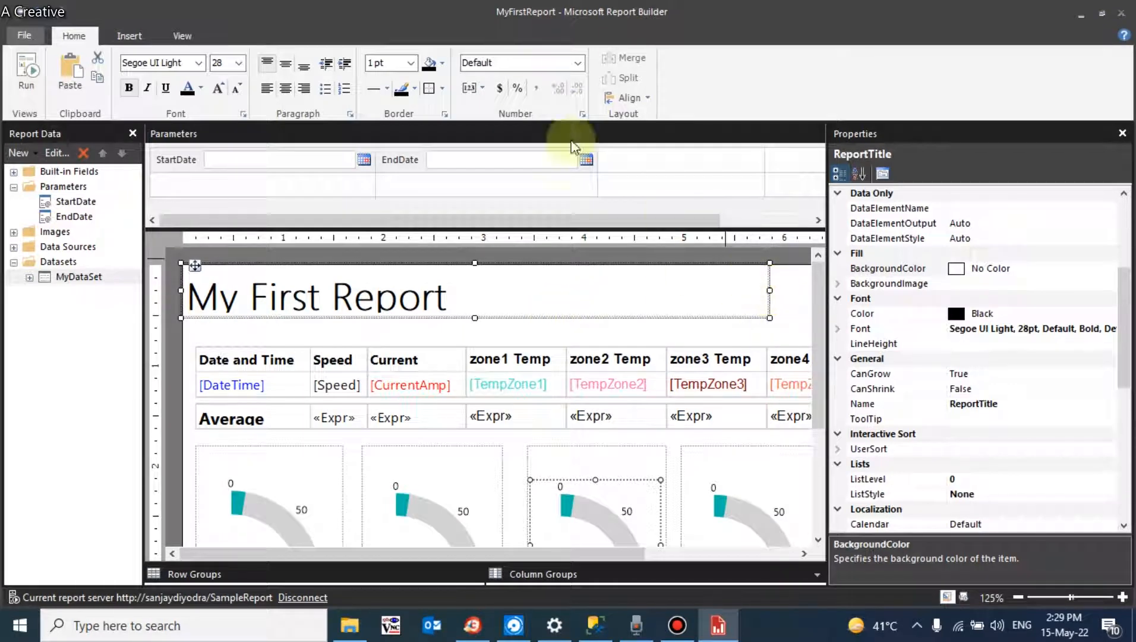
# Add a page header to the report.
pyautogui.click(129, 35)
pyautogui.click(664, 67)
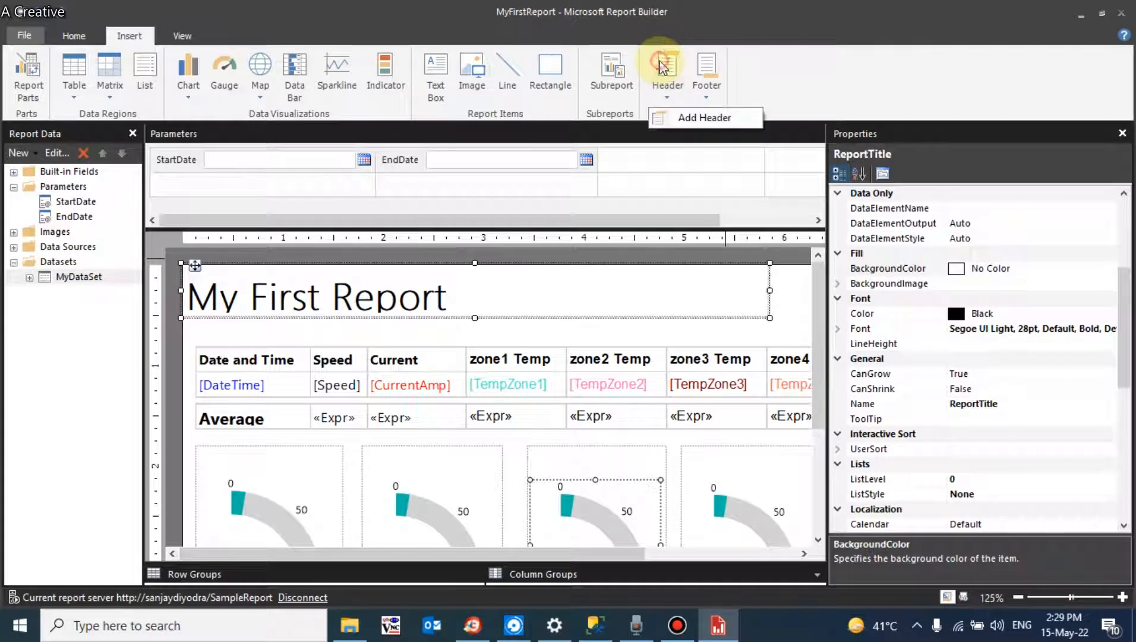
pyautogui.click(678, 115)
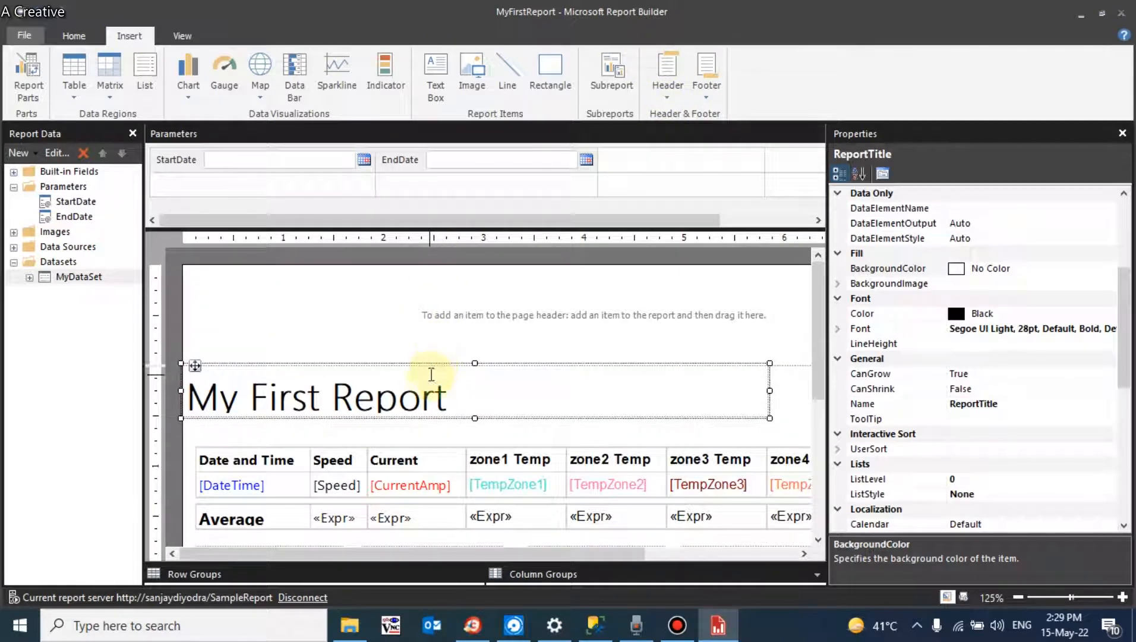
# Move the My First Report title from the report body to the top of the page header.
pyautogui.moveTo(441, 365); pyautogui.dragTo(441, 276)
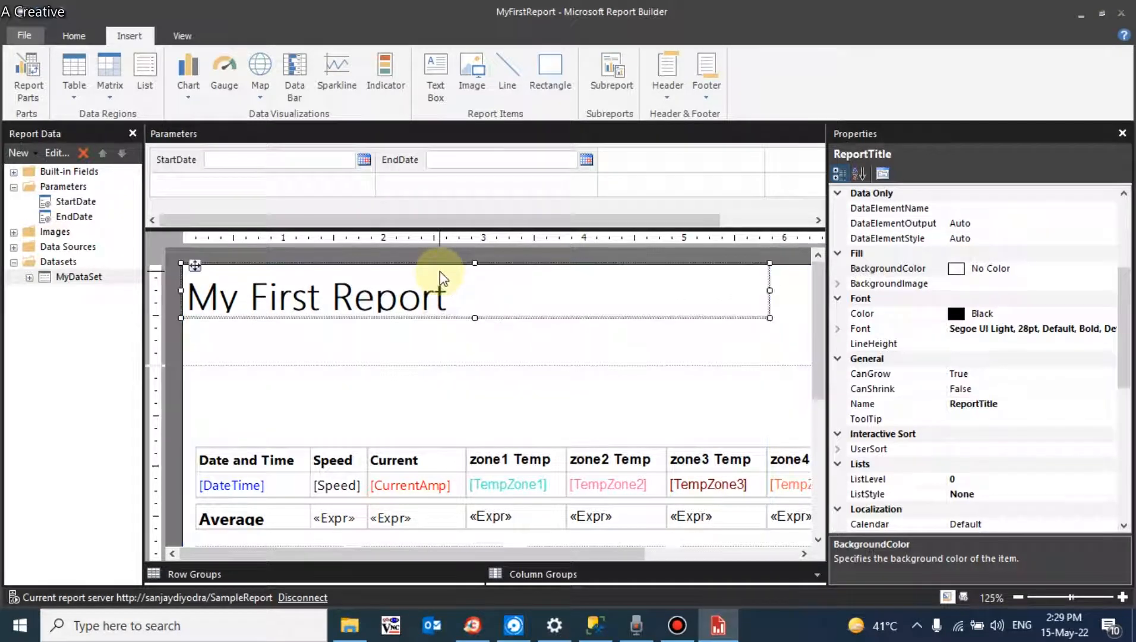
pyautogui.click(269, 356)
pyautogui.click(248, 387)
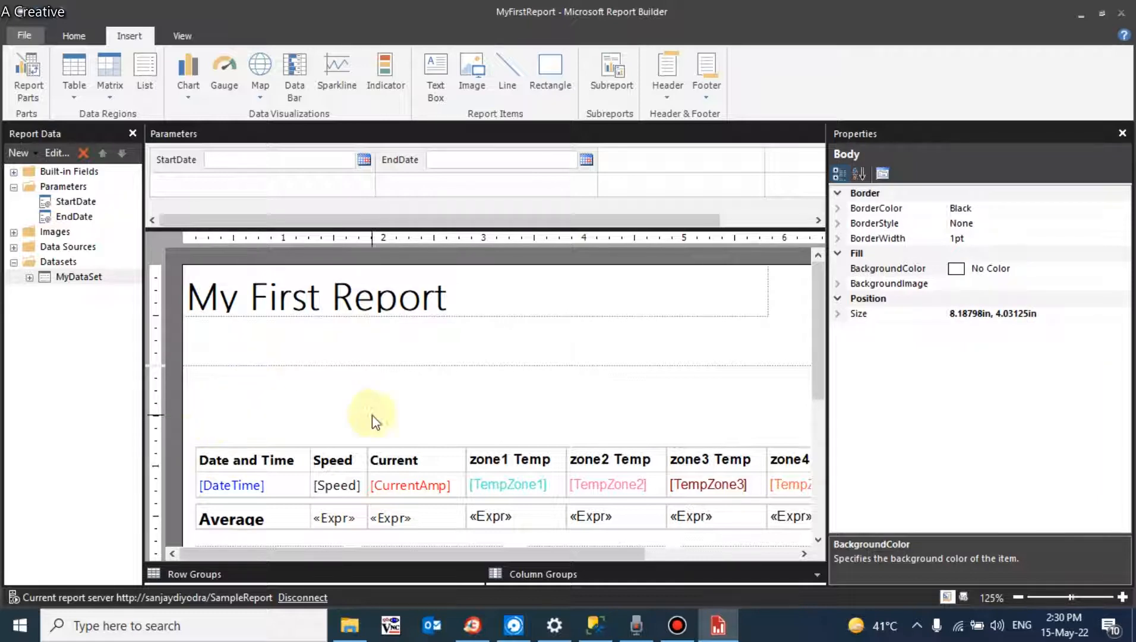
# Move the logo from the report body into the page header, level with the title, and slightly reduce the header's height.
pyautogui.moveTo(331, 555); pyautogui.dragTo(511, 539)
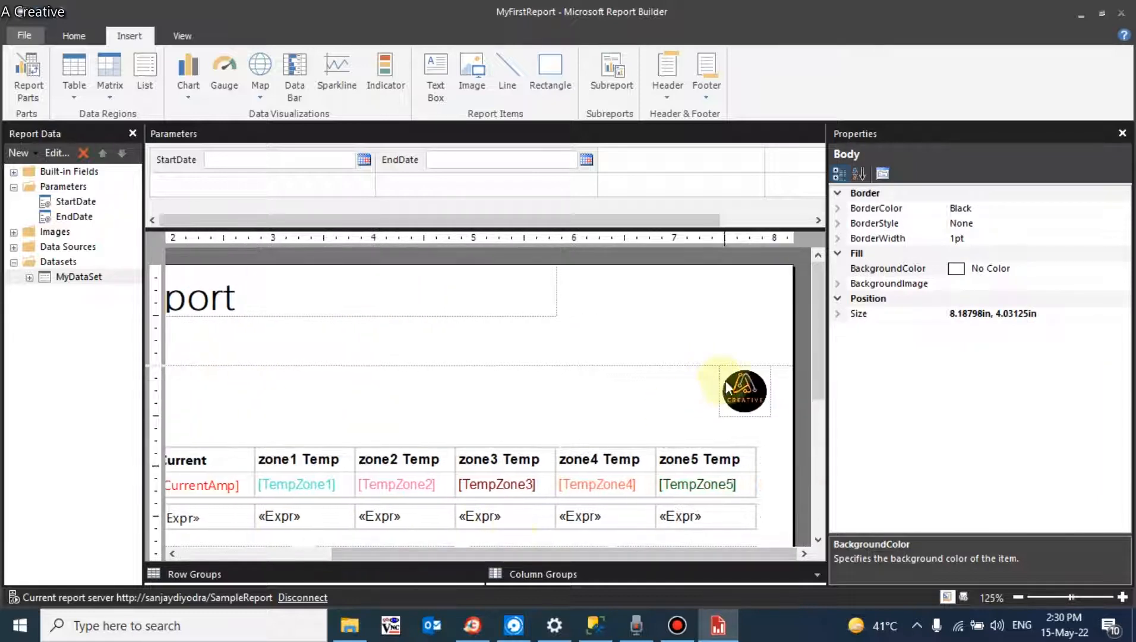
pyautogui.moveTo(740, 386); pyautogui.dragTo(748, 290)
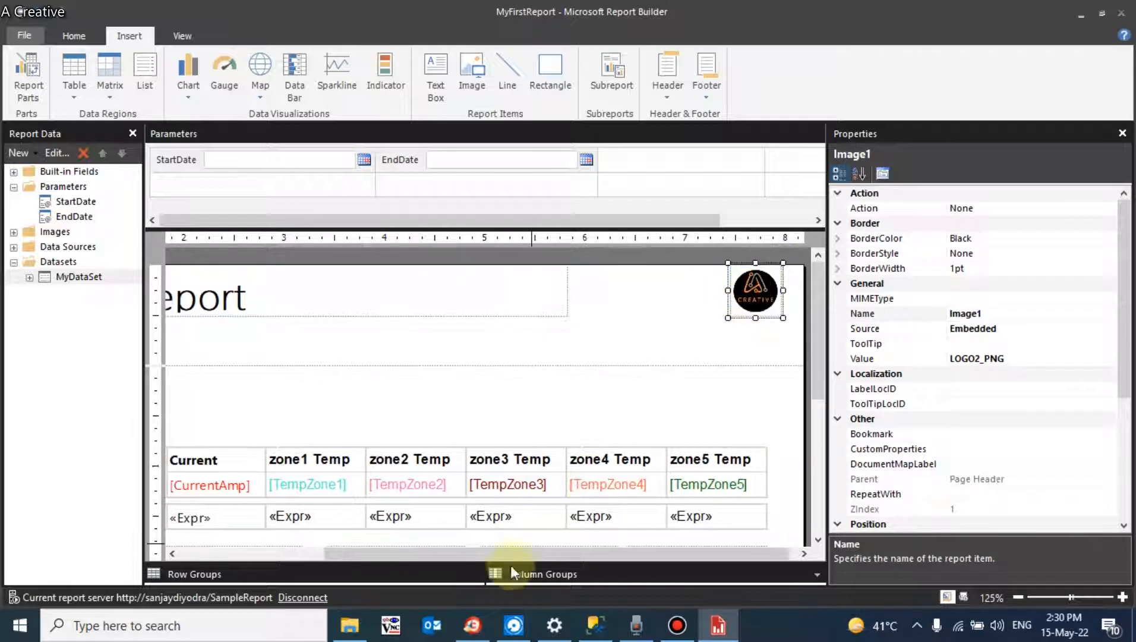
pyautogui.moveTo(472, 555); pyautogui.dragTo(328, 526)
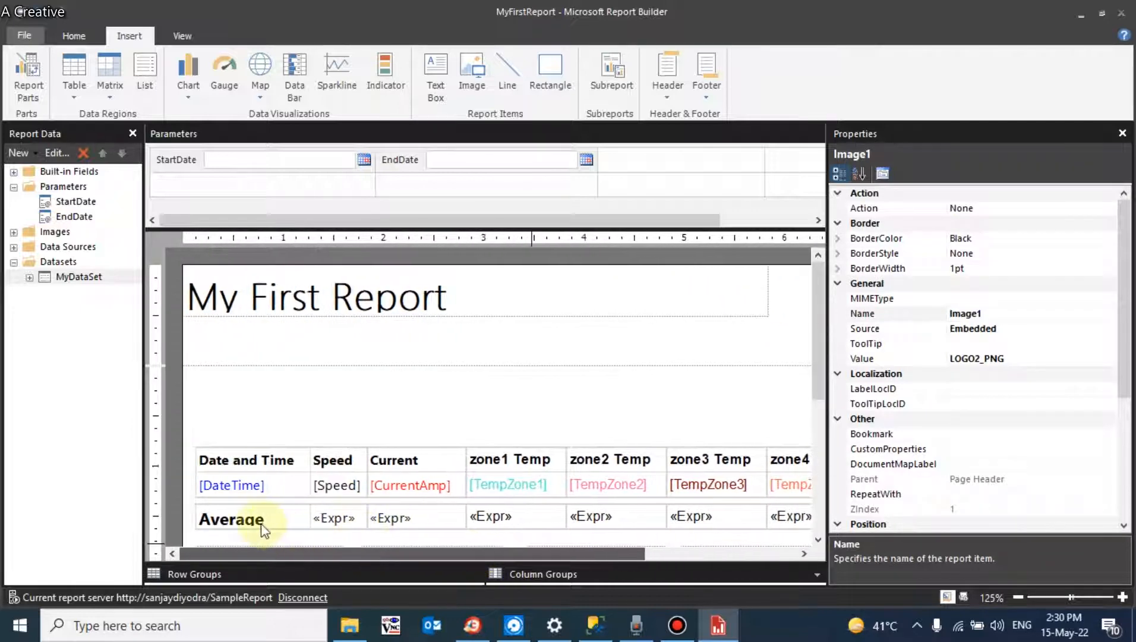
pyautogui.moveTo(340, 365); pyautogui.dragTo(332, 343)
# Move the Date and Time data table up in the report body to just below the page header.
pyautogui.click(207, 404)
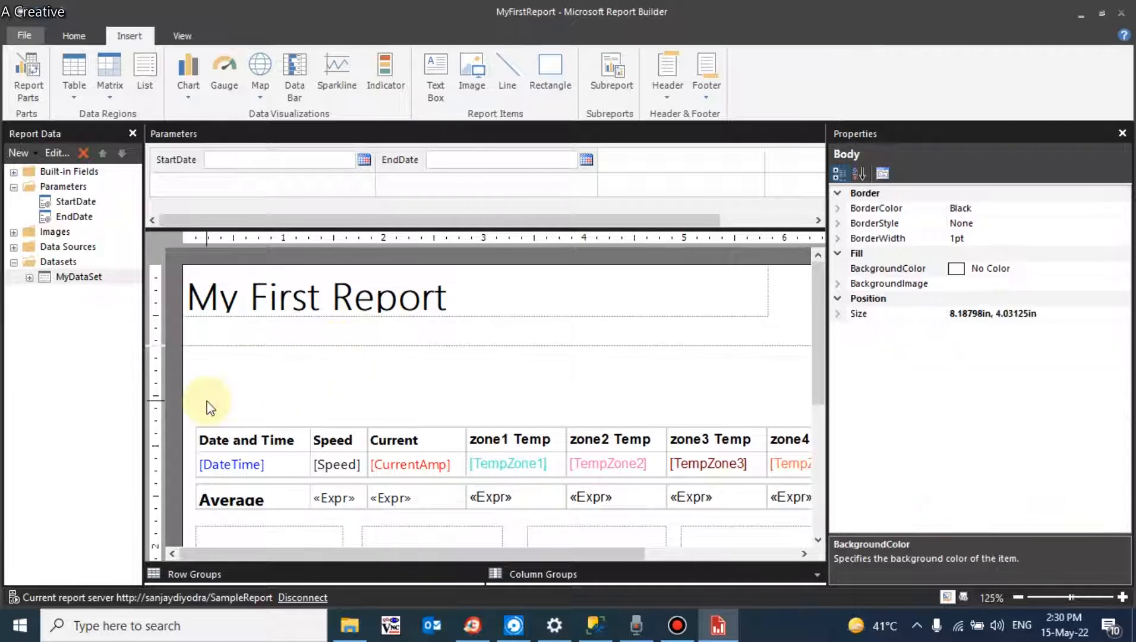
pyautogui.click(207, 424)
pyautogui.click(191, 421)
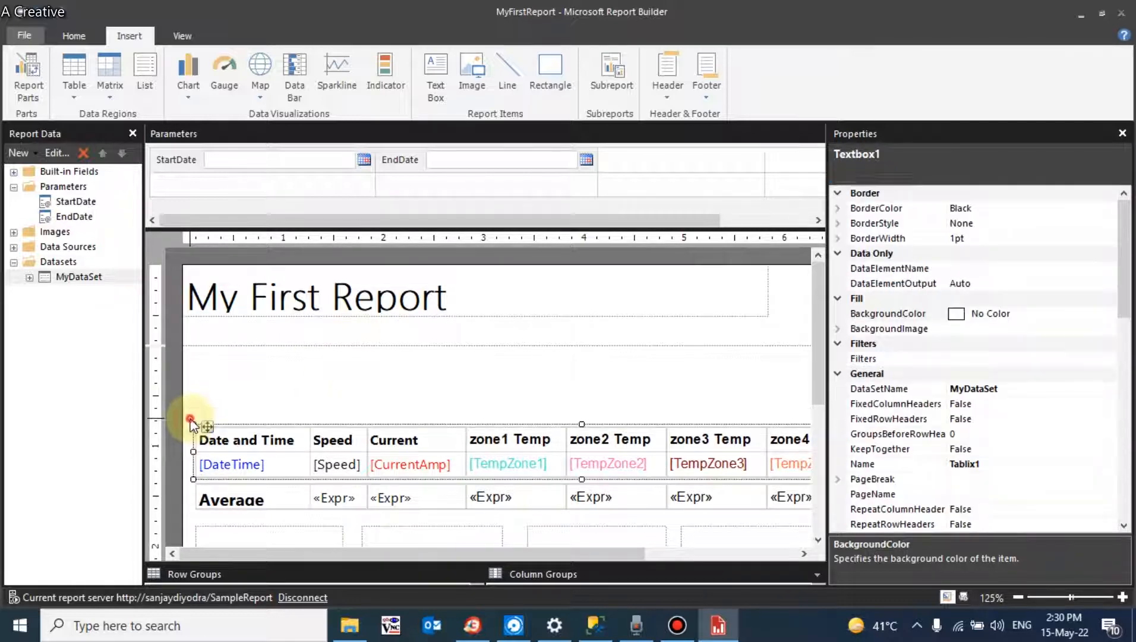
pyautogui.moveTo(205, 424); pyautogui.dragTo(200, 375)
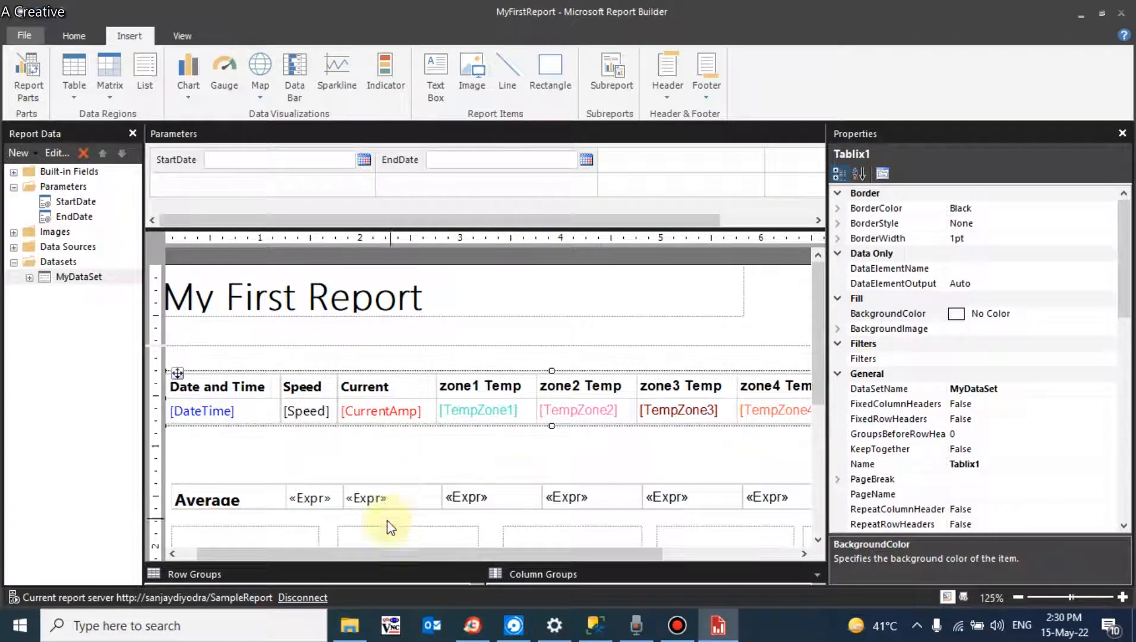
# Move the Average table up so it sits directly beneath the data table, aligned with its columns.
pyautogui.moveTo(318, 561); pyautogui.dragTo(235, 552)
pyautogui.click(305, 496)
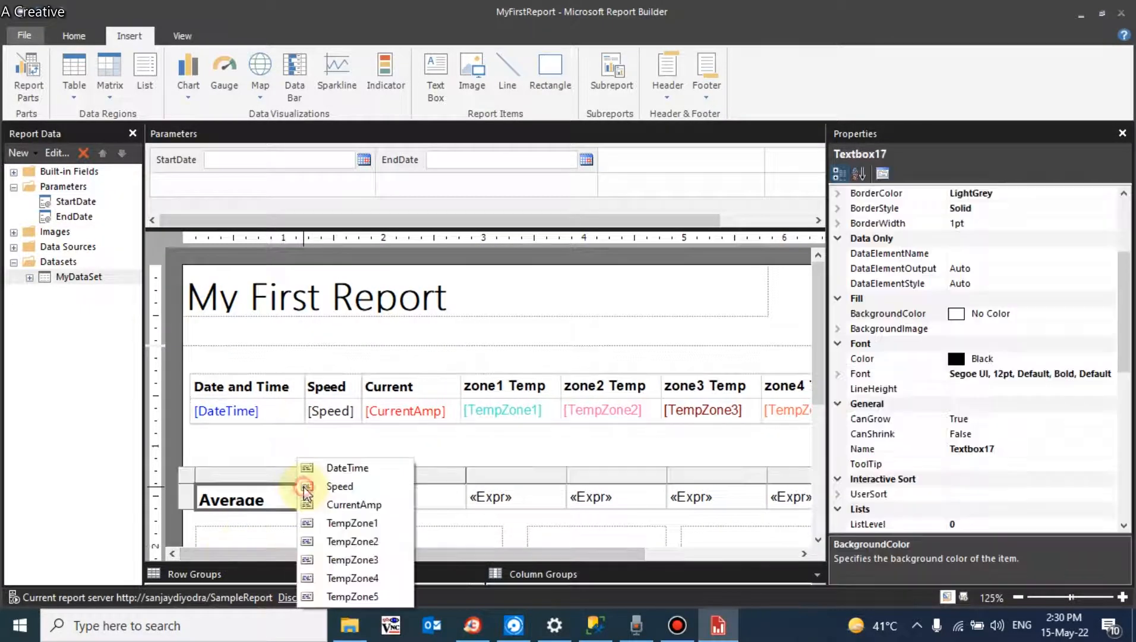
pyautogui.click(244, 452)
pyautogui.click(200, 486)
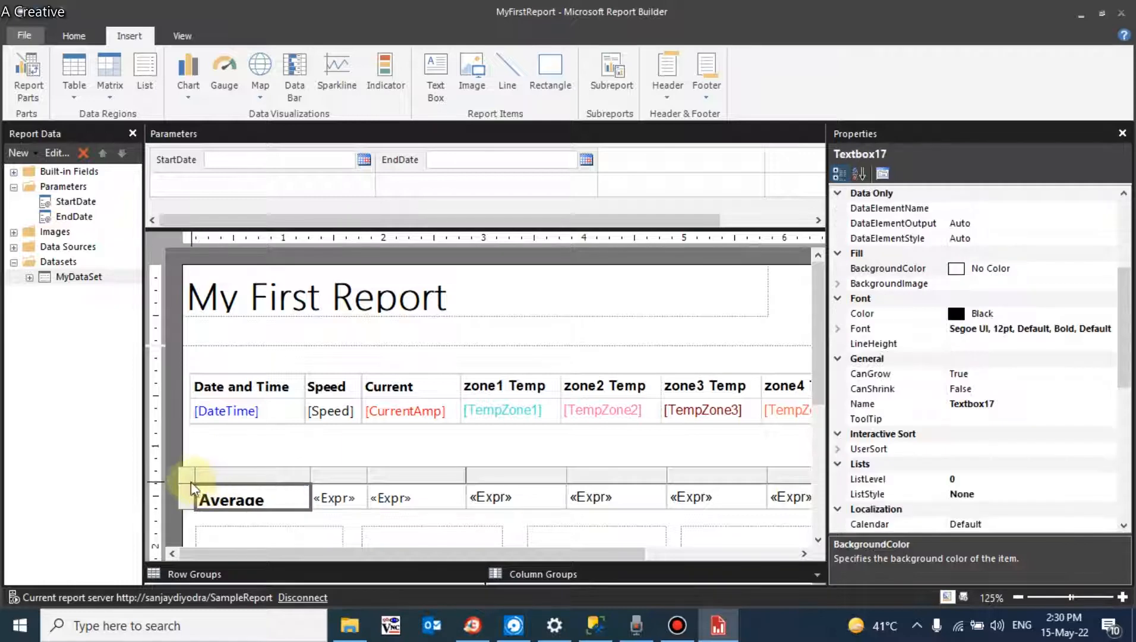
pyautogui.click(189, 478)
pyautogui.moveTo(204, 486); pyautogui.dragTo(198, 434)
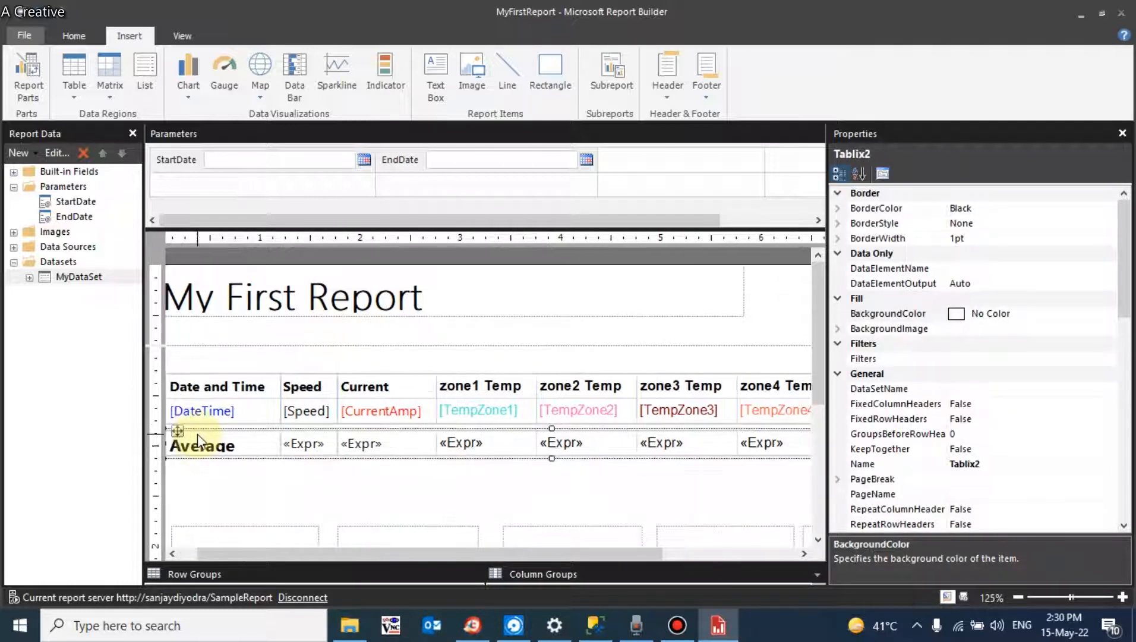
# Make all the expression cells in the Average row bold, from Speed through zone5 Temp.
pyautogui.click(254, 482)
pyautogui.click(332, 450)
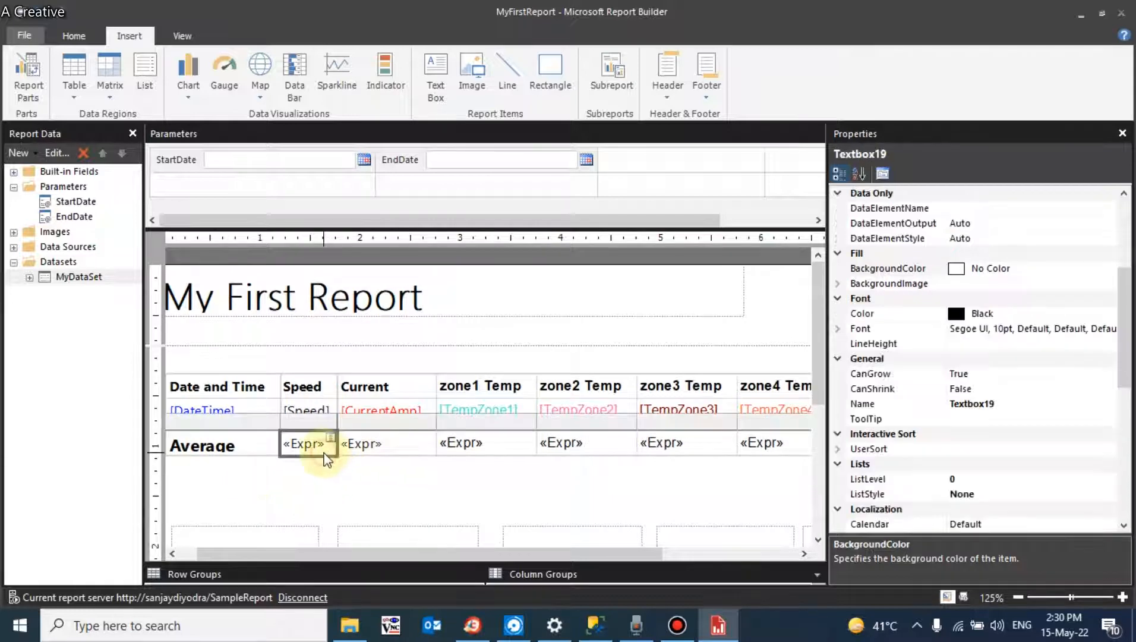
pyautogui.hotkey('shift', 'Right')
pyautogui.hotkey('shift', 'Right')
pyautogui.hotkey('shift', 'Right')
pyautogui.hotkey('shift', 'Right')
pyautogui.hotkey('shift', 'Right')
pyautogui.hotkey('shift', 'Right')
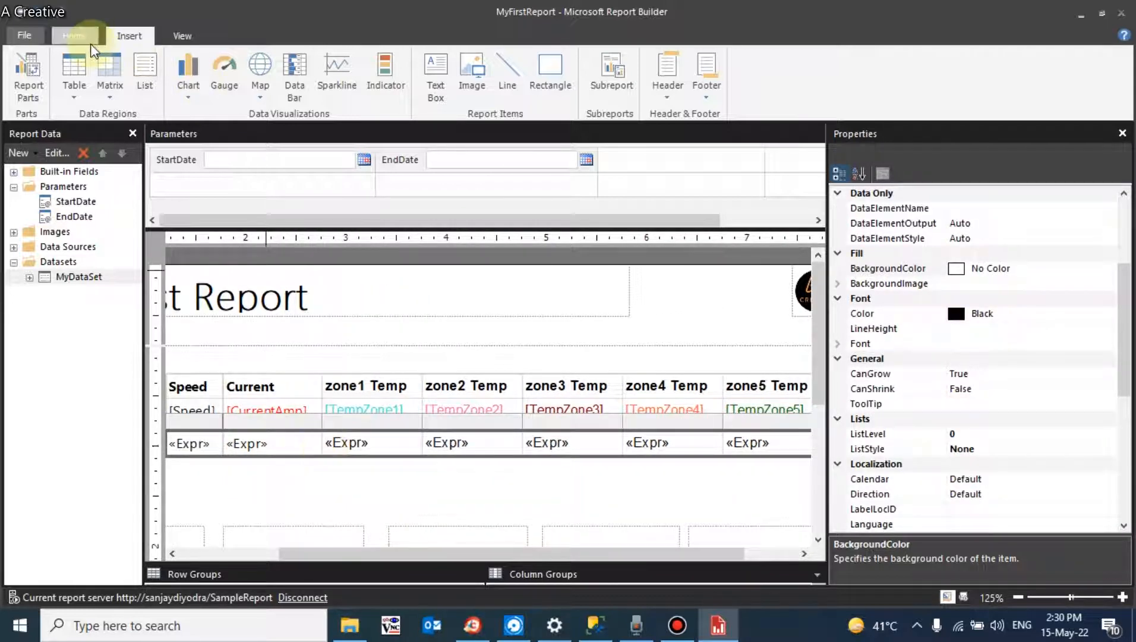
pyautogui.click(74, 36)
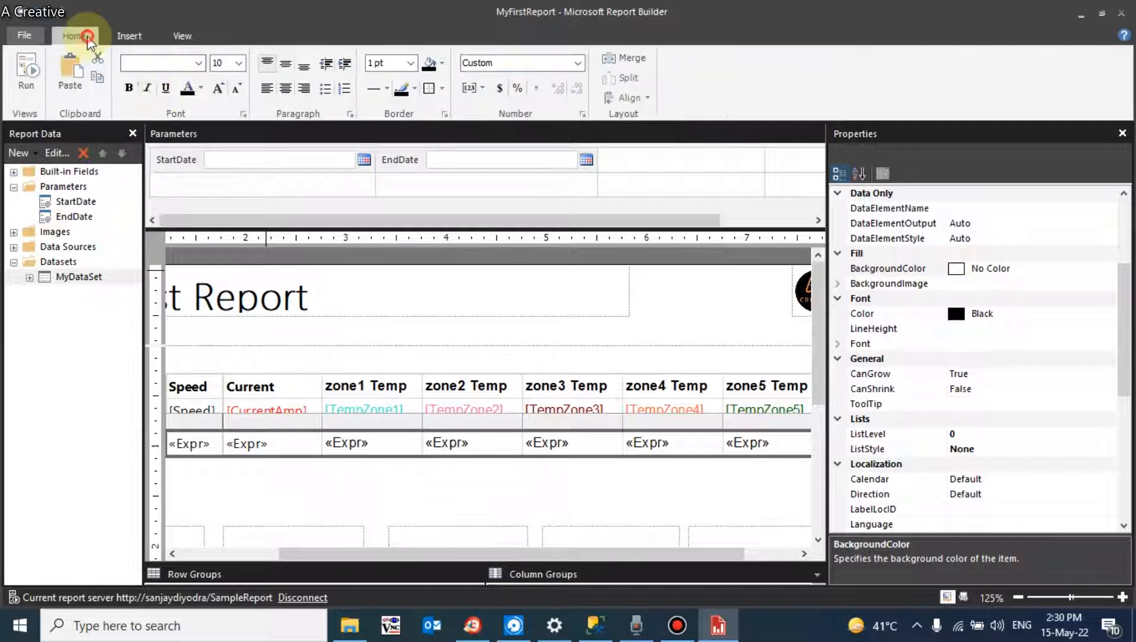
pyautogui.click(131, 89)
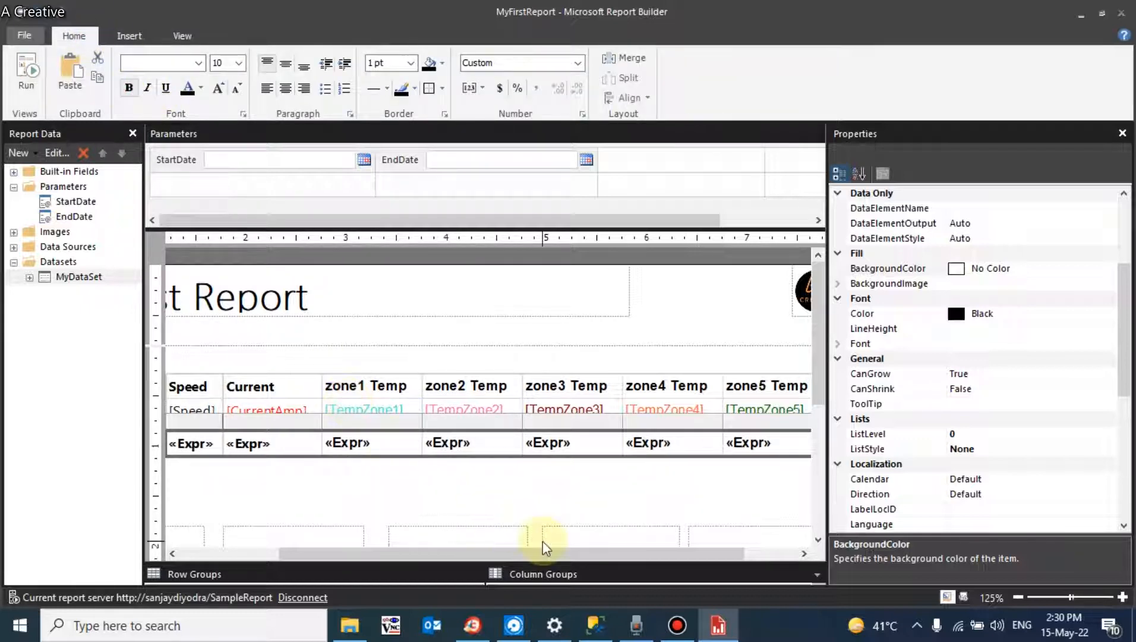
# Move all five zone temperature gauge panels up together, closer to the Average row.
pyautogui.click(1017, 597)
pyautogui.click(1017, 597)
pyautogui.click(1018, 597)
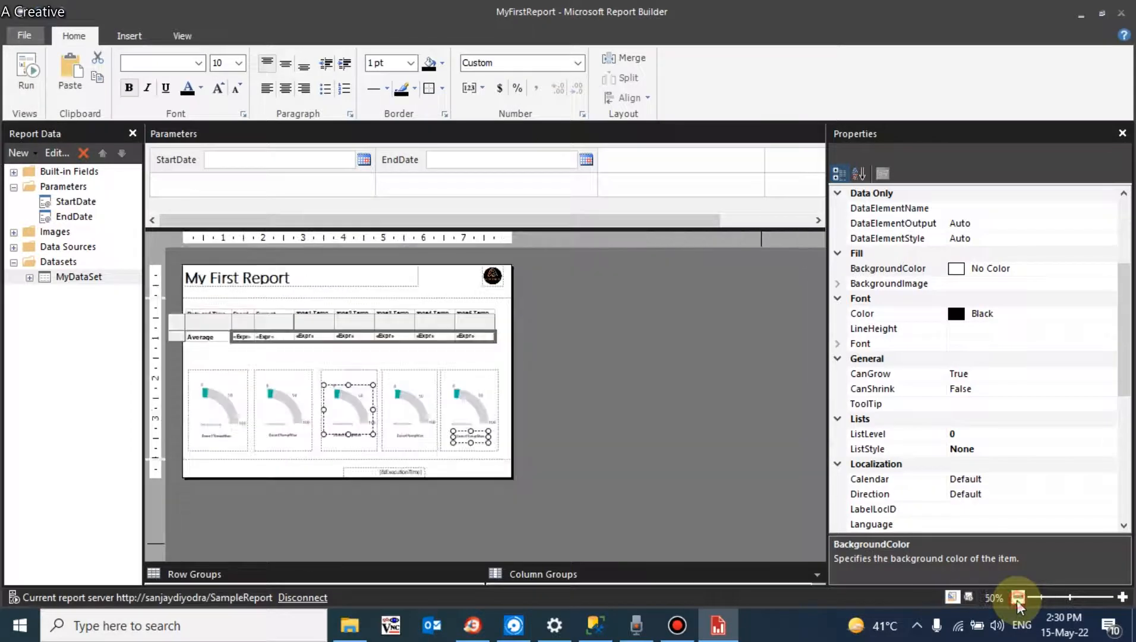
pyautogui.click(1121, 597)
pyautogui.click(1122, 597)
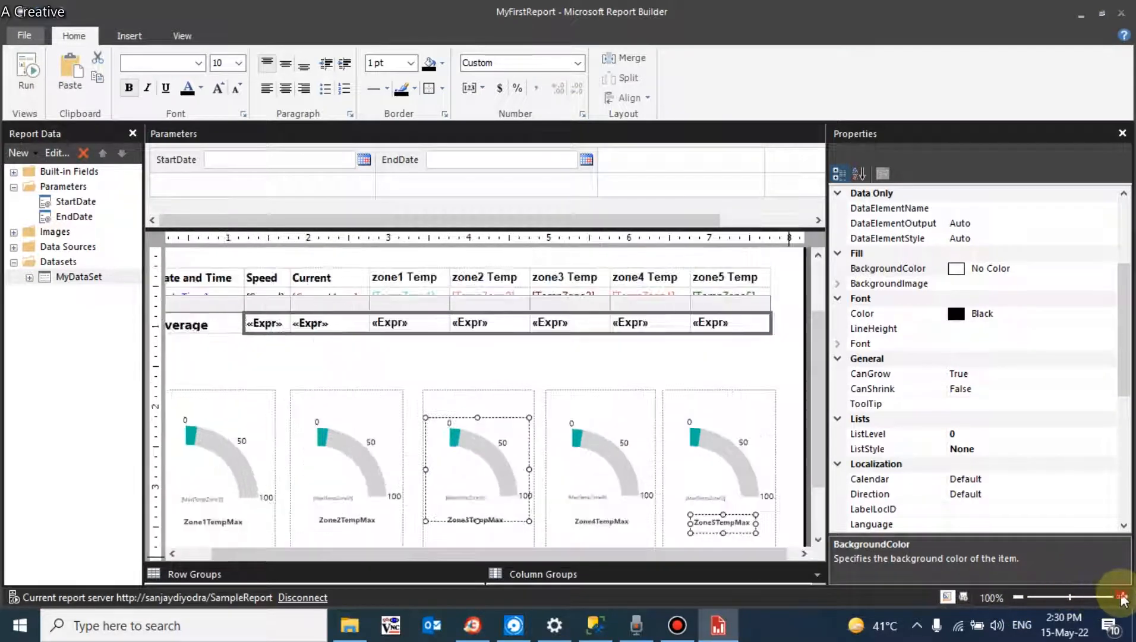
pyautogui.click(1018, 597)
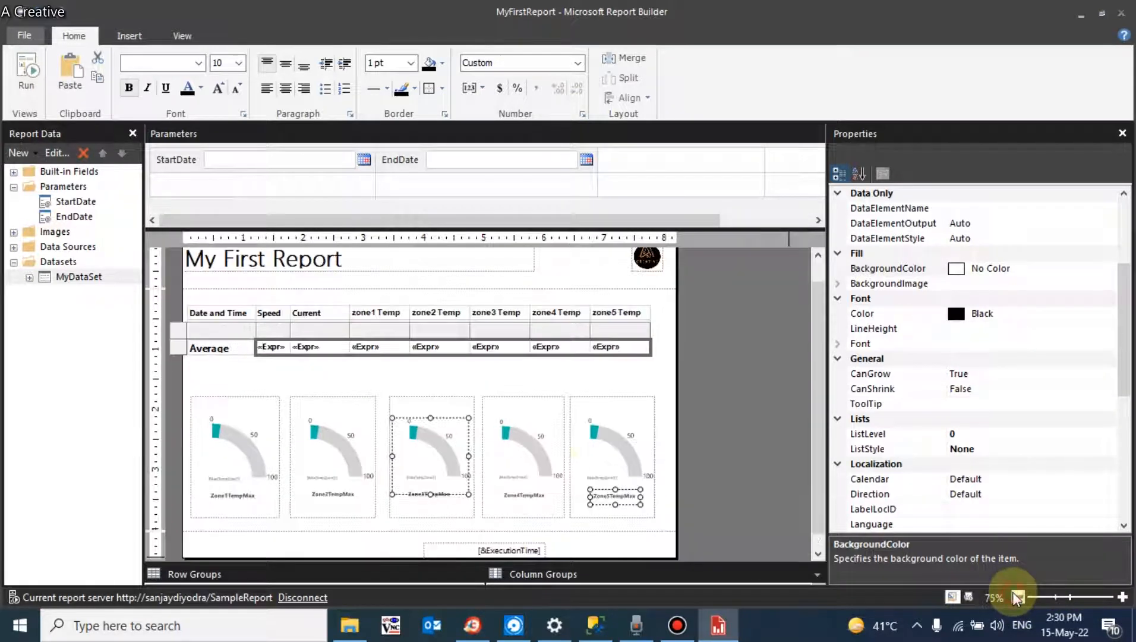
pyautogui.click(173, 384)
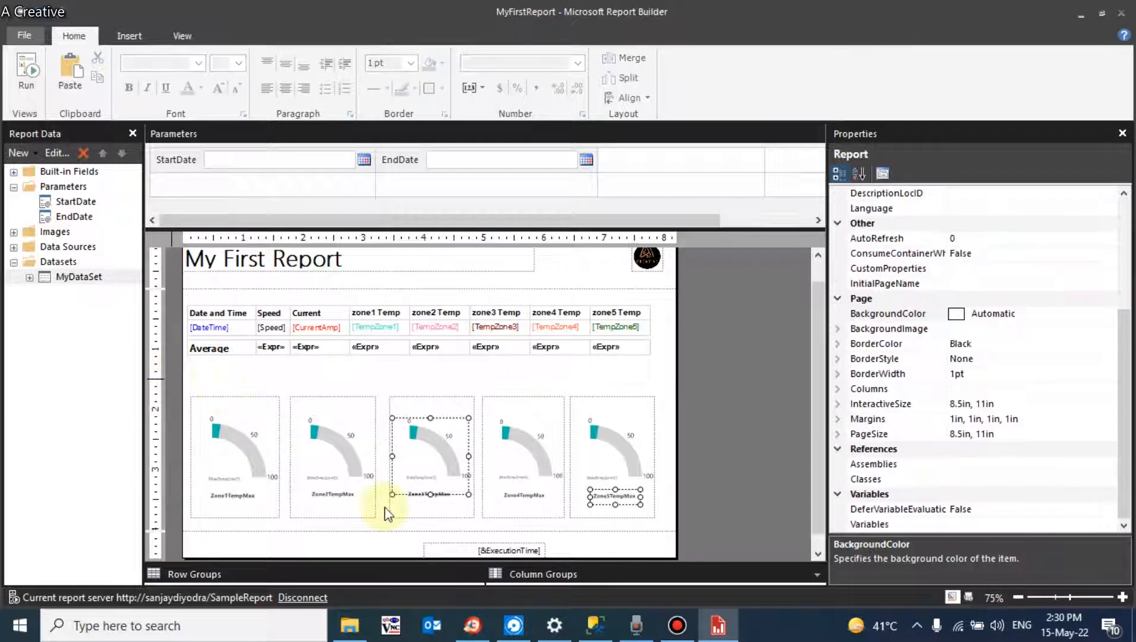
pyautogui.moveTo(663, 519); pyautogui.dragTo(168, 383)
pyautogui.press('Up')
pyautogui.press('Up')
pyautogui.press('Up')
pyautogui.press('Up')
pyautogui.press('Up')
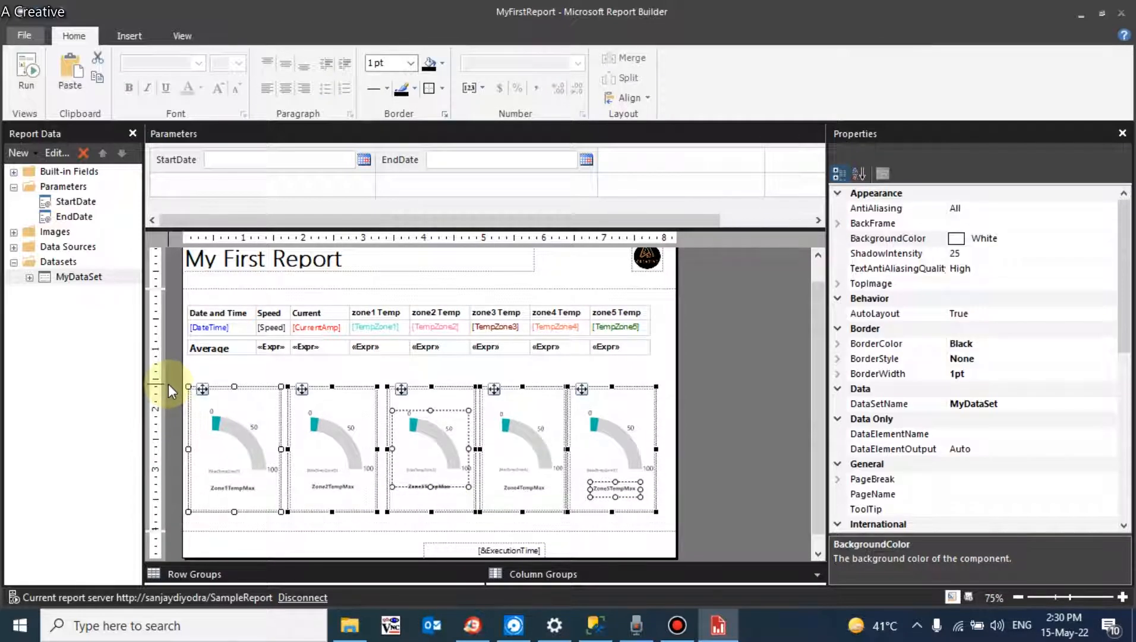
pyautogui.press('Down')
pyautogui.press('Down')
pyautogui.press('Down')
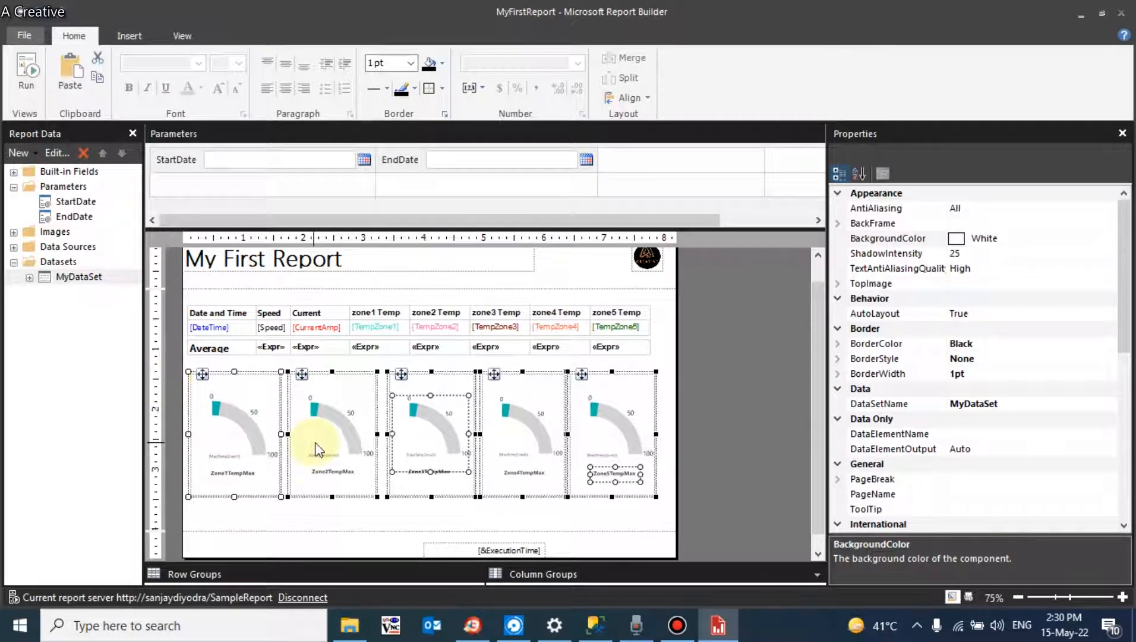
pyautogui.click(678, 405)
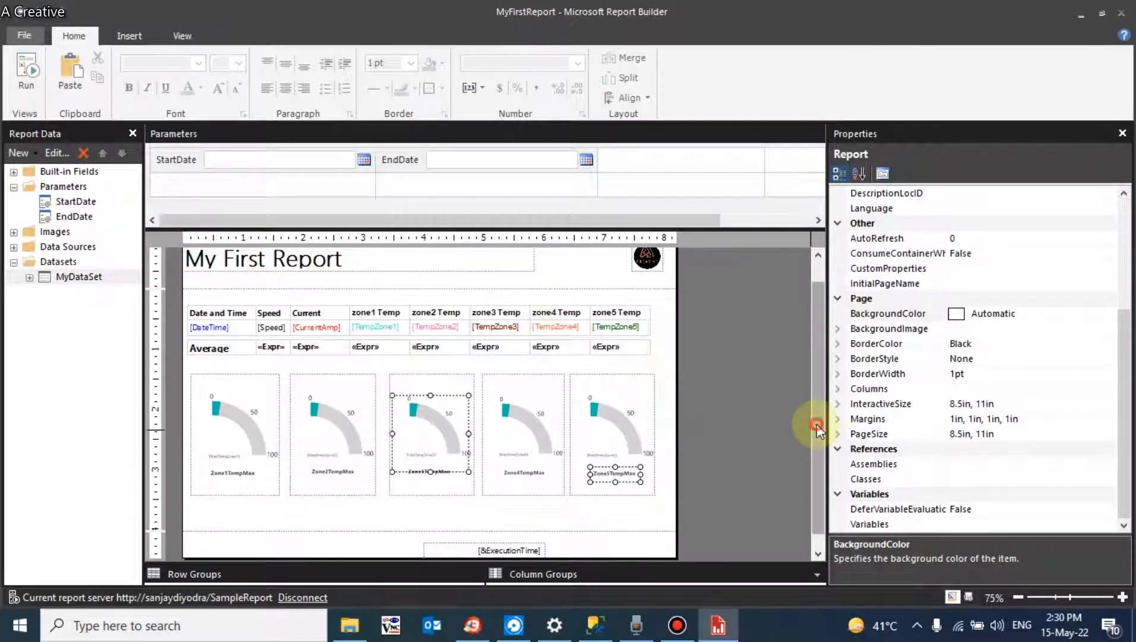
# Widen the My First Report title text box until it nearly reaches the logo.
pyautogui.scroll(1, 816, 423)
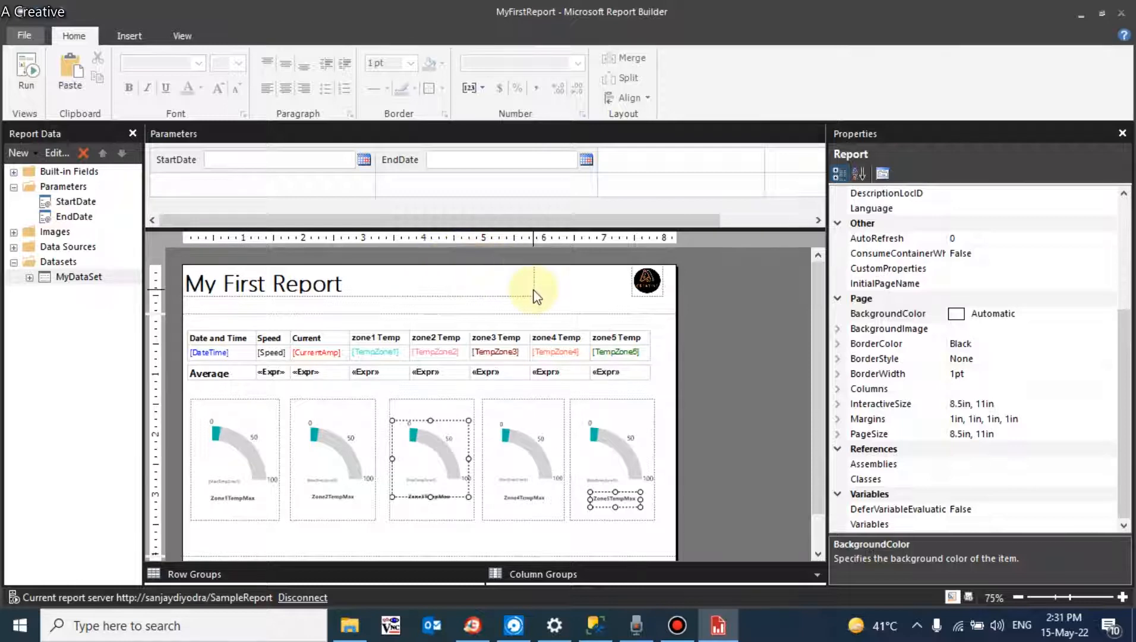
pyautogui.click(532, 288)
pyautogui.moveTo(534, 279); pyautogui.dragTo(619, 280)
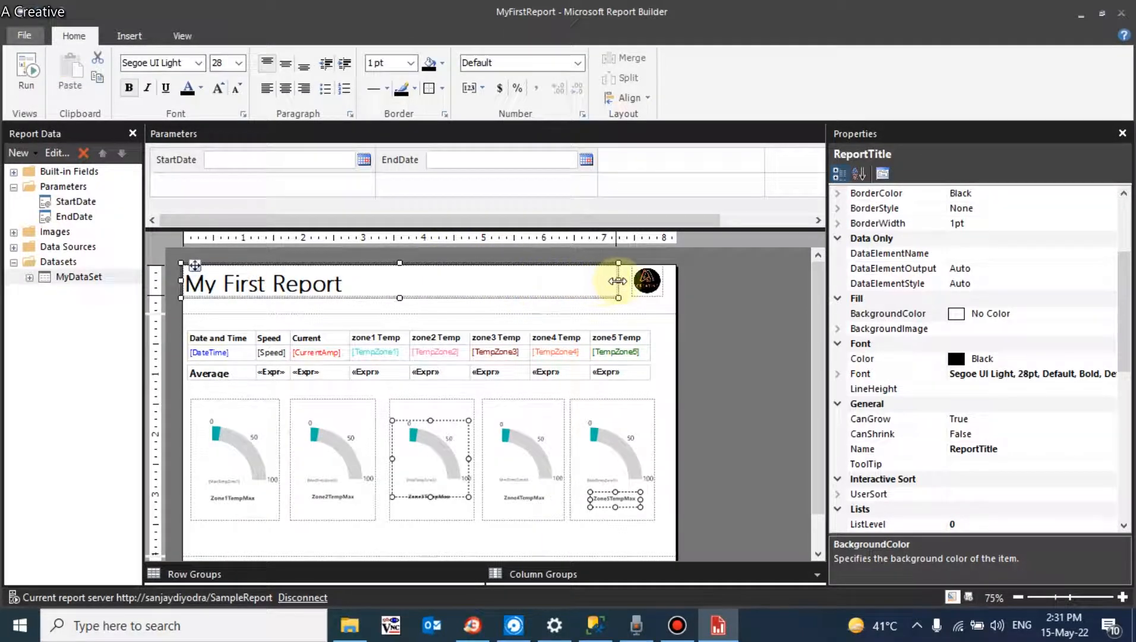
# Add the StartDate and EndDate parameters side by side in the page header, below the report title.
pyautogui.click(1123, 597)
pyautogui.click(1122, 596)
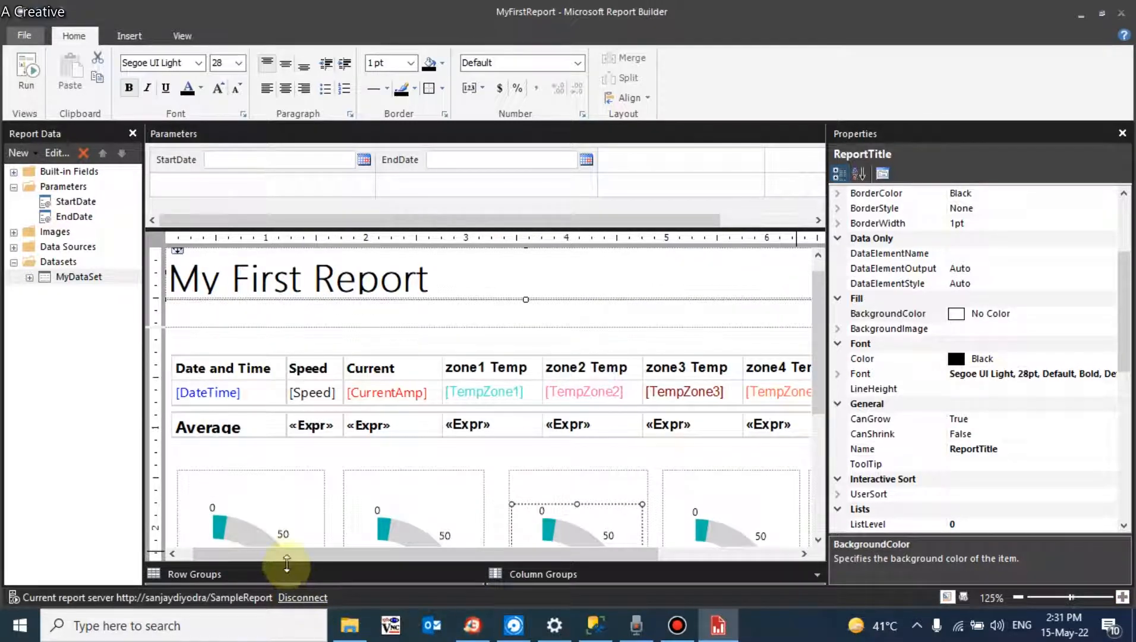
pyautogui.moveTo(284, 558); pyautogui.dragTo(172, 545)
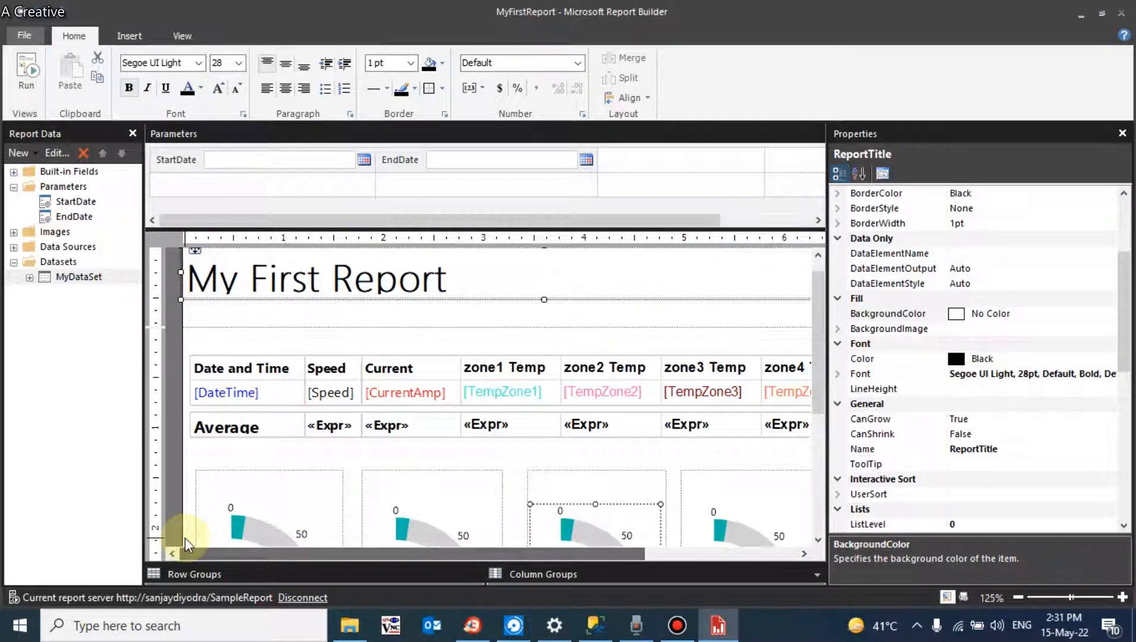
pyautogui.click(289, 309)
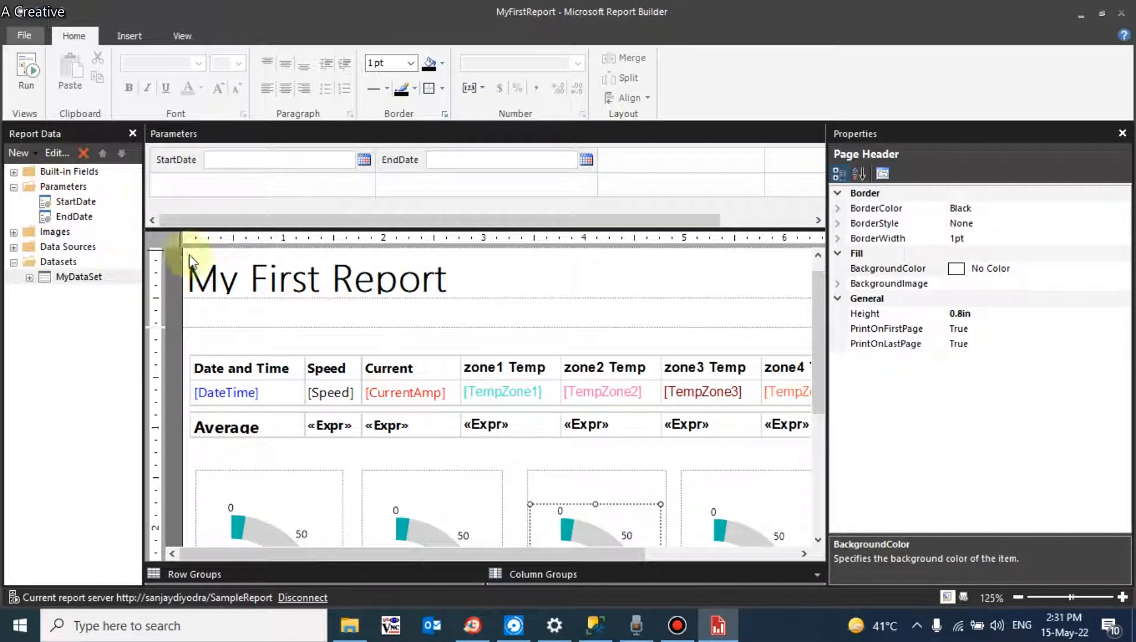
pyautogui.click(81, 204)
pyautogui.moveTo(82, 204); pyautogui.dragTo(297, 311)
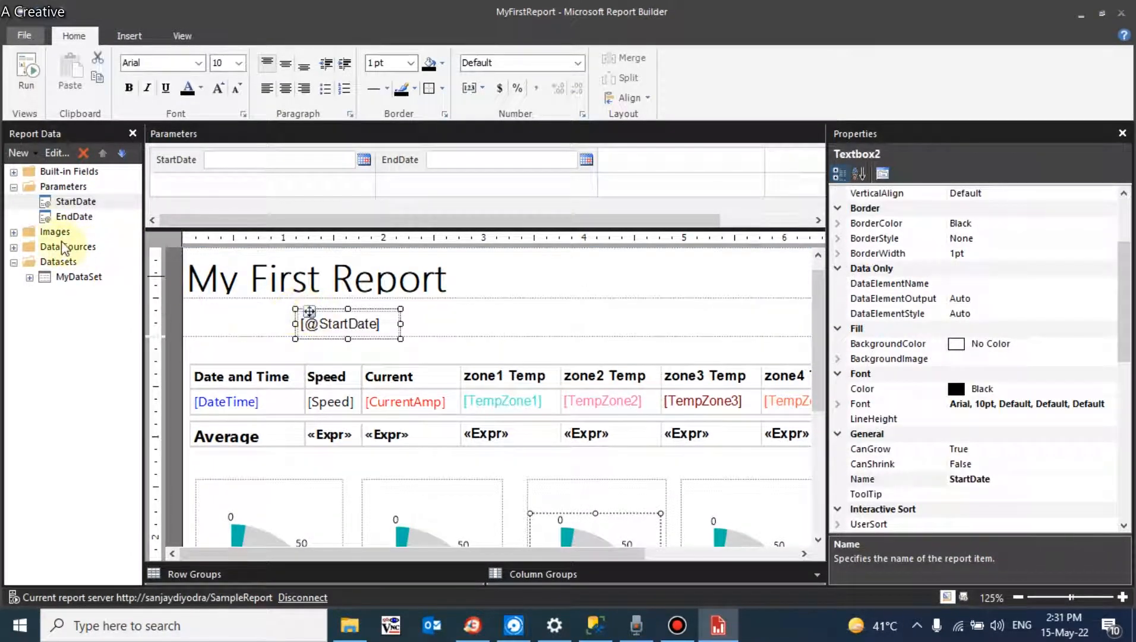
pyautogui.click(59, 218)
pyautogui.moveTo(59, 225); pyautogui.dragTo(518, 313)
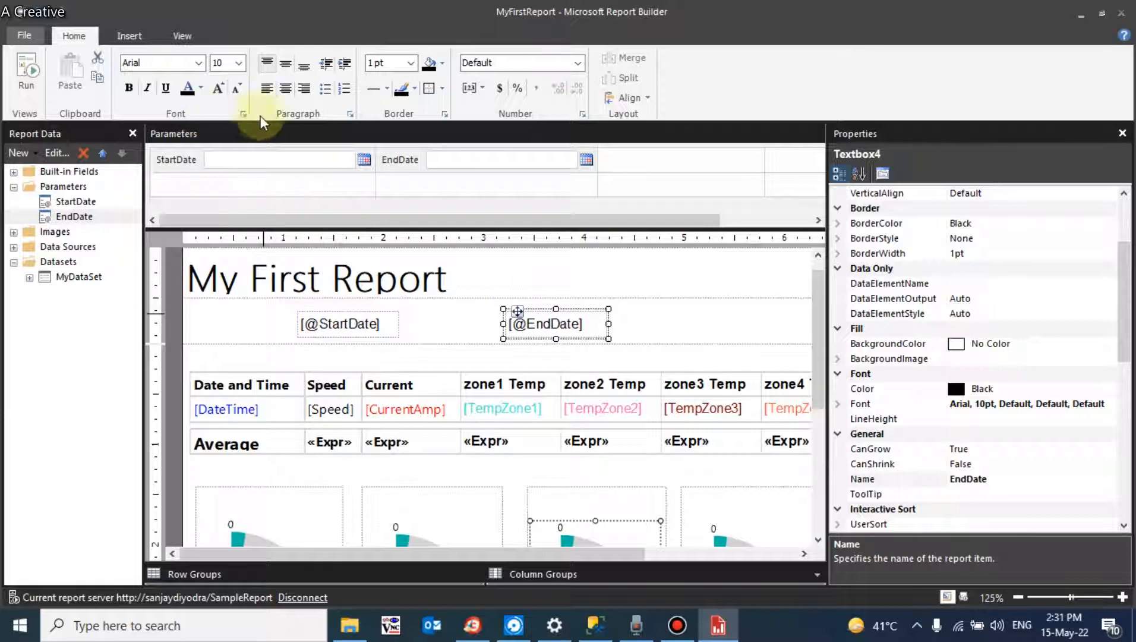
# Insert a text box reading "Start Time" in the page header, just before the StartDate field.
pyautogui.rightClick(237, 325)
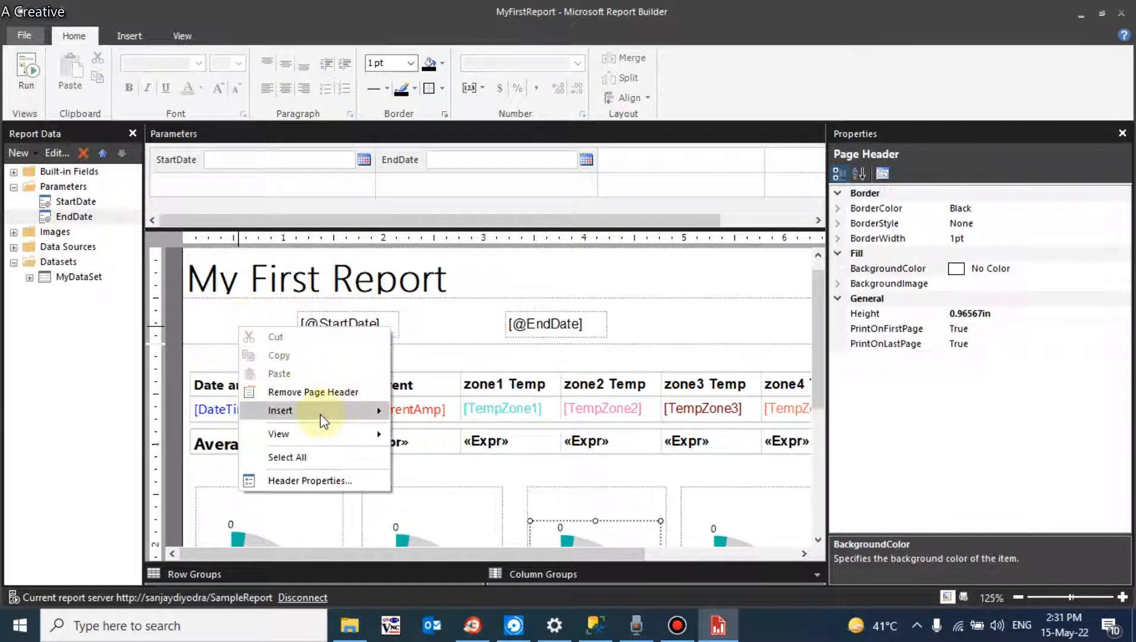
pyautogui.moveTo(368, 411)
pyautogui.click(419, 409)
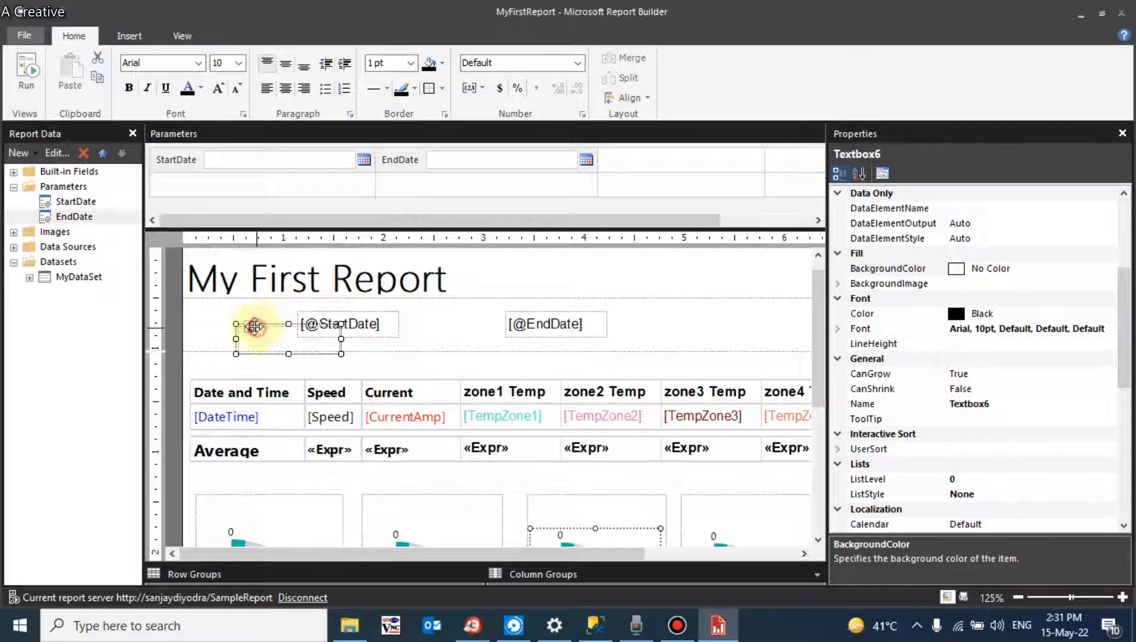
pyautogui.moveTo(254, 326); pyautogui.dragTo(220, 311)
pyautogui.click(234, 323)
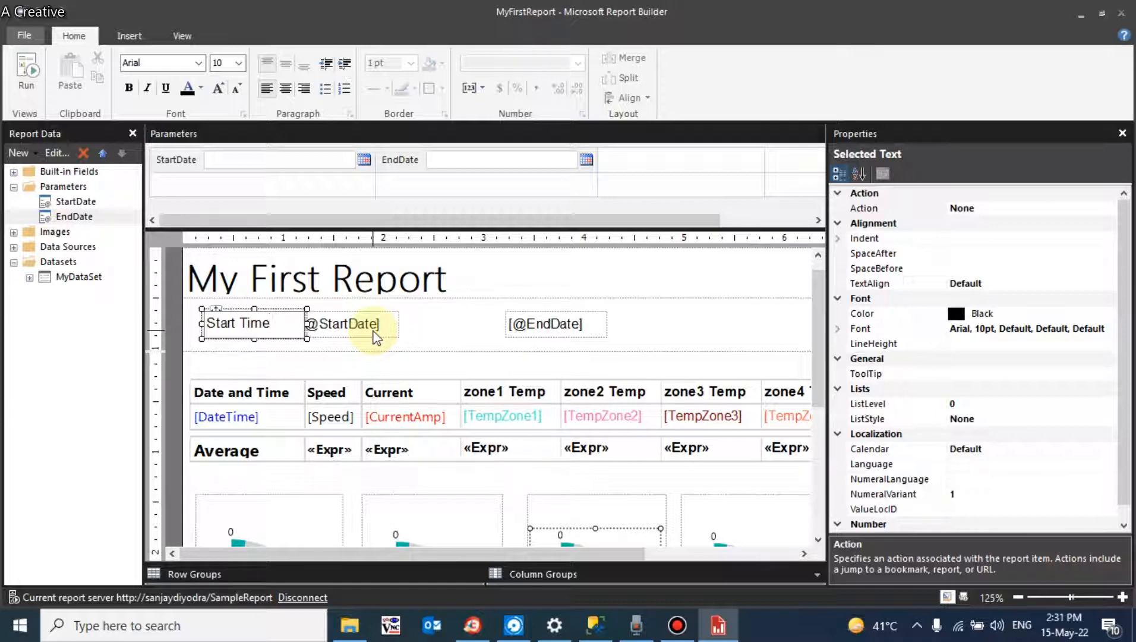
pyautogui.click(407, 331)
# Duplicate the Start Time label, place the copy just before the EndDate field, and change its text to "End Time :".
pyautogui.click(272, 334)
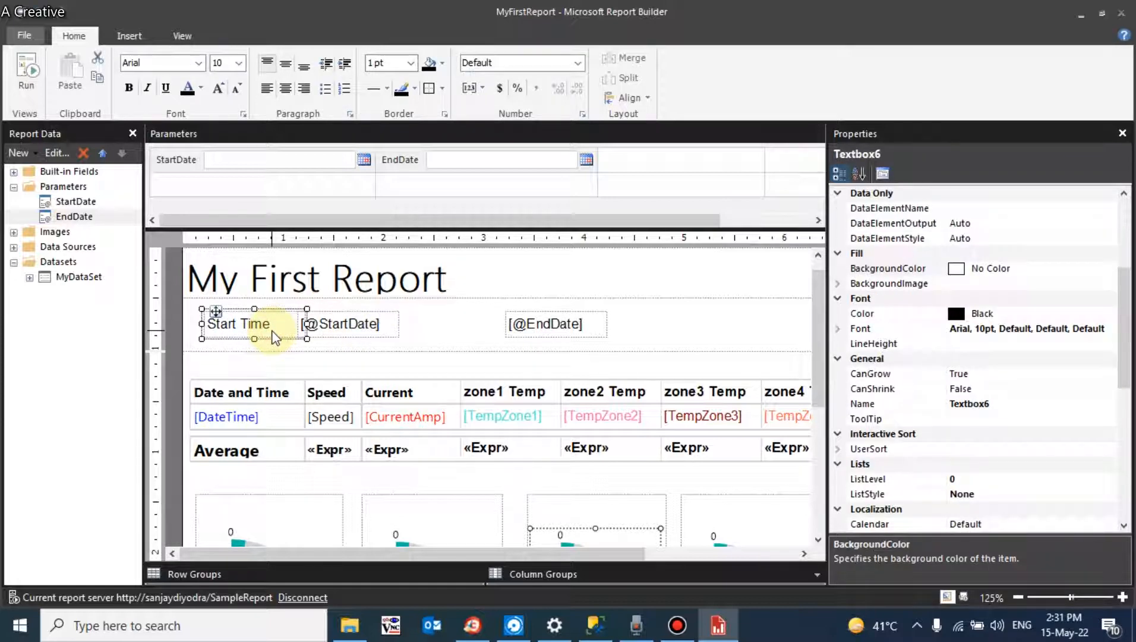
pyautogui.hotkey('ctrl', 'c')
pyautogui.hotkey('ctrl', 'v')
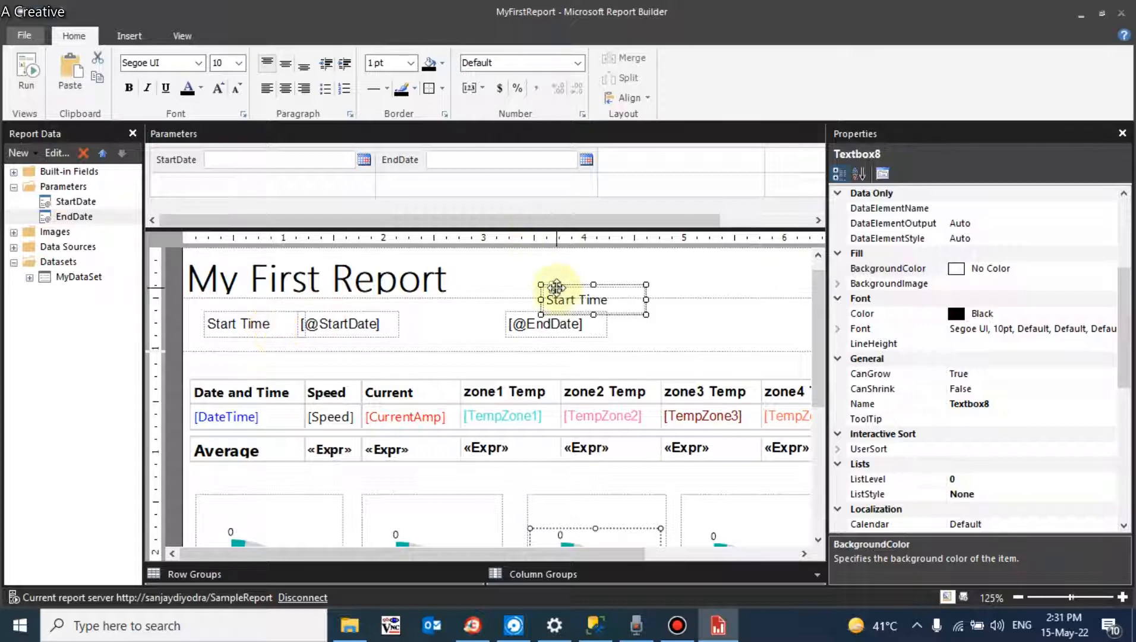
pyautogui.moveTo(555, 288); pyautogui.dragTo(402, 326)
pyautogui.doubleClick(466, 322)
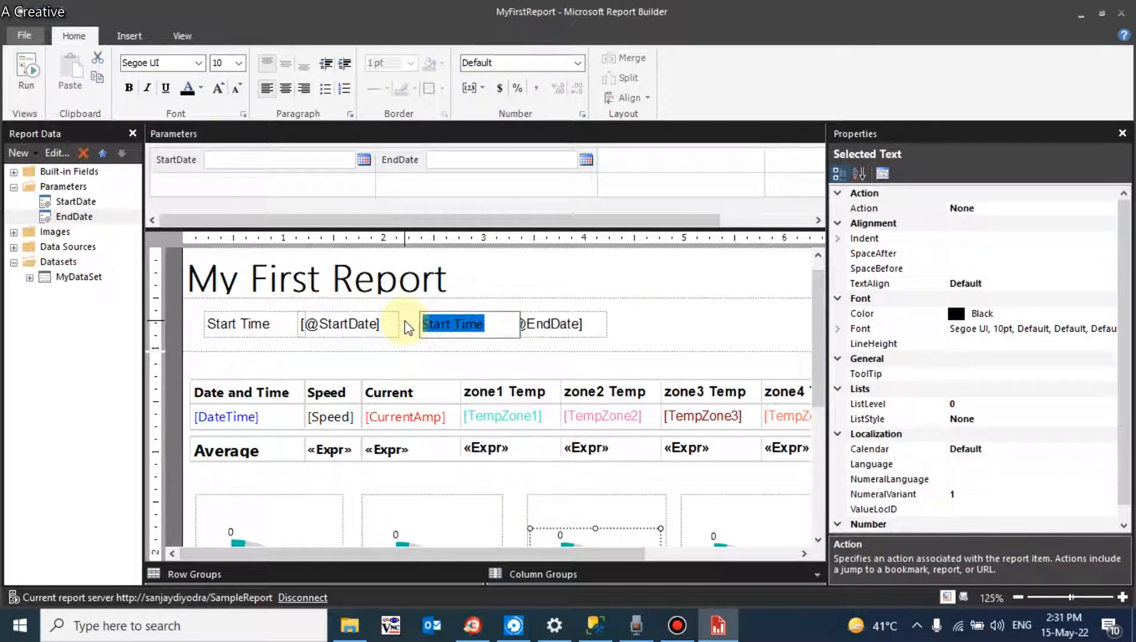
pyautogui.write('End')
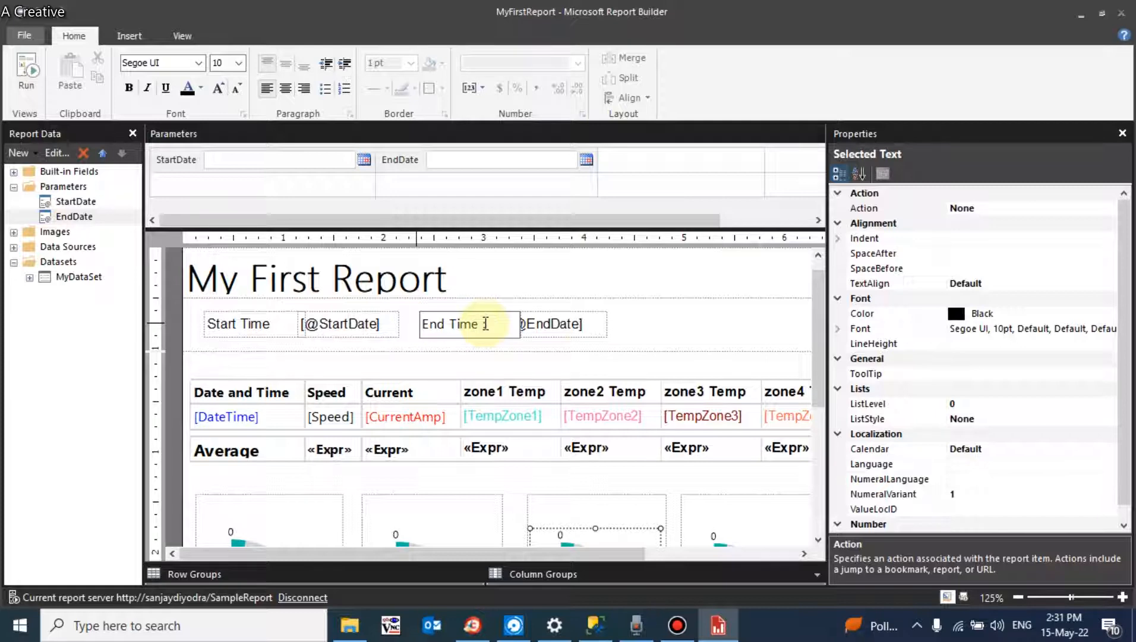
pyautogui.click(624, 328)
# Add a colon to the end of the Start Time label in the page header.
pyautogui.click(324, 337)
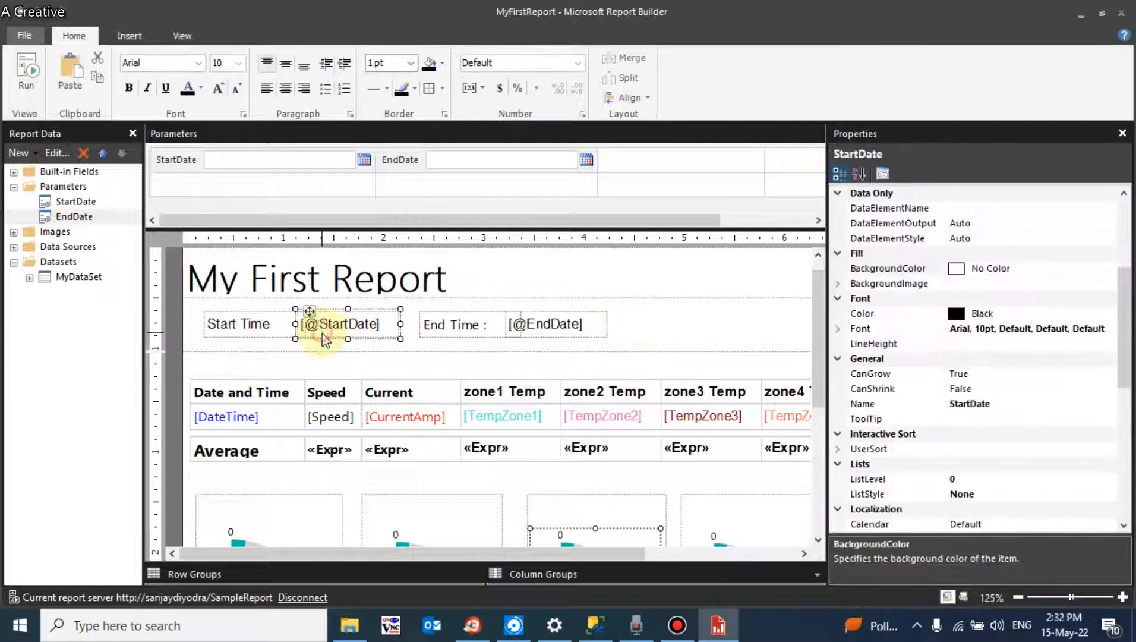
pyautogui.click(279, 324)
pyautogui.click(279, 324)
pyautogui.press('alt')
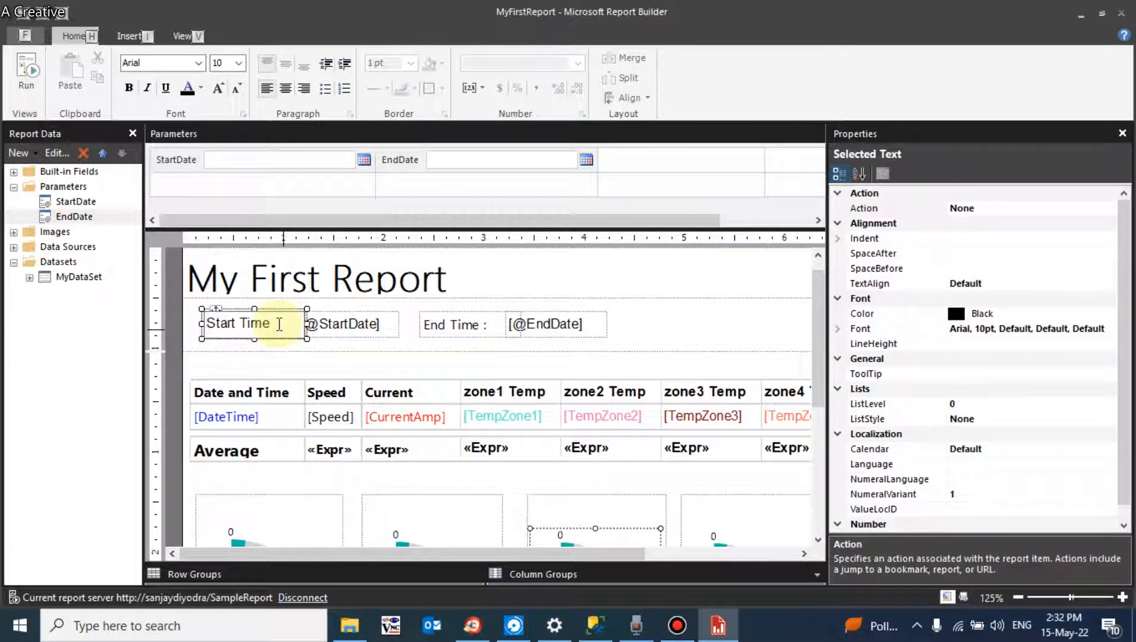
pyautogui.click(279, 324)
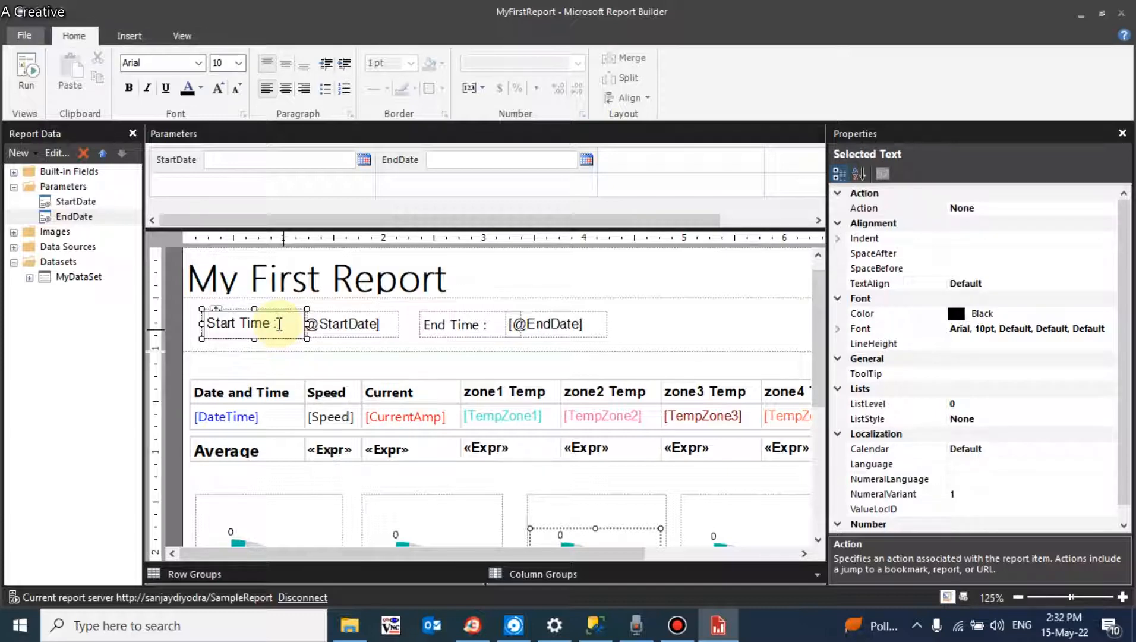
pyautogui.click(519, 292)
pyautogui.click(631, 332)
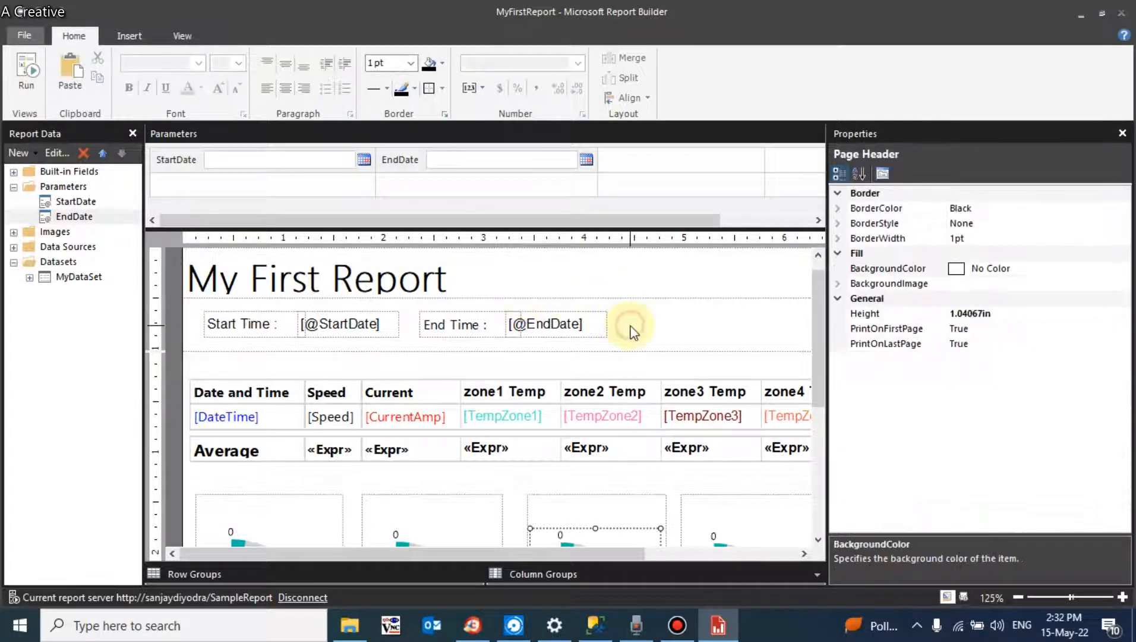
pyautogui.click(570, 324)
pyautogui.click(609, 334)
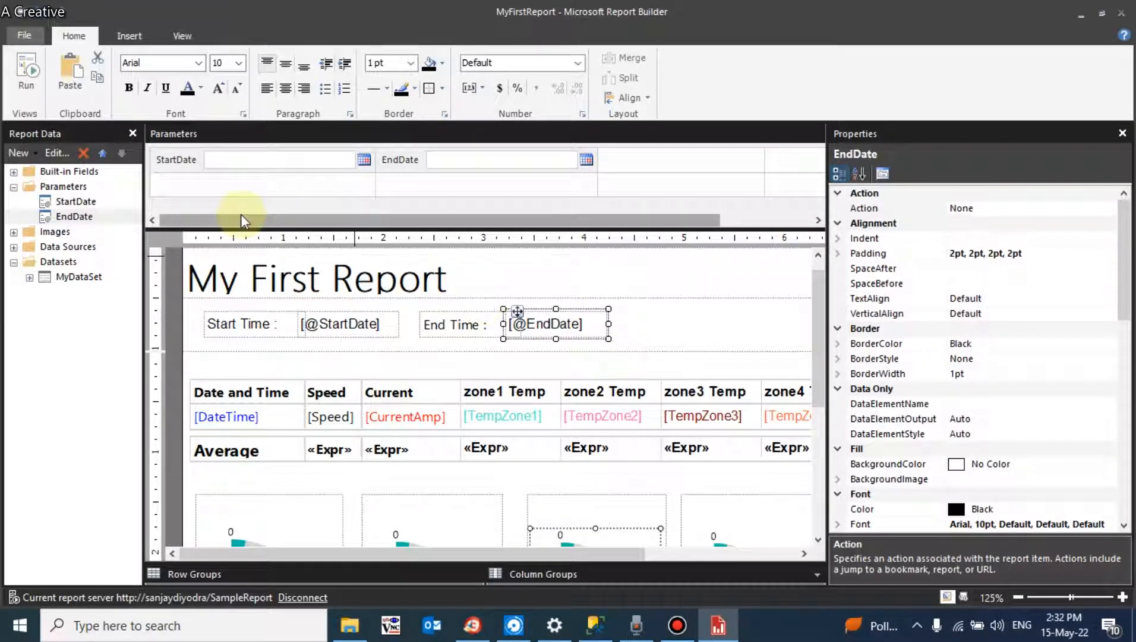
# Run the report with StartDate set to 08-May-22 and EndDate kept at 15-May-22.
pyautogui.click(27, 71)
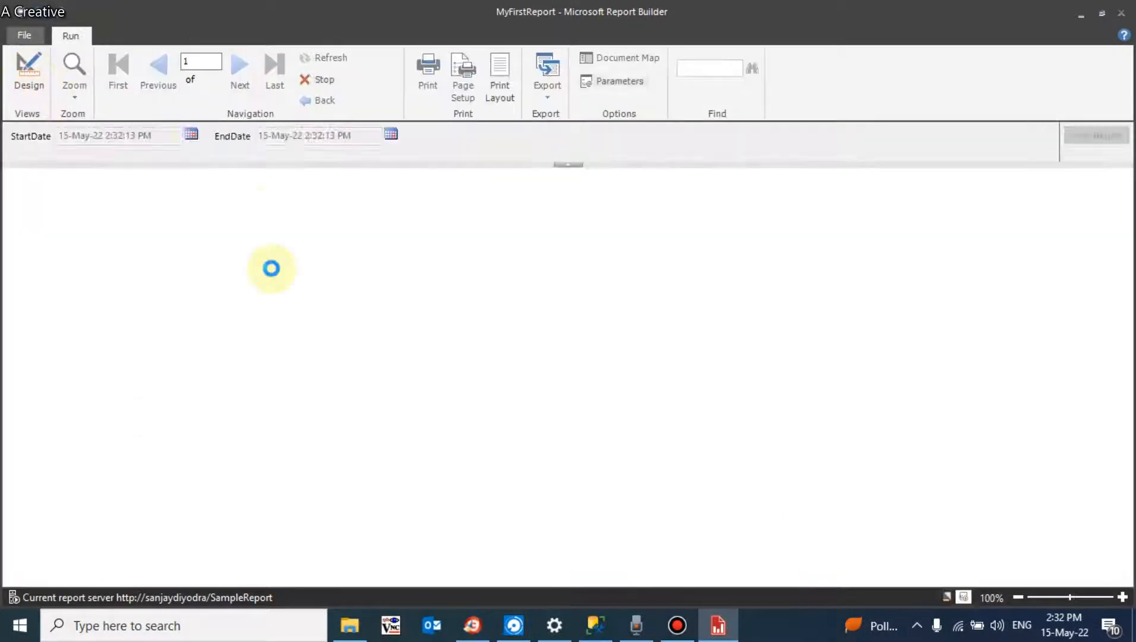
pyautogui.click(191, 137)
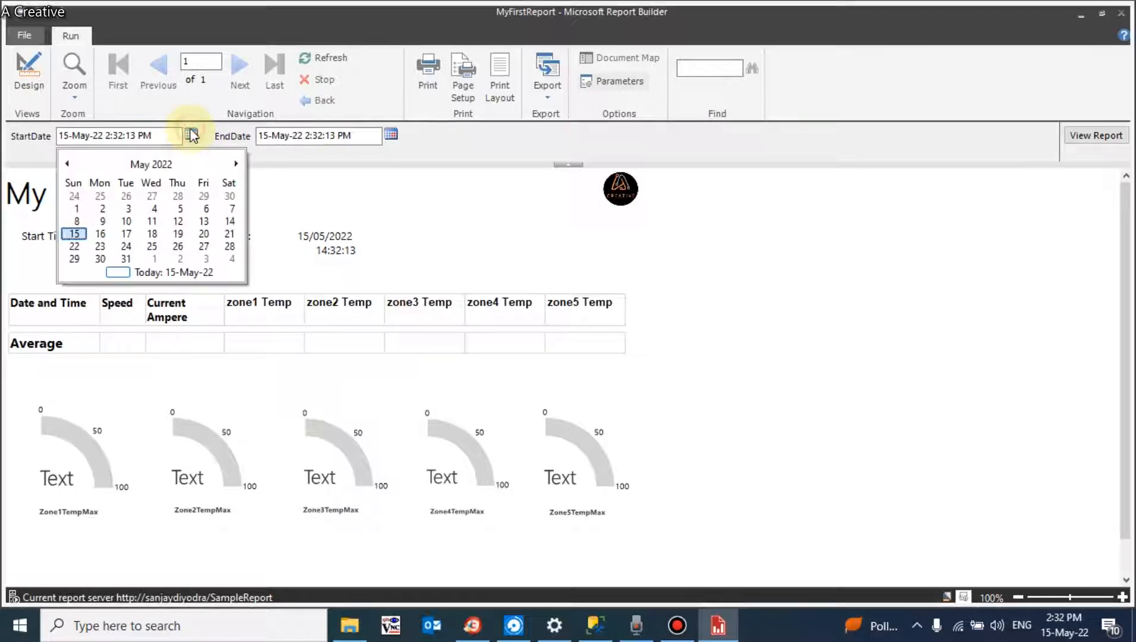
pyautogui.click(74, 225)
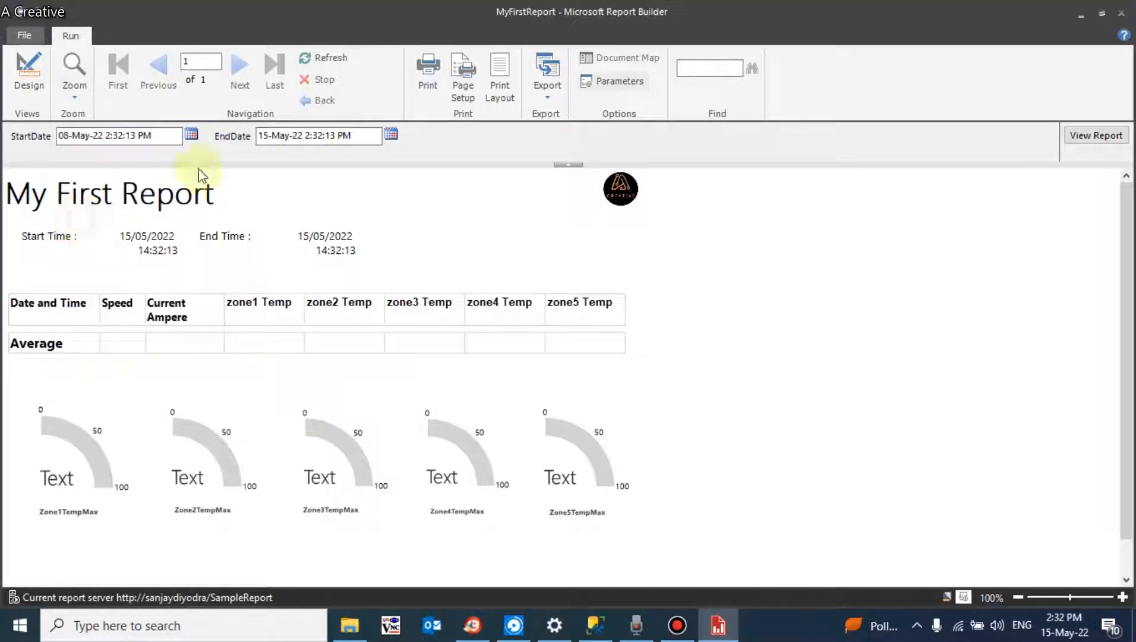
pyautogui.click(1089, 136)
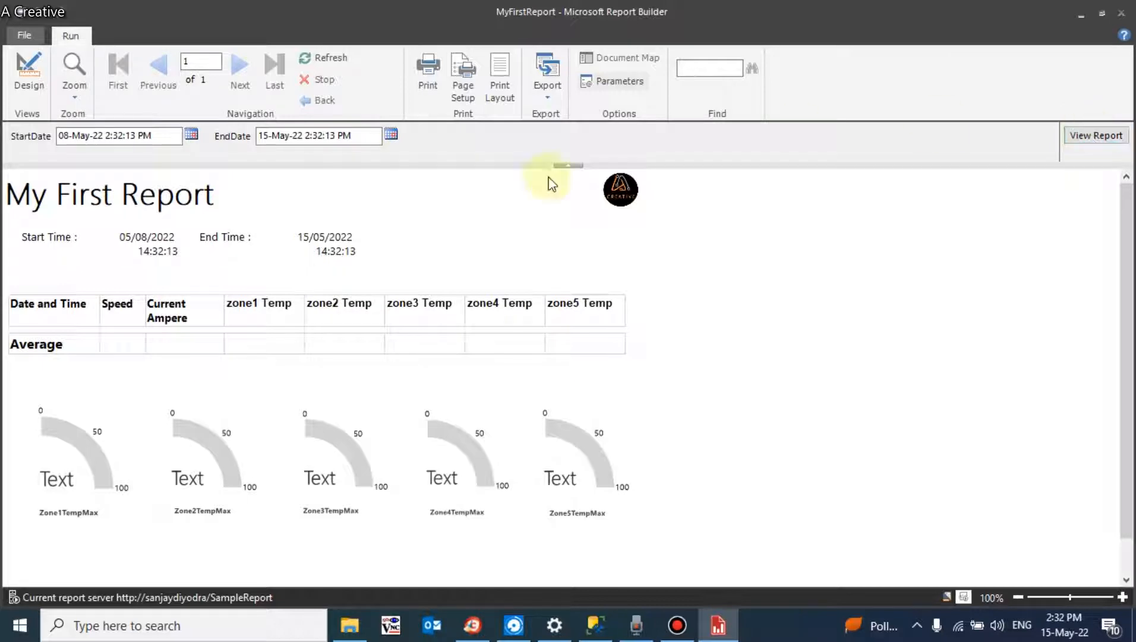
# Rerun the report with StartDate 01-May-22 and review the header, table, averages and gauges down to the end.
pyautogui.click(190, 134)
pyautogui.click(76, 208)
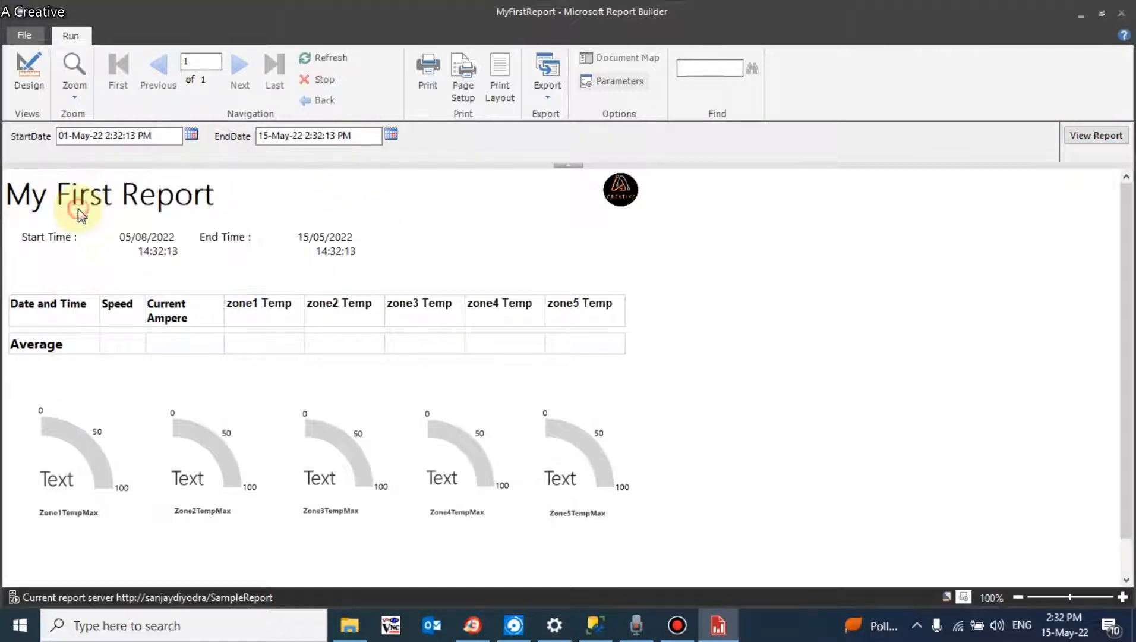
pyautogui.click(1116, 137)
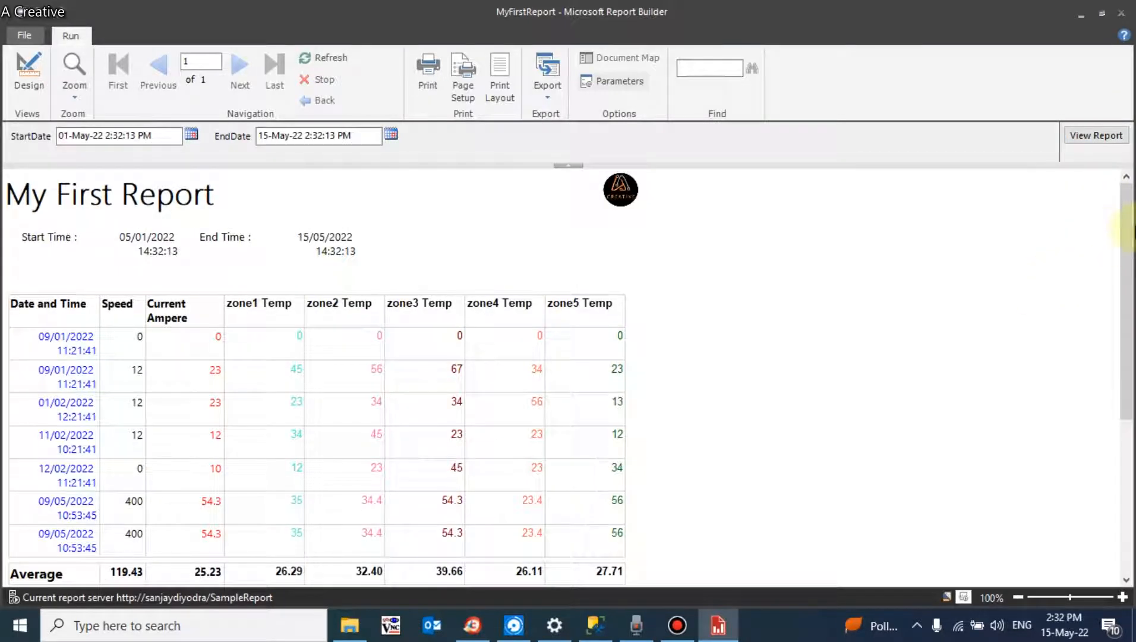
pyautogui.moveTo(1123, 241)
pyautogui.mouseDown()
pyautogui.moveTo(1122, 261)
pyautogui.moveTo(1119, 249)
pyautogui.mouseUp()
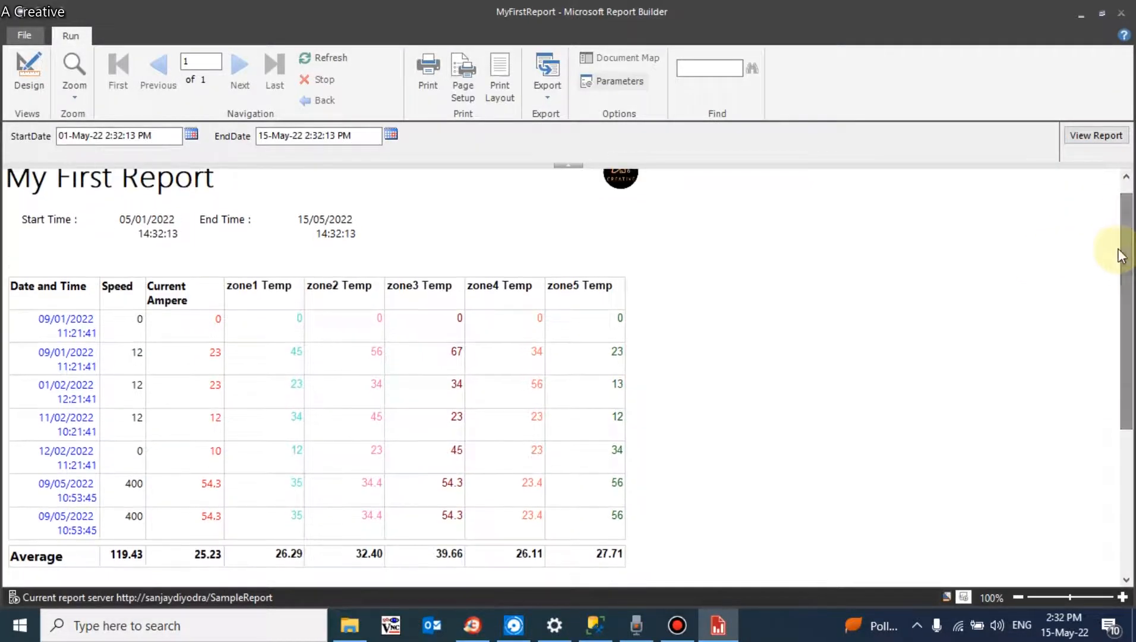
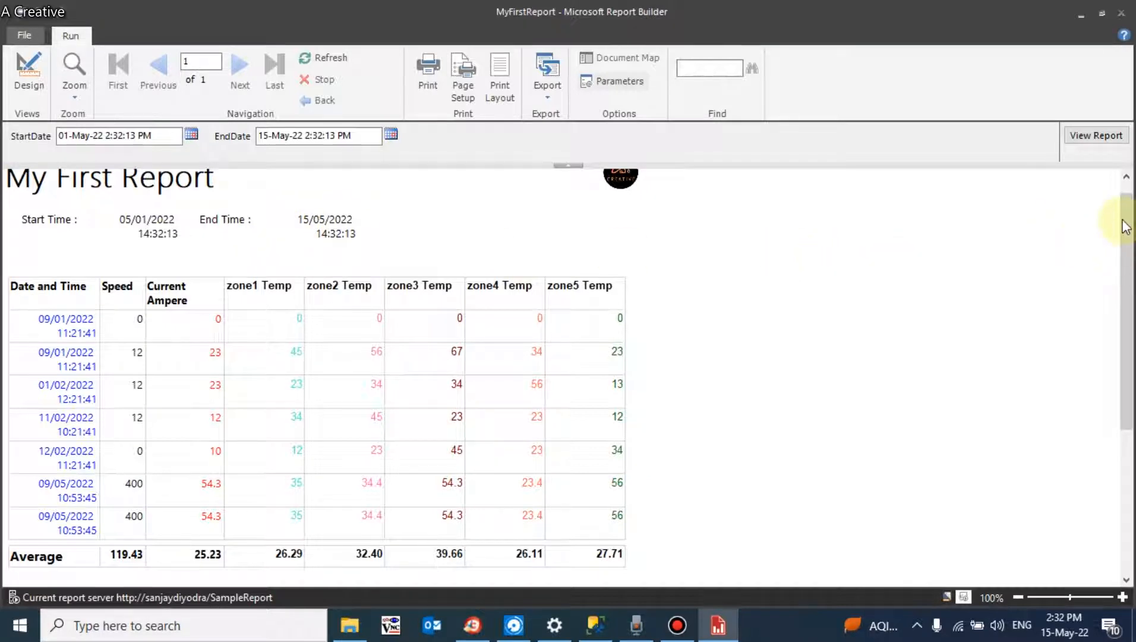
pyautogui.moveTo(1126, 226); pyautogui.dragTo(1129, 336)
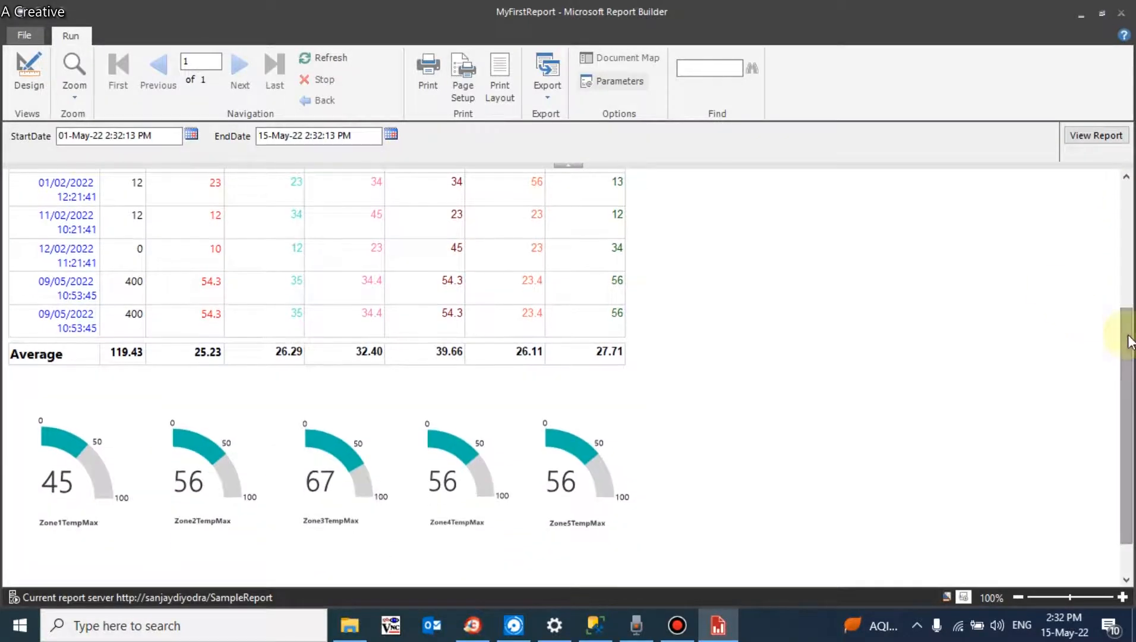
# Return to the report design and widen the EndDate field in the page header by about half its width.
pyautogui.click(43, 92)
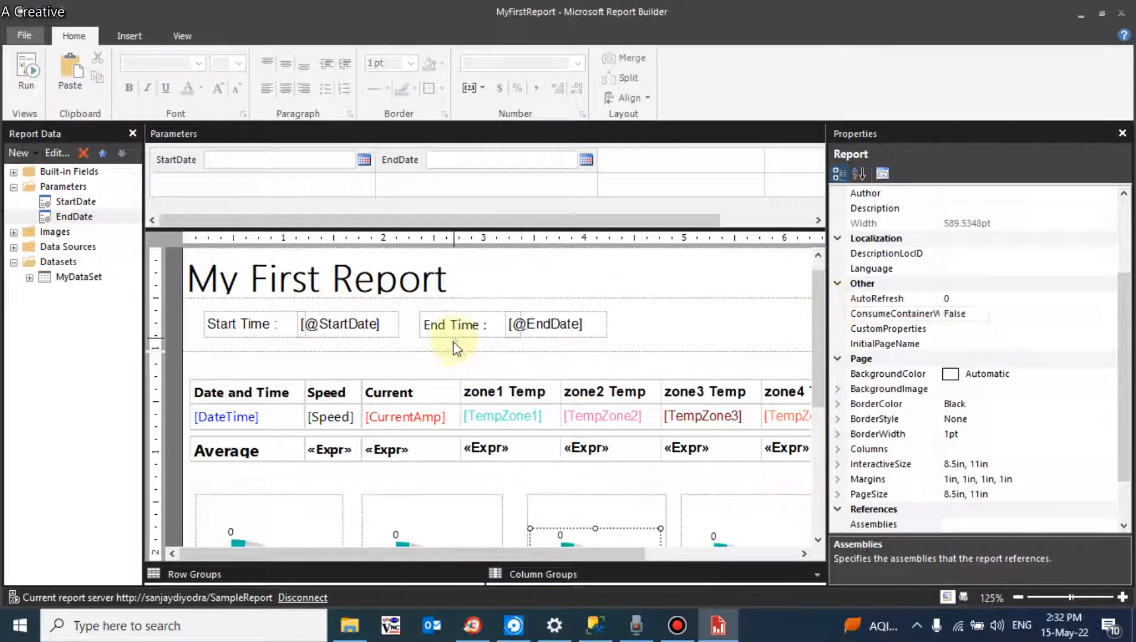
pyautogui.click(375, 330)
pyautogui.click(558, 336)
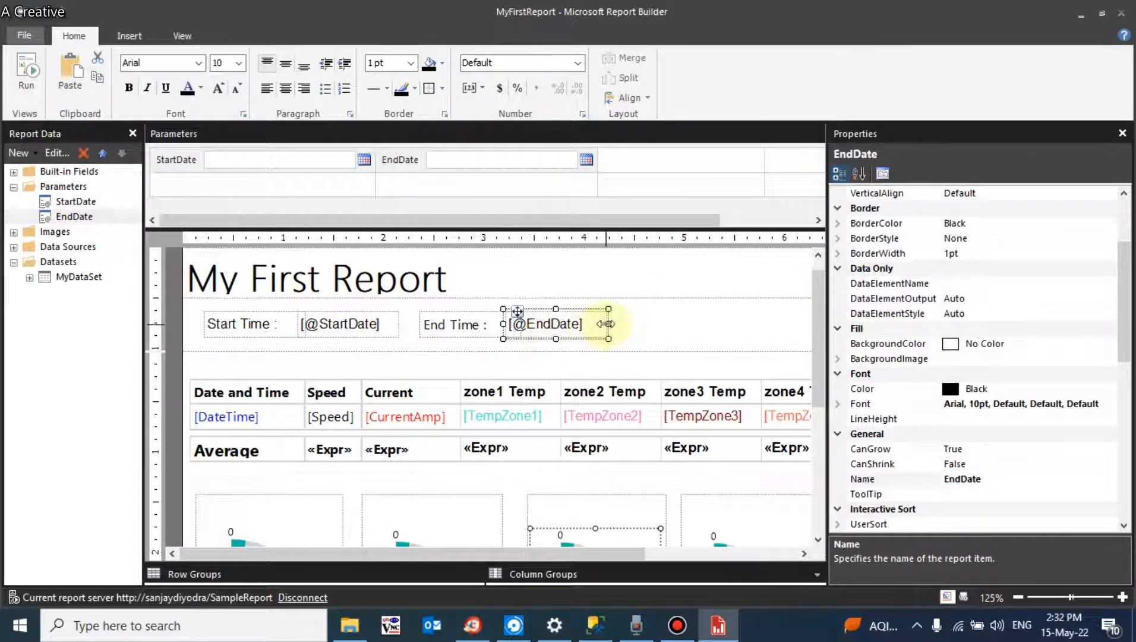
pyautogui.moveTo(607, 322); pyautogui.dragTo(664, 323)
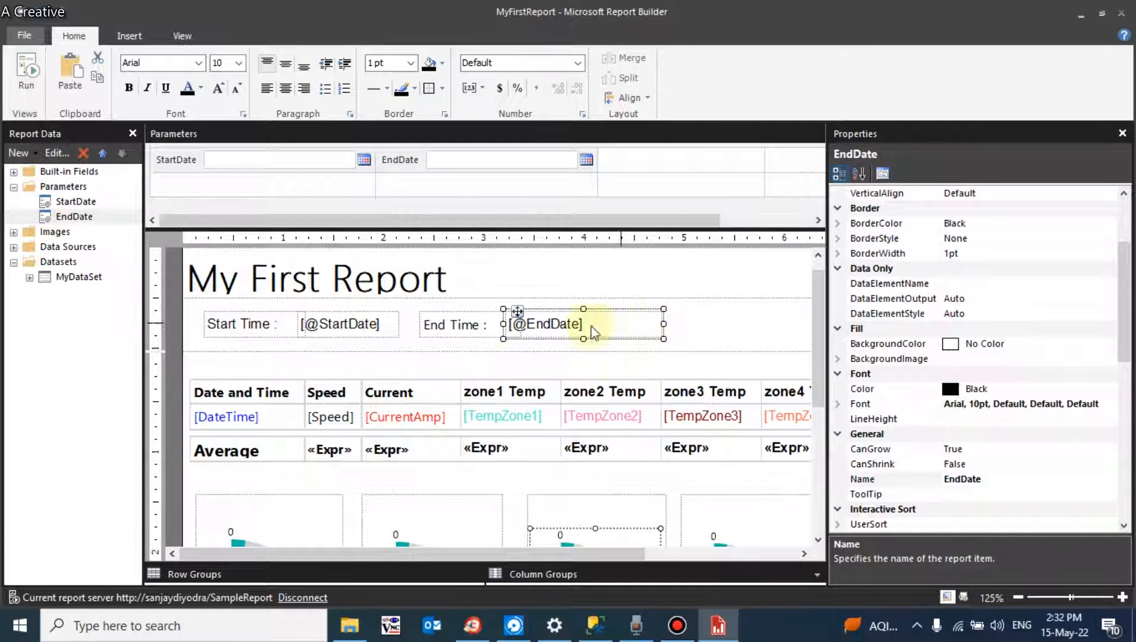
# Shift the End Time label and EndDate field together to the right until the label starts near the 3-inch mark.
pyautogui.click(485, 326)
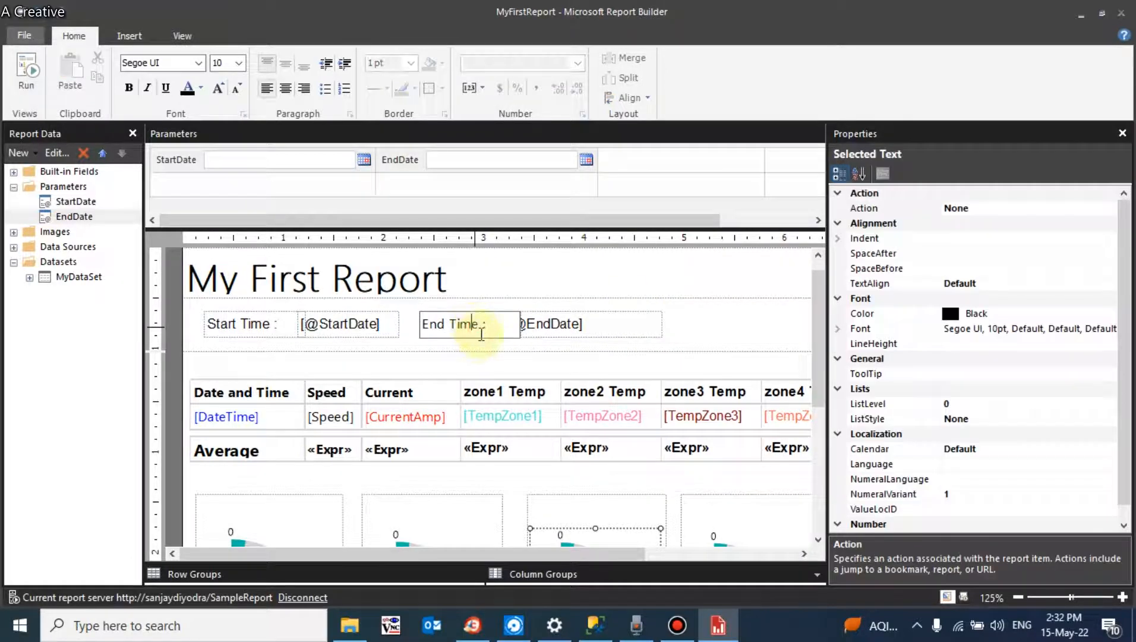
pyautogui.click(585, 332)
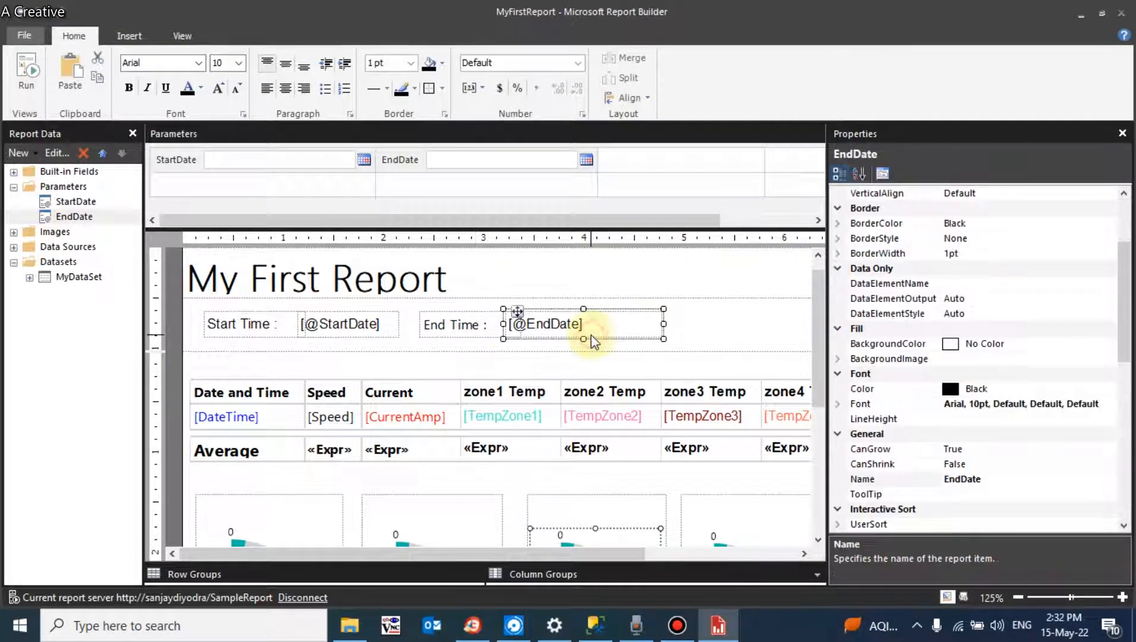
pyautogui.keyDown('ctrl'); pyautogui.click(489, 337); pyautogui.keyUp('ctrl')
pyautogui.press('Right')
pyautogui.press('Right')
pyautogui.press('Right')
pyautogui.press('Right')
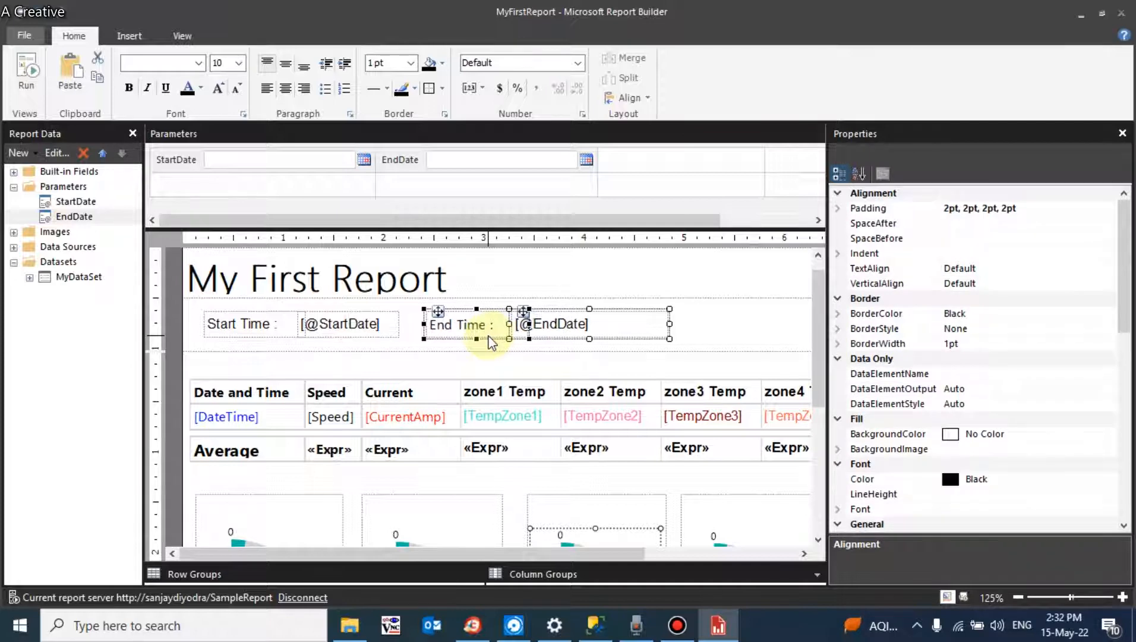
pyautogui.press('Right')
pyautogui.press('Right')
pyautogui.press('Right')
pyautogui.press('Right')
pyautogui.press('Right')
pyautogui.press('Right')
pyautogui.press('Right')
pyautogui.press('Right')
pyautogui.press('Right')
pyautogui.press('Right')
pyautogui.press('Right')
pyautogui.press('Right')
pyautogui.press('Right')
pyautogui.press('Right')
pyautogui.press('Right')
pyautogui.press('Right')
pyautogui.press('Right')
pyautogui.press('Right')
pyautogui.press('Right')
pyautogui.press('Right')
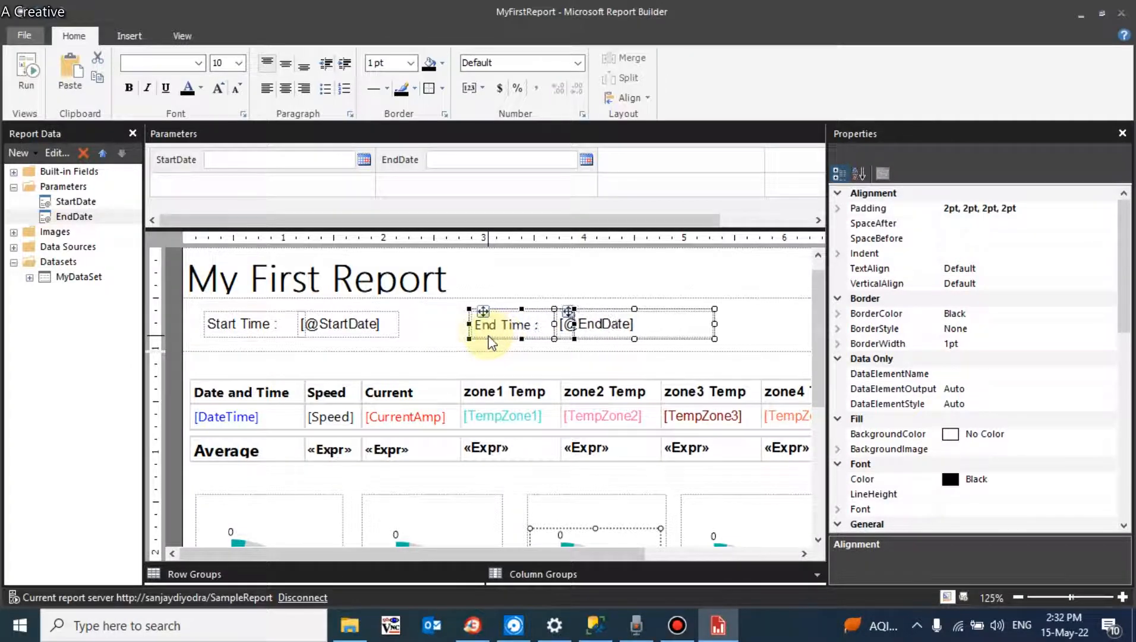
pyautogui.press('Right')
pyautogui.press('Right')
pyautogui.press('Right')
pyautogui.press('Right')
pyautogui.press('Right')
pyautogui.press('Right')
pyautogui.press('Right')
pyautogui.press('Right')
pyautogui.press('Right')
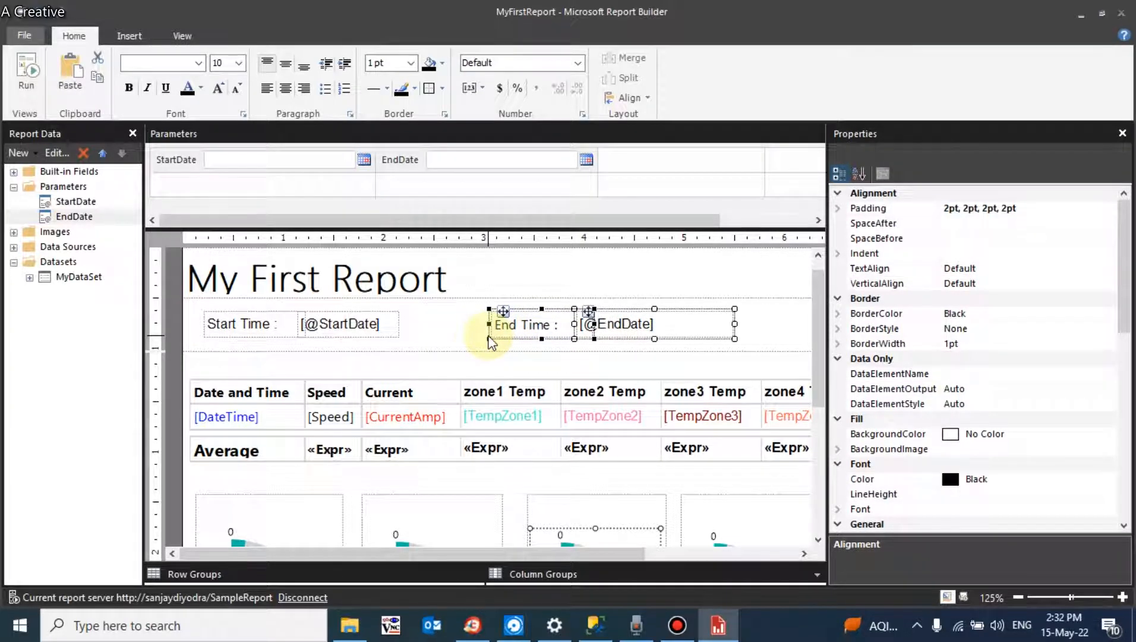
# Widen the StartDate field until it nearly reaches the End Time label.
pyautogui.click(403, 333)
pyautogui.click(395, 335)
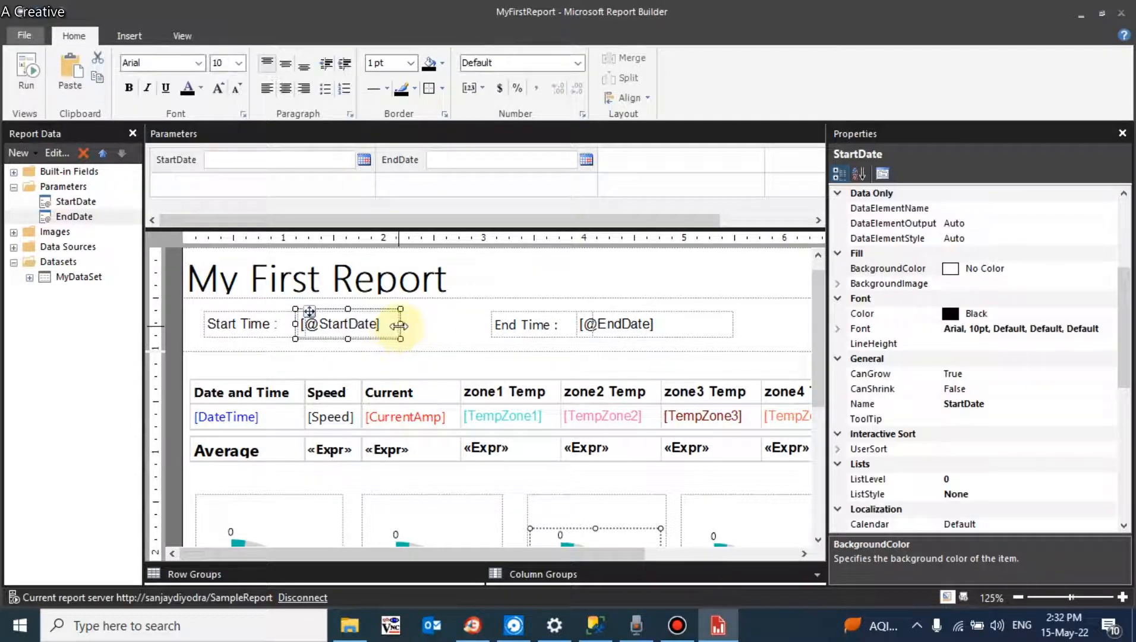
pyautogui.moveTo(400, 326); pyautogui.dragTo(479, 322)
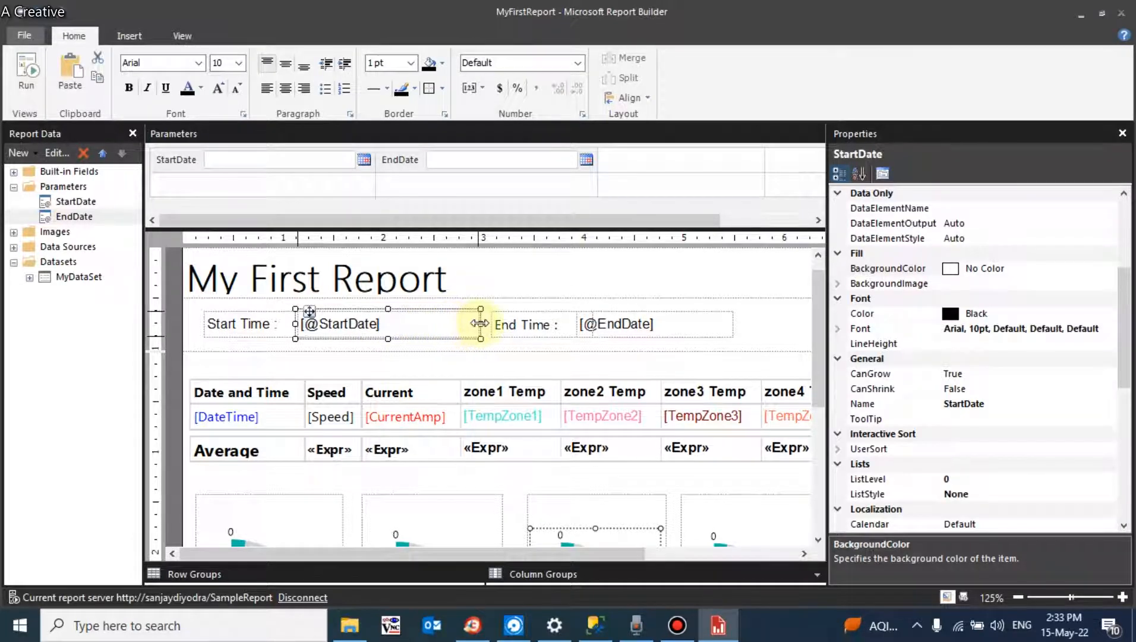
# Preview the report with StartDate 01-May-22 to check how the widened date fields display.
pyautogui.click(26, 74)
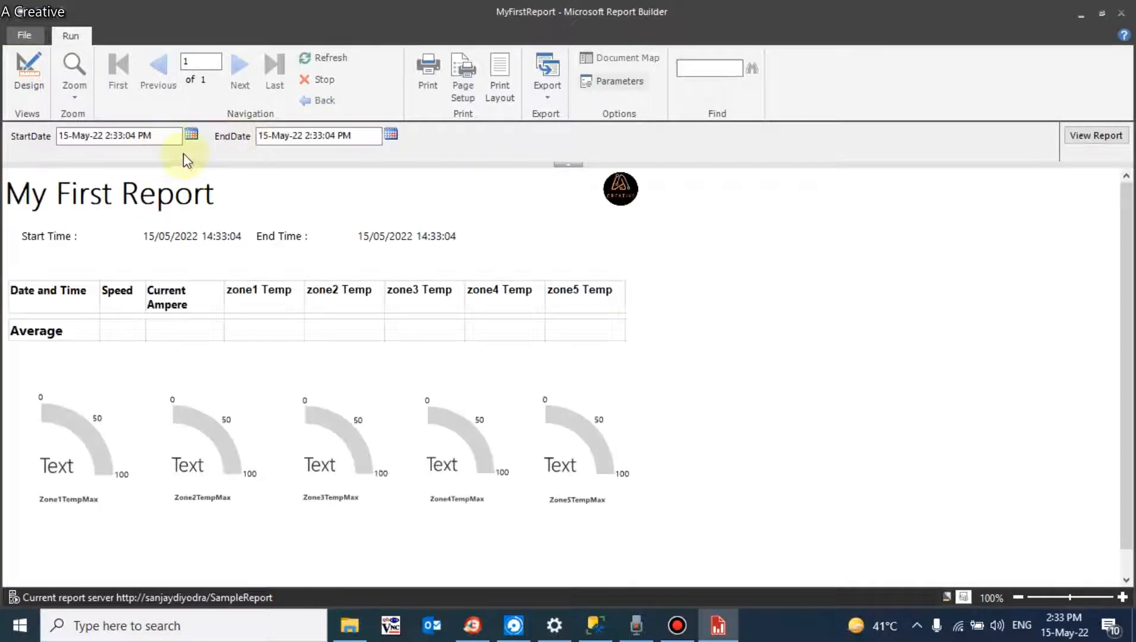
pyautogui.click(191, 134)
pyautogui.click(81, 209)
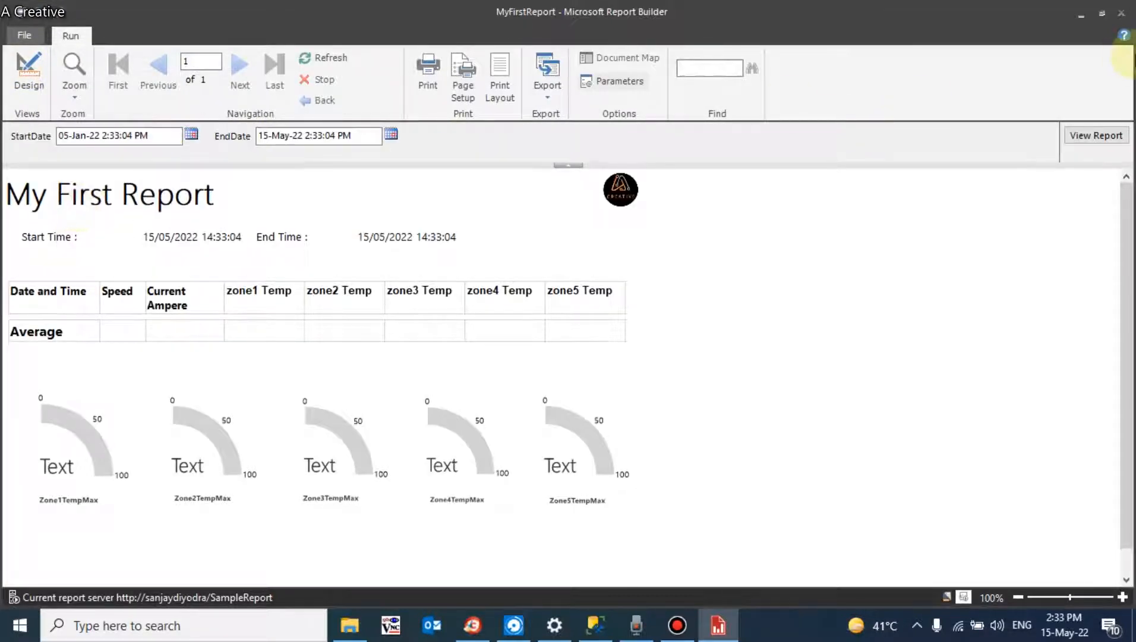
pyautogui.click(1092, 135)
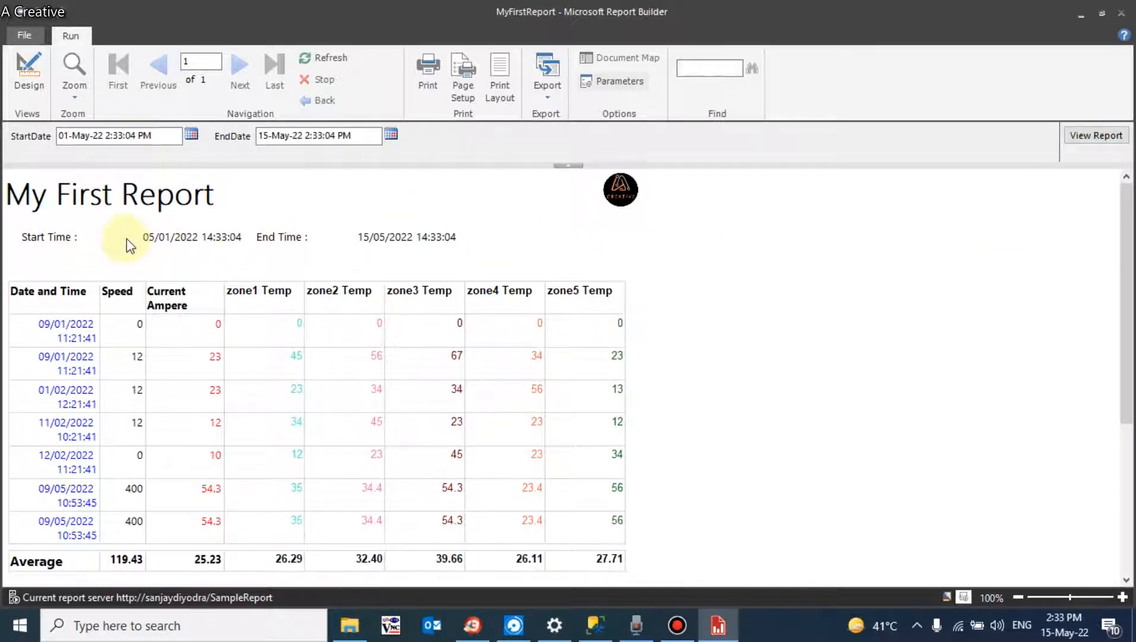
# Return to the report design and left-align the text of the StartDate and EndDate fields.
pyautogui.click(24, 79)
pyautogui.click(380, 337)
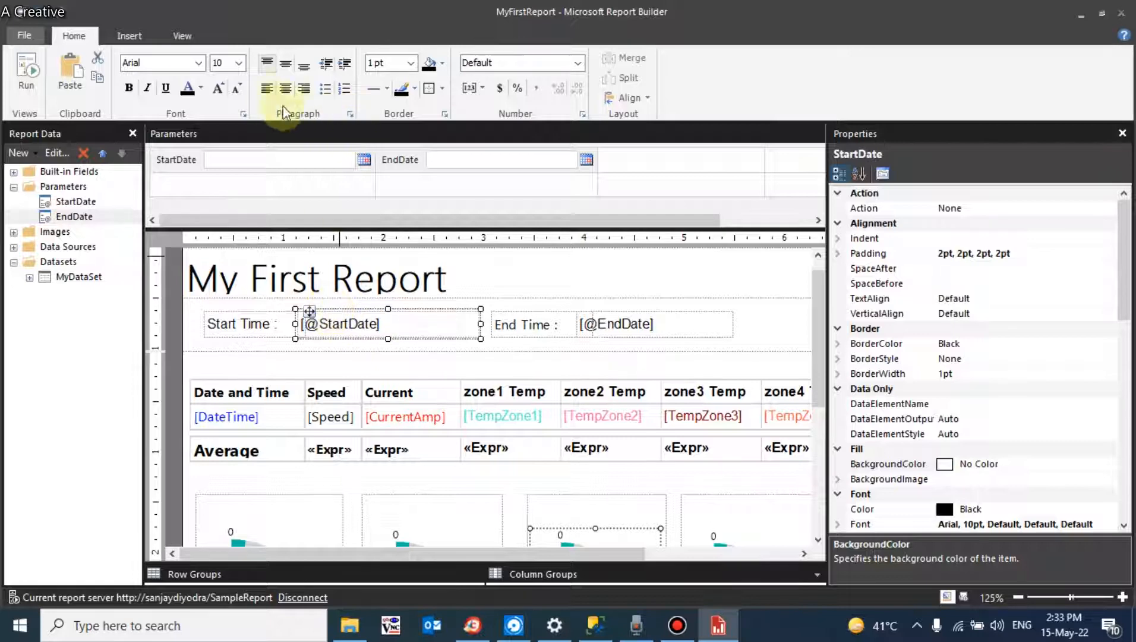
pyautogui.click(607, 333)
pyautogui.click(268, 88)
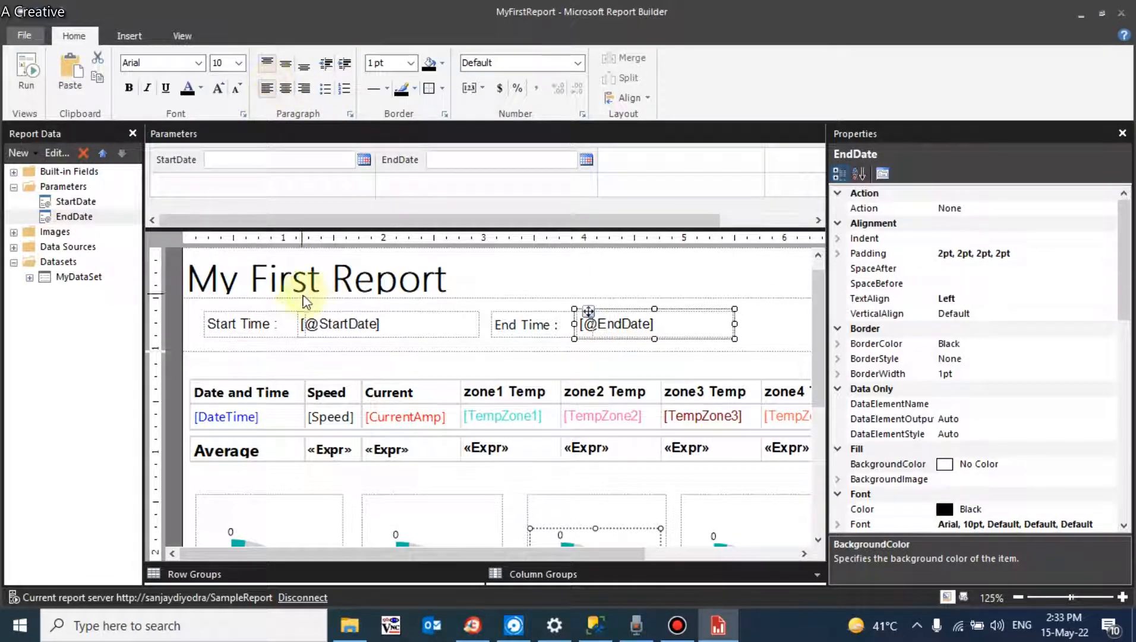
pyautogui.click(325, 319)
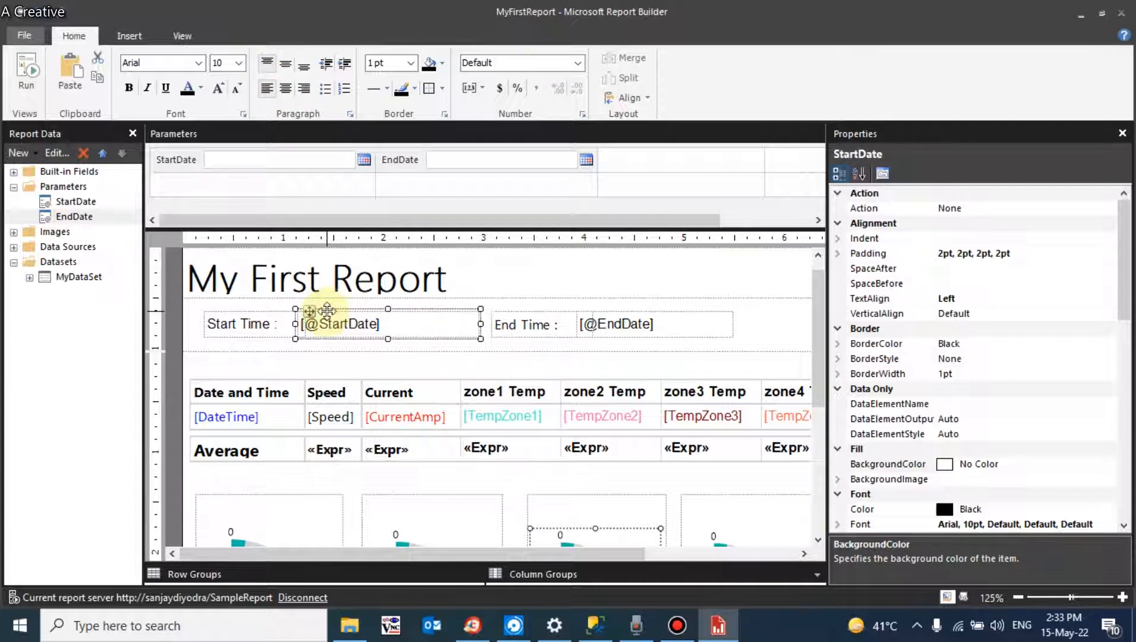
# Right-align the Start Time and End Time labels, and shift the End Time label left so it clears the EndDate field.
pyautogui.click(267, 324)
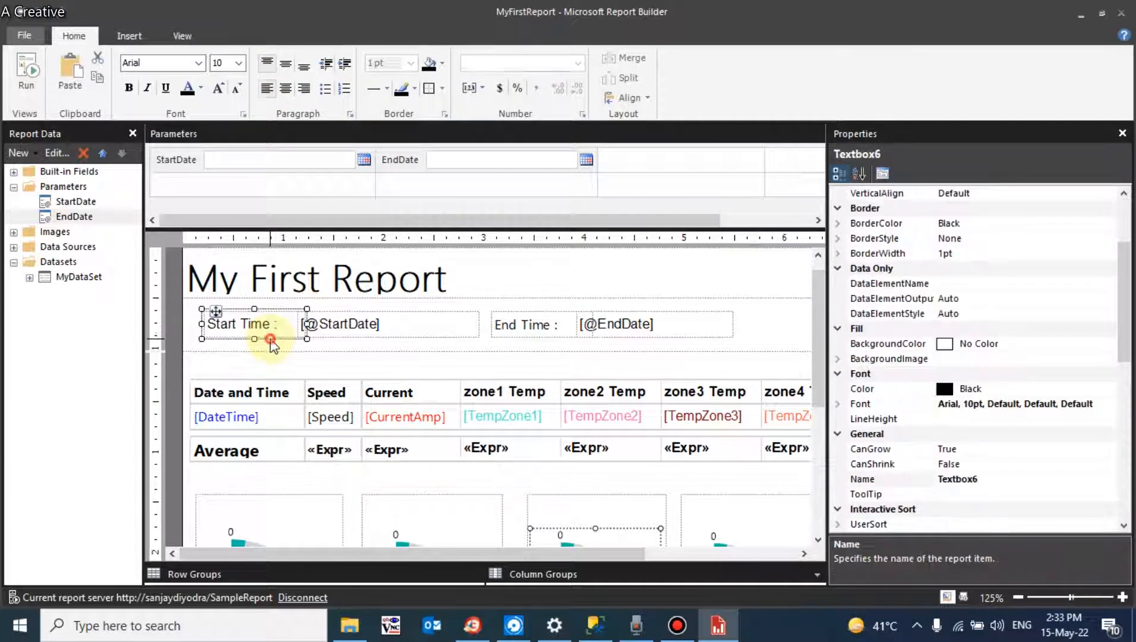
pyautogui.click(304, 88)
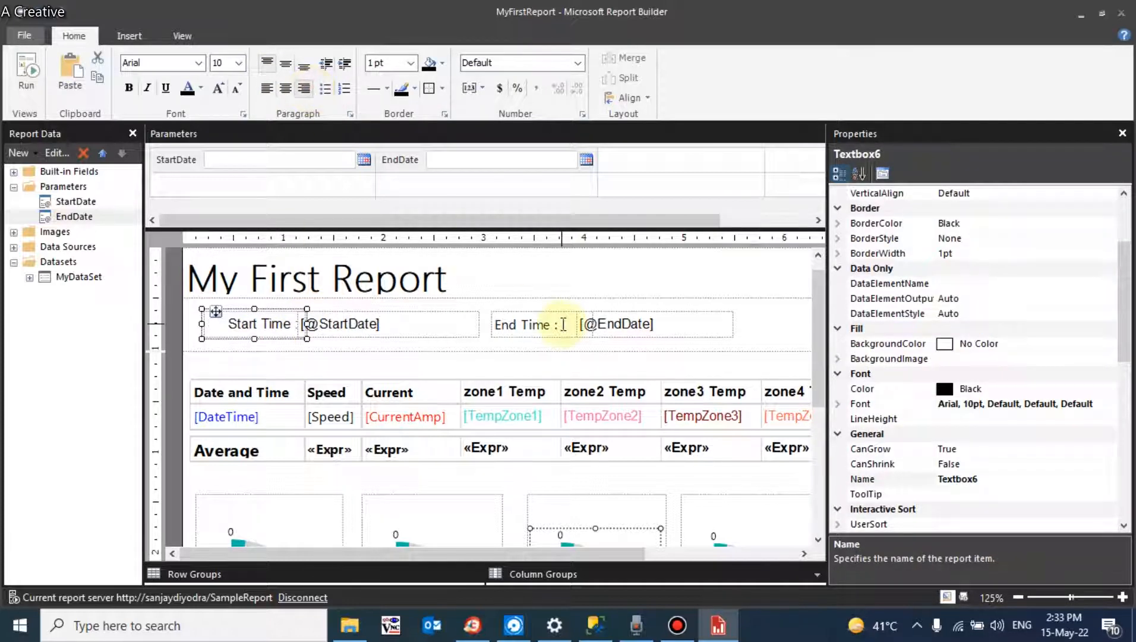
pyautogui.click(558, 342)
pyautogui.click(304, 88)
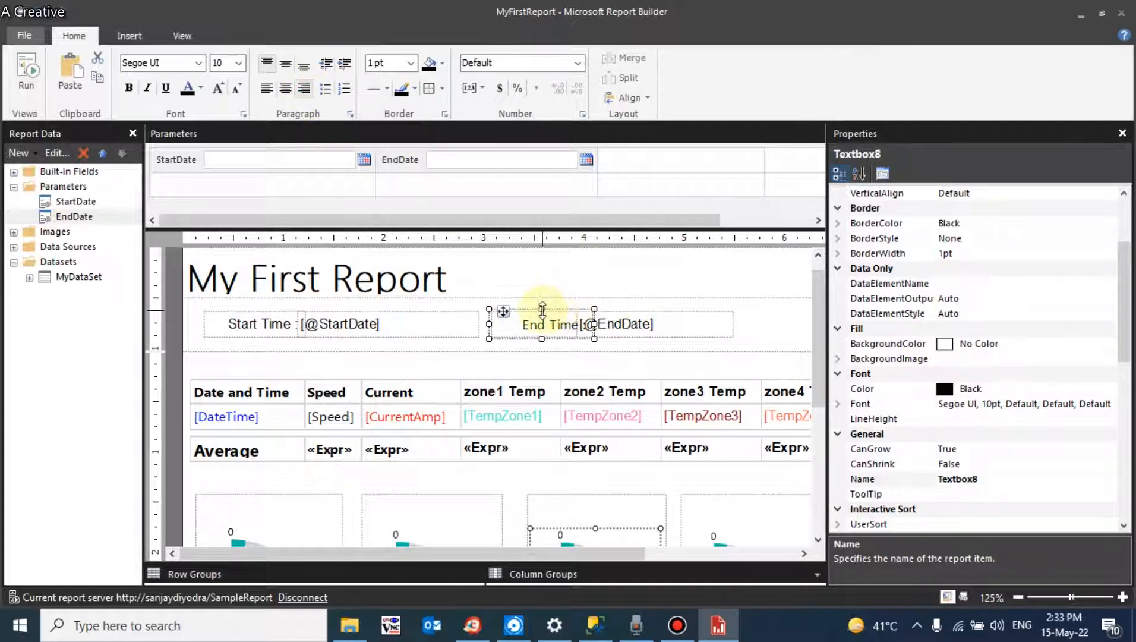
pyautogui.moveTo(545, 310); pyautogui.dragTo(532, 312)
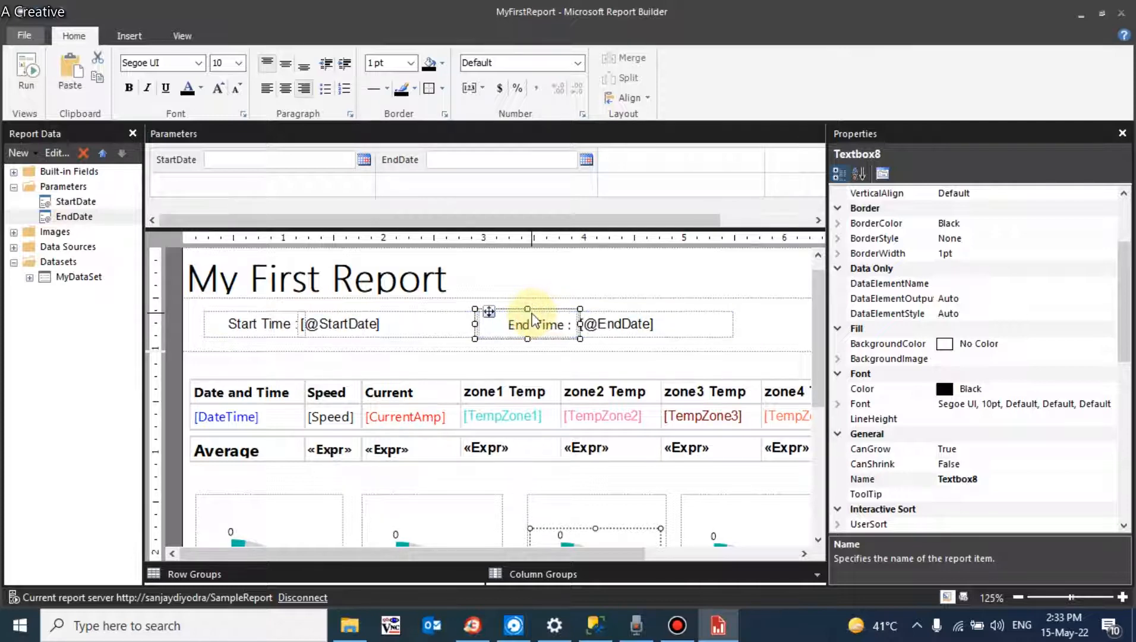
# Preview the report with StartDate 01-May-22 to check the alignment of the start and end time labels.
pyautogui.click(38, 74)
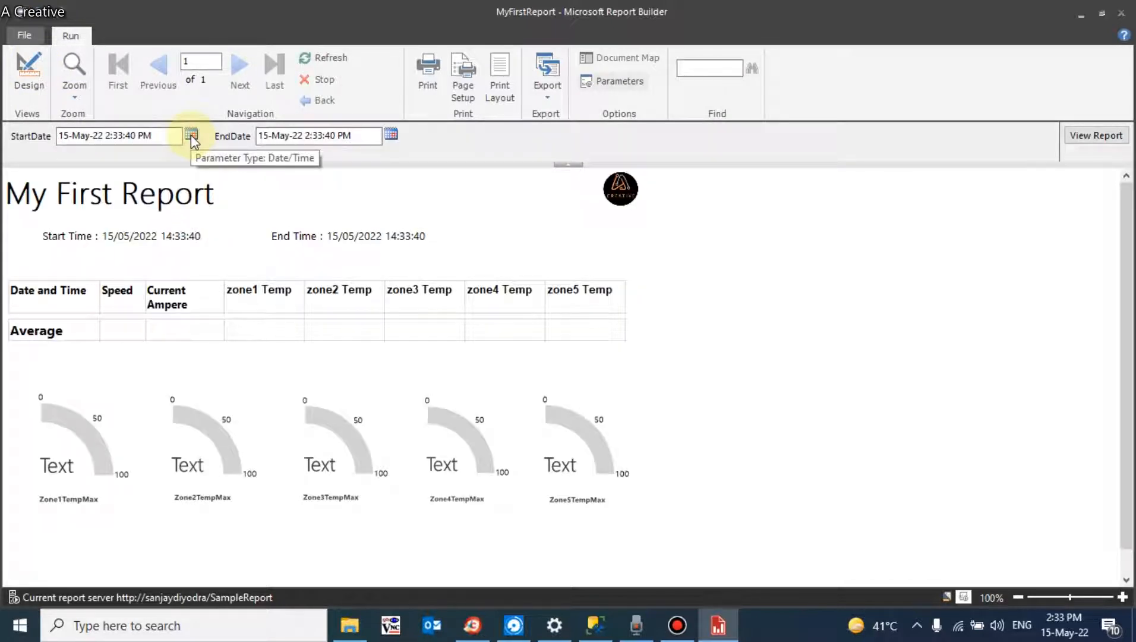
pyautogui.click(191, 135)
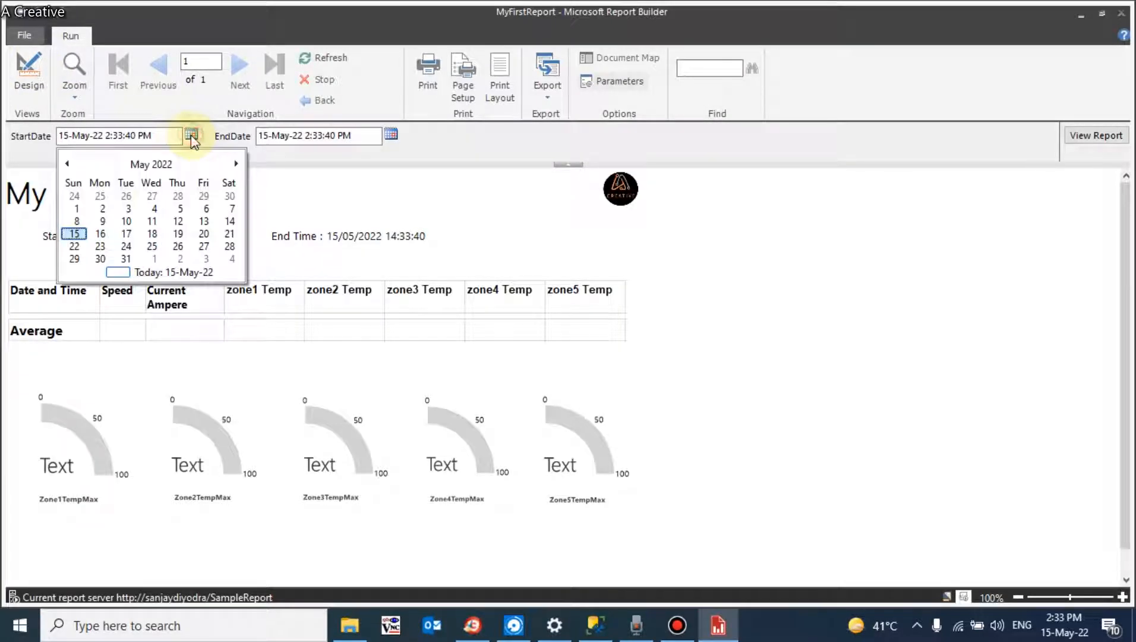
pyautogui.click(77, 210)
pyautogui.click(1078, 138)
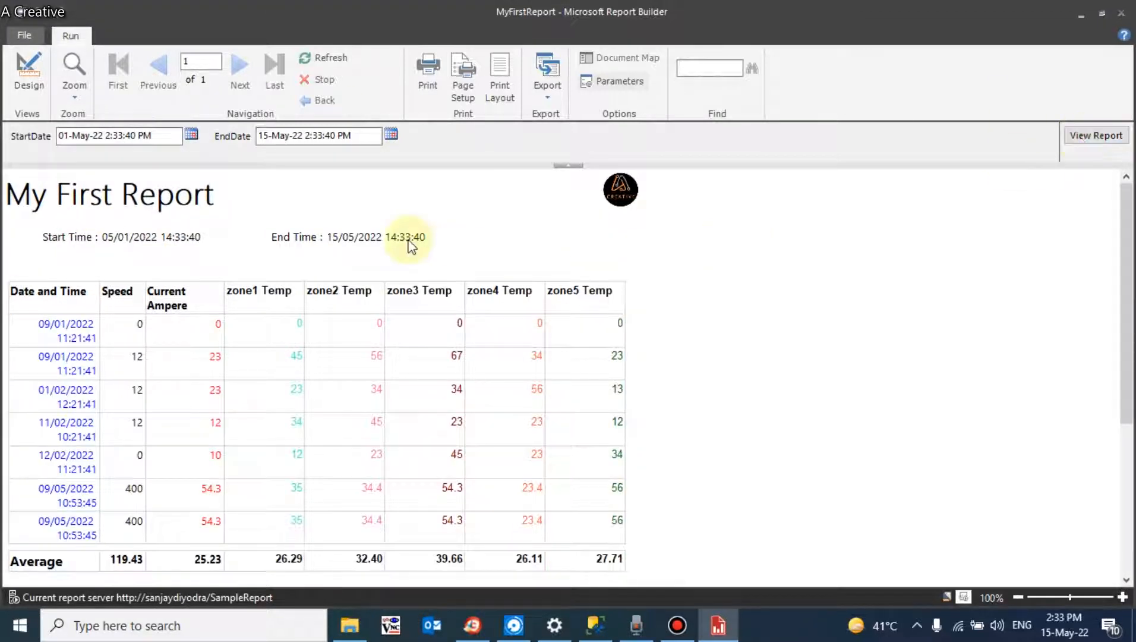
# Return to the report design and make the Start Time and End Time labels bold.
pyautogui.click(34, 84)
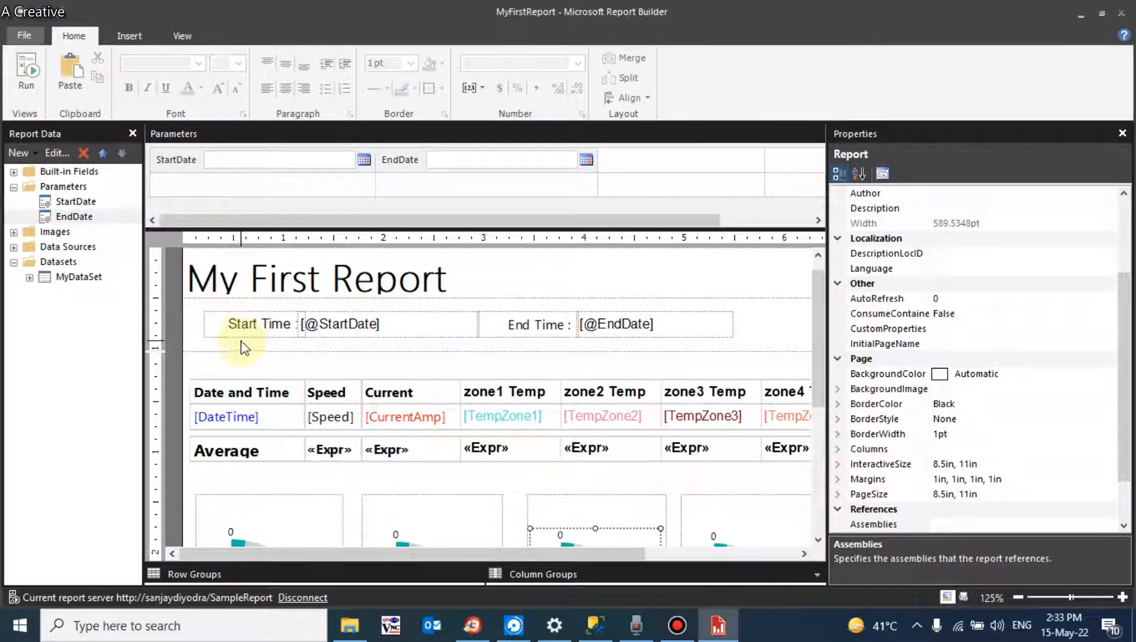
pyautogui.click(243, 332)
pyautogui.click(129, 87)
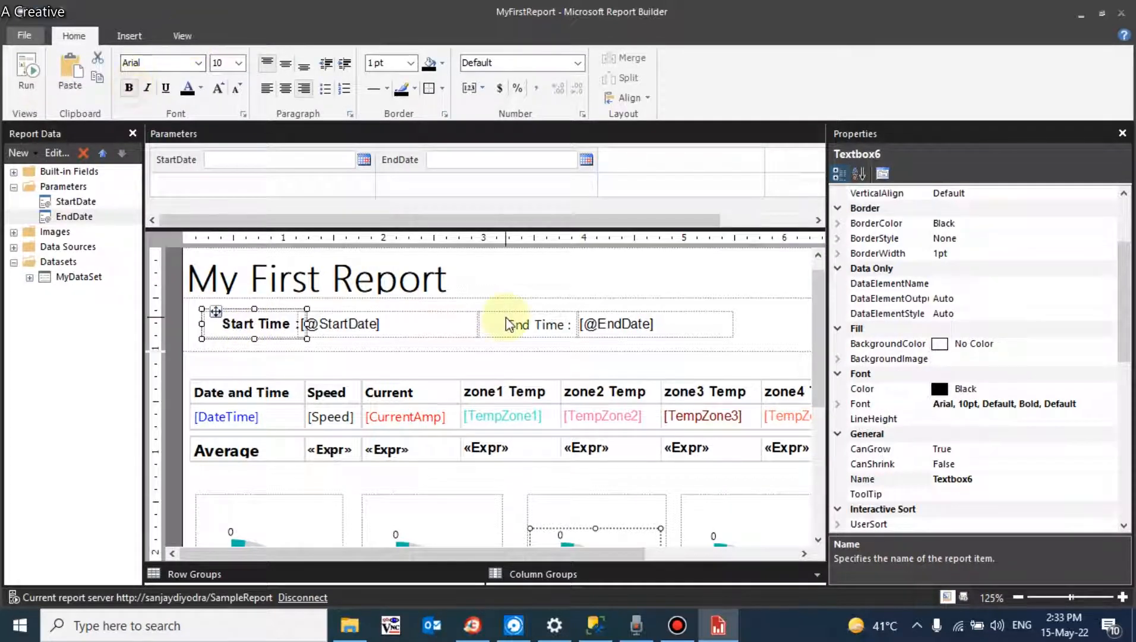
pyautogui.click(511, 325)
pyautogui.click(128, 88)
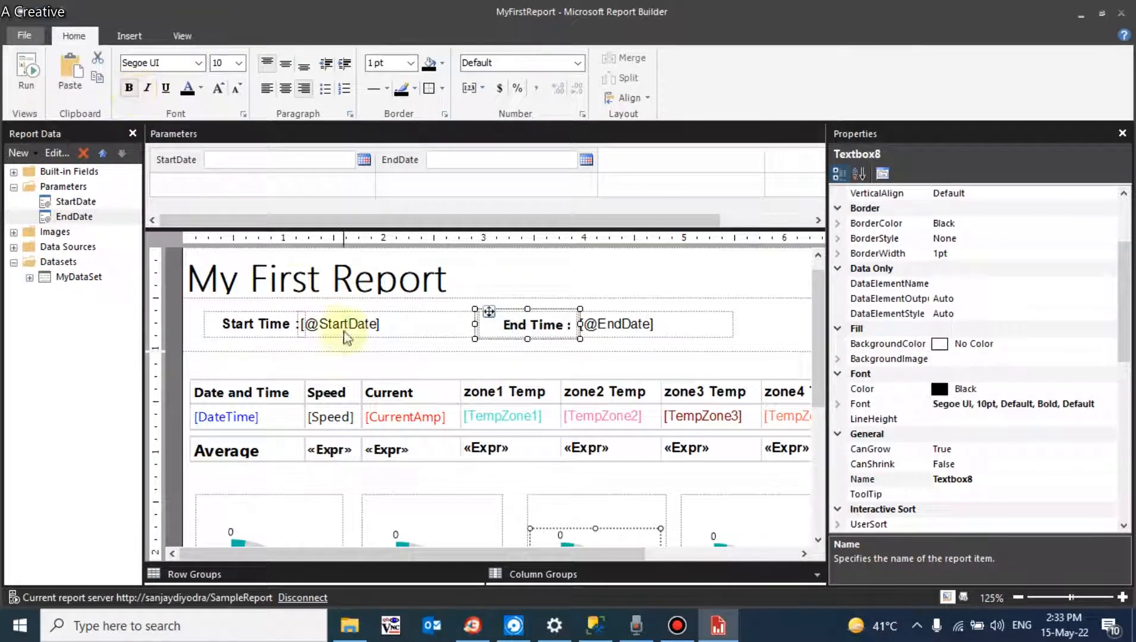
# Shift the Start Time label, the StartDate field and the End Time label slightly left together in the page header.
pyautogui.click(193, 309)
pyautogui.moveTo(193, 309); pyautogui.dragTo(502, 351)
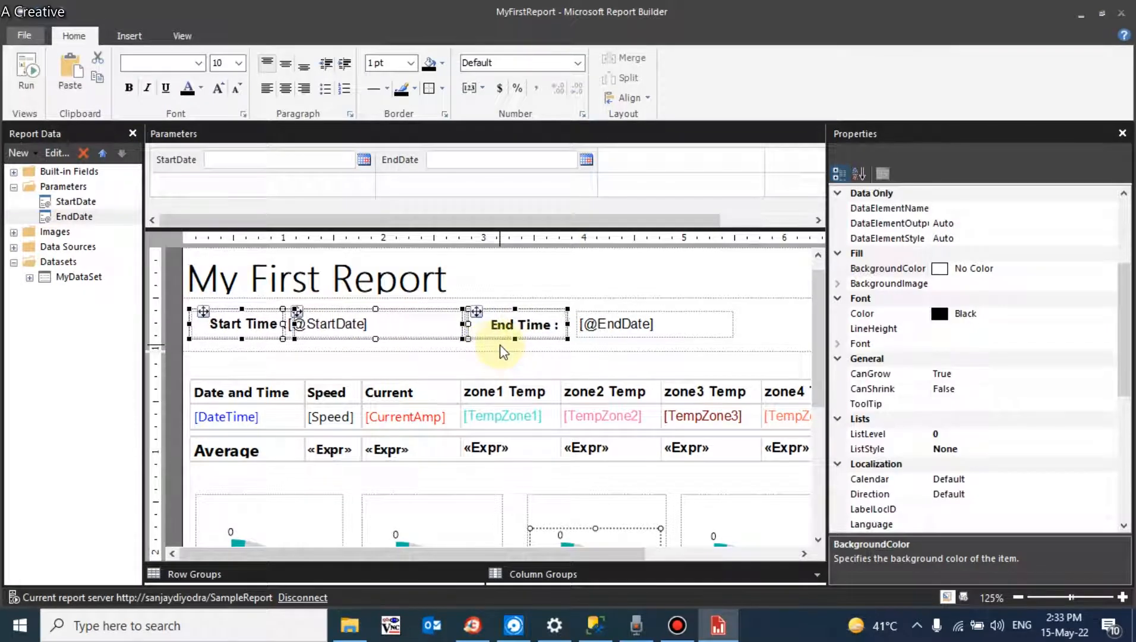
pyautogui.click(508, 345)
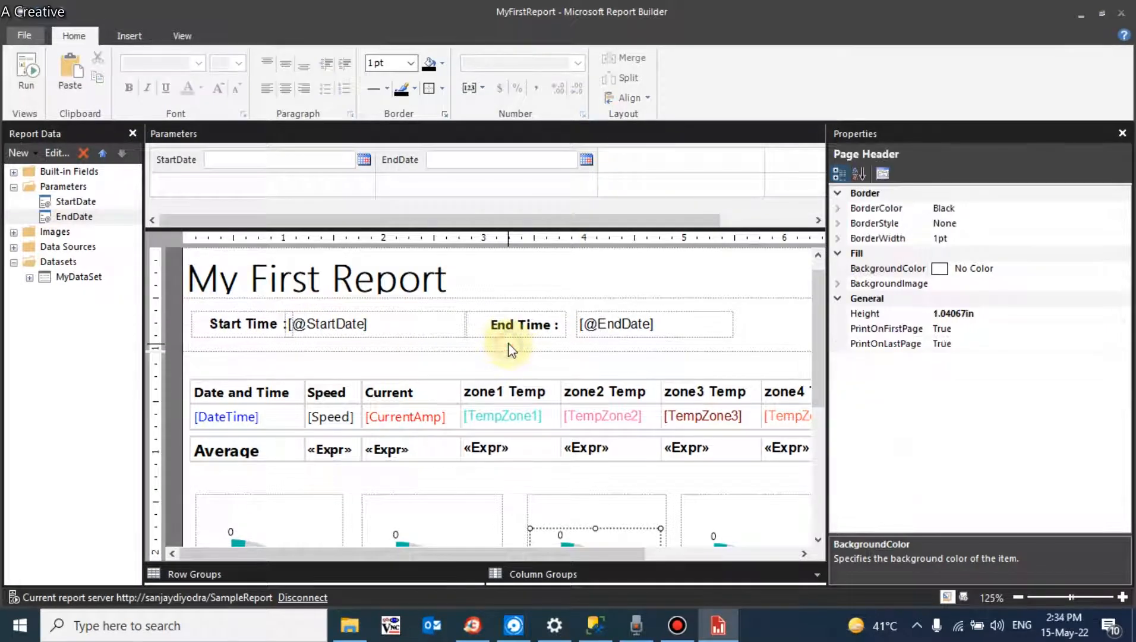
# Nudge the End Time label right, away from the StartDate field and up against the EndDate field.
pyautogui.click(479, 317)
pyautogui.press('Right')
pyautogui.press('Right')
pyautogui.press('Left')
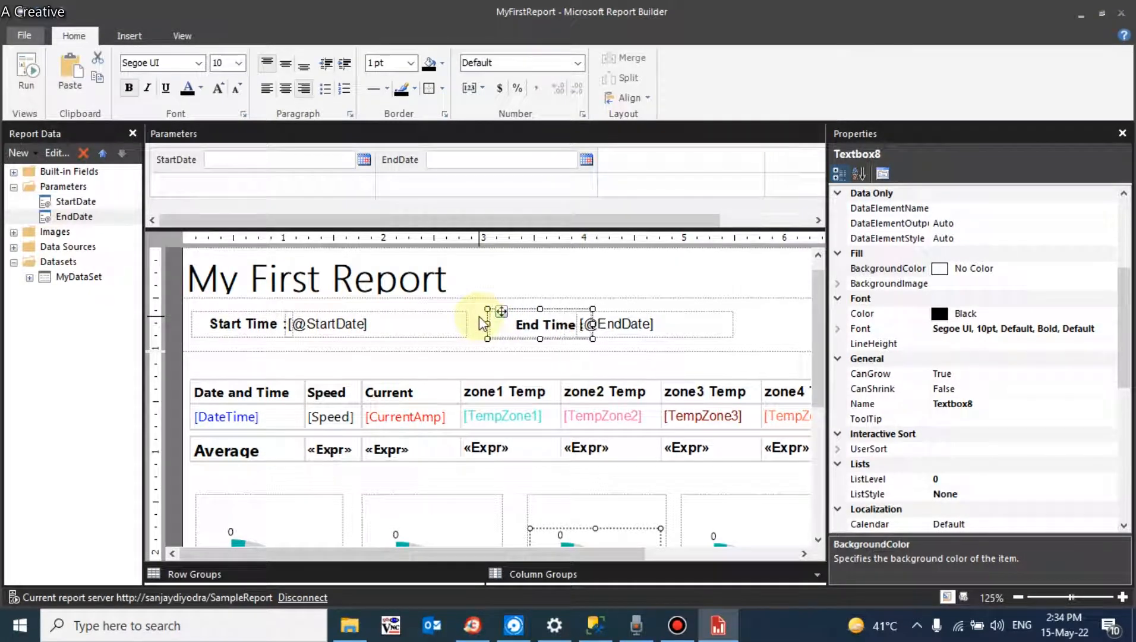
# Move the End Time label and the EndDate field left together, towards the StartDate field.
pyautogui.moveTo(766, 304); pyautogui.dragTo(602, 350)
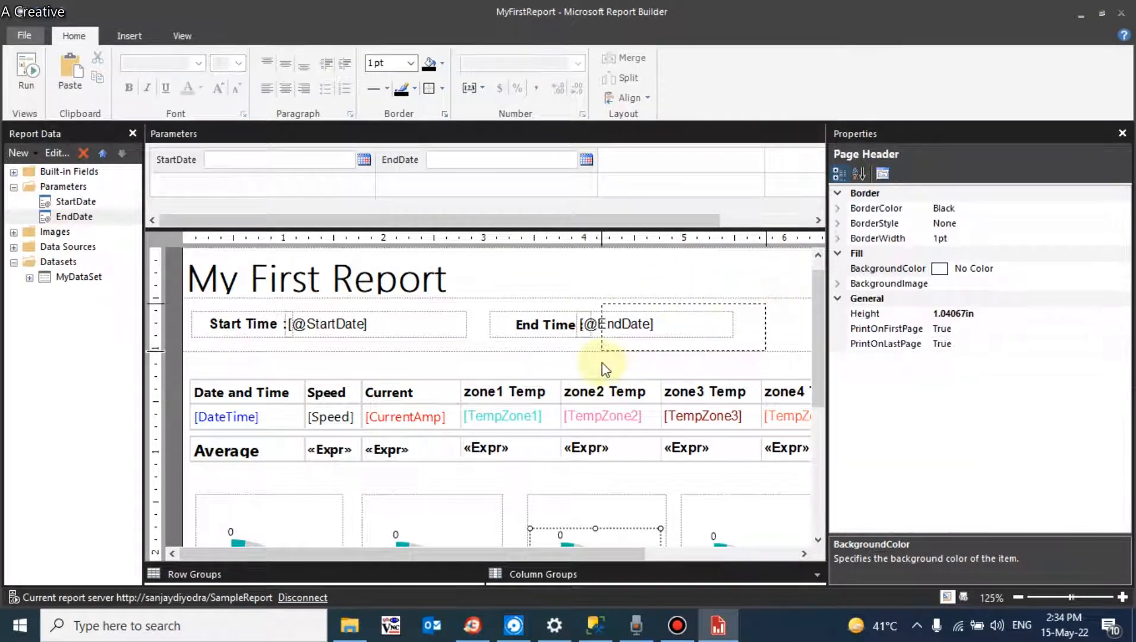
pyautogui.moveTo(498, 361); pyautogui.dragTo(482, 355)
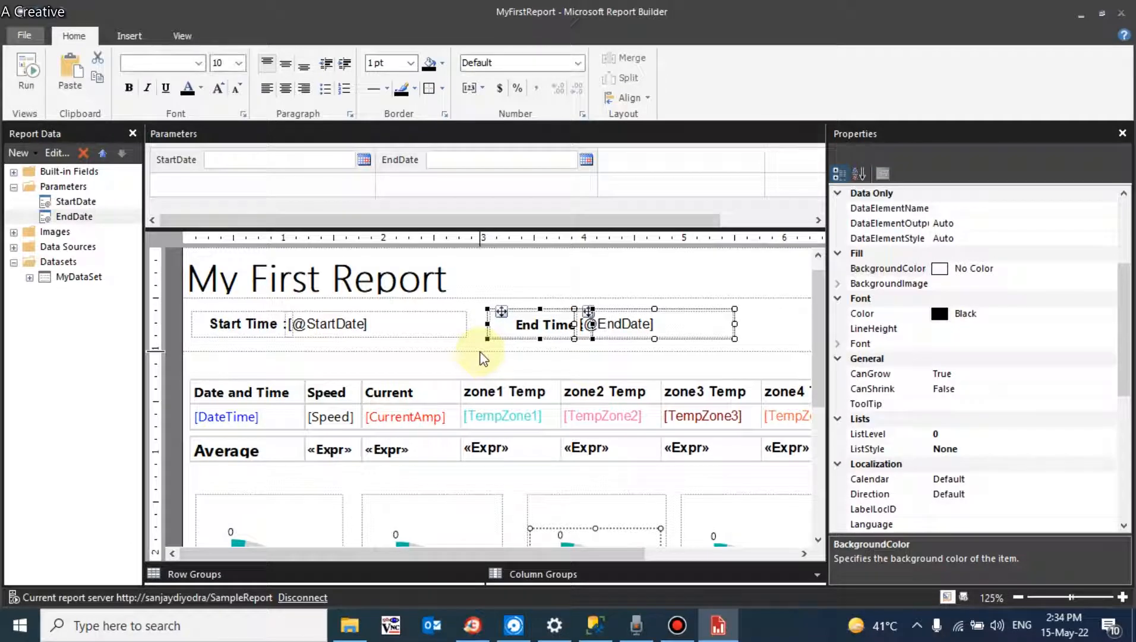
pyautogui.press('Left')
pyautogui.press('Left')
pyautogui.press('Right')
pyautogui.press('Left')
pyautogui.press('Left')
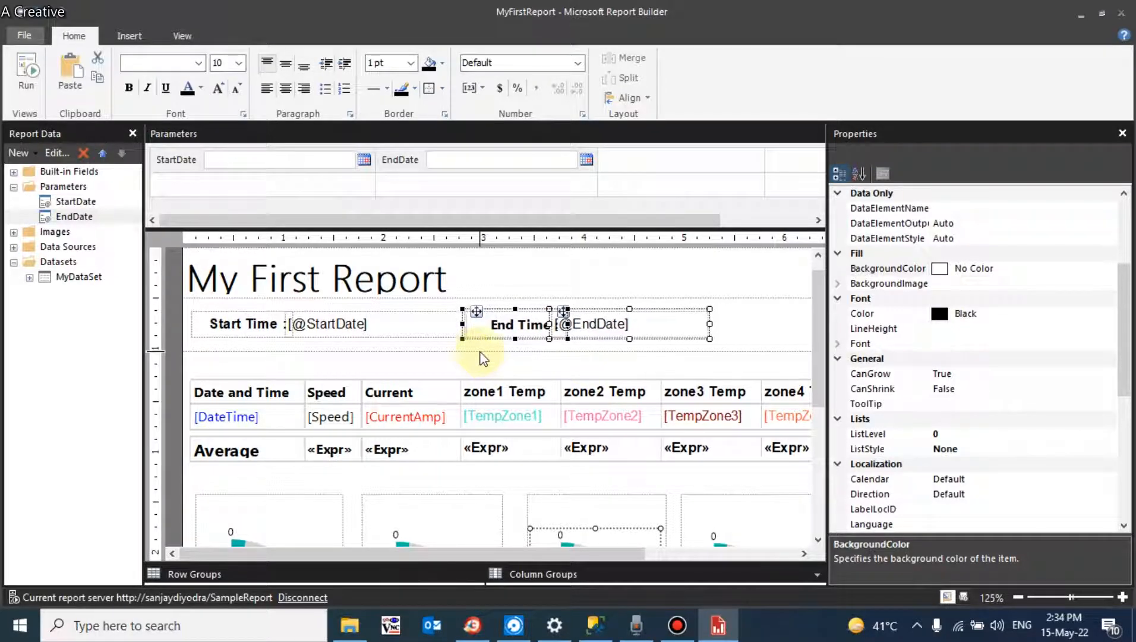
pyautogui.click(735, 305)
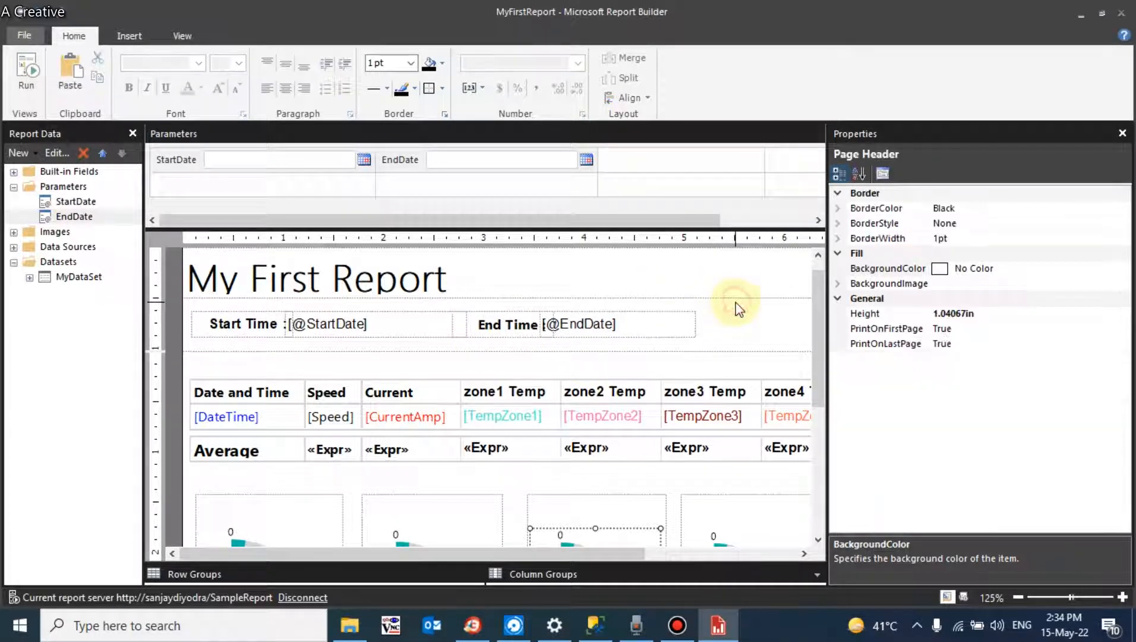
# Nudge the EndDate field slightly right so it clears the End Time label.
pyautogui.click(569, 329)
pyautogui.press('Right')
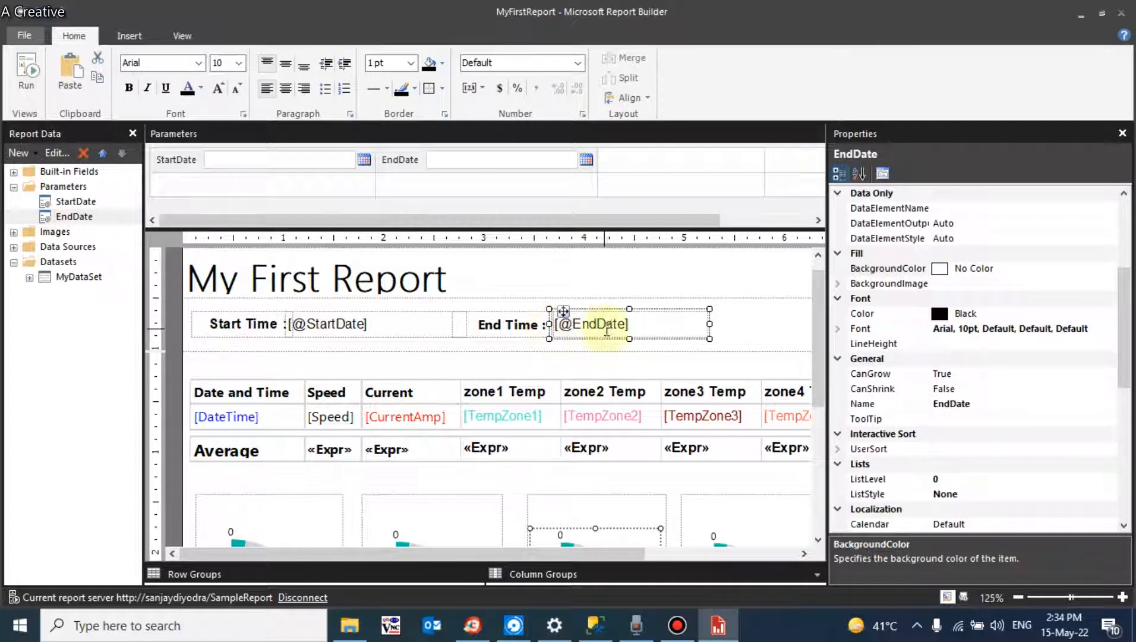
pyautogui.click(738, 307)
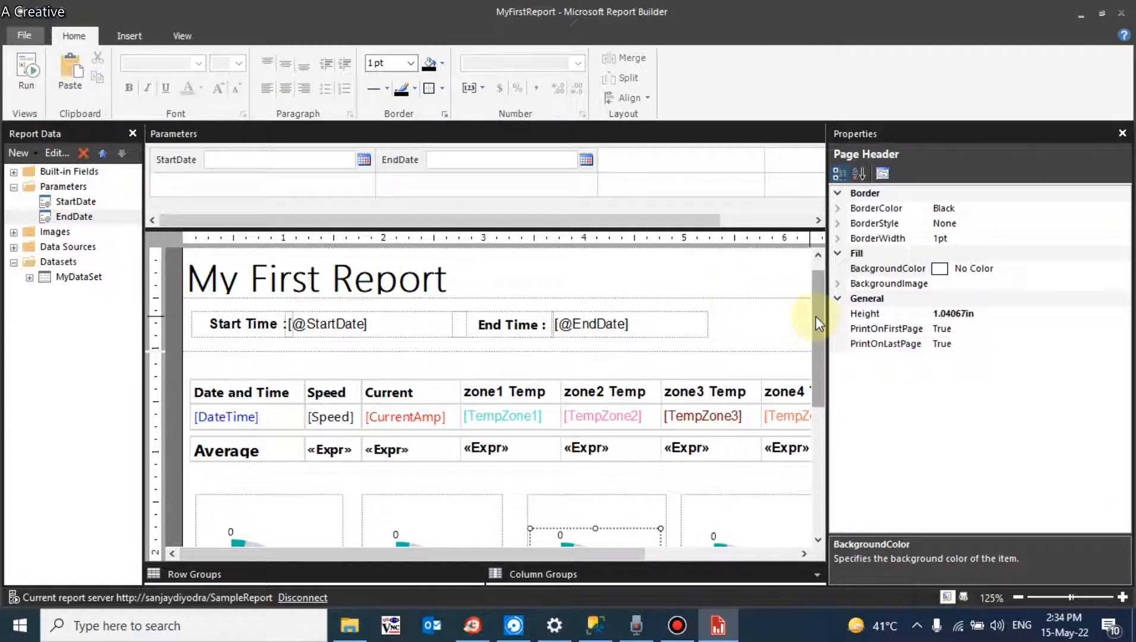
# Examine the page footer with its execution time field and the list of built-in fields available for it.
pyautogui.scroll(-5, 807, 350)
pyautogui.scroll(1, 791, 466)
pyautogui.scroll(1, 787, 381)
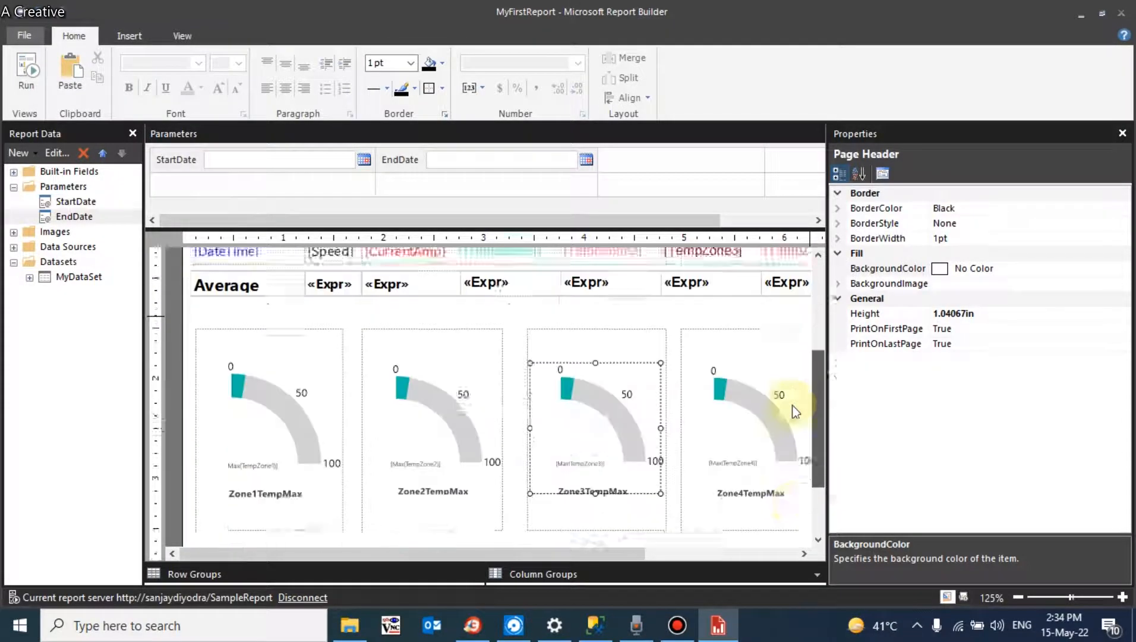
pyautogui.scroll(-2, 794, 406)
pyautogui.click(563, 510)
pyautogui.click(548, 523)
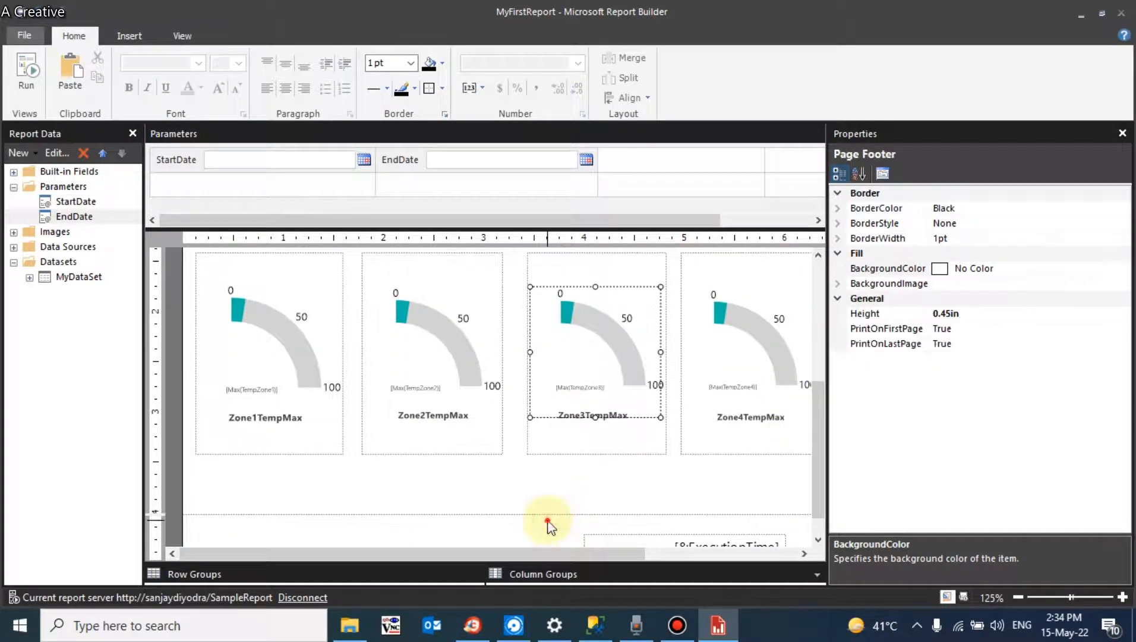
pyautogui.click(829, 445)
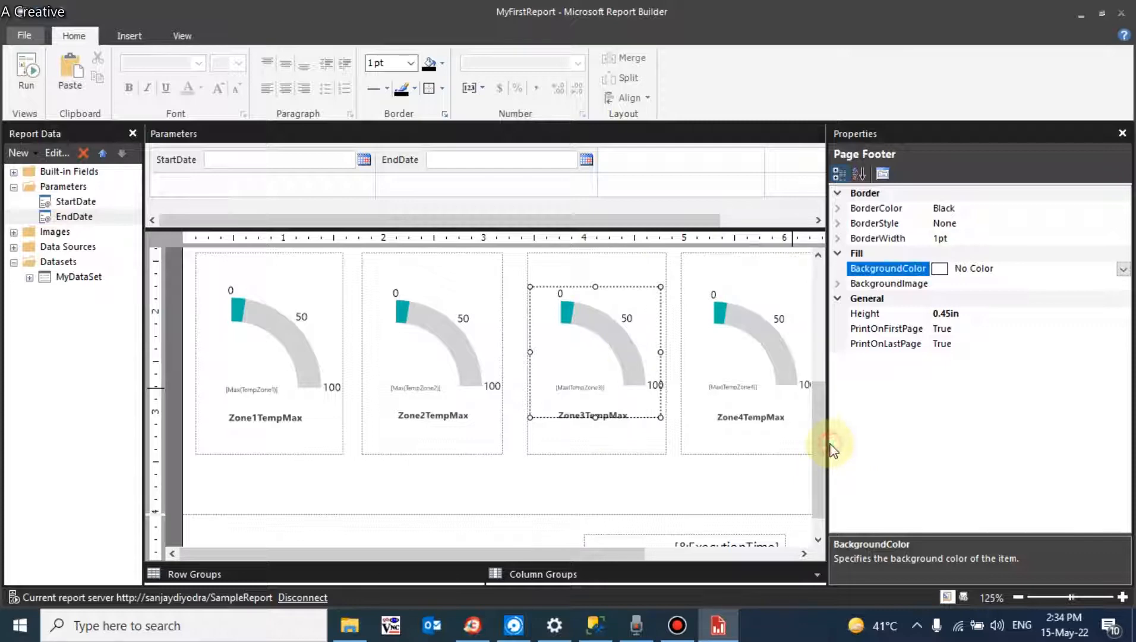
pyautogui.click(824, 434)
pyautogui.moveTo(823, 434); pyautogui.dragTo(816, 483)
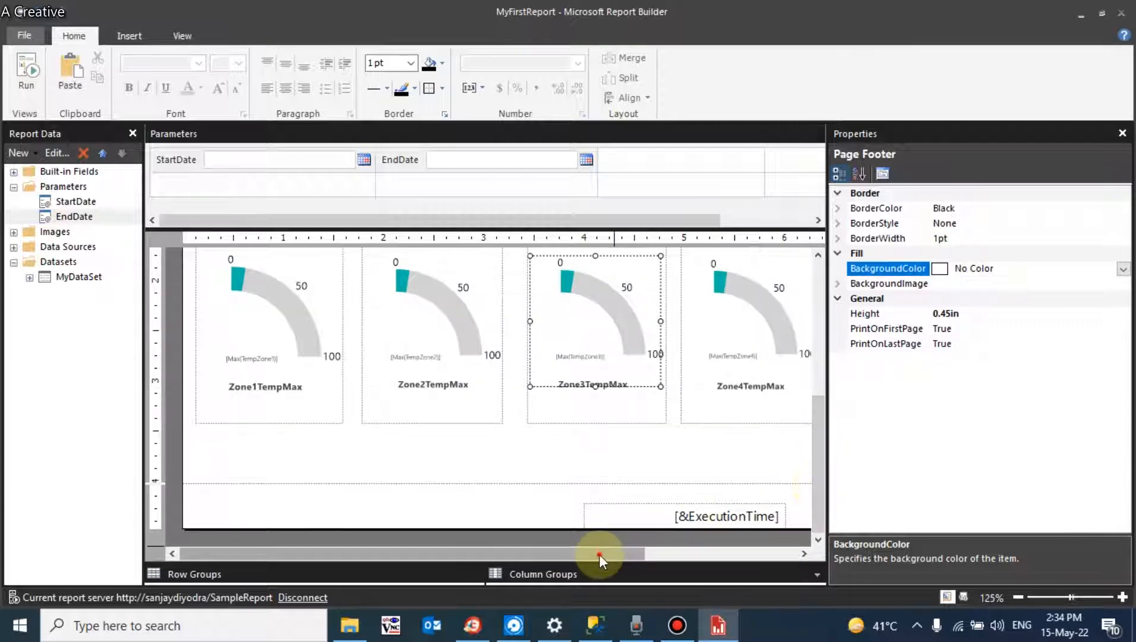
pyautogui.moveTo(599, 553); pyautogui.dragTo(678, 541)
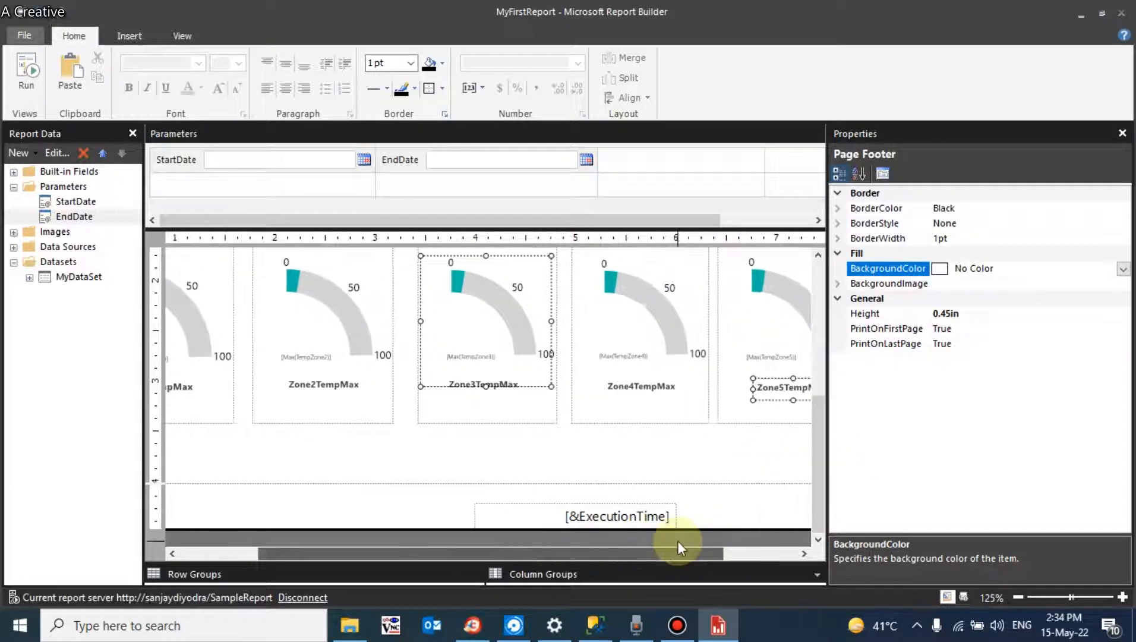
pyautogui.click(13, 172)
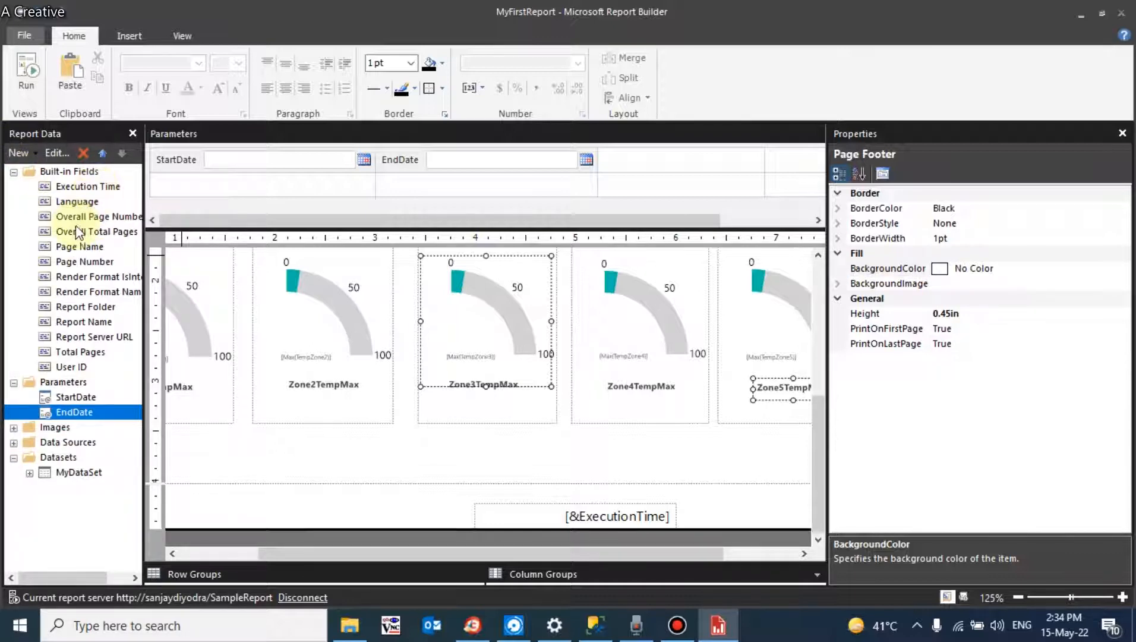
pyautogui.moveTo(89, 216); pyautogui.dragTo(457, 406)
# Move the ExecutionTime field to the left part of the page footer, leaving space for a label before it.
pyautogui.click(654, 514)
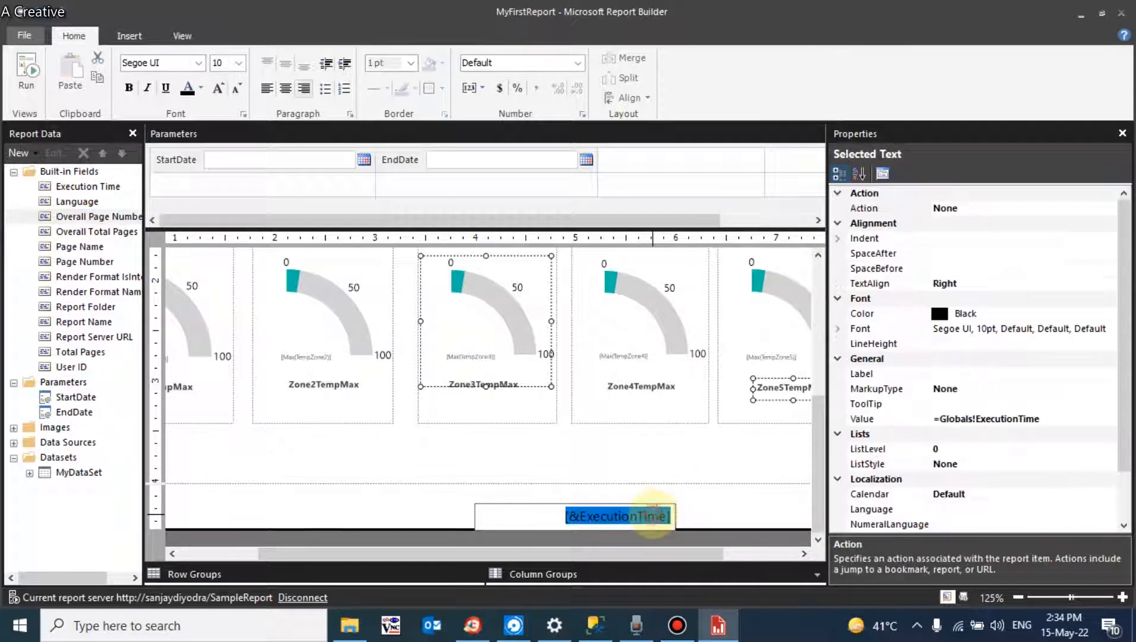
pyautogui.moveTo(592, 550); pyautogui.dragTo(498, 552)
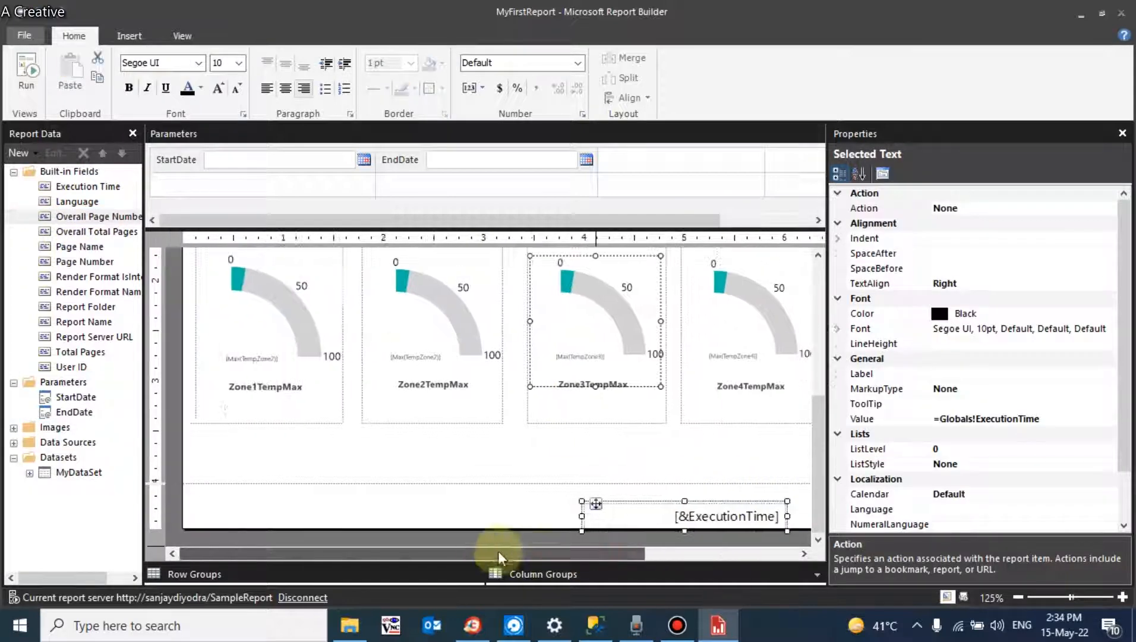
pyautogui.moveTo(597, 502); pyautogui.dragTo(194, 515)
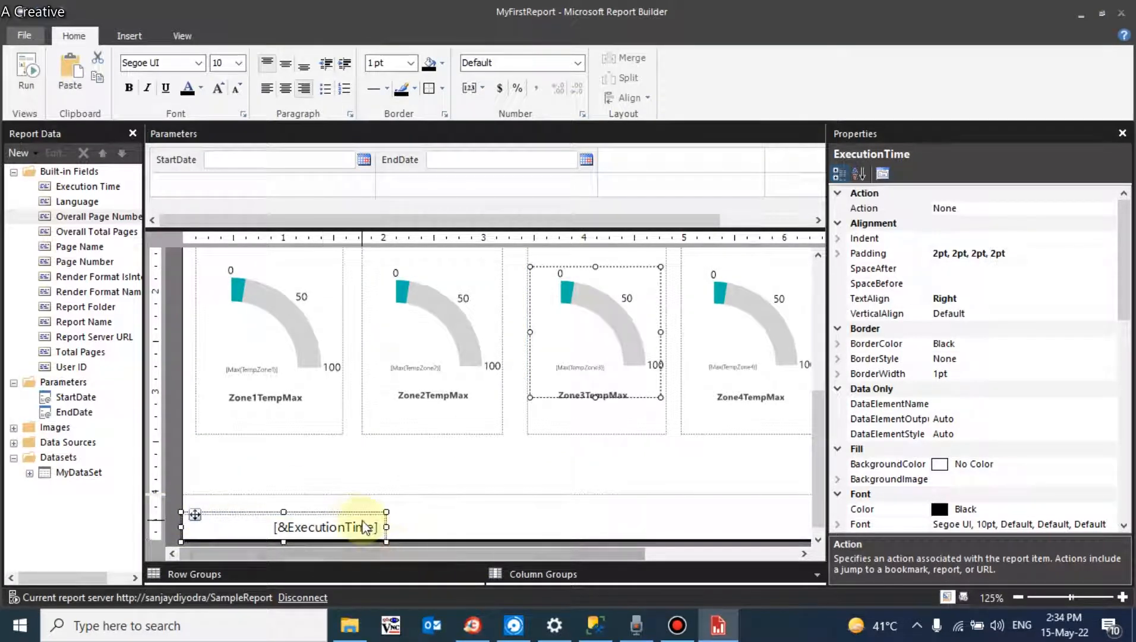
pyautogui.moveTo(350, 516); pyautogui.dragTo(452, 508)
pyautogui.click(253, 511)
pyautogui.press('Delete')
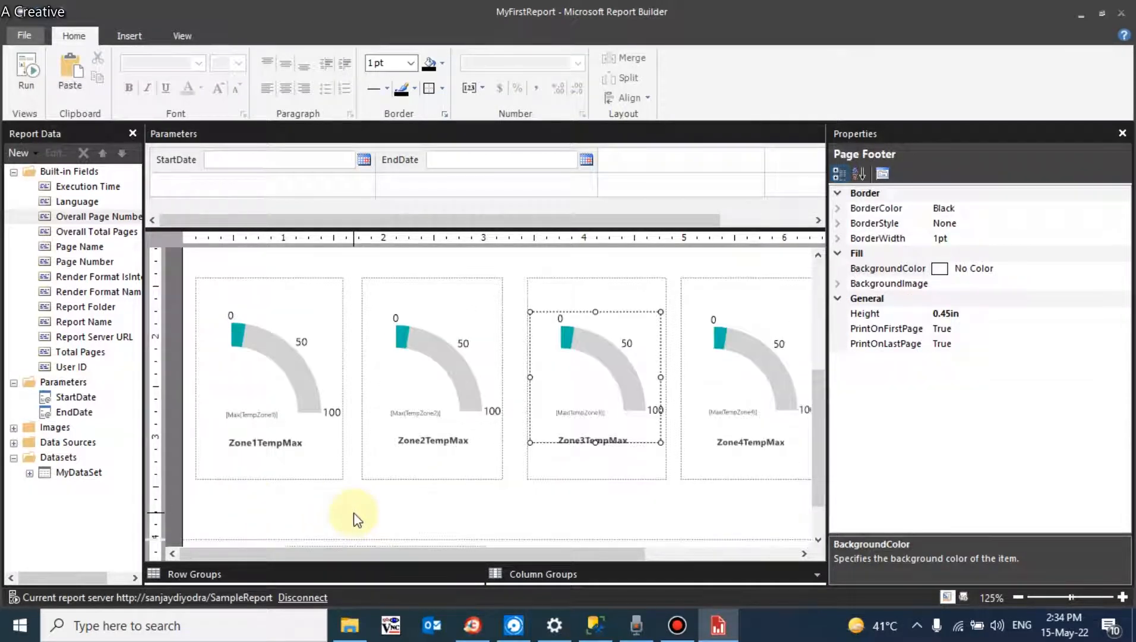
pyautogui.moveTo(818, 468); pyautogui.dragTo(787, 550)
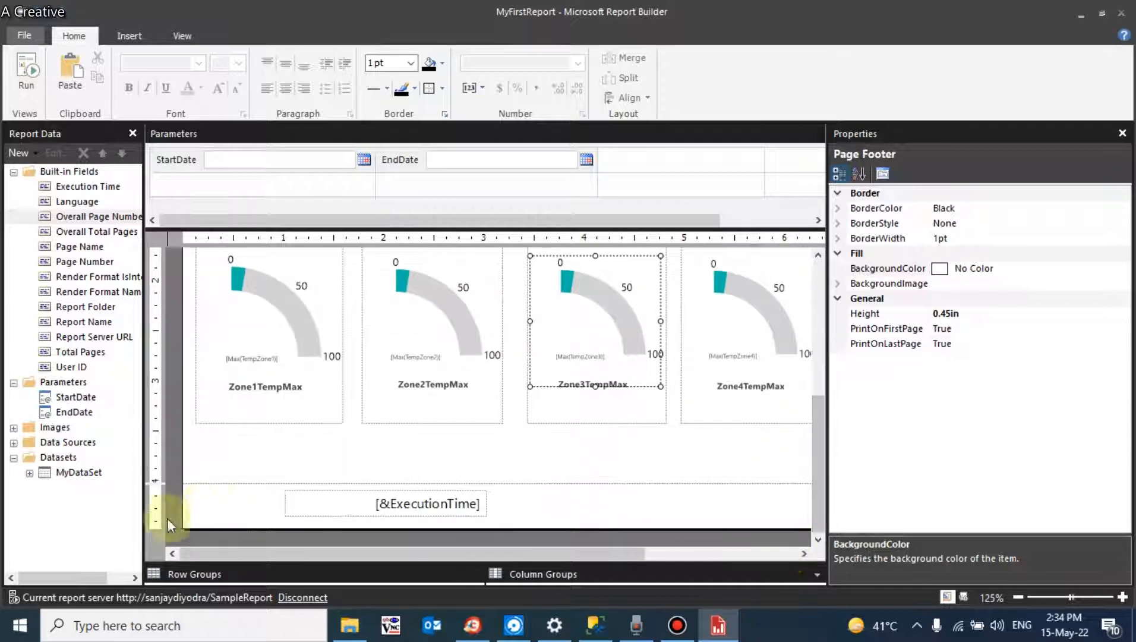
# Insert a text box in the page footer left of the ExecutionTime field with the text "Report is Printed on".
pyautogui.rightClick(214, 517)
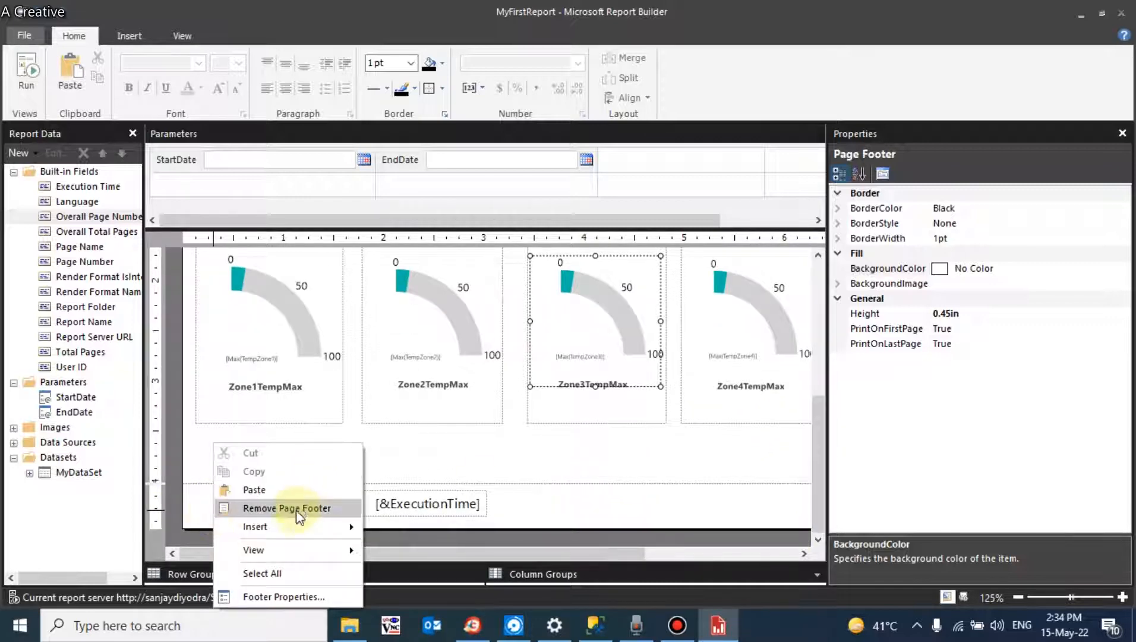
pyautogui.moveTo(294, 527)
pyautogui.click(416, 527)
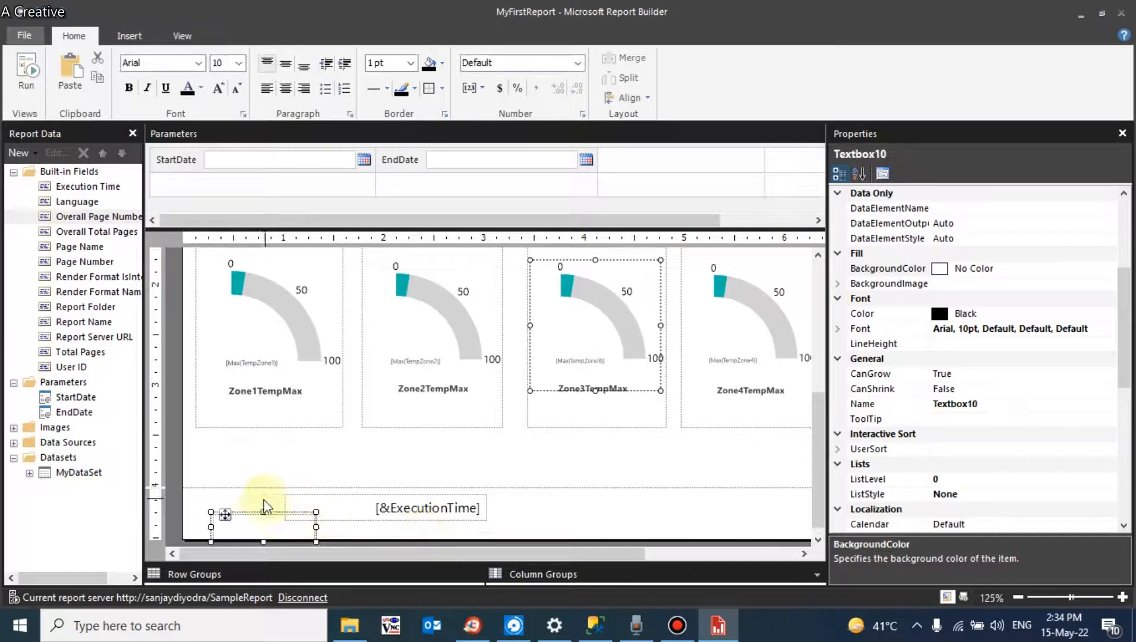
pyautogui.click(254, 521)
pyautogui.write('Repo')
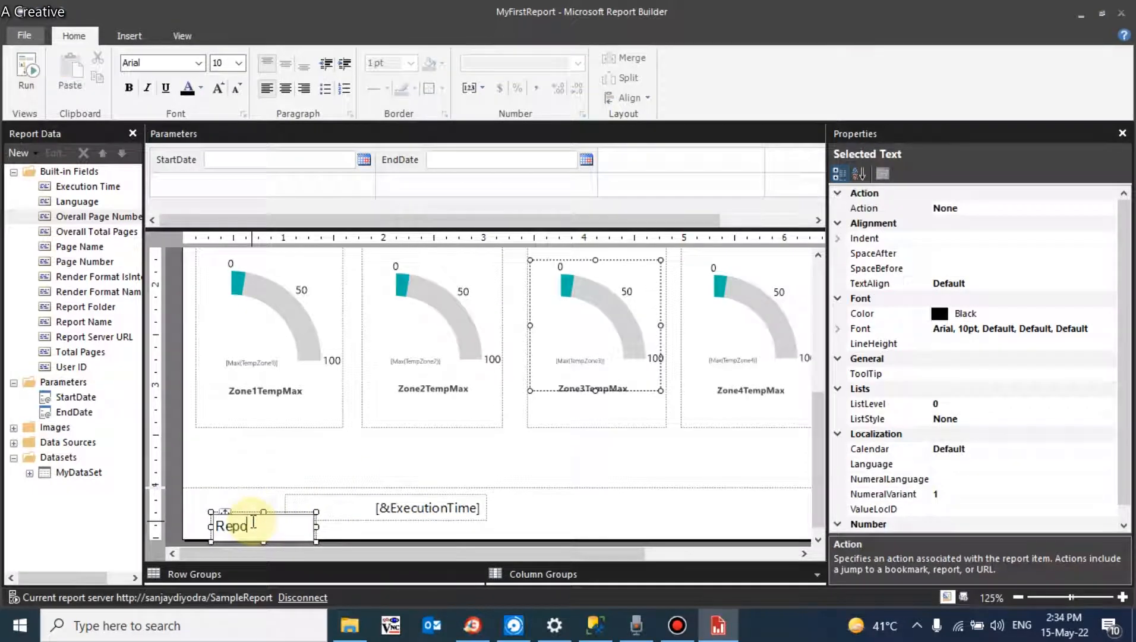
pyautogui.write('rt is')
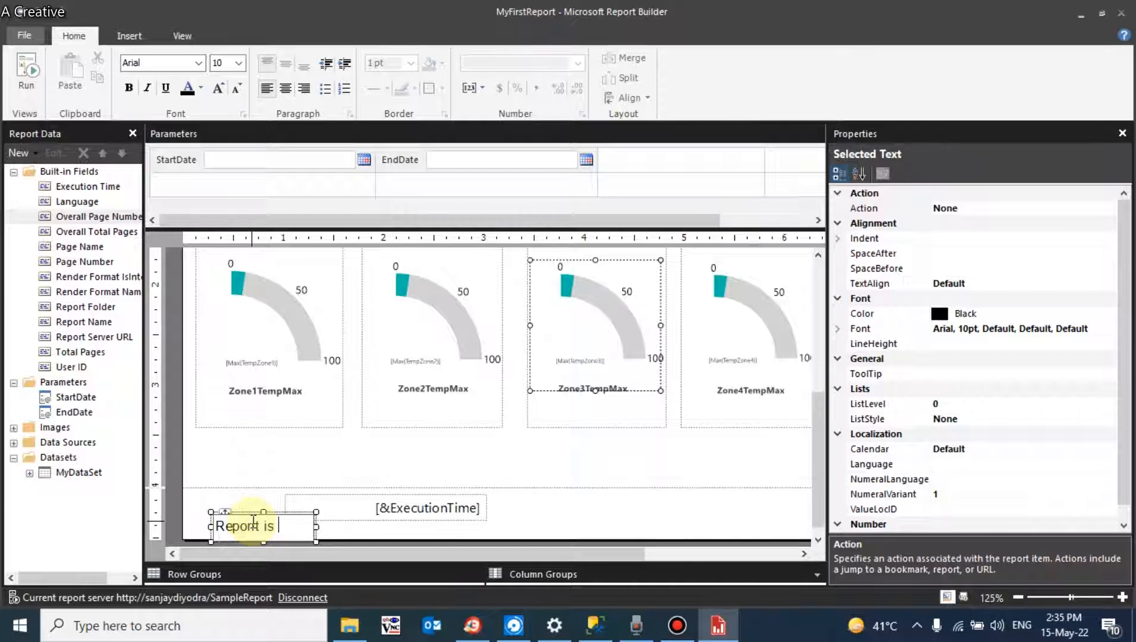
pyautogui.write(' Printed on')
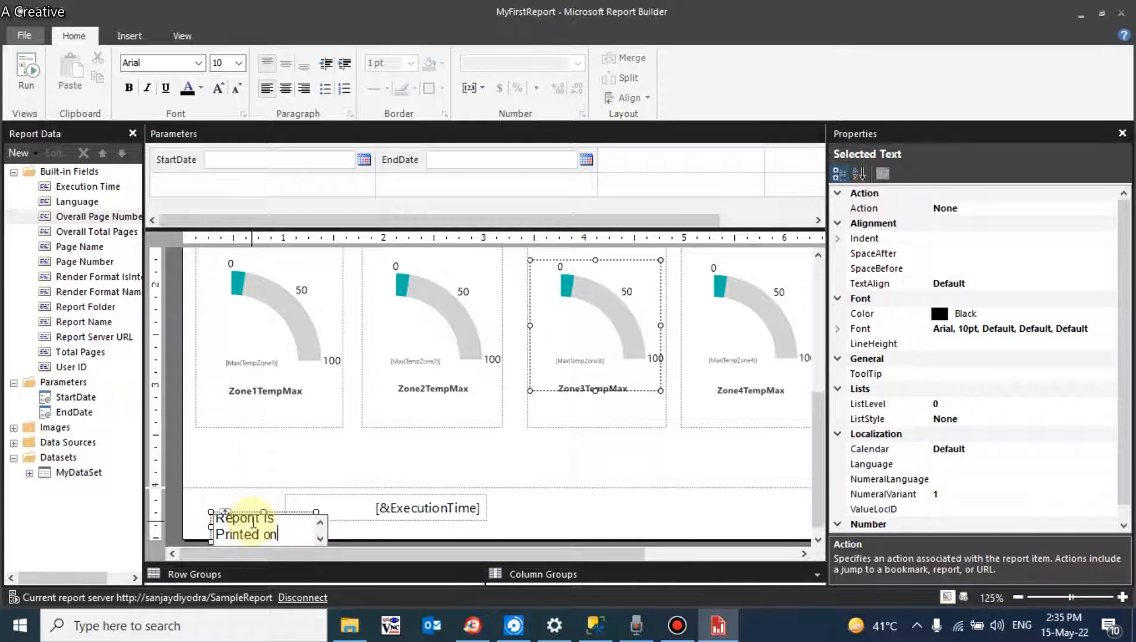
# Move the ExecutionTime field further right to make room for the label, and correct the spelling of "Report" in the label.
pyautogui.click(397, 521)
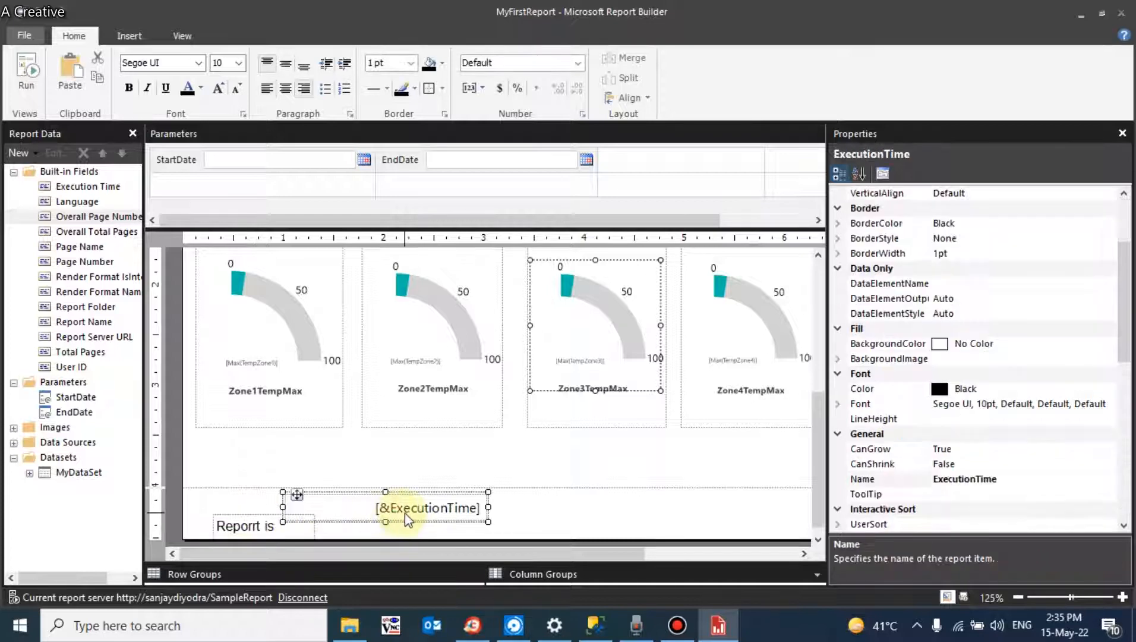
pyautogui.moveTo(404, 520); pyautogui.dragTo(504, 512)
pyautogui.click(296, 526)
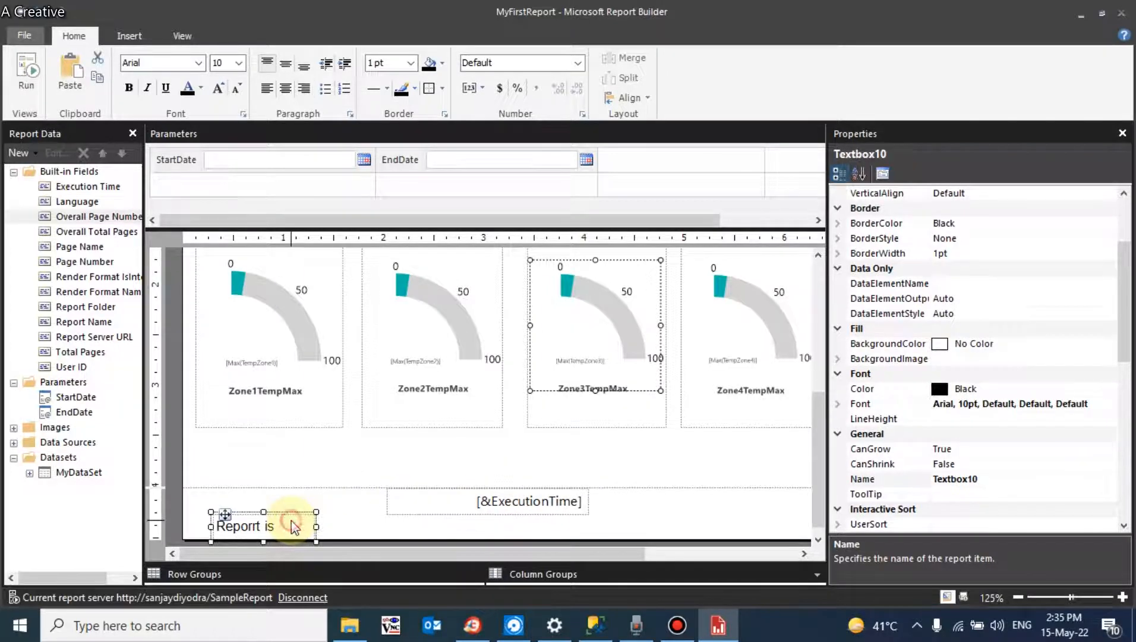
pyautogui.click(253, 524)
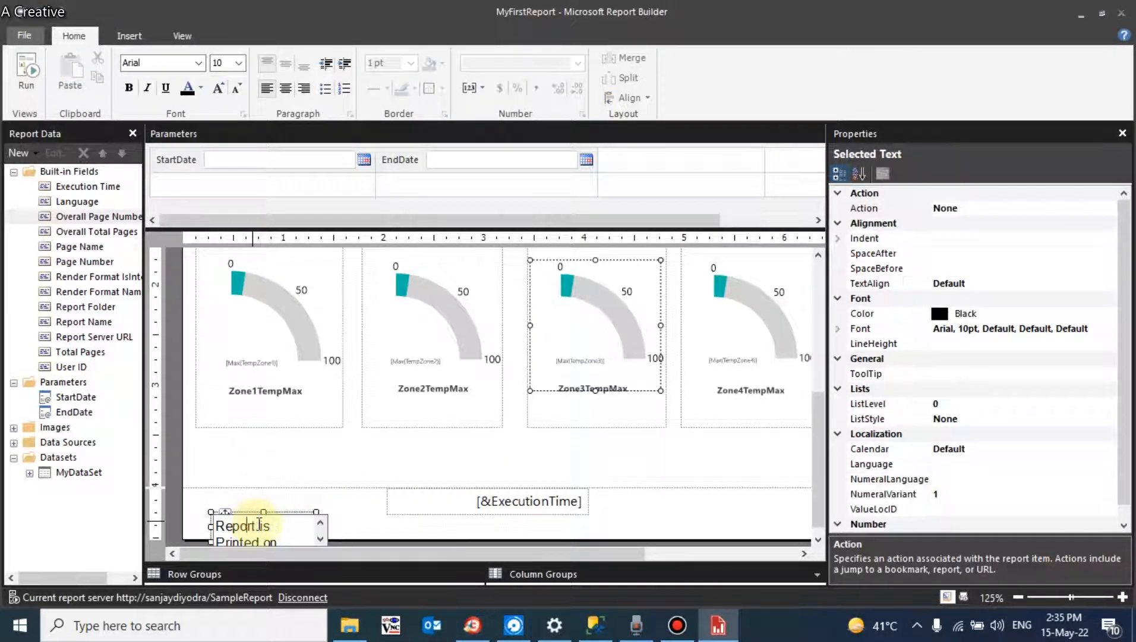
pyautogui.click(335, 532)
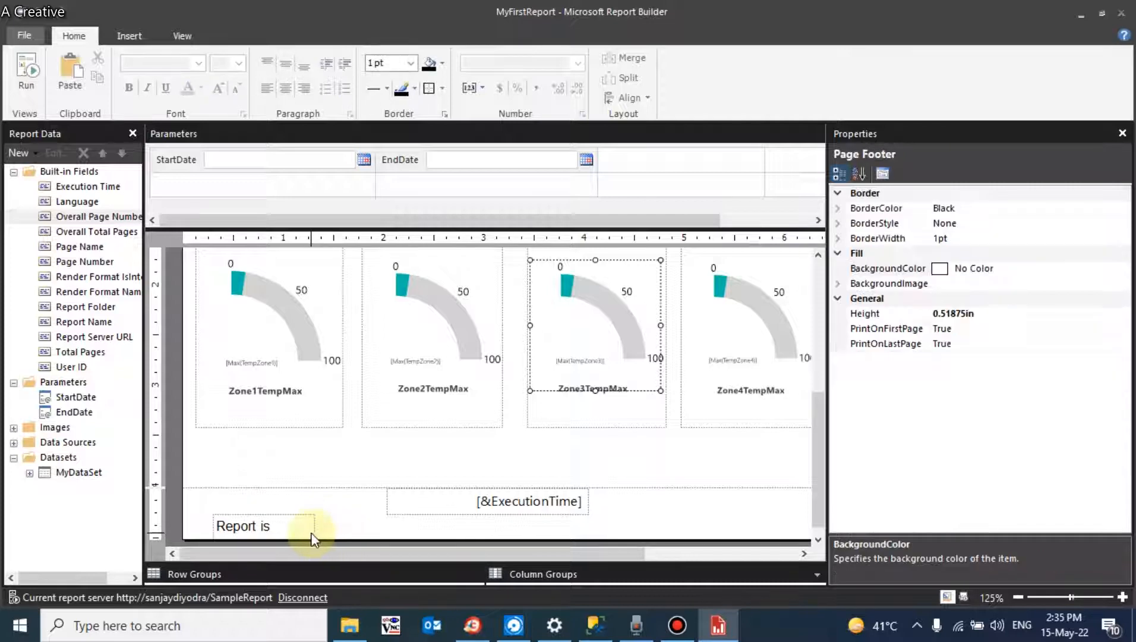
# Widen the "Report is Printed on" text box to fit one line and move it near the page footer's left edge.
pyautogui.click(319, 532)
pyautogui.moveTo(318, 526); pyautogui.dragTo(364, 526)
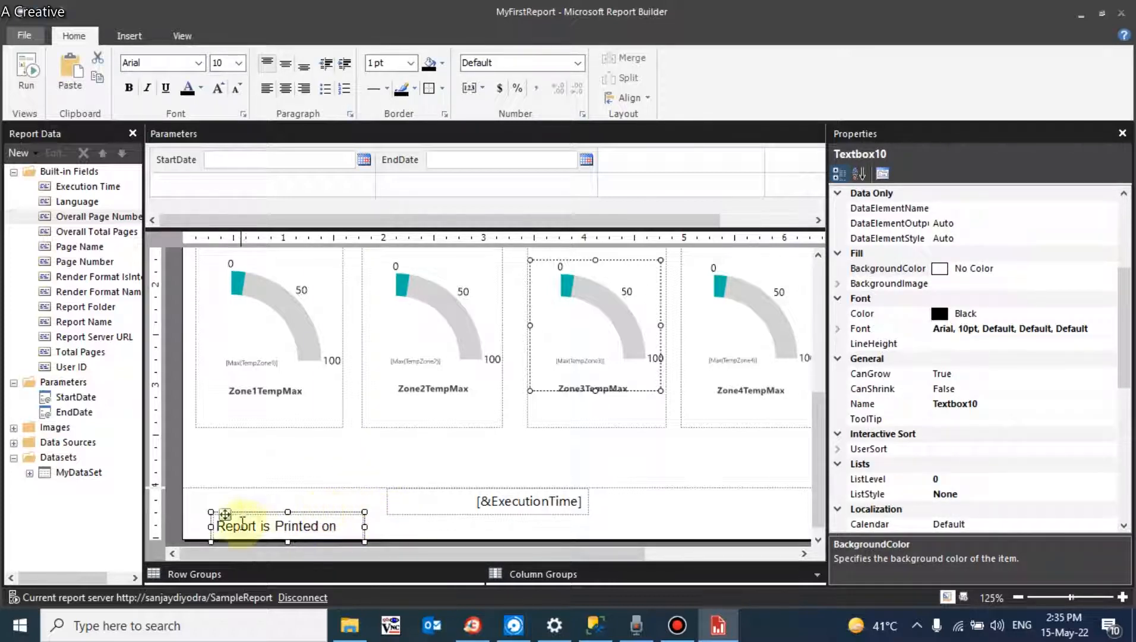
pyautogui.moveTo(224, 515); pyautogui.dragTo(201, 498)
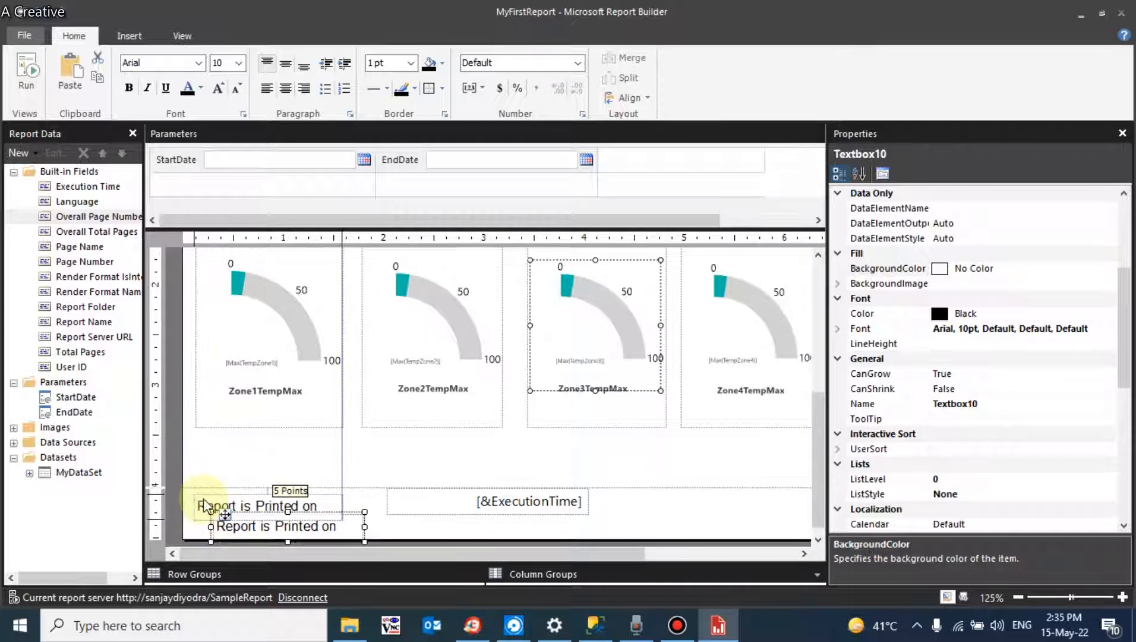
pyautogui.click(323, 507)
pyautogui.click(381, 532)
# Right-align the label's text, and place the ExecutionTime field level beside it with its text left-aligned.
pyautogui.click(310, 512)
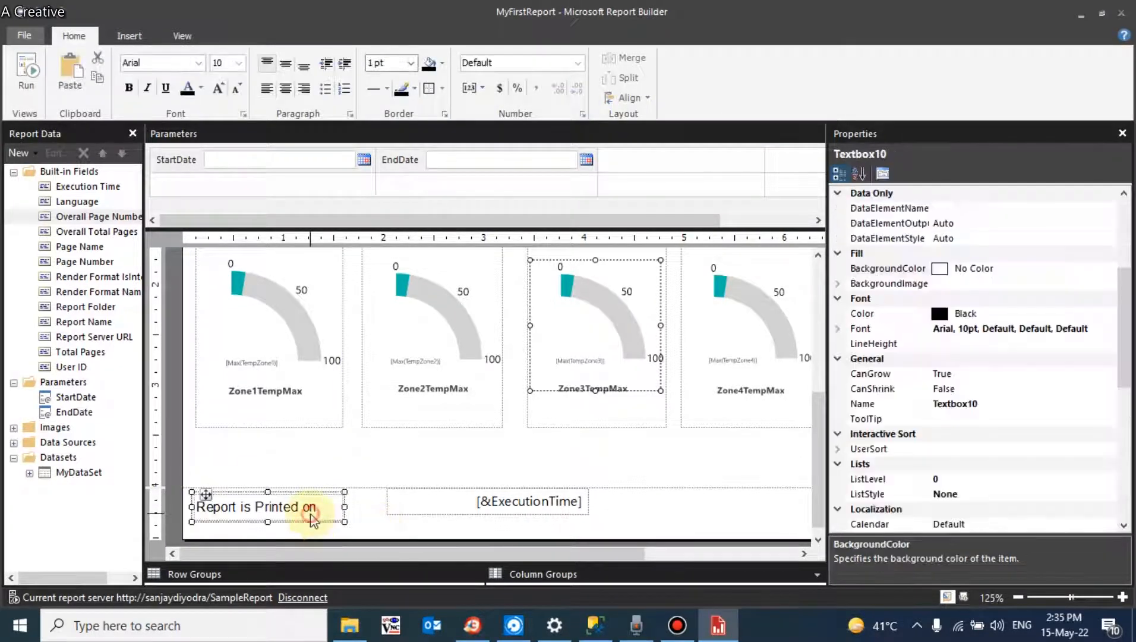
pyautogui.click(303, 88)
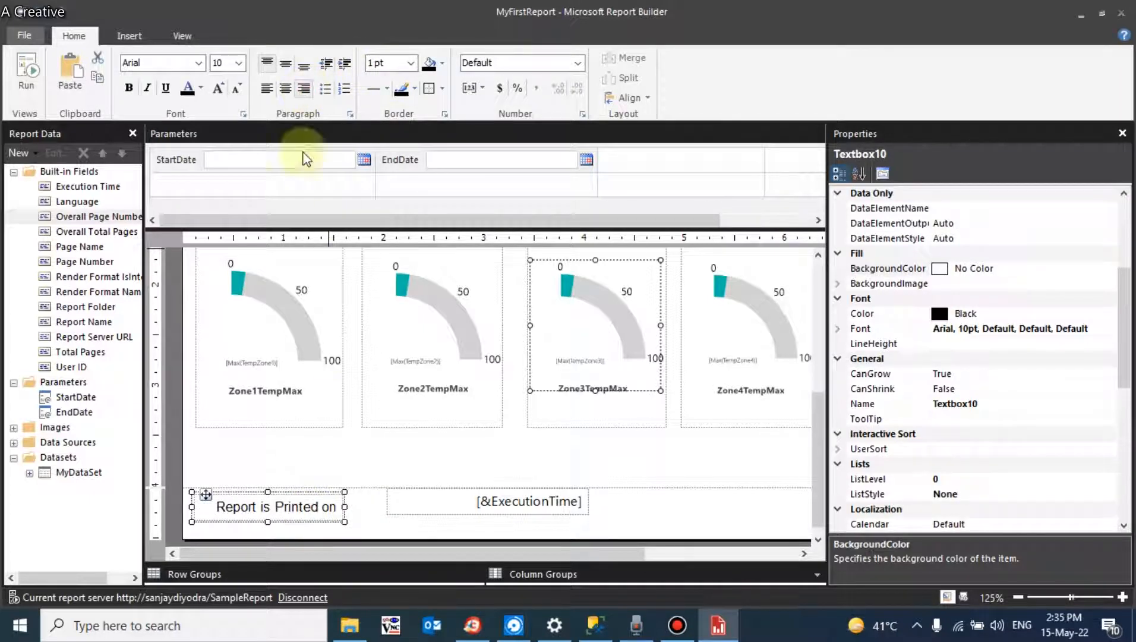
pyautogui.moveTo(403, 495); pyautogui.dragTo(374, 500)
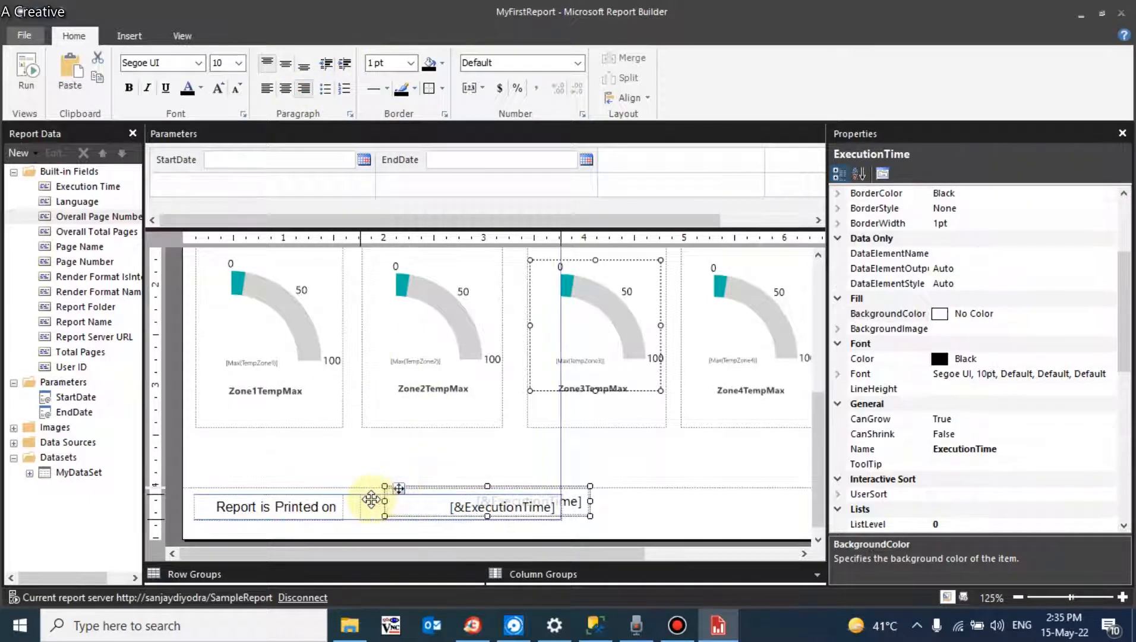
pyautogui.click(266, 89)
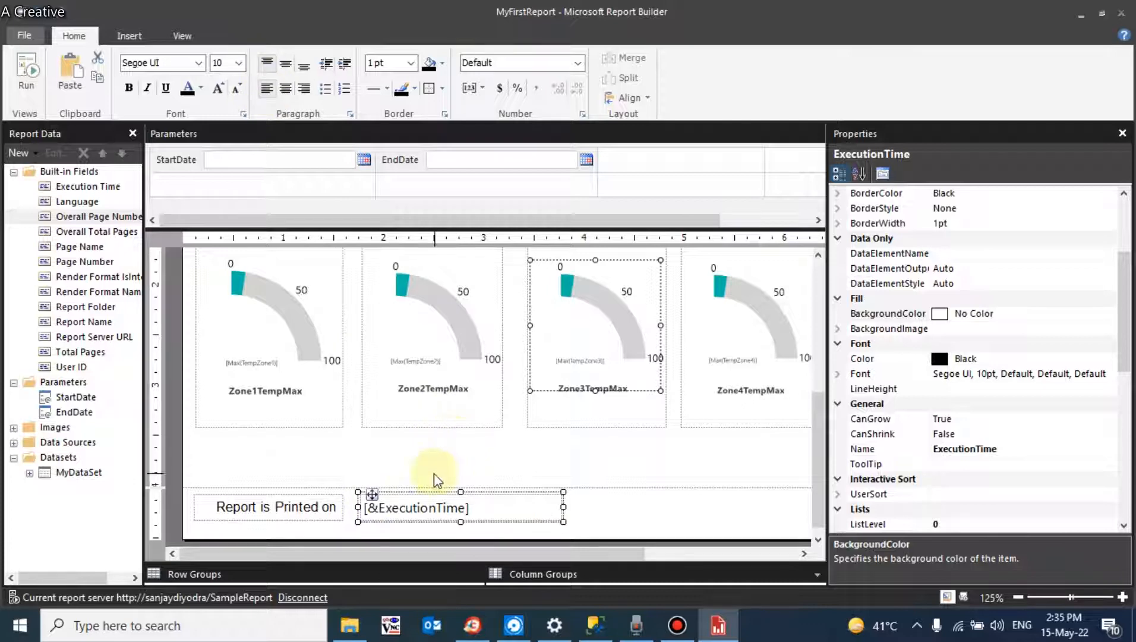
# Add a colon after "Report is Printed on" and move the ExecutionTime field right up against the label.
pyautogui.click(341, 505)
pyautogui.click(338, 507)
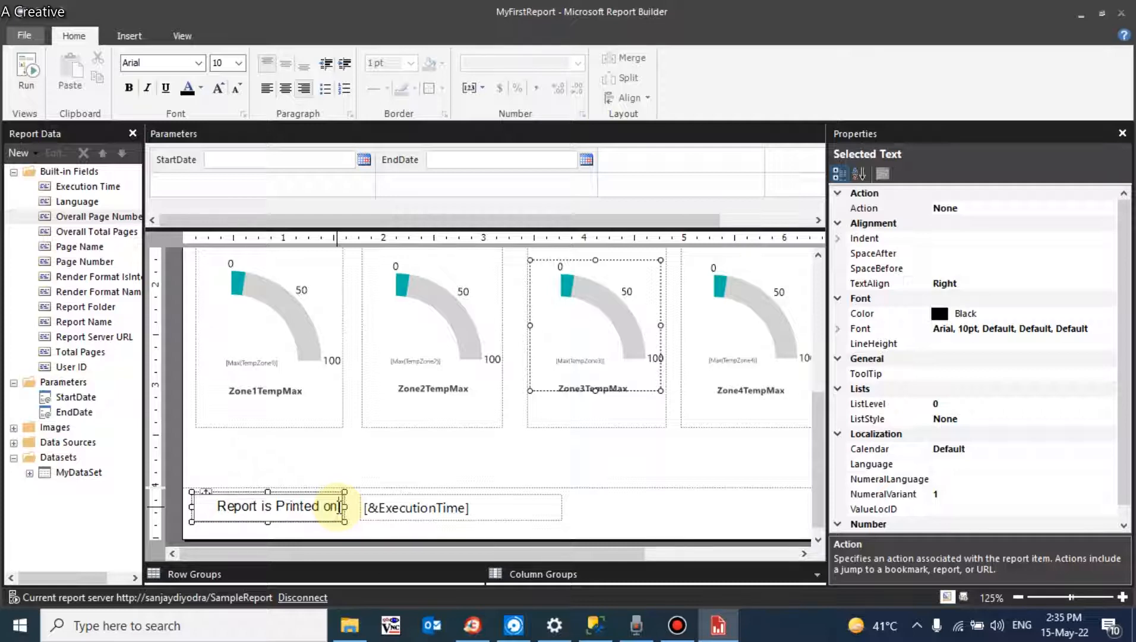
pyautogui.write(':')
pyautogui.click(618, 508)
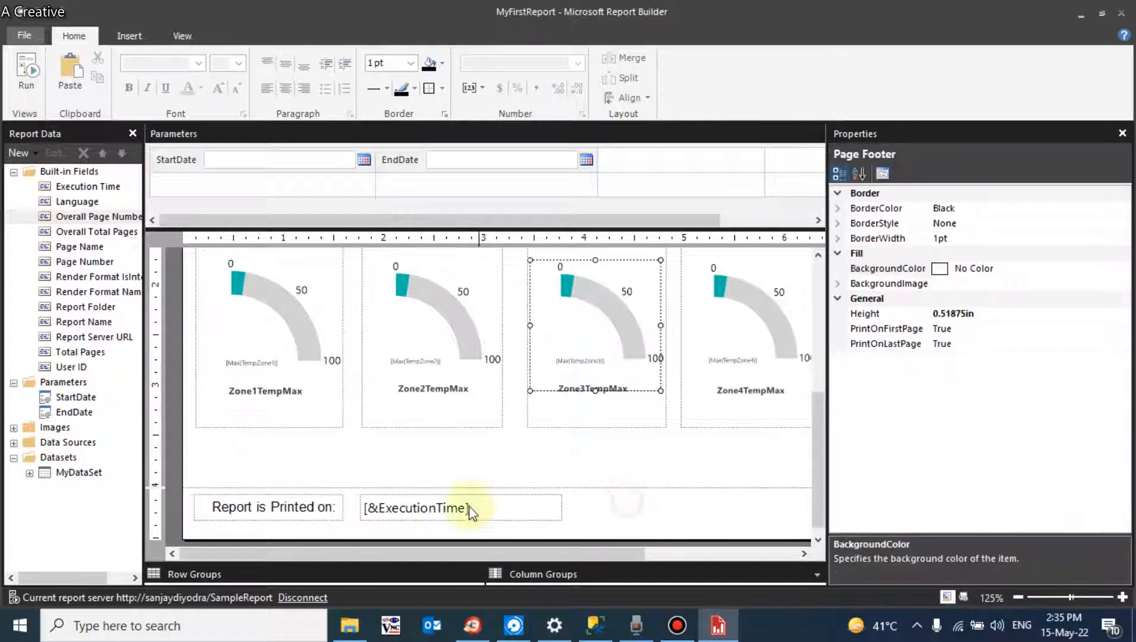
pyautogui.click(434, 518)
pyautogui.moveTo(433, 518); pyautogui.dragTo(419, 523)
# Make the "Report is Printed on:" label in the page footer bold.
pyautogui.click(297, 507)
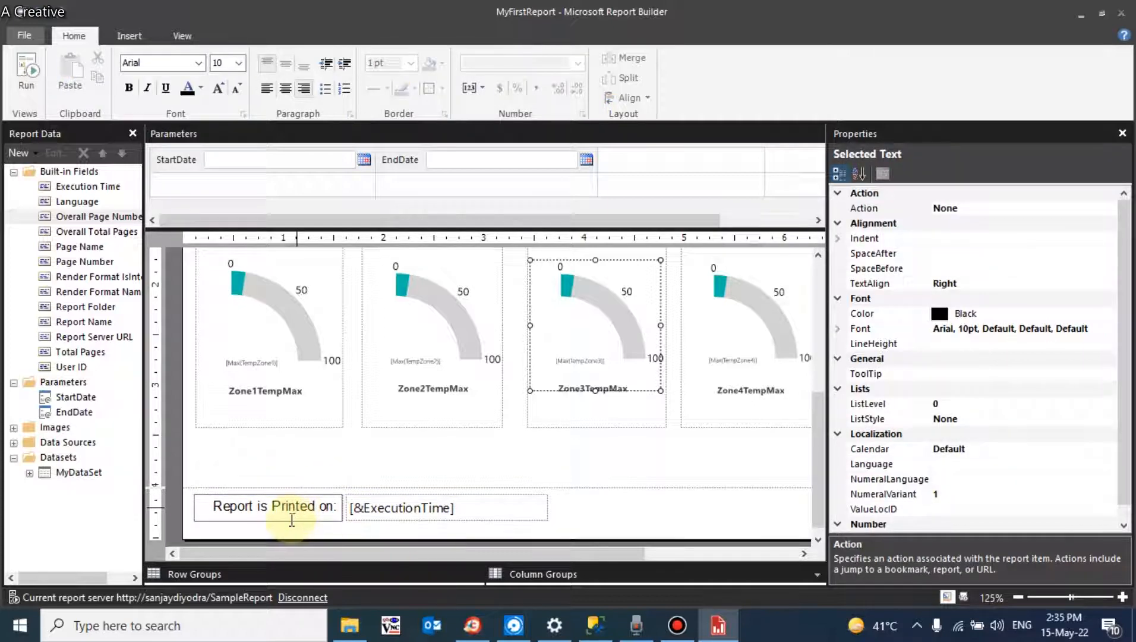
pyautogui.click(295, 527)
pyautogui.click(297, 503)
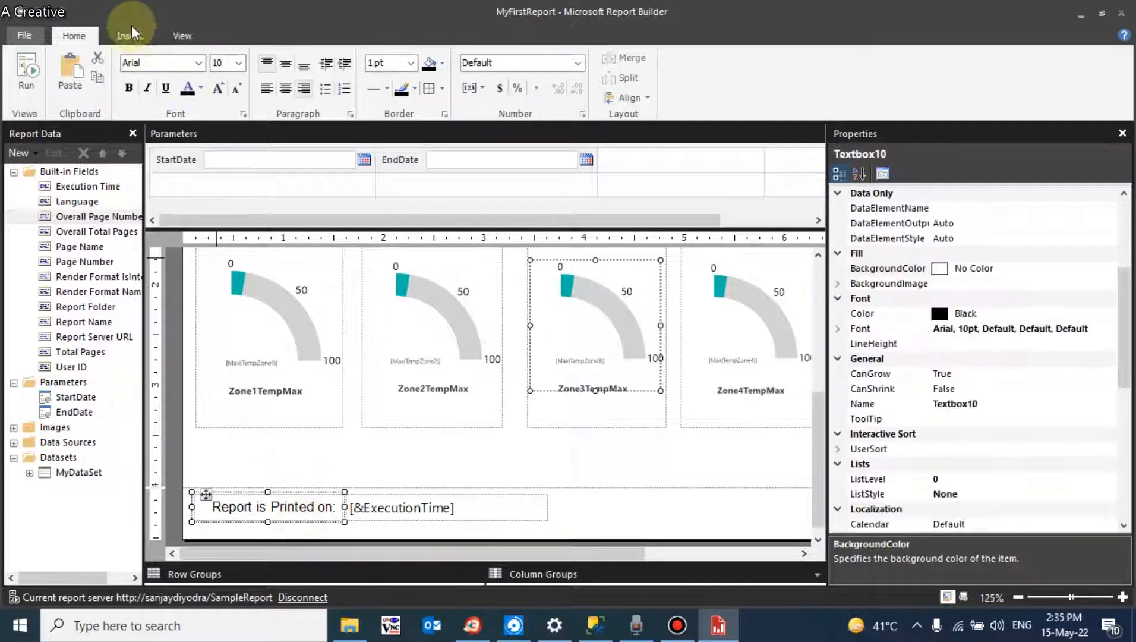
pyautogui.click(130, 89)
pyautogui.click(626, 508)
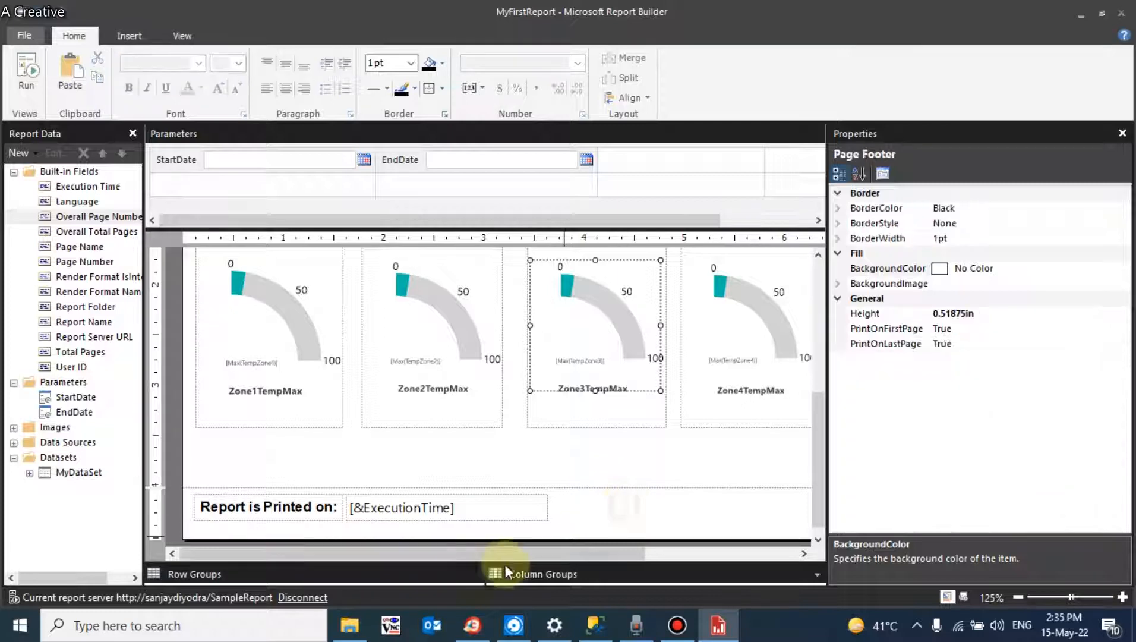
# Add the built-in Page Number field to the page footer and position it at the footer's right end.
pyautogui.moveTo(505, 557); pyautogui.dragTo(697, 527)
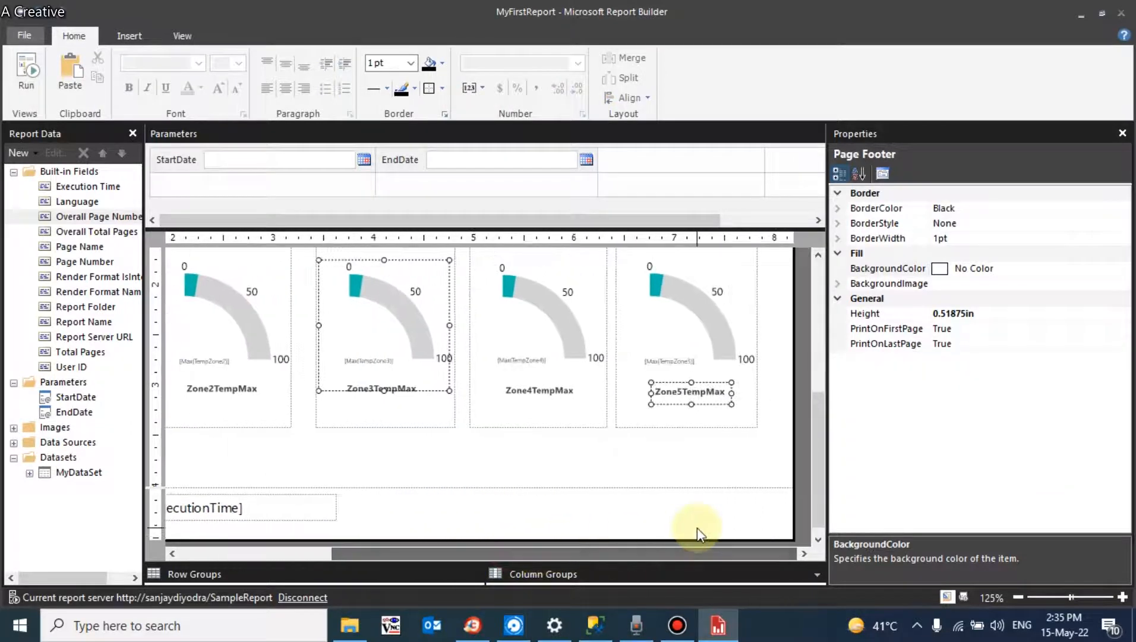
pyautogui.click(94, 354)
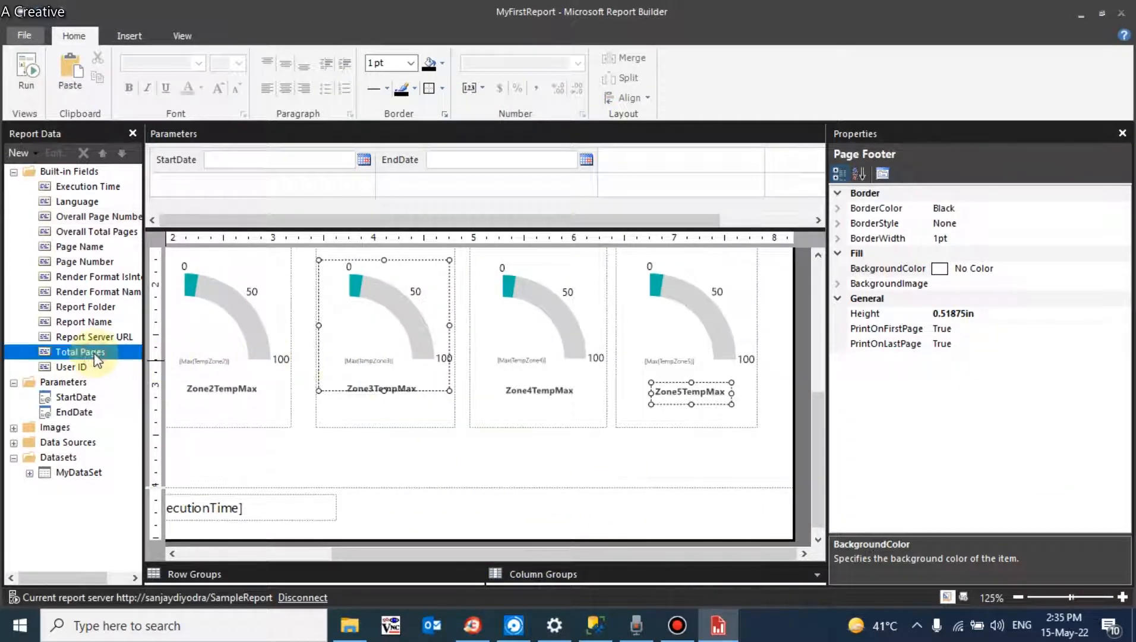
pyautogui.click(85, 250)
pyautogui.moveTo(85, 252); pyautogui.dragTo(101, 254)
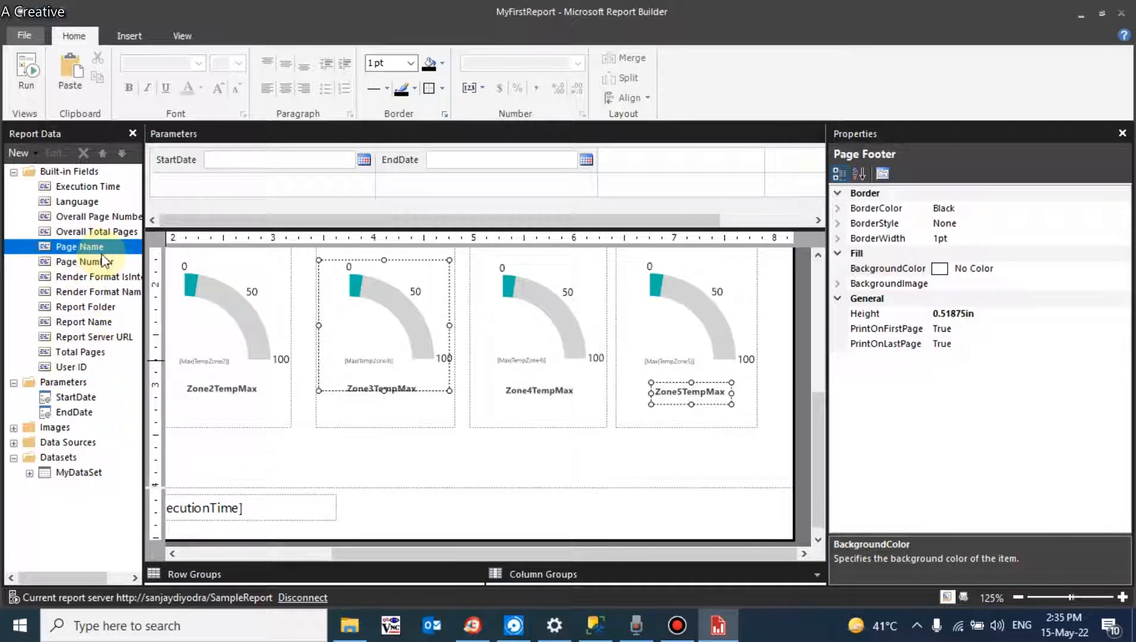
pyautogui.click(104, 260)
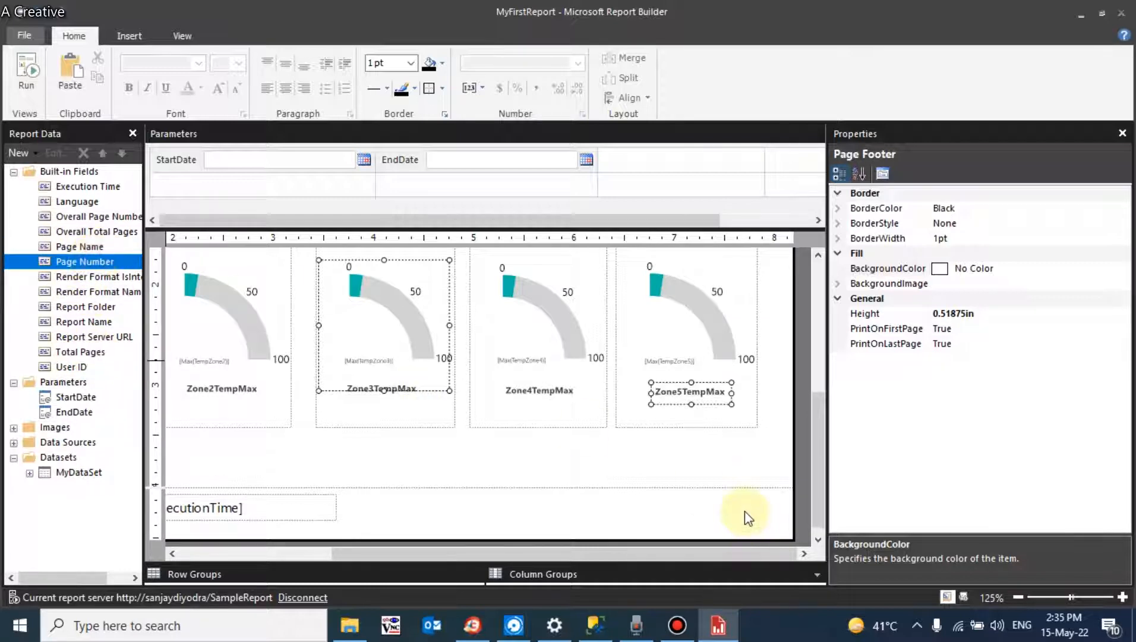
pyautogui.moveTo(109, 262); pyautogui.dragTo(726, 509)
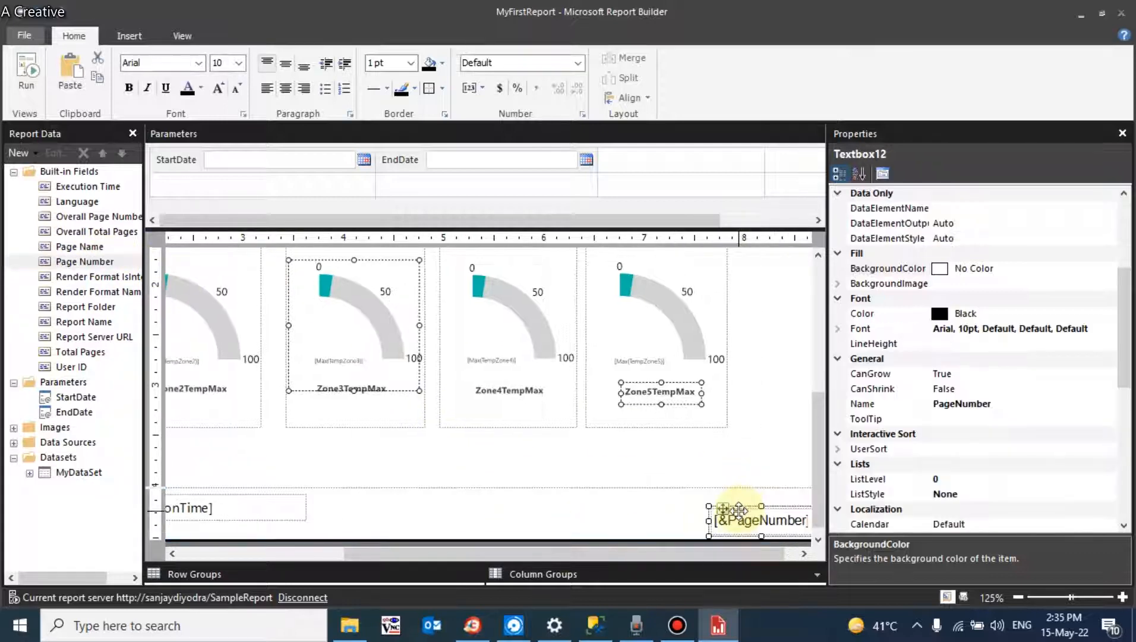
pyautogui.moveTo(651, 555); pyautogui.dragTo(756, 553)
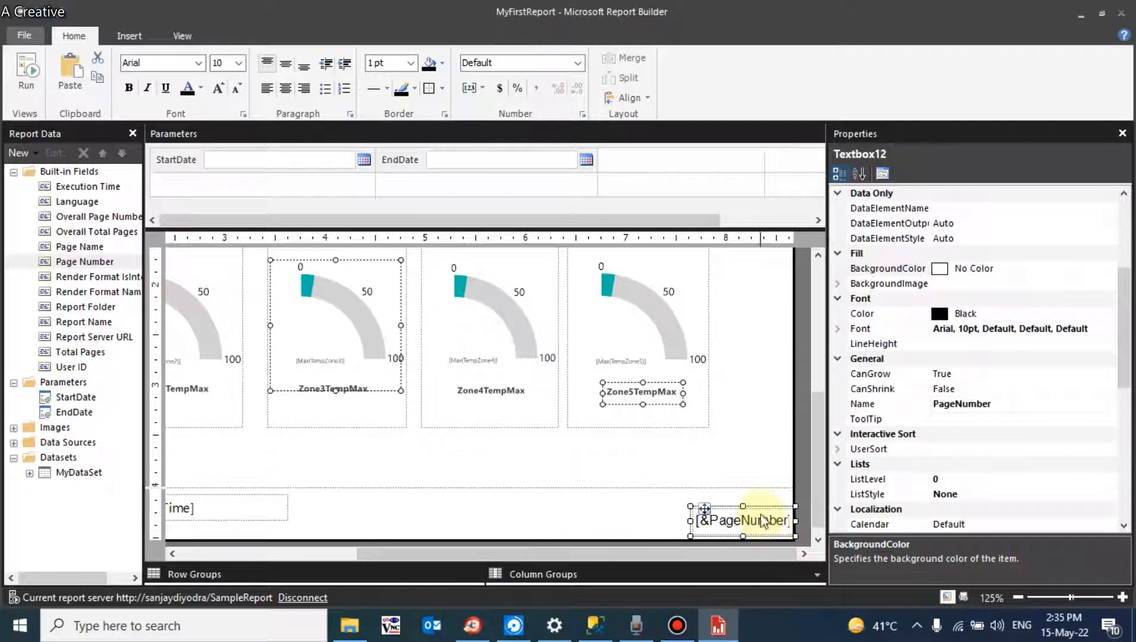
pyautogui.moveTo(760, 508); pyautogui.dragTo(739, 503)
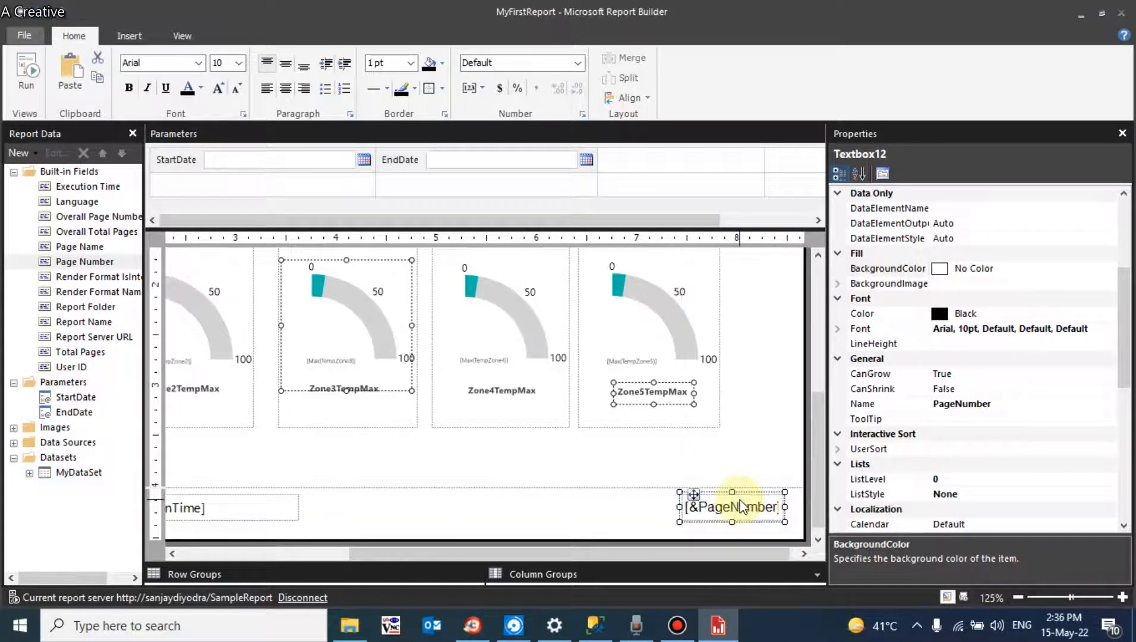
pyautogui.press('Right')
pyautogui.press('Down')
pyautogui.press('Left')
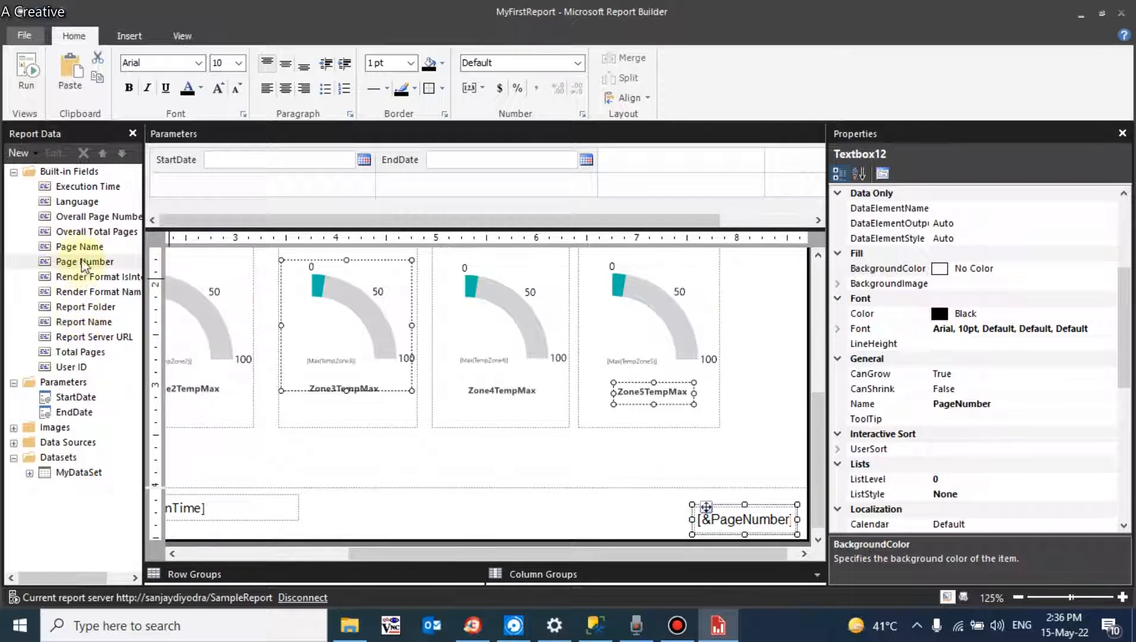
# Add the built-in Overall Total Pages field at the page footer's right edge, with the PageNumber field left of it and a small gap between.
pyautogui.click(84, 233)
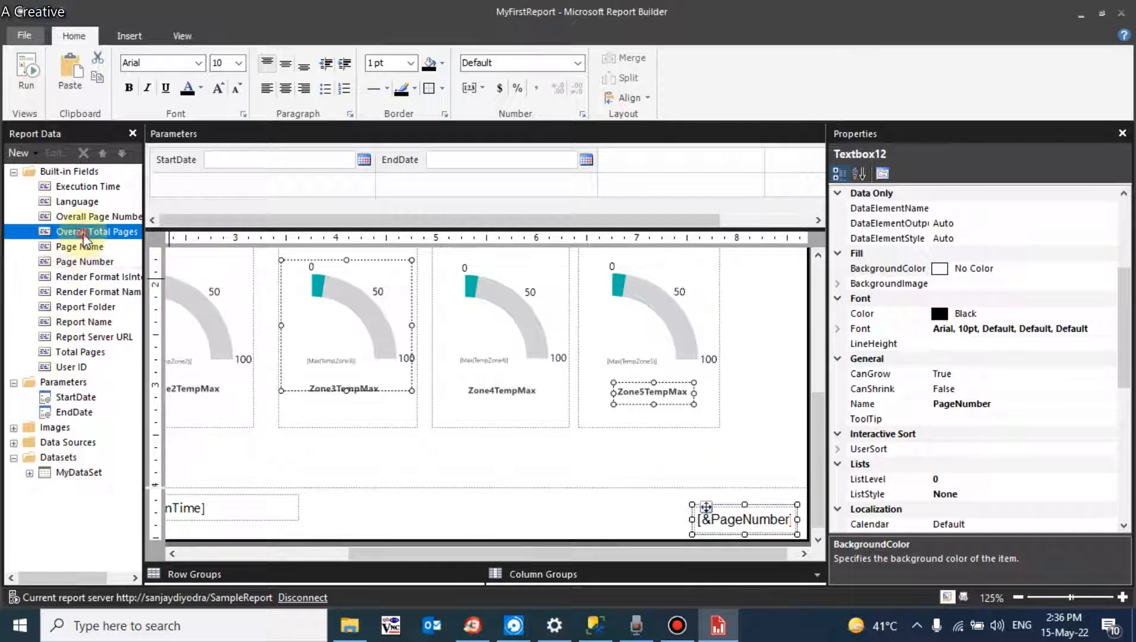
pyautogui.moveTo(84, 236); pyautogui.dragTo(609, 509)
pyautogui.click(781, 531)
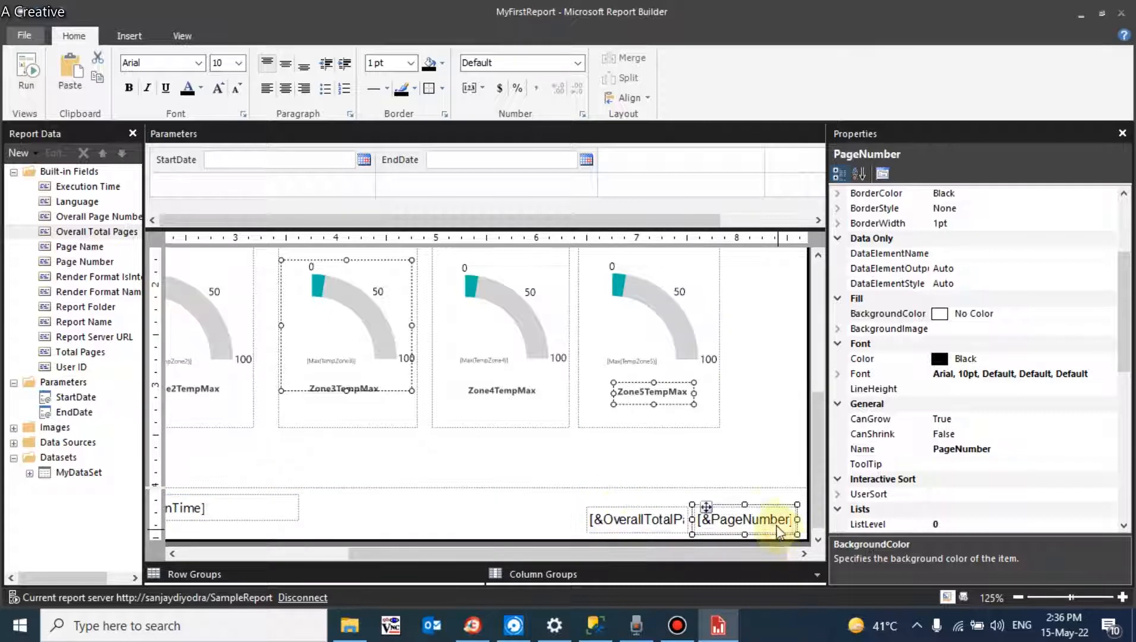
pyautogui.moveTo(767, 508); pyautogui.dragTo(553, 506)
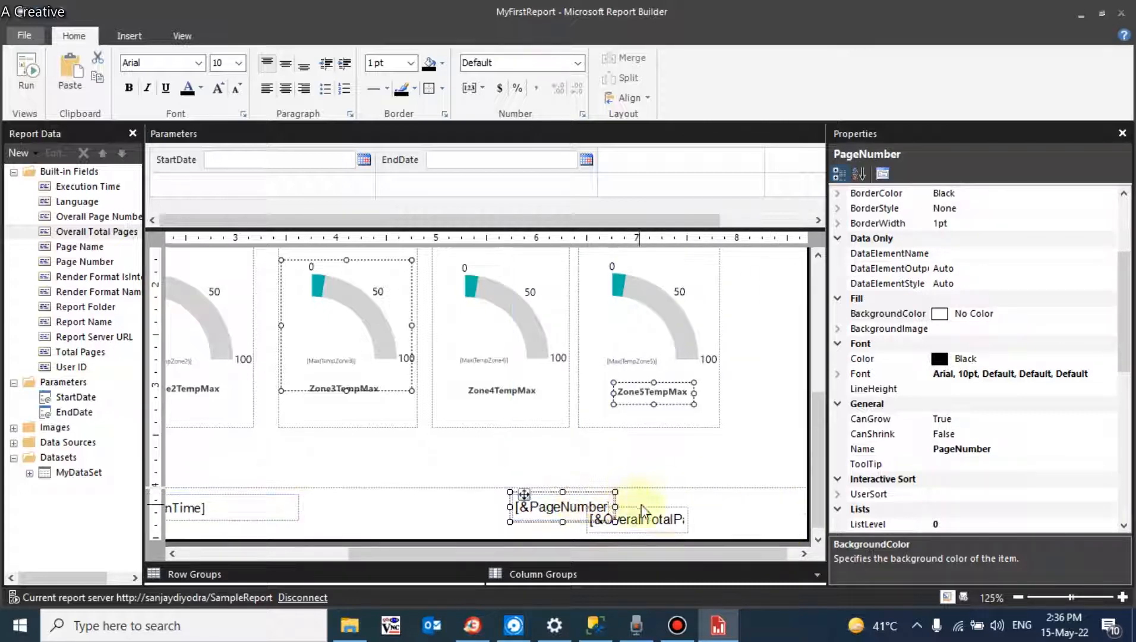
pyautogui.click(669, 518)
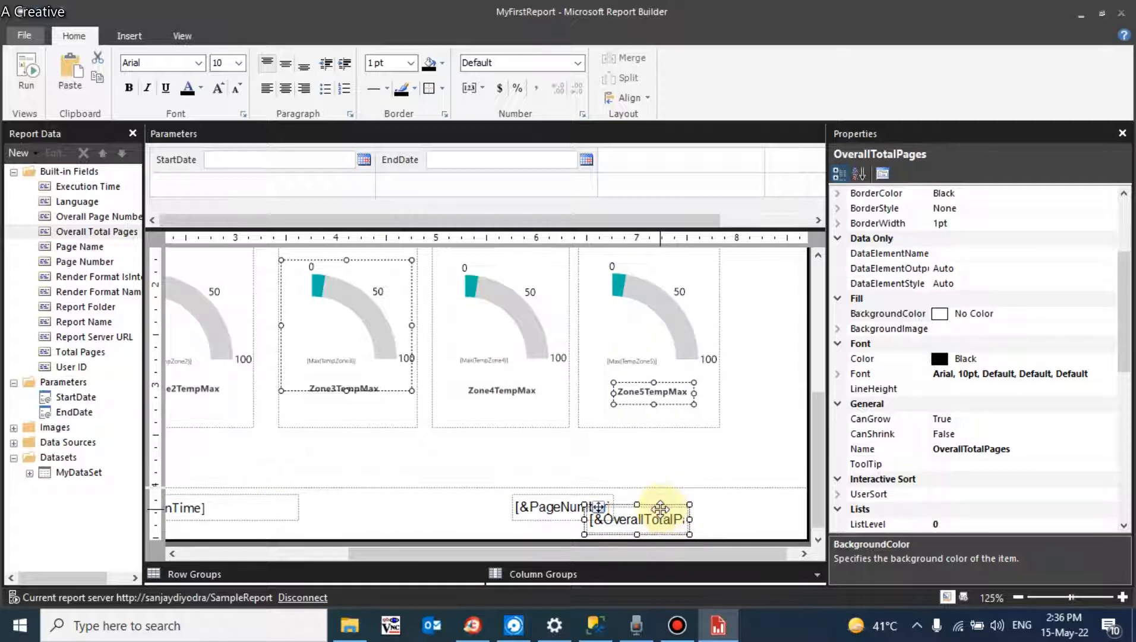
pyautogui.moveTo(662, 506); pyautogui.dragTo(767, 504)
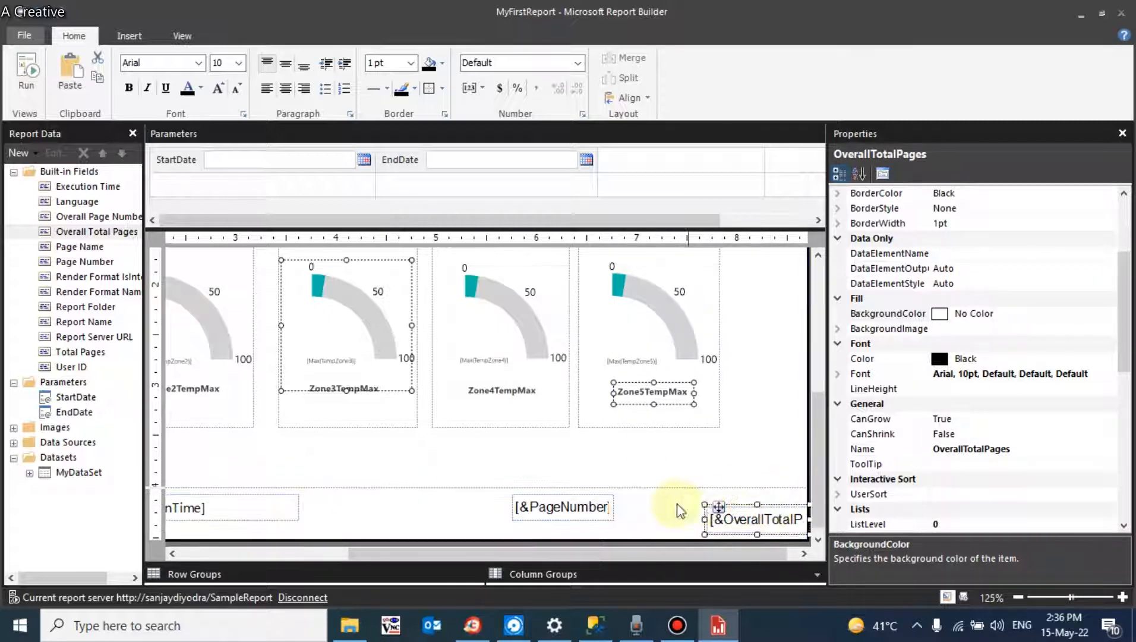
pyautogui.click(609, 506)
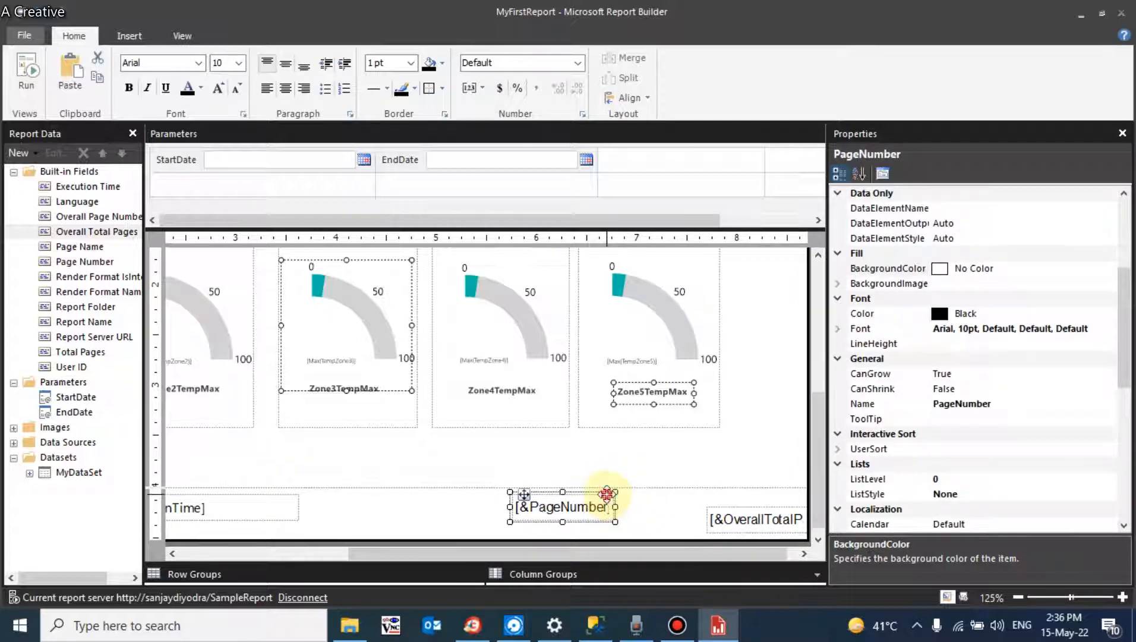
pyautogui.moveTo(606, 493); pyautogui.dragTo(674, 507)
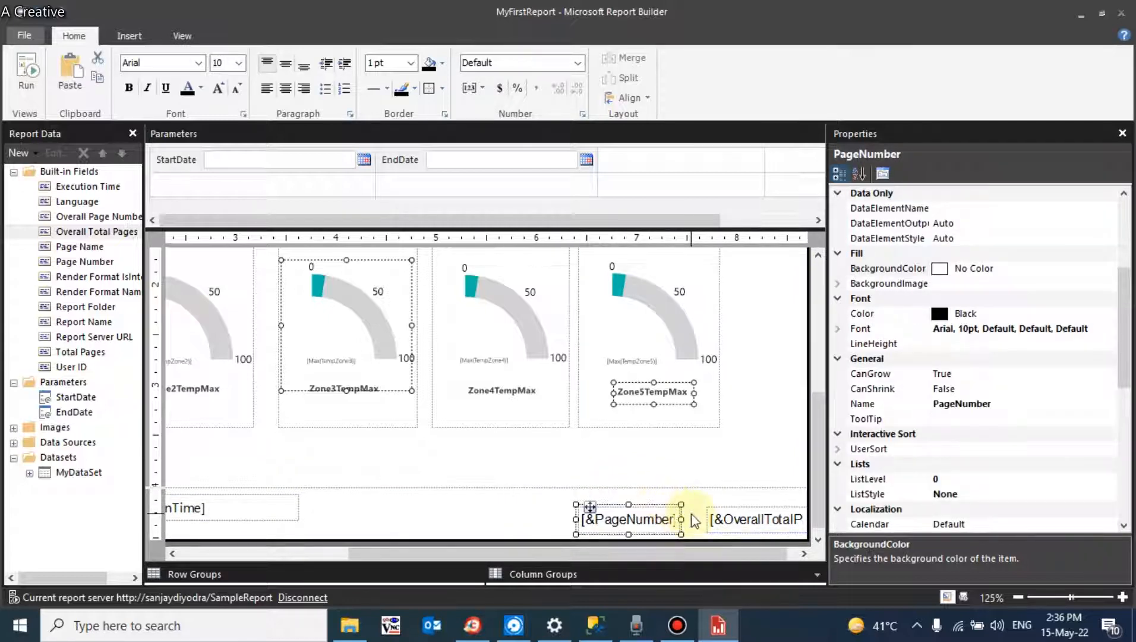
# Insert a text box containing "/" between the PageNumber and OverallTotalPages fields and narrow it to fit the gap.
pyautogui.rightClick(695, 520)
pyautogui.moveTo(757, 535)
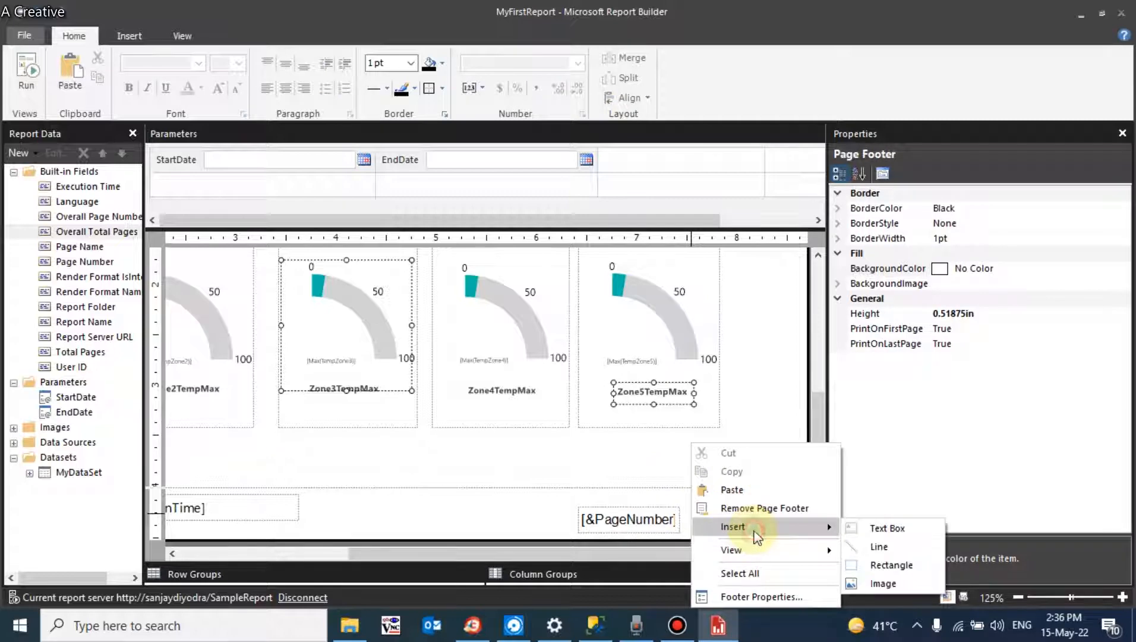
pyautogui.click(879, 529)
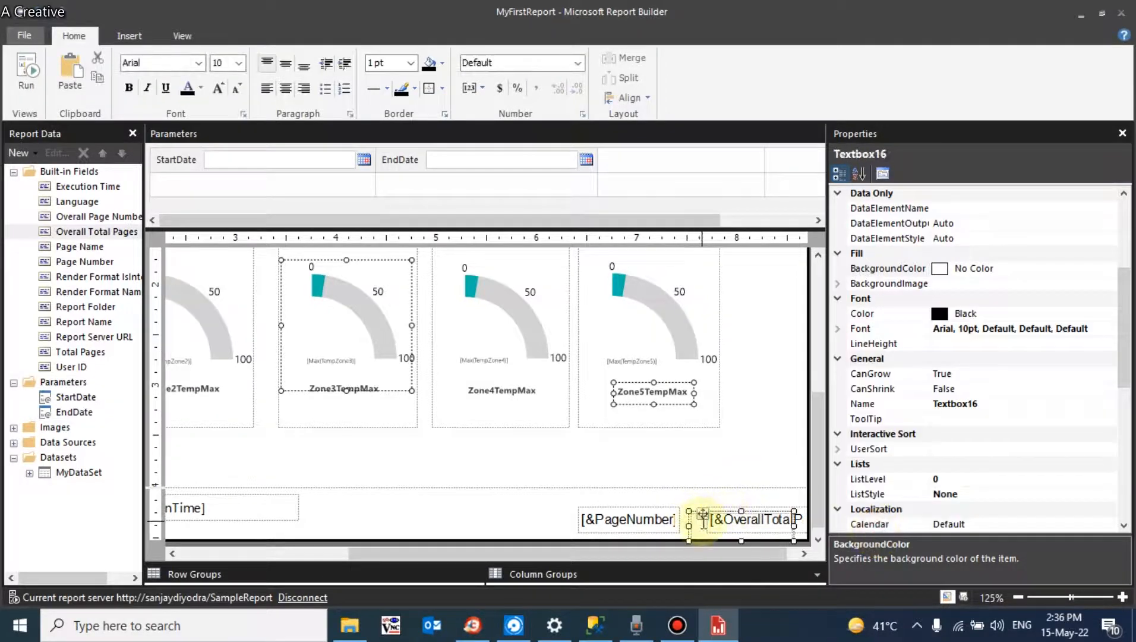
pyautogui.click(703, 520)
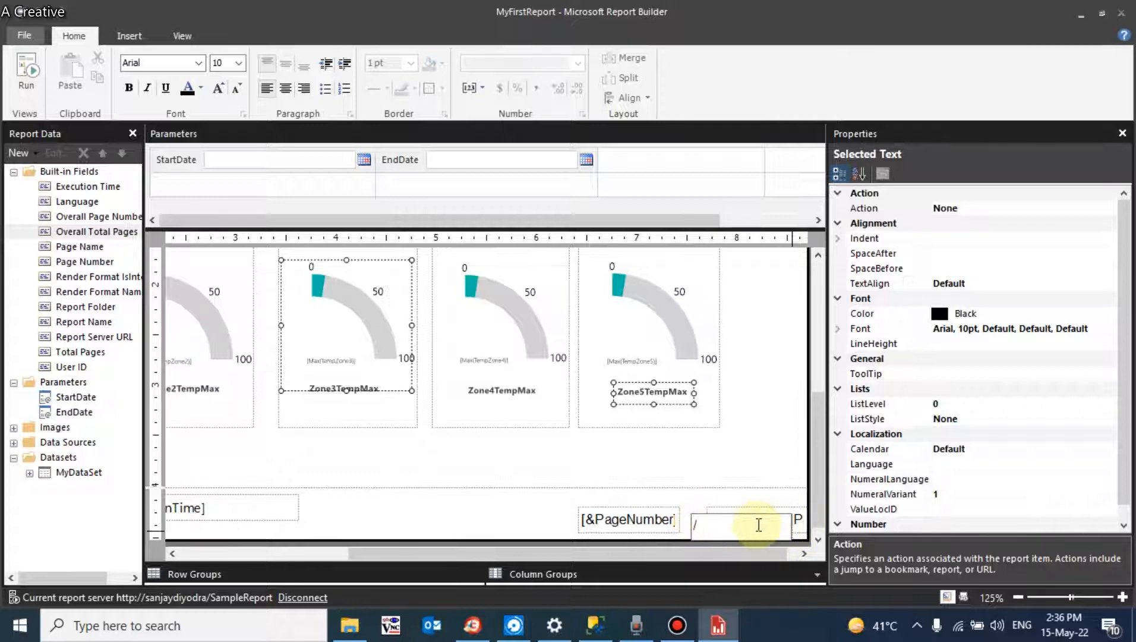
pyautogui.moveTo(731, 487); pyautogui.dragTo(724, 511)
pyautogui.moveTo(795, 520); pyautogui.dragTo(704, 526)
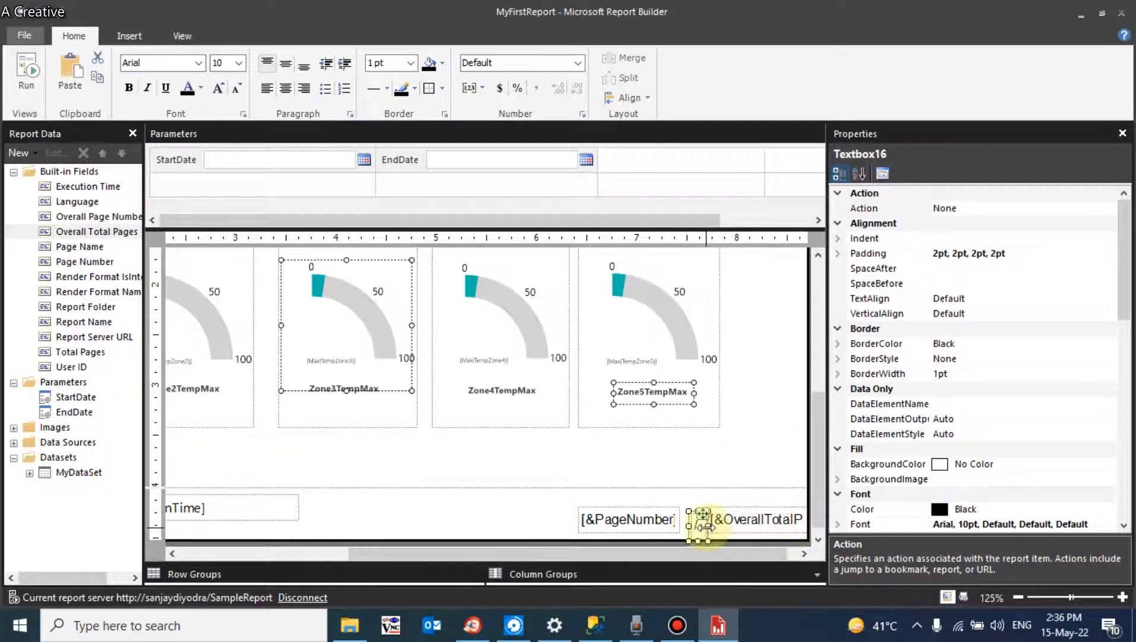
# Line up the "/" text box vertically with the PageNumber and OverallTotalPages fields in the page footer.
pyautogui.click(686, 507)
pyautogui.click(695, 516)
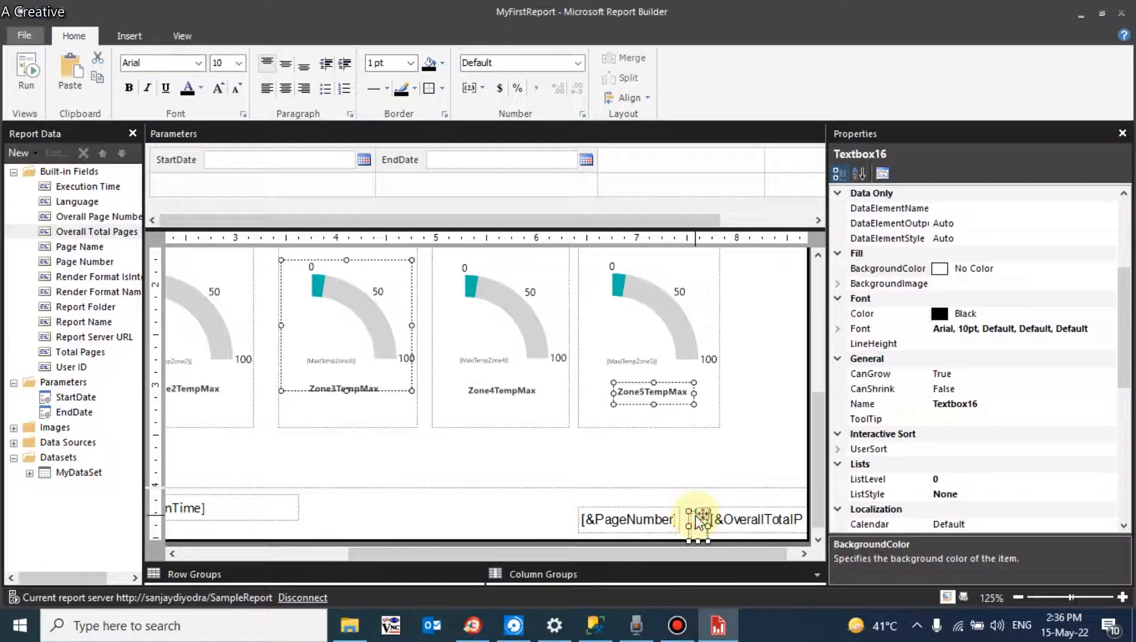
pyautogui.press('Up')
pyautogui.press('Up')
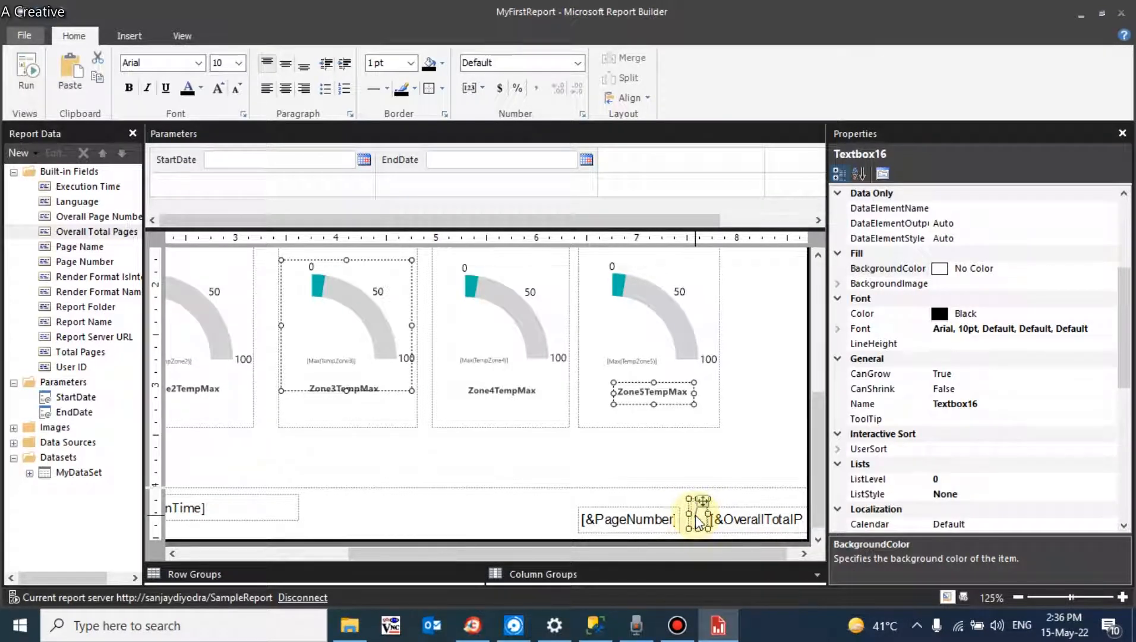
pyautogui.moveTo(704, 503); pyautogui.dragTo(702, 509)
pyautogui.scroll(5, 698, 507)
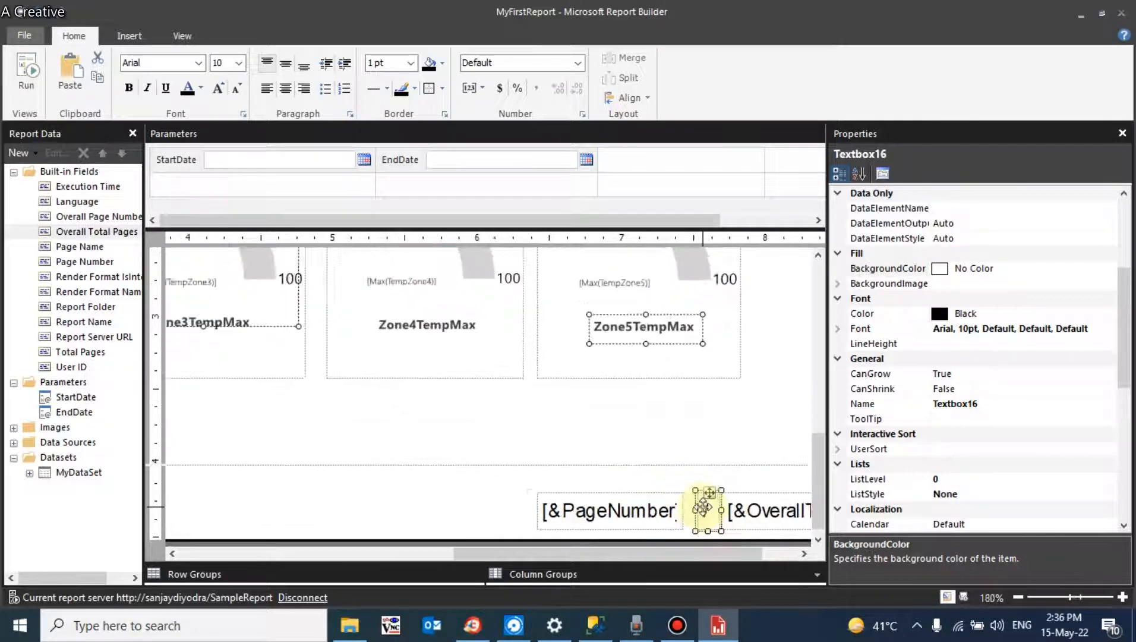
pyautogui.scroll(1, 717, 503)
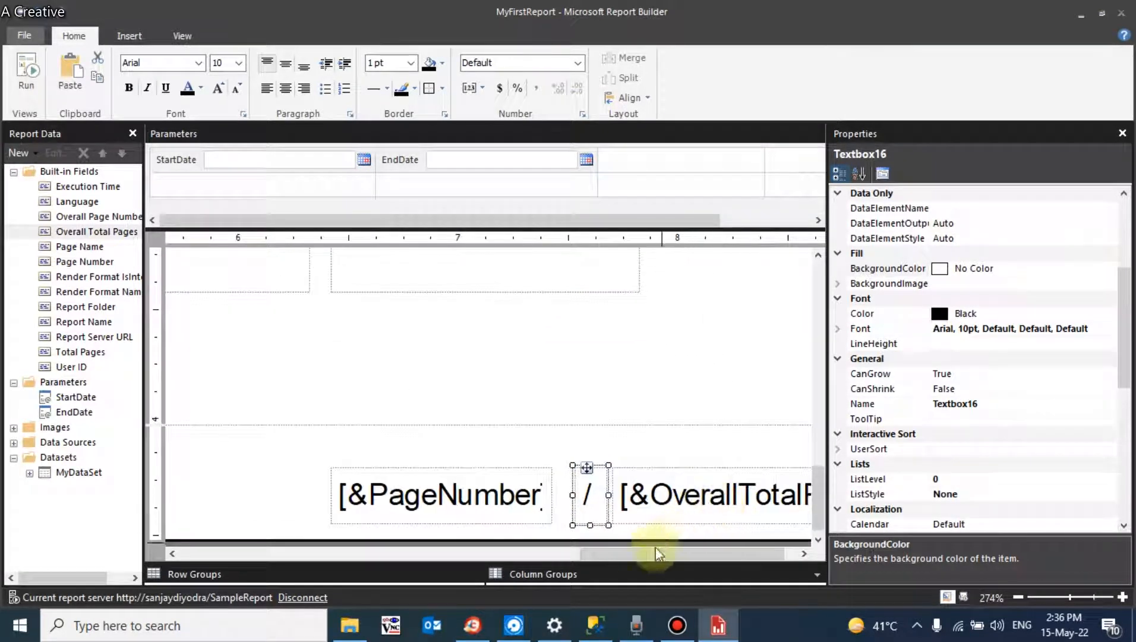
pyautogui.moveTo(646, 551); pyautogui.dragTo(664, 555)
pyautogui.click(640, 460)
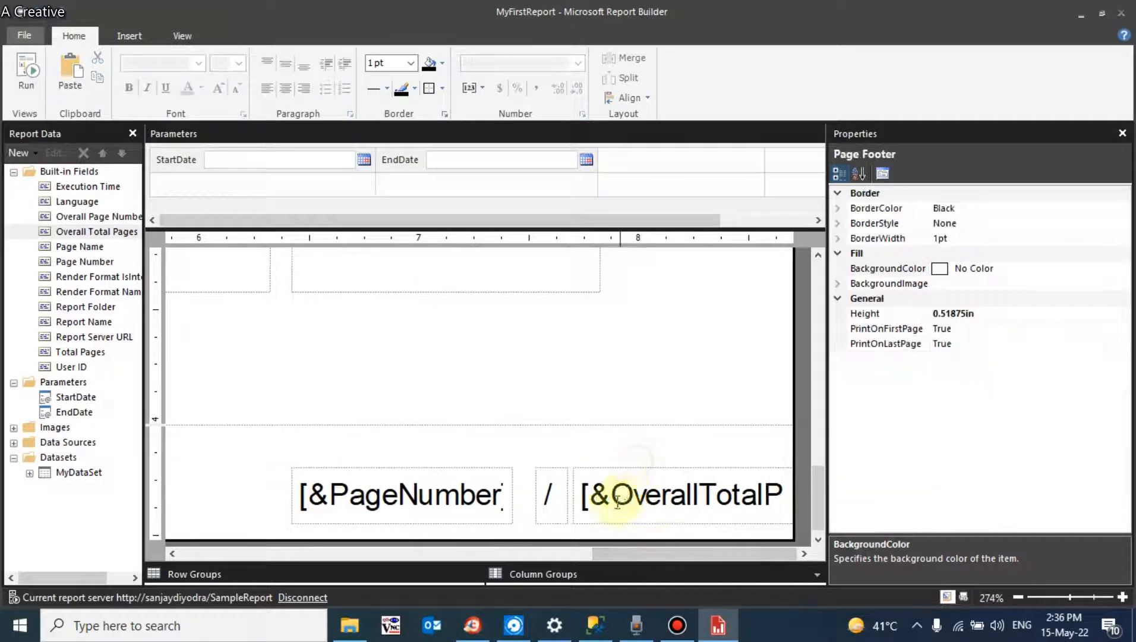
# Right-align the PageNumber field's text in the page footer and move the field up against the "/" text box.
pyautogui.click(601, 482)
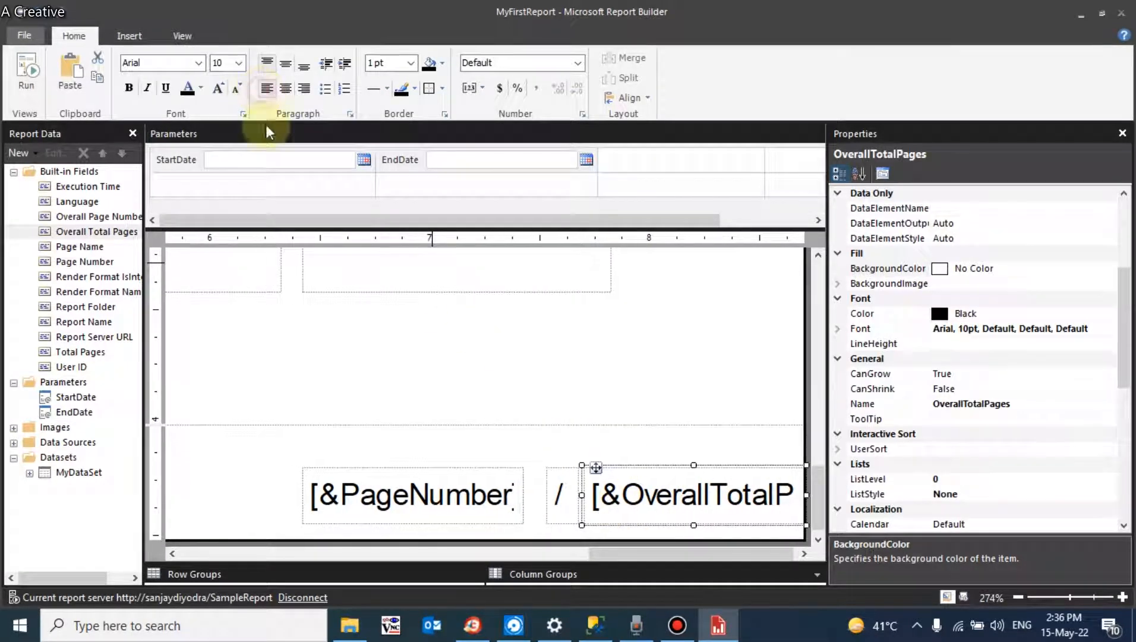
pyautogui.click(406, 502)
pyautogui.click(304, 88)
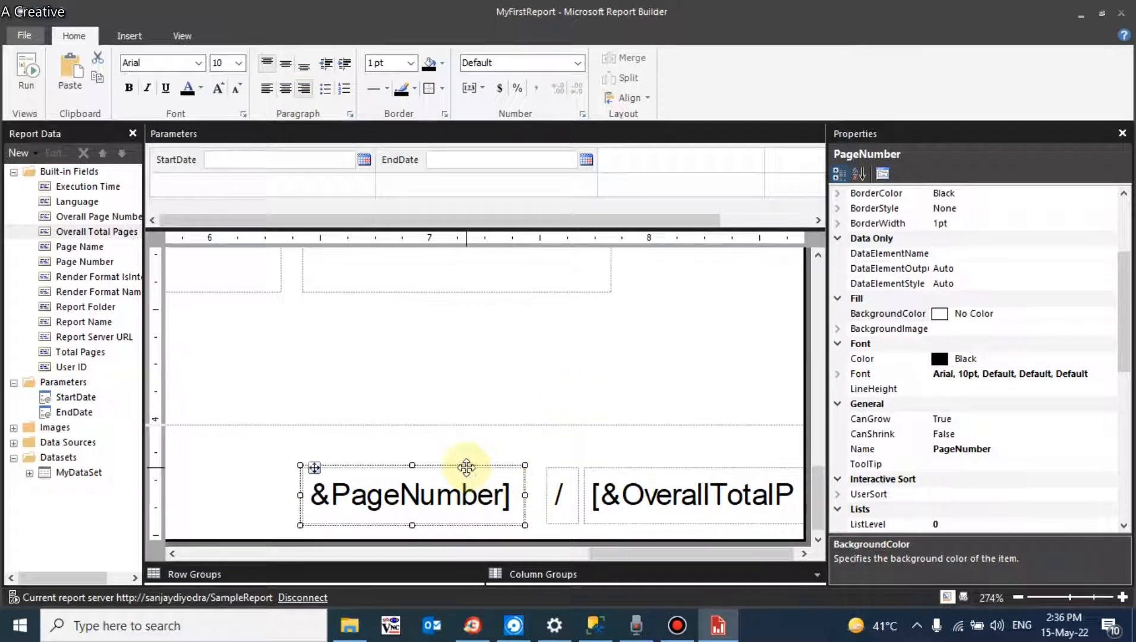
pyautogui.moveTo(466, 469); pyautogui.dragTo(488, 469)
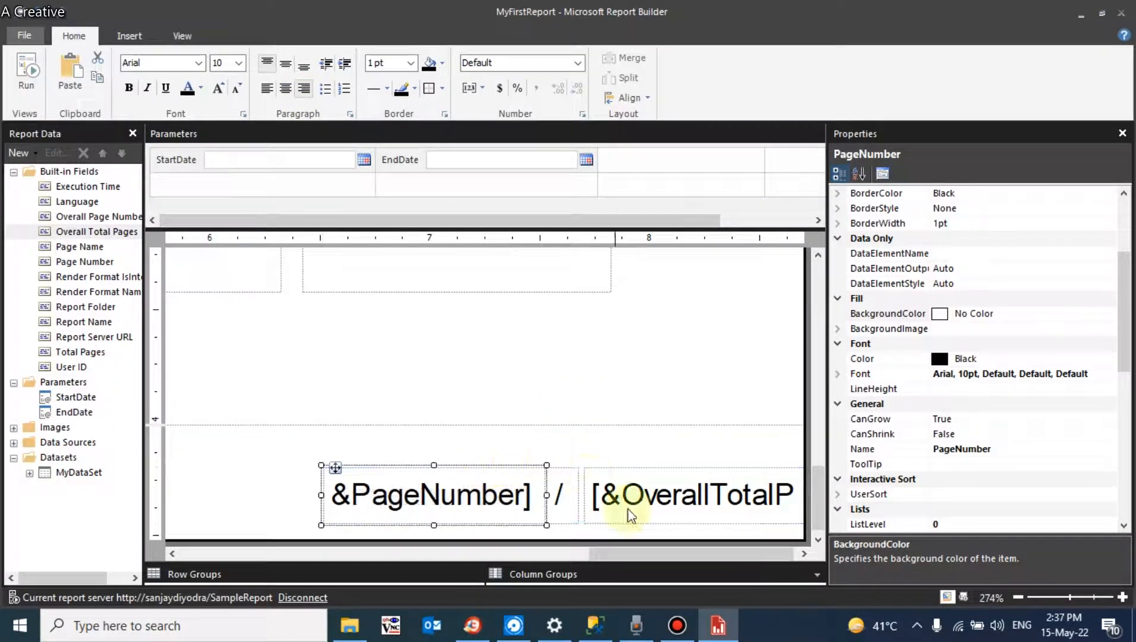
# Run the report with StartDate 01-May-22 and EndDate 15-May-22, and check the printed time and page numbering in the footer.
pyautogui.moveTo(616, 562); pyautogui.dragTo(241, 529)
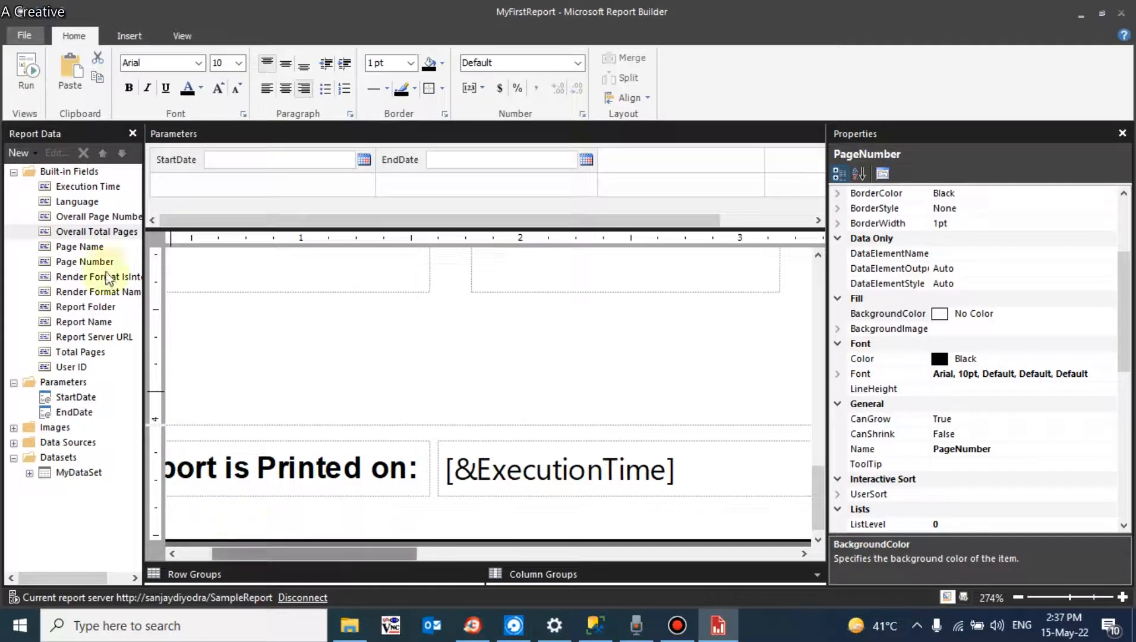
pyautogui.click(26, 72)
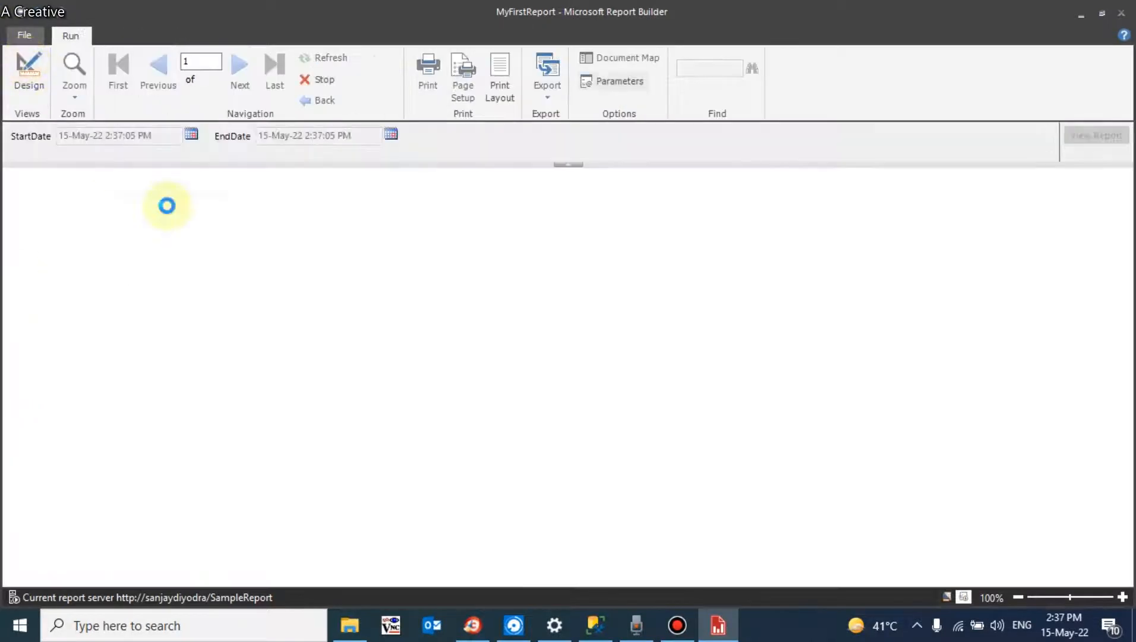
pyautogui.click(191, 134)
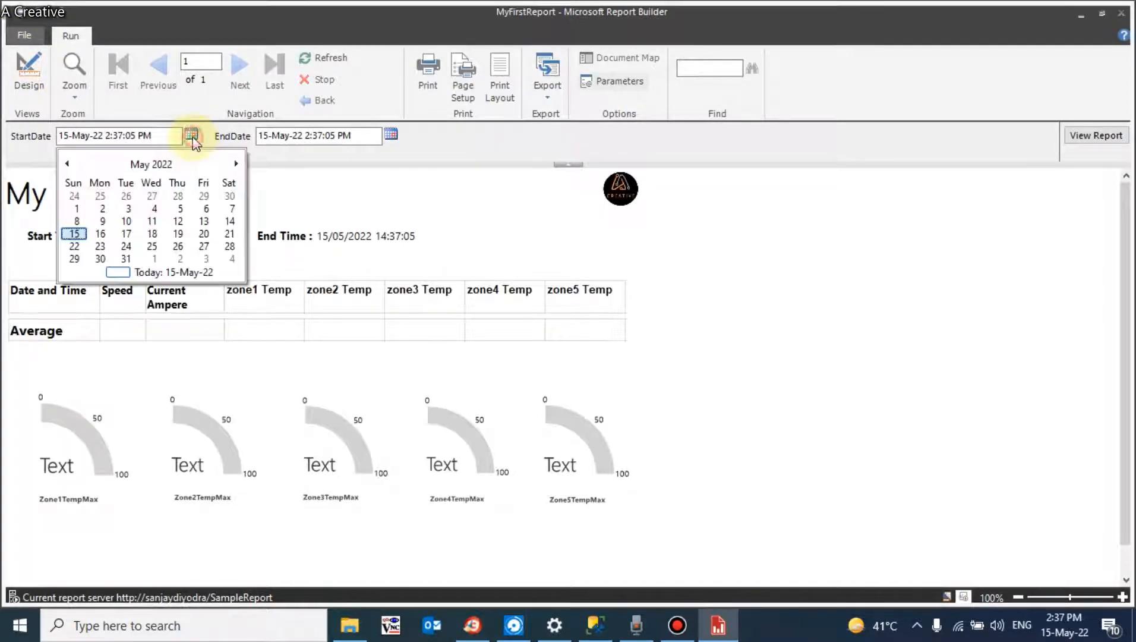
pyautogui.click(76, 209)
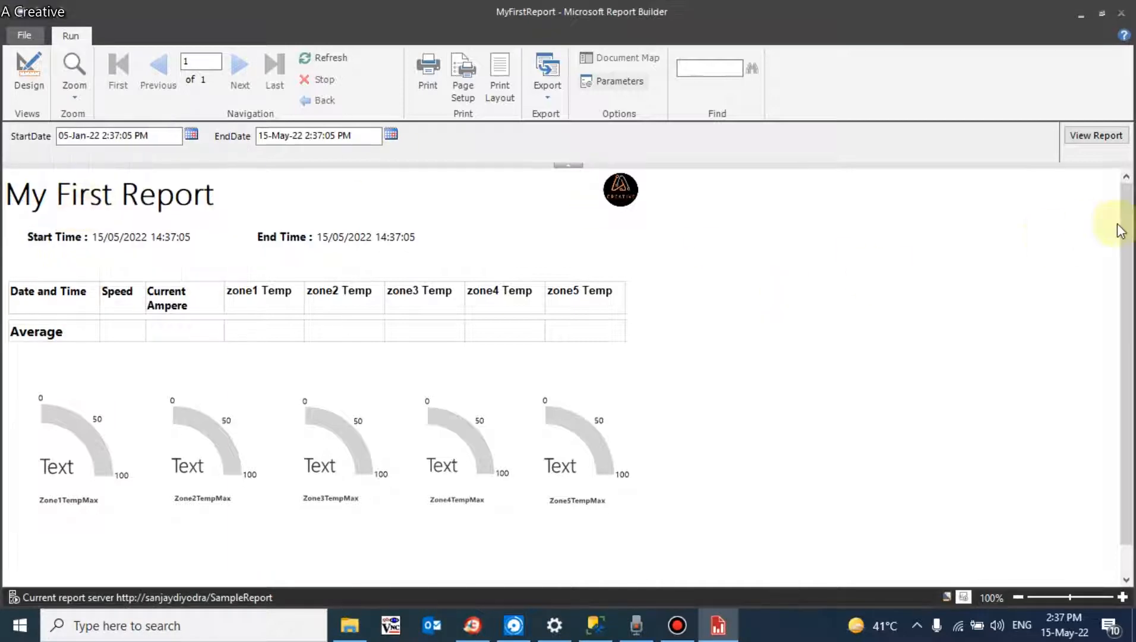
pyautogui.click(1108, 138)
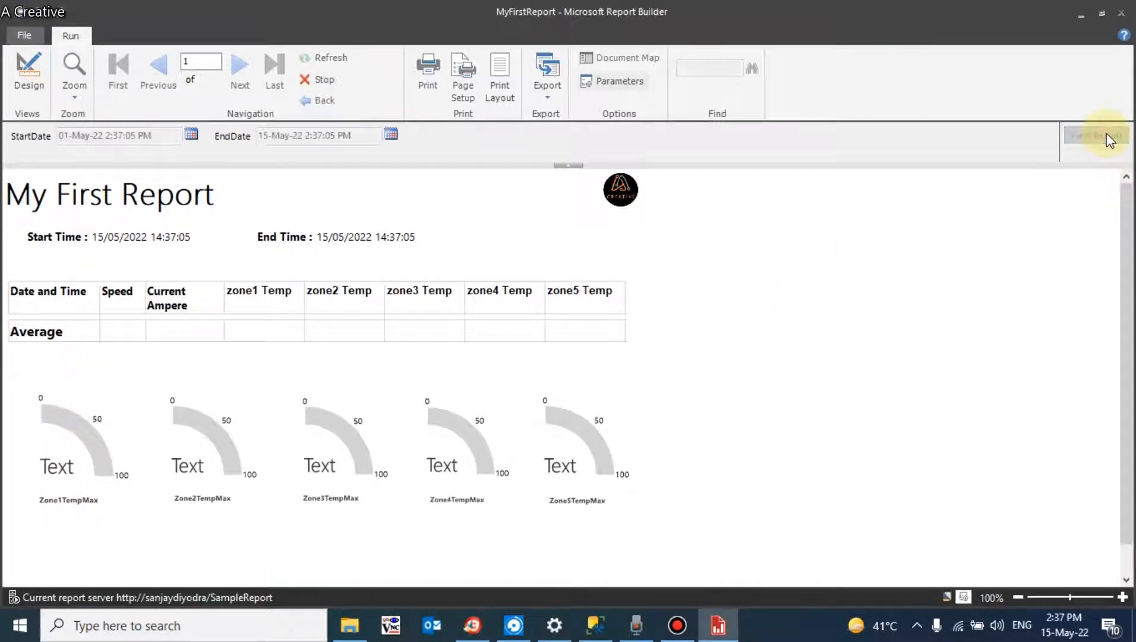
pyautogui.moveTo(1126, 208); pyautogui.dragTo(1102, 408)
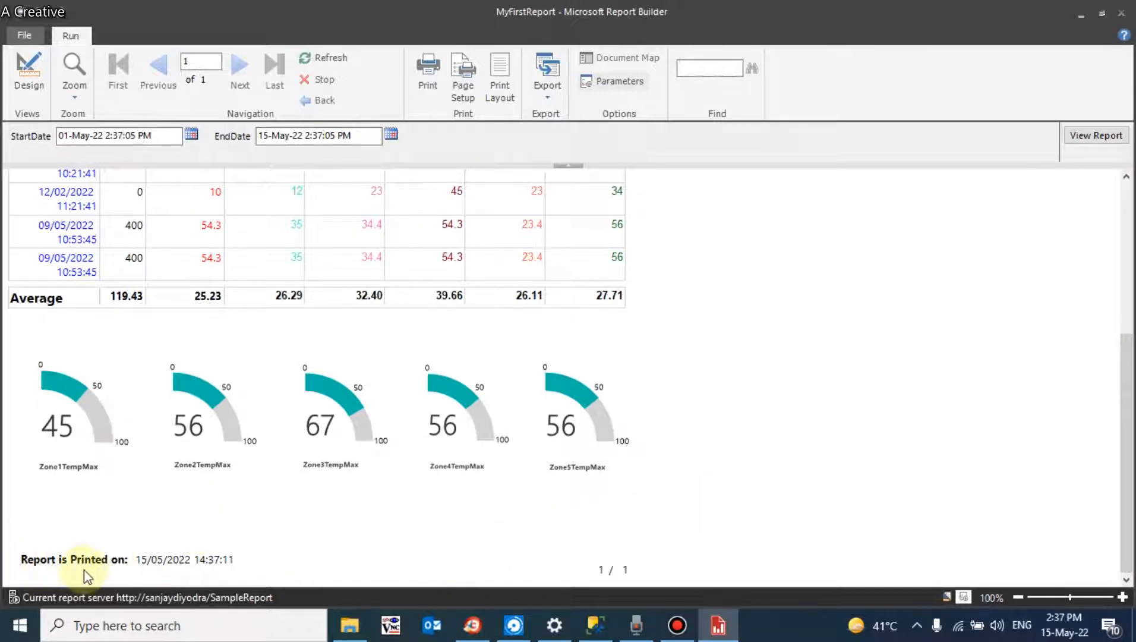
pyautogui.click(239, 561)
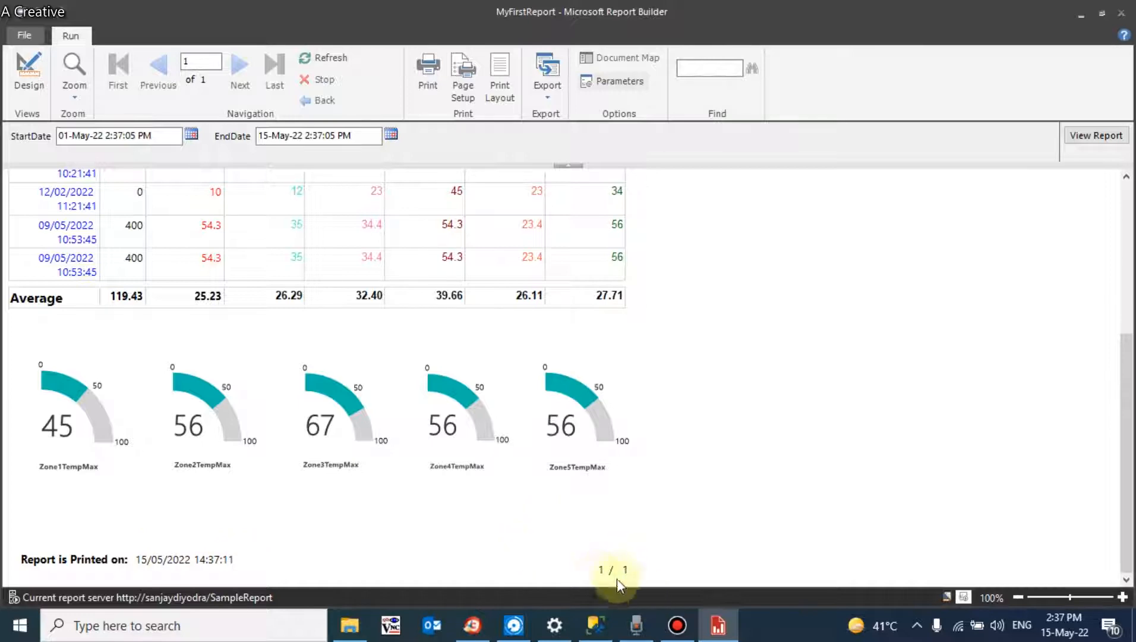
pyautogui.click(596, 573)
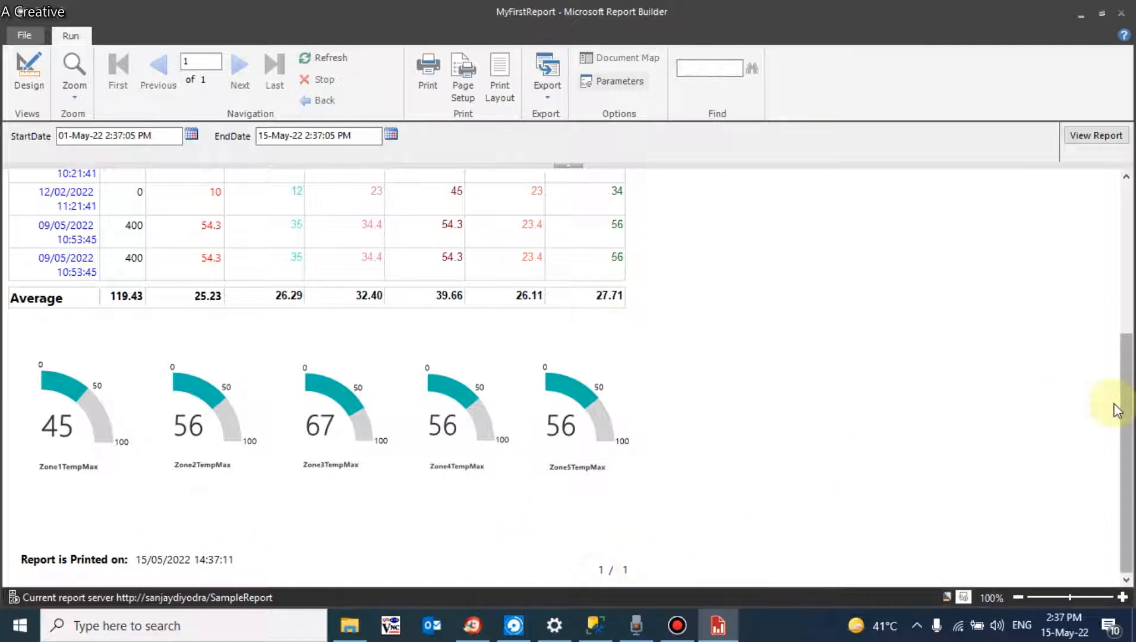
pyautogui.moveTo(1129, 408); pyautogui.dragTo(1102, 246)
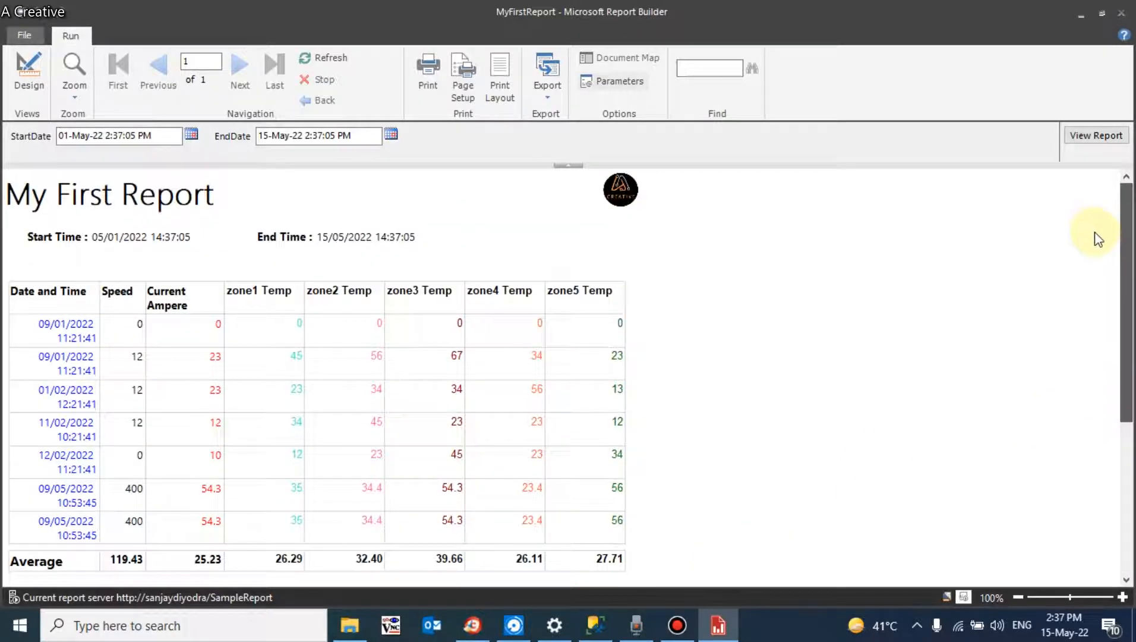
# Return to the report design at 100% zoom and shift the start and end time boxes left in the page header.
pyautogui.click(34, 84)
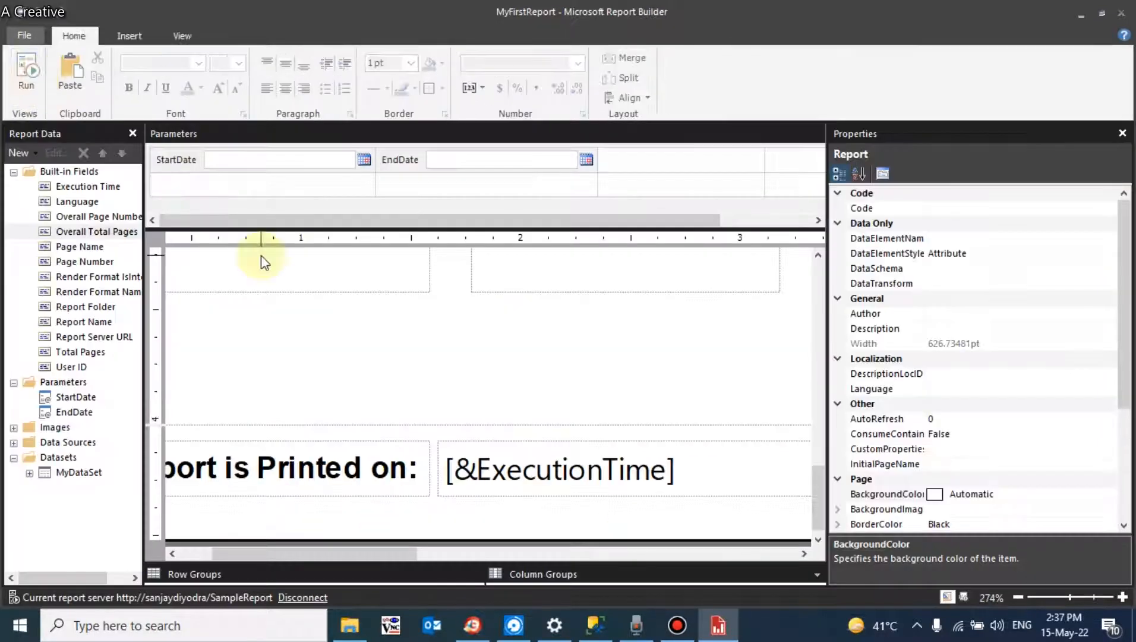
pyautogui.moveTo(819, 482); pyautogui.dragTo(819, 255)
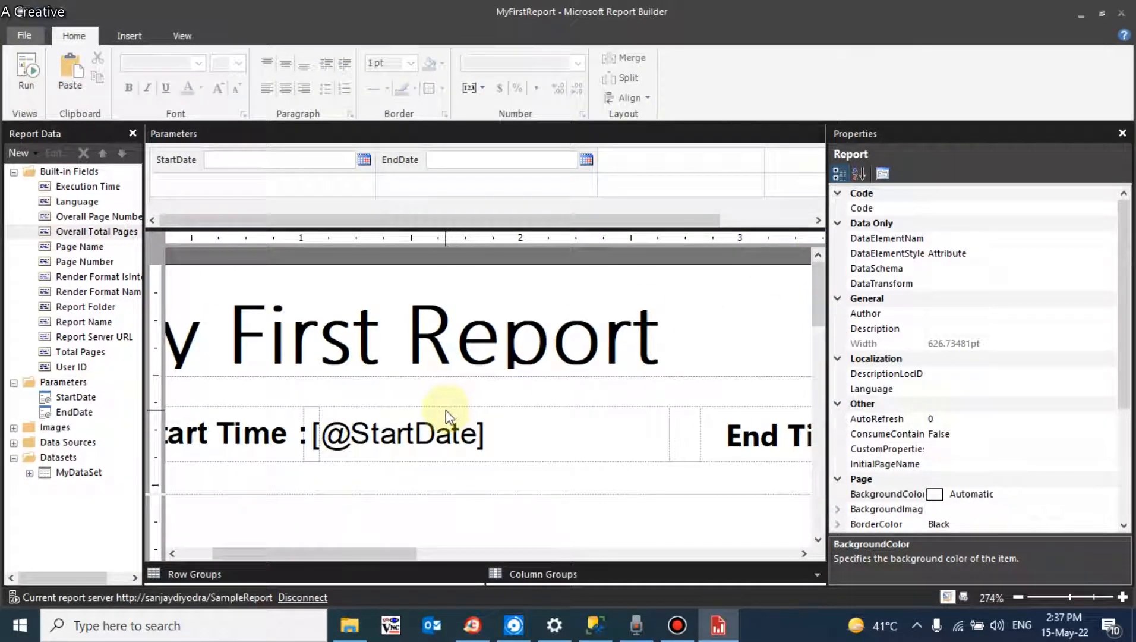
pyautogui.click(1018, 597)
pyautogui.click(1017, 597)
pyautogui.click(1017, 596)
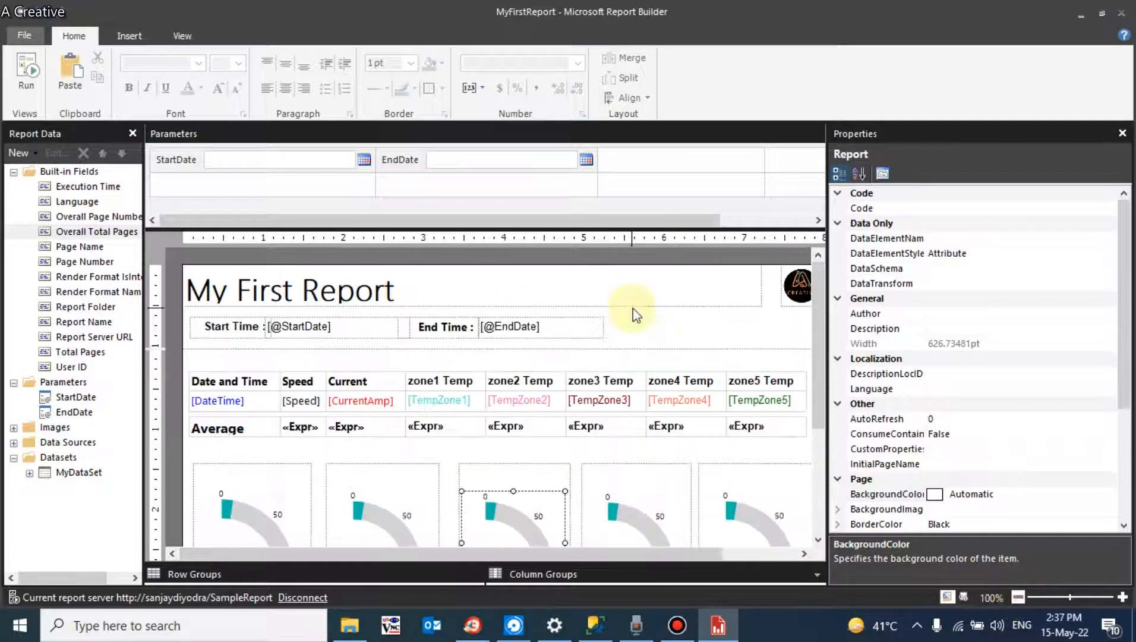
pyautogui.moveTo(633, 321); pyautogui.dragTo(174, 362)
pyautogui.press('Left')
pyautogui.press('Left')
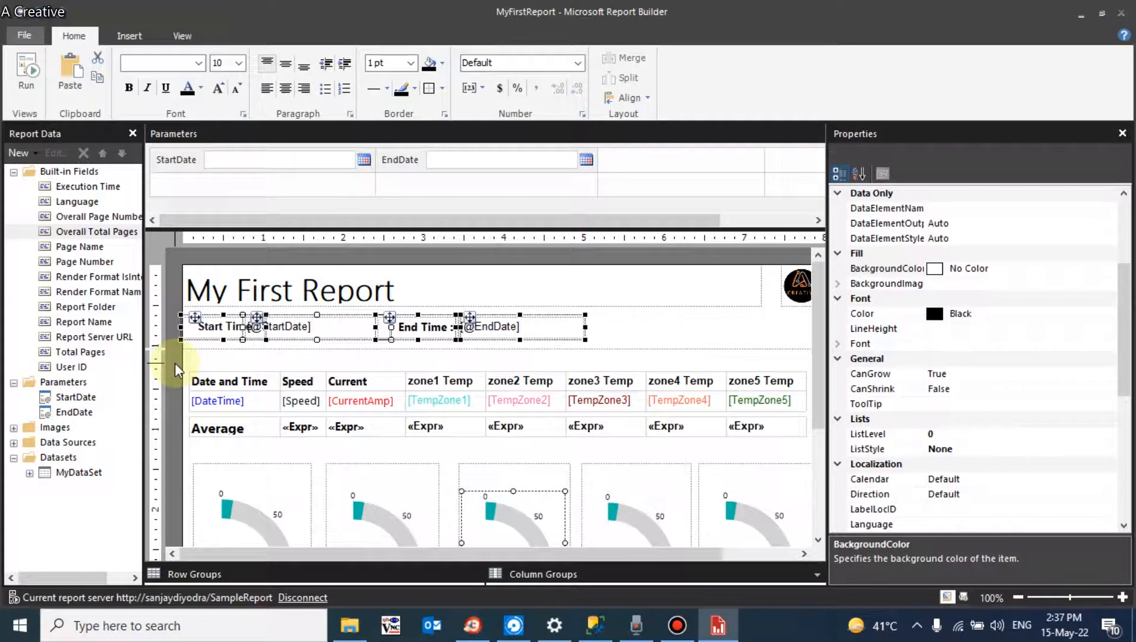
pyautogui.press('Right')
pyautogui.press('Right')
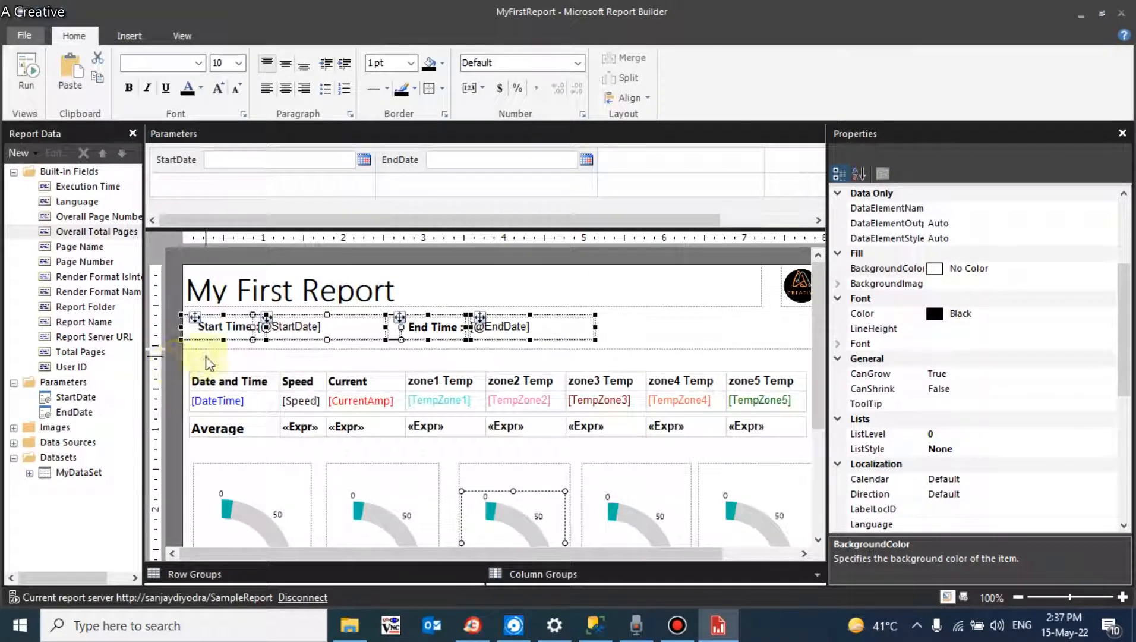
pyautogui.moveTo(181, 327); pyautogui.dragTo(183, 328)
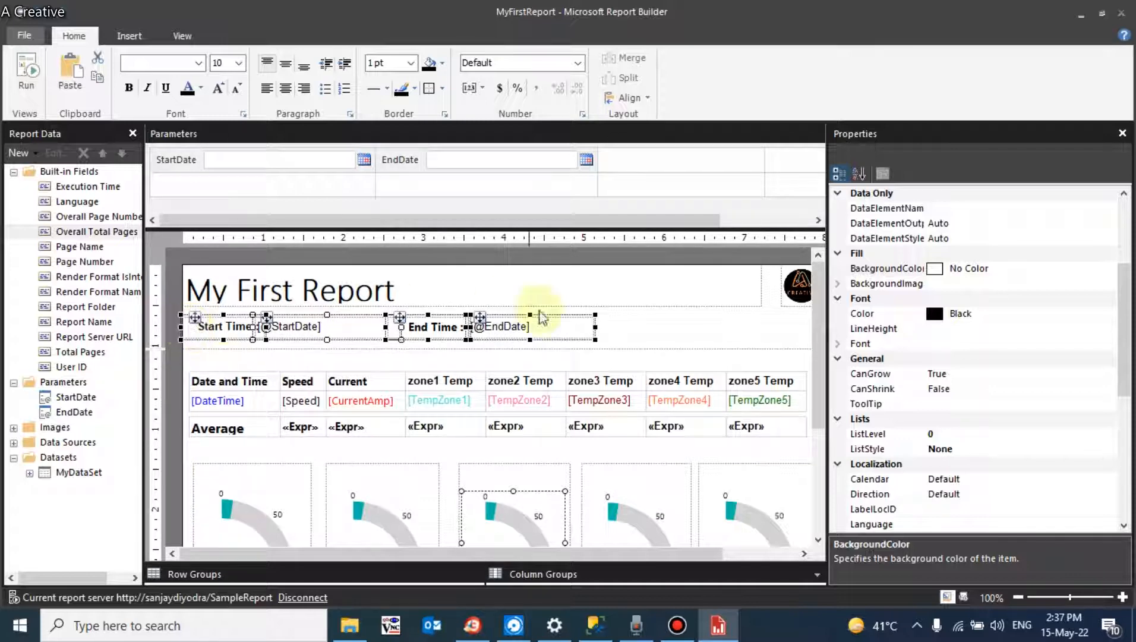
# Narrow the "Start Time :" text box from its left side to trim the empty space before the label.
pyautogui.click(621, 327)
pyautogui.click(200, 331)
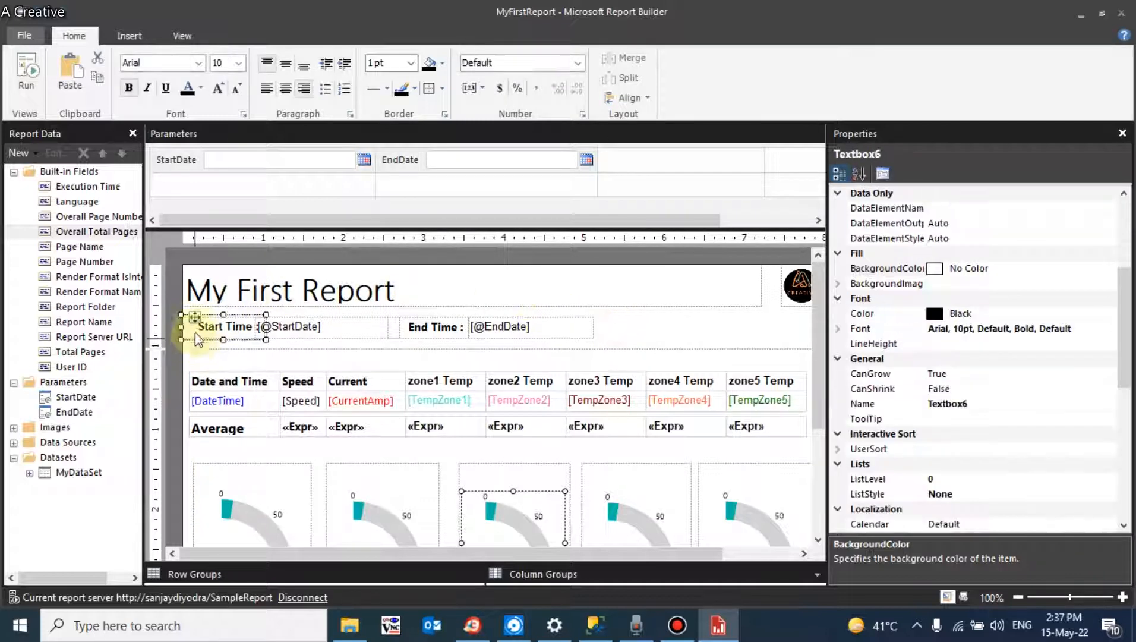
pyautogui.moveTo(181, 326); pyautogui.dragTo(193, 326)
pyautogui.click(170, 306)
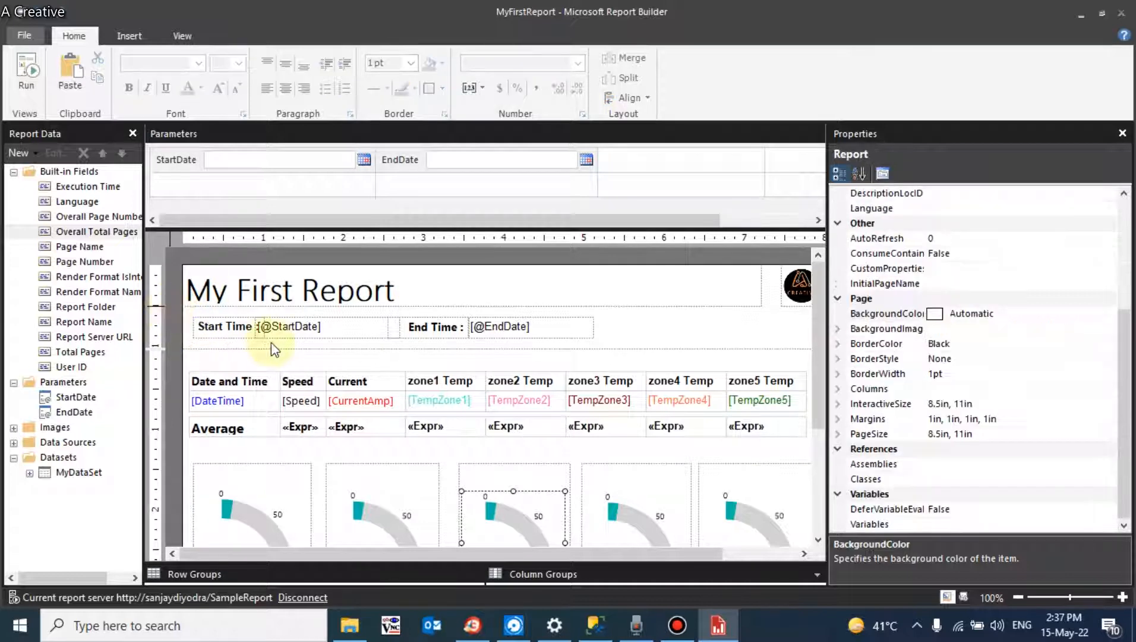
# Shift the whole row of start and end time boxes left until it meets the page header's left edge.
pyautogui.moveTo(635, 313); pyautogui.dragTo(173, 345)
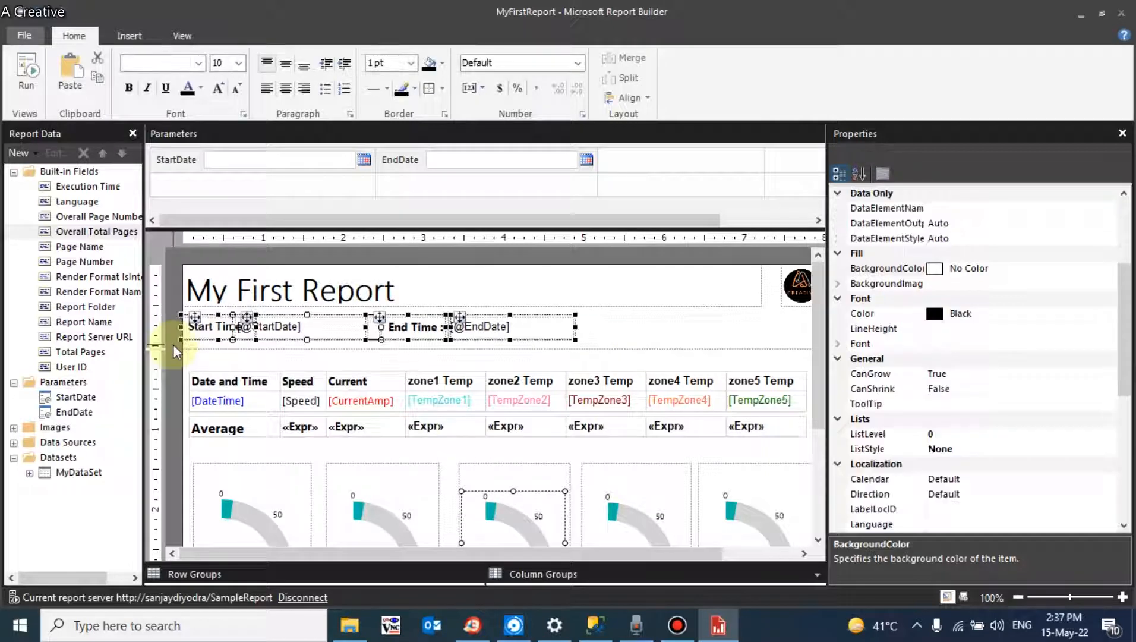
pyautogui.press('Right')
pyautogui.press('Right')
pyautogui.press('Right')
pyautogui.press('Right')
pyautogui.press('Right')
pyautogui.press('Right')
pyautogui.press('Left')
pyautogui.press('Left')
pyautogui.press('Left')
pyautogui.press('Left')
pyautogui.press('Left')
pyautogui.press('Left')
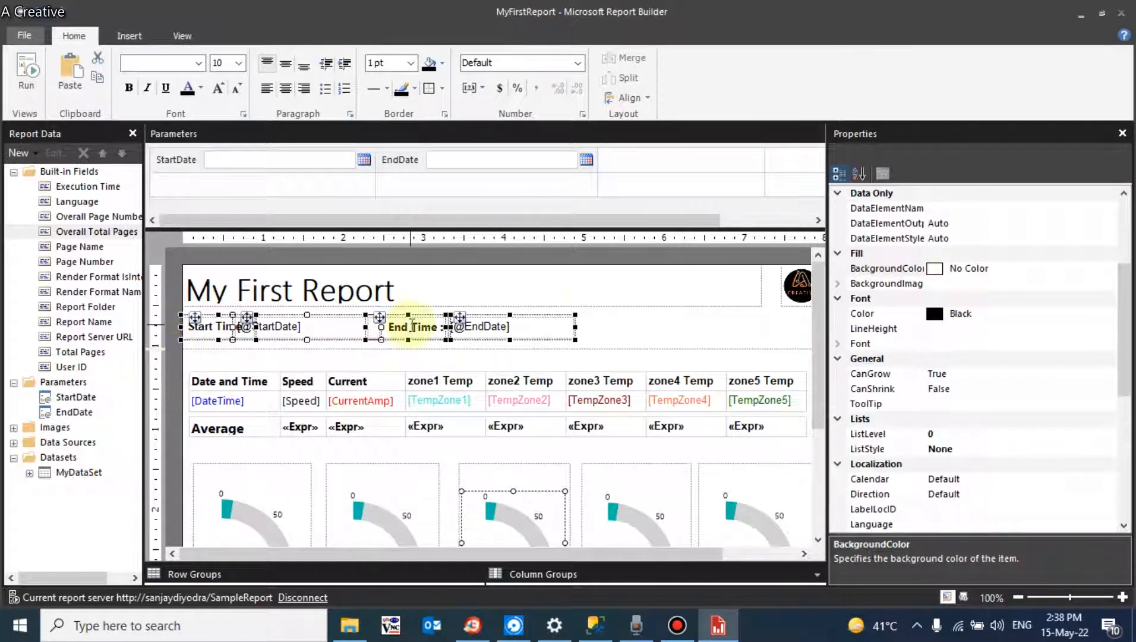
pyautogui.click(635, 320)
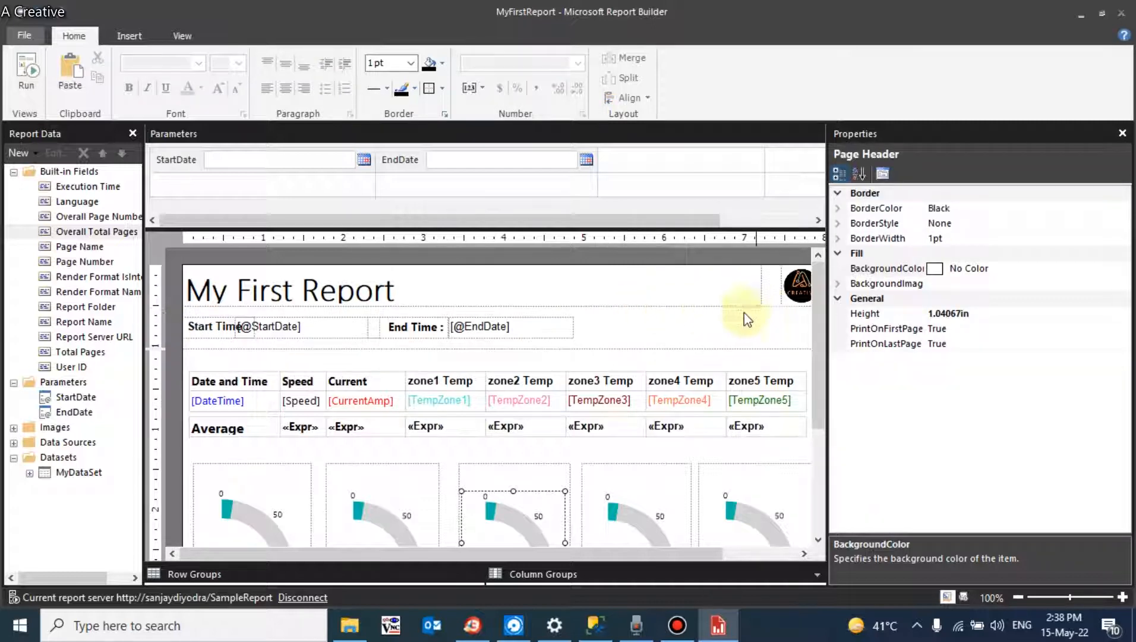
# Center the "My First Report" title text and stretch its text box to the report's right edge.
pyautogui.click(645, 300)
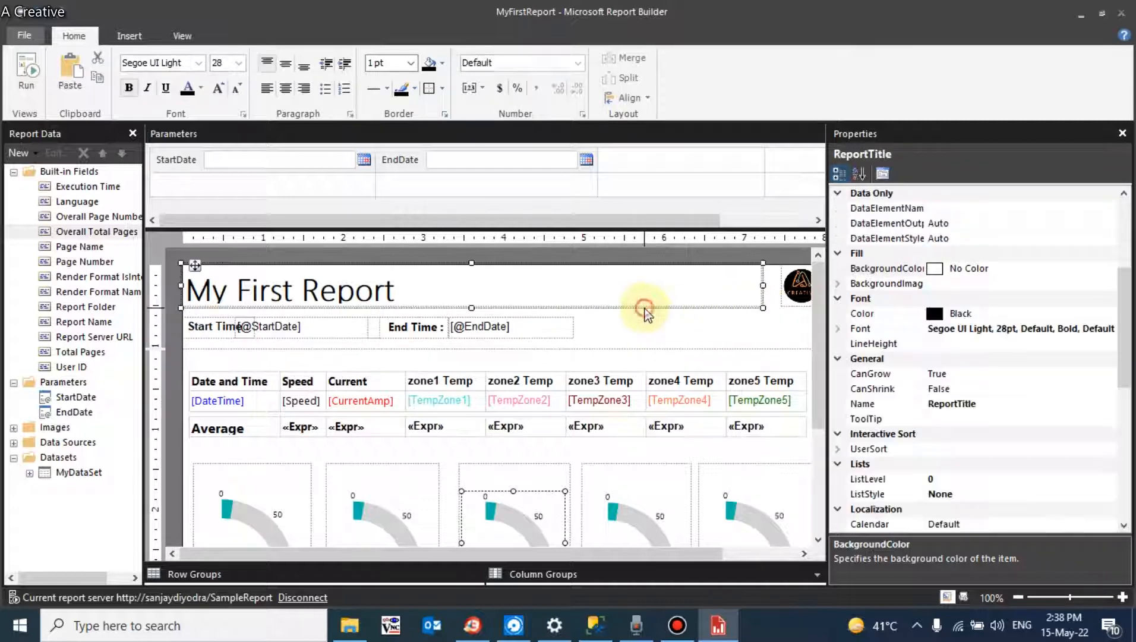
pyautogui.click(285, 93)
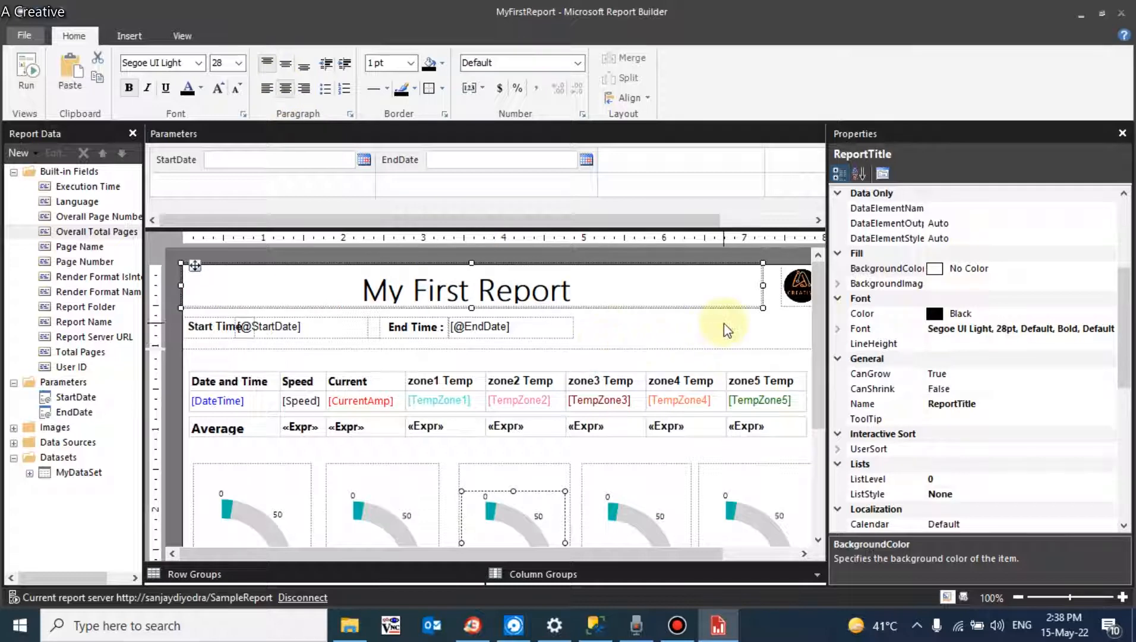
pyautogui.moveTo(828, 309); pyautogui.dragTo(921, 297)
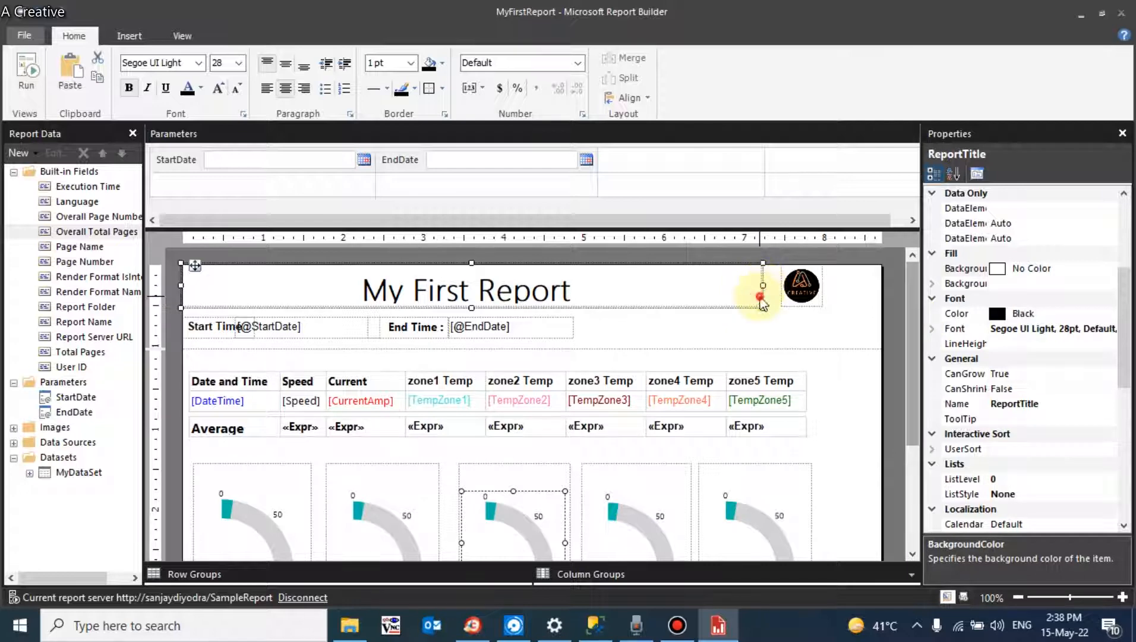
pyautogui.moveTo(764, 285); pyautogui.dragTo(879, 279)
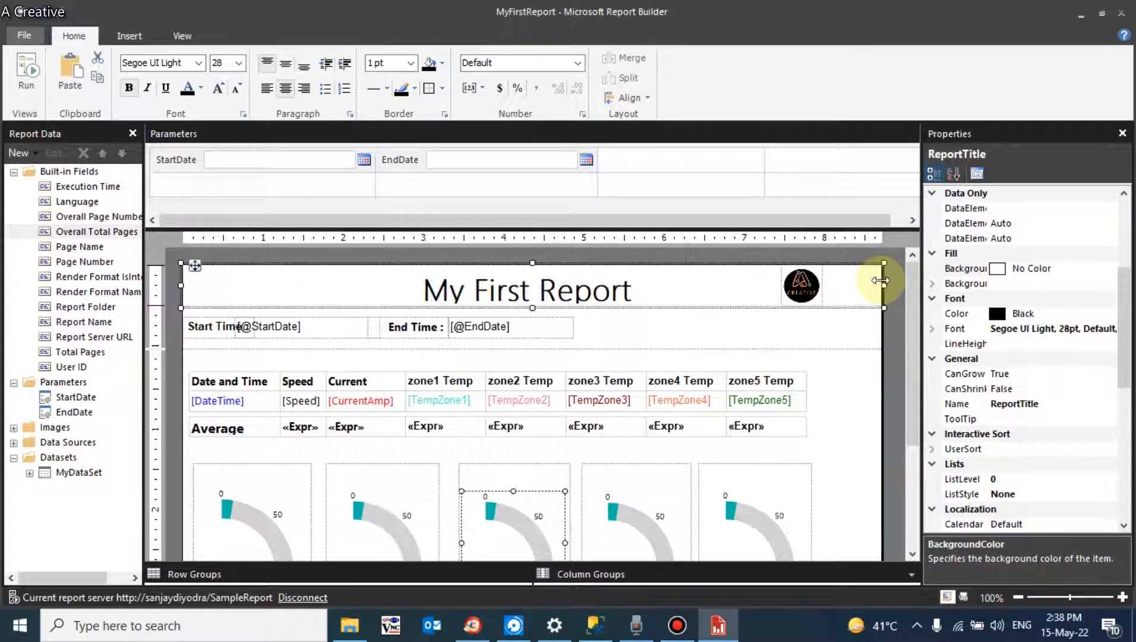
# Reposition the logo in the page header so its right edge lines up with the Zone5TempMax gauge below.
pyautogui.click(713, 325)
pyautogui.click(799, 291)
pyautogui.moveTo(803, 284); pyautogui.dragTo(841, 285)
pyautogui.click(811, 319)
pyautogui.click(852, 297)
pyautogui.scroll(-1, 915, 315)
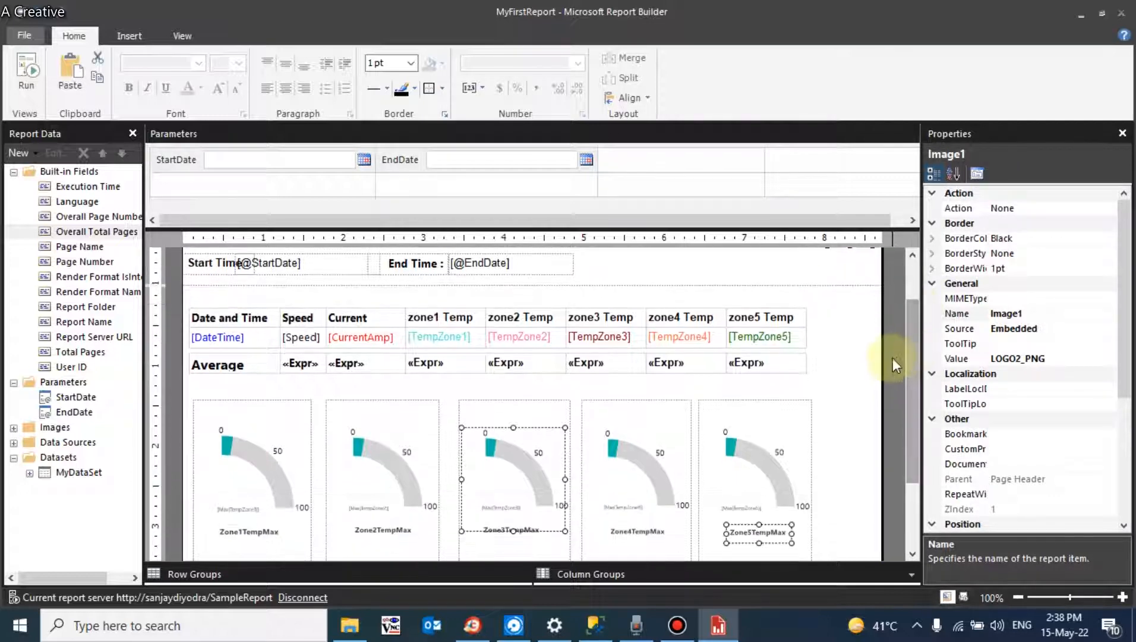
pyautogui.click(871, 366)
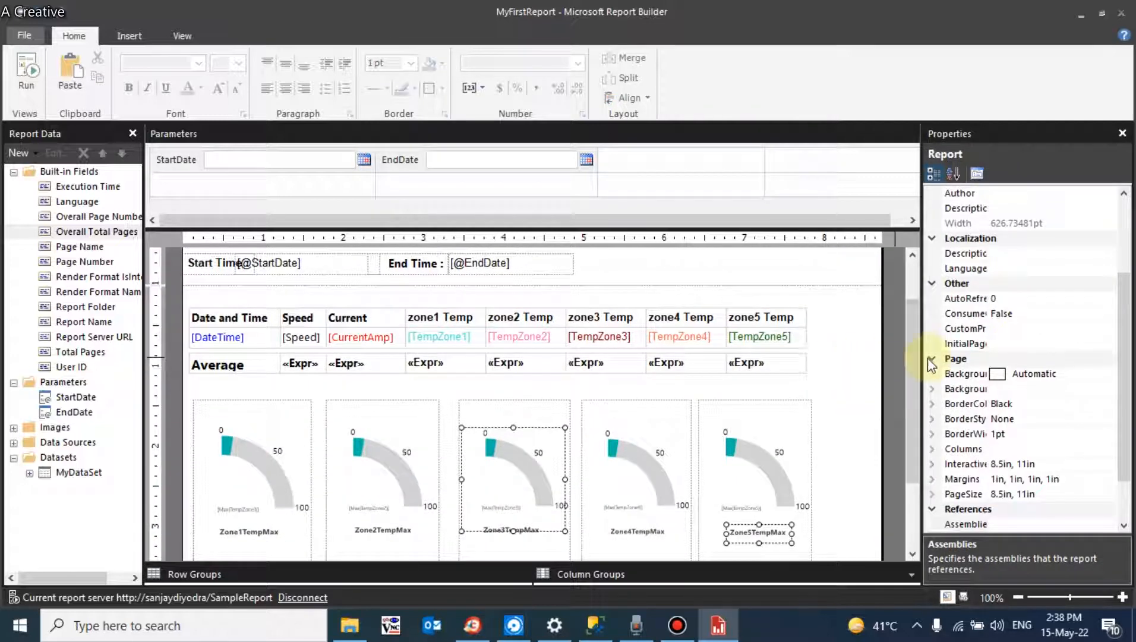
pyautogui.moveTo(913, 356); pyautogui.dragTo(787, 275)
pyautogui.click(851, 291)
pyautogui.click(878, 398)
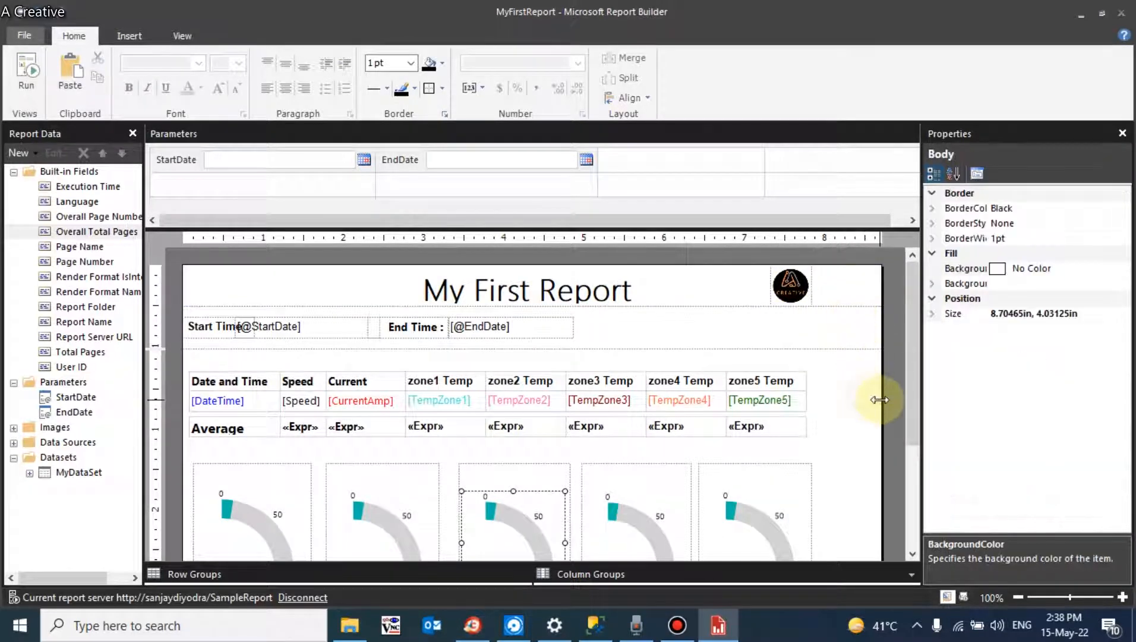
pyautogui.moveTo(911, 395); pyautogui.dragTo(900, 464)
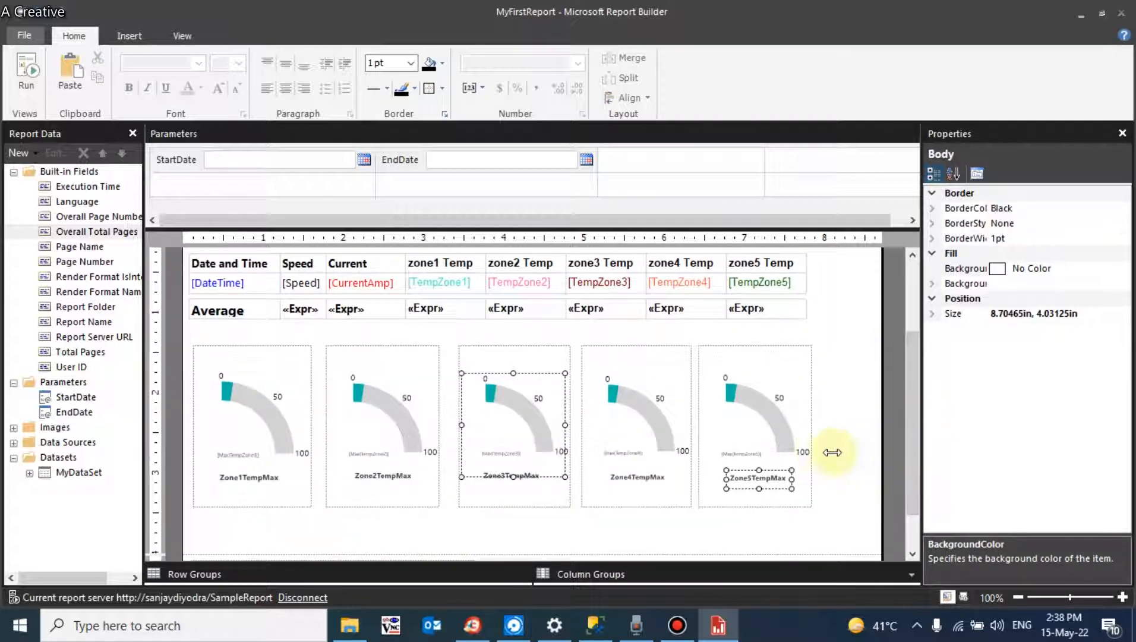
pyautogui.moveTo(912, 406); pyautogui.dragTo(891, 269)
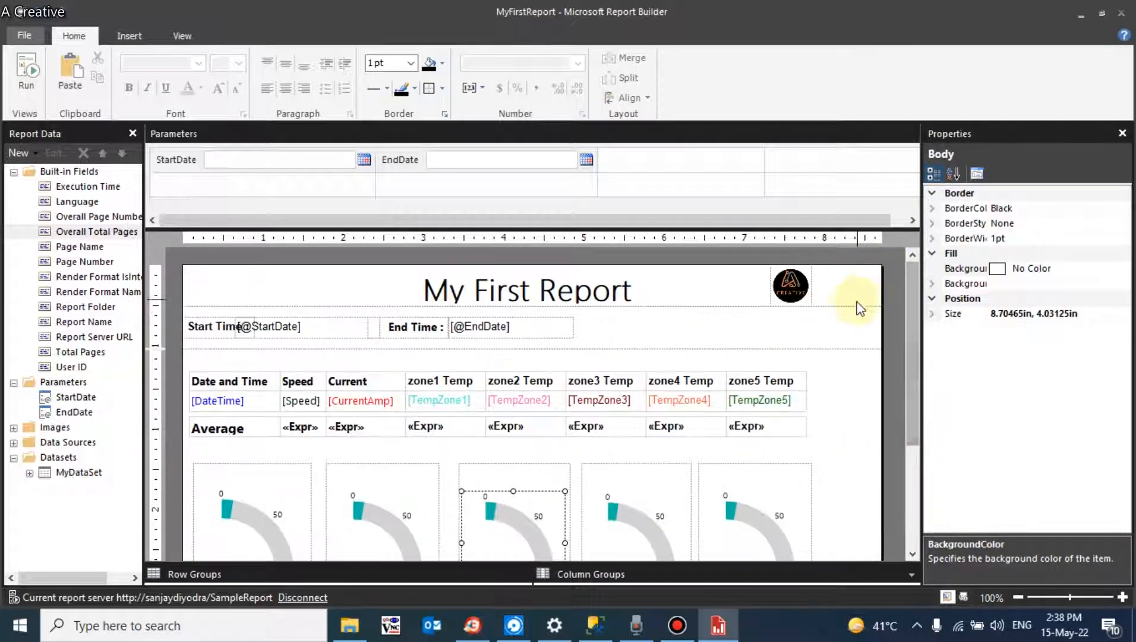
# Narrow the "My First Report" title box so it ends at the logo's right edge.
pyautogui.click(846, 313)
pyautogui.click(871, 296)
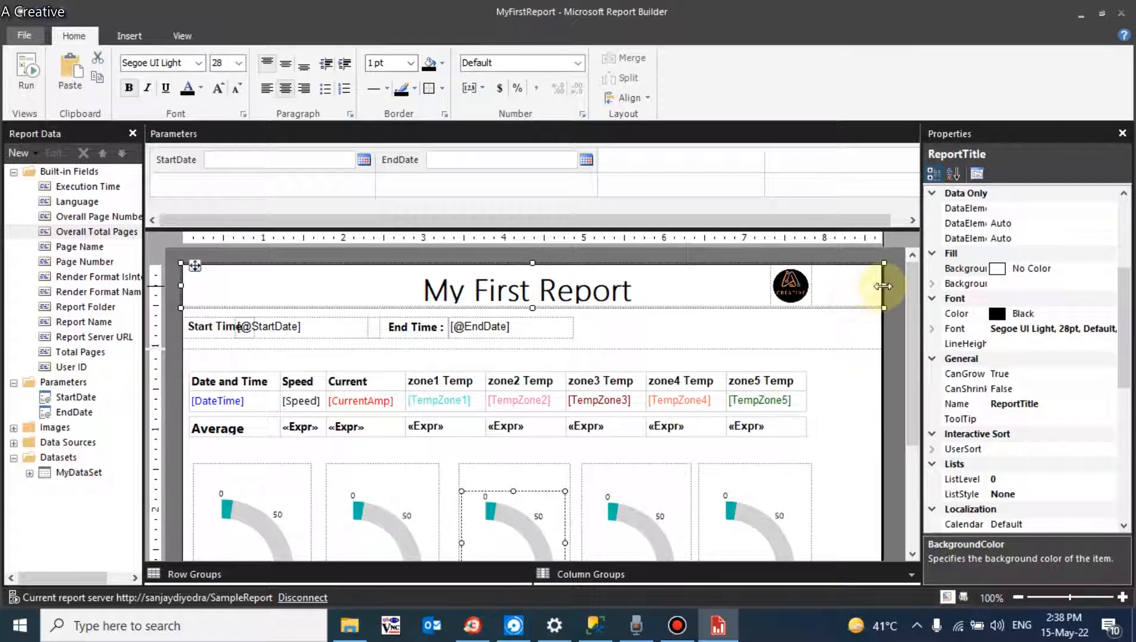
pyautogui.moveTo(883, 286); pyautogui.dragTo(813, 285)
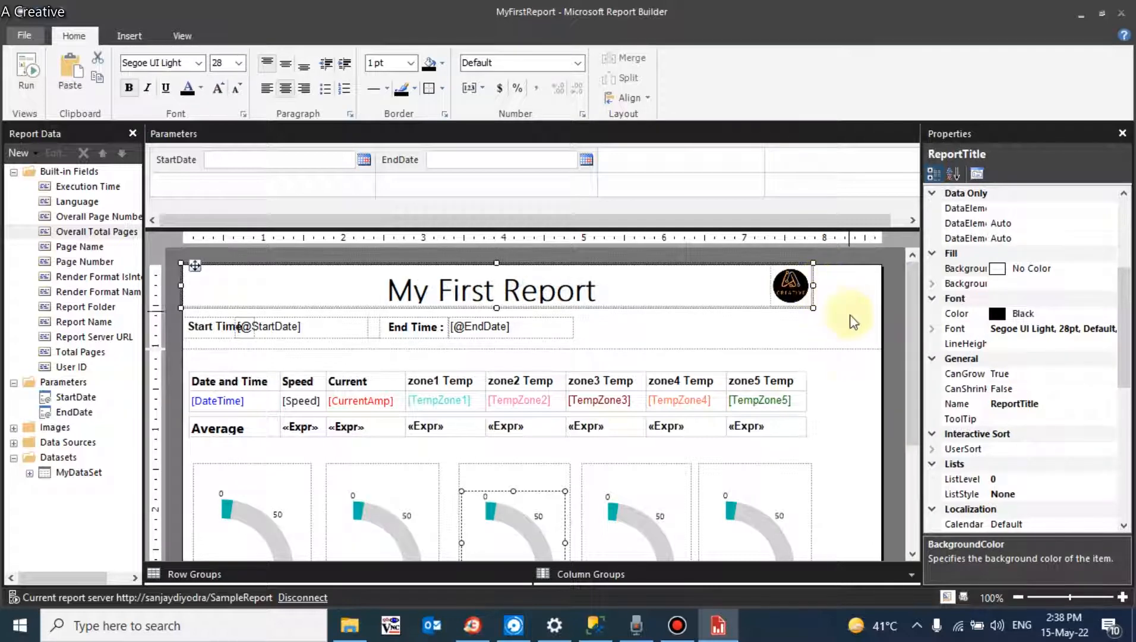
# Try to narrow the report design area towards the logo's right edge.
pyautogui.click(854, 388)
pyautogui.moveTo(882, 392); pyautogui.dragTo(823, 394)
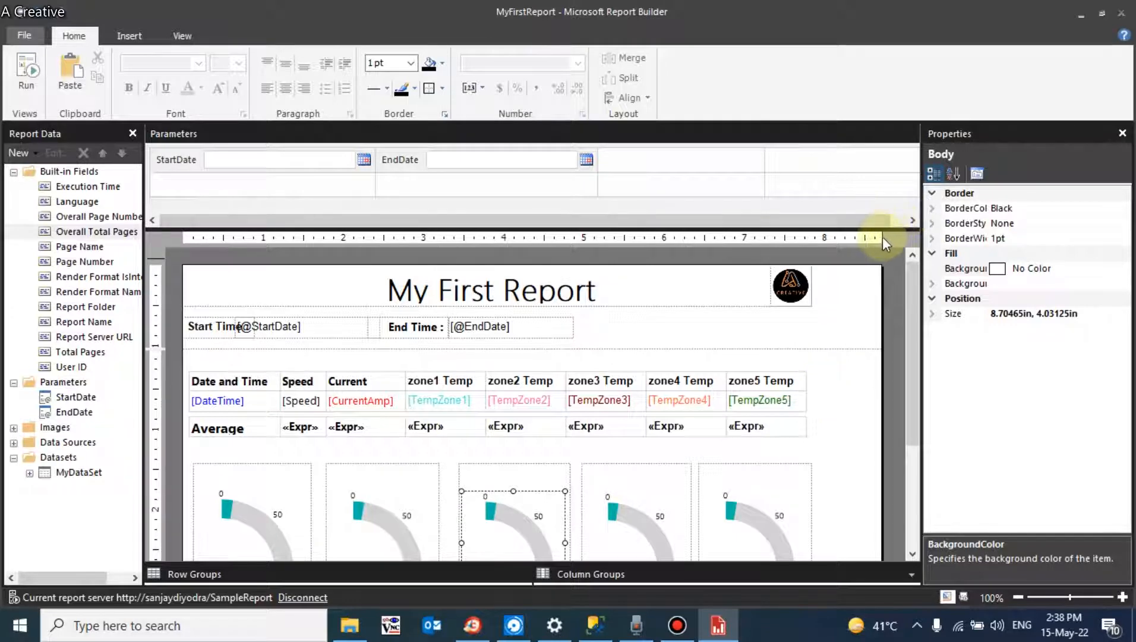
pyautogui.moveTo(916, 314); pyautogui.dragTo(915, 322)
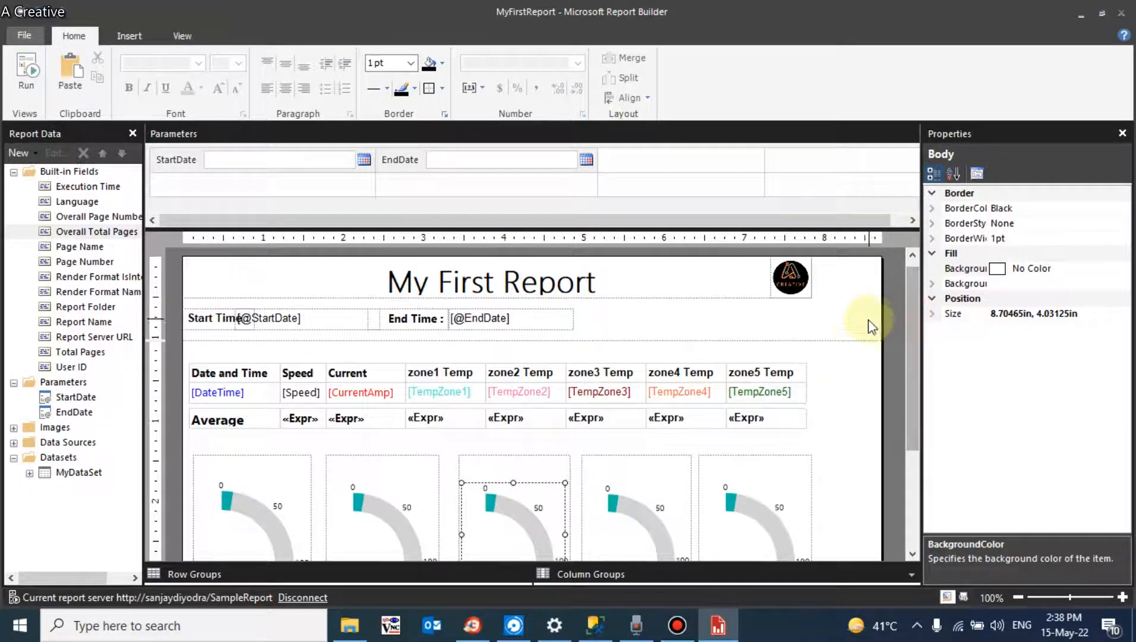
pyautogui.click(858, 338)
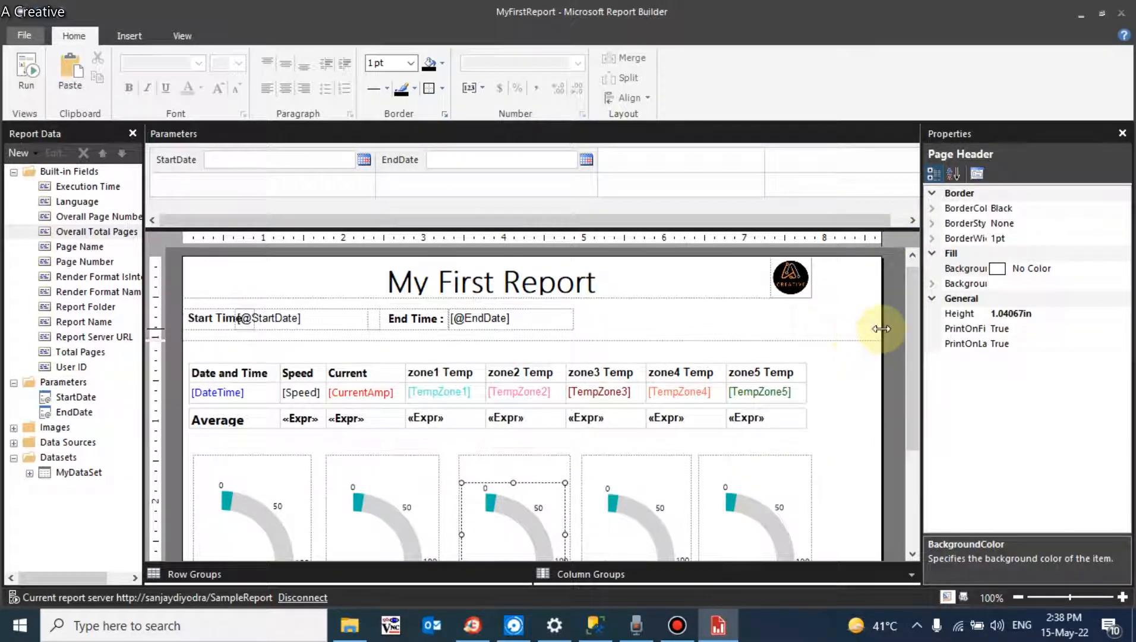
# Shift the page number, slash and overall total pages boxes in the footer left until they line up with the Zone5TempMax gauge's right edge.
pyautogui.moveTo(909, 348); pyautogui.dragTo(885, 495)
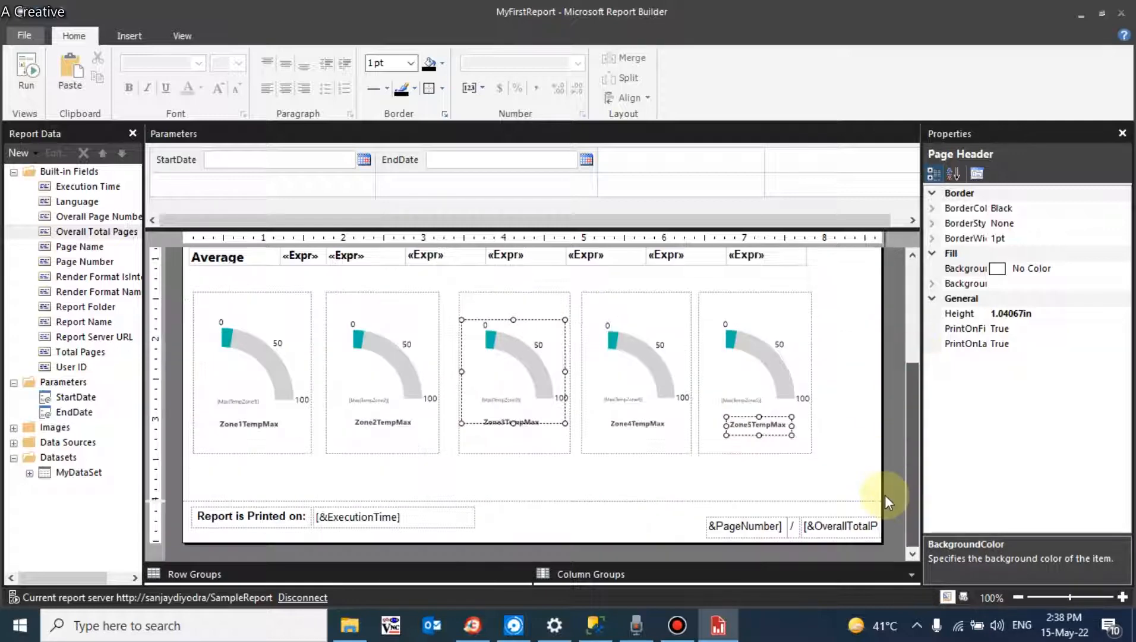
pyautogui.click(674, 522)
pyautogui.moveTo(673, 522); pyautogui.dragTo(897, 564)
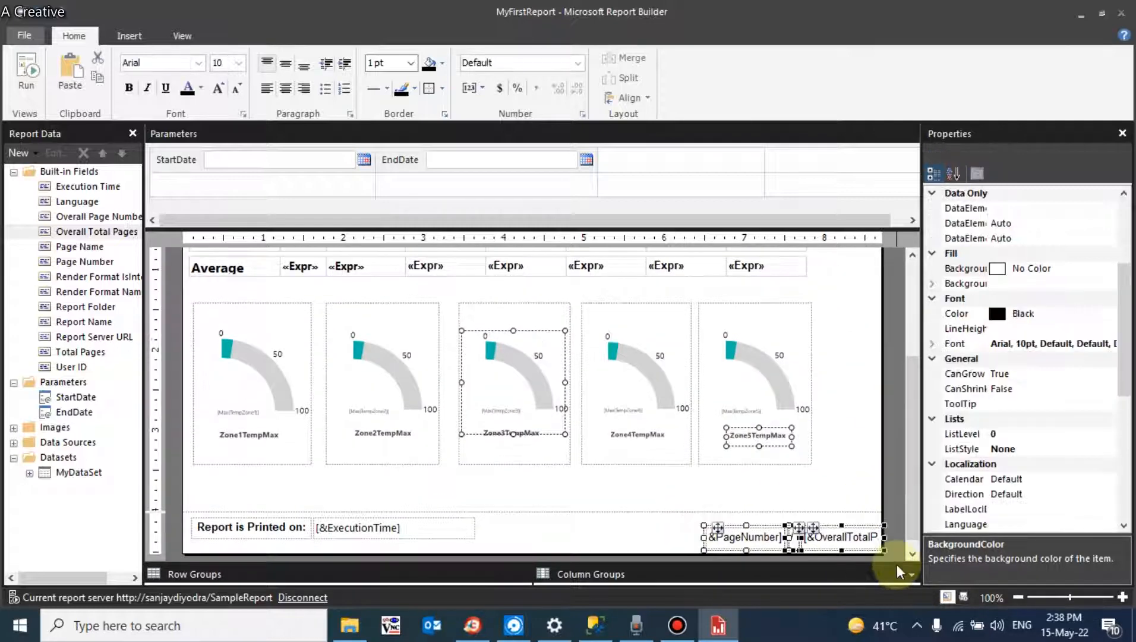
pyautogui.press('Left')
pyautogui.press('Left')
pyautogui.press('Left')
pyautogui.press('Left')
pyautogui.press('Left')
pyautogui.press('Left')
pyautogui.press('Left')
pyautogui.press('Left')
pyautogui.press('Left')
pyautogui.press('Left')
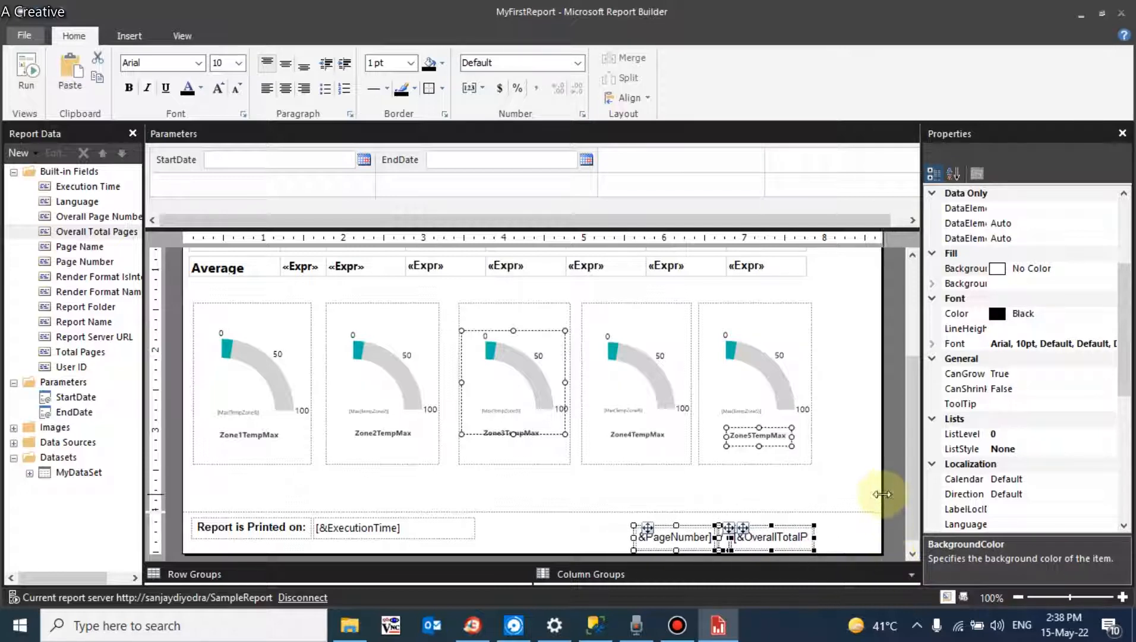
# Narrow the report width to about 8 in so it ends just past the logo and the Zone5TempMax gauge.
pyautogui.moveTo(881, 494); pyautogui.dragTo(826, 500)
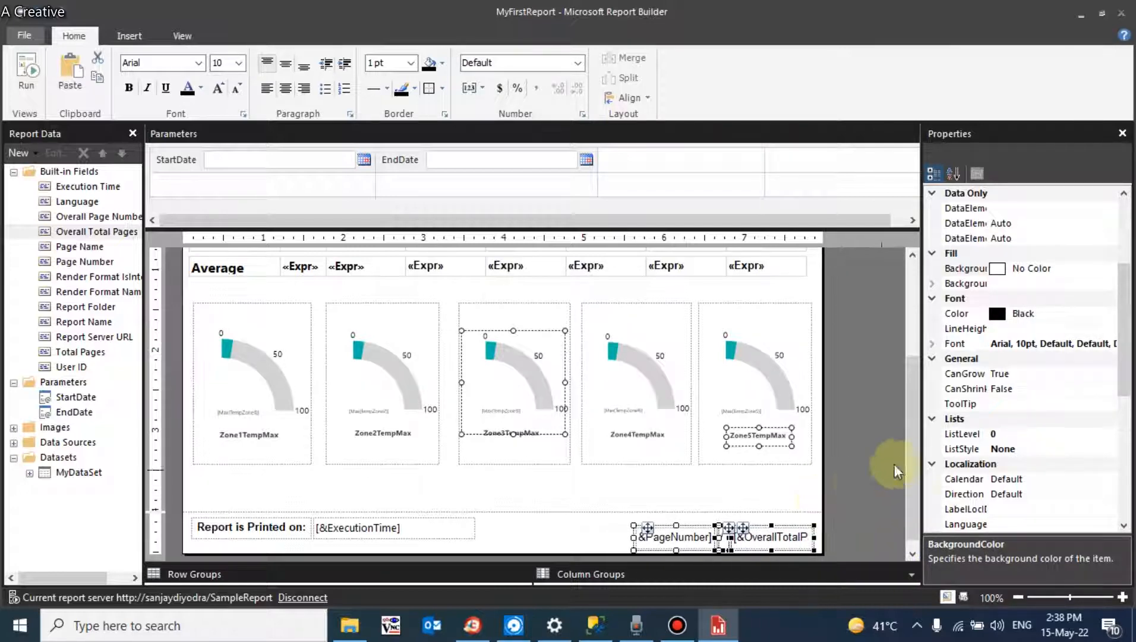
pyautogui.moveTo(912, 452); pyautogui.dragTo(897, 280)
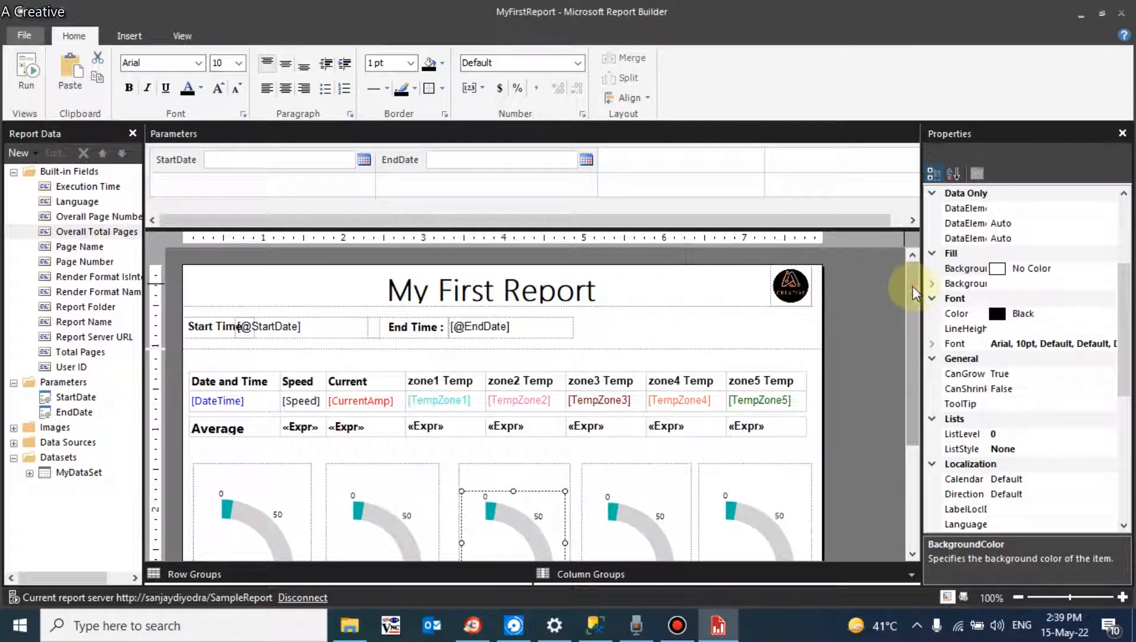
pyautogui.moveTo(915, 286)
pyautogui.mouseDown()
pyautogui.moveTo(914, 297)
pyautogui.moveTo(914, 285)
pyautogui.mouseUp()
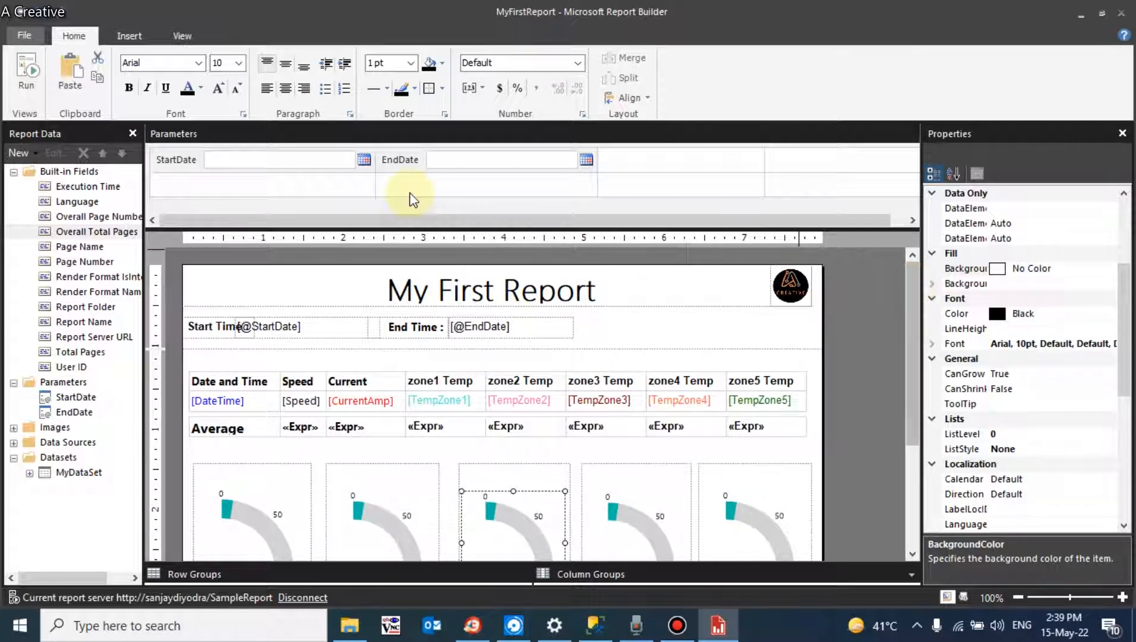
# Preview the report layout with the default dates and save MyFirstReport from the design view.
pyautogui.click(29, 77)
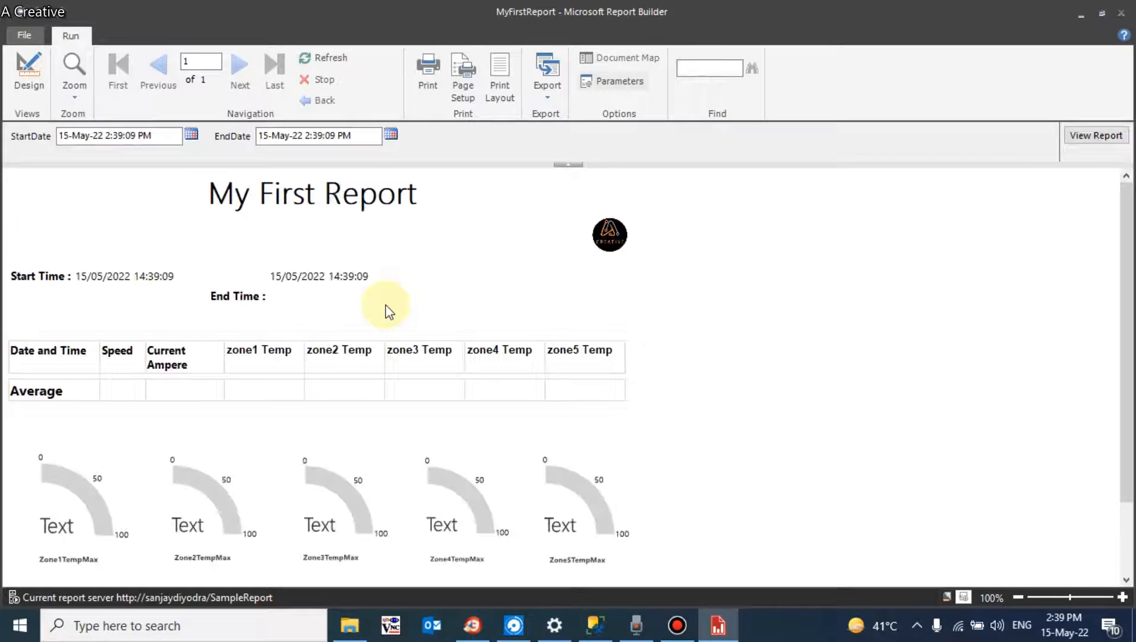
pyautogui.click(31, 70)
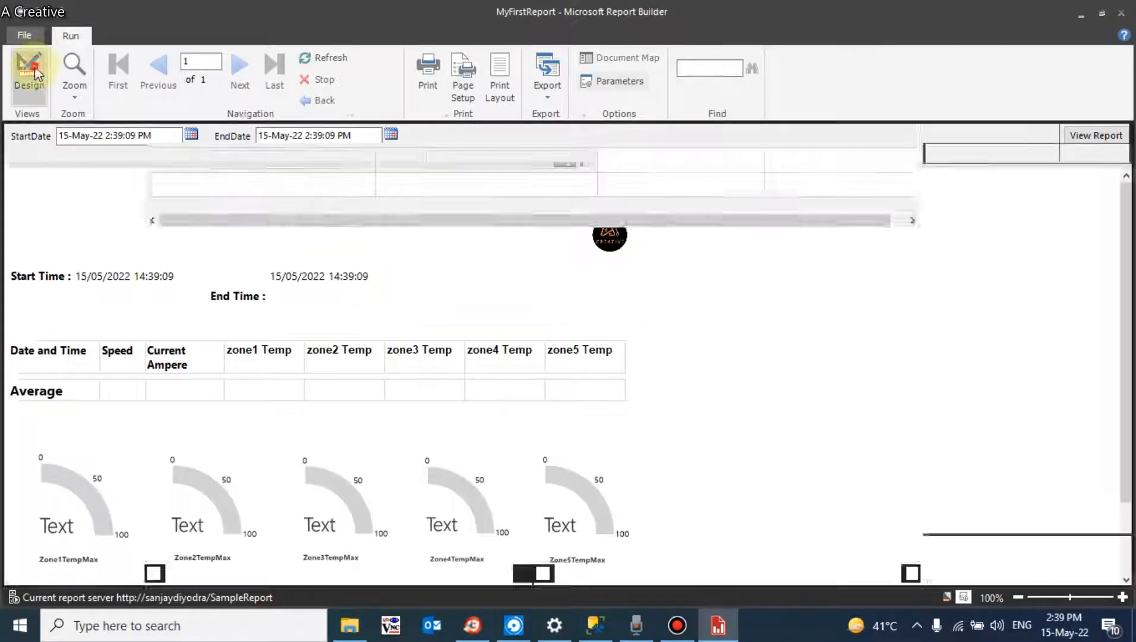
pyautogui.click(22, 34)
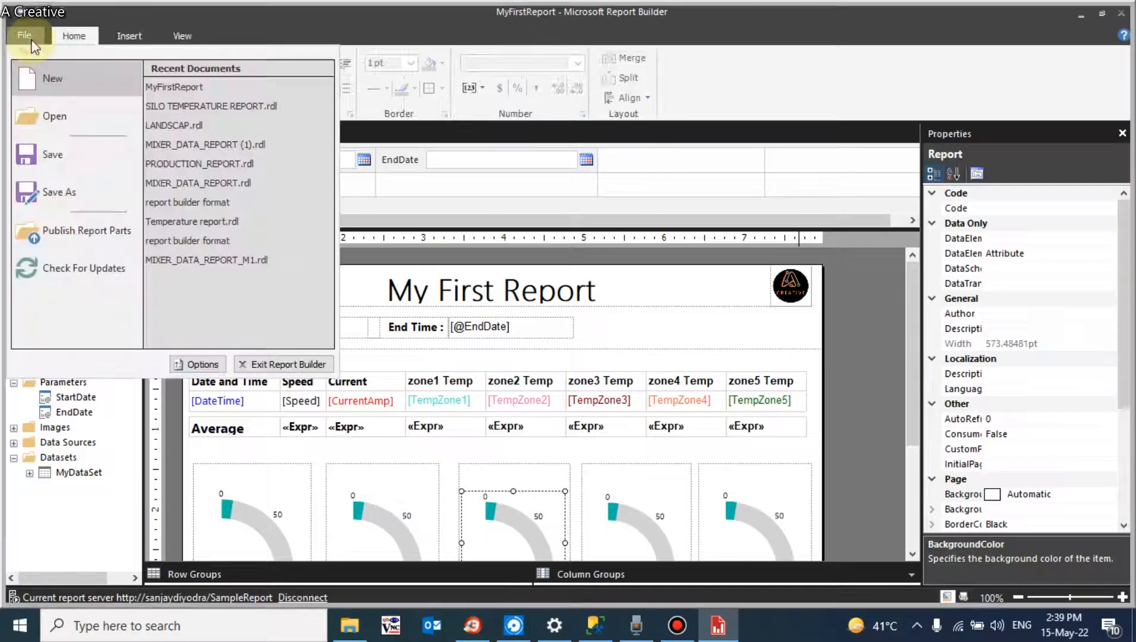
pyautogui.click(48, 149)
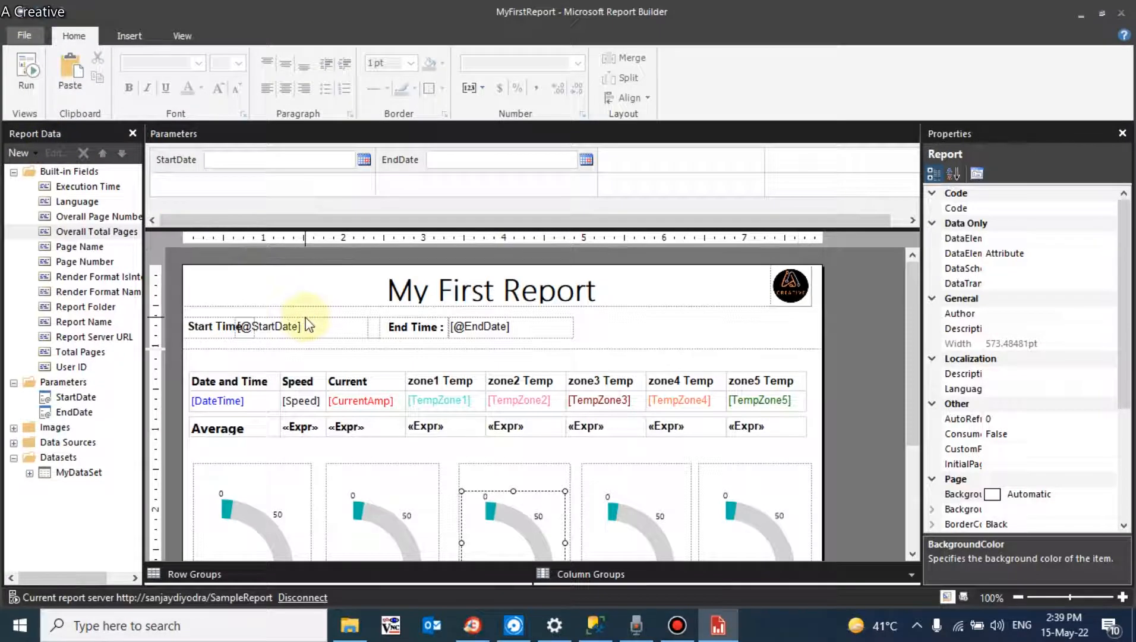
# Open Report Server Configuration Manager with permission to make changes and connect to the SSRS report server instance.
pyautogui.click(233, 623)
pyautogui.write('report')
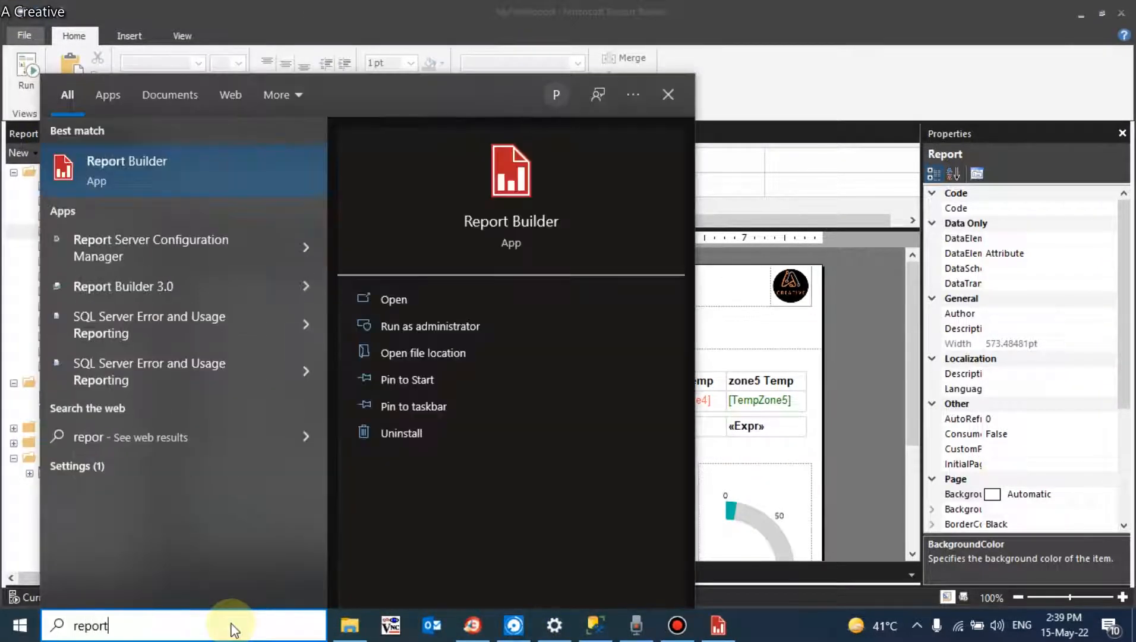
pyautogui.press('Down')
pyautogui.press('Down')
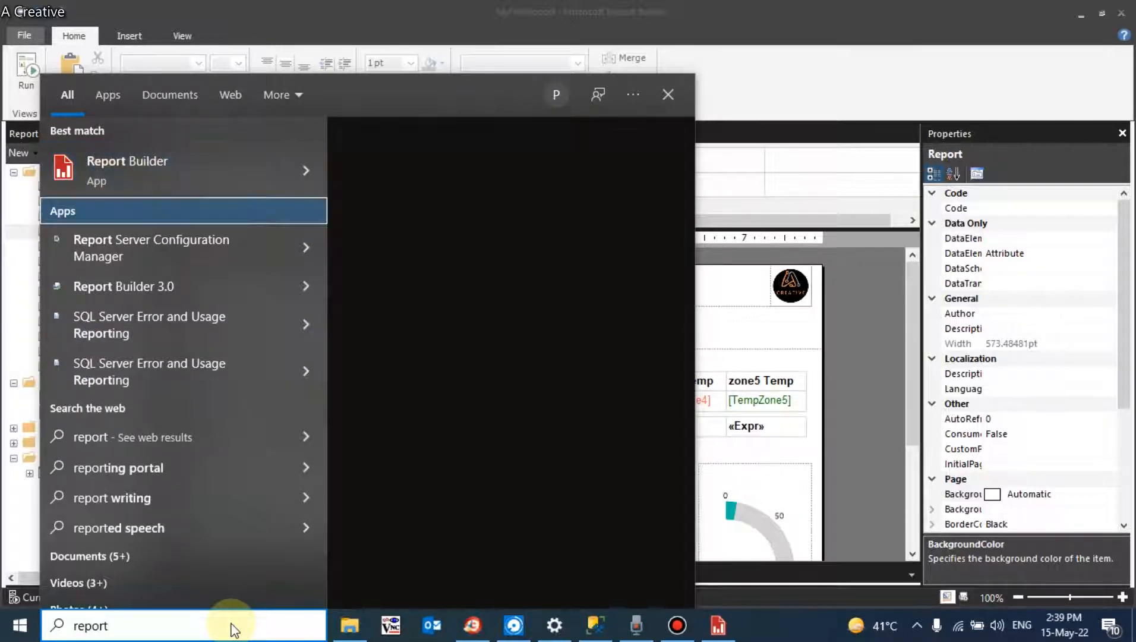
pyautogui.press('Escape')
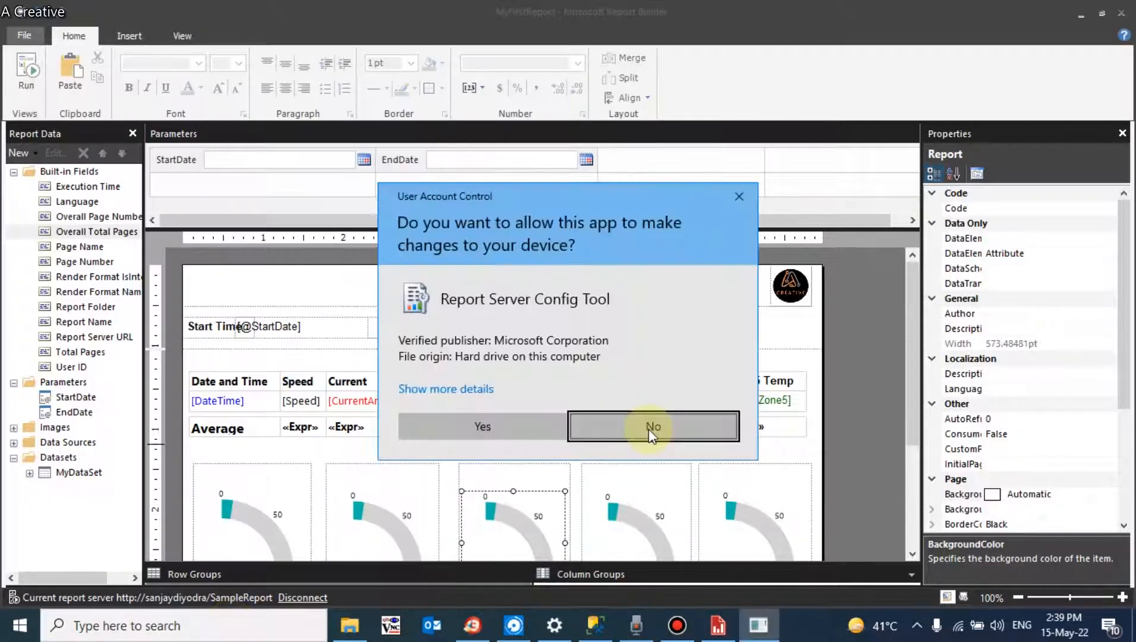
pyautogui.click(542, 434)
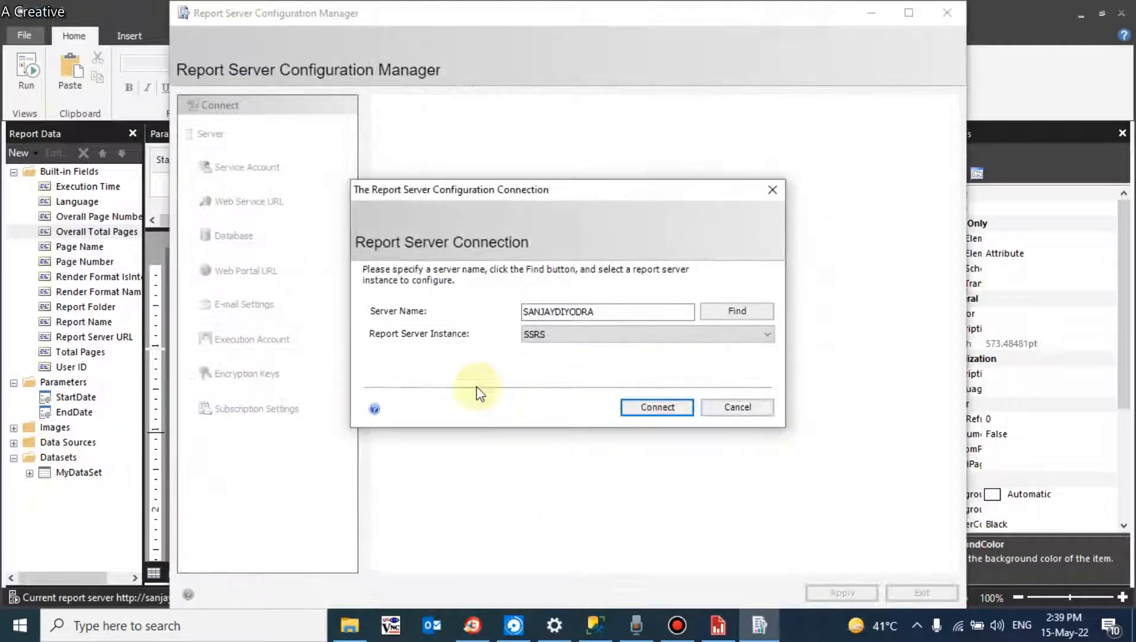
pyautogui.click(654, 405)
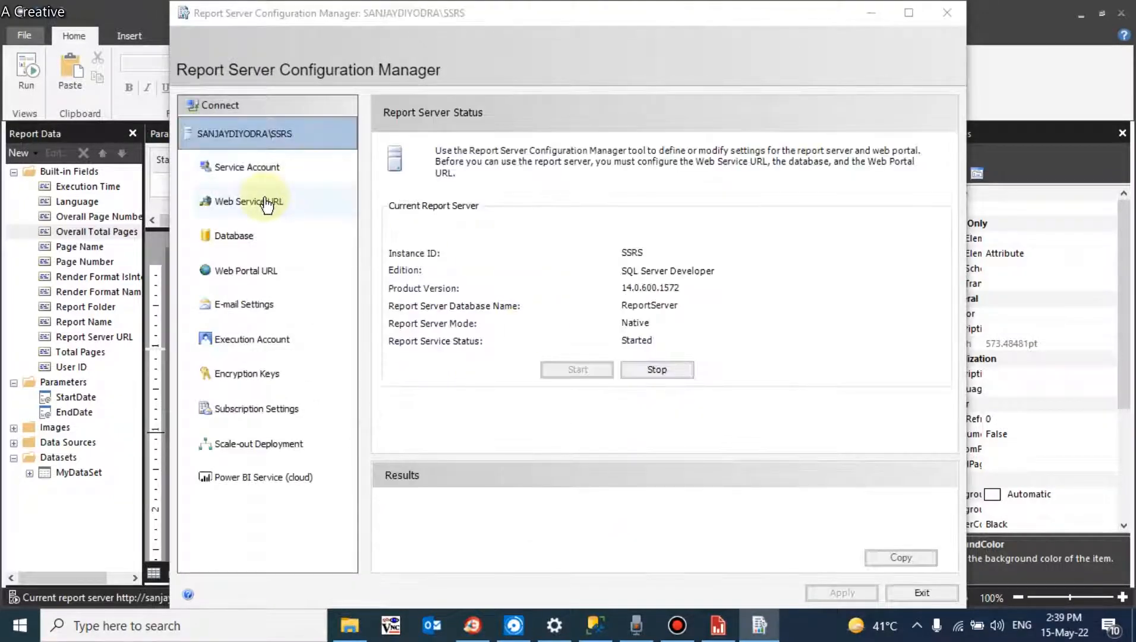
# Open the report server's SampleReport web service URL in the browser from its Web Service URL settings.
pyautogui.click(233, 271)
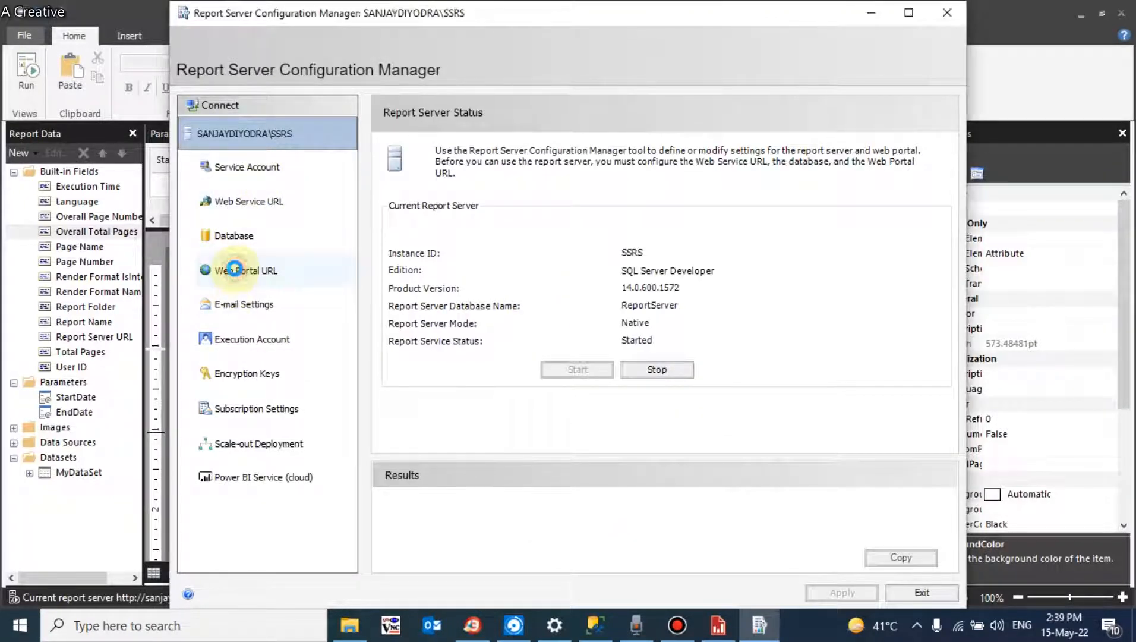
pyautogui.click(272, 201)
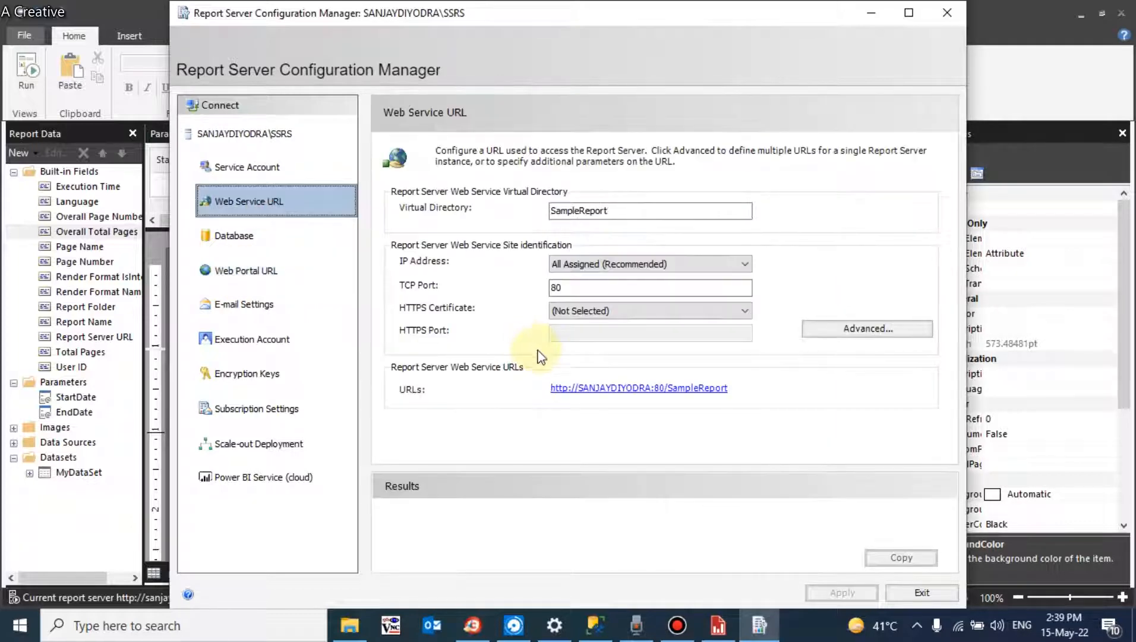
pyautogui.click(585, 392)
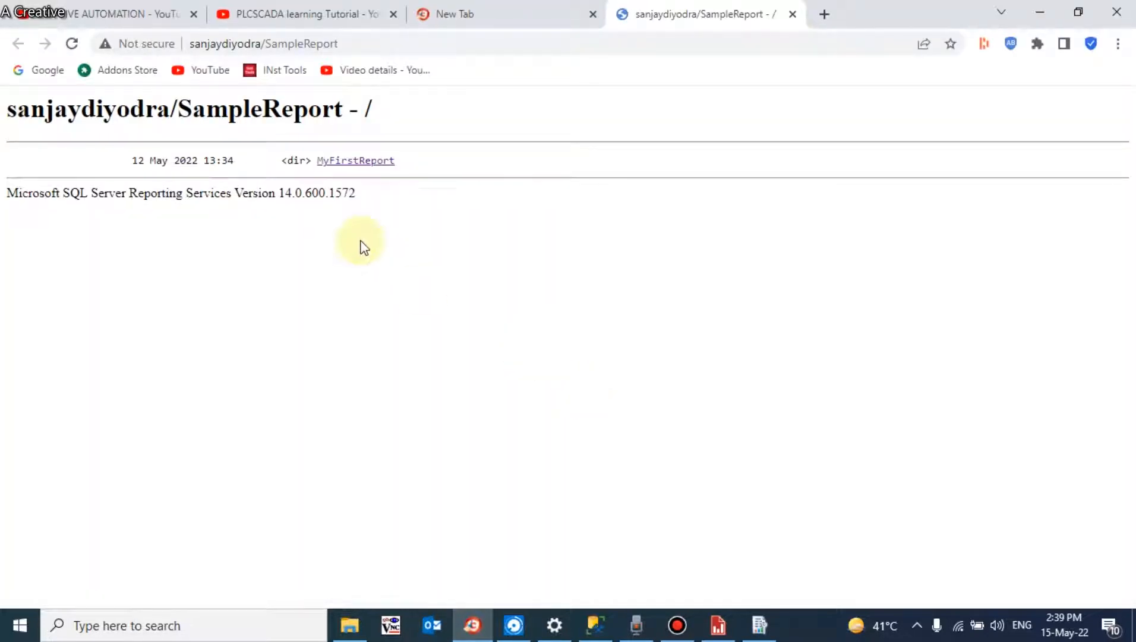
# Open the MyFirstReport folder and display the MyFirstReport report inside it.
pyautogui.click(361, 162)
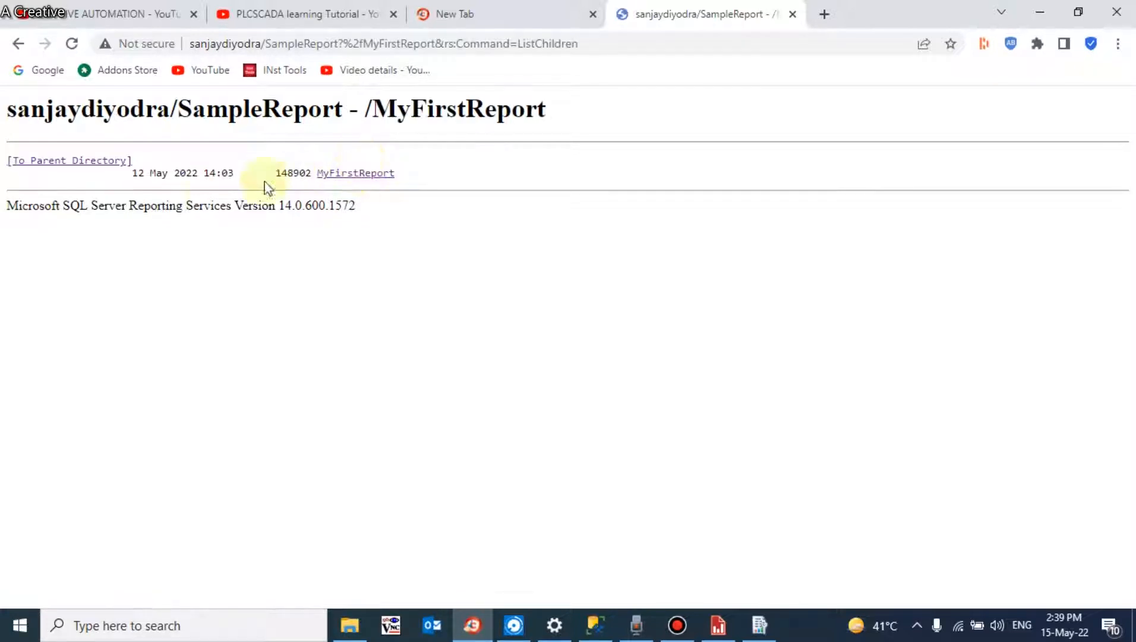
pyautogui.moveTo(235, 173); pyautogui.dragTo(136, 173)
pyautogui.click(165, 182)
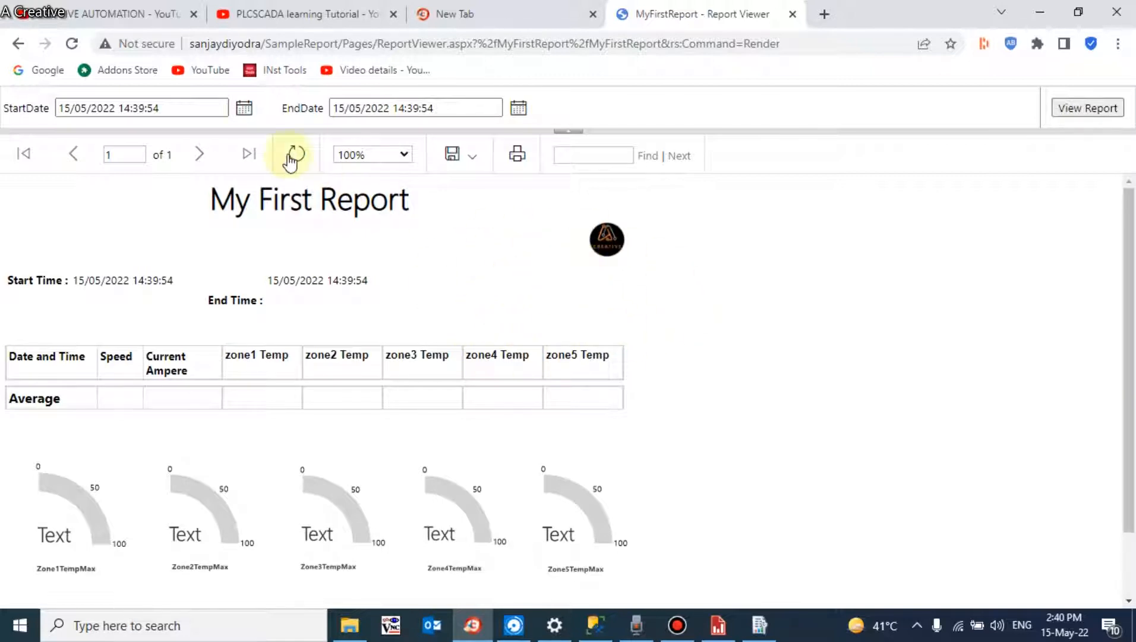
# Set the report's StartDate to 02/05/2022 and view the report.
pyautogui.click(243, 109)
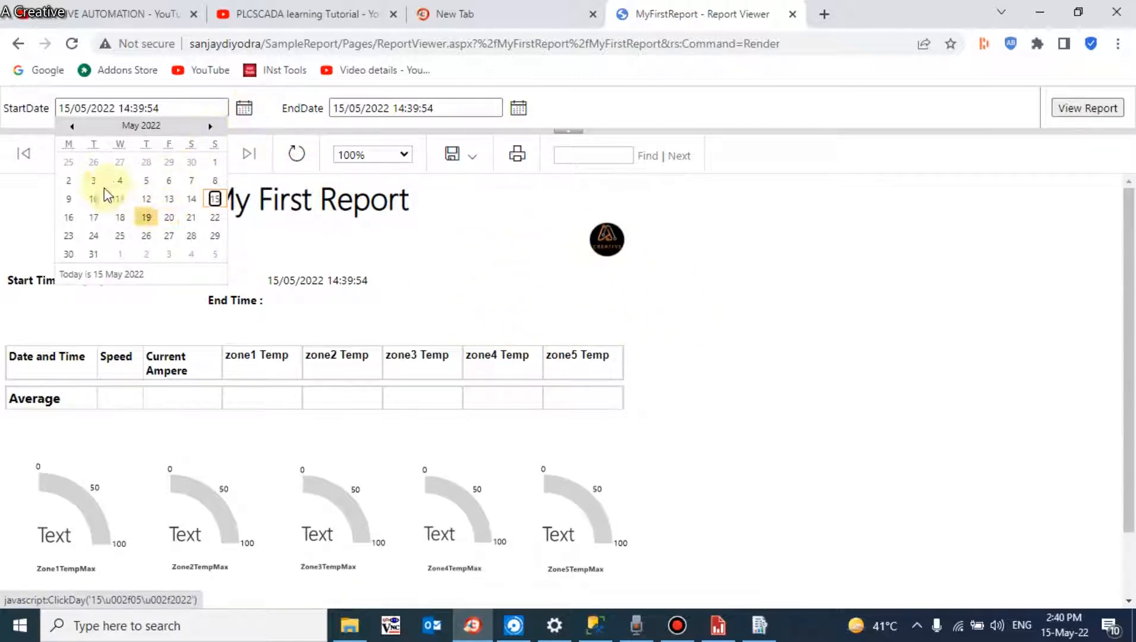
pyautogui.click(69, 181)
pyautogui.click(1057, 107)
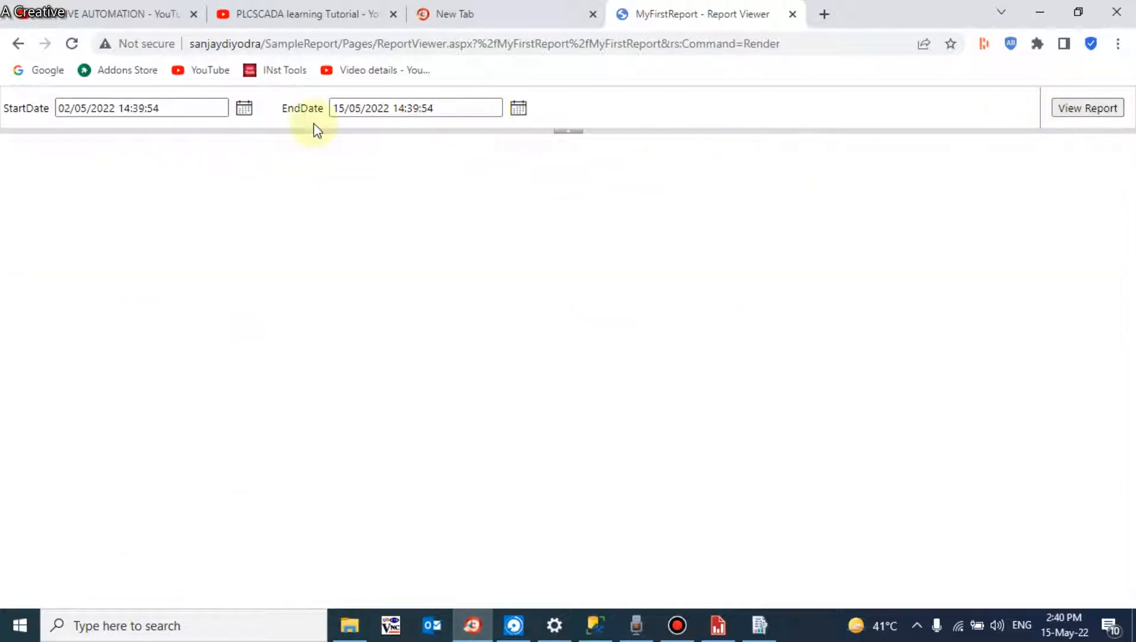
# Set the StartDate to 01/05/2022 and view the report with its table and gauges.
pyautogui.click(244, 109)
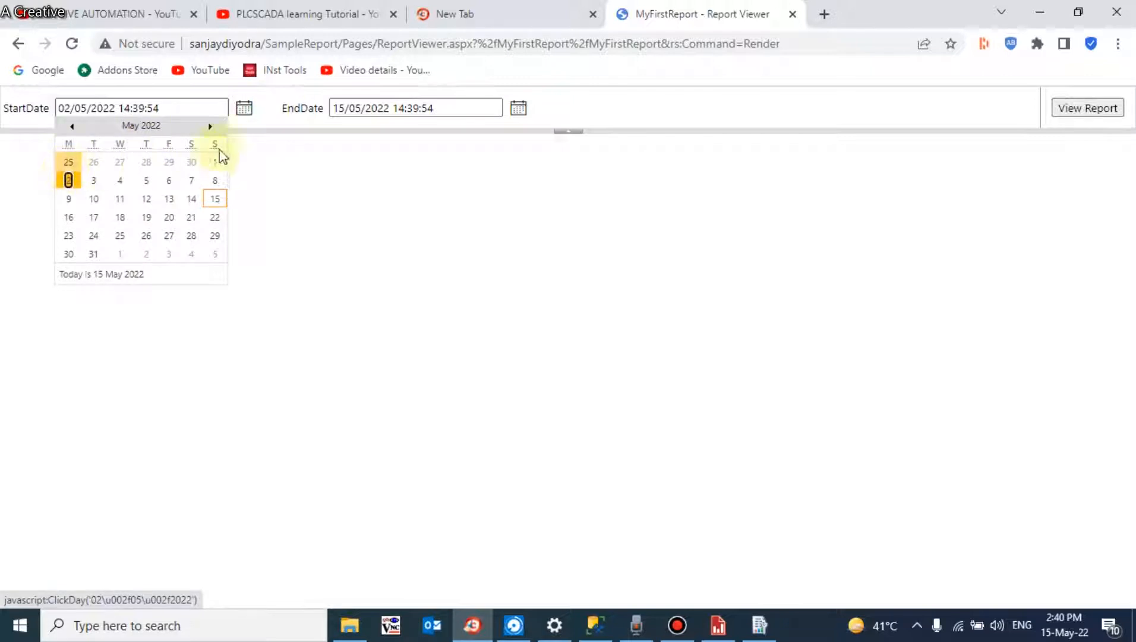
pyautogui.click(215, 159)
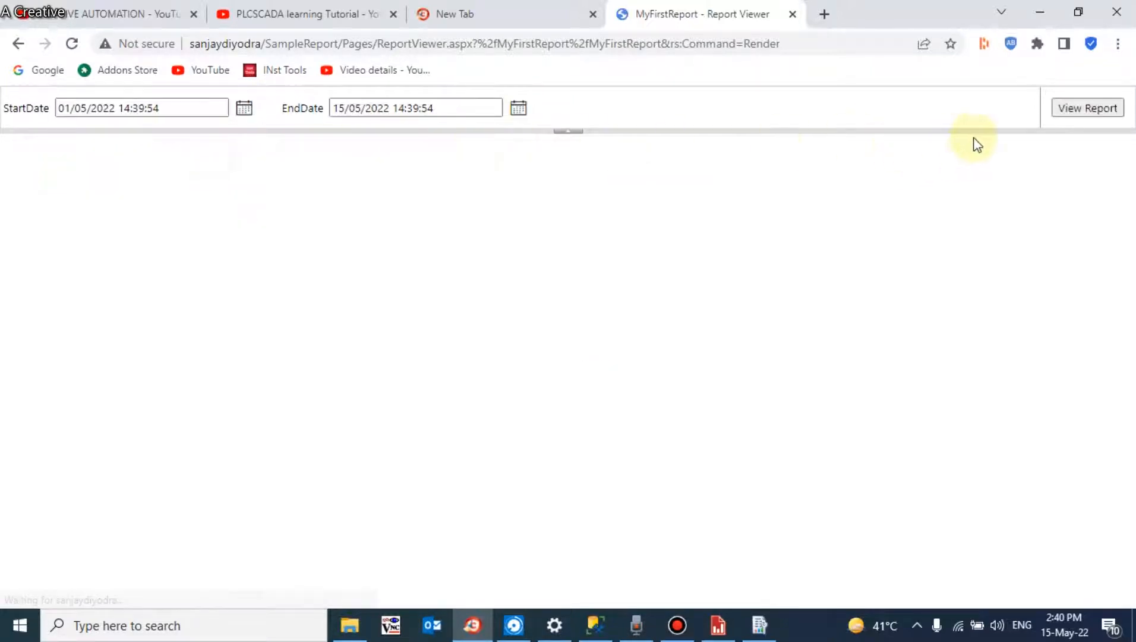
pyautogui.click(1064, 116)
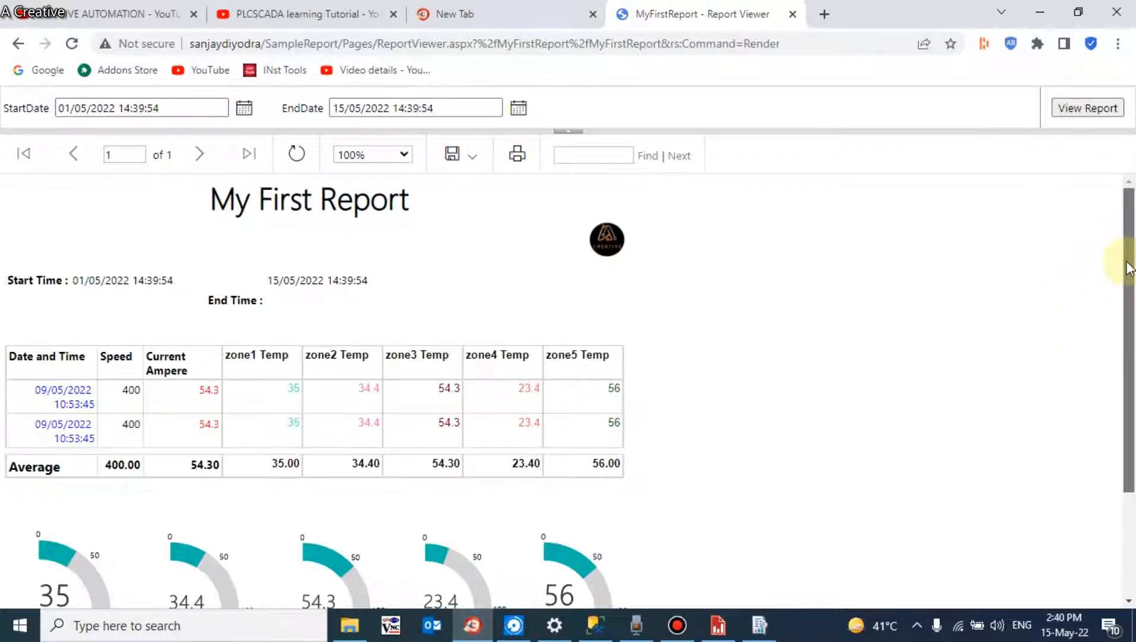
pyautogui.moveTo(1128, 289)
pyautogui.mouseDown()
pyautogui.moveTo(1126, 304)
pyautogui.moveTo(1126, 268)
pyautogui.moveTo(1126, 296)
pyautogui.mouseUp()
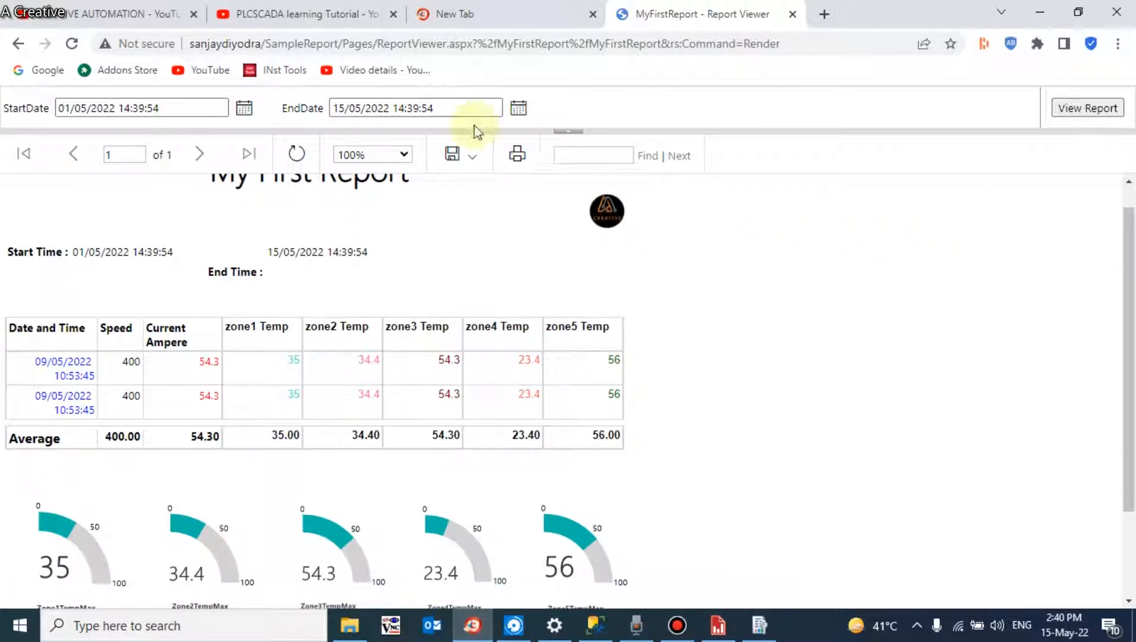
# Open the StartDate calendar of the displayed report.
pyautogui.click(244, 110)
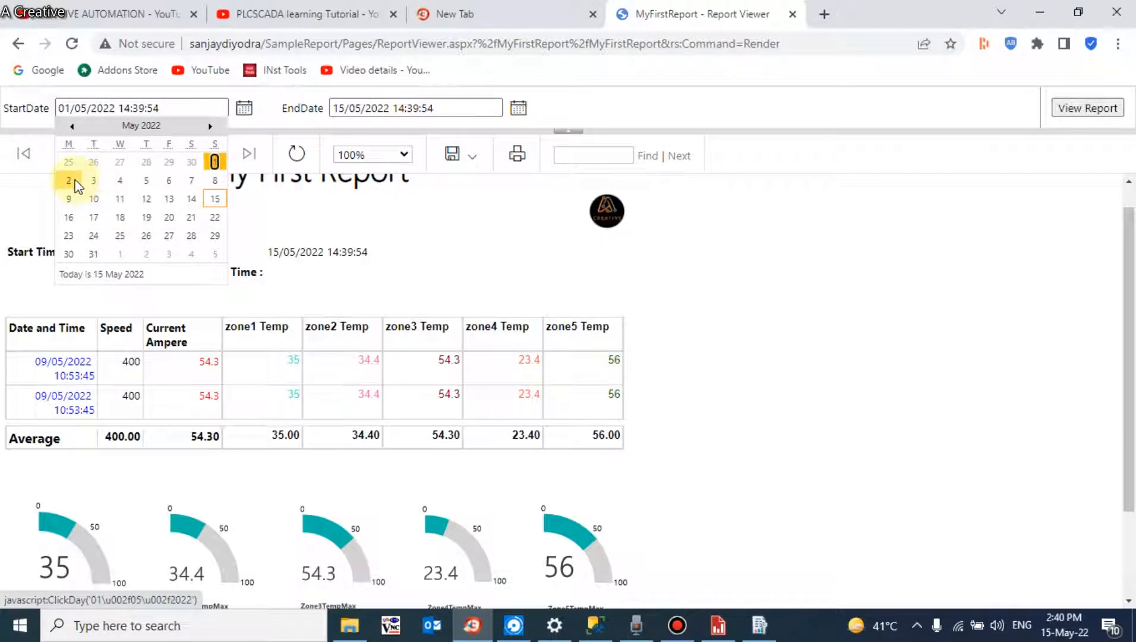
# Switch to Report Builder, run MyFirstReport, and set StartDate to 05-Jan-22, copying the resulting date and time.
pyautogui.click(71, 127)
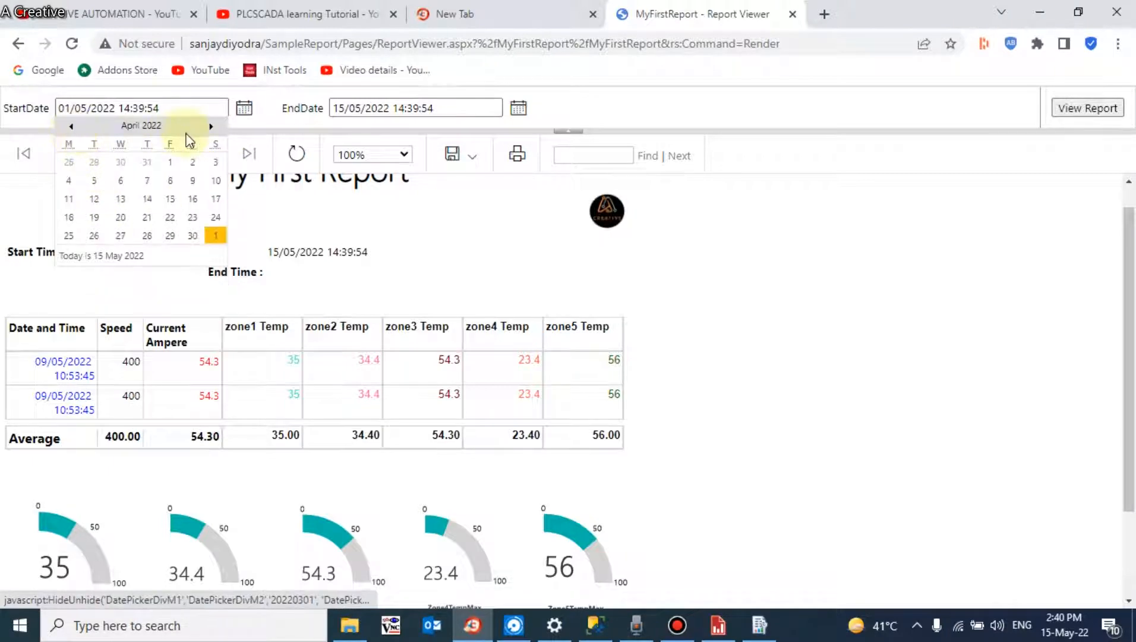
pyautogui.click(211, 127)
pyautogui.click(703, 623)
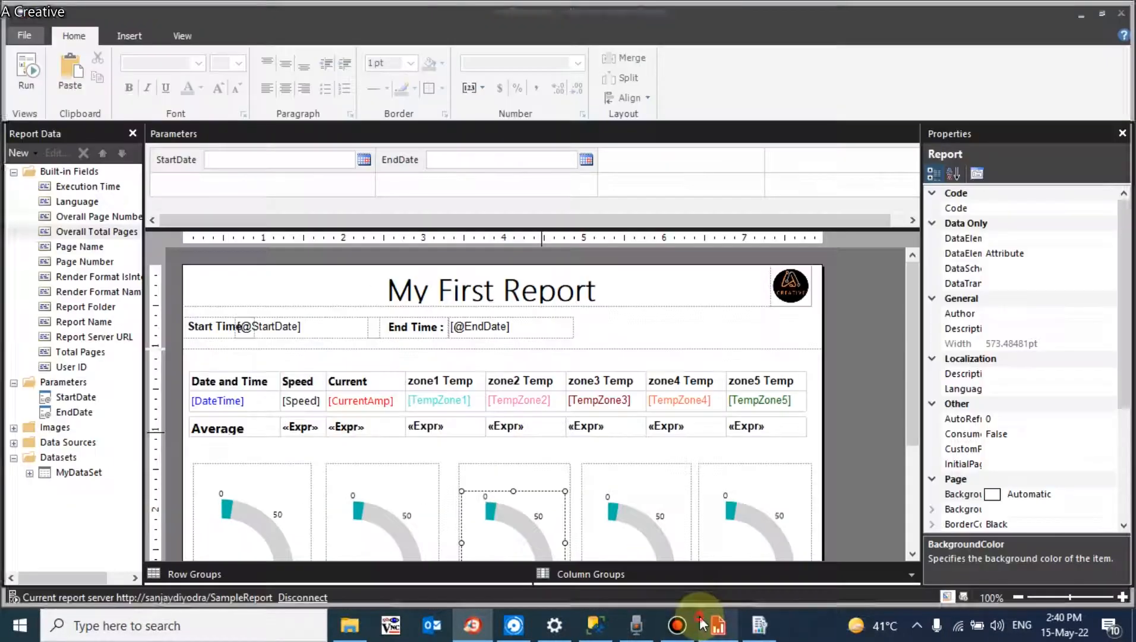
pyautogui.click(27, 71)
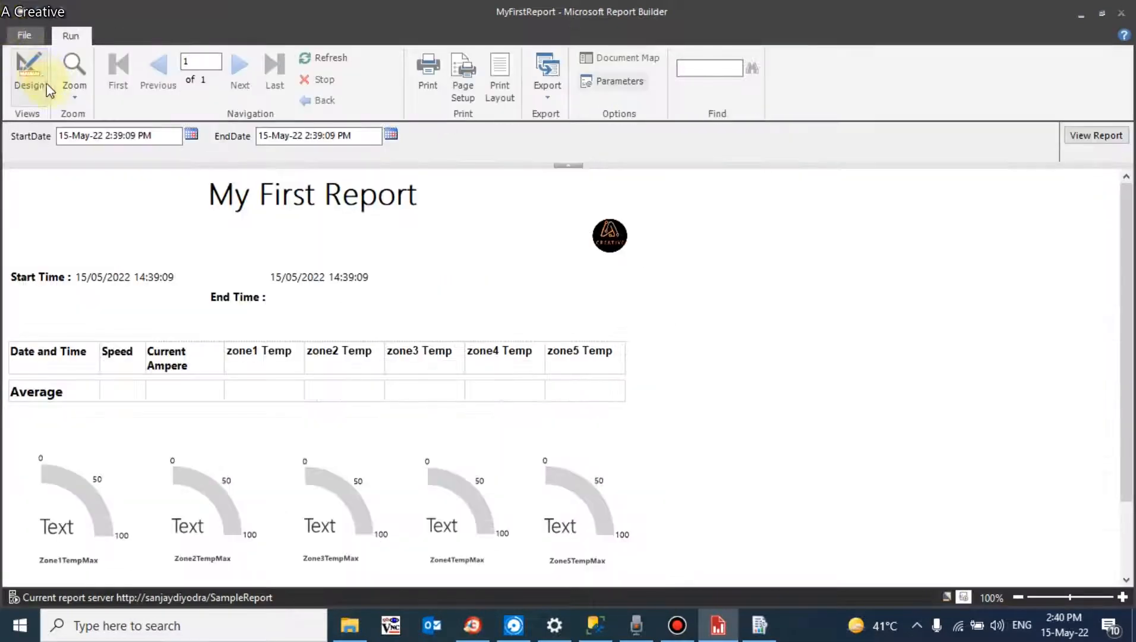
pyautogui.click(191, 136)
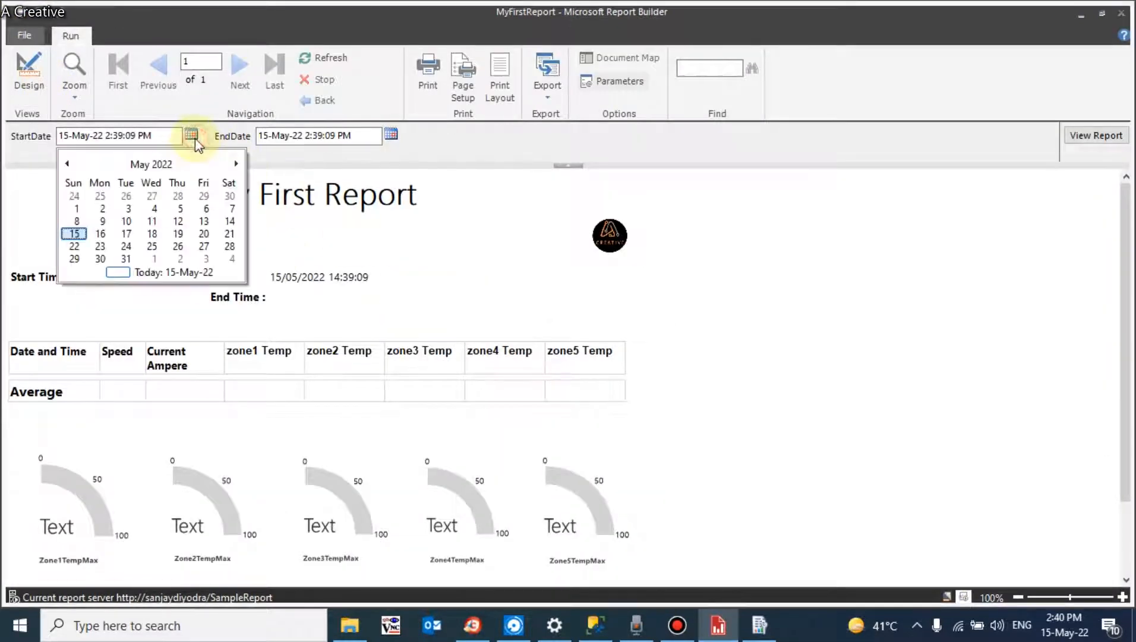
pyautogui.click(77, 209)
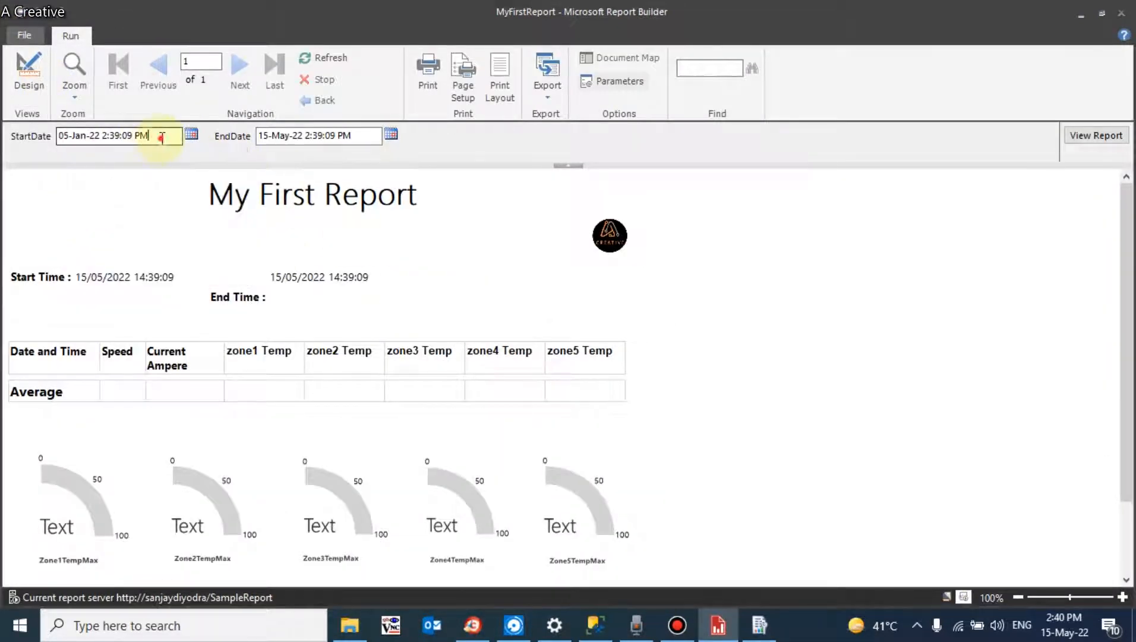
pyautogui.moveTo(161, 137); pyautogui.dragTo(23, 151)
pyautogui.hotkey('ctrl', 'c')
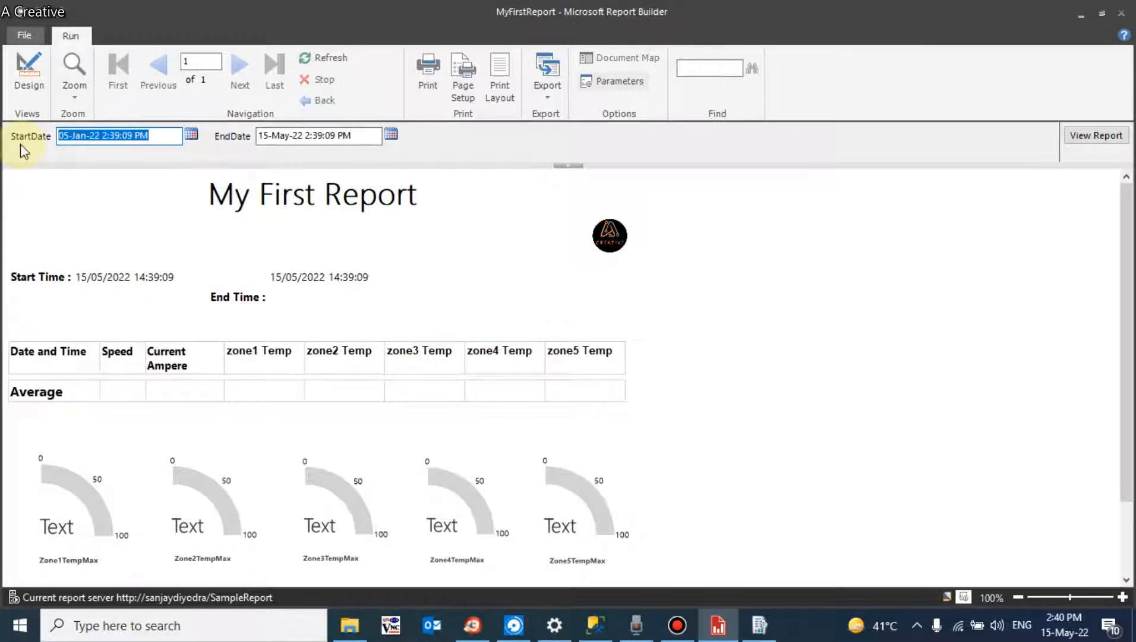
# Switch to the browser, replace StartDate with 05-Jan-22 2:39:09 PM, and render the report to review its rows and gauges.
pyautogui.click(718, 624)
pyautogui.moveTo(188, 109); pyautogui.dragTo(21, 116)
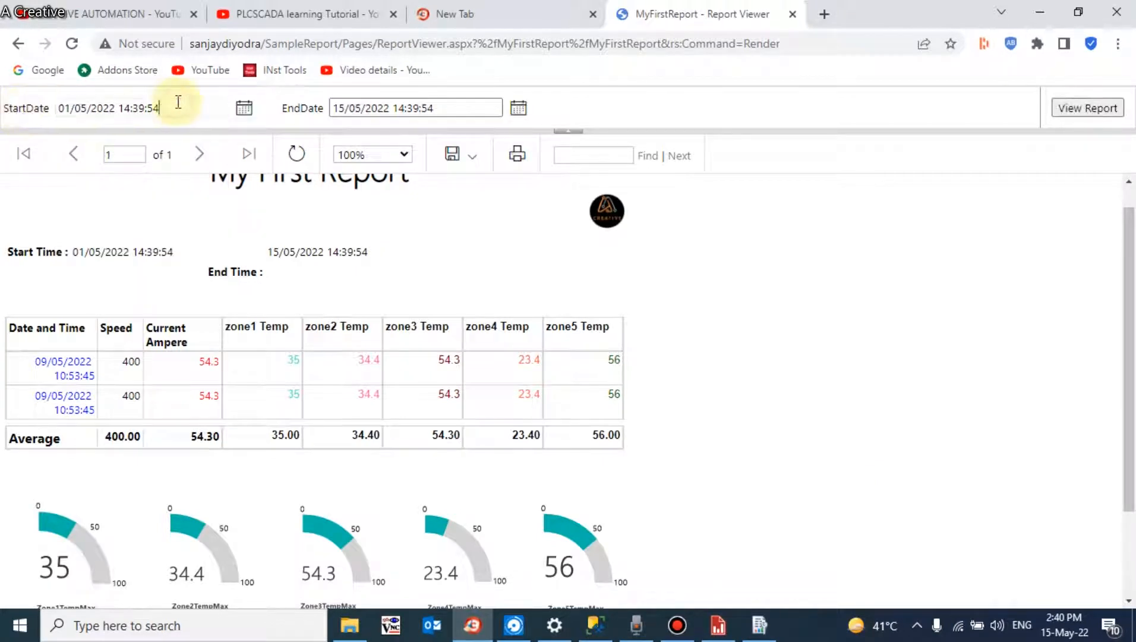
pyautogui.moveTo(178, 108); pyautogui.dragTo(37, 106)
pyautogui.hotkey('ctrl', 'v')
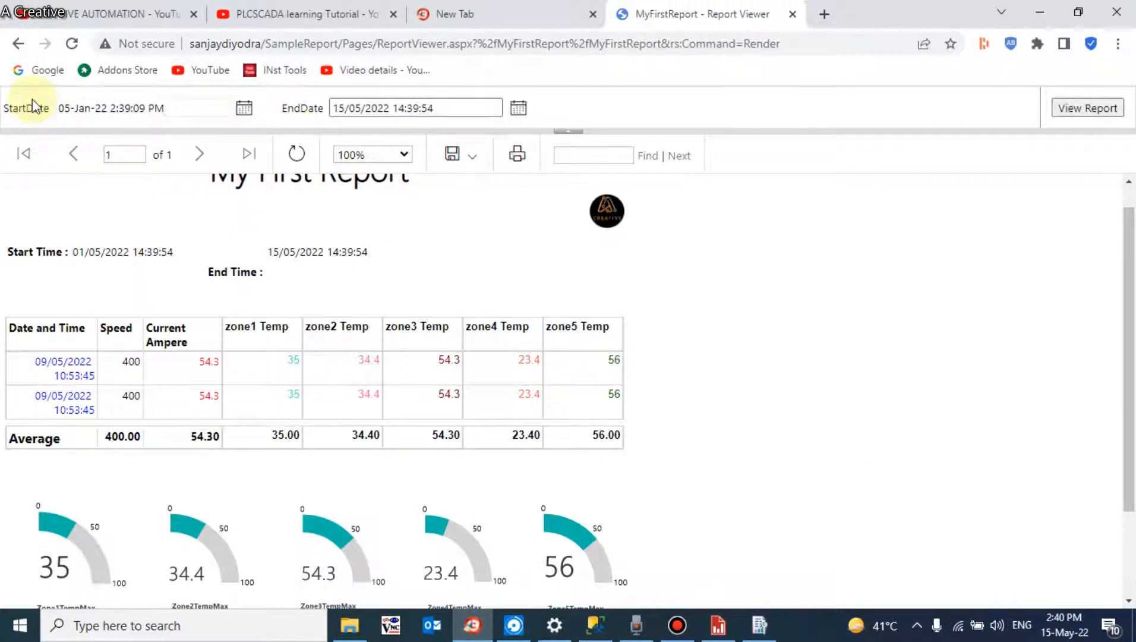
pyautogui.click(1119, 109)
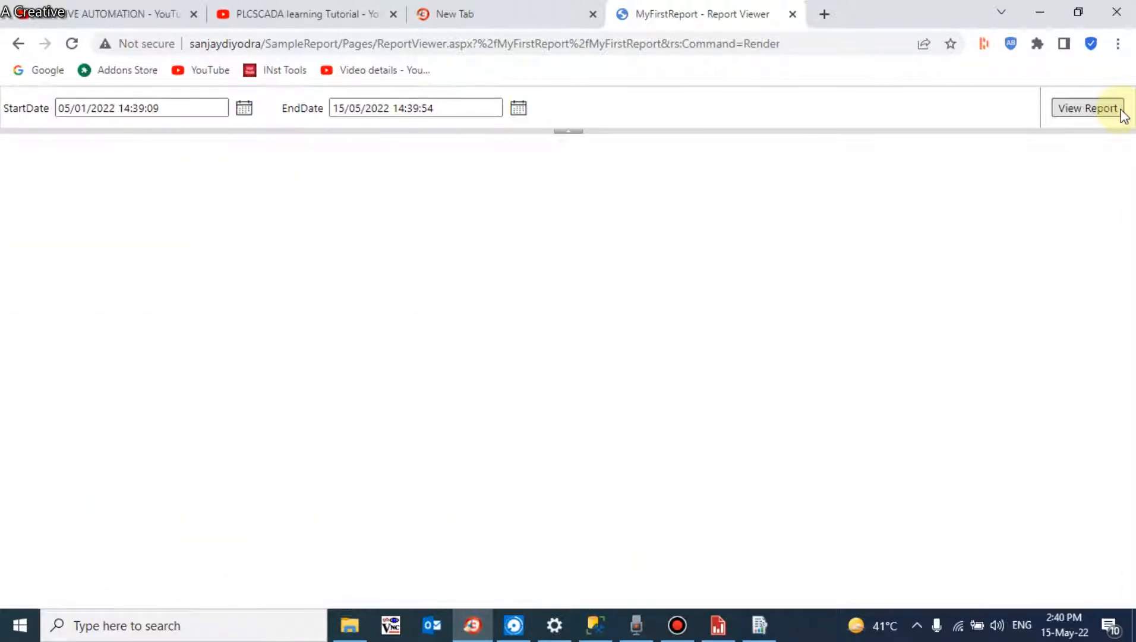
pyautogui.click(1121, 110)
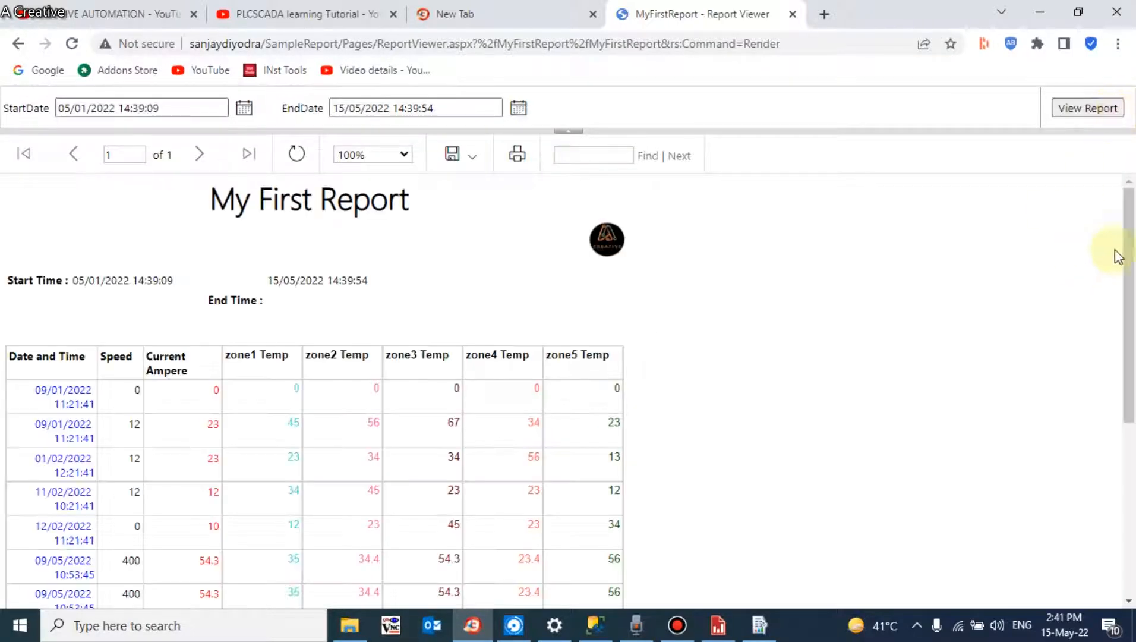
pyautogui.scroll(-1, 1119, 290)
pyautogui.scroll(-5, 1078, 406)
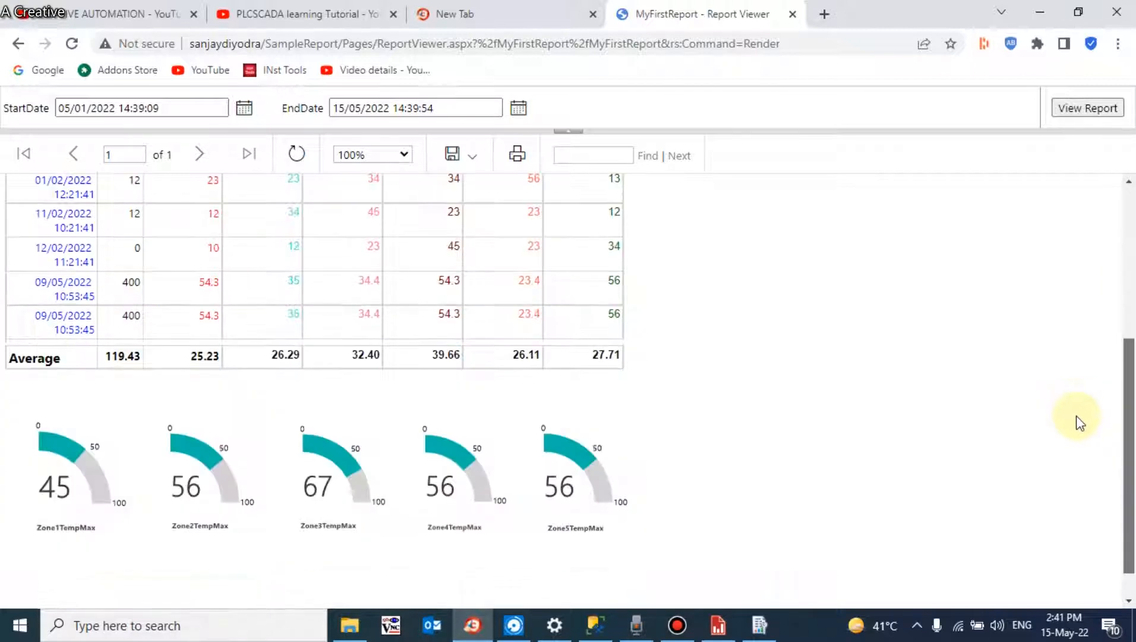
pyautogui.scroll(6, 1073, 401)
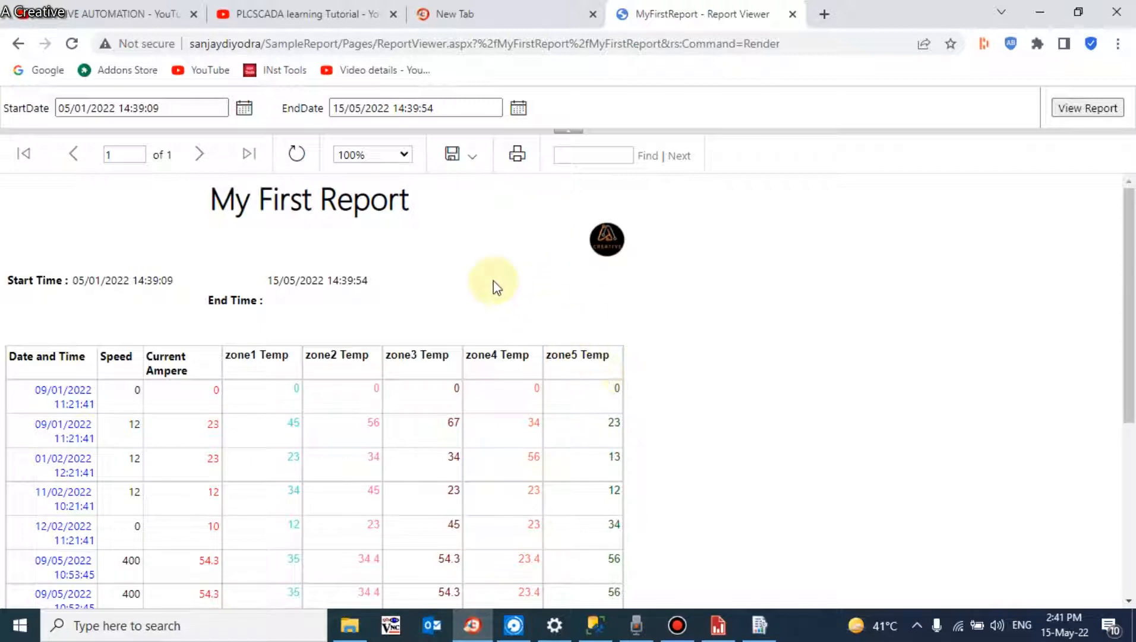
# Return to the report design in Report Builder and compare its Start Time and End Time header boxes with the browser report.
pyautogui.click(717, 625)
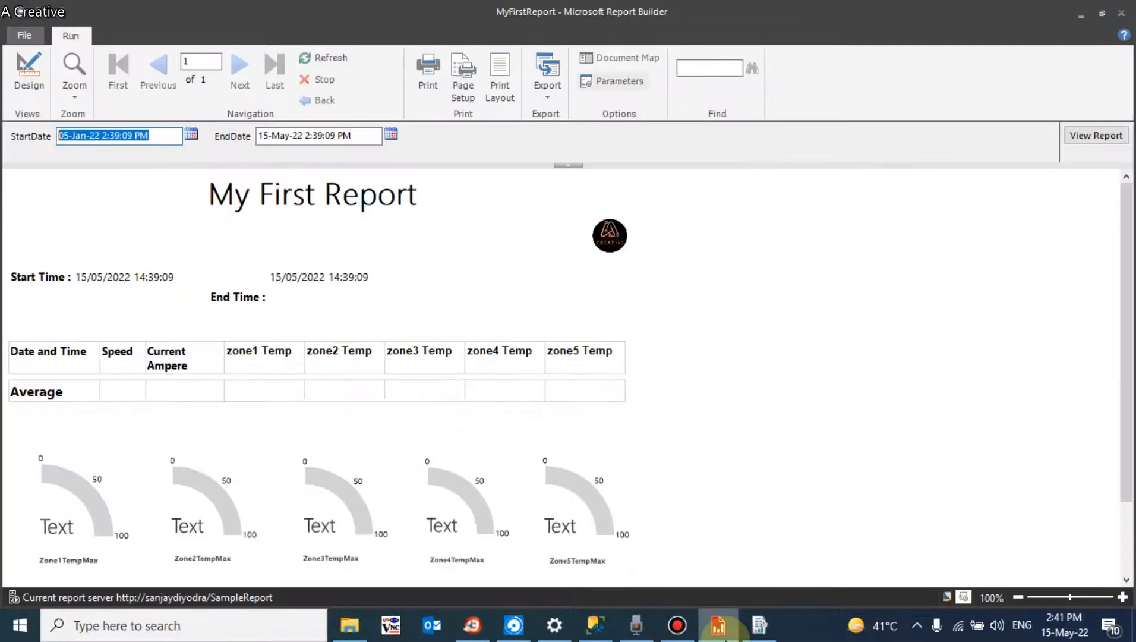
pyautogui.click(33, 88)
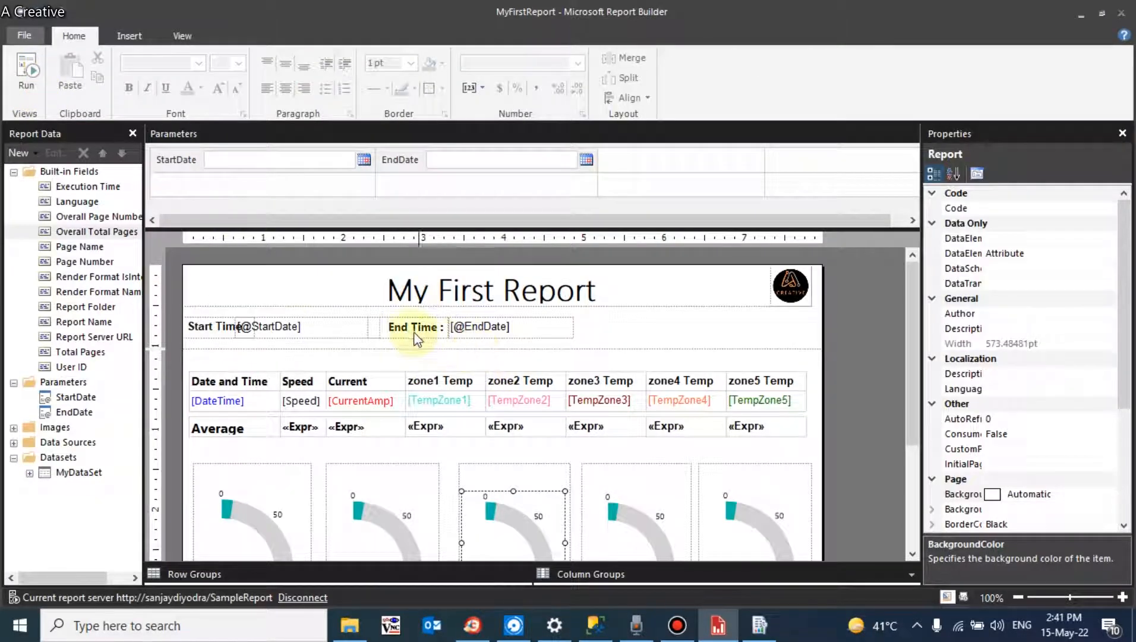
pyautogui.click(598, 310)
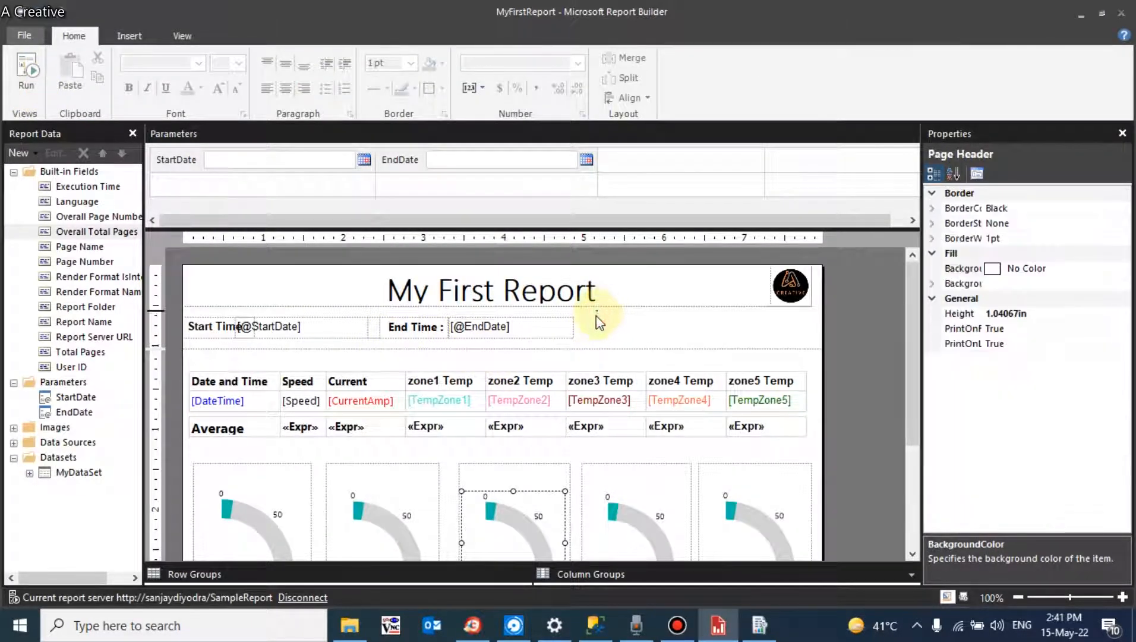
pyautogui.moveTo(595, 315); pyautogui.dragTo(376, 361)
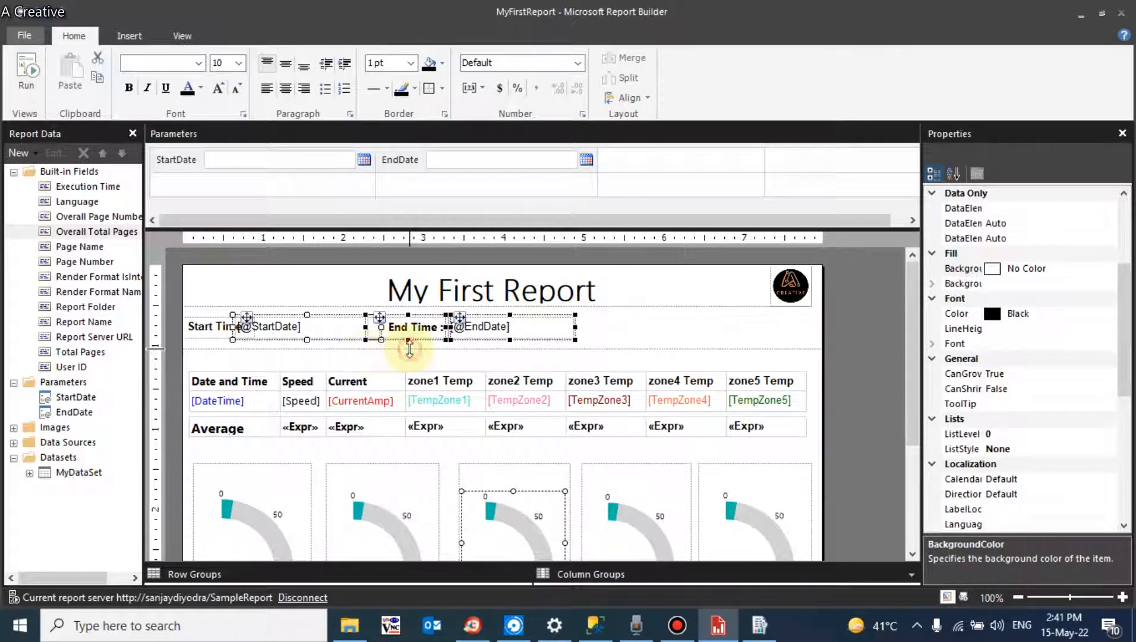
pyautogui.click(646, 322)
pyautogui.click(440, 334)
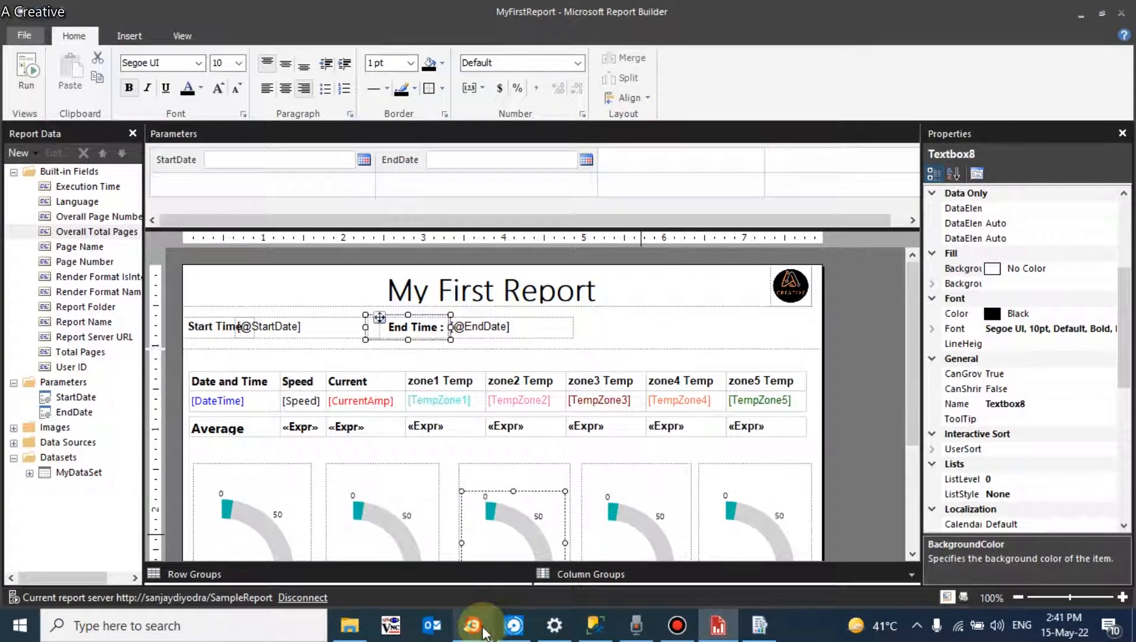
pyautogui.click(479, 628)
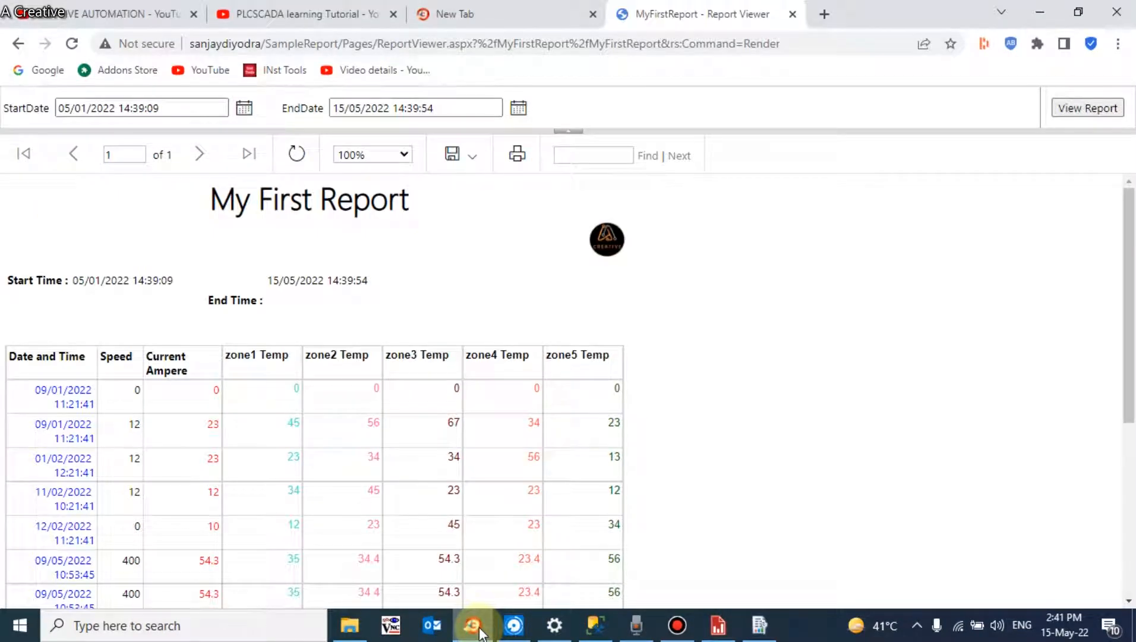
pyautogui.click(479, 629)
# Nudge the EndDate value box and the End Time label slightly to the right in the page header.
pyautogui.click(542, 343)
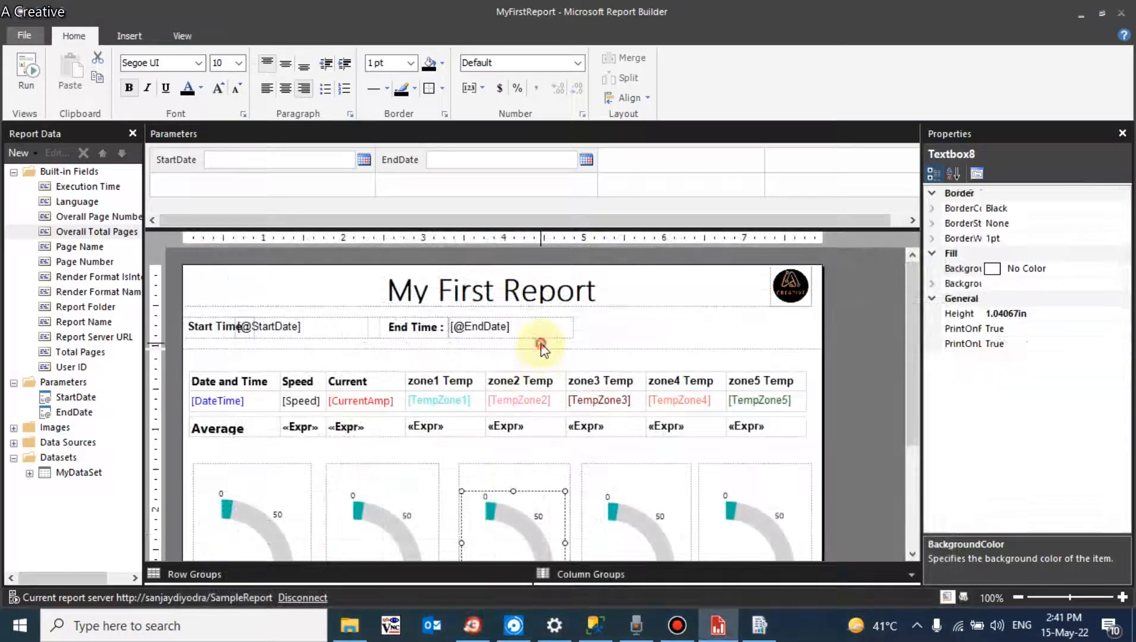
pyautogui.click(542, 338)
pyautogui.press('Right')
pyautogui.press('Right')
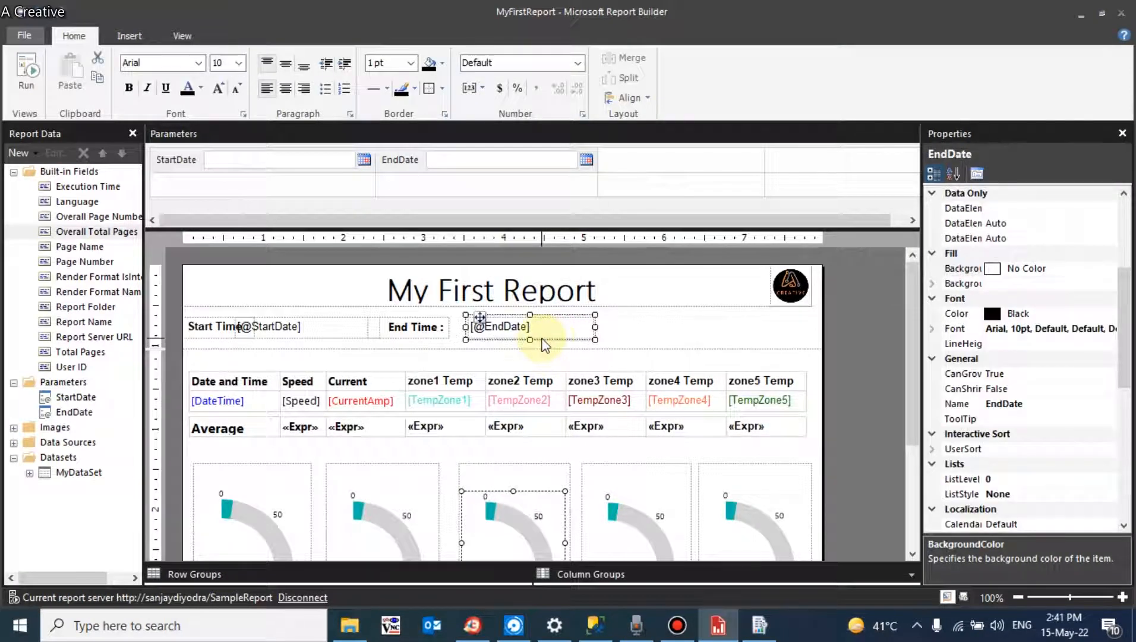
pyautogui.click(429, 336)
pyautogui.press('Right')
pyautogui.press('Right')
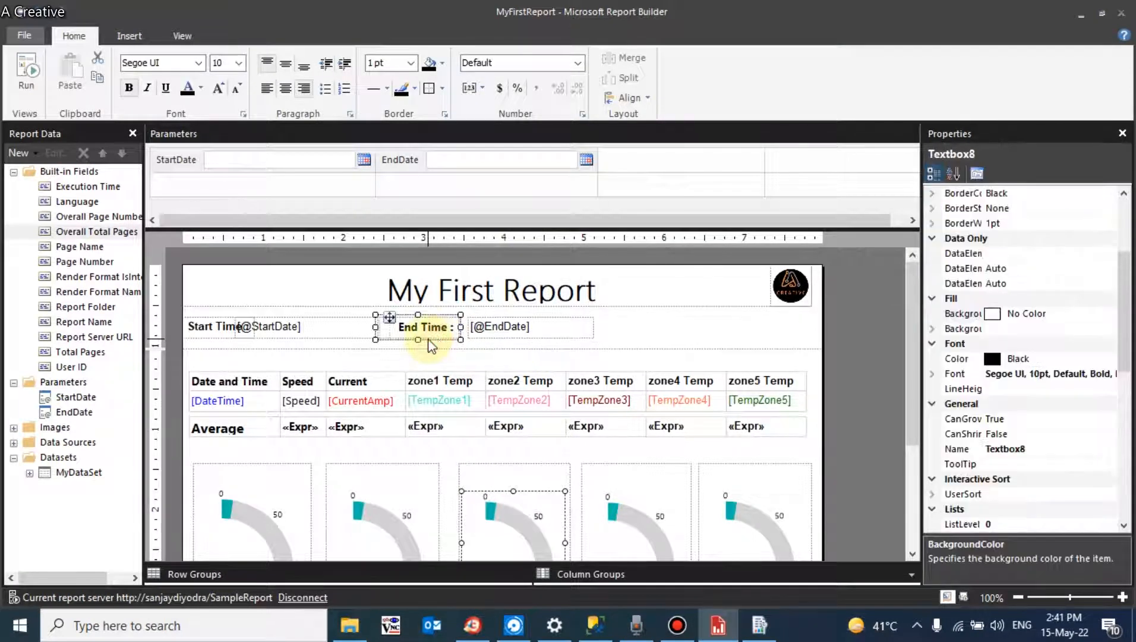
# Run the edited report in Report Builder, return to its design, and reload the report page in the browser.
pyautogui.click(23, 69)
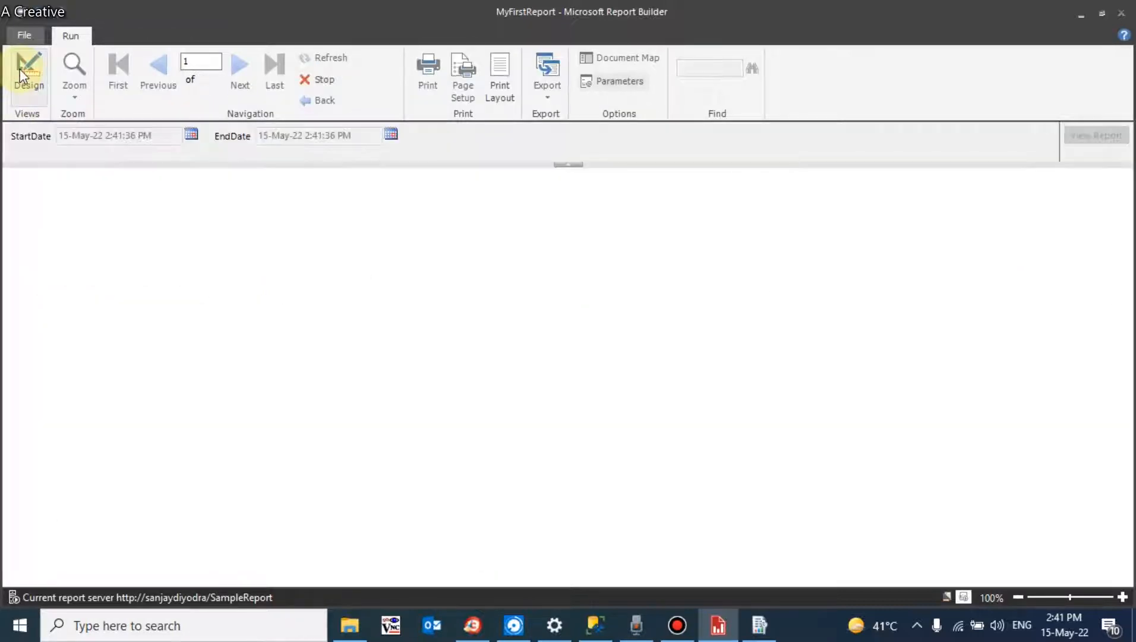
pyautogui.click(19, 69)
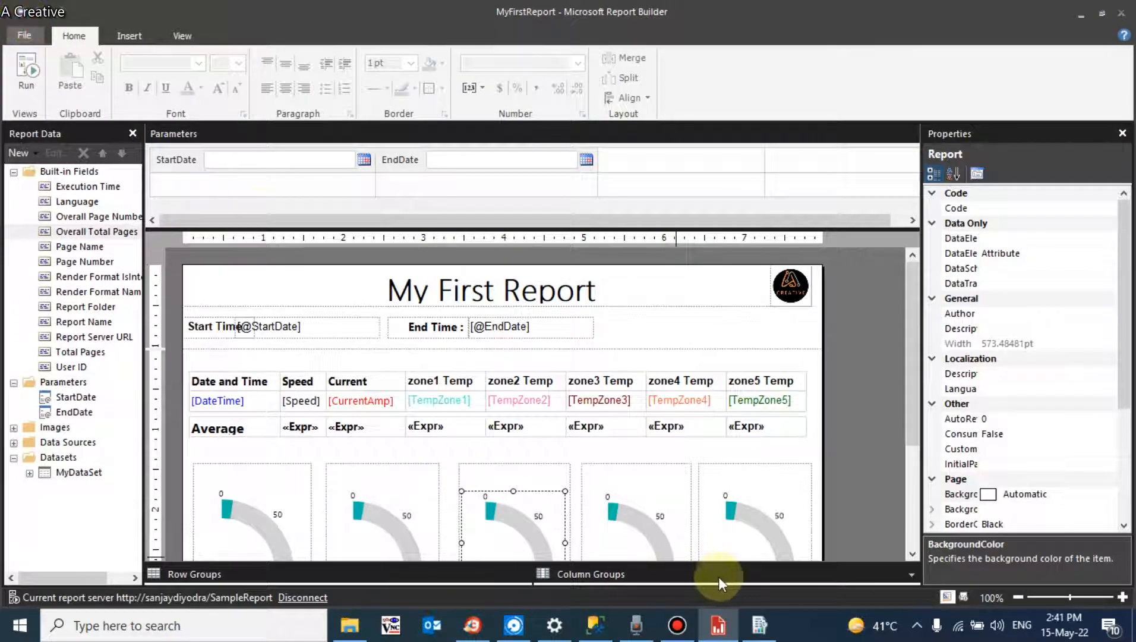
pyautogui.click(472, 625)
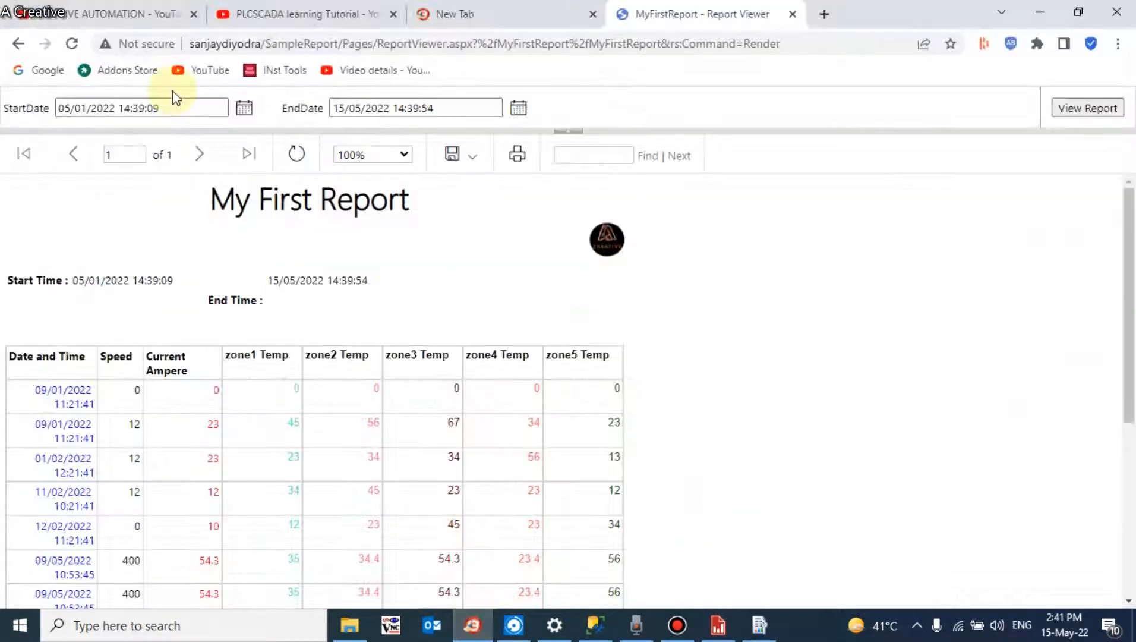
pyautogui.click(72, 44)
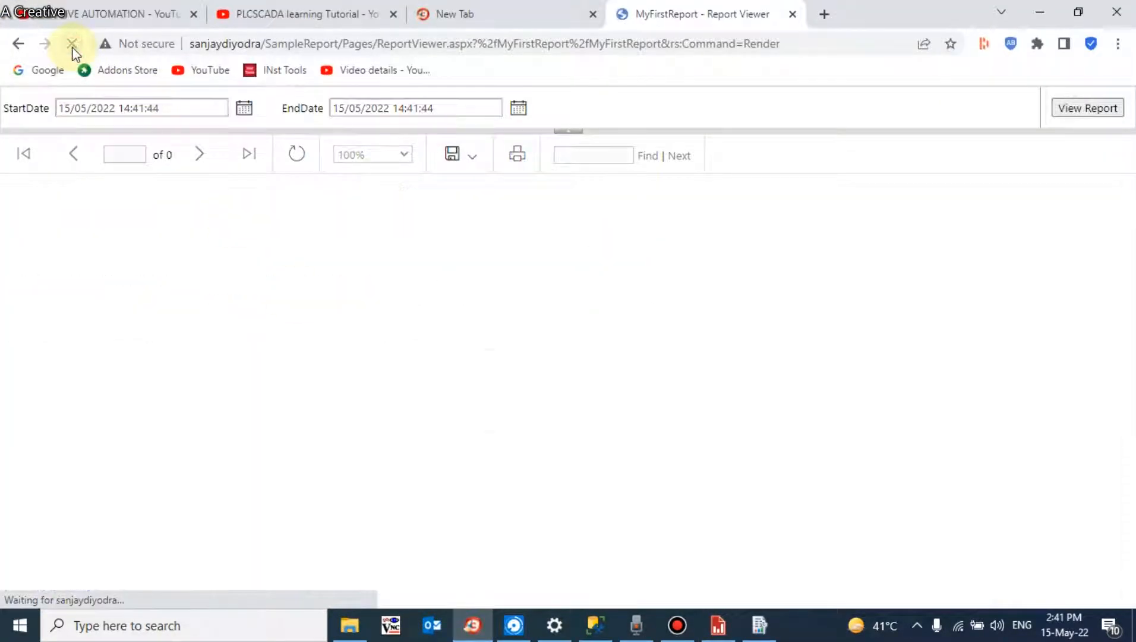
# Set StartDate to 15/01/2022 with the calendar and render the report for that period.
pyautogui.click(244, 108)
pyautogui.click(72, 126)
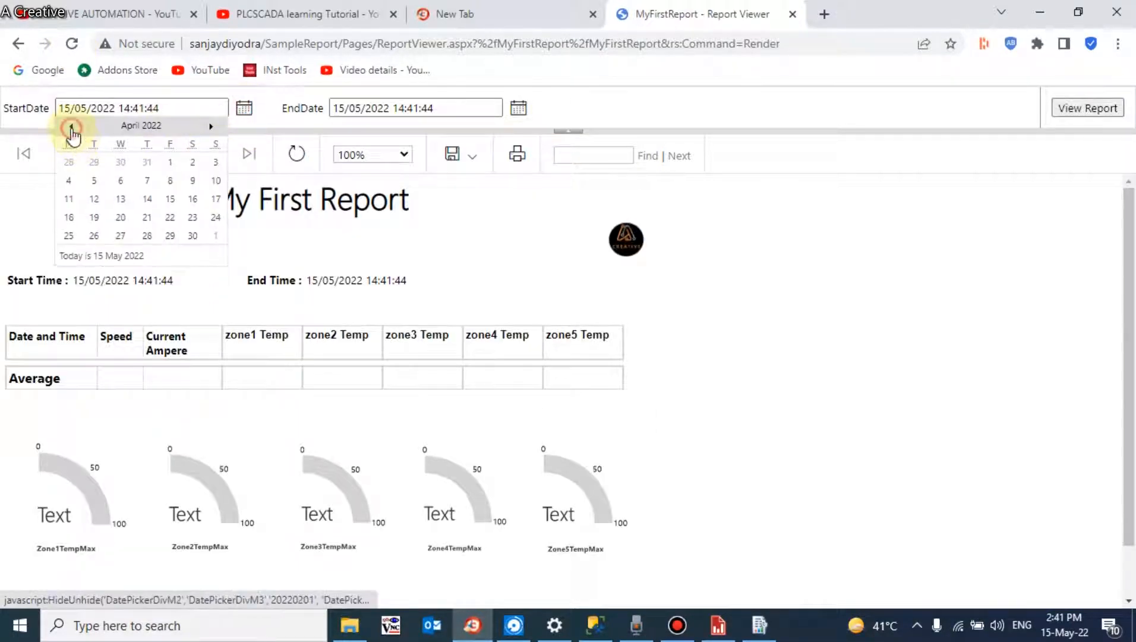
pyautogui.click(72, 127)
pyautogui.click(70, 126)
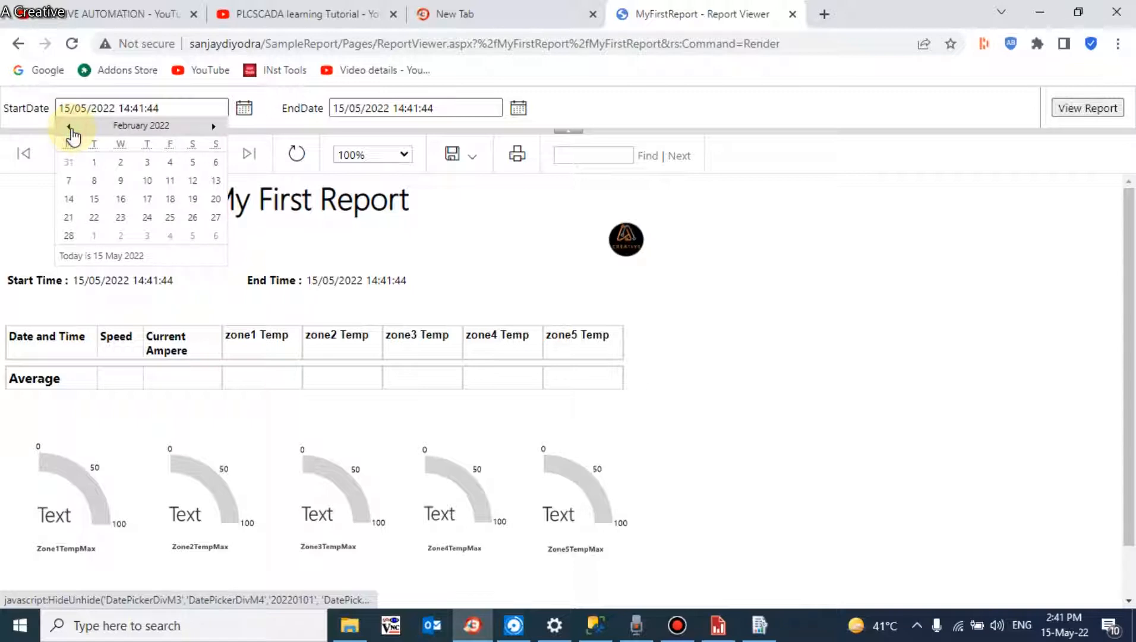
pyautogui.click(70, 127)
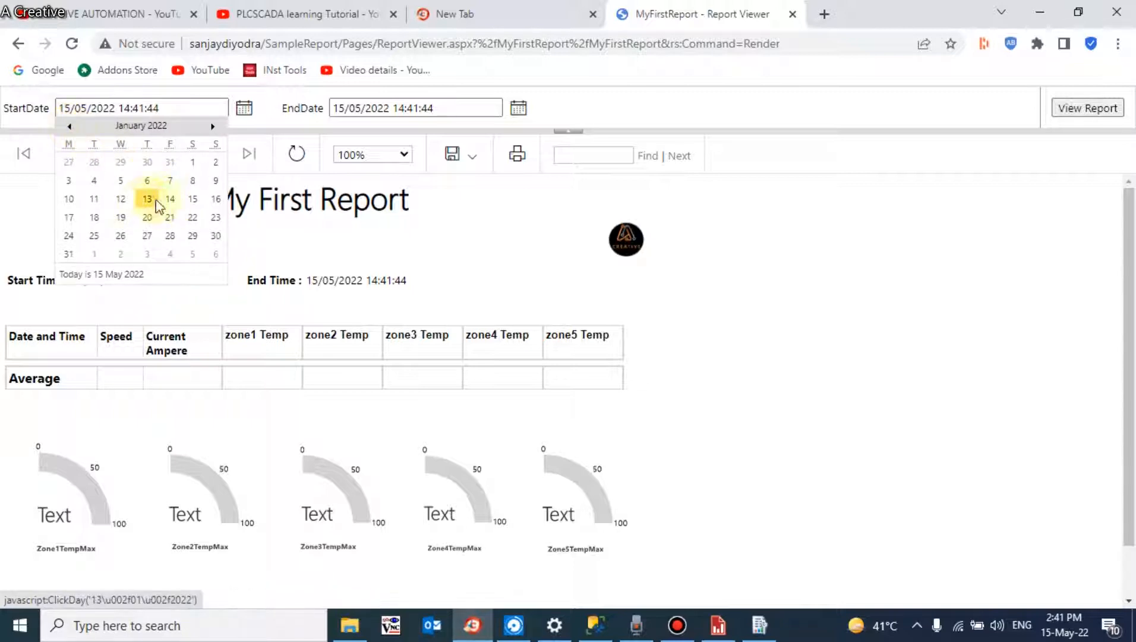
pyautogui.click(192, 200)
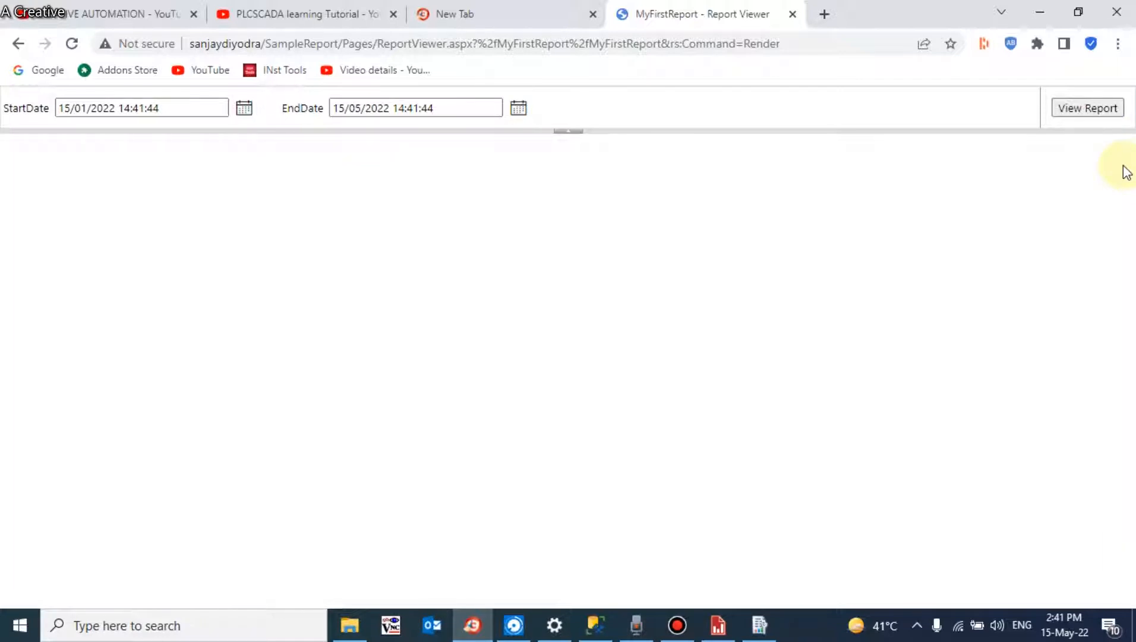
pyautogui.click(1081, 110)
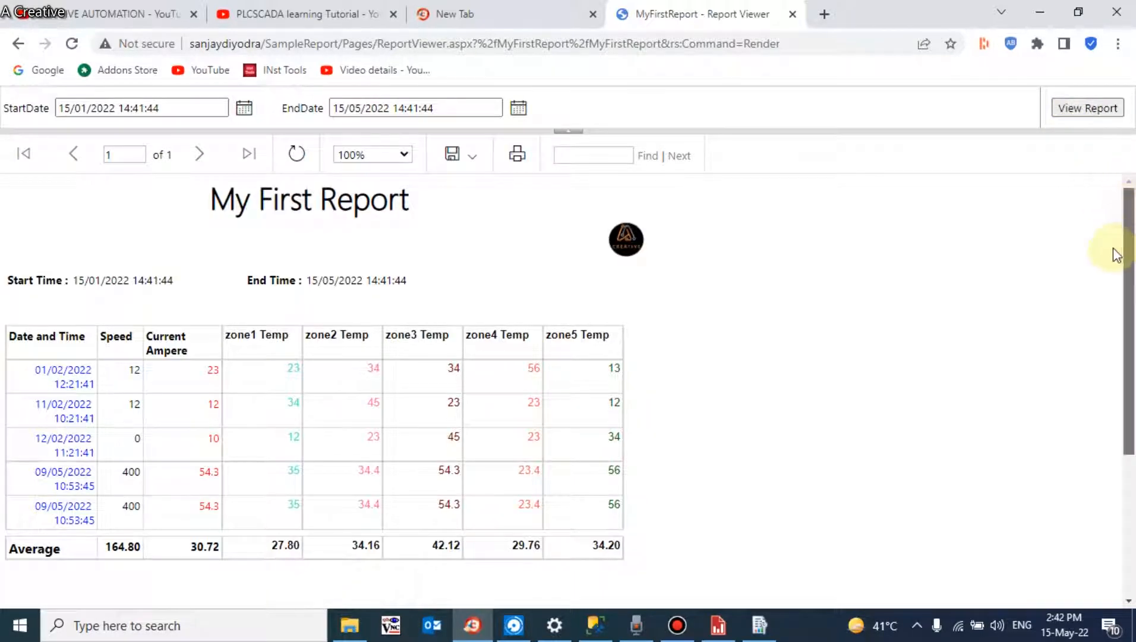
# Examine the rendered report's start and end times, data rows, averages, zone temperature gauges and footer.
pyautogui.scroll(-4, 1114, 255)
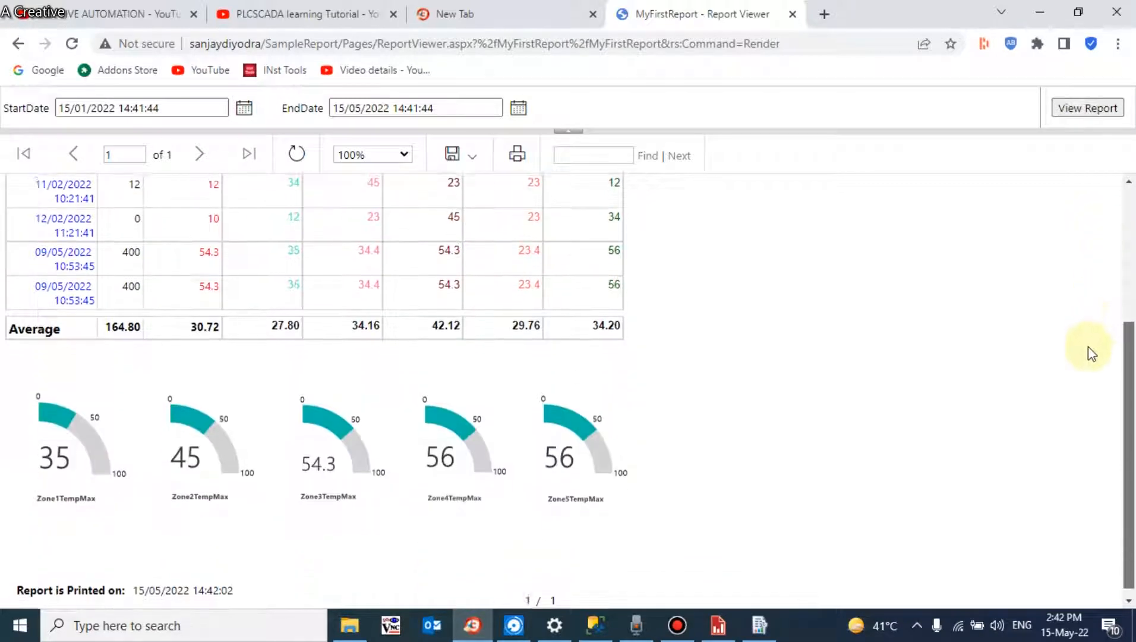
pyautogui.scroll(3, 1091, 353)
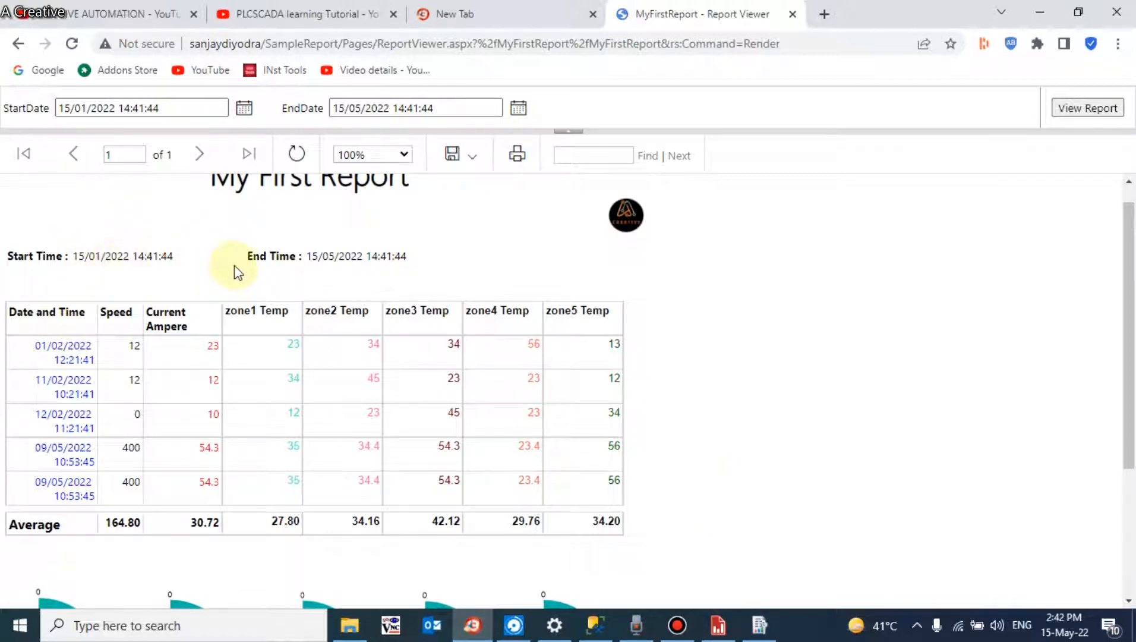
pyautogui.moveTo(310, 256); pyautogui.dragTo(436, 246)
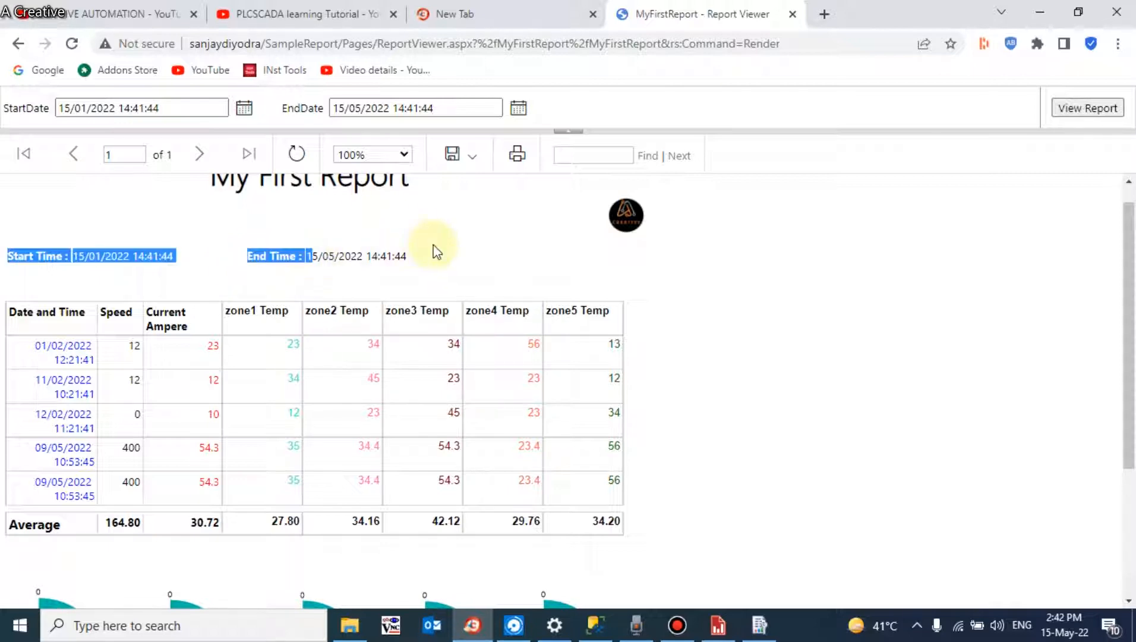
pyautogui.scroll(1, 1130, 297)
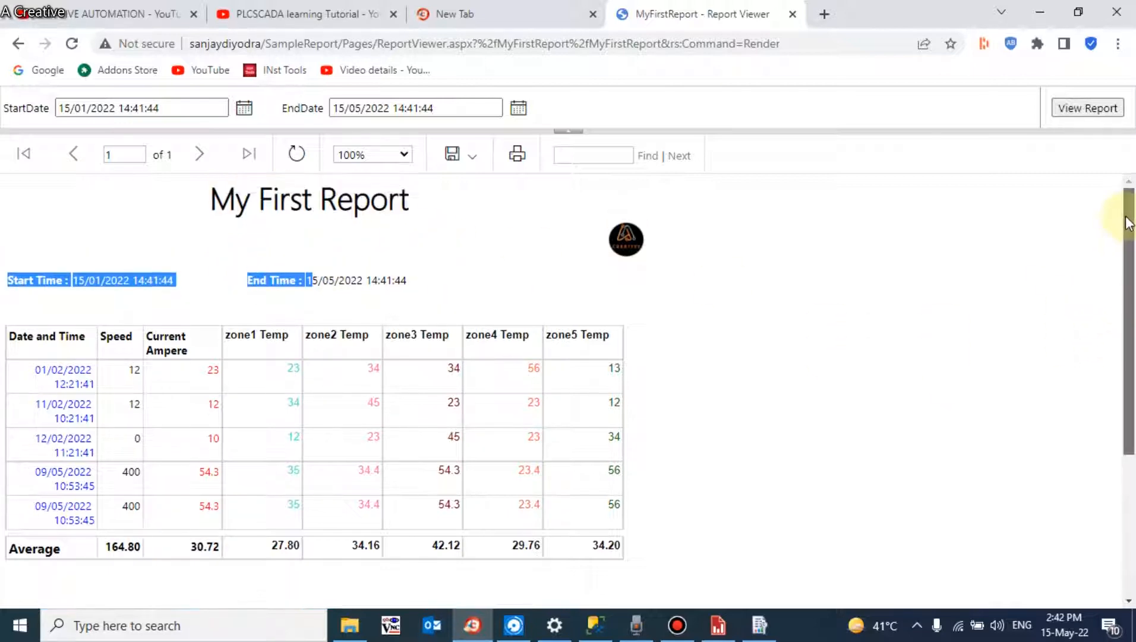
pyautogui.moveTo(1126, 293); pyautogui.dragTo(1126, 436)
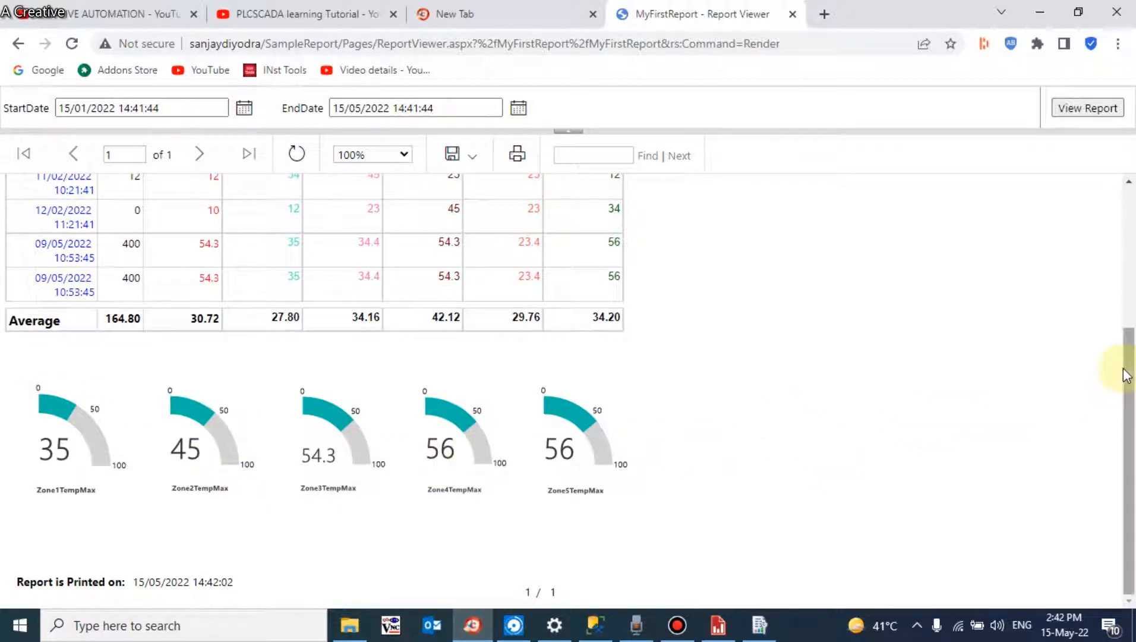
# Review the rendered report back up to its title and list the available export formats.
pyautogui.moveTo(1123, 370); pyautogui.dragTo(1129, 319)
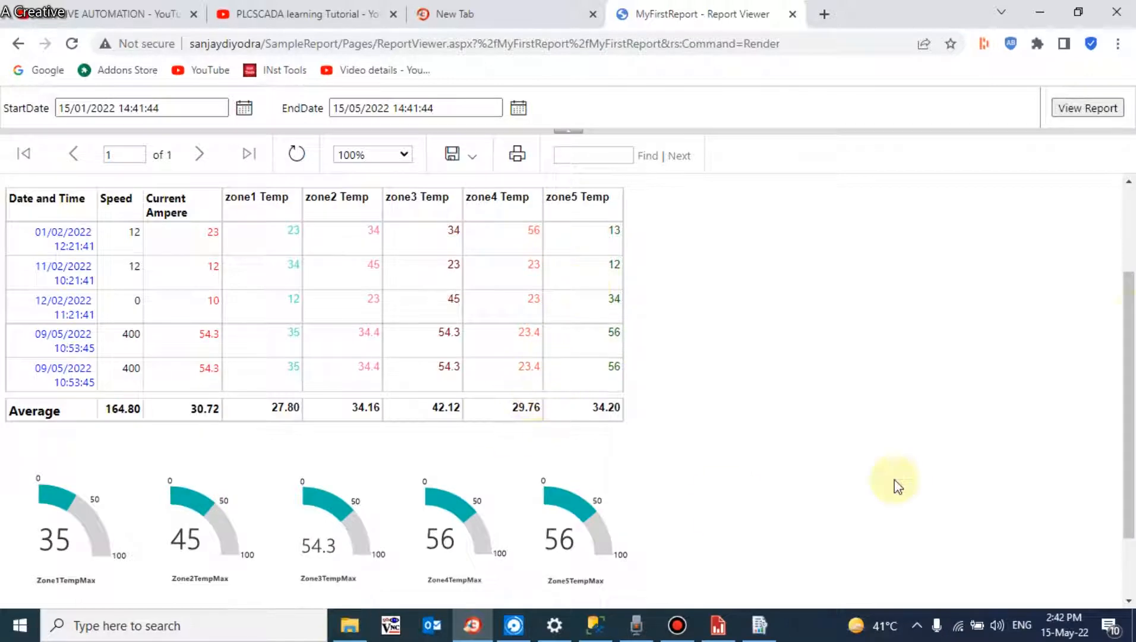
pyautogui.moveTo(1129, 297); pyautogui.dragTo(1073, 216)
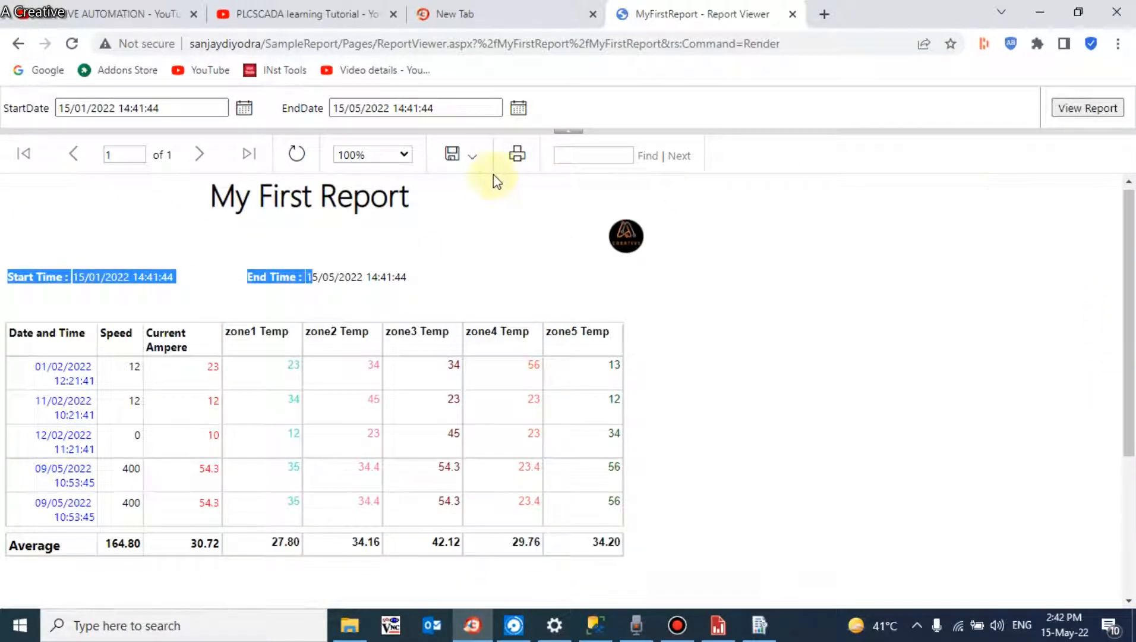
pyautogui.click(456, 154)
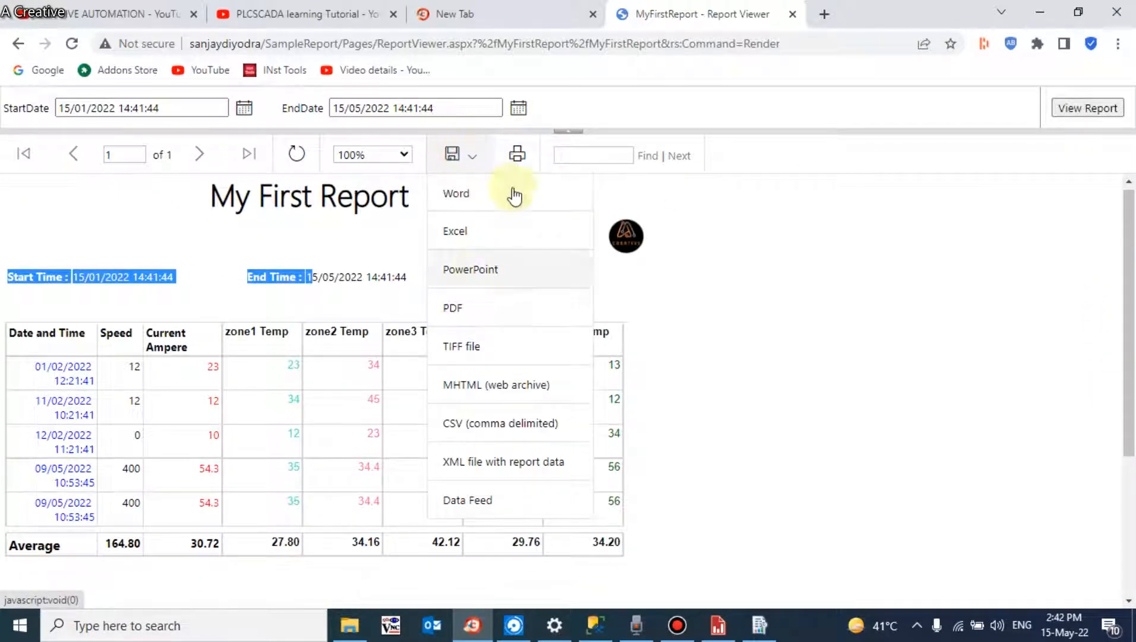
# Generate a printer-friendly PDF of the report with A4 page size and Portrait orientation.
pyautogui.click(517, 155)
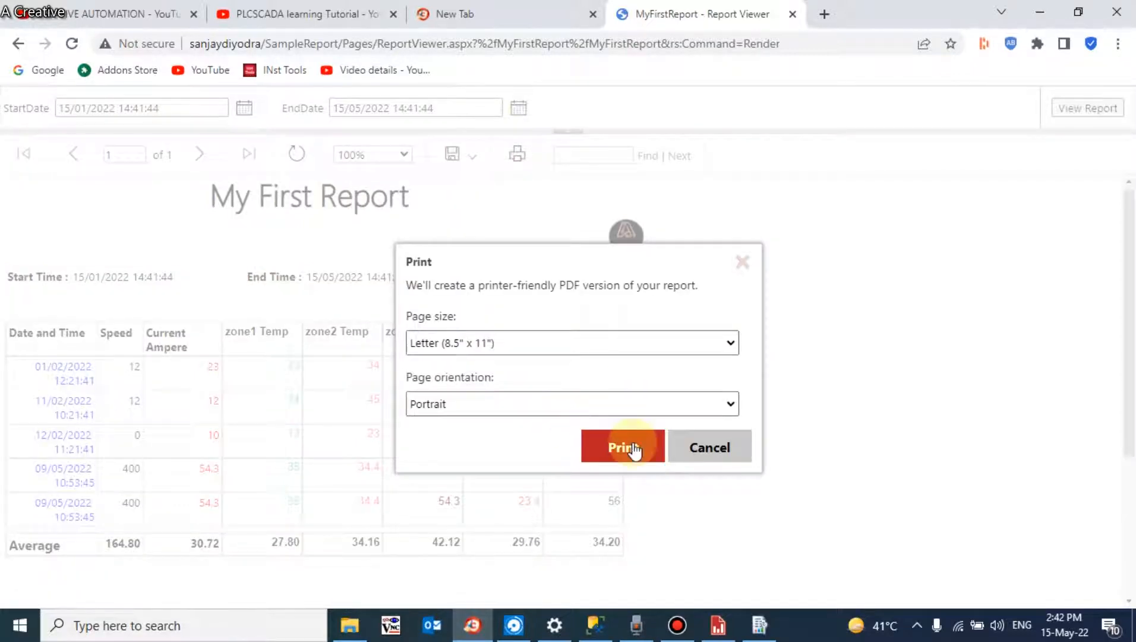
pyautogui.click(597, 343)
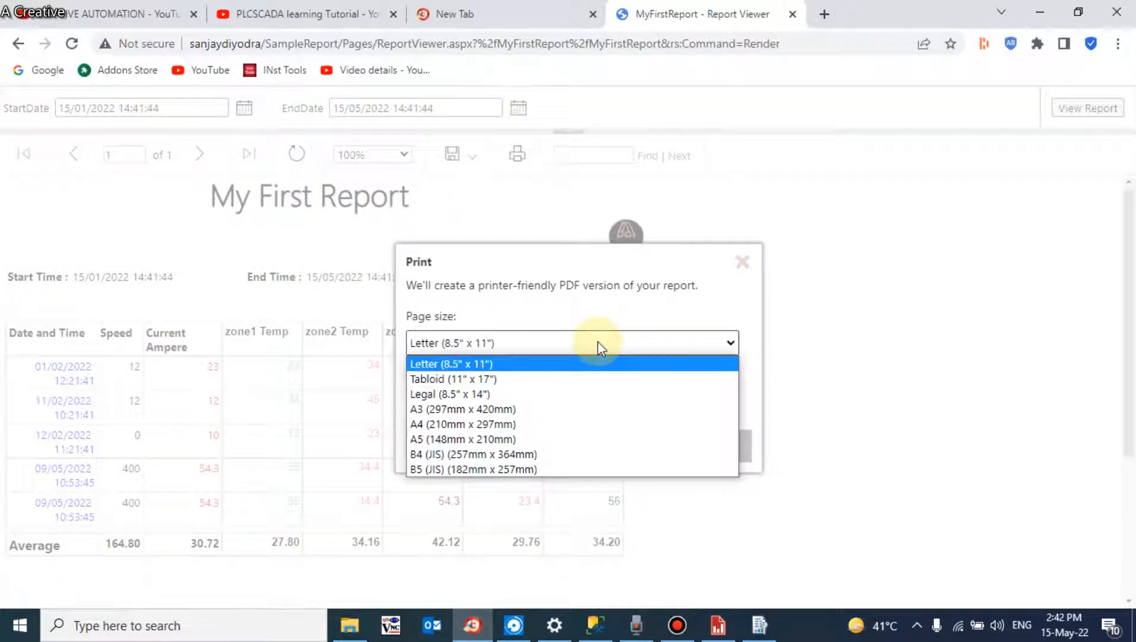
pyautogui.click(456, 409)
pyautogui.click(472, 343)
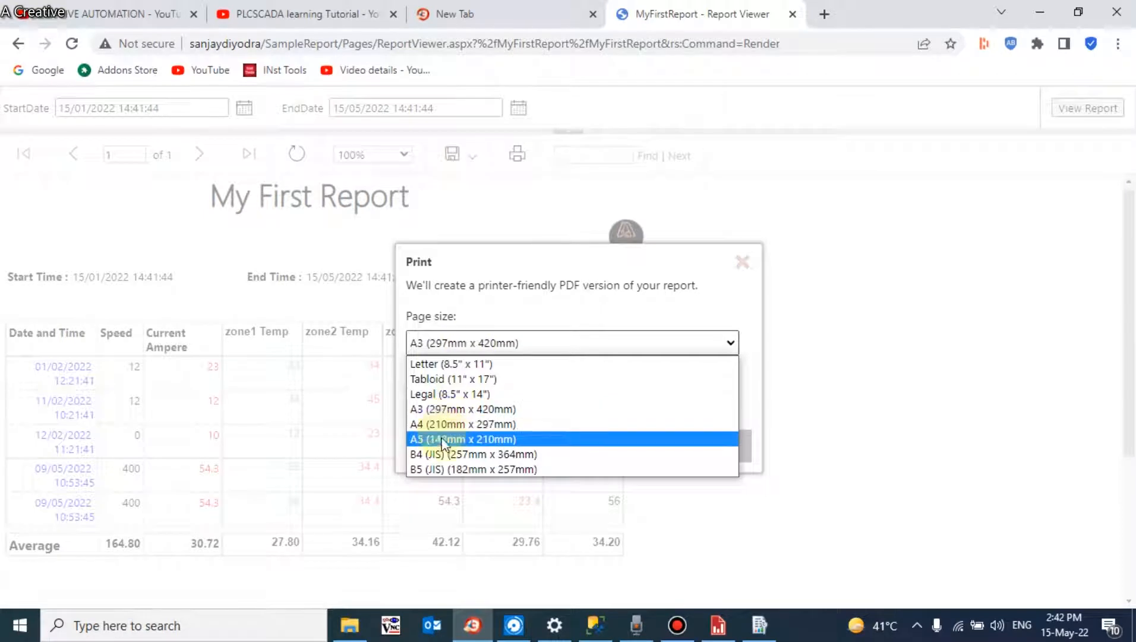
pyautogui.click(448, 424)
pyautogui.click(453, 404)
pyautogui.click(443, 439)
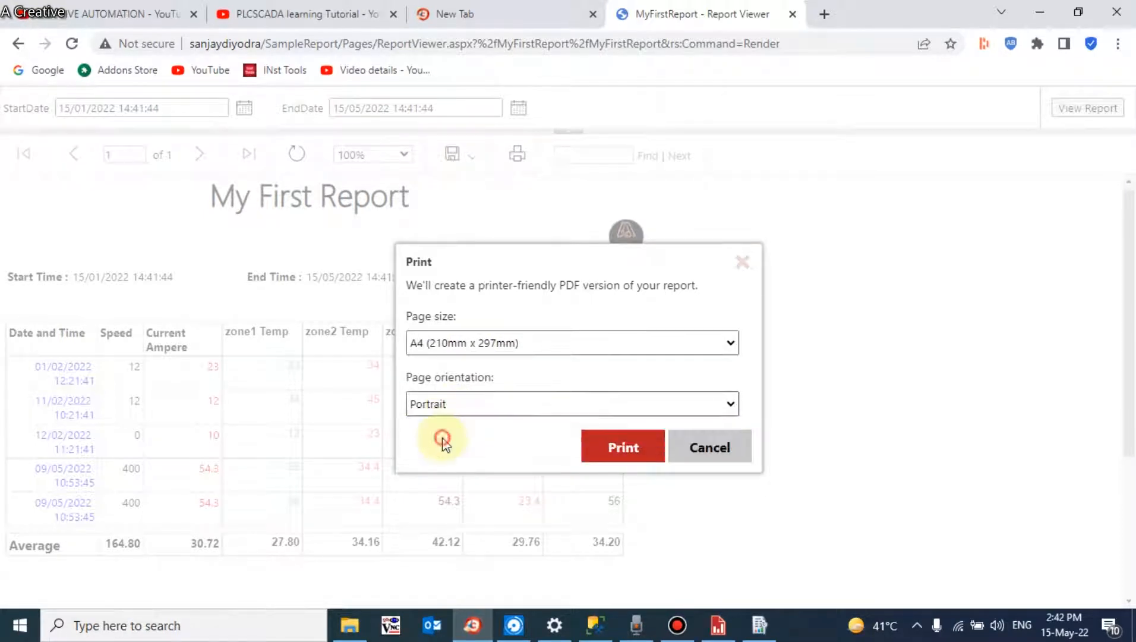
pyautogui.click(594, 451)
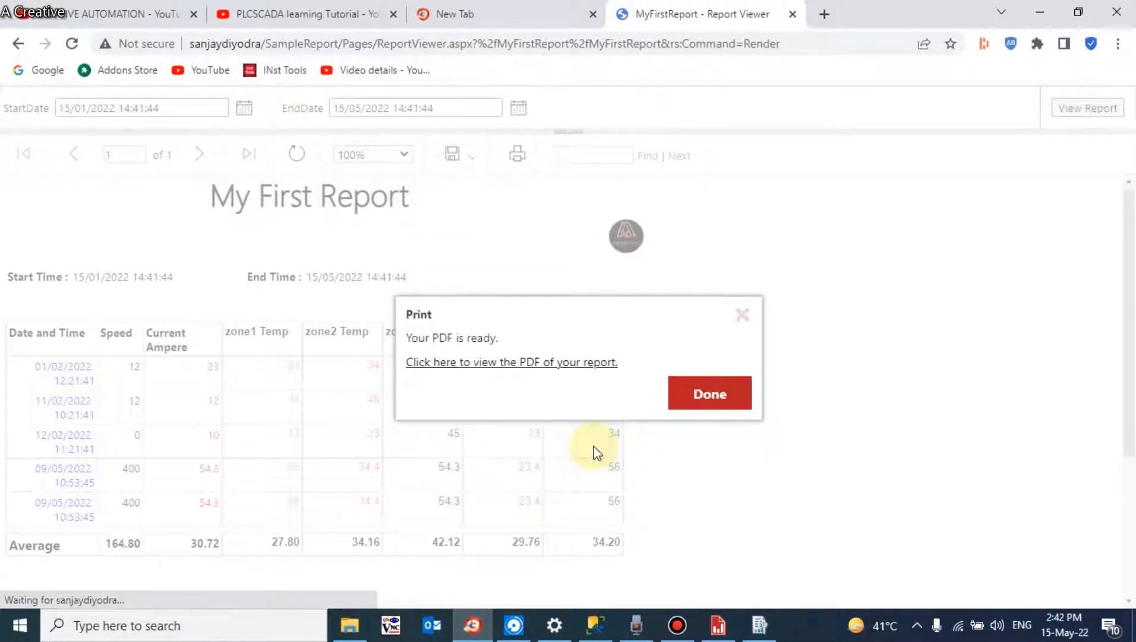
# Check the print preview, print all pages with Microsoft Print to PDF, and save the file on the Desktop as "sample report".
pyautogui.click(594, 373)
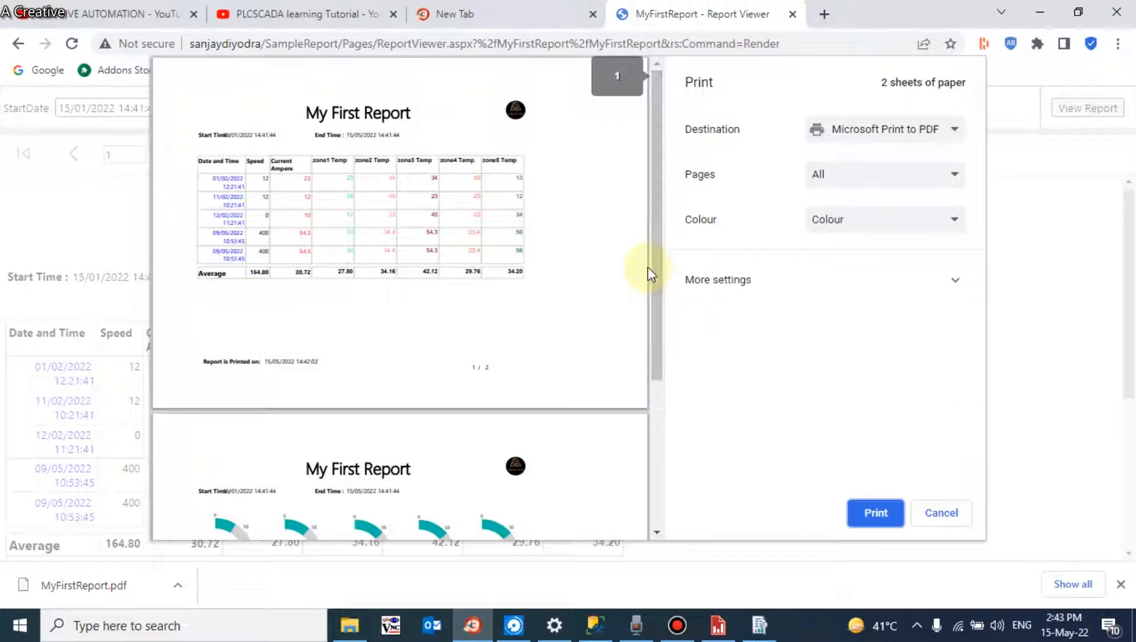
pyautogui.click(659, 274)
pyautogui.moveTo(659, 274); pyautogui.dragTo(644, 233)
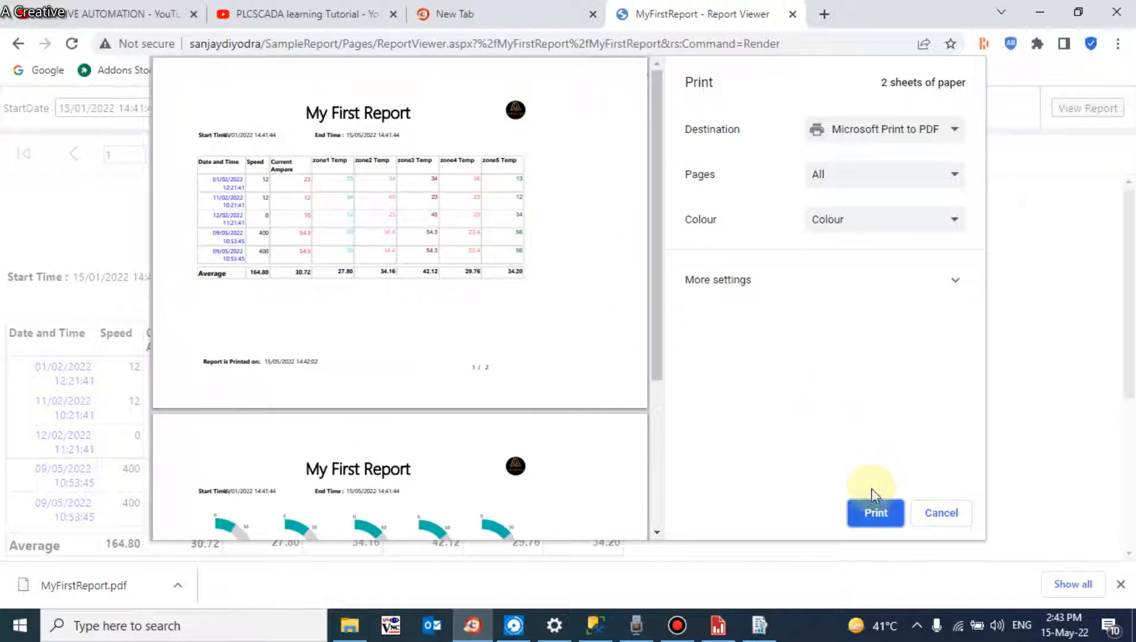
pyautogui.click(874, 511)
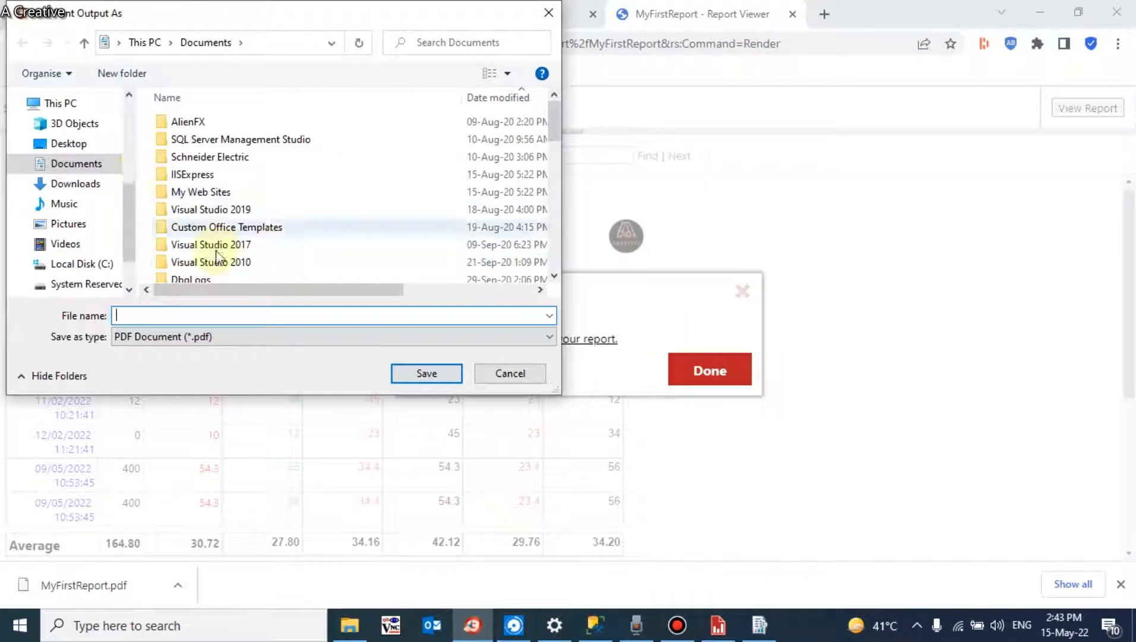
pyautogui.click(101, 143)
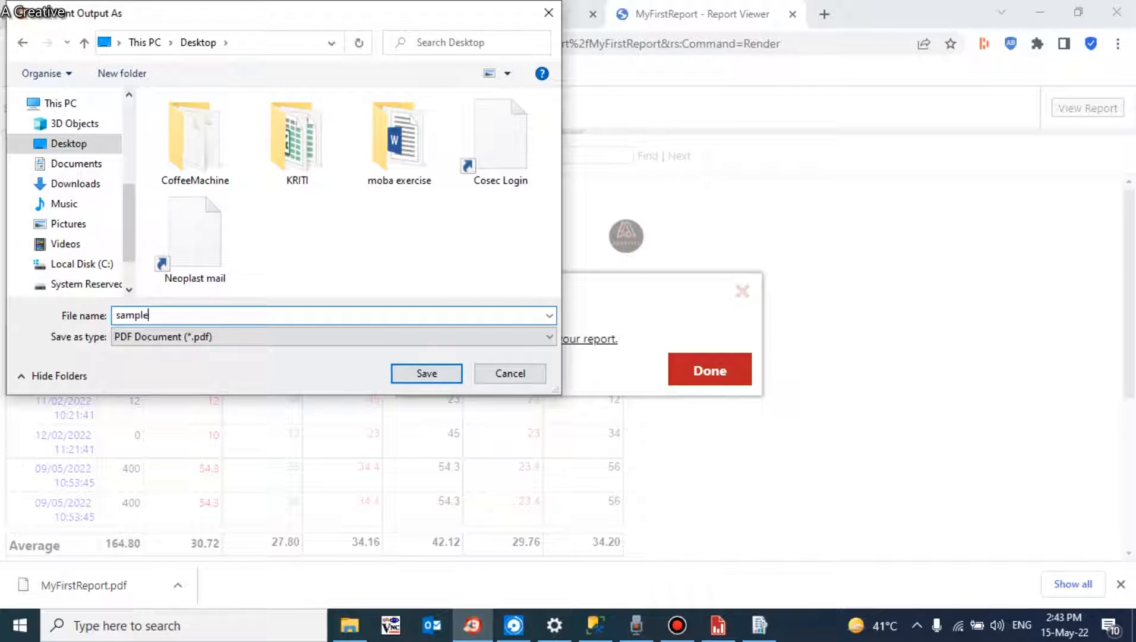
pyautogui.press('Return')
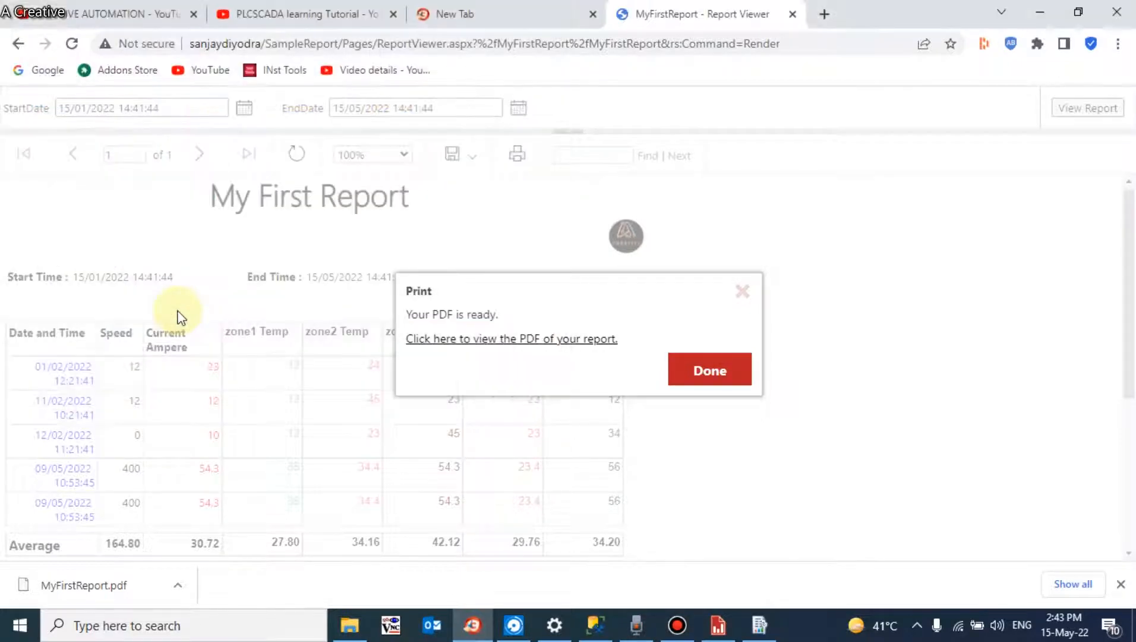
pyautogui.click(742, 292)
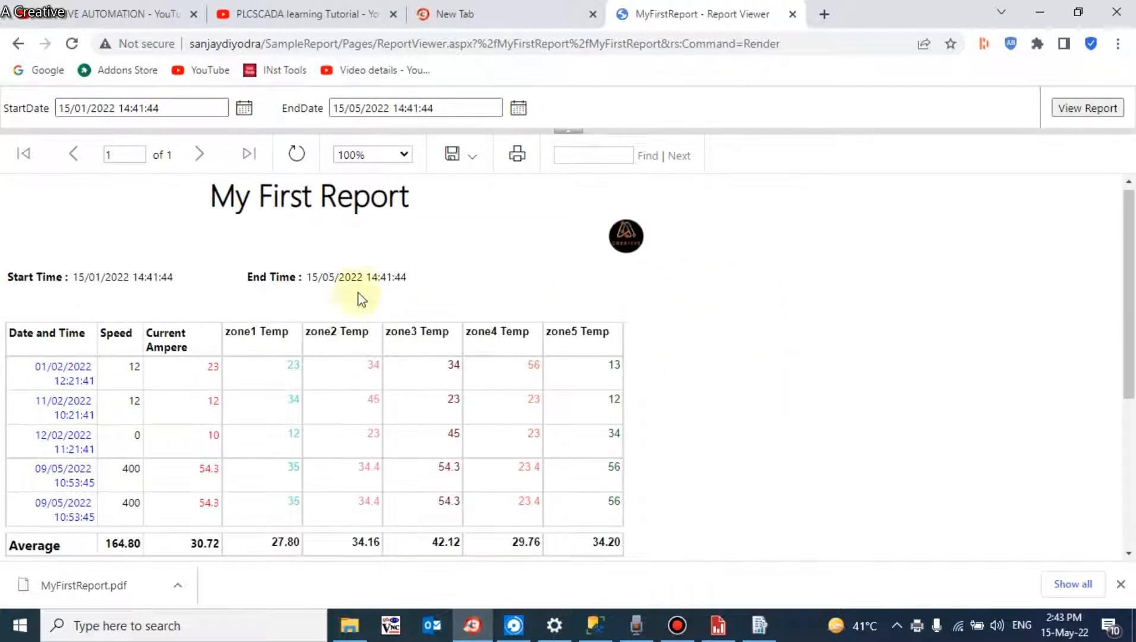
# Open the sample report PDF from the desktop and rotate its pages until the report reads upright.
pyautogui.click(1039, 11)
pyautogui.click(1072, 10)
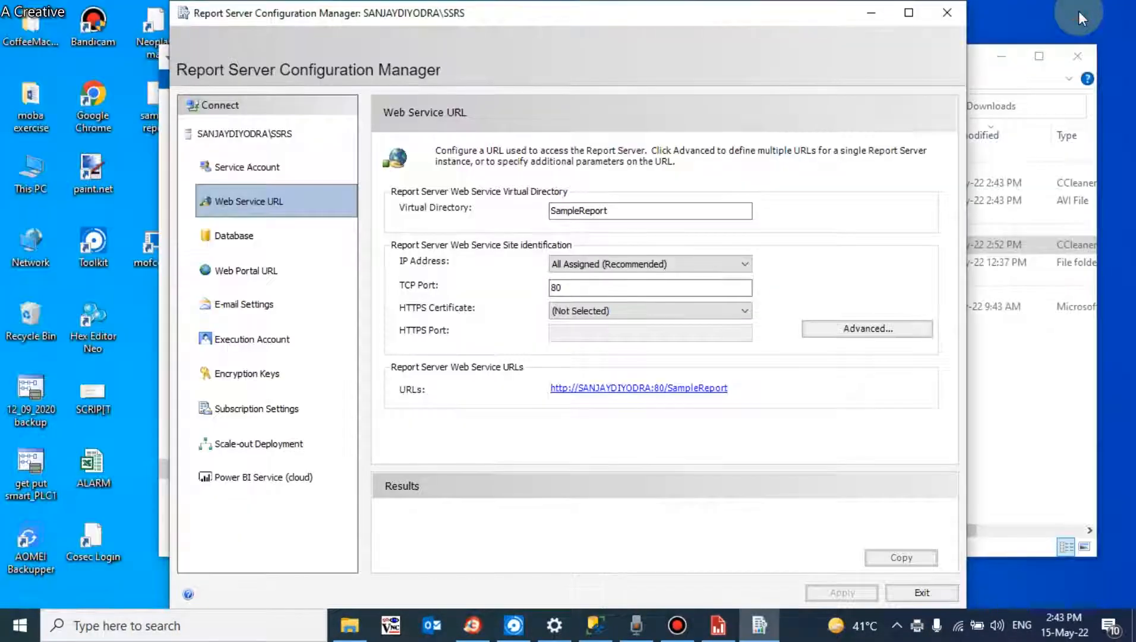
pyautogui.click(871, 13)
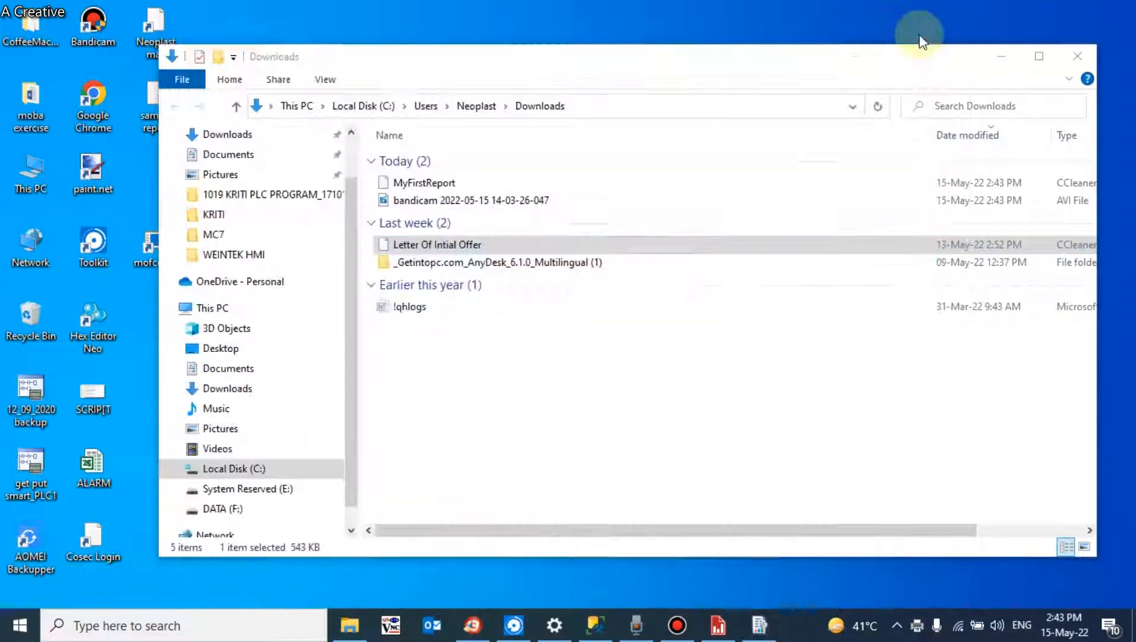
pyautogui.click(1002, 57)
pyautogui.doubleClick(165, 114)
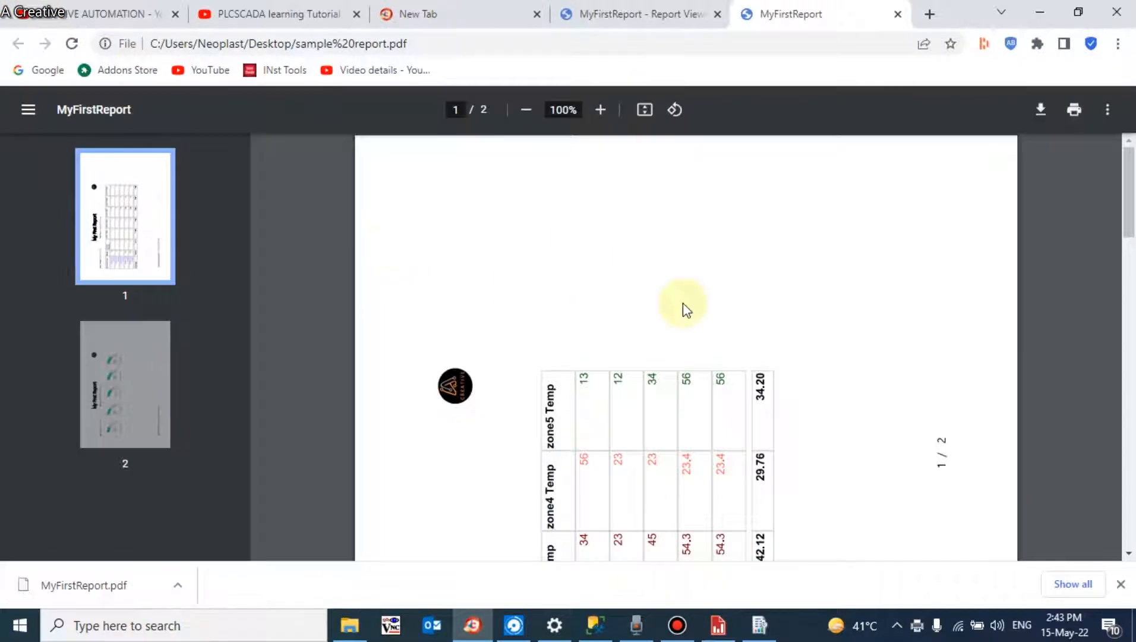
pyautogui.click(673, 110)
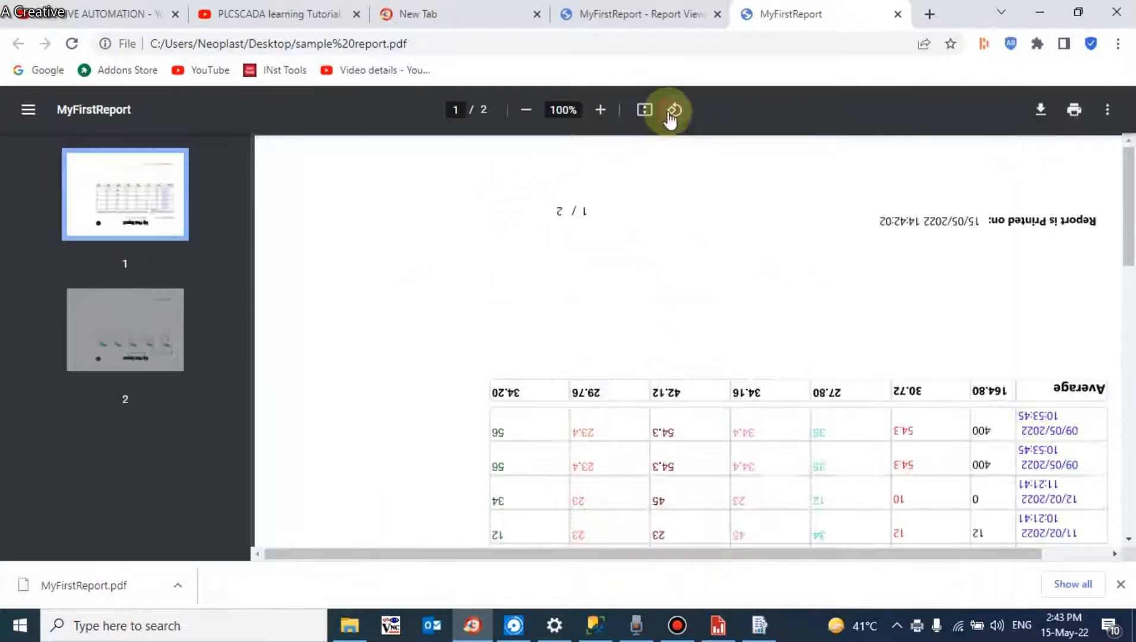
pyautogui.click(673, 110)
pyautogui.click(673, 110)
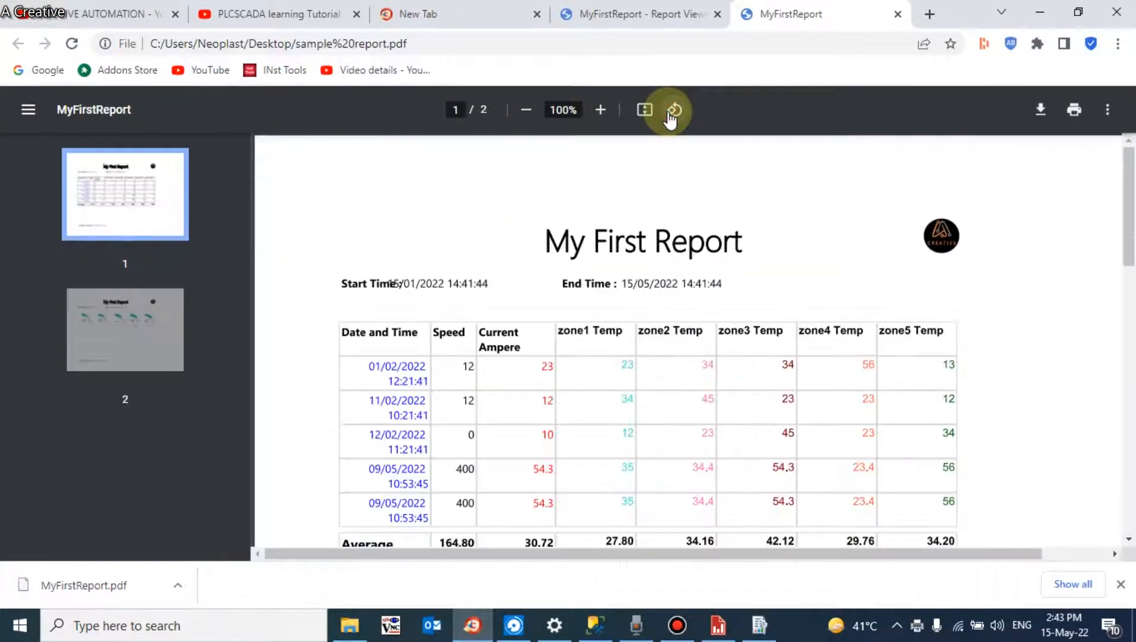
# Examine both pages of the PDF, checking the header times, data table, averages and zone temperature gauges.
pyautogui.moveTo(1128, 219); pyautogui.dragTo(1117, 411)
pyautogui.scroll(-2, 1116, 411)
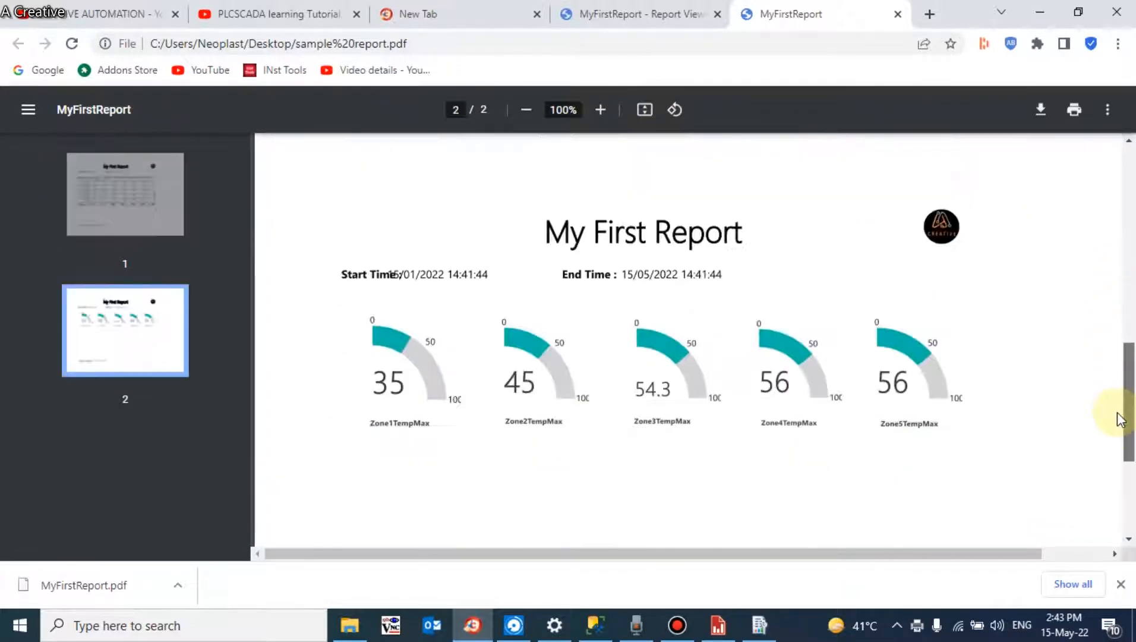
pyautogui.scroll(-1, 1117, 416)
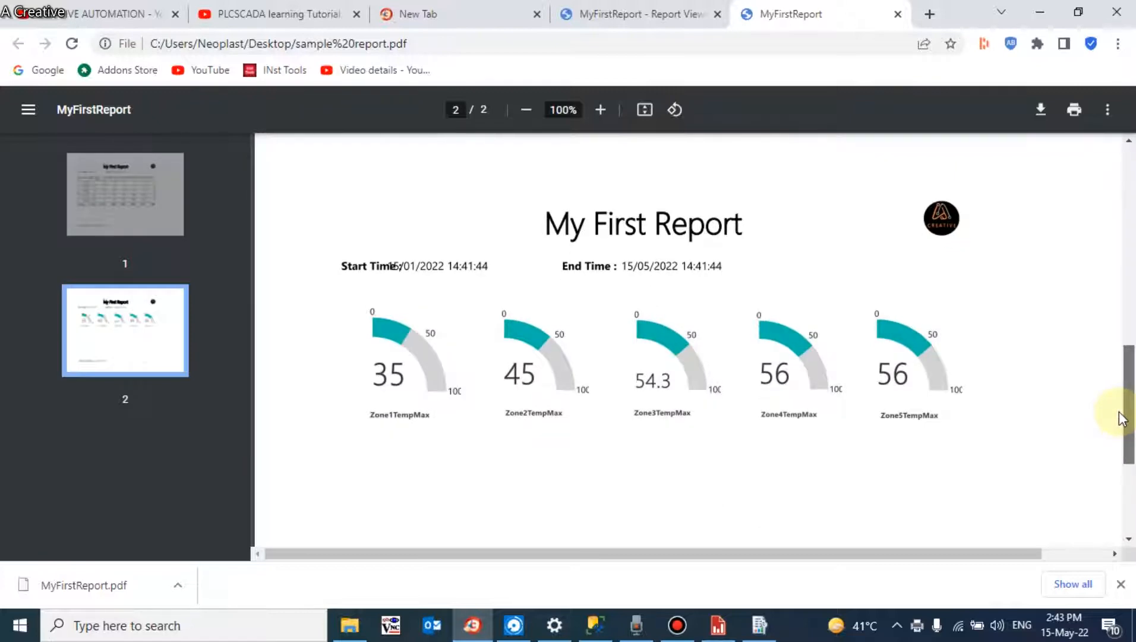
pyautogui.scroll(-1, 1119, 428)
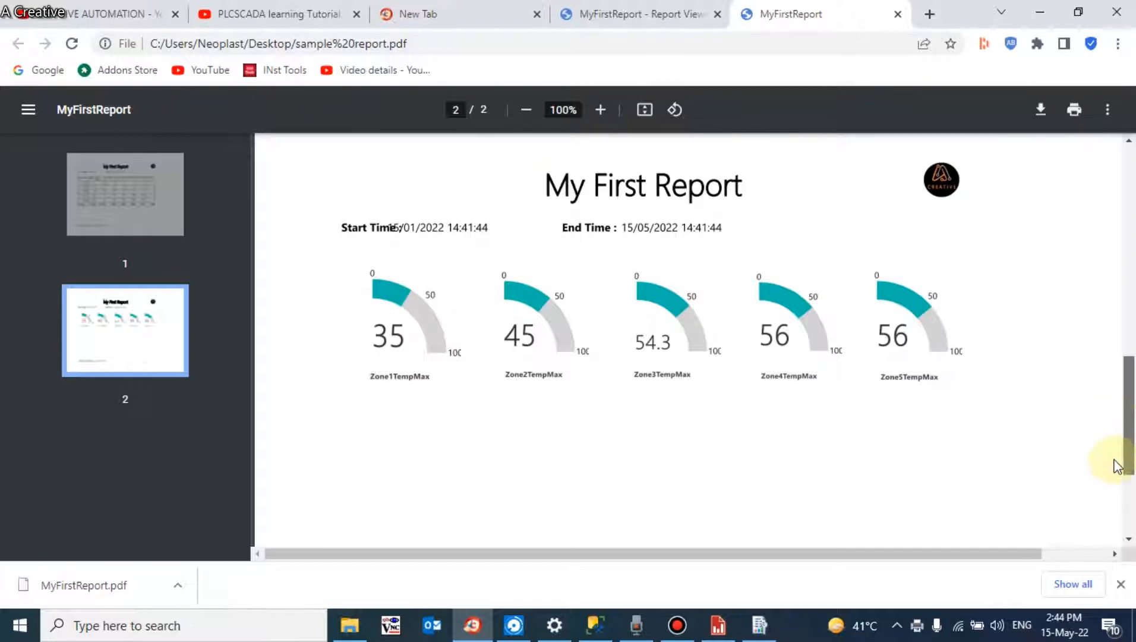
pyautogui.scroll(-5, 1116, 469)
pyautogui.moveTo(1118, 501); pyautogui.dragTo(1121, 400)
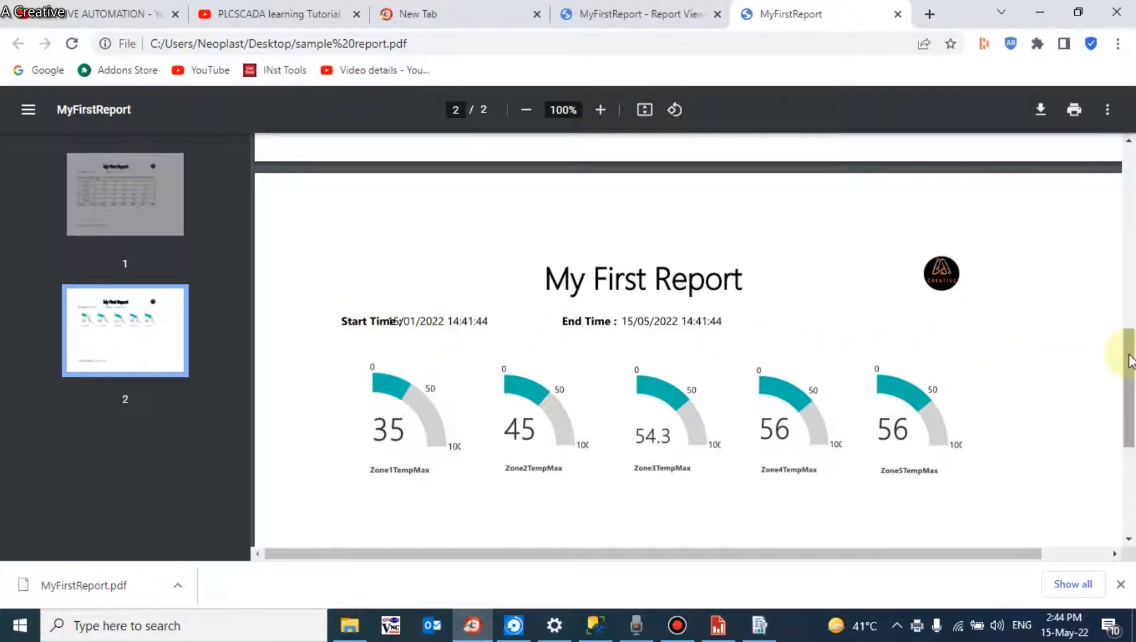
pyautogui.moveTo(1128, 354); pyautogui.dragTo(1103, 174)
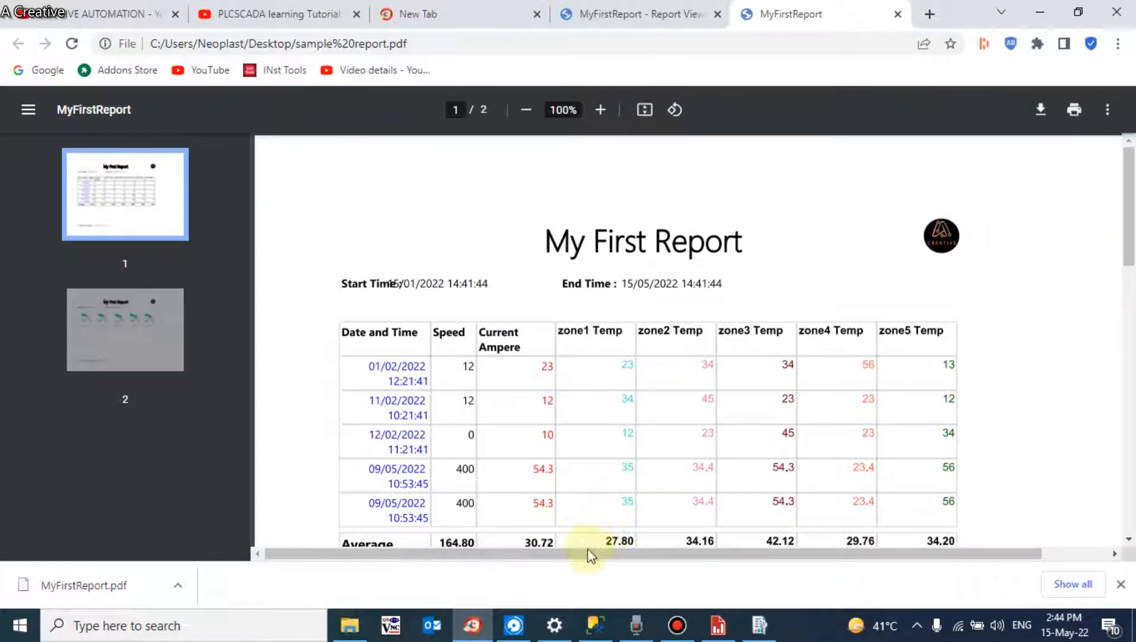
pyautogui.moveTo(590, 556); pyautogui.dragTo(602, 535)
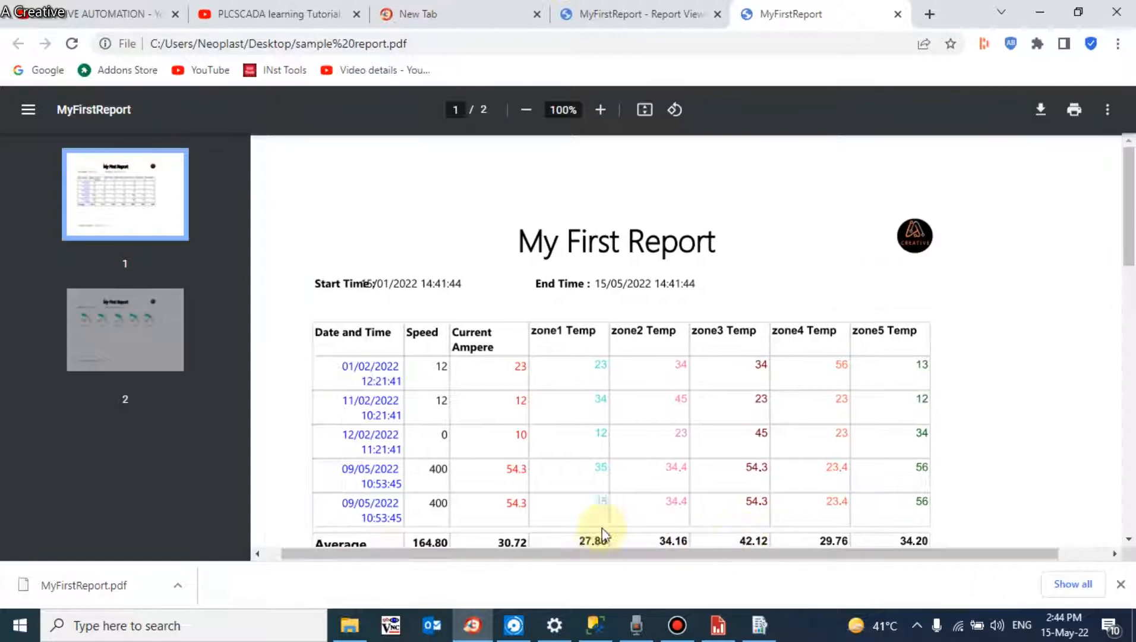
# Switch to Report Builder and nudge the StartDate value box to the right, clear of the Start Time label.
pyautogui.click(717, 624)
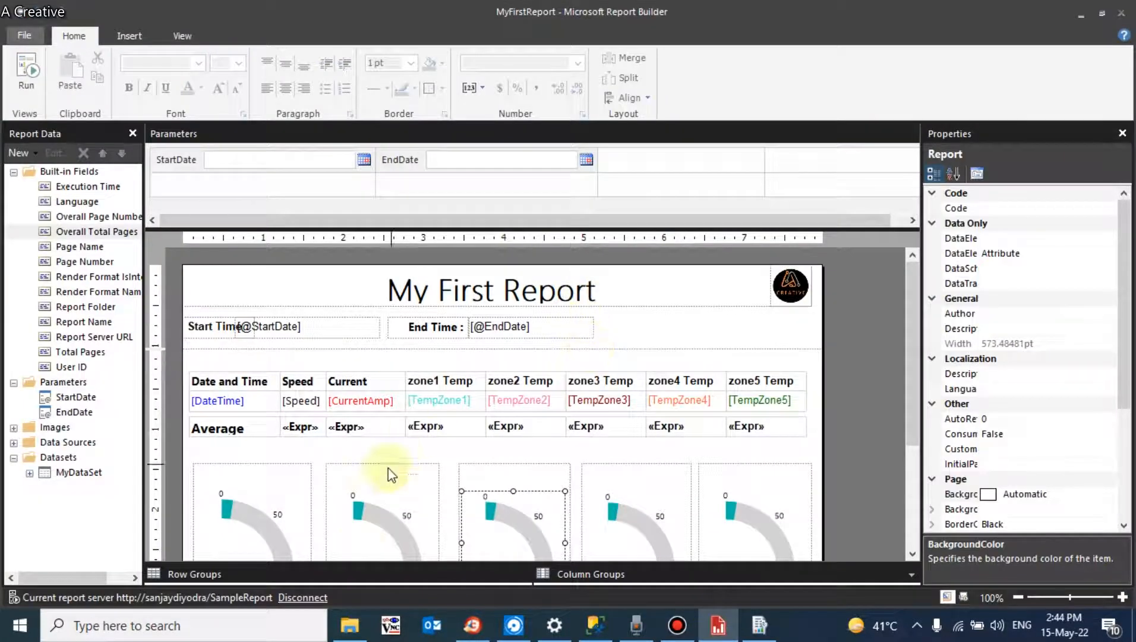
pyautogui.click(357, 337)
pyautogui.press('Right')
pyautogui.press('Right')
pyautogui.press('Right')
pyautogui.press('Right')
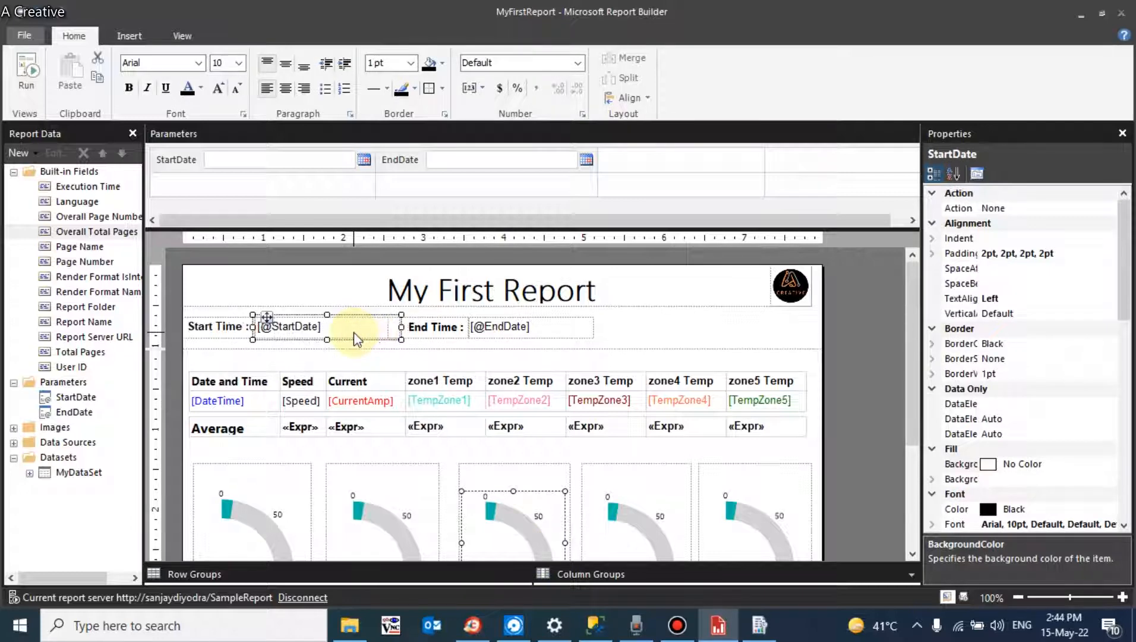
pyautogui.click(641, 328)
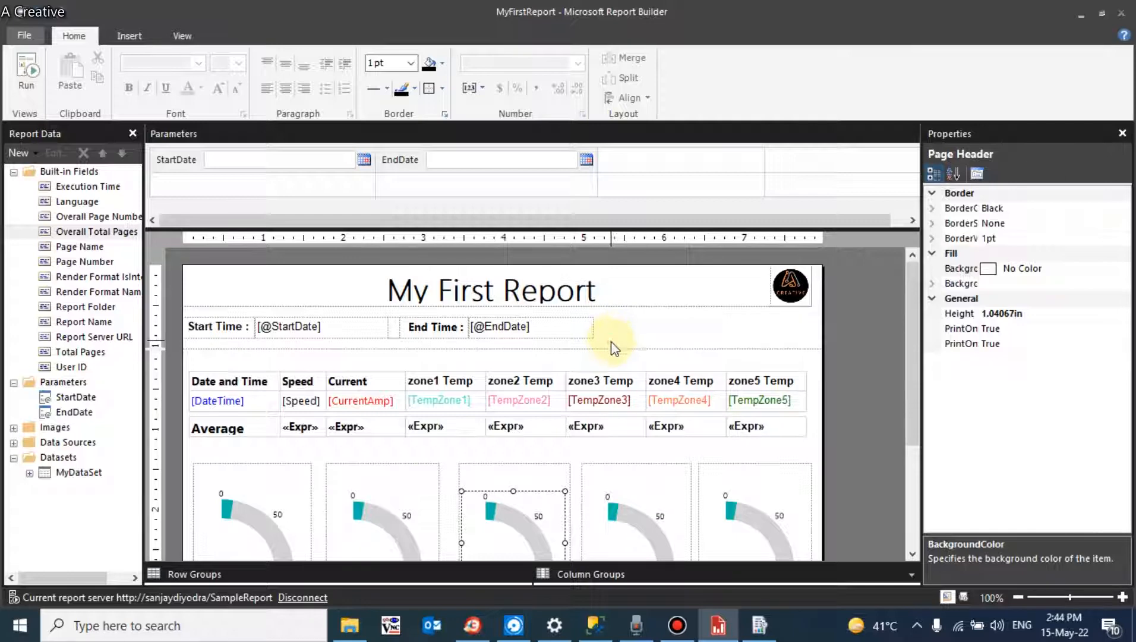
# Remove the Start Time and End Time labels and their StartDate and EndDate value boxes from the page header.
pyautogui.moveTo(609, 341); pyautogui.dragTo(153, 309)
pyautogui.click(634, 332)
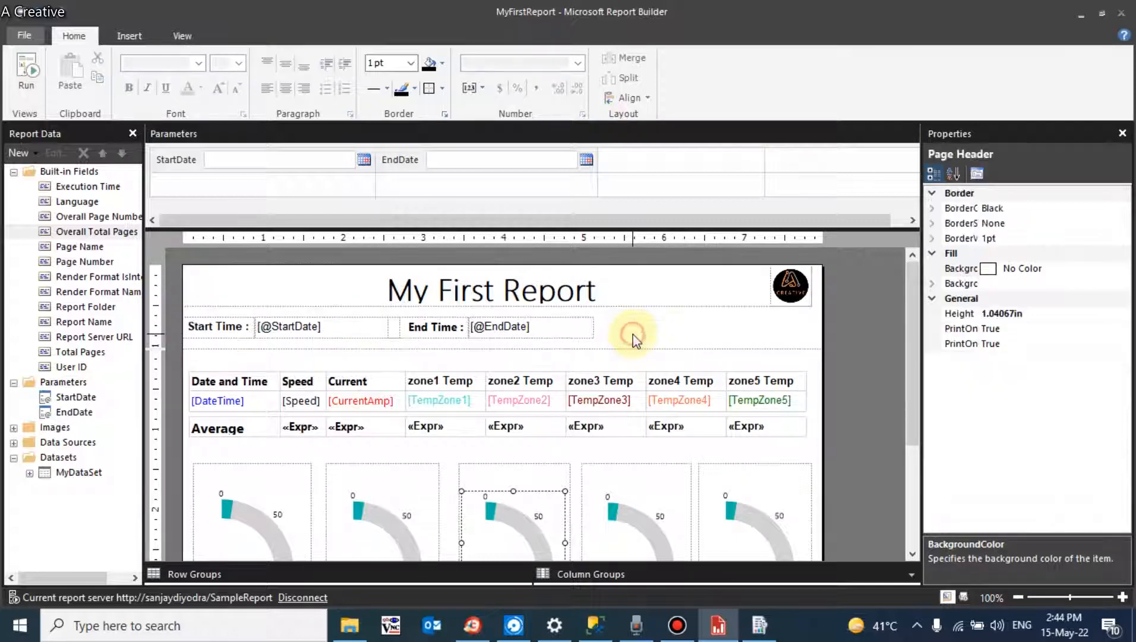
pyautogui.moveTo(616, 339); pyautogui.dragTo(173, 312)
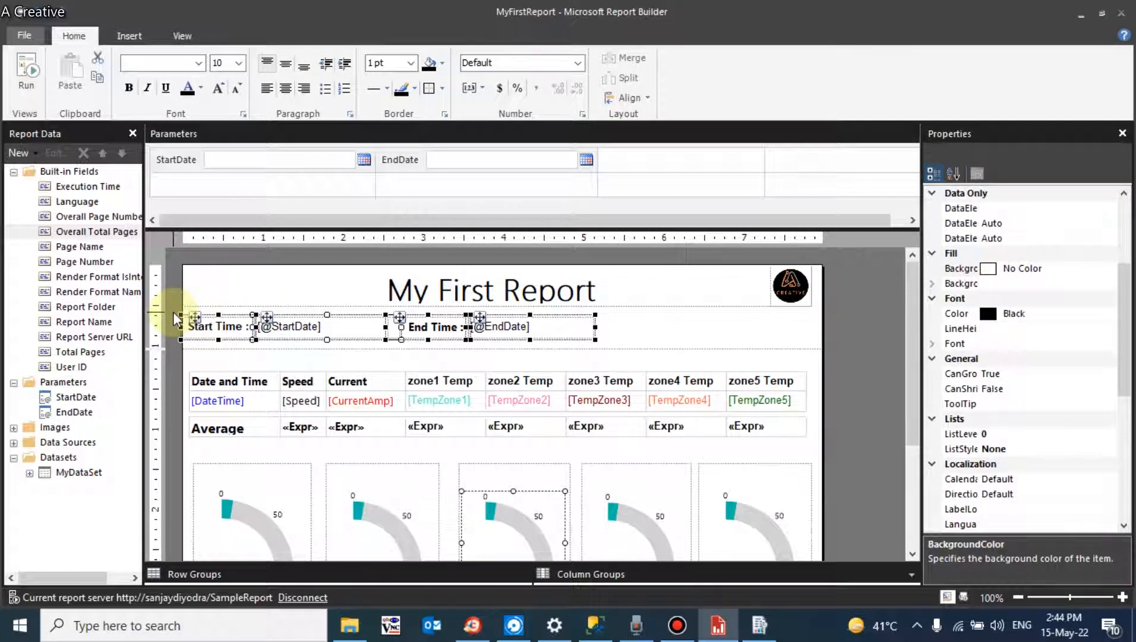
pyautogui.press('Delete')
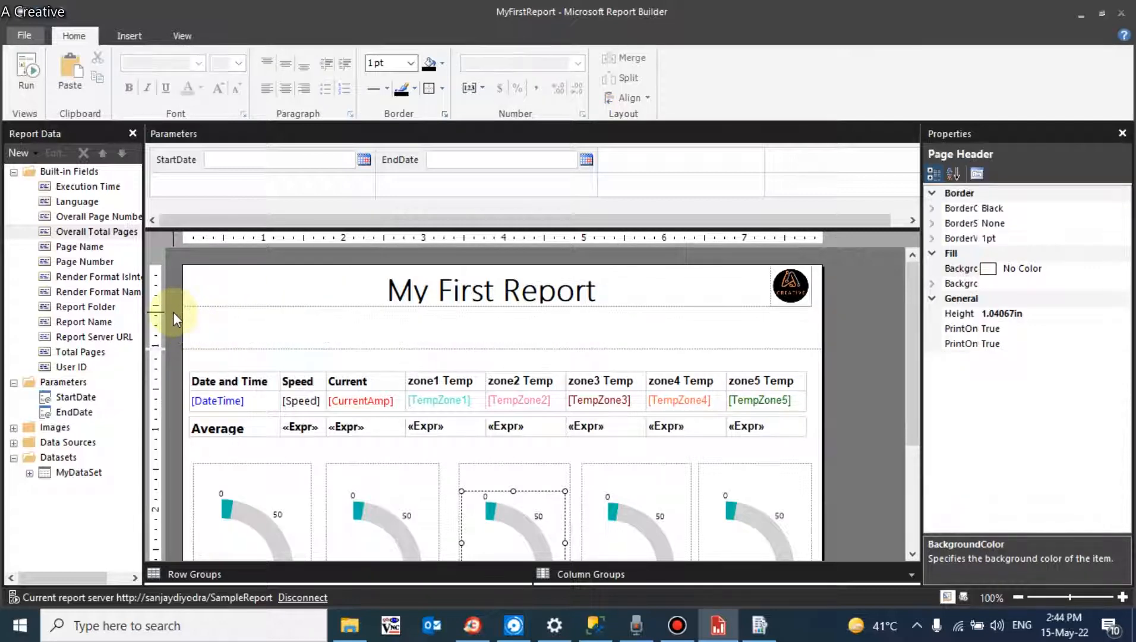
# Reduce the page header's height slightly by raising its lower boundary, and select the report body.
pyautogui.click(193, 358)
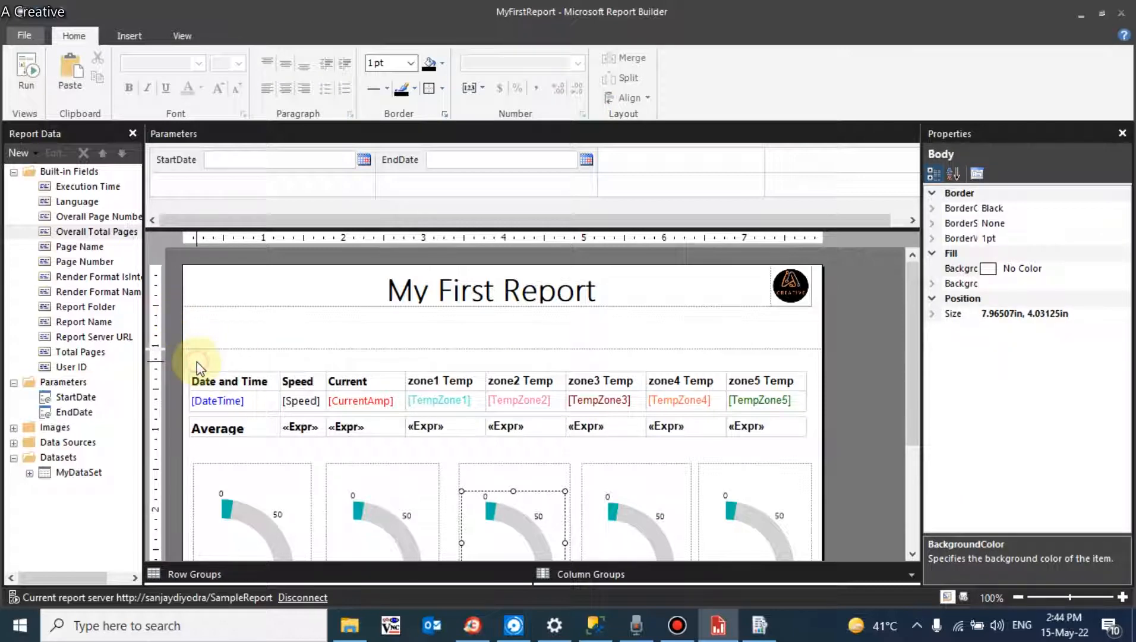
pyautogui.moveTo(198, 346)
pyautogui.mouseDown()
pyautogui.moveTo(196, 310)
pyautogui.moveTo(188, 336)
pyautogui.mouseUp()
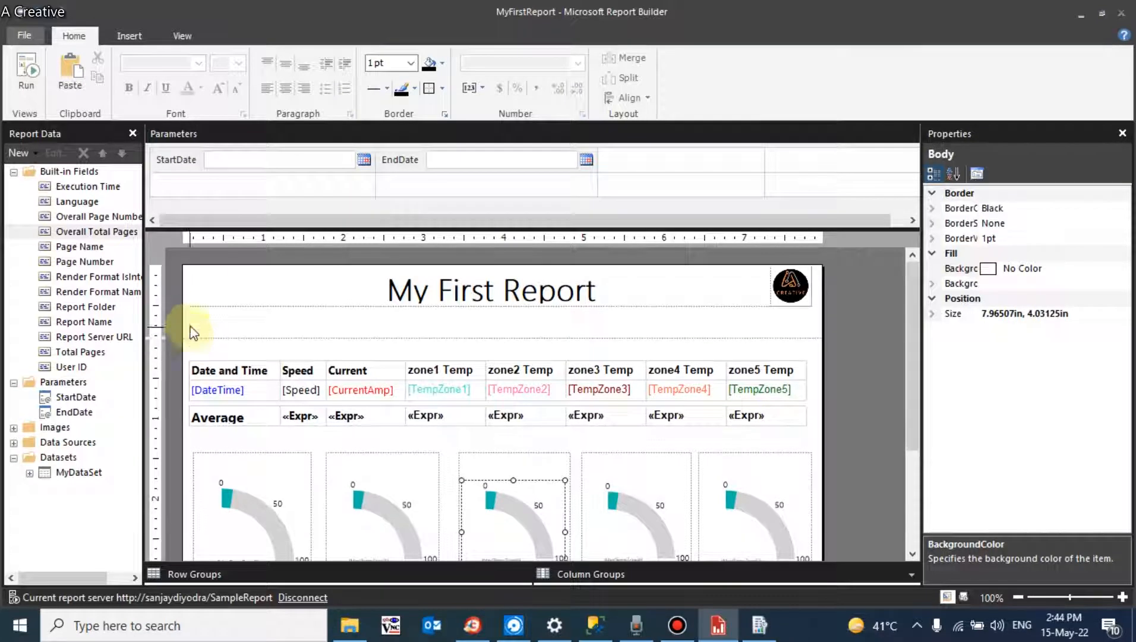
pyautogui.click(195, 307)
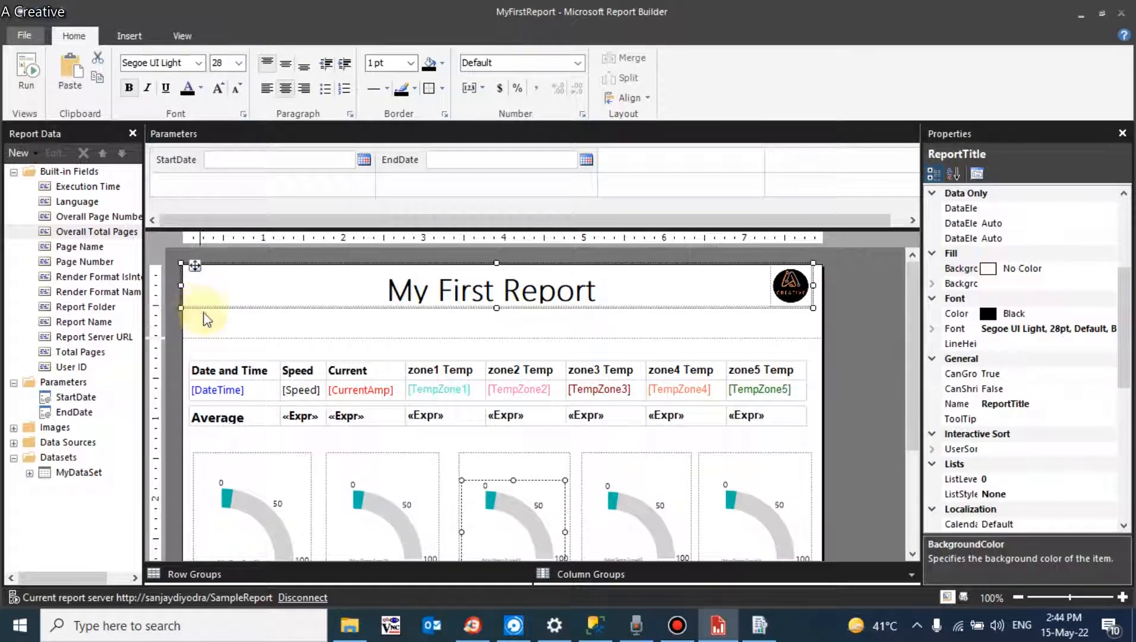
pyautogui.click(233, 338)
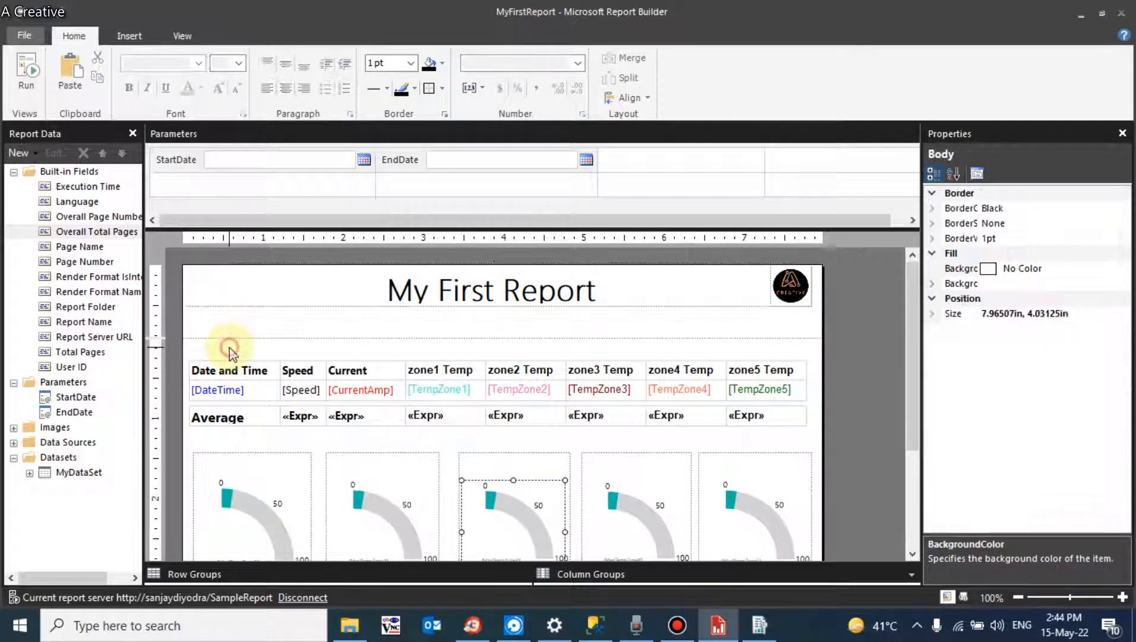
# Move the data table and the Average table down in the report body to make room above them.
pyautogui.click(190, 360)
pyautogui.moveTo(196, 360); pyautogui.dragTo(201, 376)
pyautogui.click(202, 418)
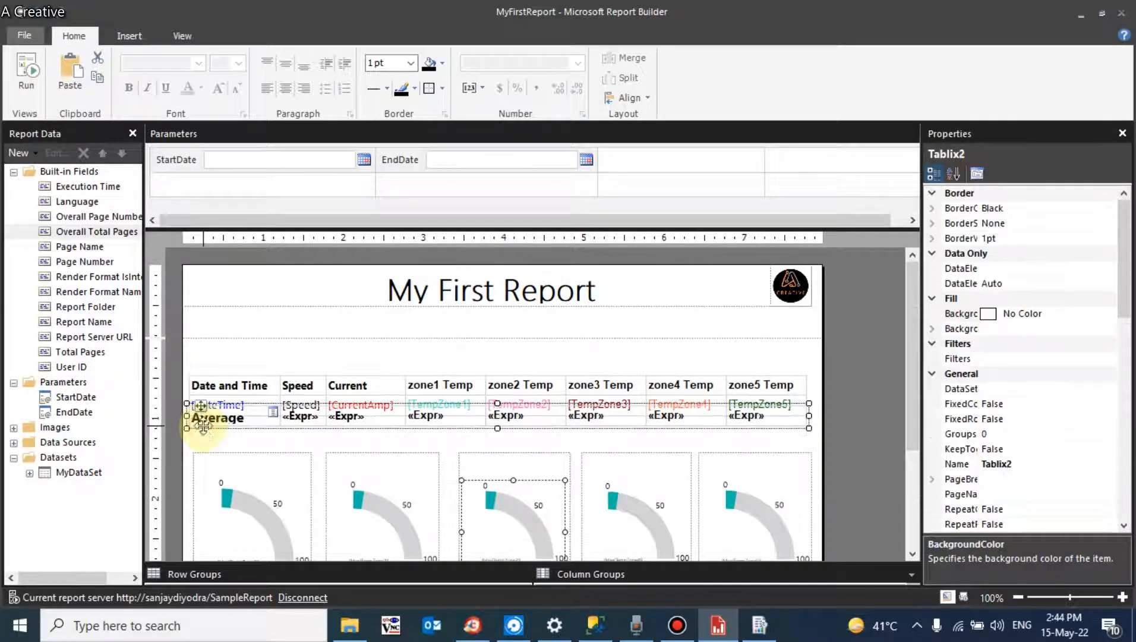
pyautogui.moveTo(202, 418); pyautogui.dragTo(202, 441)
# Paste the Start Time and End Time labels with their StartDate and EndDate value boxes into the body, just above the data table.
pyautogui.click(265, 345)
pyautogui.hotkey('ctrl', 'v')
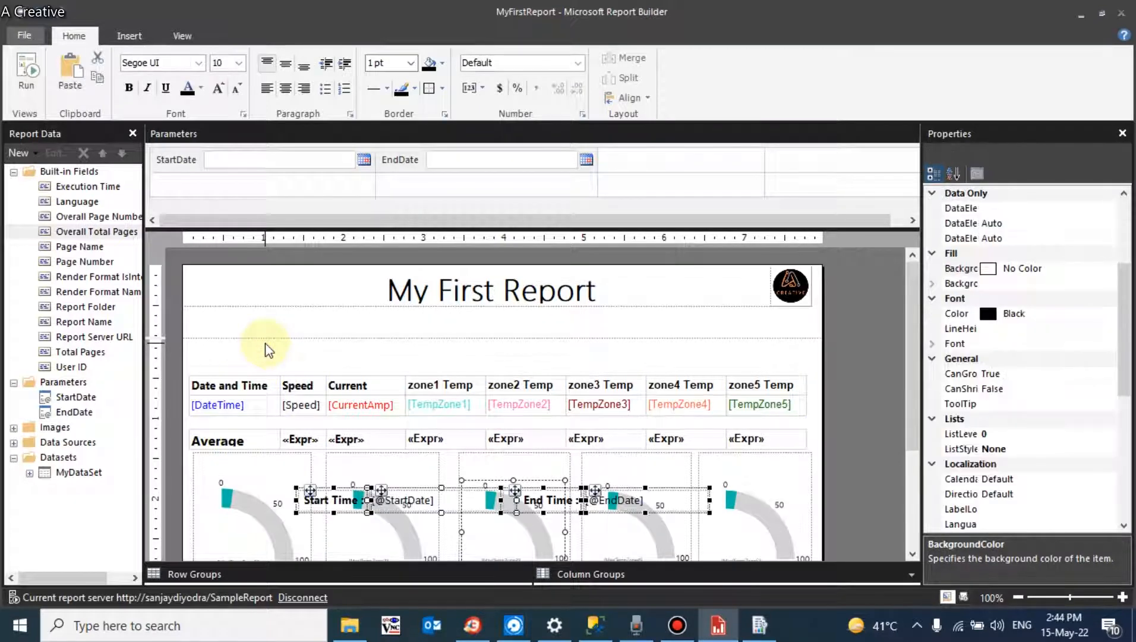
pyautogui.moveTo(376, 490); pyautogui.dragTo(269, 352)
pyautogui.click(631, 361)
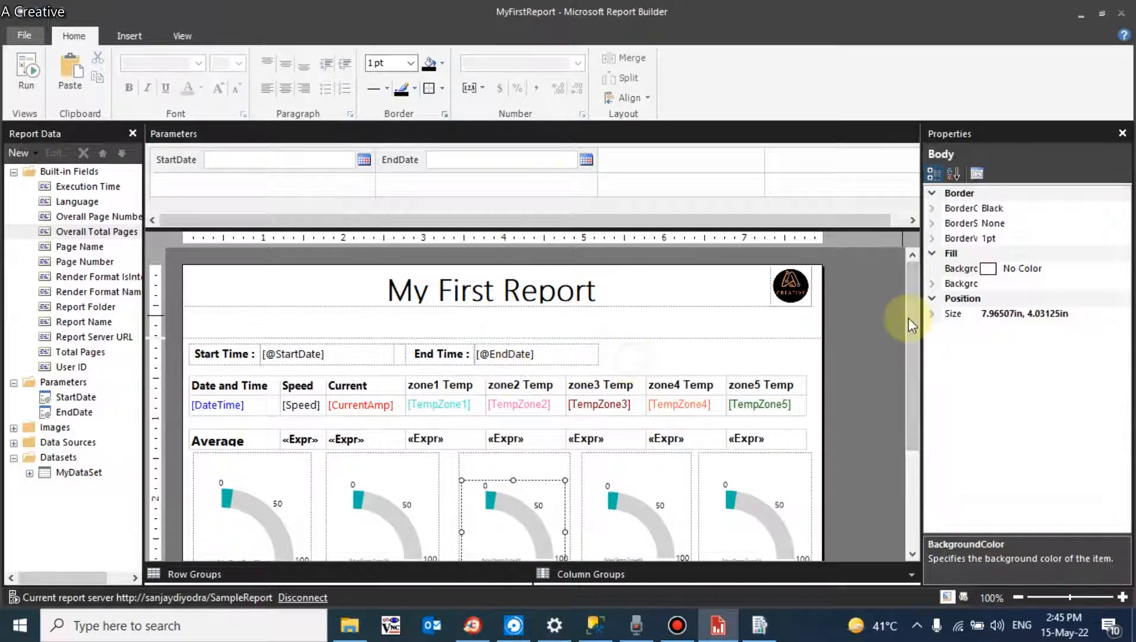
# Move the Average table up so it sits directly beneath the data table.
pyautogui.moveTo(915, 319); pyautogui.dragTo(912, 348)
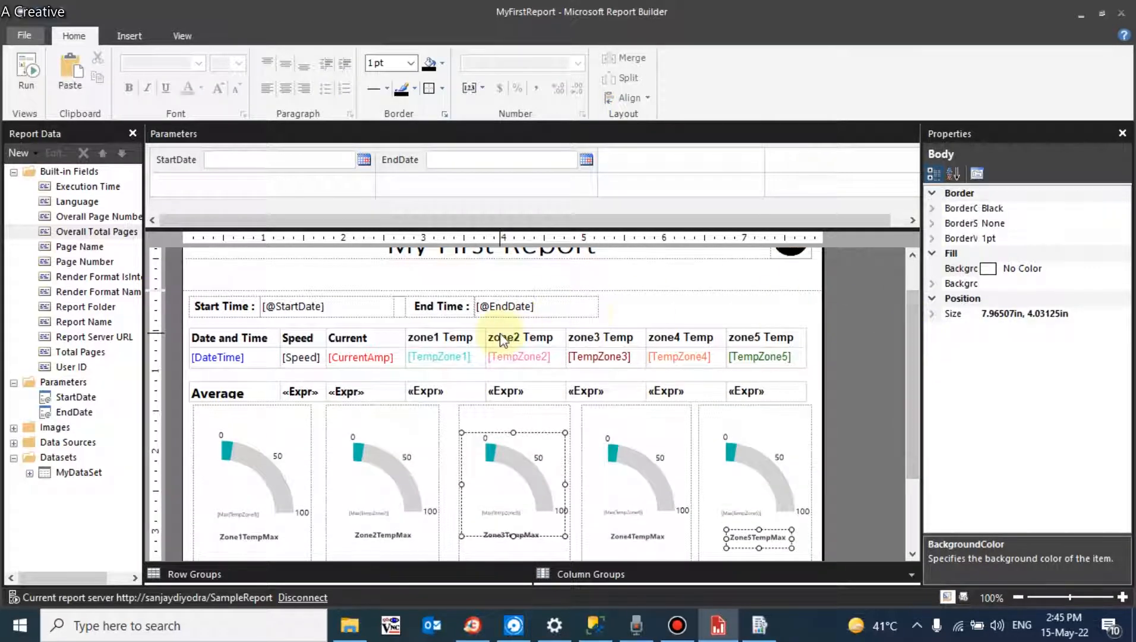
pyautogui.click(236, 402)
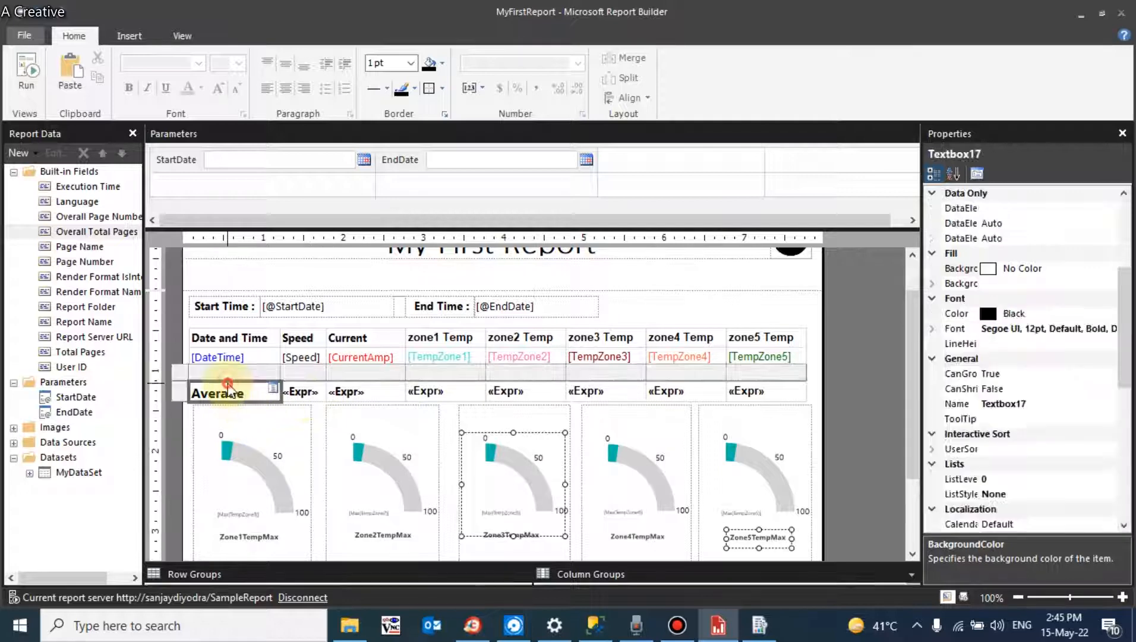
pyautogui.click(194, 391)
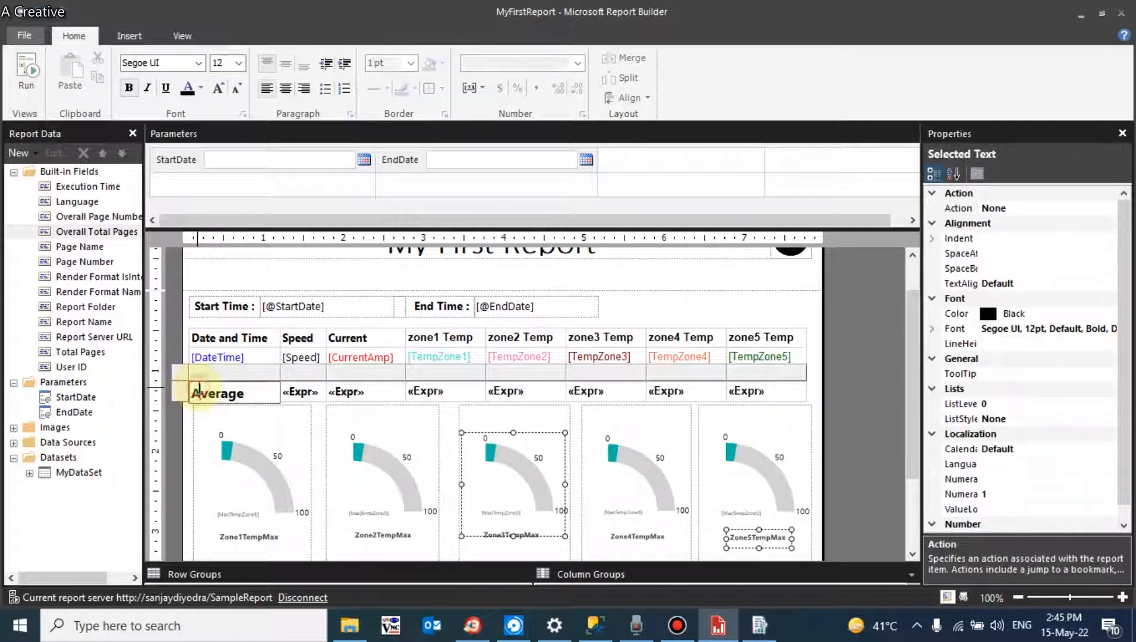
pyautogui.click(249, 409)
pyautogui.click(301, 394)
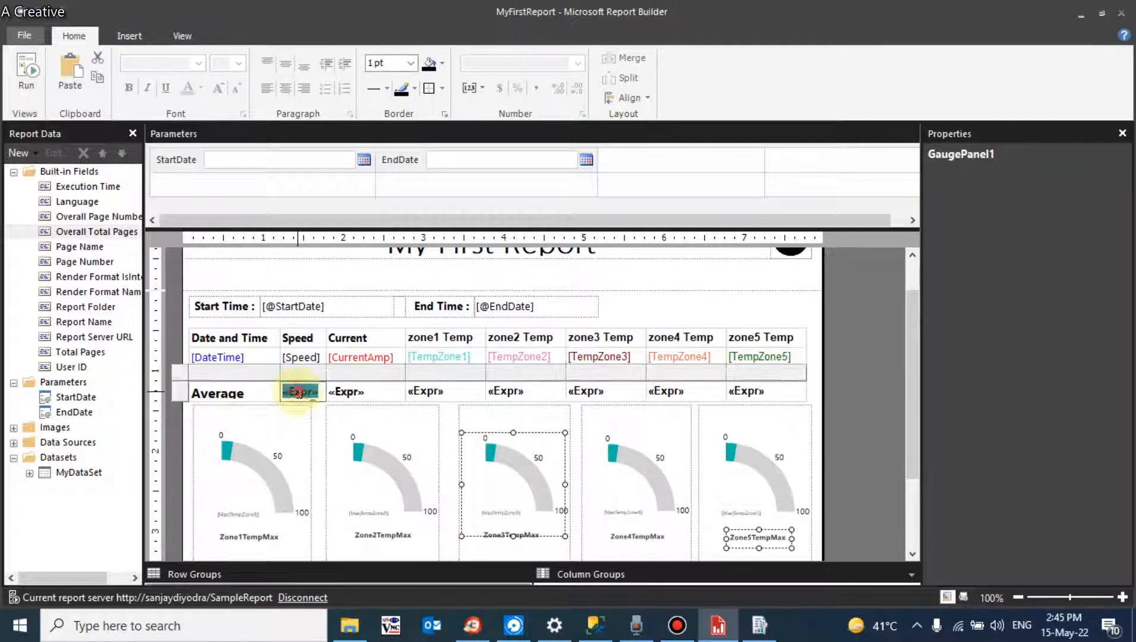
pyautogui.click(224, 389)
pyautogui.click(185, 380)
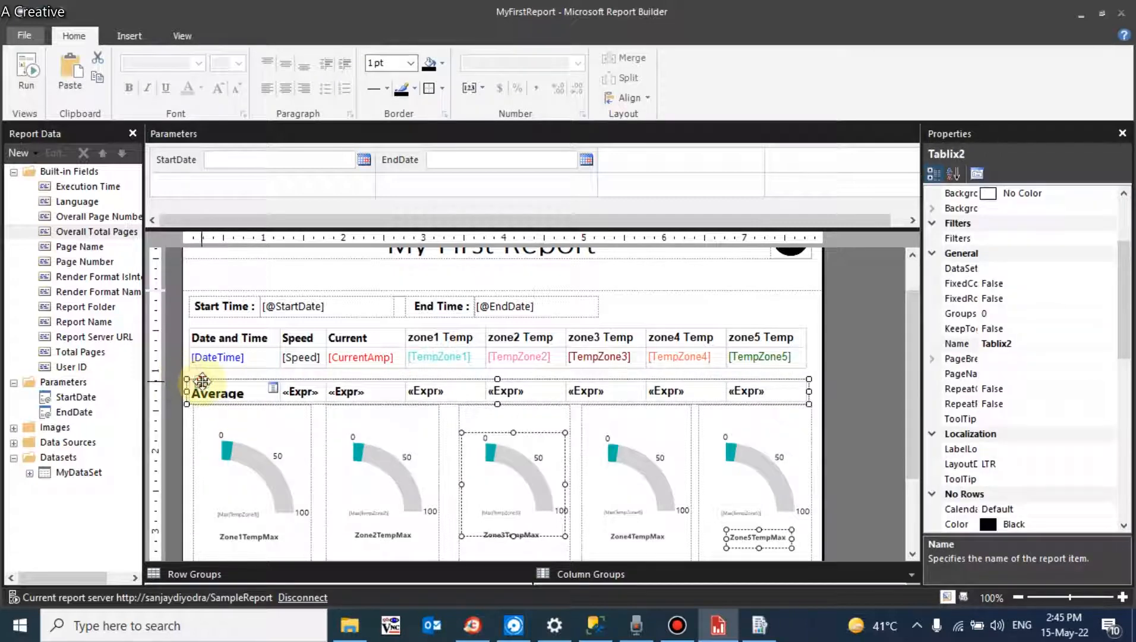
pyautogui.moveTo(200, 381); pyautogui.dragTo(202, 371)
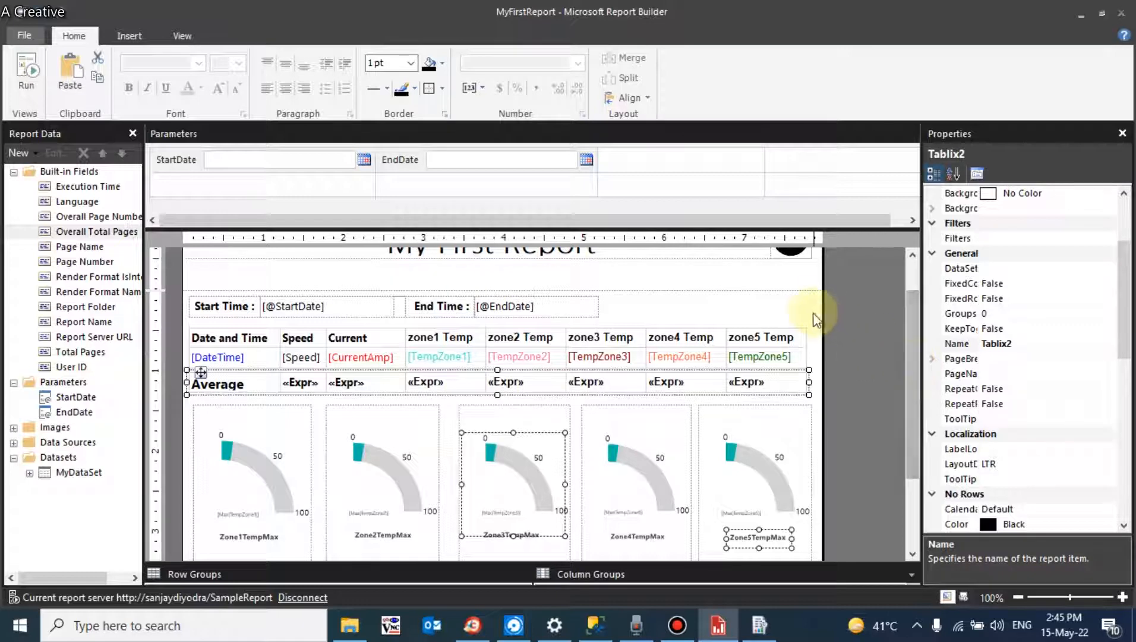
# Select all five zone temperature gauges and nudge them down, away from the Average table.
pyautogui.click(811, 312)
pyautogui.moveTo(916, 347); pyautogui.dragTo(915, 389)
pyautogui.moveTo(817, 500); pyautogui.dragTo(189, 331)
pyautogui.press('Down')
pyautogui.press('Down')
pyautogui.press('Down')
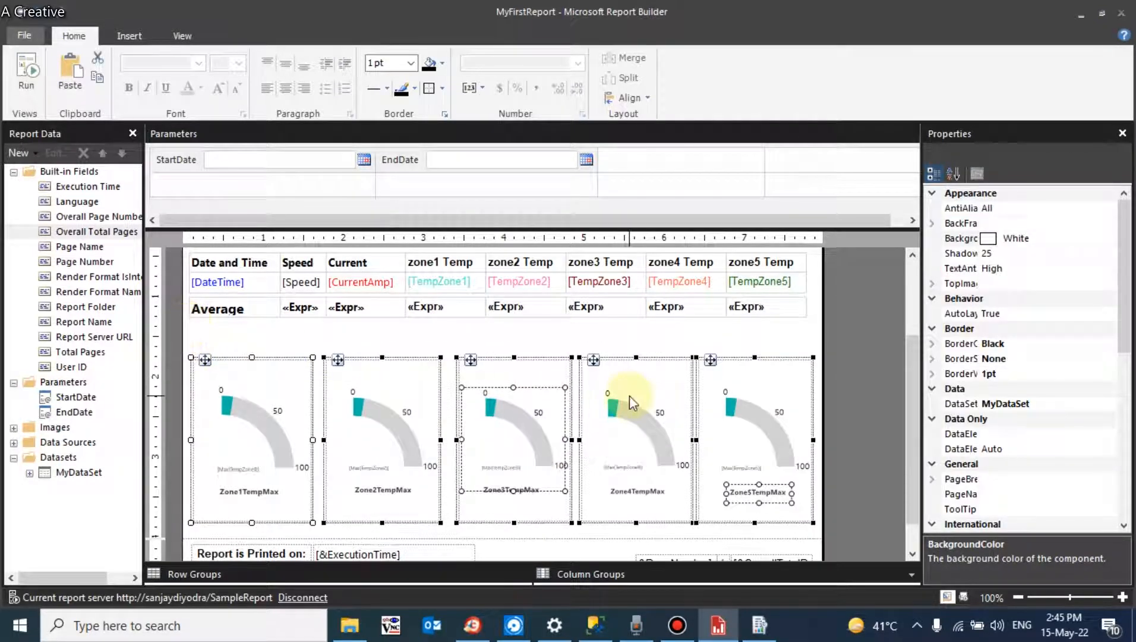
# Preview the report with the start date 01-May-22 and check the header spacing, data table and averages.
pyautogui.click(23, 75)
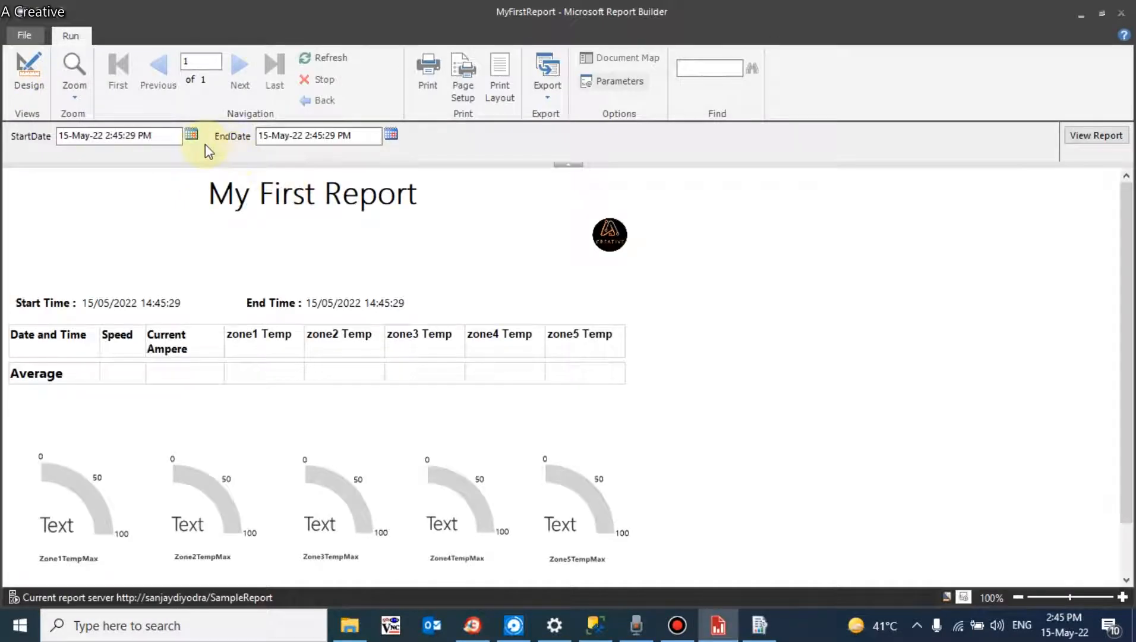
pyautogui.click(191, 134)
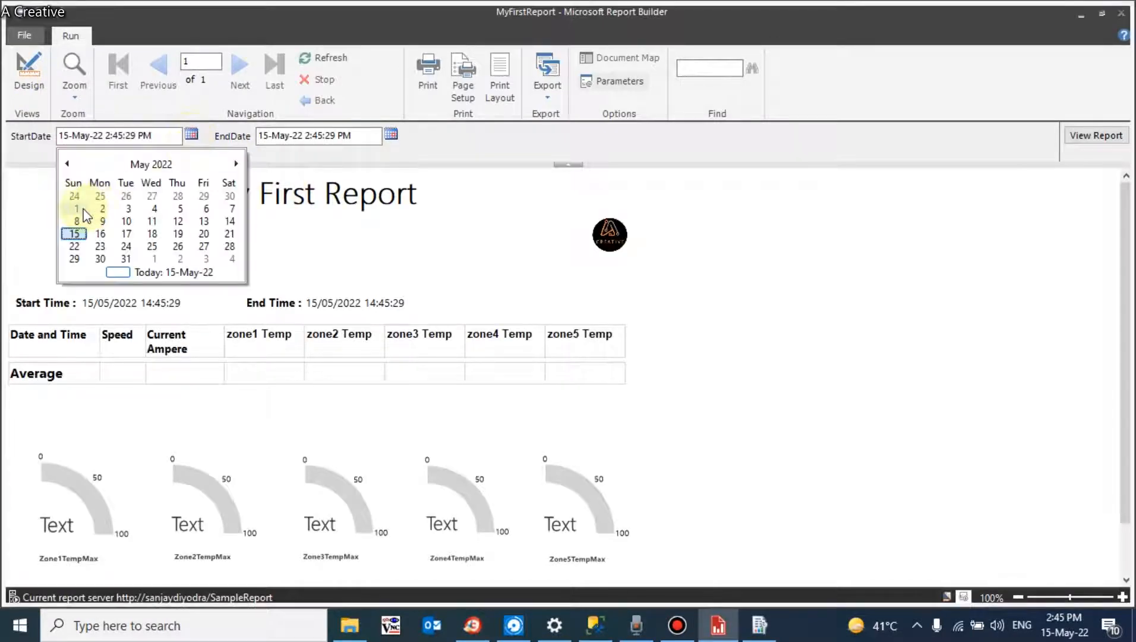
pyautogui.click(81, 209)
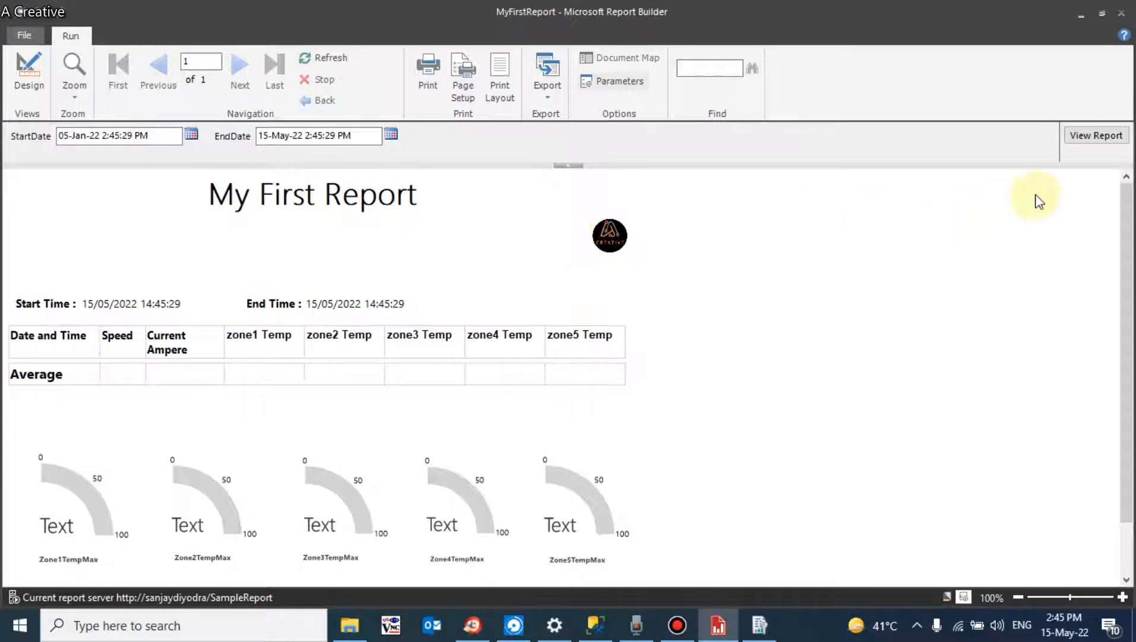
pyautogui.click(1118, 137)
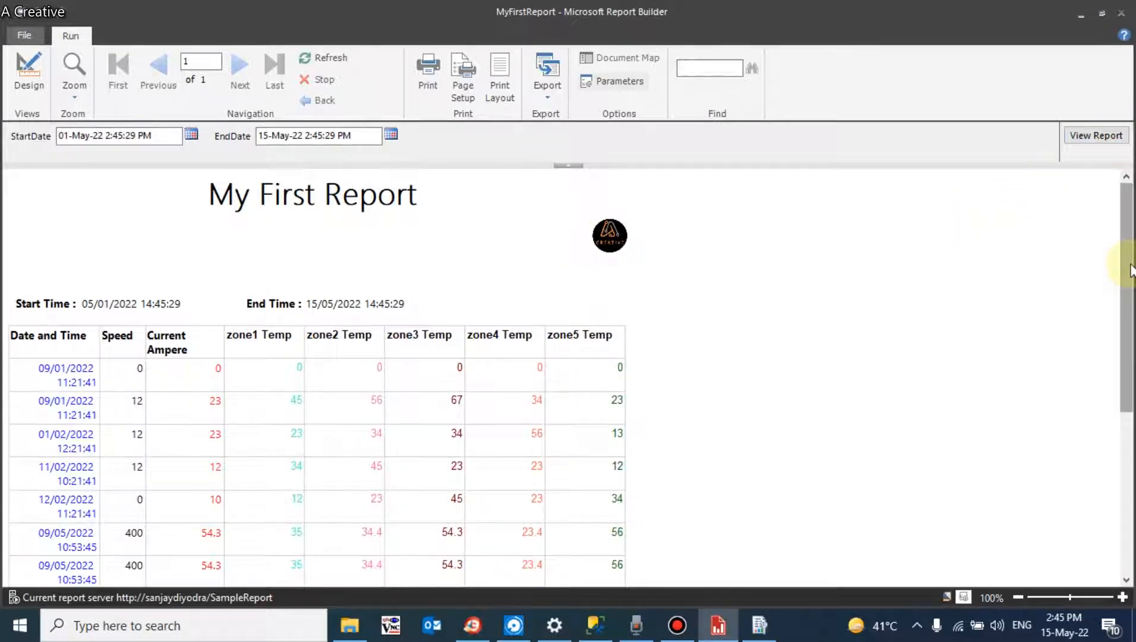
pyautogui.scroll(-3, 1125, 399)
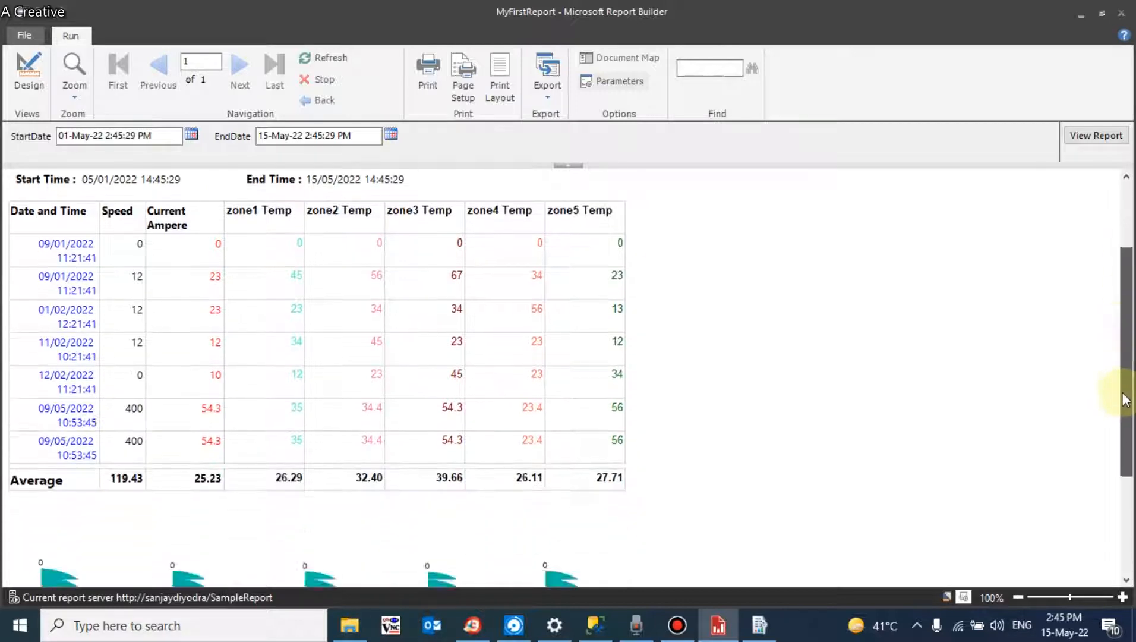
pyautogui.moveTo(1125, 399); pyautogui.dragTo(1109, 266)
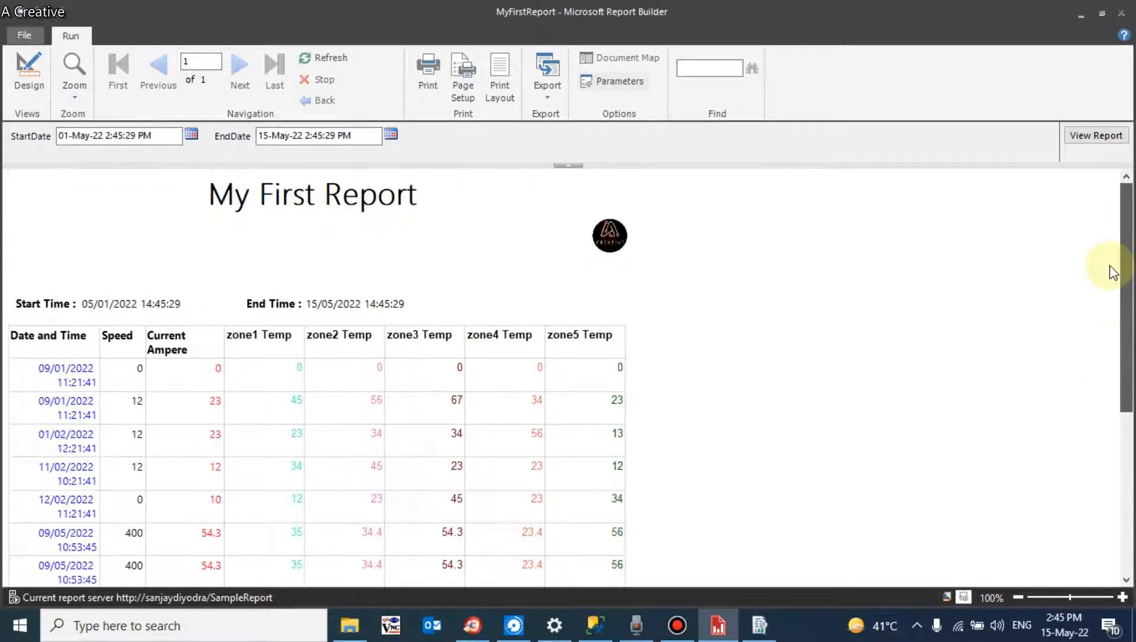
# Return to the report design and raise the page header's lower boundary to just below the title.
pyautogui.click(28, 68)
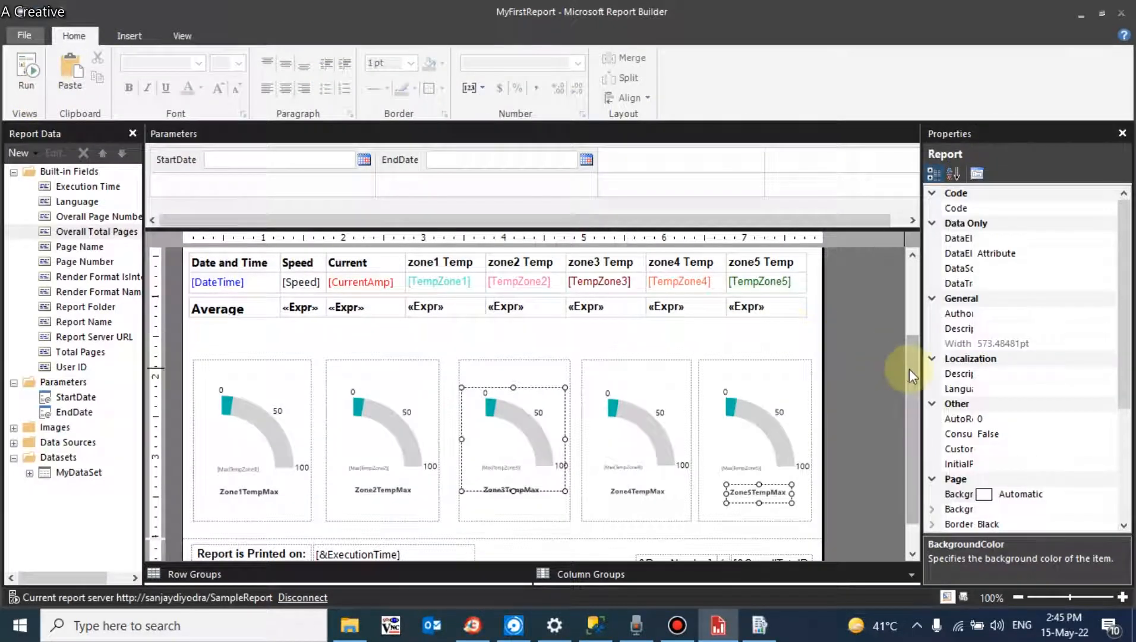
pyautogui.moveTo(910, 369); pyautogui.dragTo(898, 289)
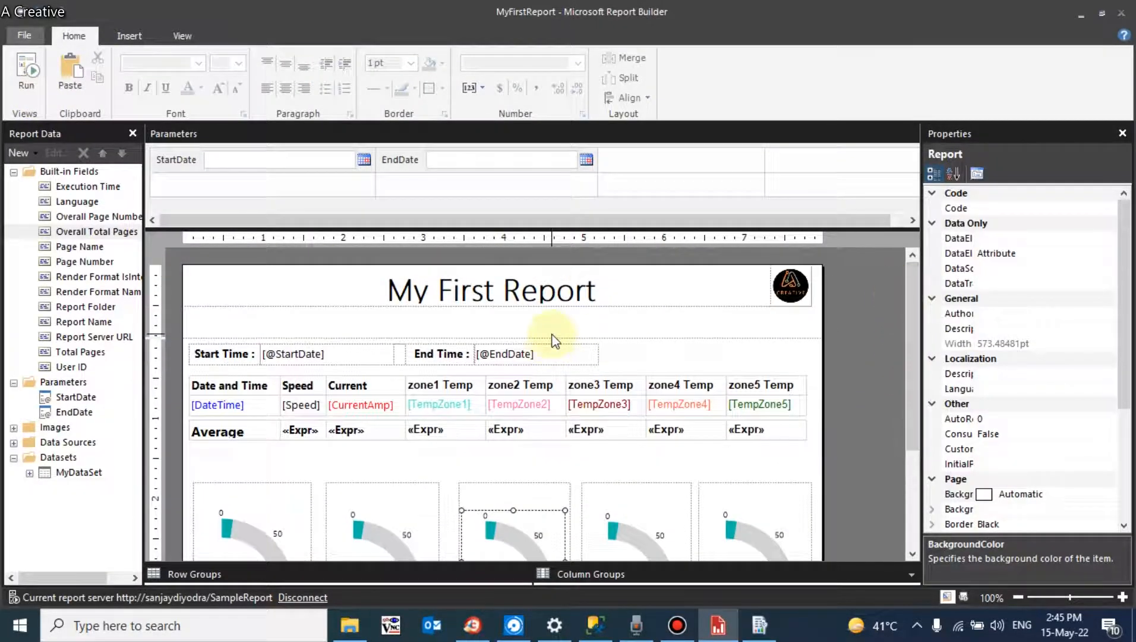
pyautogui.moveTo(551, 338); pyautogui.dragTo(553, 306)
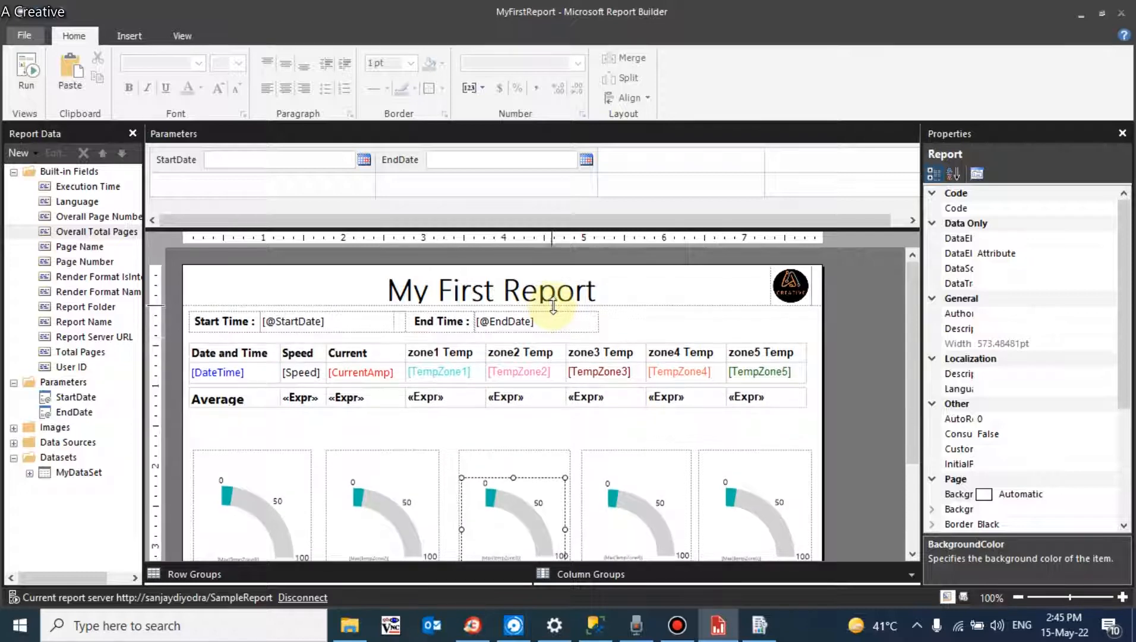
# Preview the report again with the start date 01-May-22 and check the logo's position in the header.
pyautogui.click(28, 74)
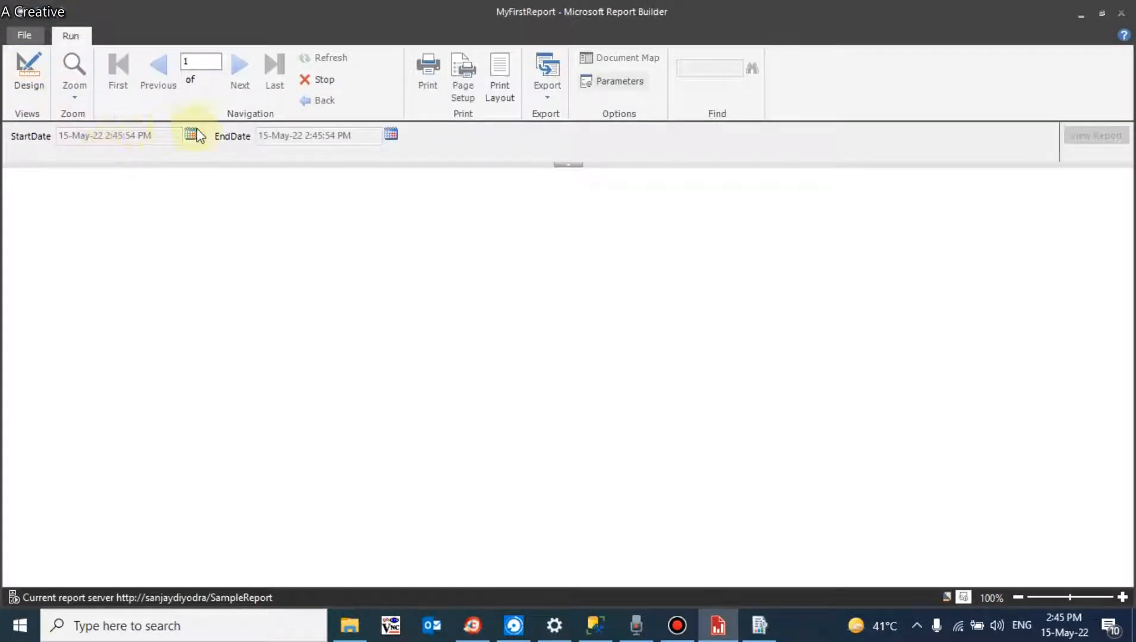
pyautogui.click(191, 134)
pyautogui.click(80, 211)
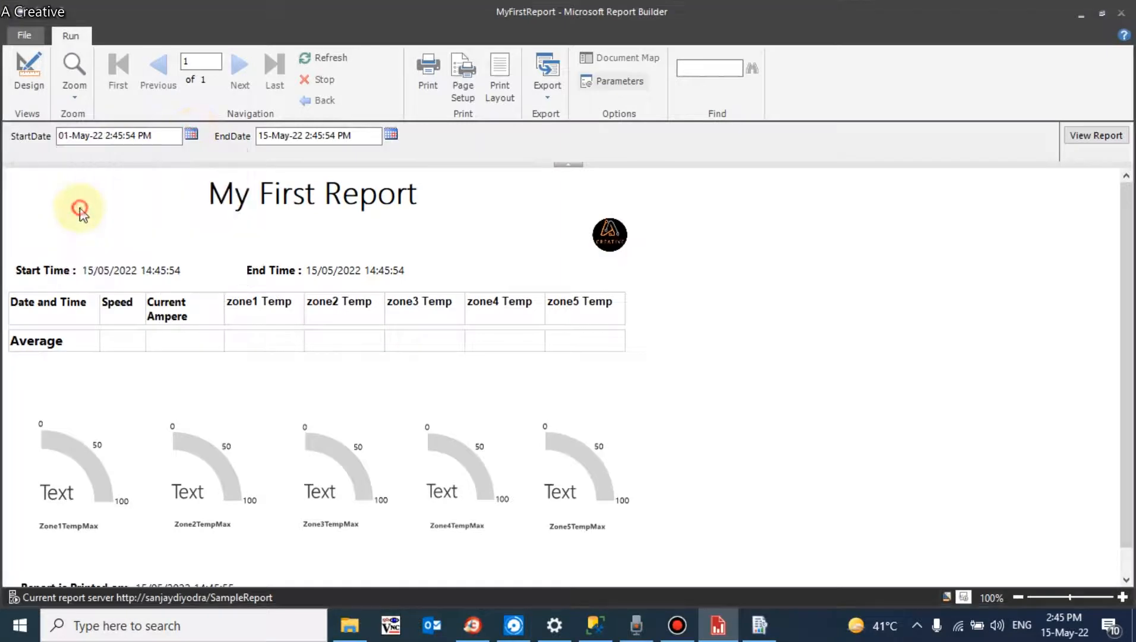
pyautogui.click(1081, 138)
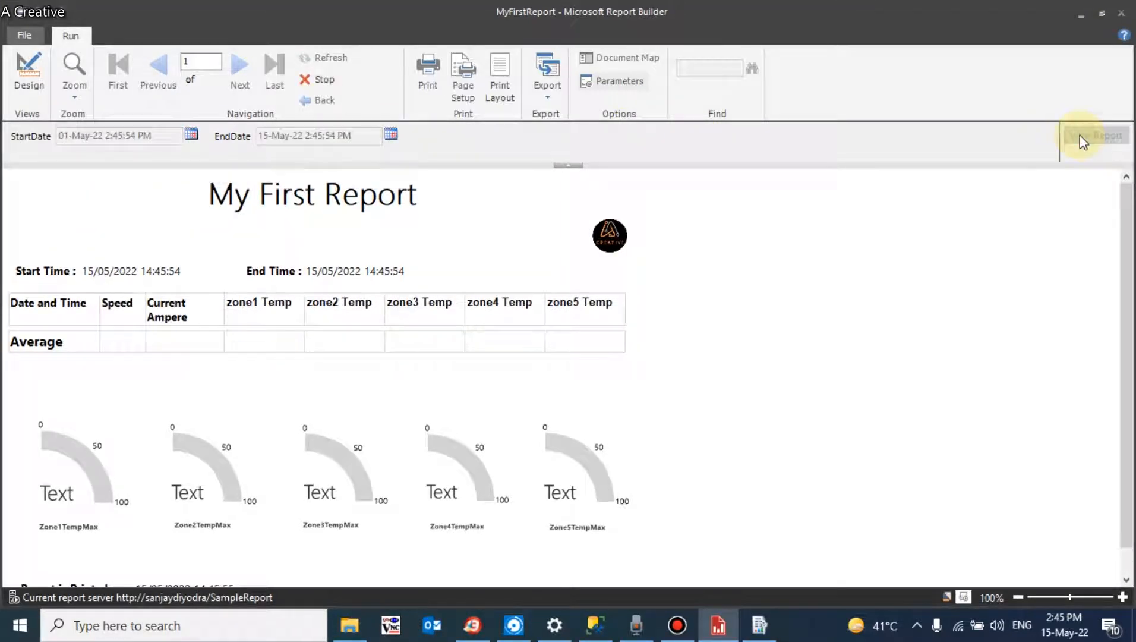
pyautogui.click(1080, 136)
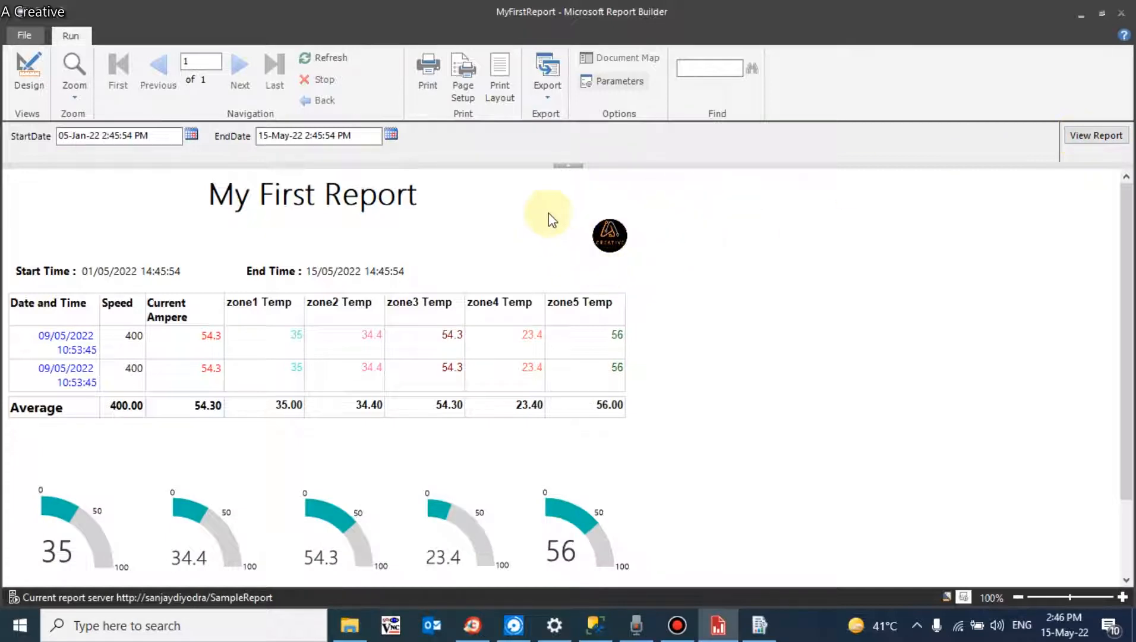
# Delete the logo from the page header and narrow the report title box from its right edge to free the logo's space.
pyautogui.click(32, 88)
pyautogui.click(793, 284)
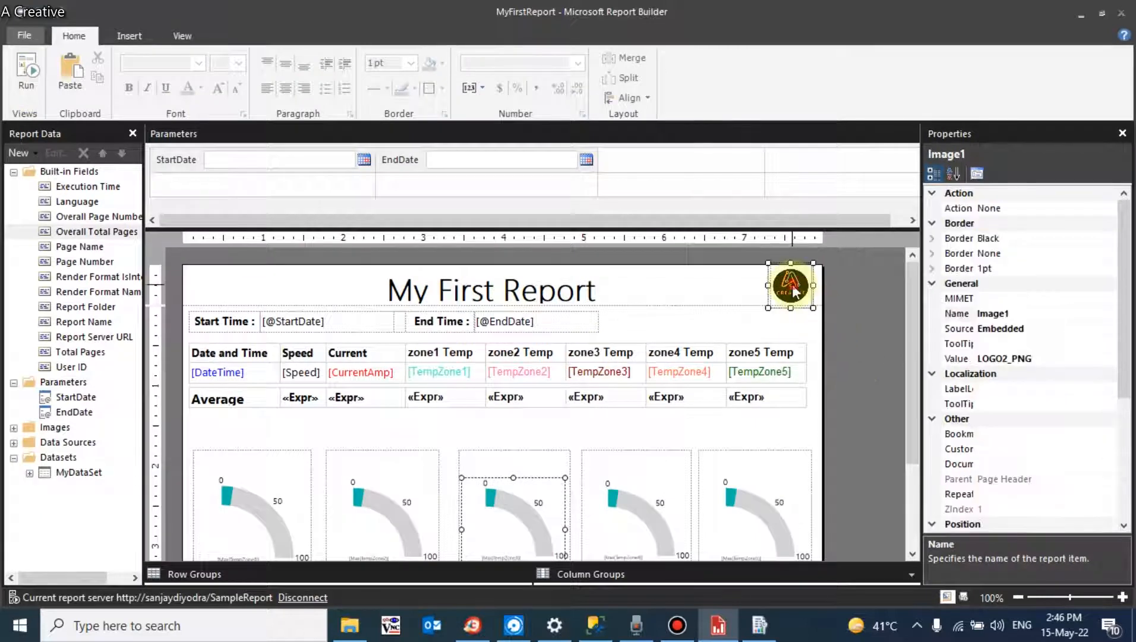
pyautogui.press('Delete')
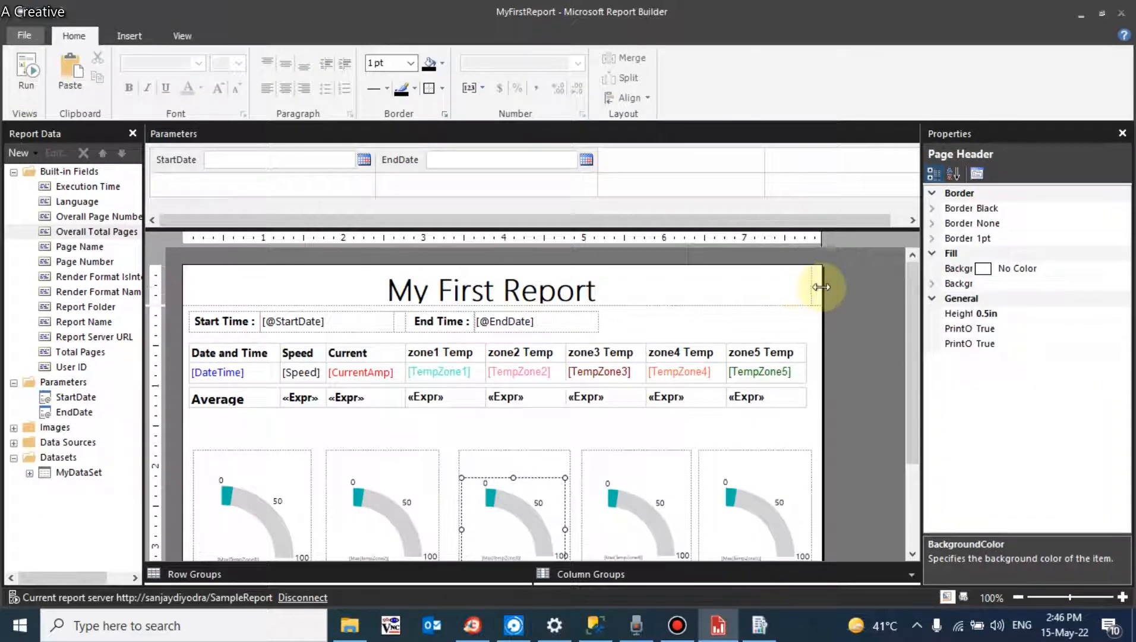
pyautogui.click(811, 289)
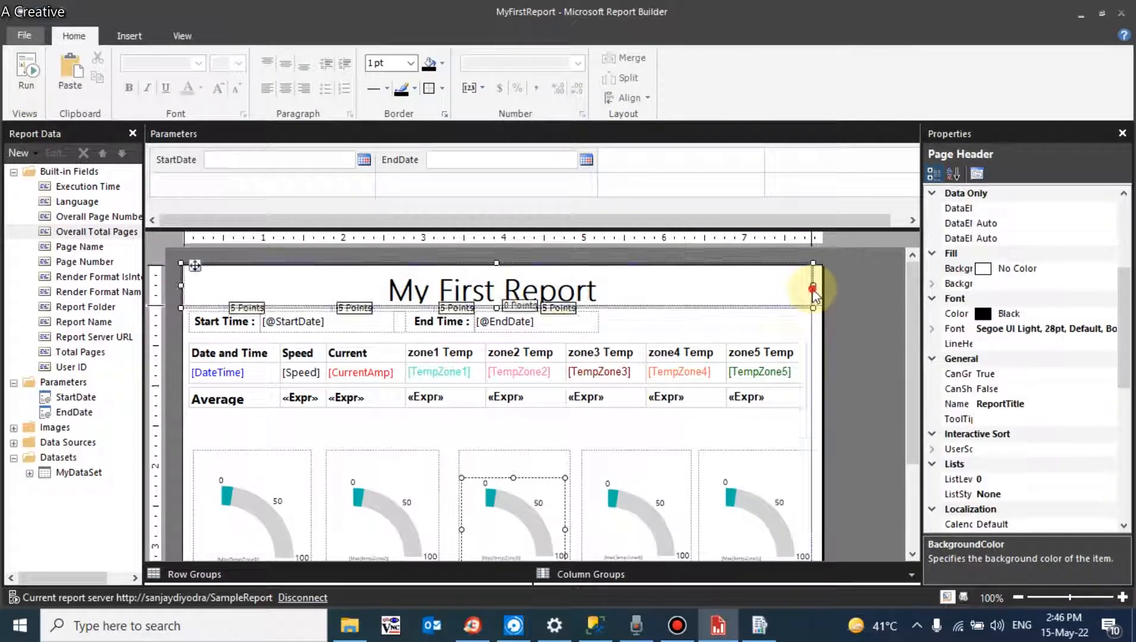
pyautogui.moveTo(813, 287); pyautogui.dragTo(773, 286)
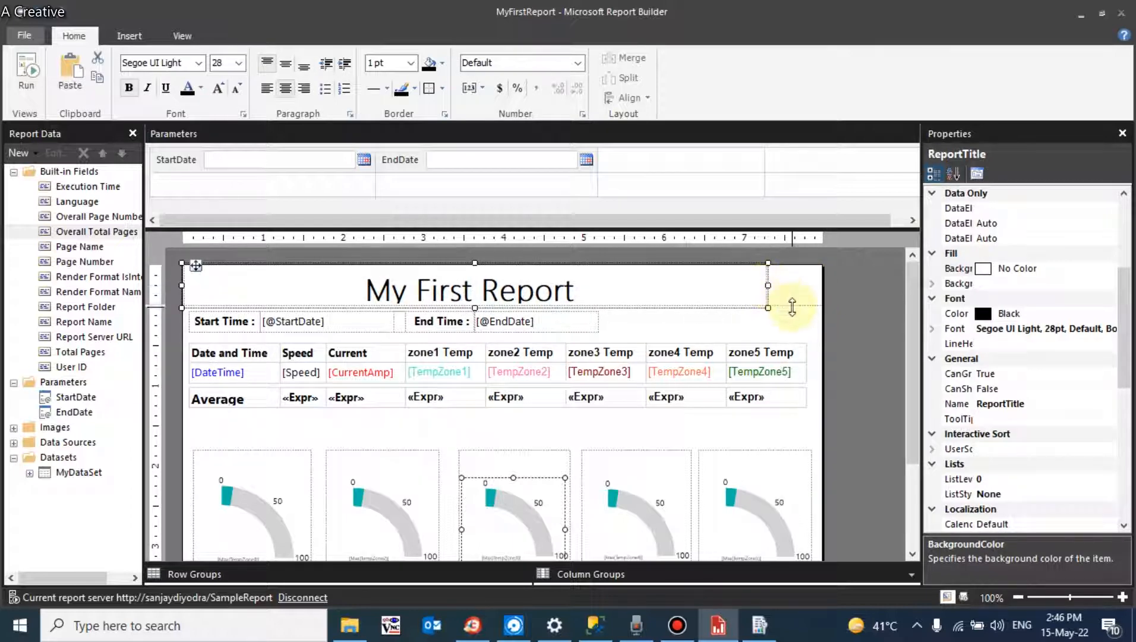
pyautogui.click(787, 310)
# Insert the embedded image LOGO2_PNG to the right of the report title and shrink the page header to the logo's height.
pyautogui.doubleClick(53, 171)
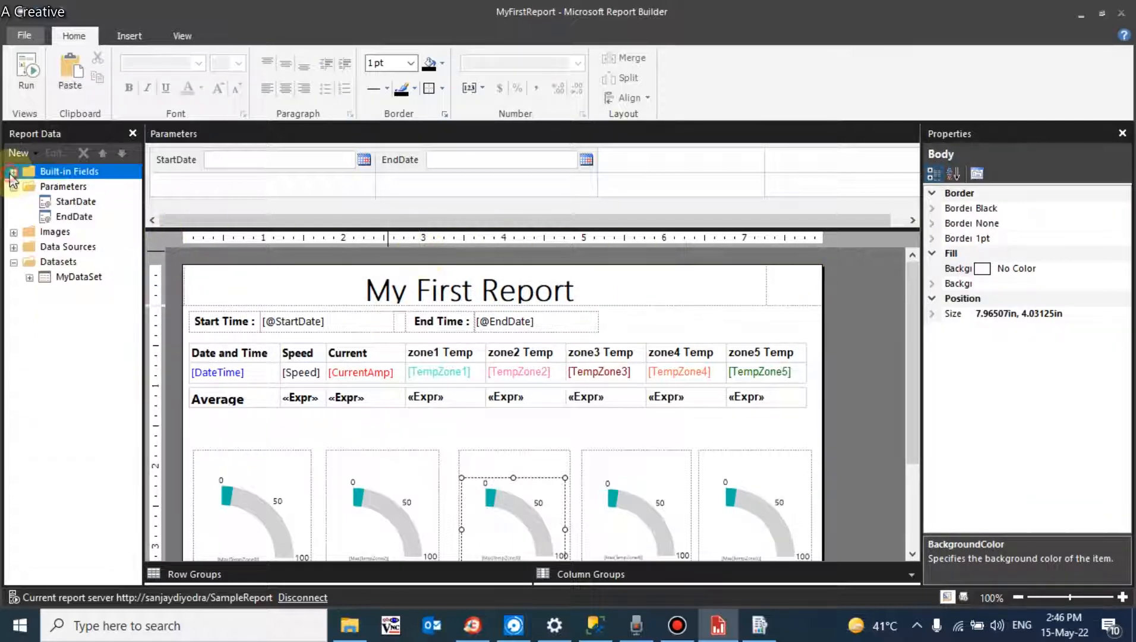
pyautogui.click(25, 80)
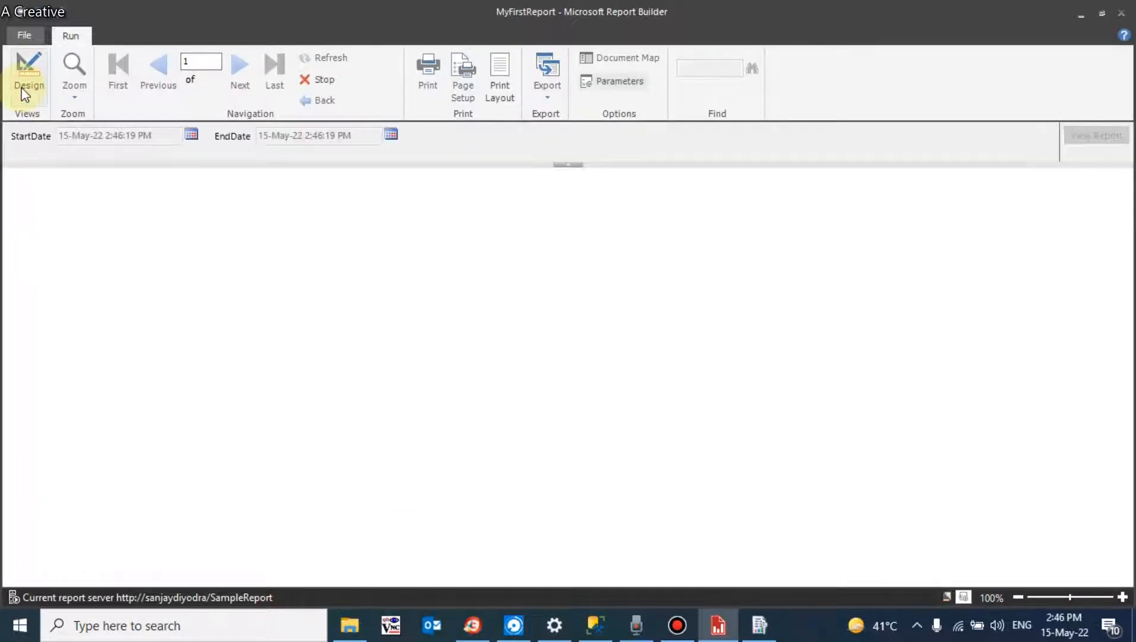
pyautogui.click(28, 72)
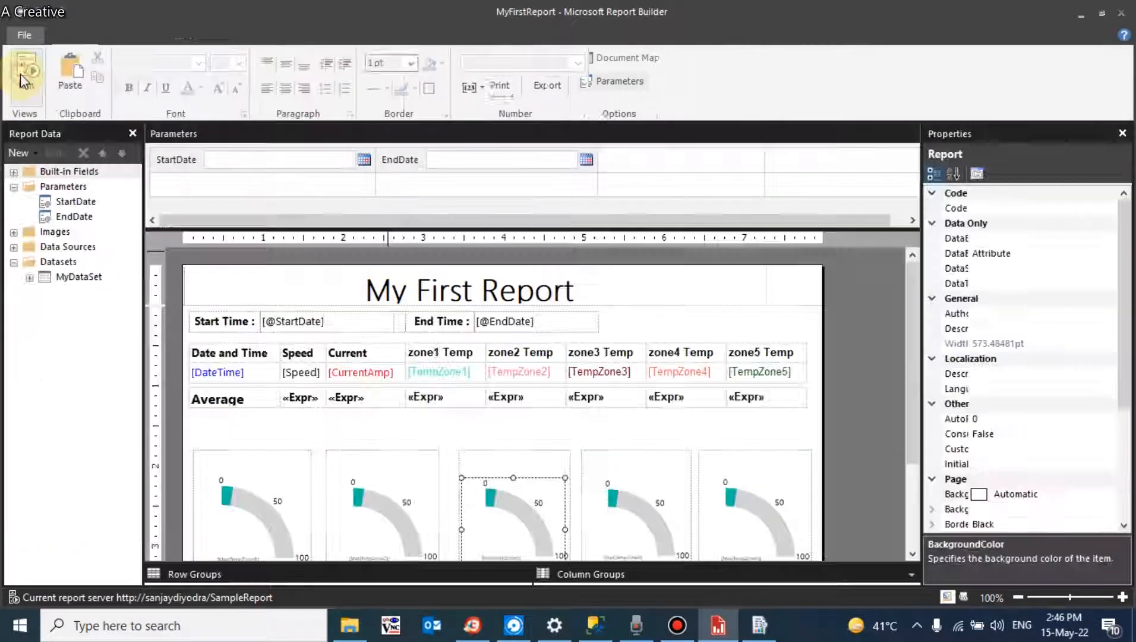
pyautogui.click(14, 232)
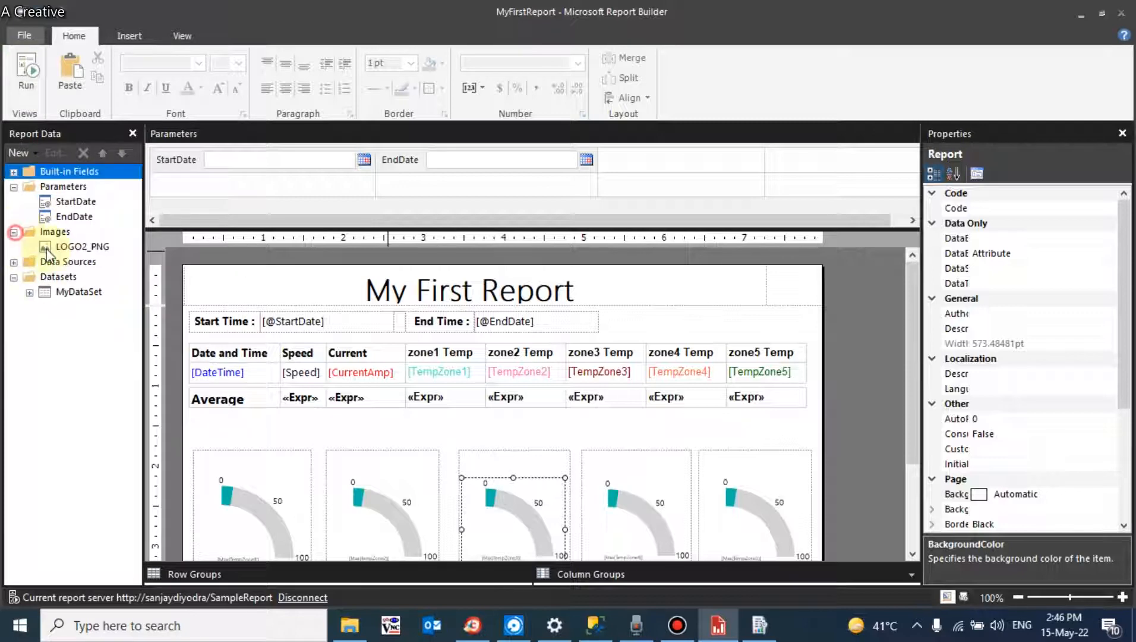
pyautogui.moveTo(66, 246); pyautogui.dragTo(782, 286)
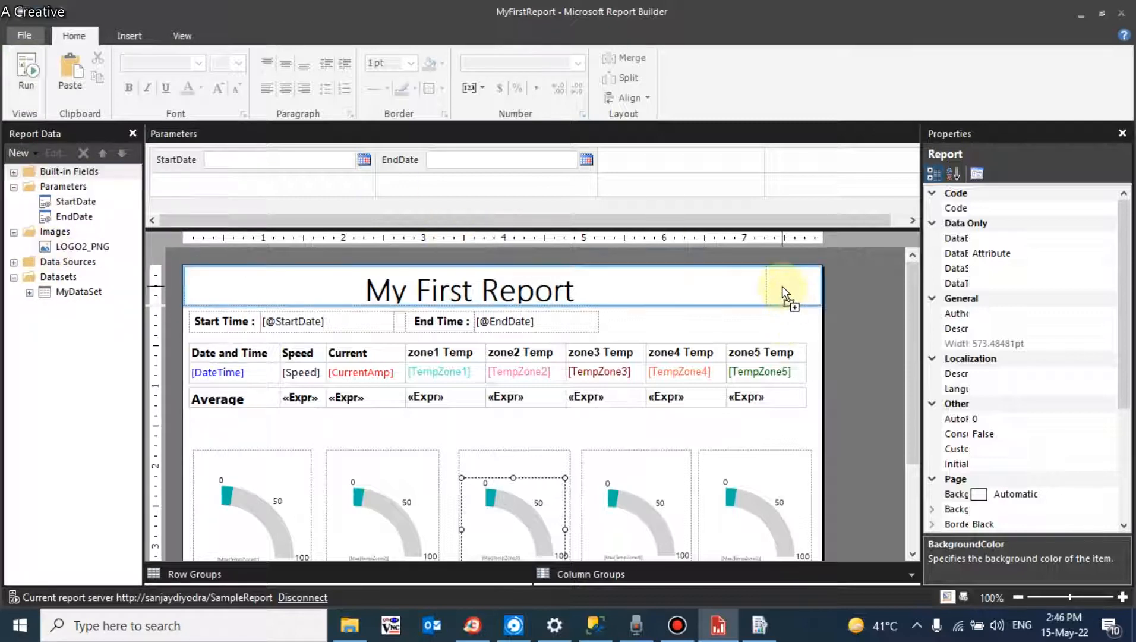
pyautogui.click(699, 505)
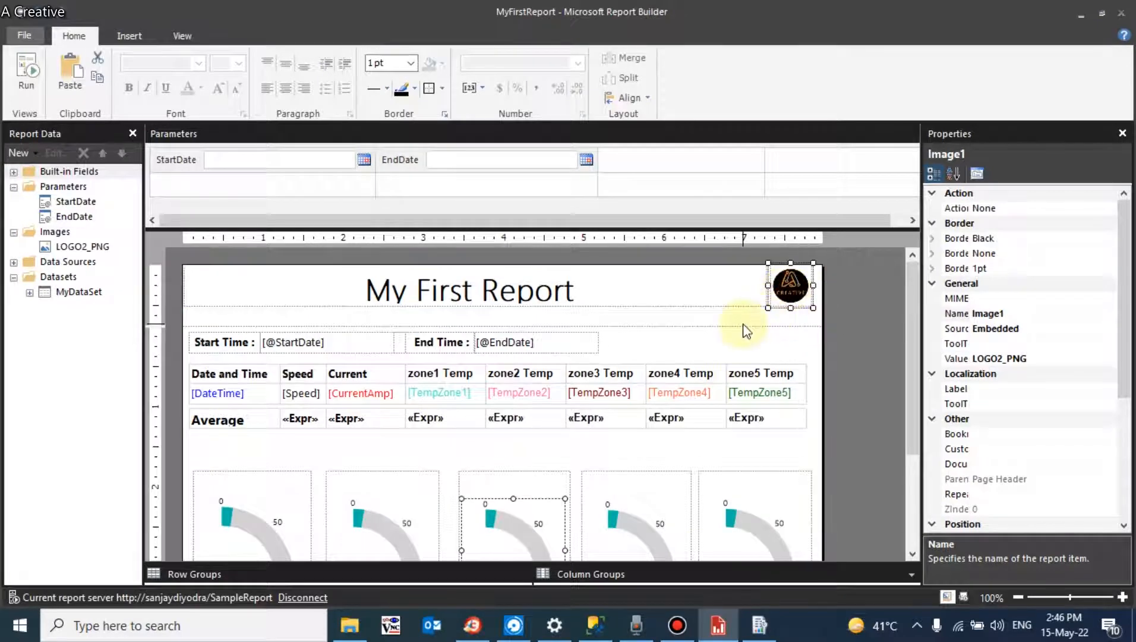
pyautogui.moveTo(747, 327); pyautogui.dragTo(744, 309)
# Preview the report with the start date 01-May-22 and check the header logo, the data table and the zone gauges.
pyautogui.click(29, 78)
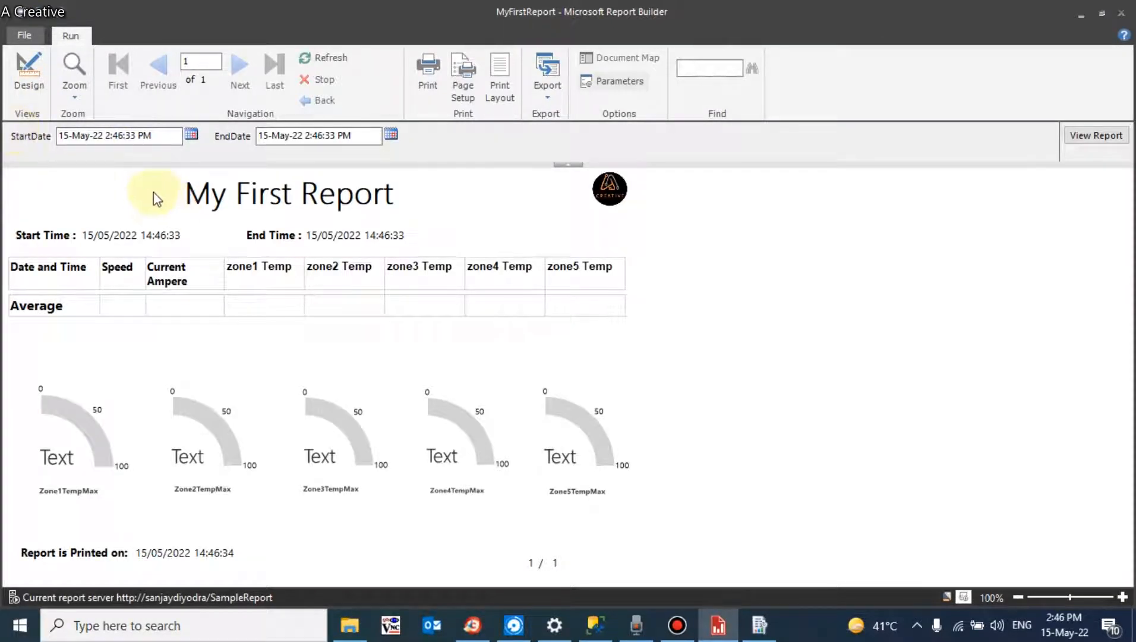
pyautogui.click(190, 134)
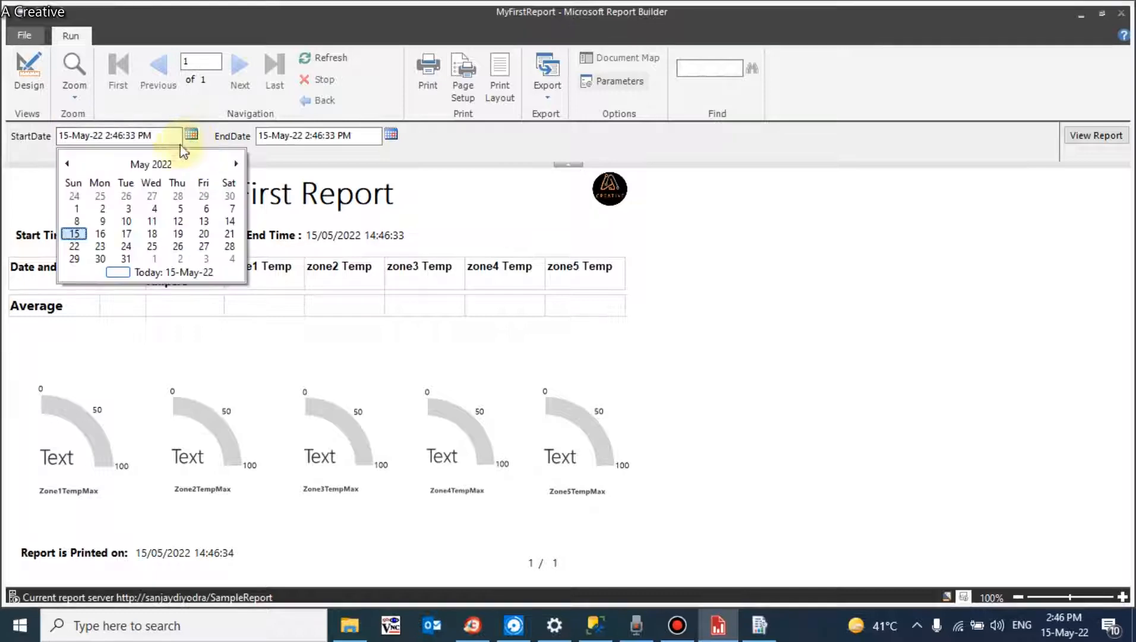
pyautogui.click(79, 205)
pyautogui.click(1087, 136)
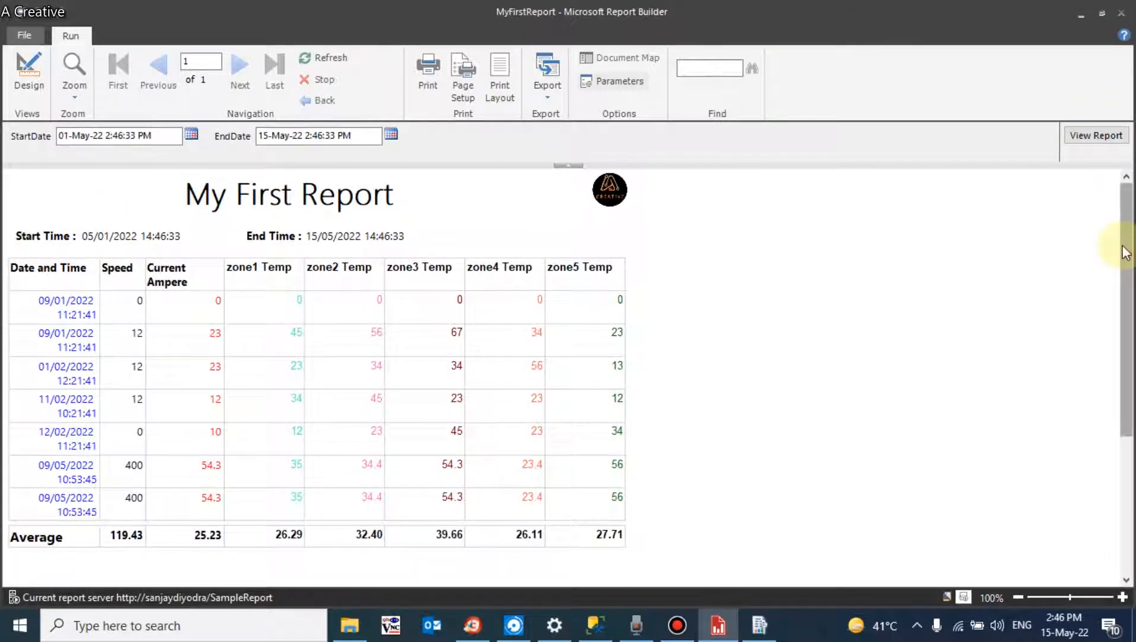
pyautogui.moveTo(1124, 248); pyautogui.dragTo(1098, 373)
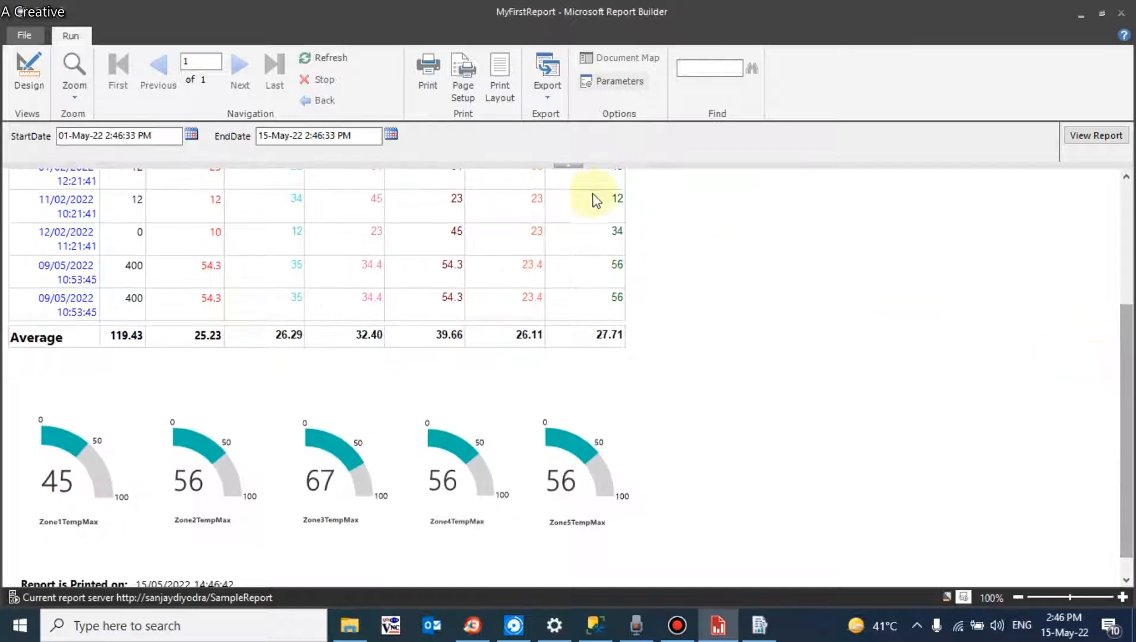
# Show the report in print layout, set the page to A4 landscape and look through both pages.
pyautogui.click(495, 86)
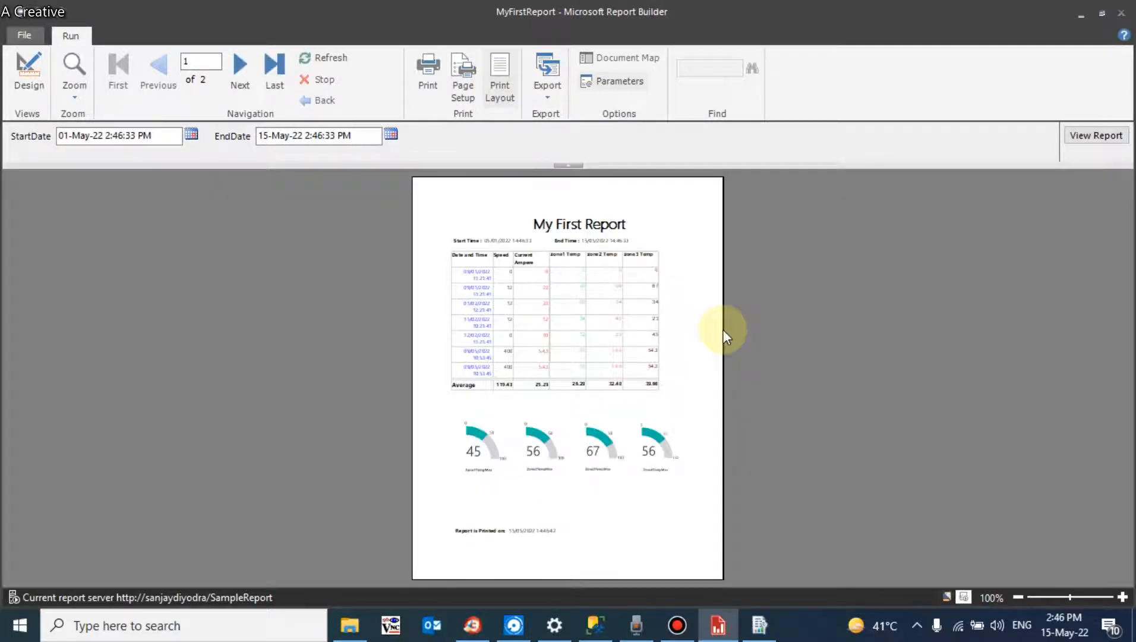
pyautogui.click(461, 99)
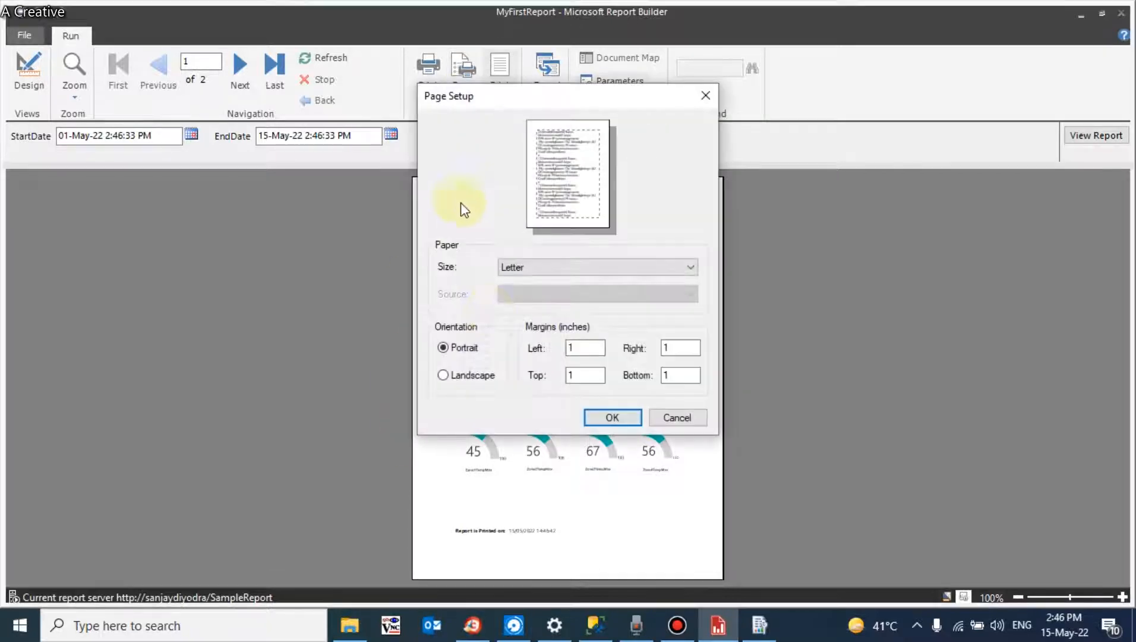
pyautogui.click(550, 269)
pyautogui.scroll(1, 535, 285)
pyautogui.click(517, 295)
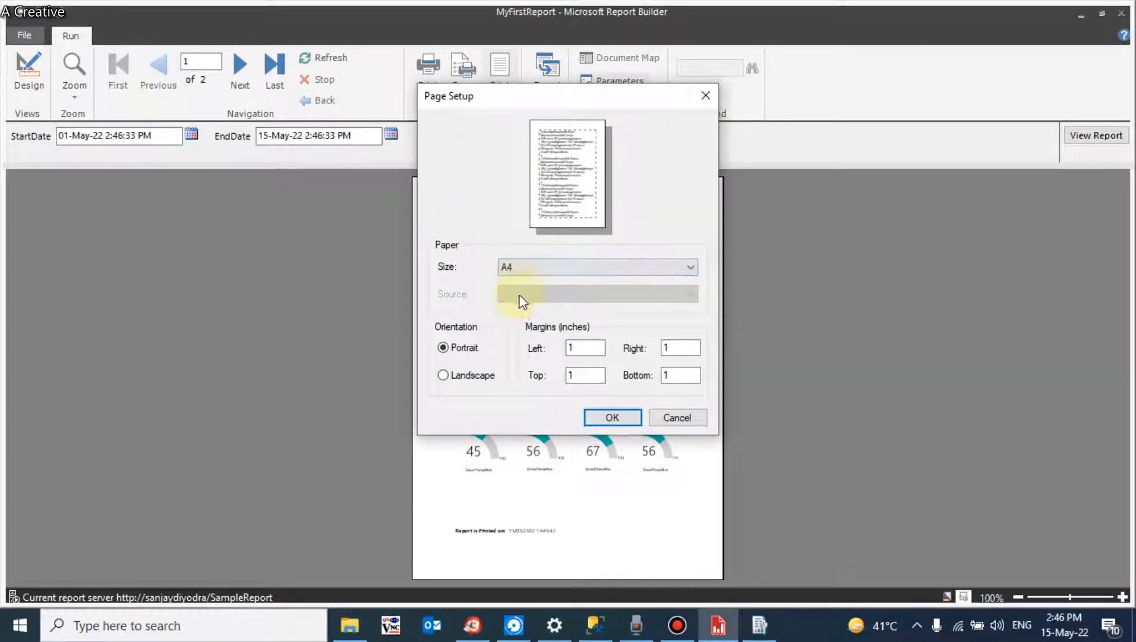
pyautogui.click(469, 375)
pyautogui.click(609, 414)
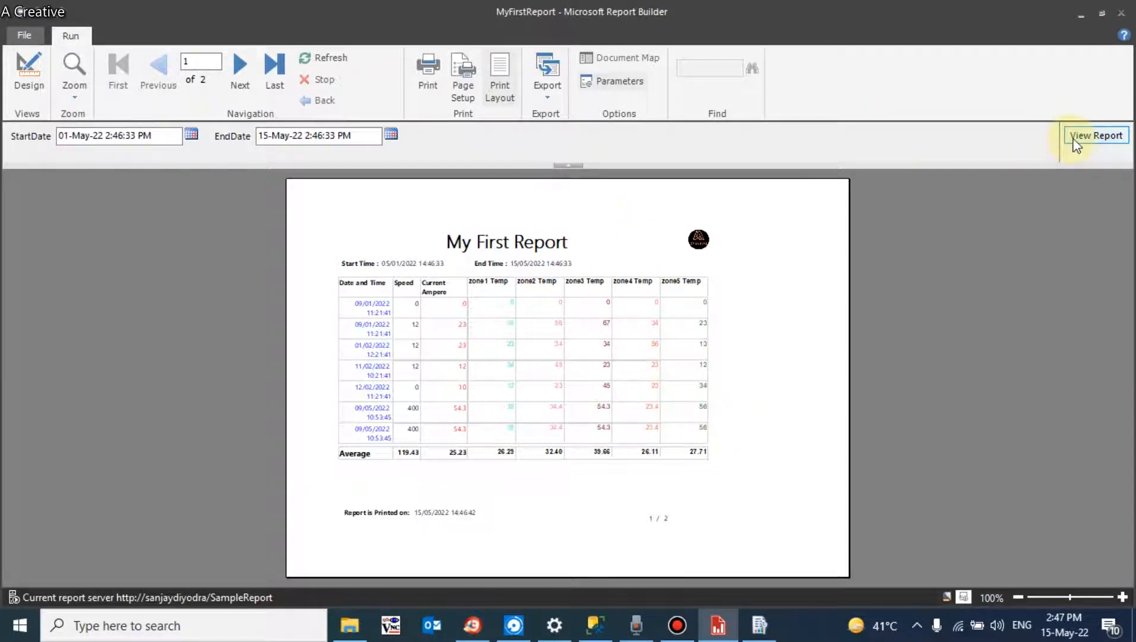
pyautogui.click(244, 69)
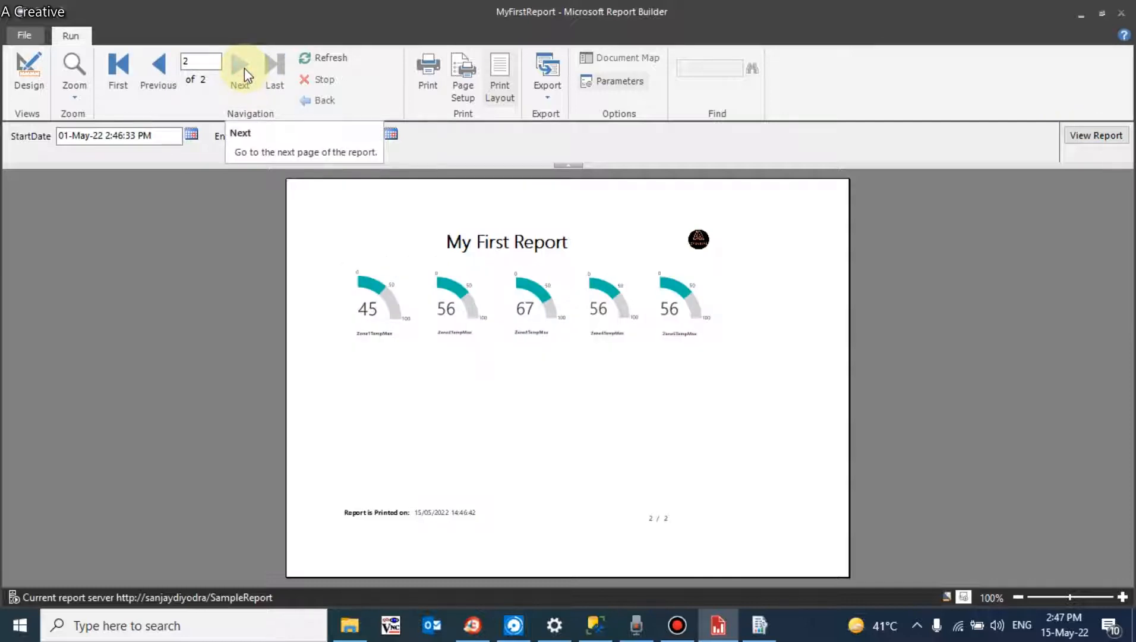
pyautogui.click(169, 77)
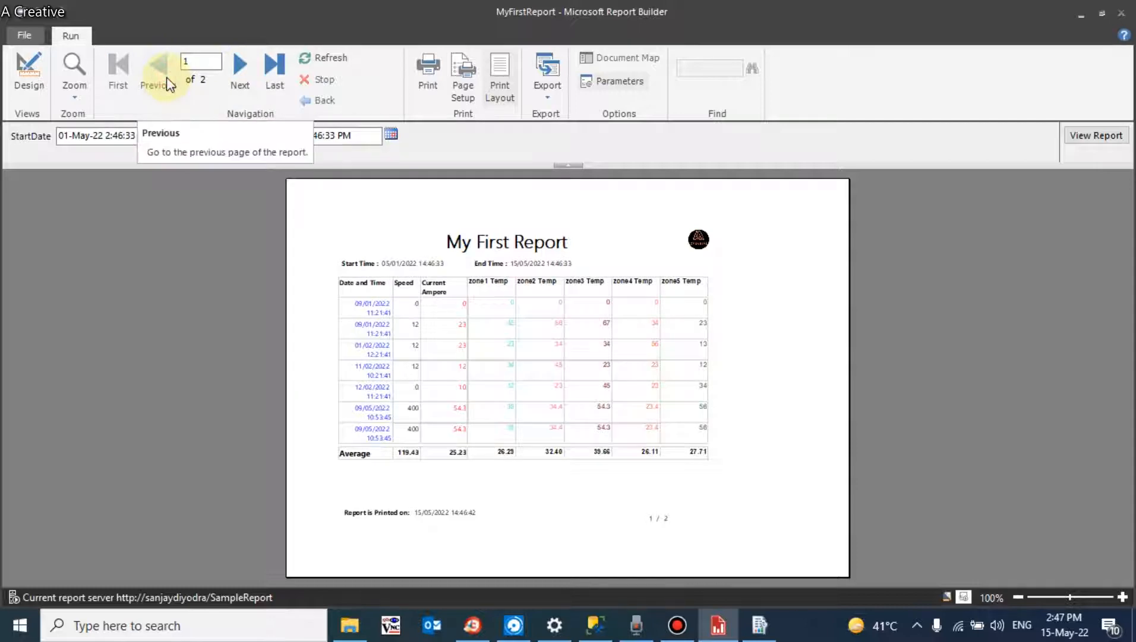
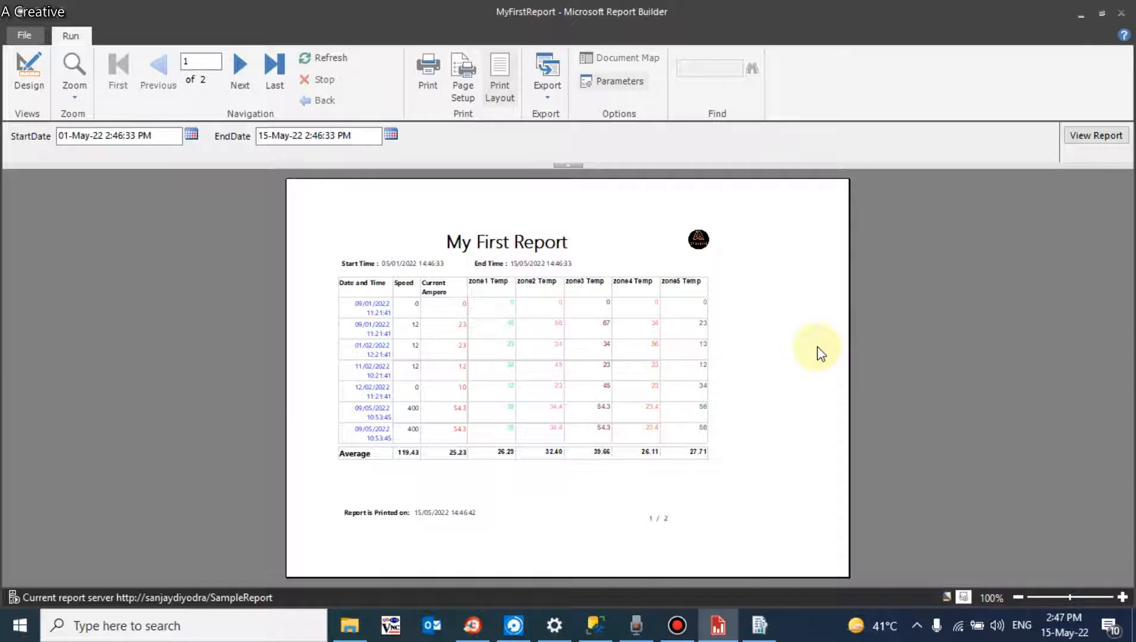
# Set the page orientation back to portrait in the page setup.
pyautogui.click(464, 77)
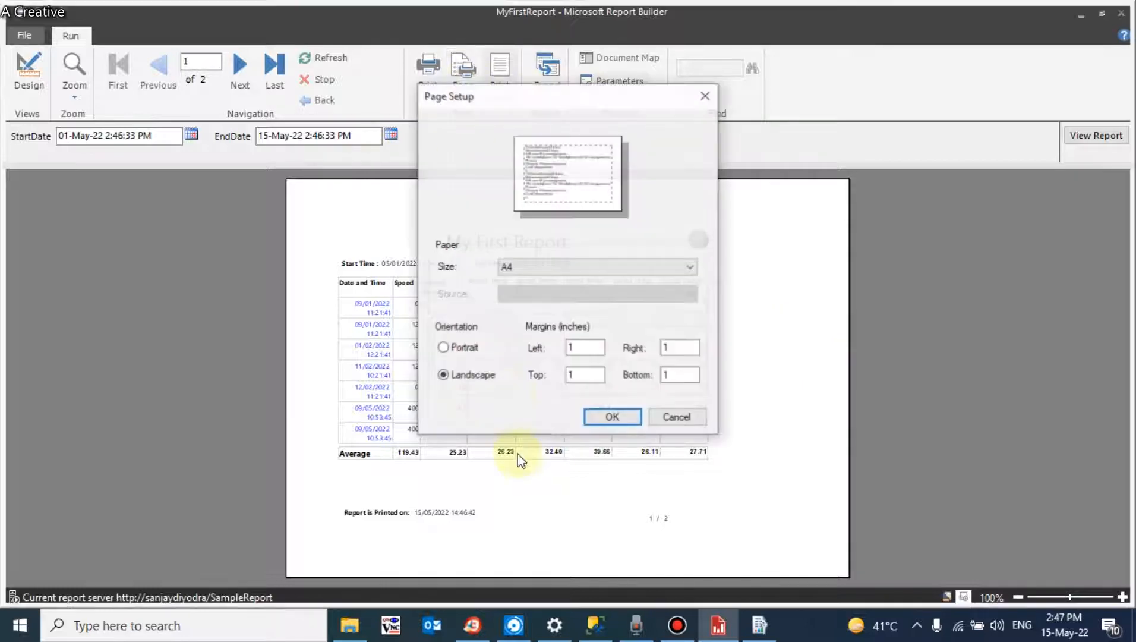
pyautogui.click(467, 348)
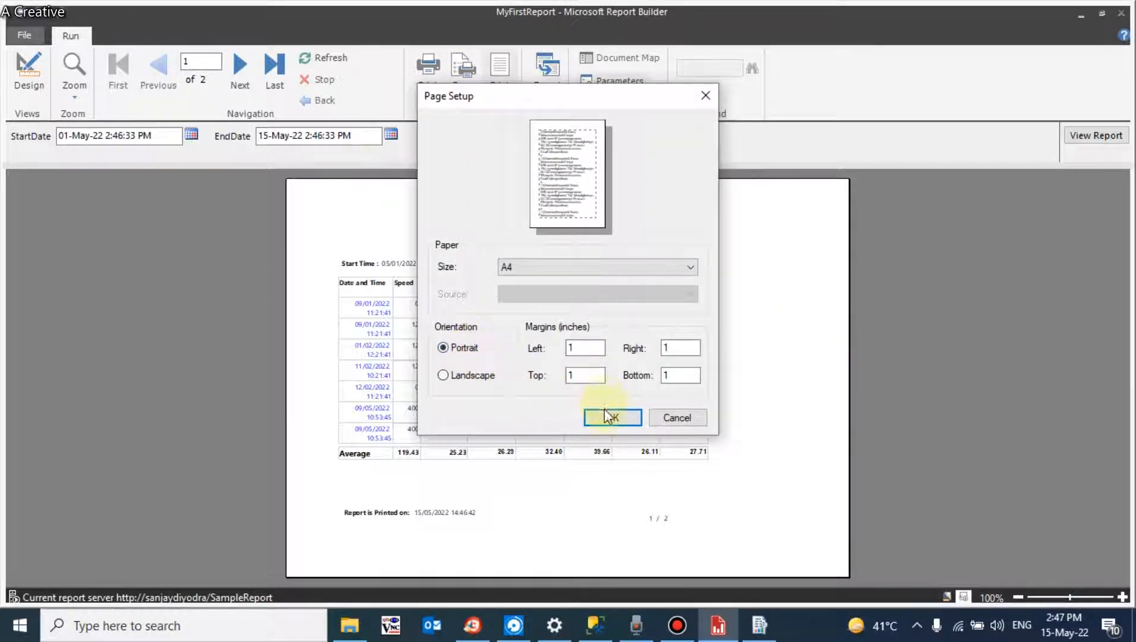
pyautogui.click(610, 416)
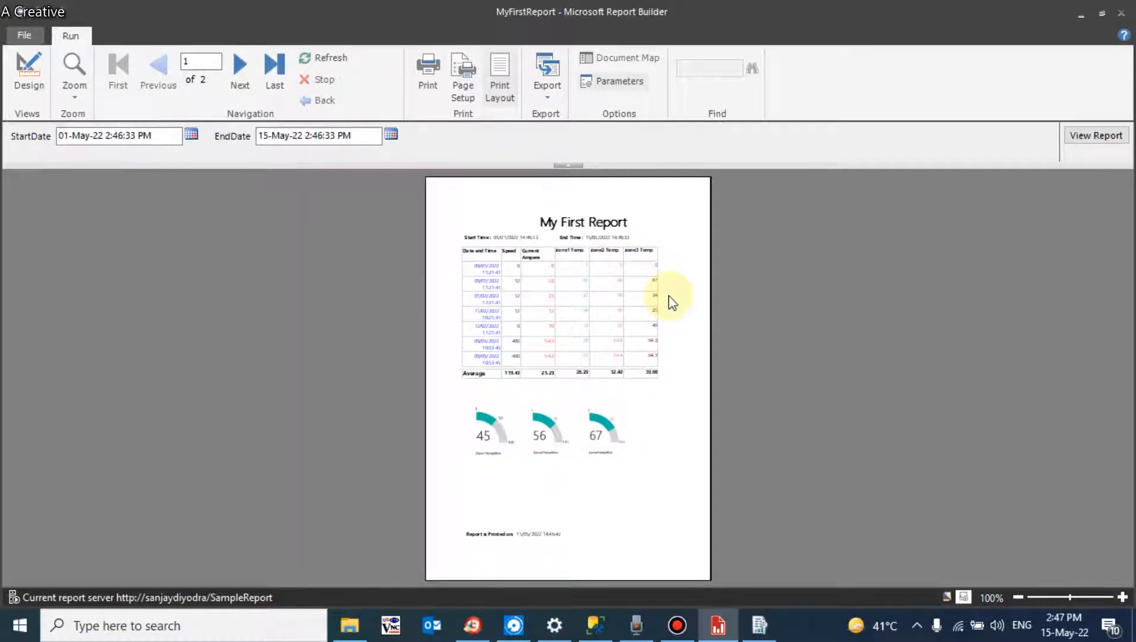
# Return to the report design, switch to the browser and search the web for "a4 page size" in a new tab.
pyautogui.click(28, 74)
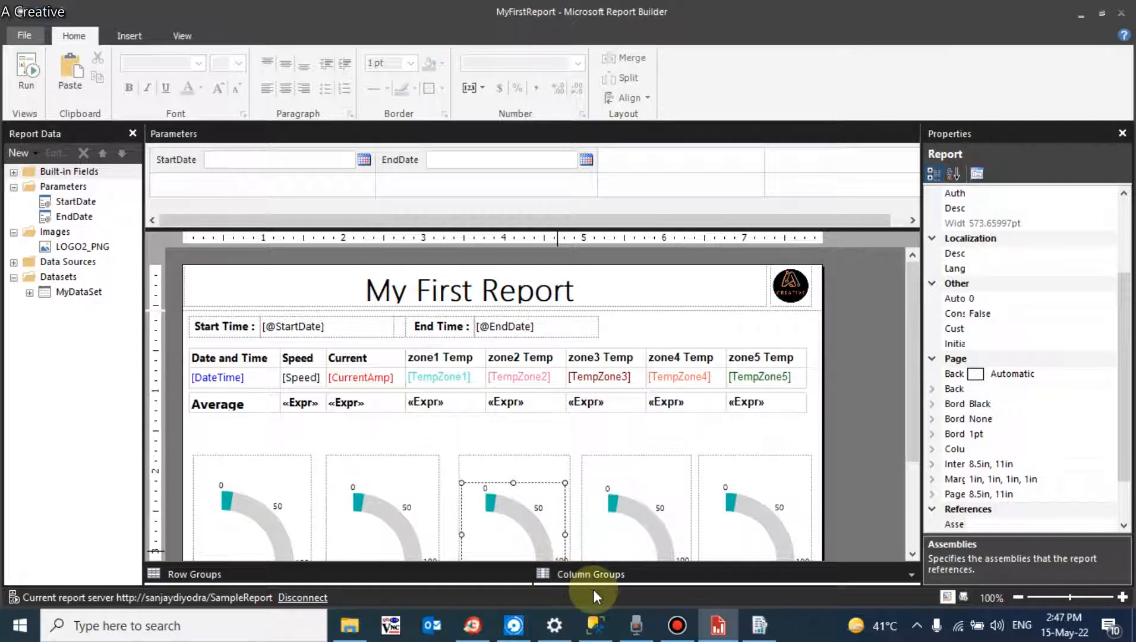
pyautogui.click(486, 615)
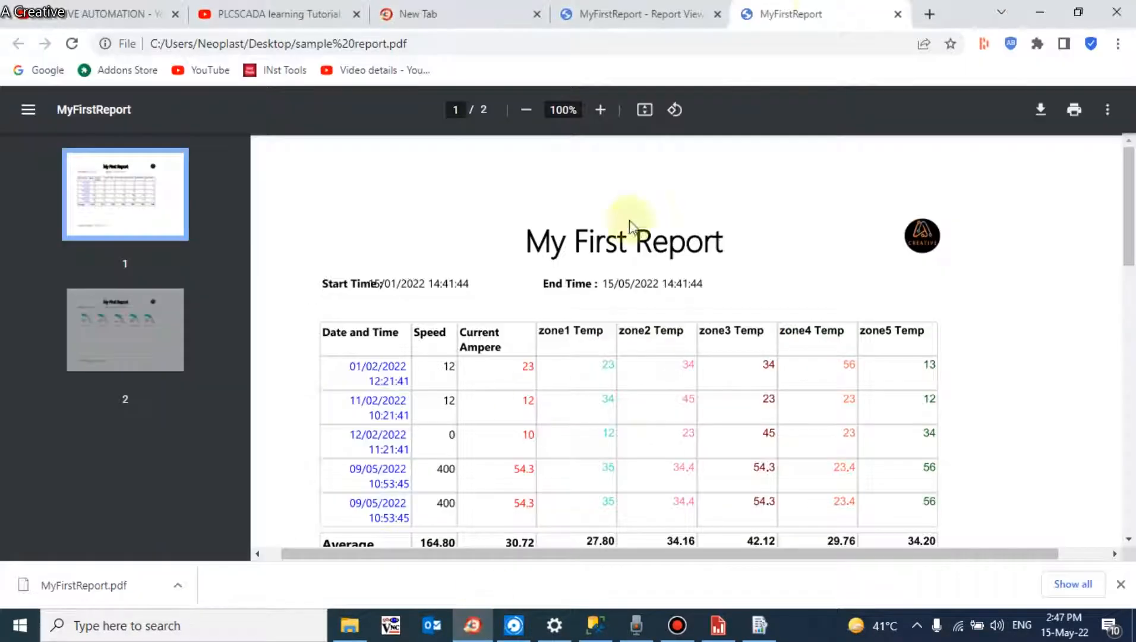
pyautogui.click(931, 17)
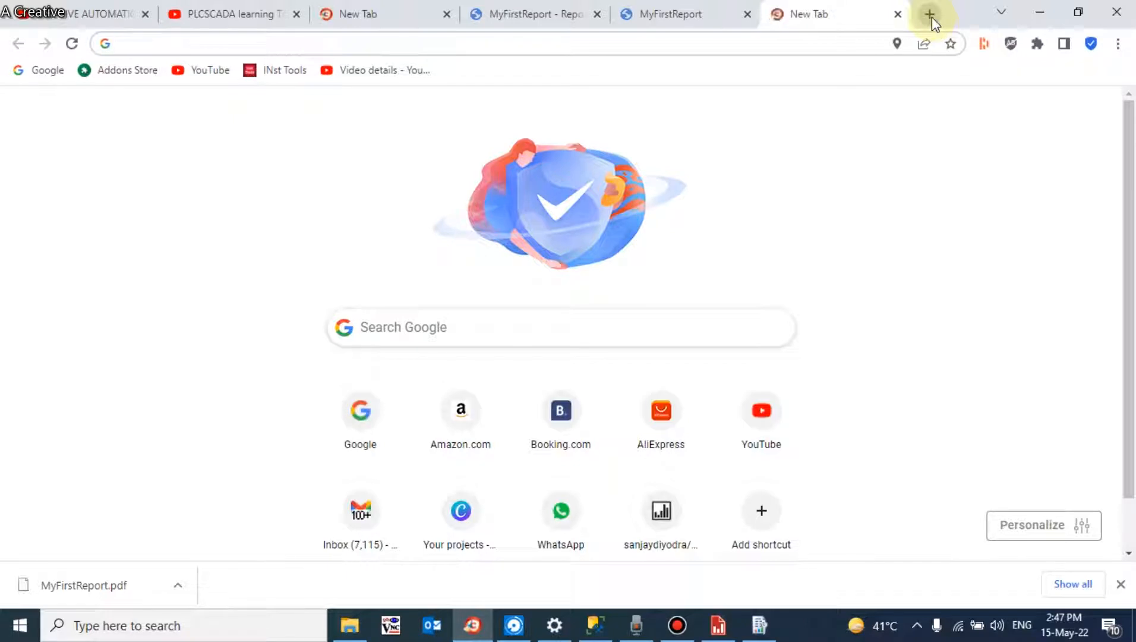
pyautogui.write('a4 page size')
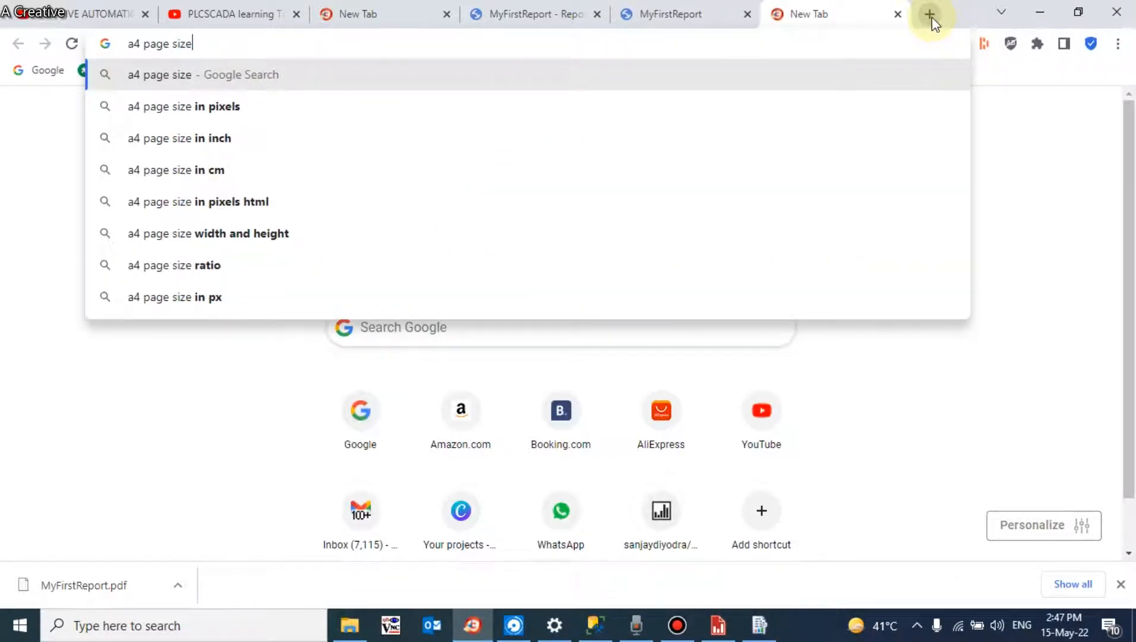
pyautogui.press('Return')
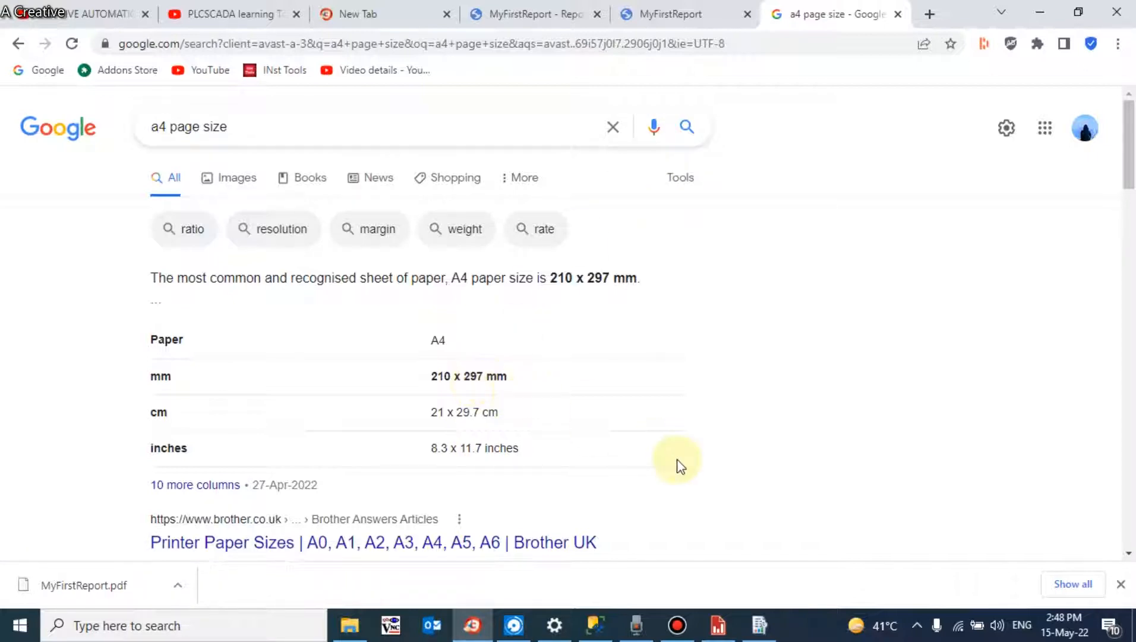
# Switch back to Report Builder and compare the report body's width and height with the A4 dimensions in the browser.
pyautogui.click(726, 621)
pyautogui.click(739, 331)
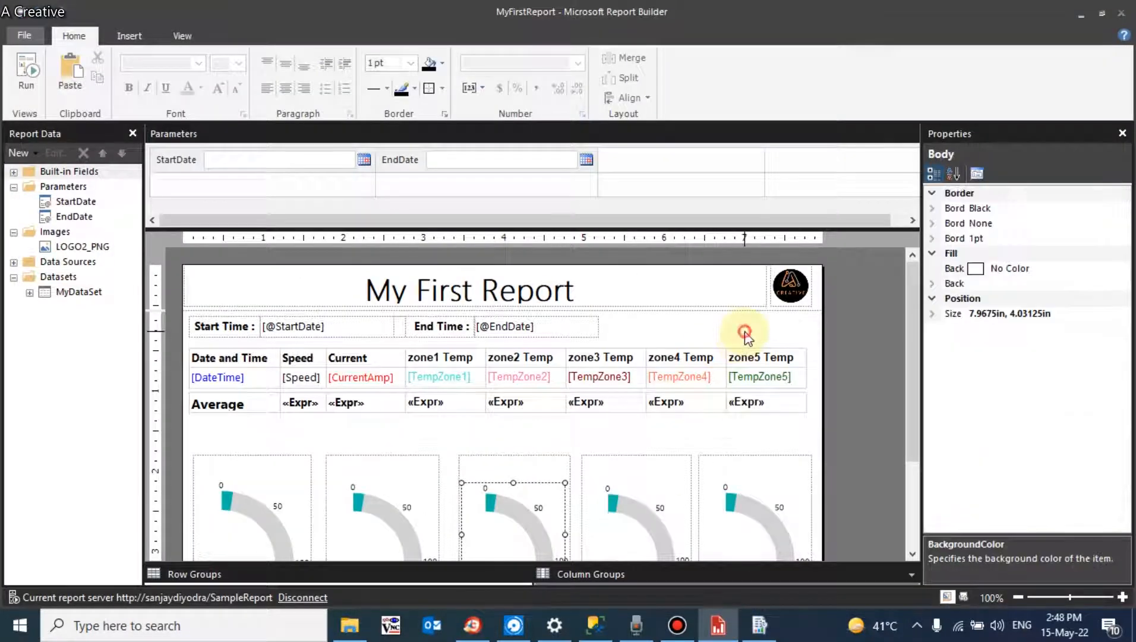
pyautogui.click(939, 313)
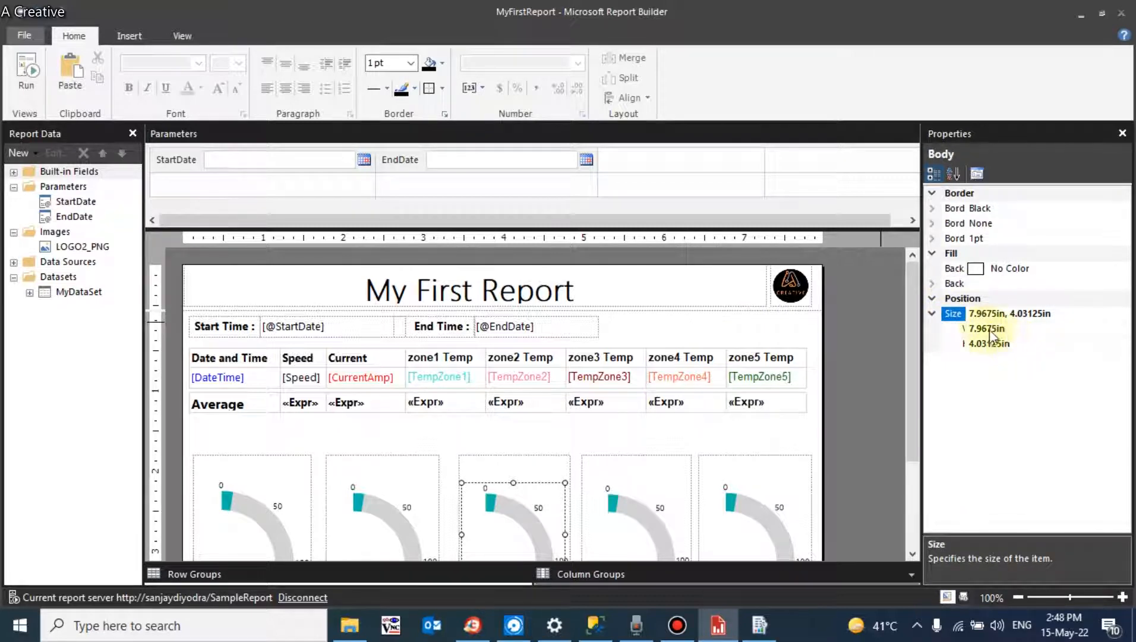
pyautogui.click(1018, 345)
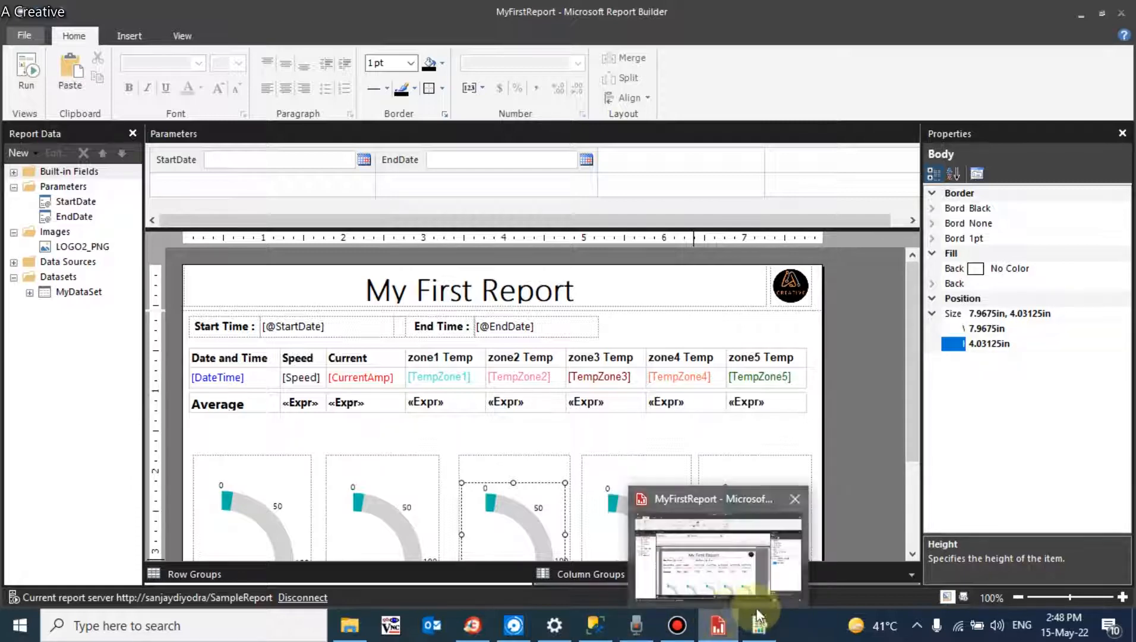
pyautogui.click(475, 627)
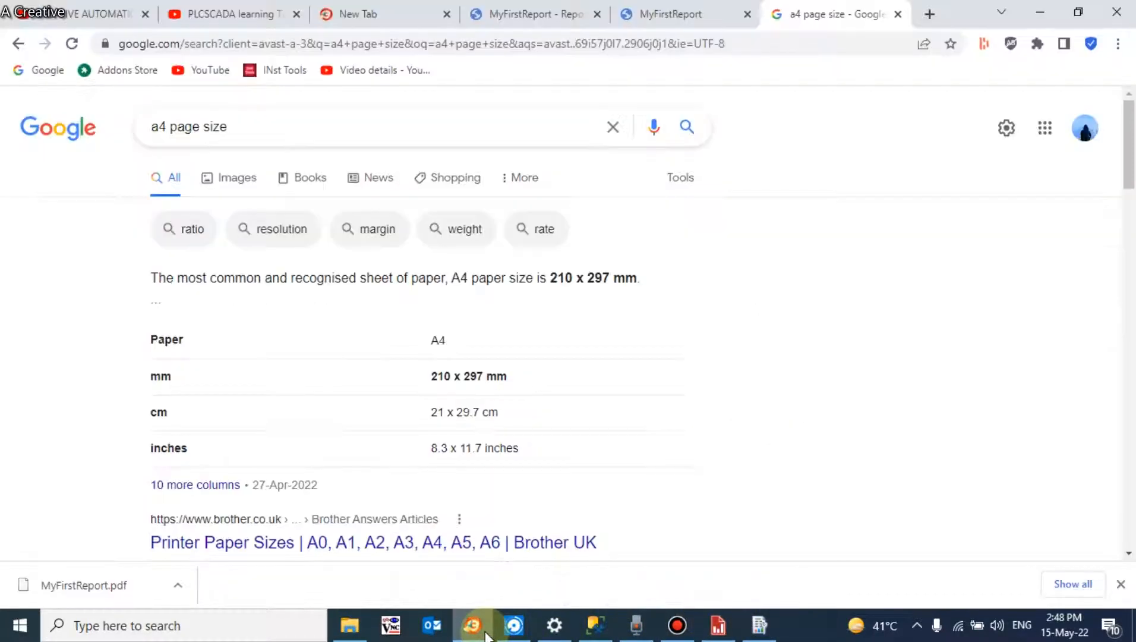
pyautogui.click(484, 633)
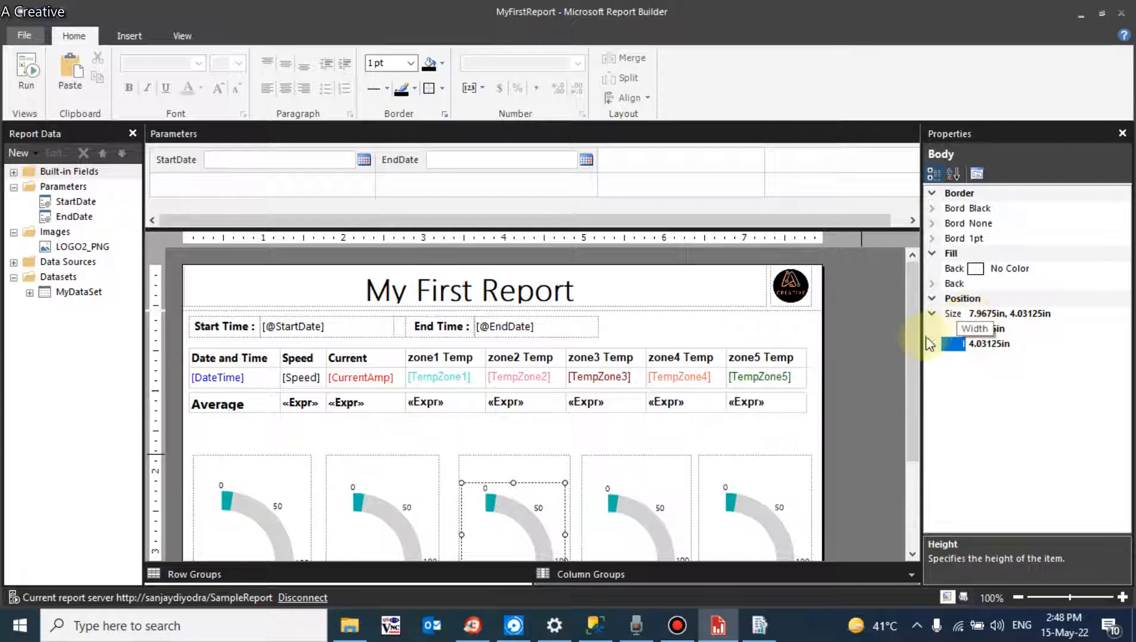
pyautogui.moveTo(921, 339); pyautogui.dragTo(808, 347)
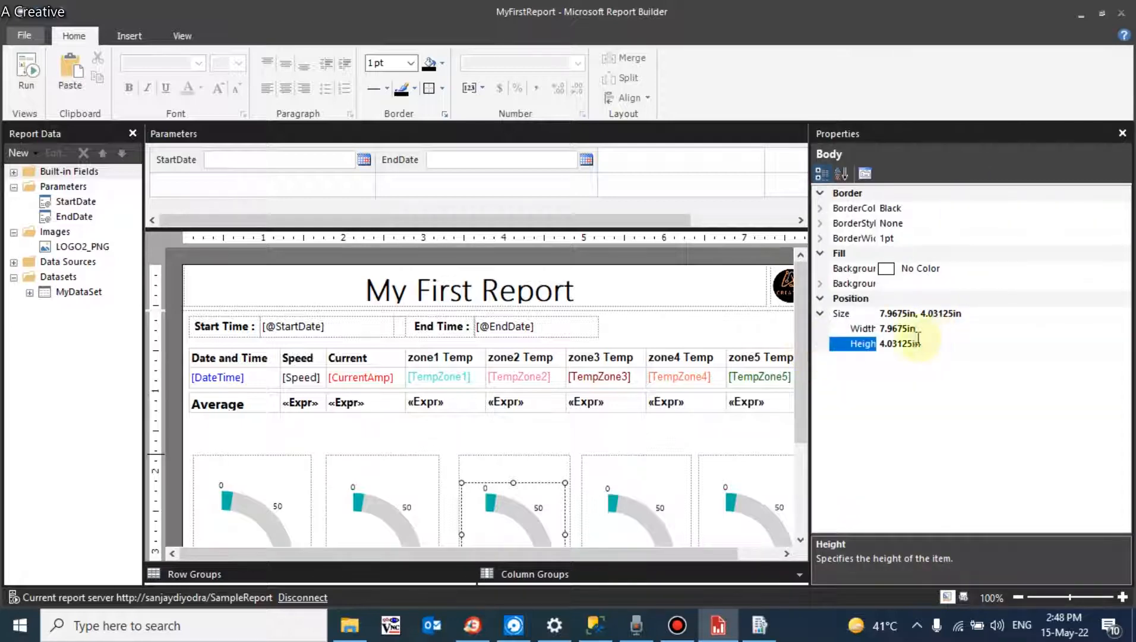
pyautogui.click(772, 438)
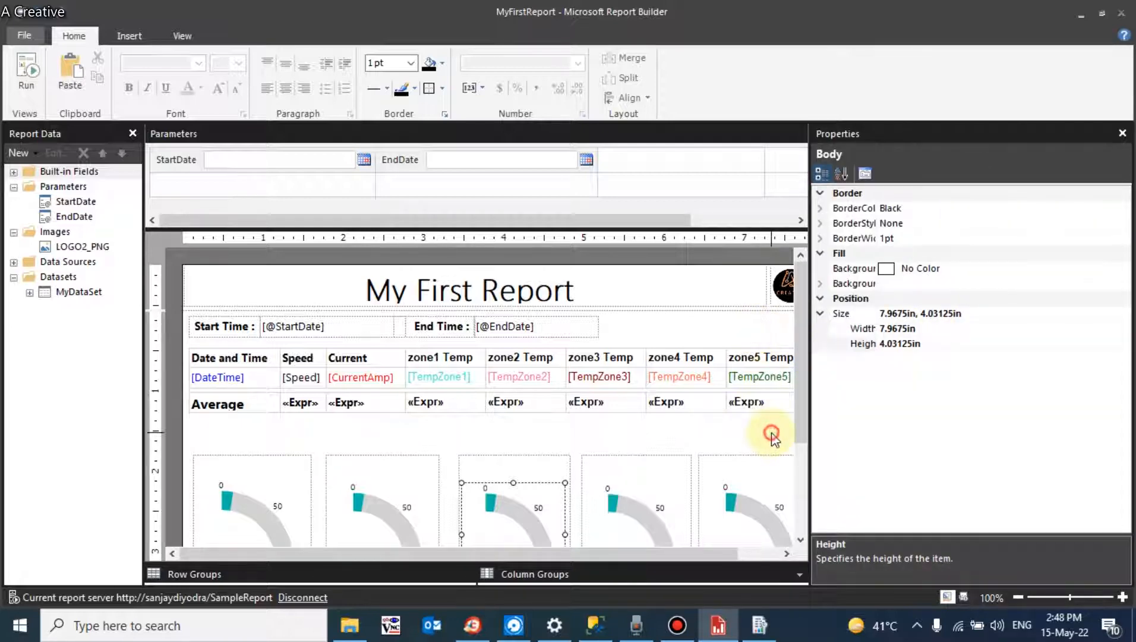
pyautogui.click(839, 315)
pyautogui.click(820, 313)
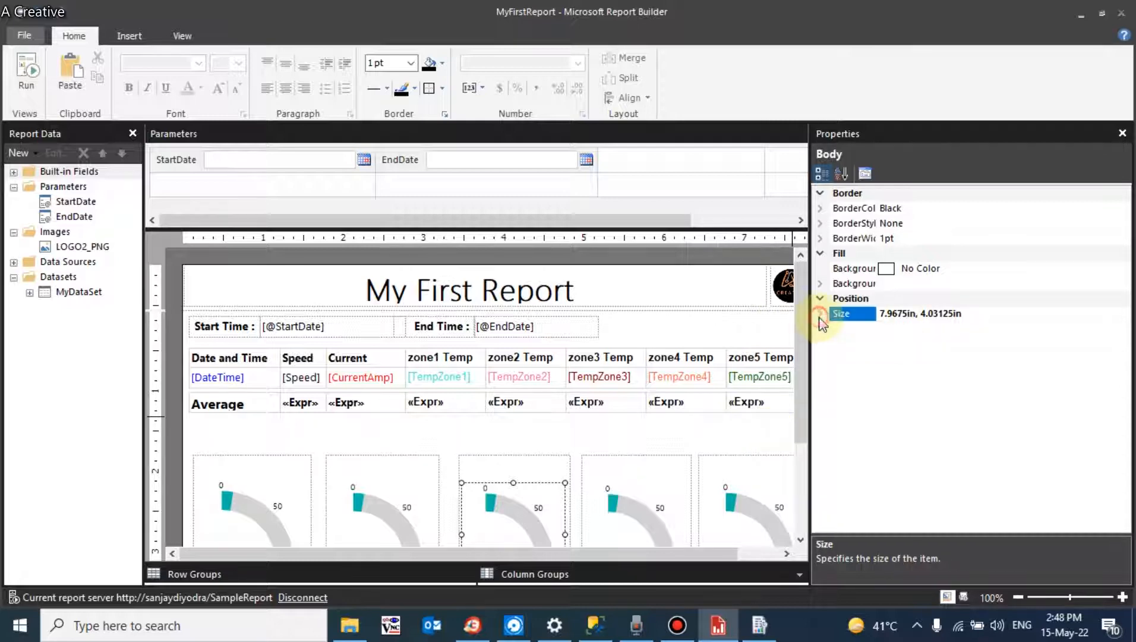
pyautogui.click(821, 314)
pyautogui.click(822, 298)
pyautogui.click(822, 299)
pyautogui.click(822, 298)
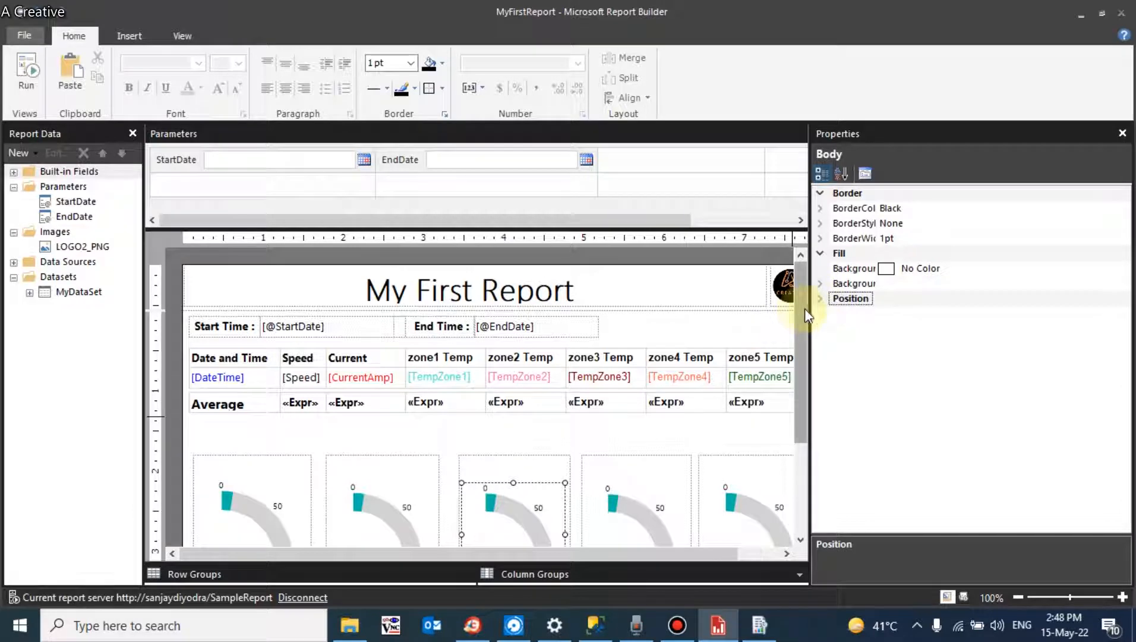
pyautogui.moveTo(811, 311); pyautogui.dragTo(921, 310)
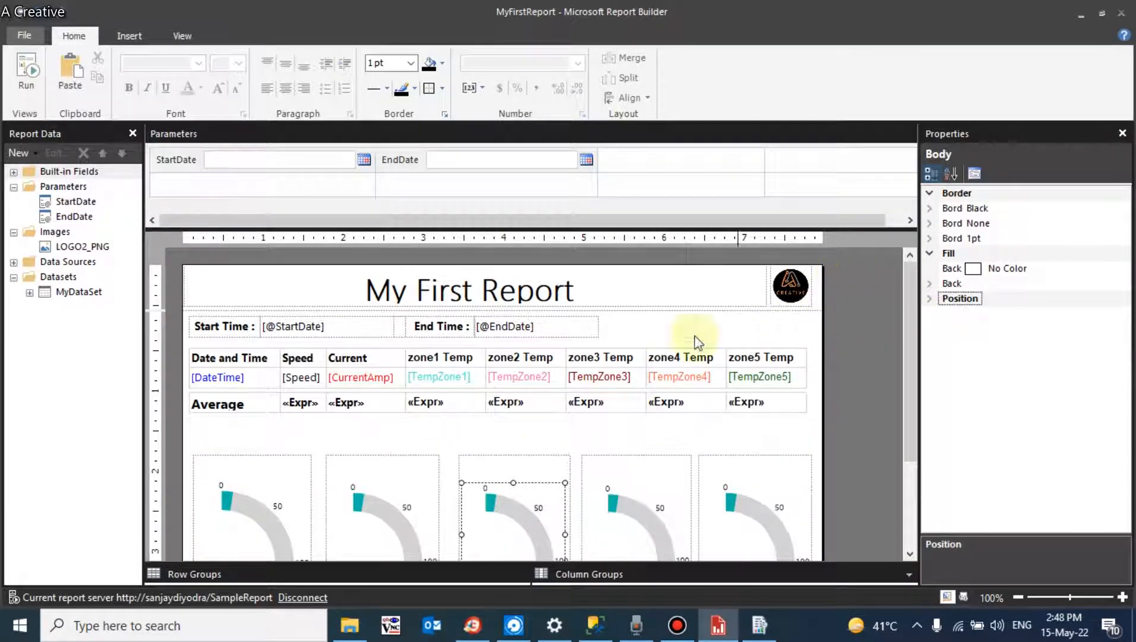
# Check the A4 dimensions in the browser and examine the report body's size properties in Report Builder against them.
pyautogui.click(472, 624)
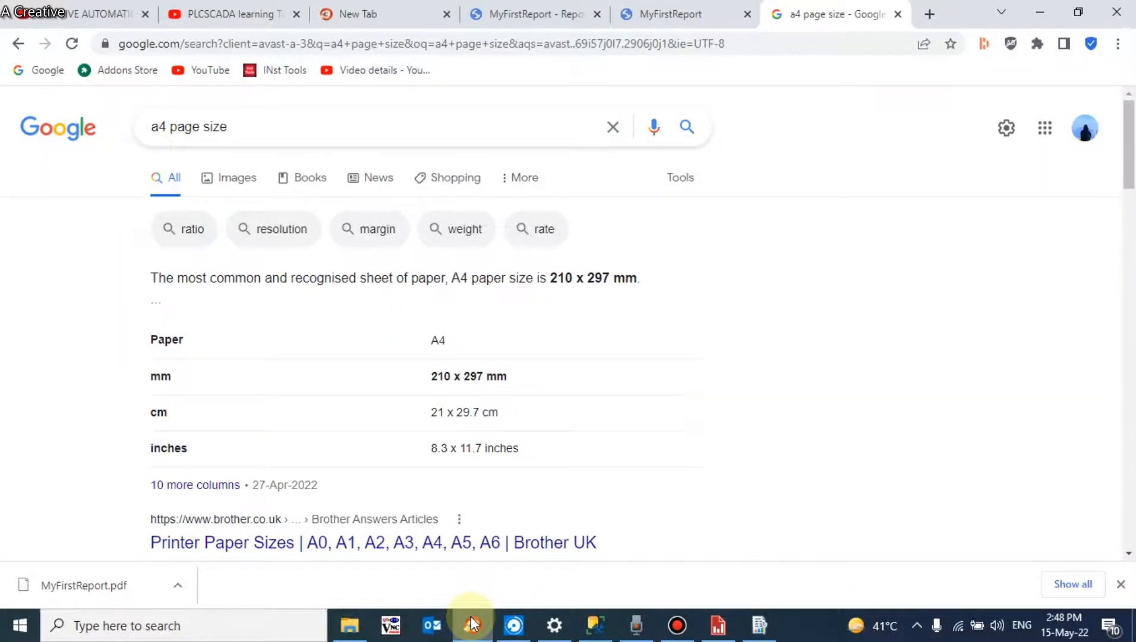
pyautogui.click(472, 624)
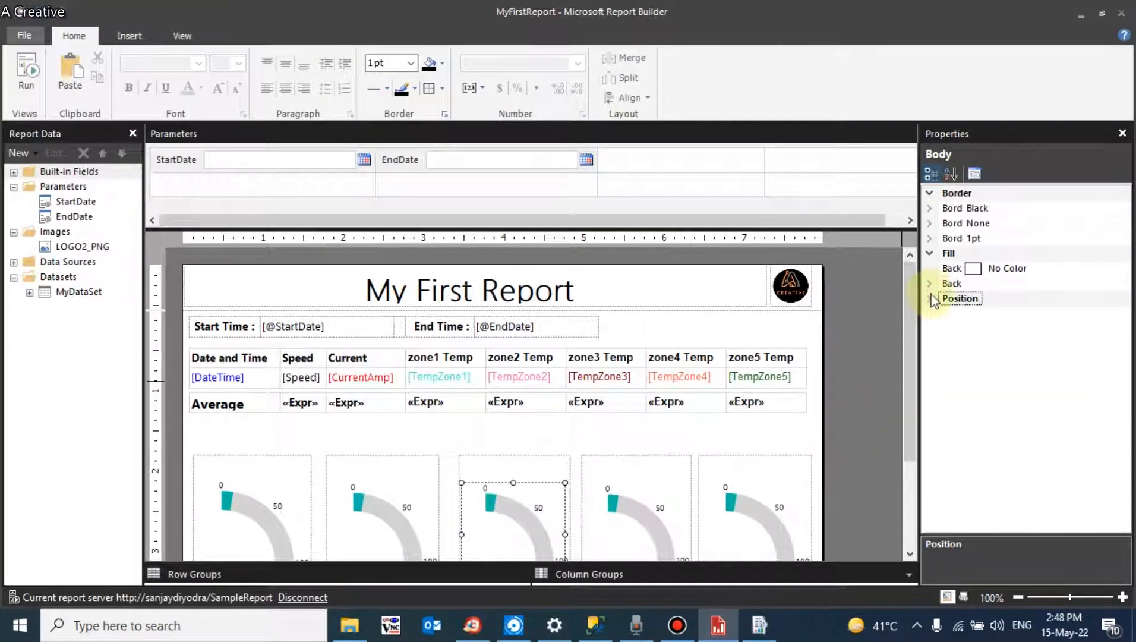
pyautogui.click(931, 297)
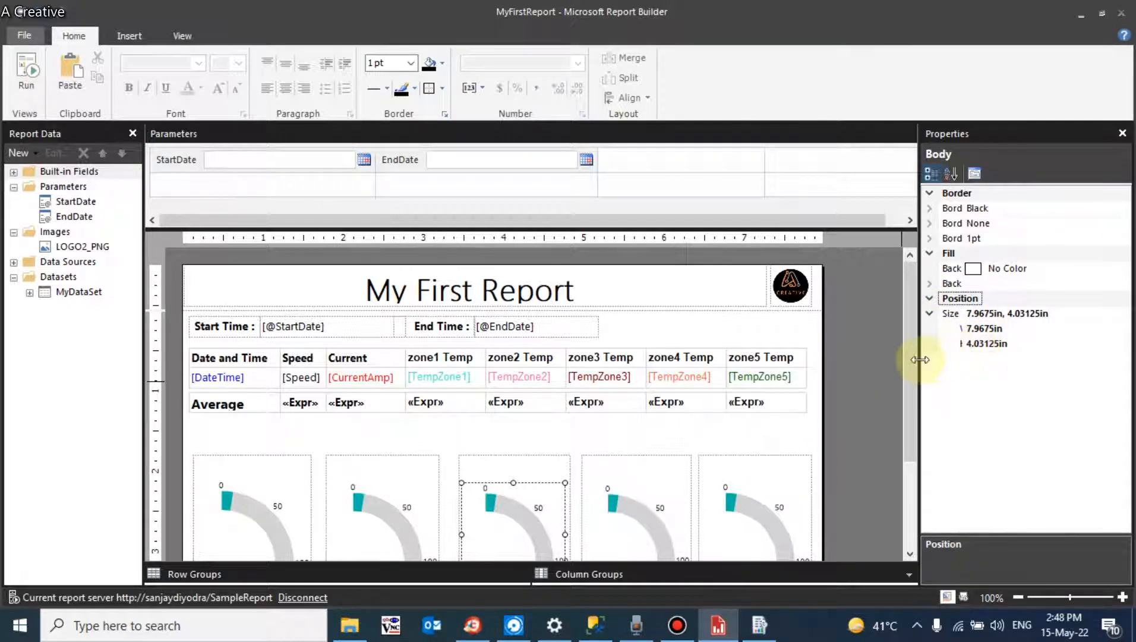
pyautogui.moveTo(919, 360); pyautogui.dragTo(893, 357)
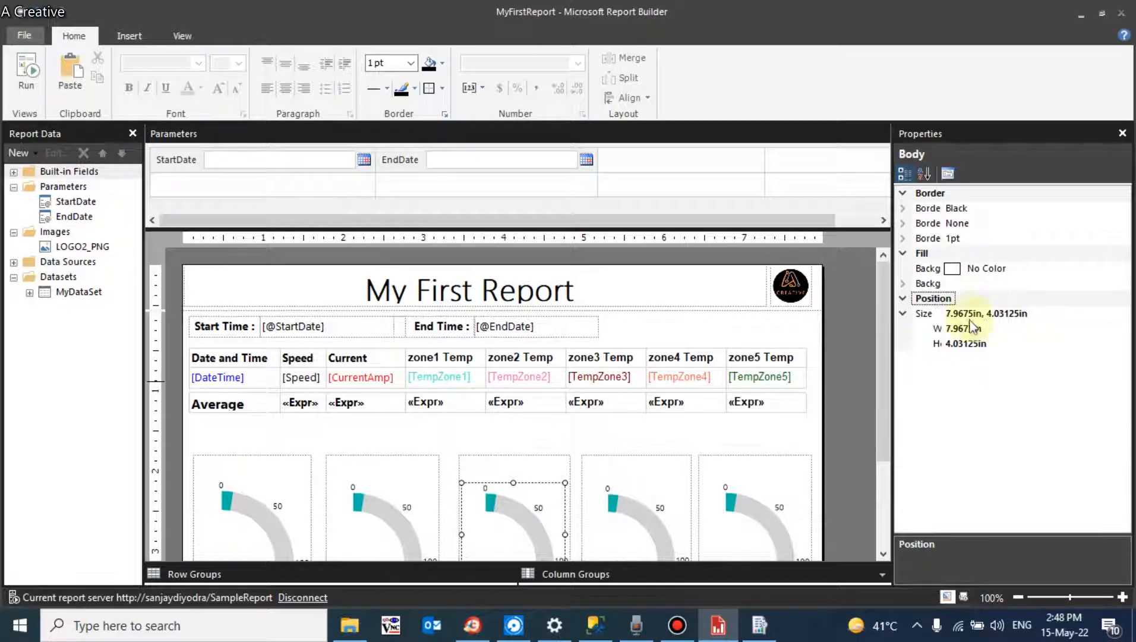
pyautogui.click(1041, 310)
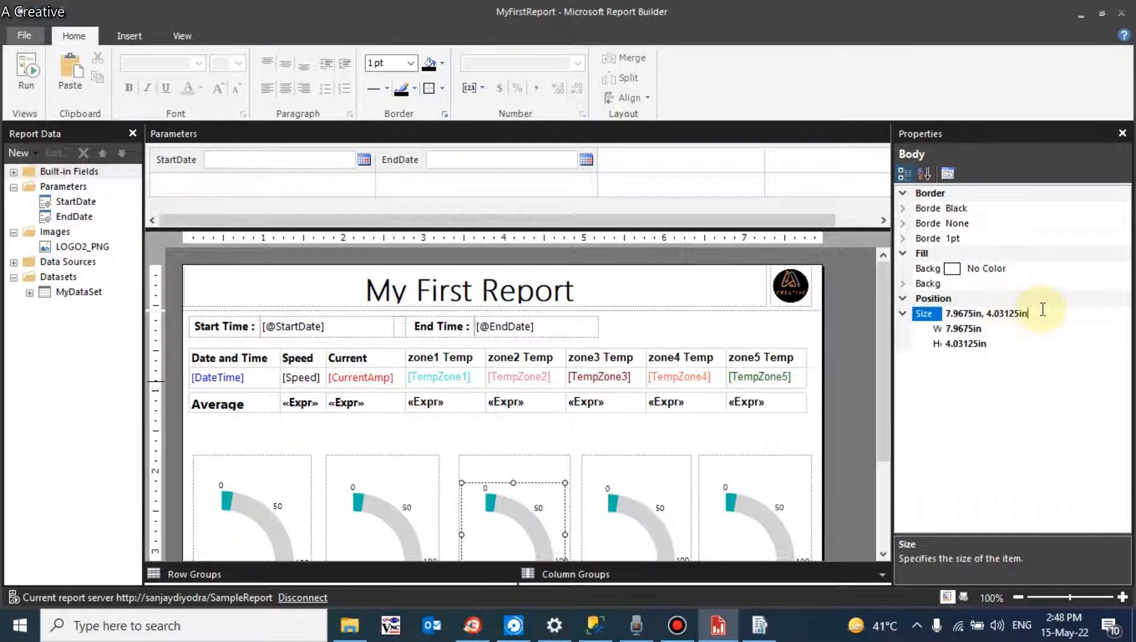
pyautogui.moveTo(1040, 309); pyautogui.dragTo(1006, 310)
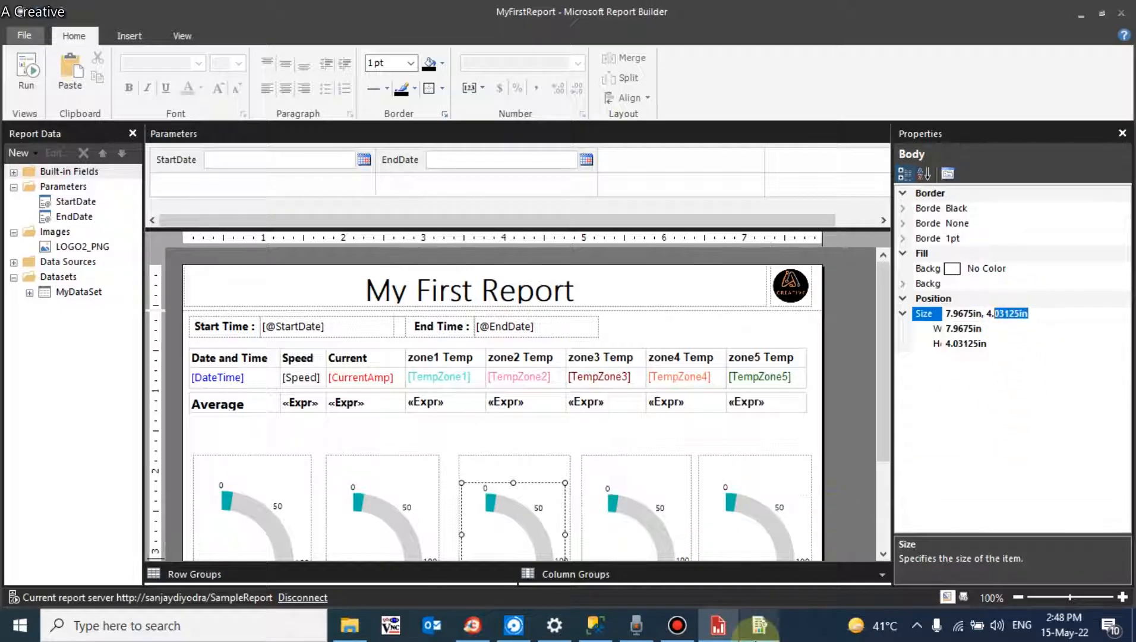
pyautogui.click(478, 631)
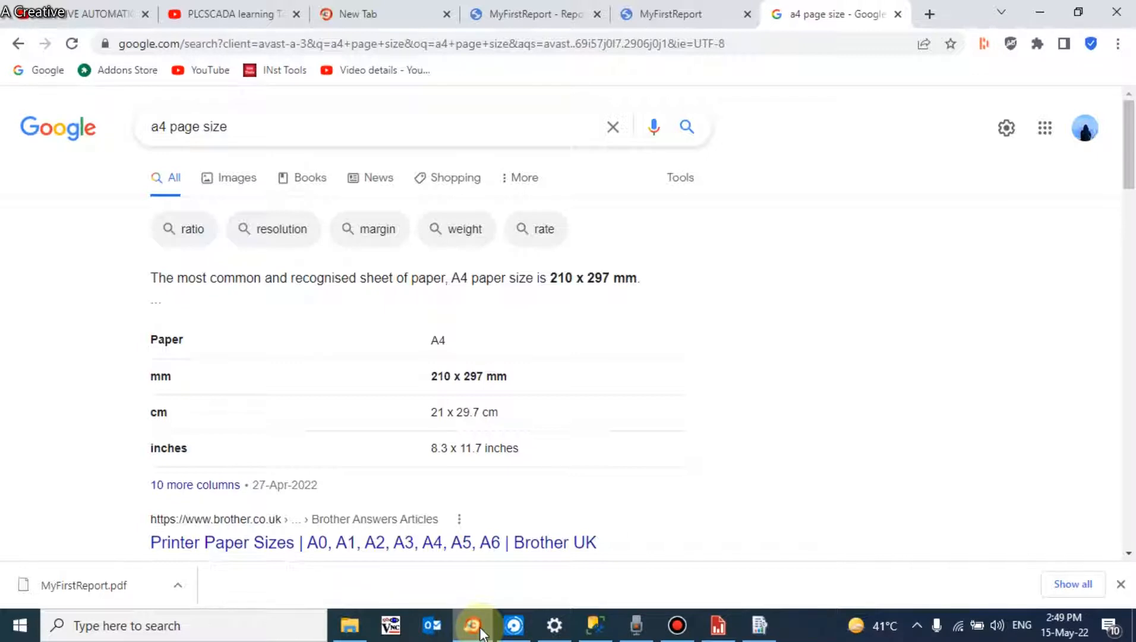
pyautogui.click(479, 631)
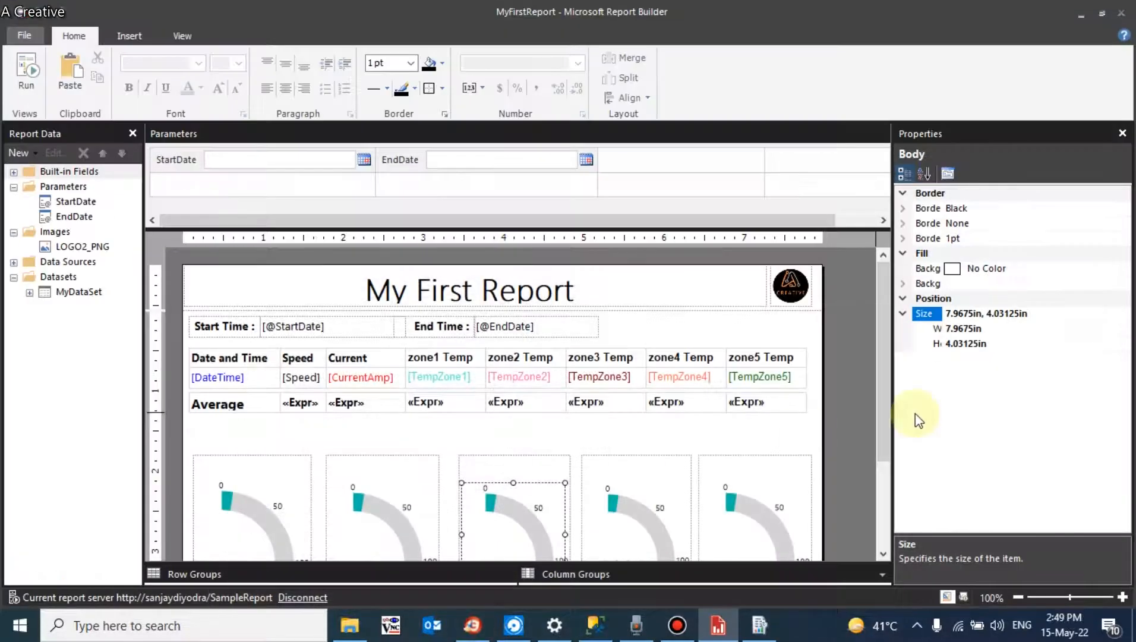
pyautogui.moveTo(1047, 314); pyautogui.dragTo(1019, 315)
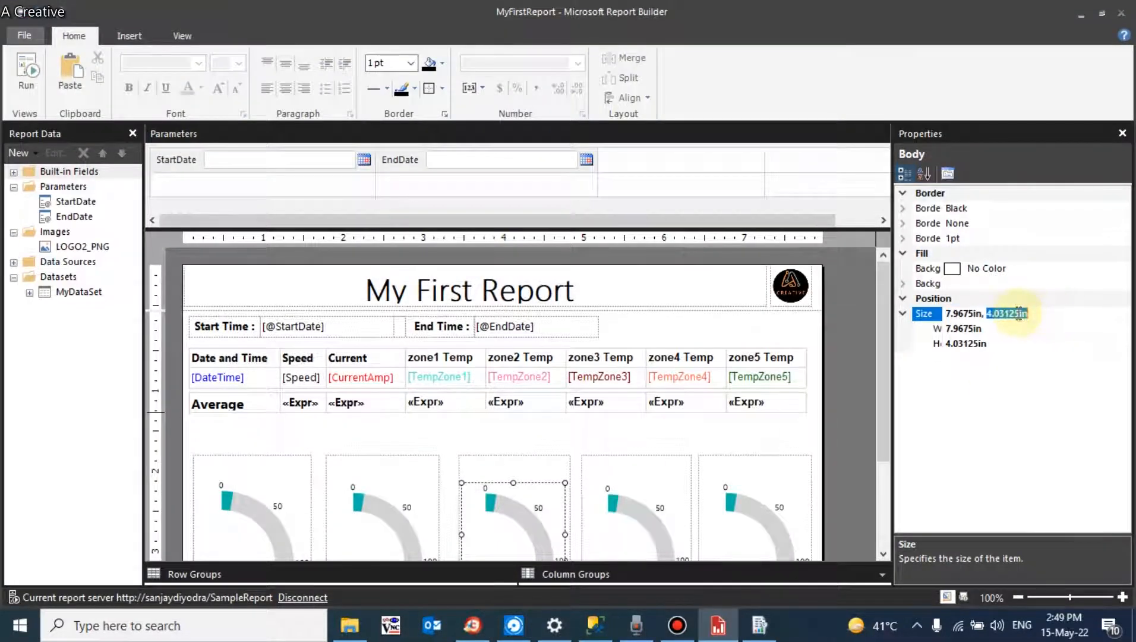
# Set the report body's width to 297 mm.
pyautogui.click(991, 328)
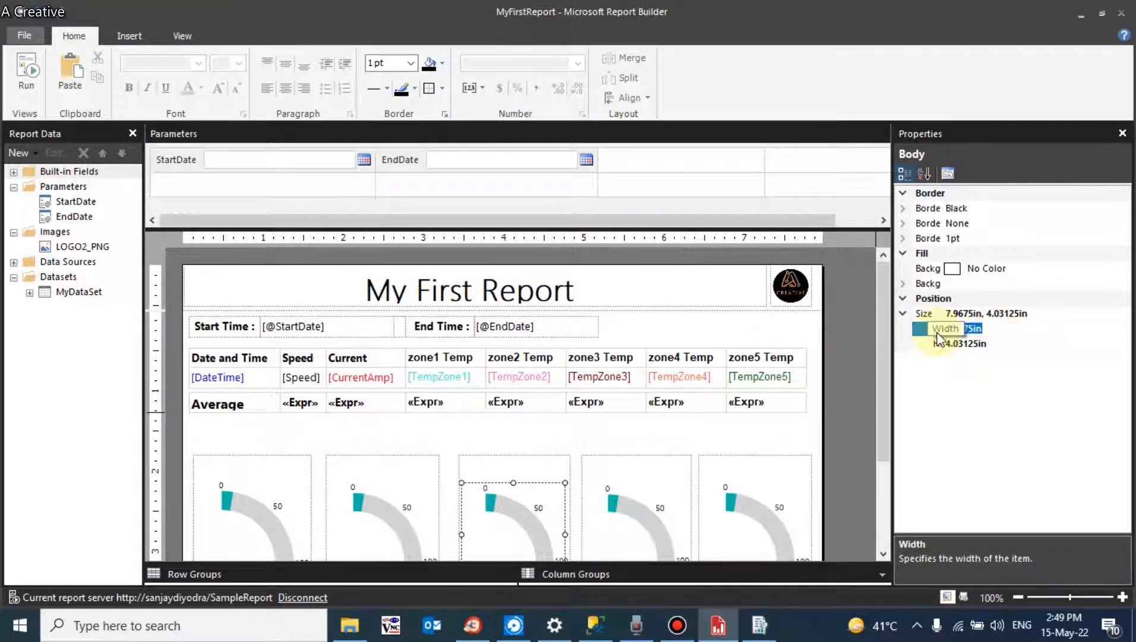
pyautogui.write('297')
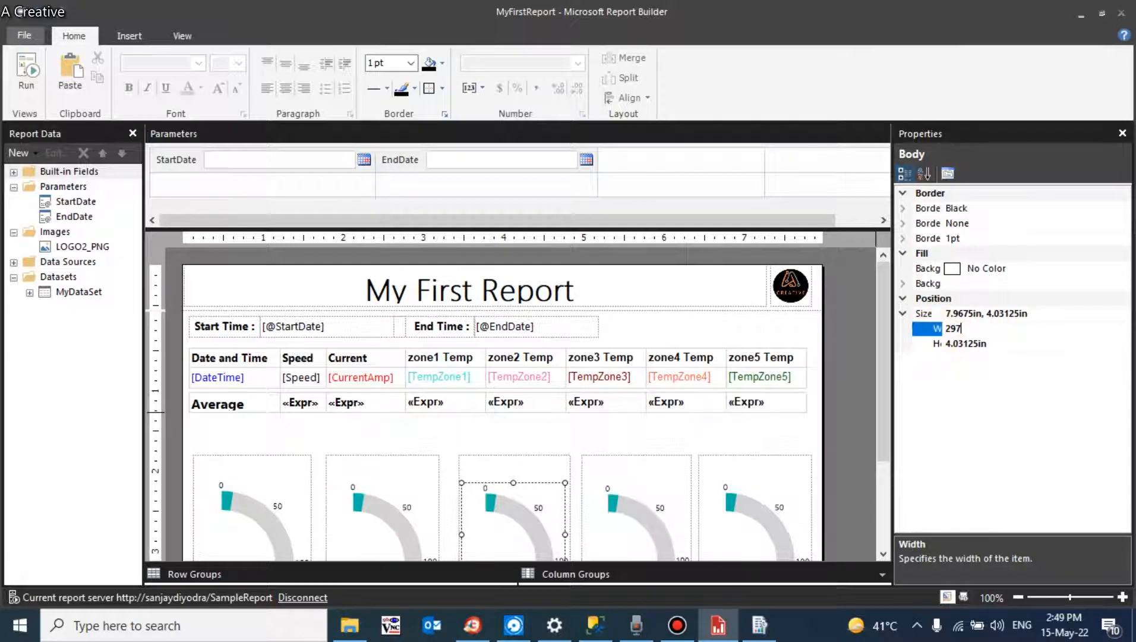
pyautogui.write('mm')
pyautogui.press('Return')
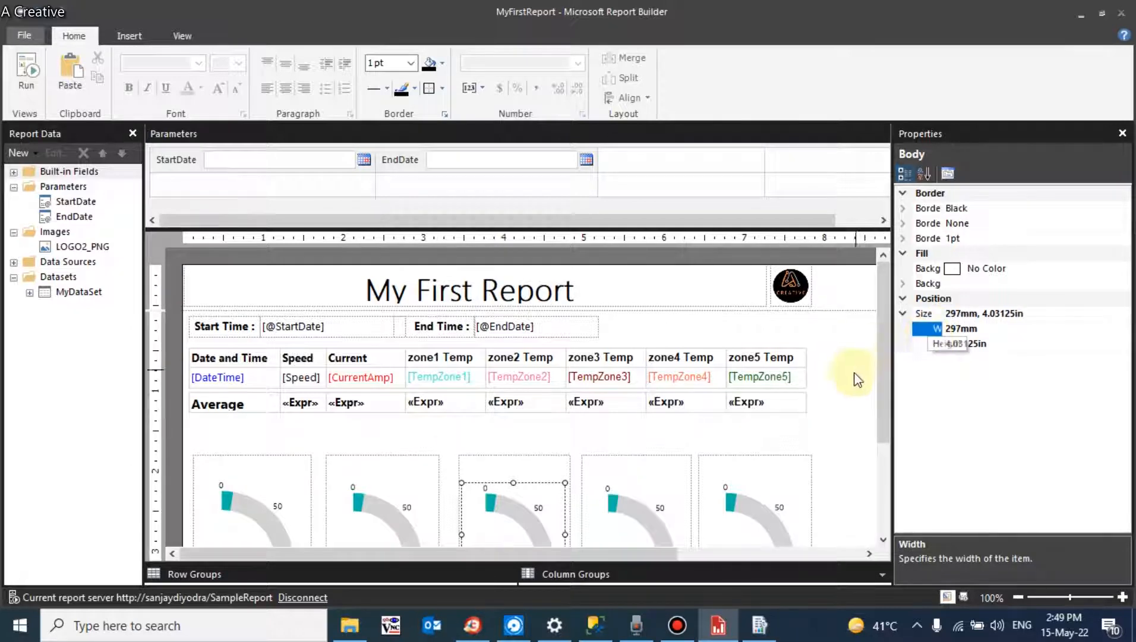
pyautogui.moveTo(603, 556)
pyautogui.mouseDown()
pyautogui.moveTo(876, 538)
pyautogui.moveTo(594, 540)
pyautogui.mouseUp()
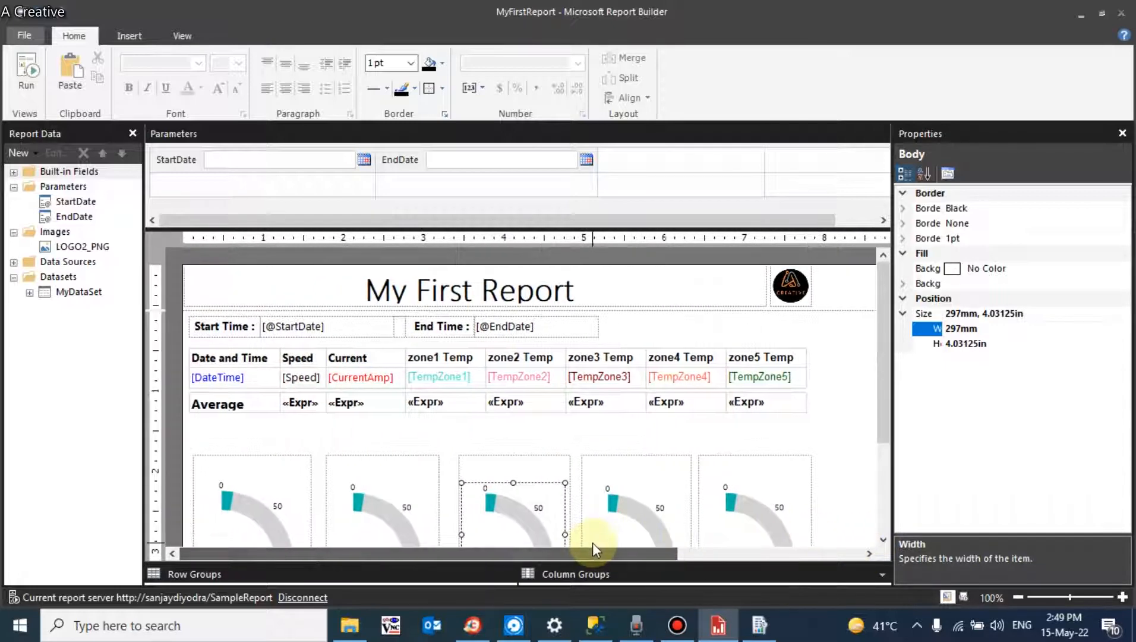
# Recheck the A4 dimensions in the browser, then set the report body's width to 210 mm in Report Builder.
pyautogui.click(471, 625)
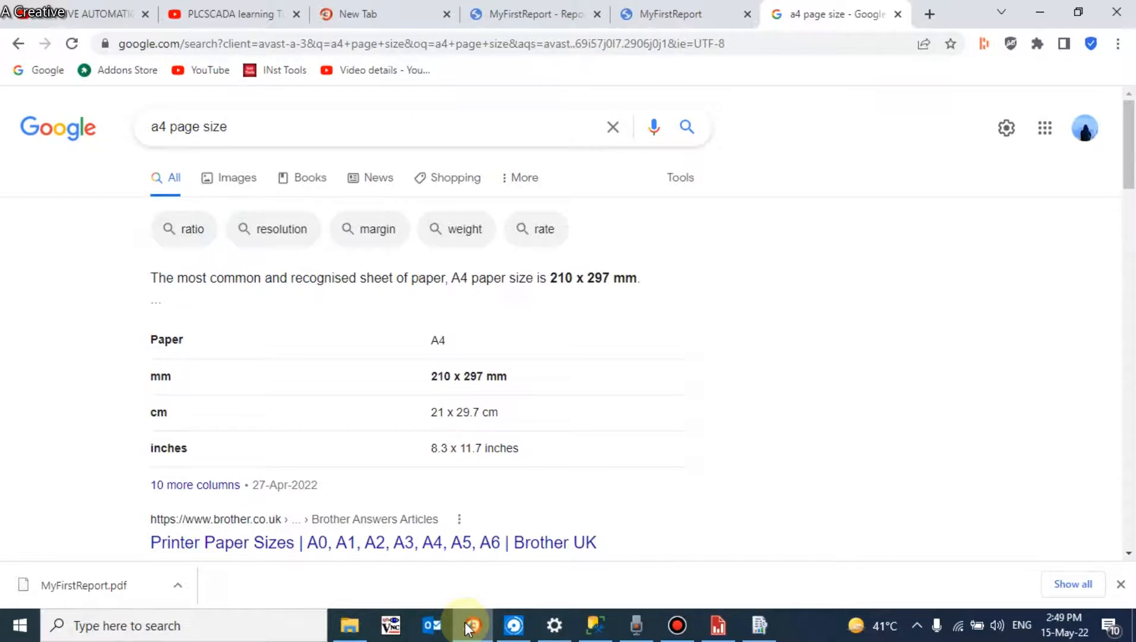
pyautogui.click(471, 625)
pyautogui.doubleClick(1020, 330)
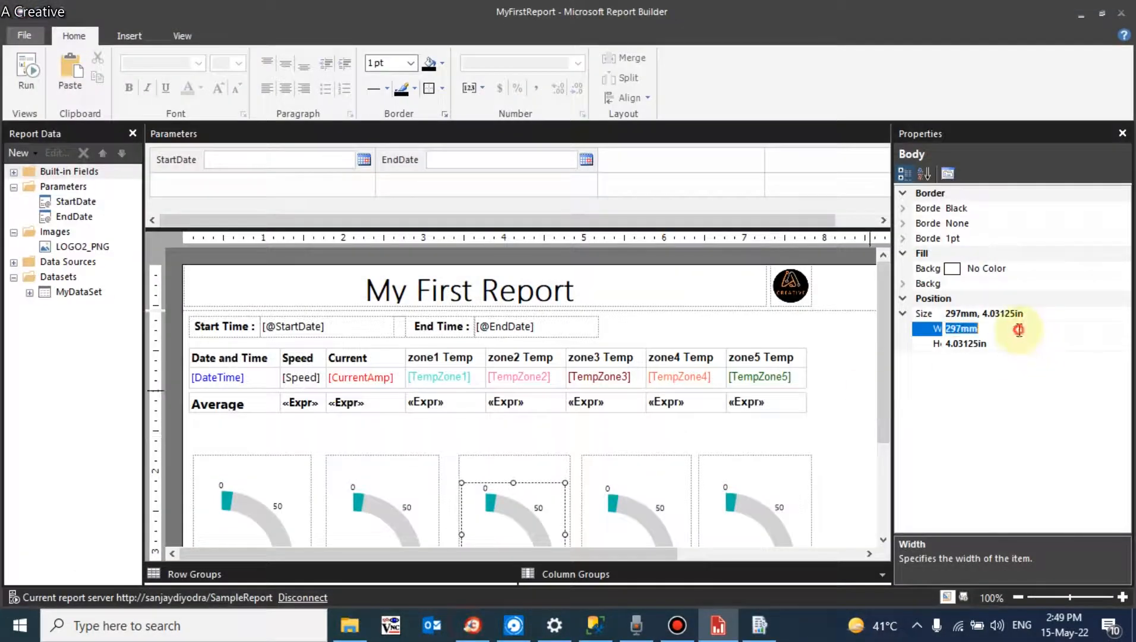
pyautogui.write('210')
pyautogui.press('Return')
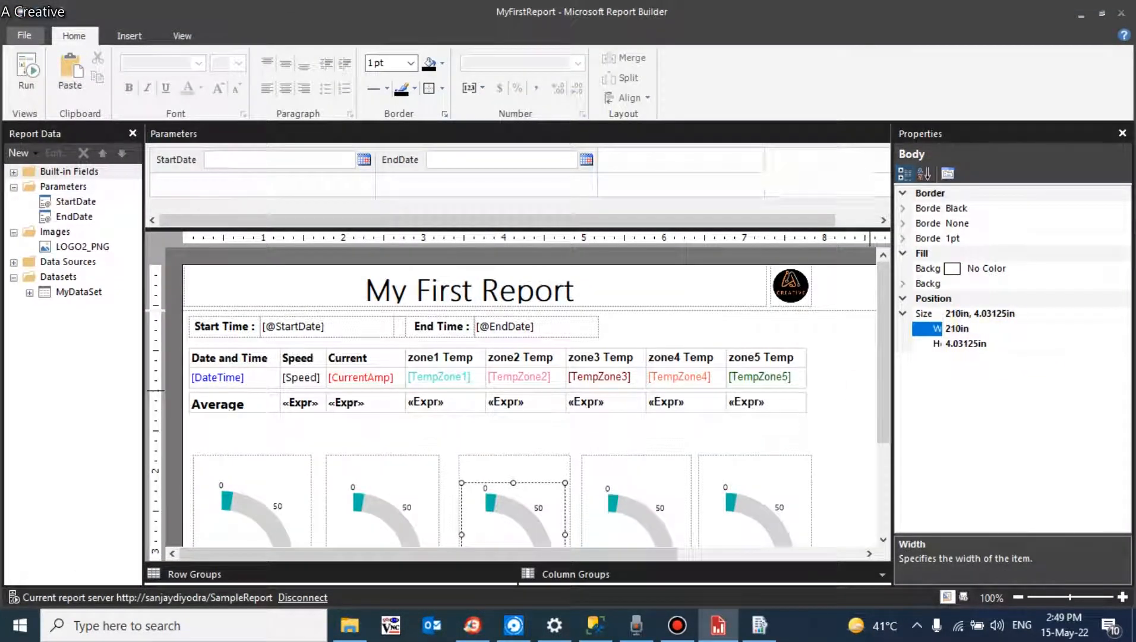
pyautogui.doubleClick(989, 329)
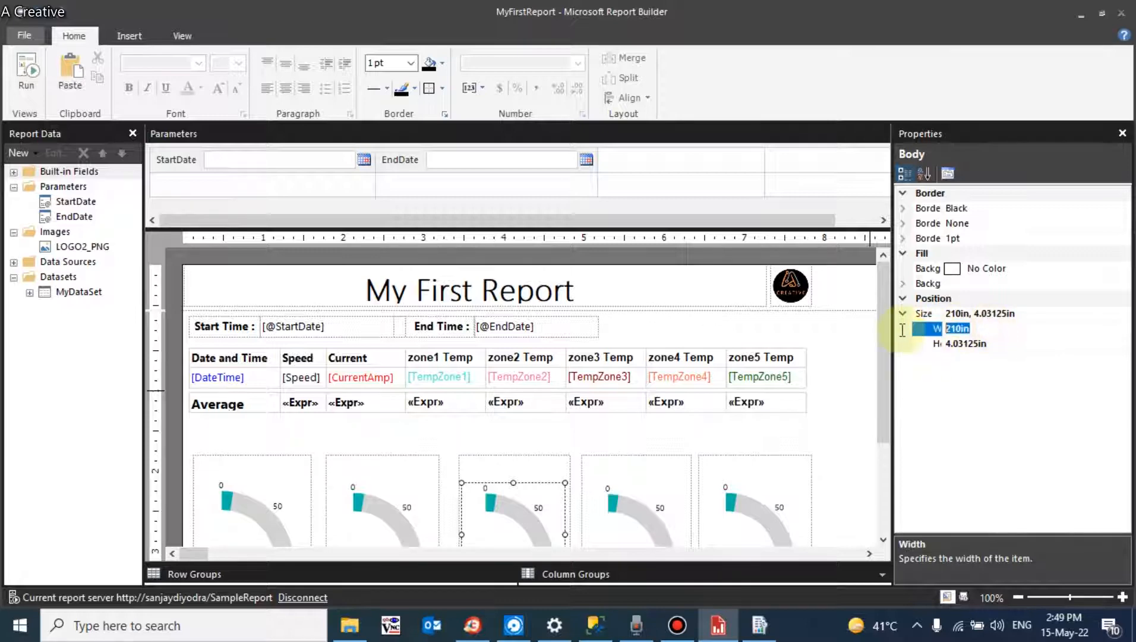
pyautogui.write('210mm')
pyautogui.click(904, 335)
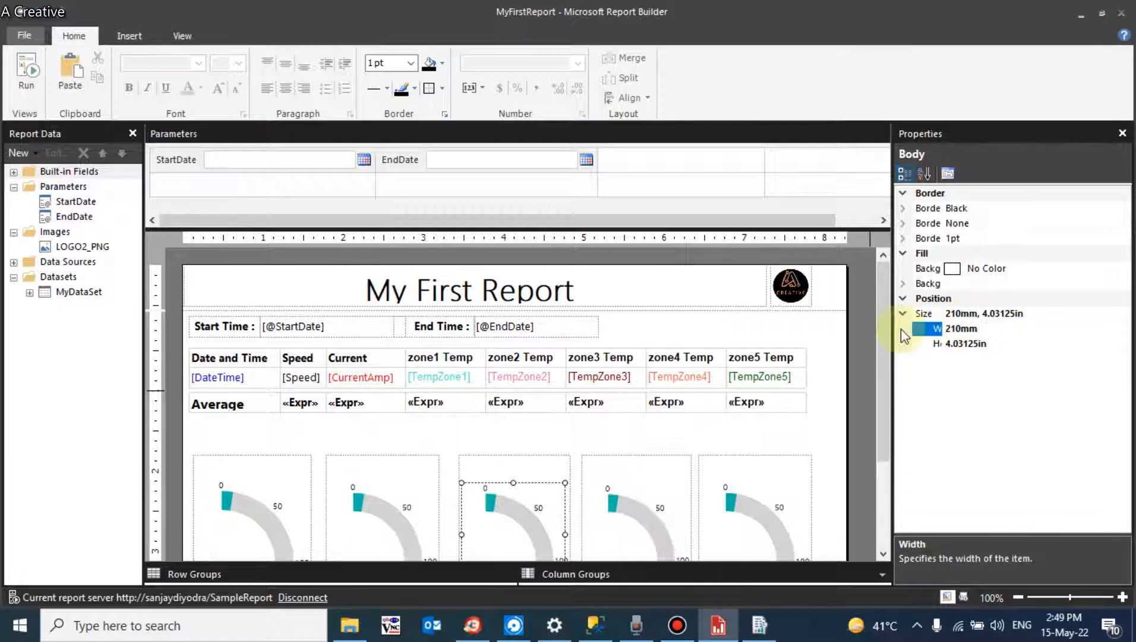
# Check the A4 height in the browser and set the report body's height to 297 mm in Report Builder.
pyautogui.click(999, 343)
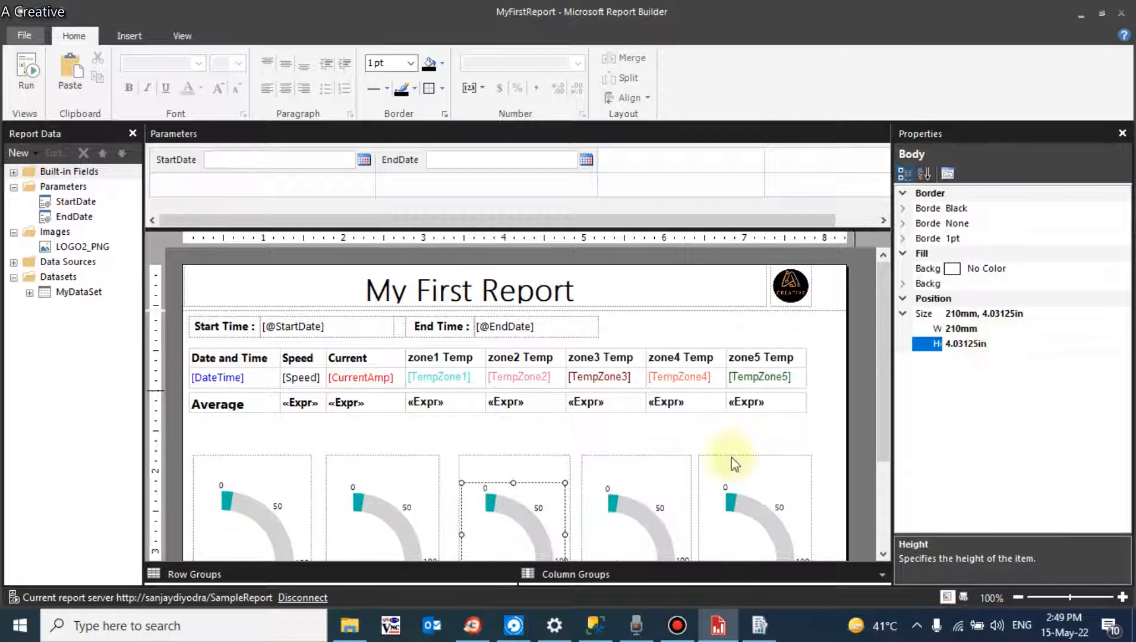
pyautogui.click(472, 626)
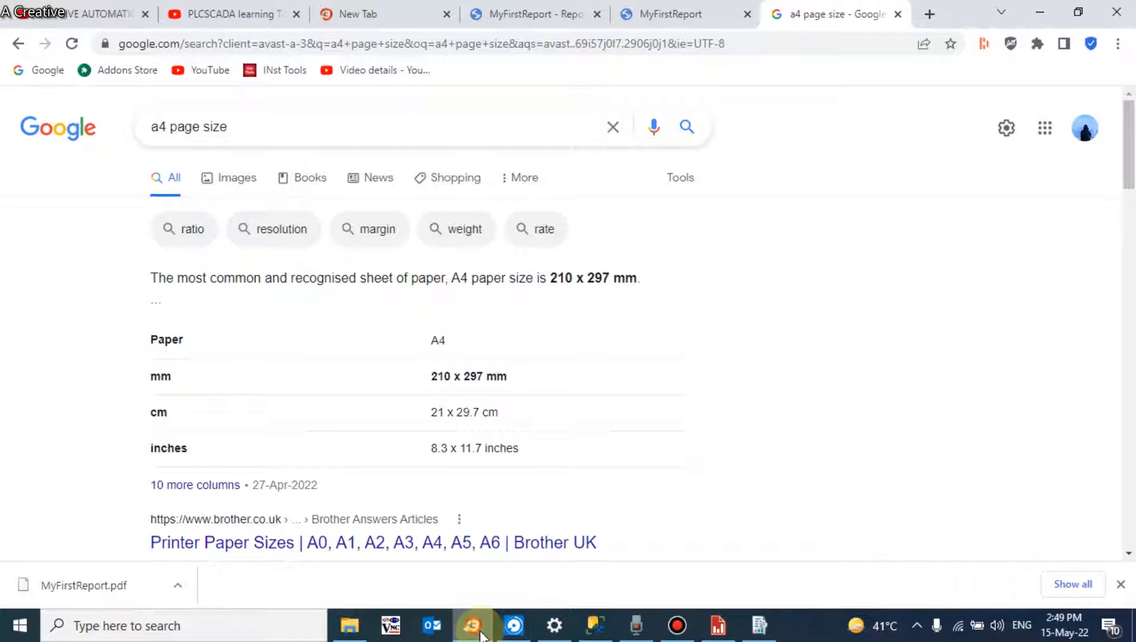
pyautogui.click(480, 634)
pyautogui.moveTo(1014, 343); pyautogui.dragTo(862, 356)
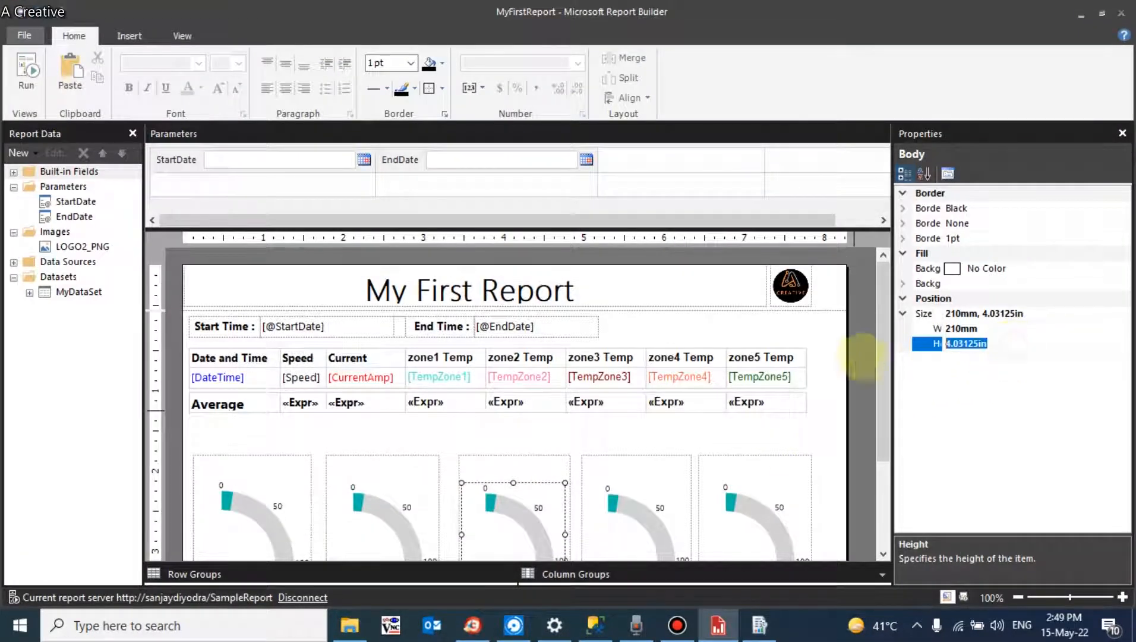
pyautogui.write('29')
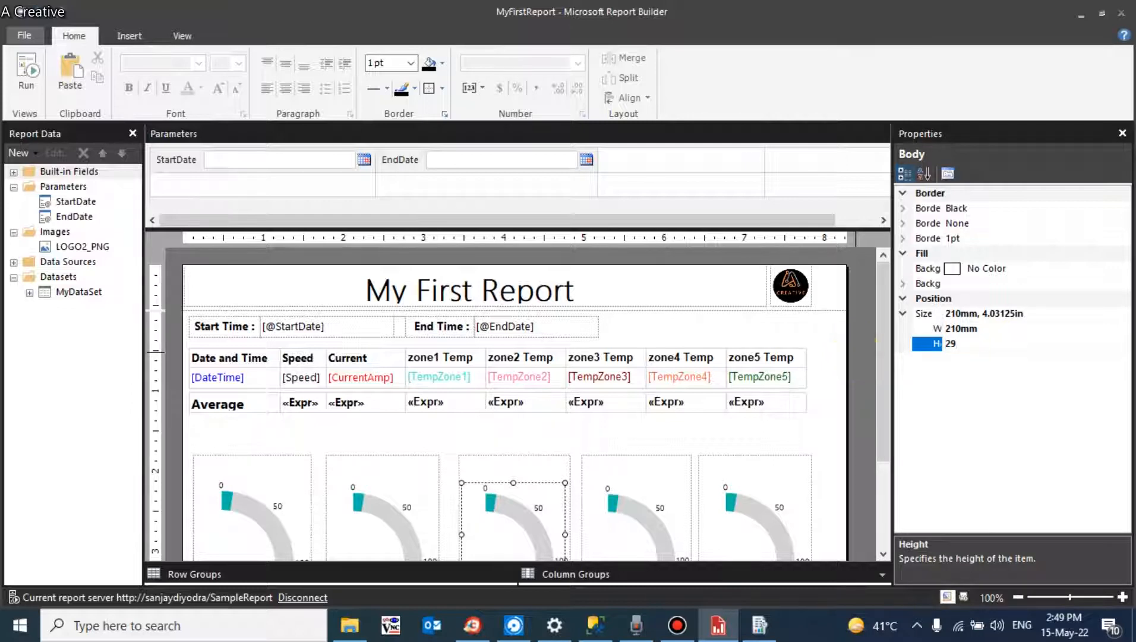
pyautogui.write('7mm')
pyautogui.press('Return')
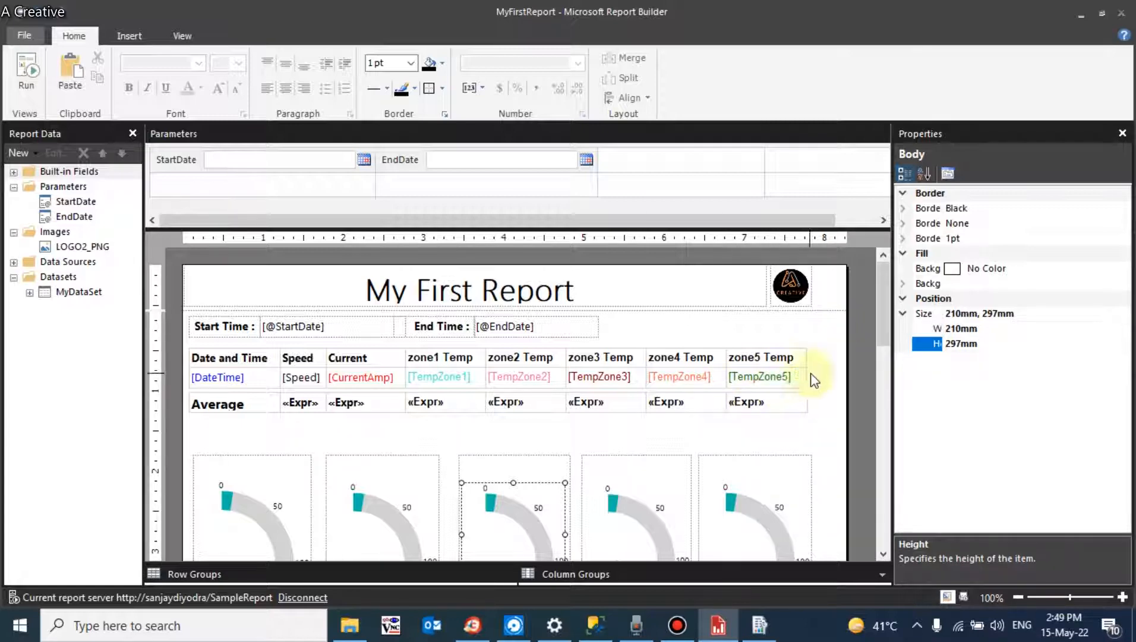
# Narrow the report area to about 564 pt so that its edge meets the header logo.
pyautogui.click(788, 285)
pyautogui.click(749, 286)
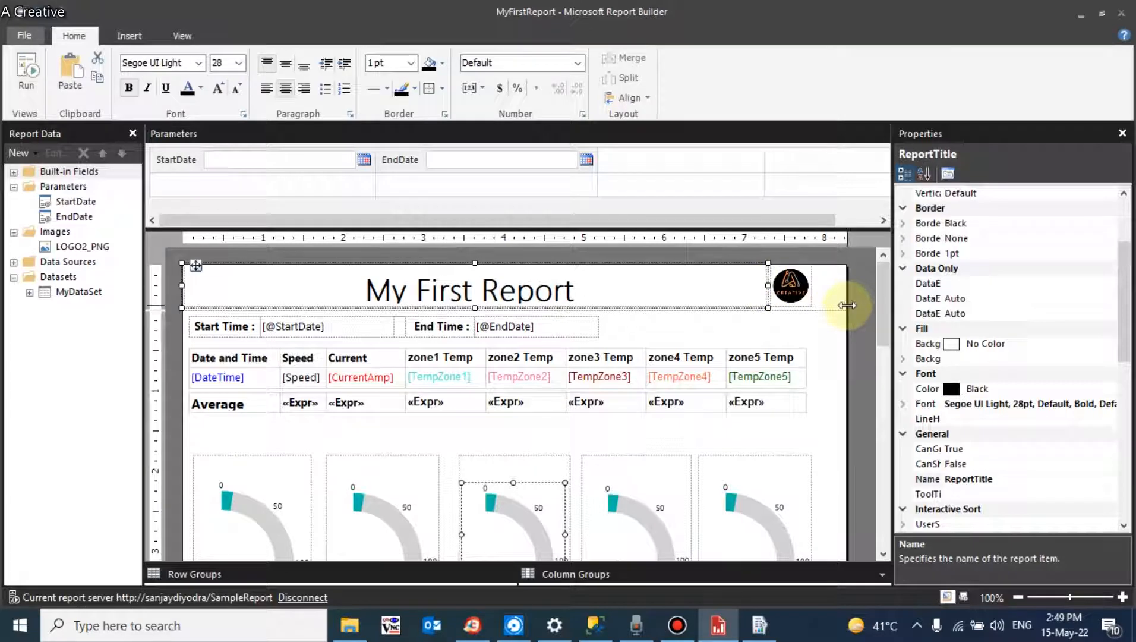
pyautogui.moveTo(847, 305); pyautogui.dragTo(812, 304)
pyautogui.click(789, 285)
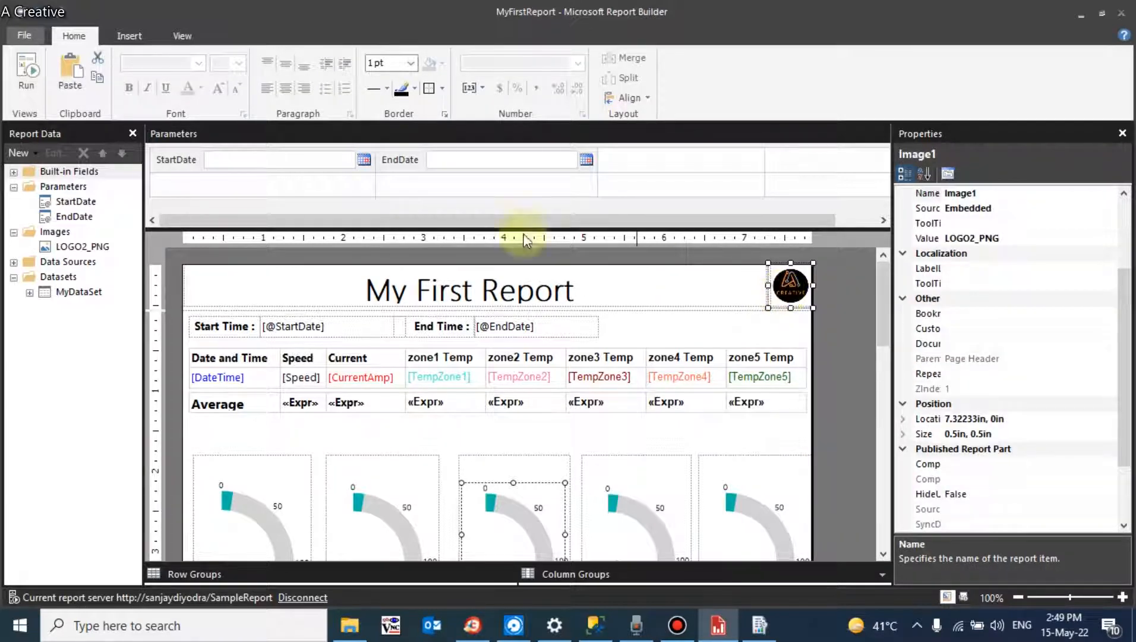
# Run the report, check how the page looks in print layout and return to the design.
pyautogui.click(19, 72)
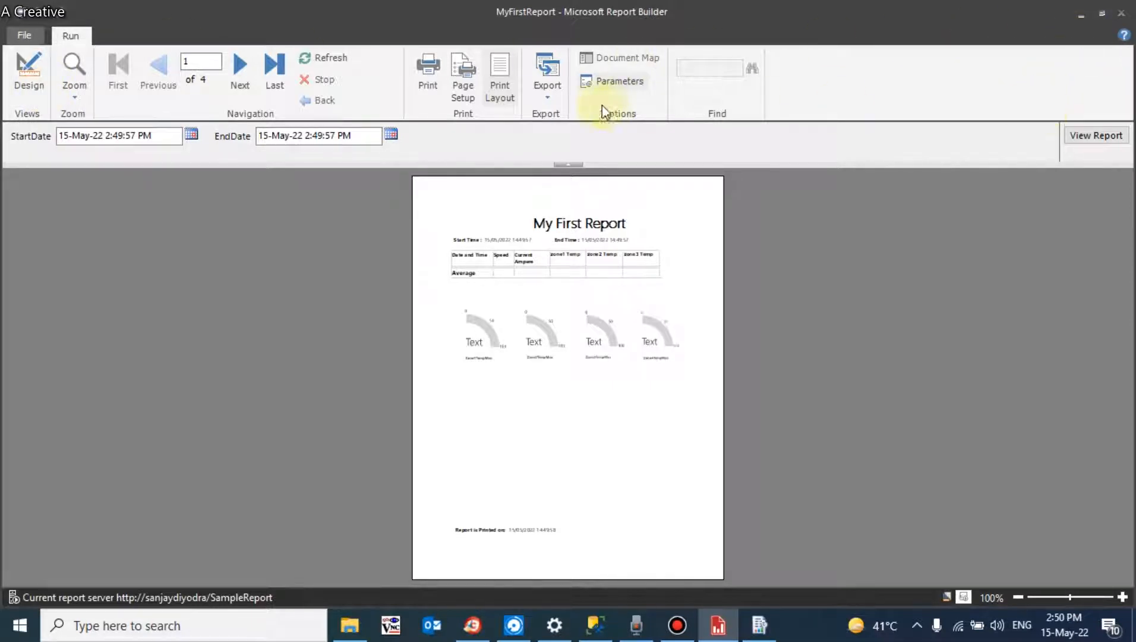
pyautogui.click(32, 79)
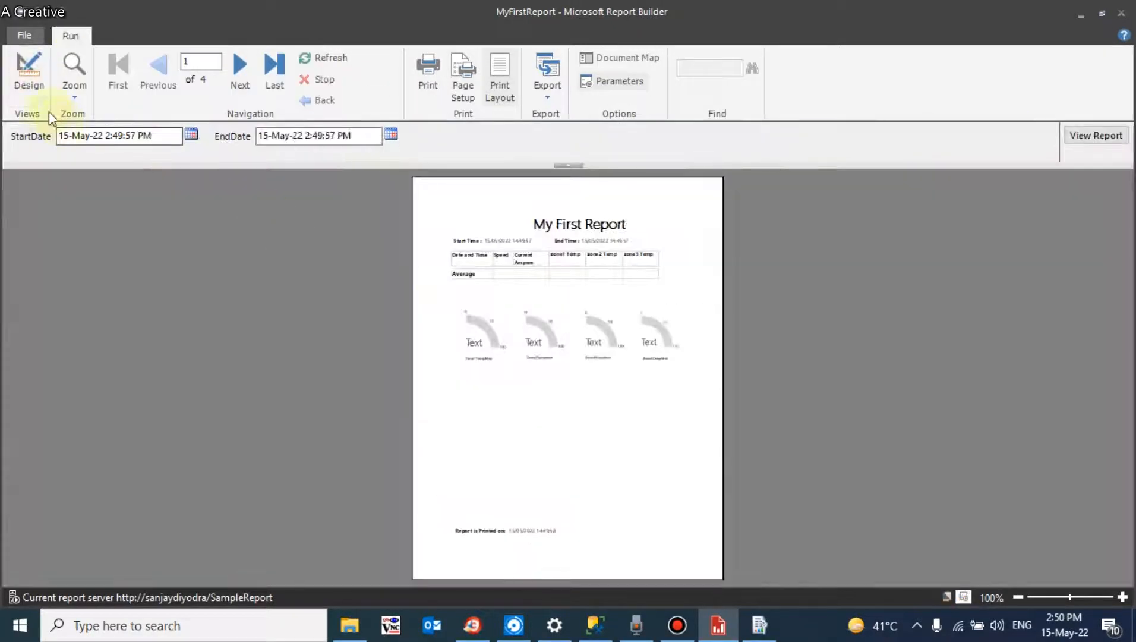
pyautogui.click(34, 85)
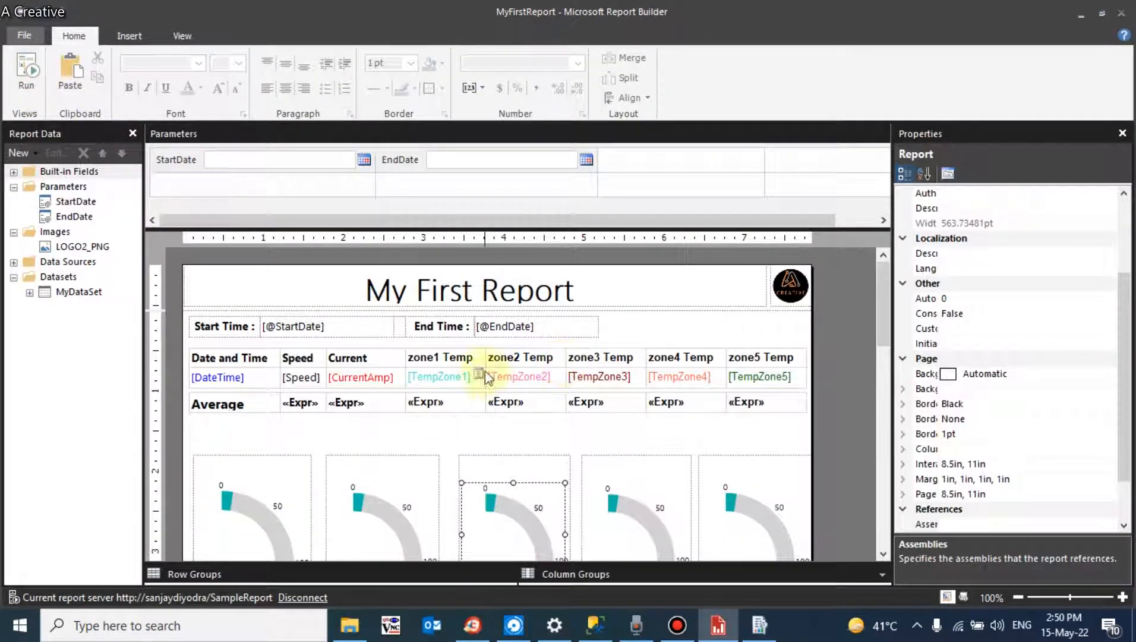
# Narrow the report title box slightly and shift the header logo inward to about 7.01 in.
pyautogui.click(685, 302)
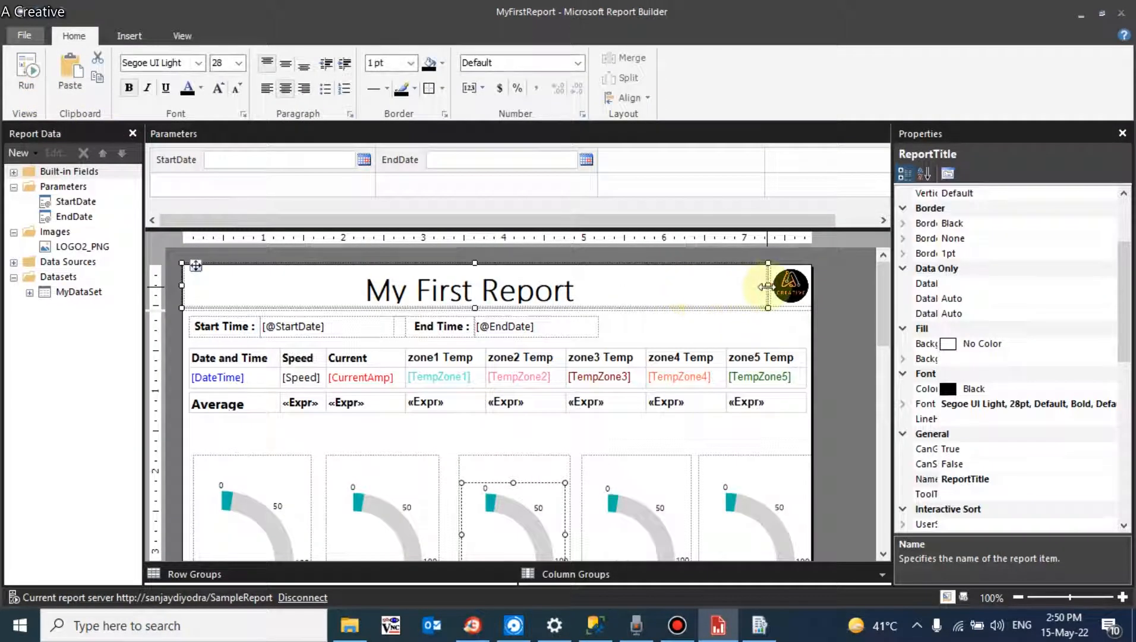
pyautogui.moveTo(767, 286)
pyautogui.mouseDown()
pyautogui.moveTo(741, 286)
pyautogui.moveTo(766, 282)
pyautogui.mouseUp()
pyautogui.click(792, 287)
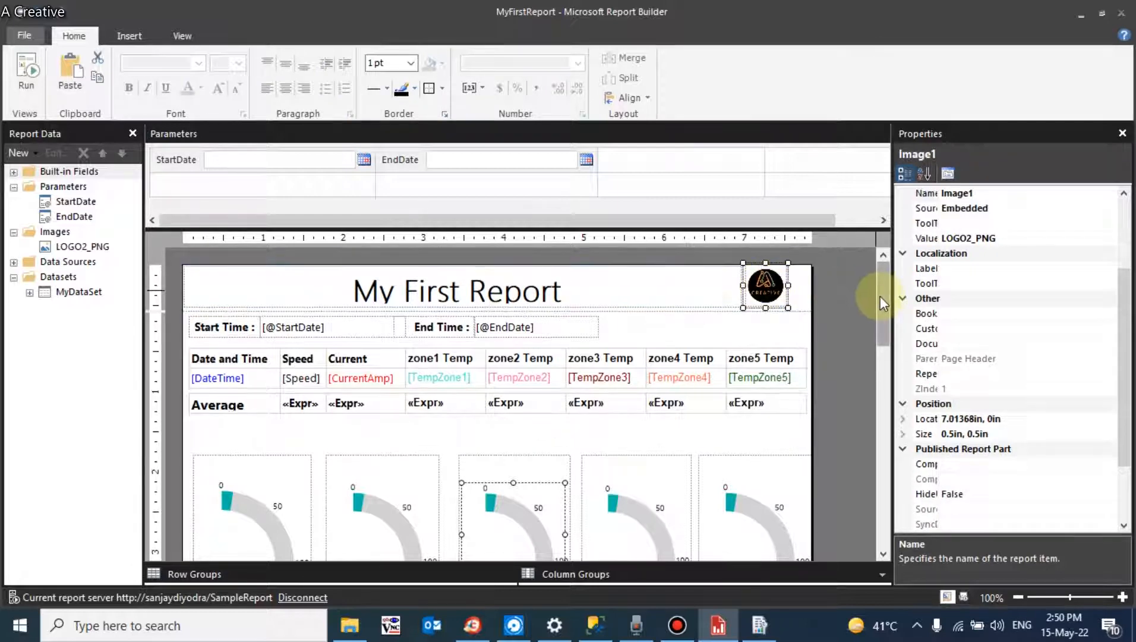
# Narrow the Current, zone1, zone2, zone3 and zone4 columns of the data table.
pyautogui.moveTo(879, 296); pyautogui.dragTo(878, 303)
pyautogui.click(359, 324)
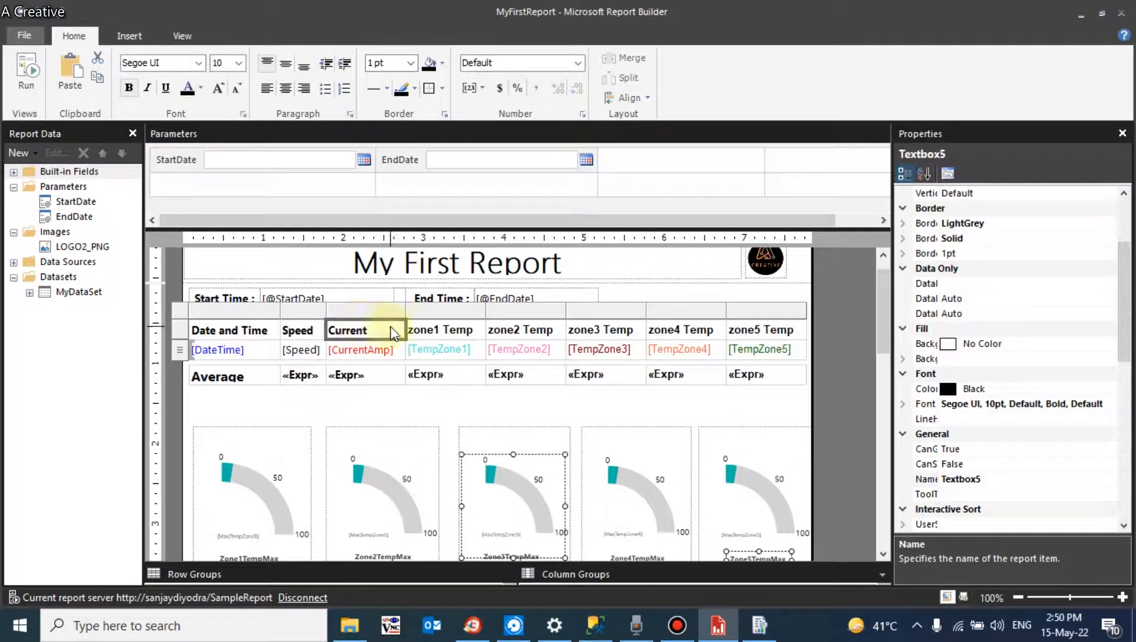
pyautogui.moveTo(406, 311); pyautogui.dragTo(385, 311)
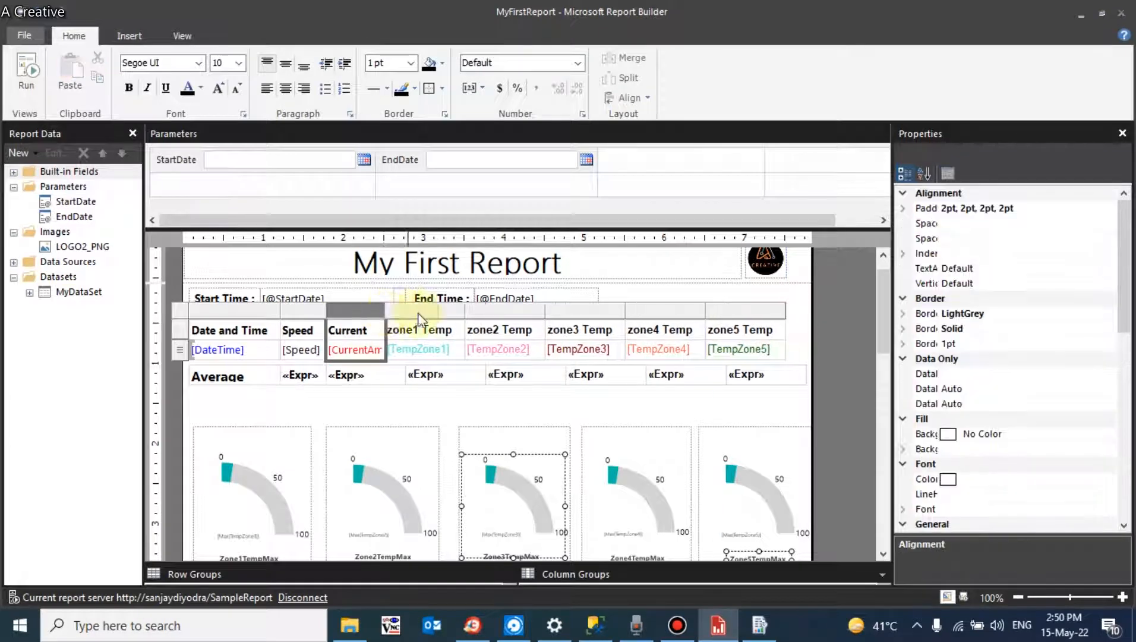
pyautogui.moveTo(466, 310); pyautogui.dragTo(450, 311)
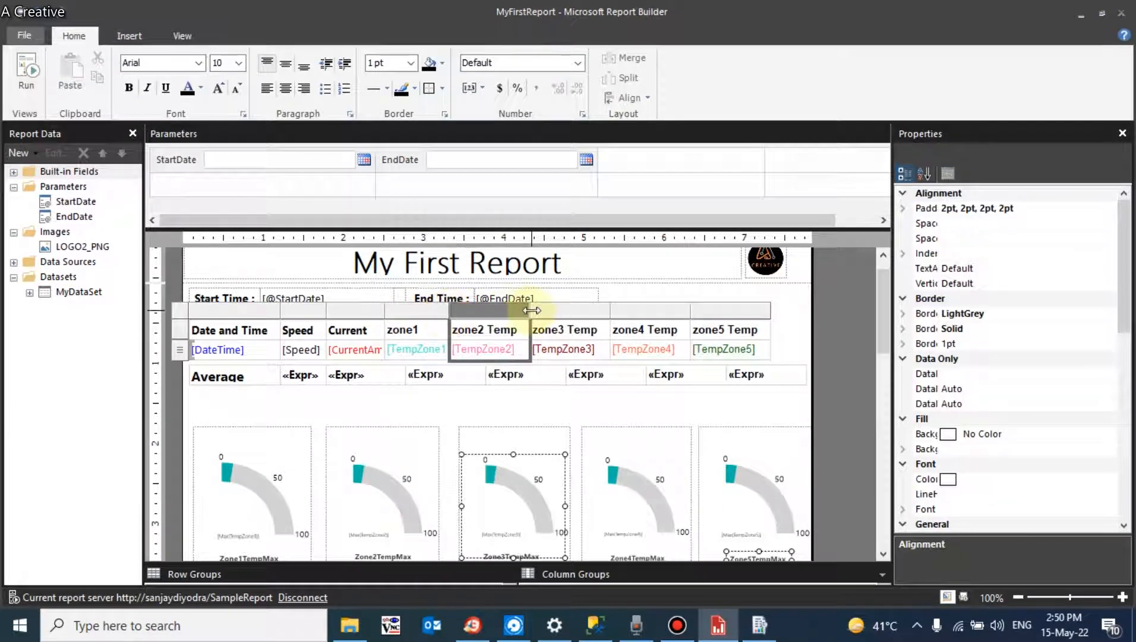
pyautogui.click(524, 309)
pyautogui.moveTo(525, 309); pyautogui.dragTo(514, 309)
pyautogui.moveTo(594, 310); pyautogui.dragTo(575, 309)
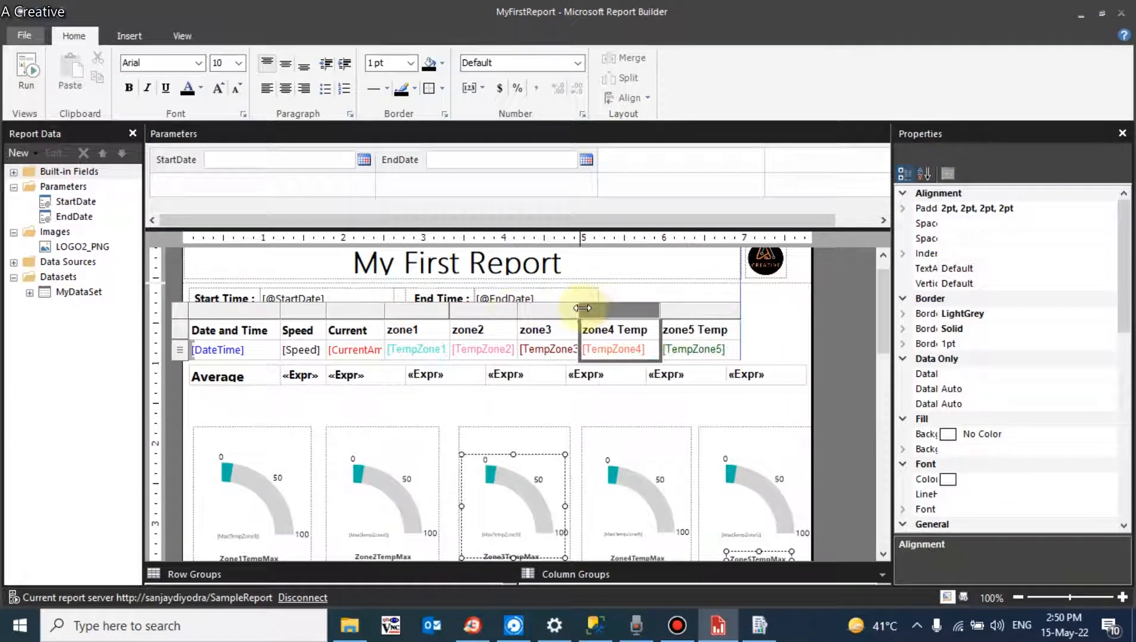
pyautogui.moveTo(659, 310); pyautogui.dragTo(646, 310)
pyautogui.click(689, 311)
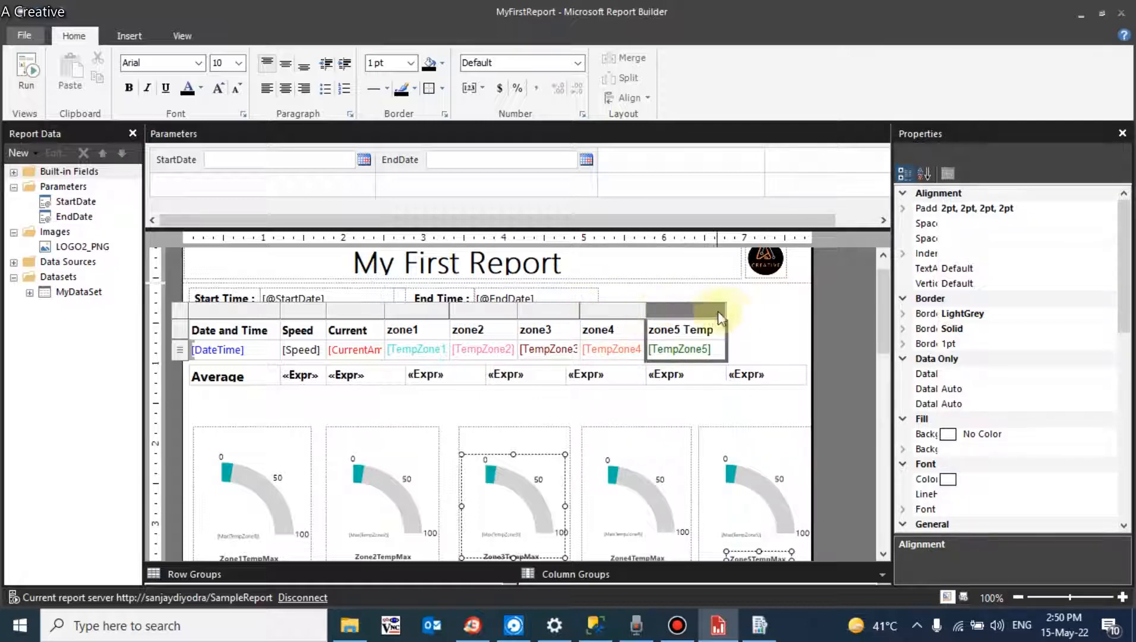
# Narrow the Current and zone1 to zone4 columns of the Average table to line up with the data table's columns.
pyautogui.click(390, 384)
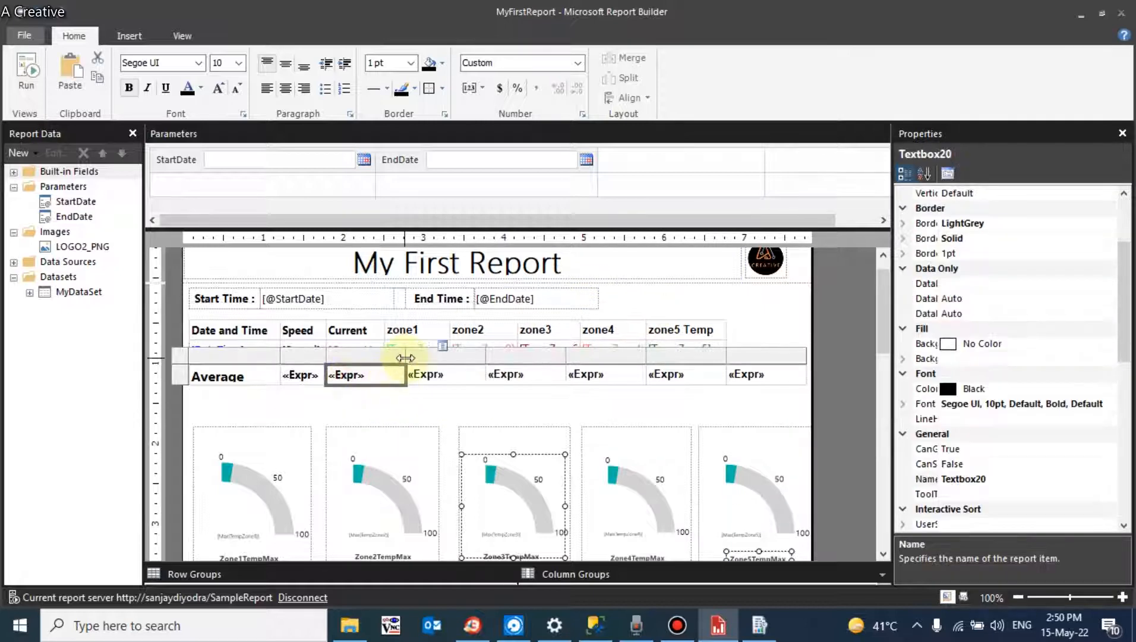
pyautogui.moveTo(406, 357); pyautogui.dragTo(383, 359)
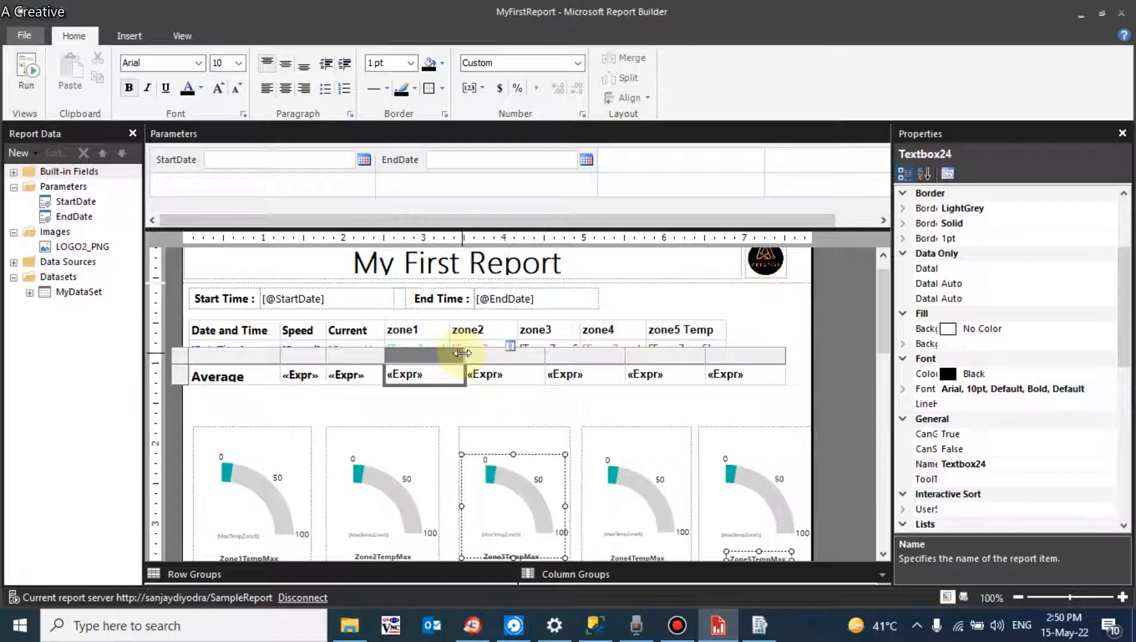
pyautogui.moveTo(463, 353); pyautogui.dragTo(449, 354)
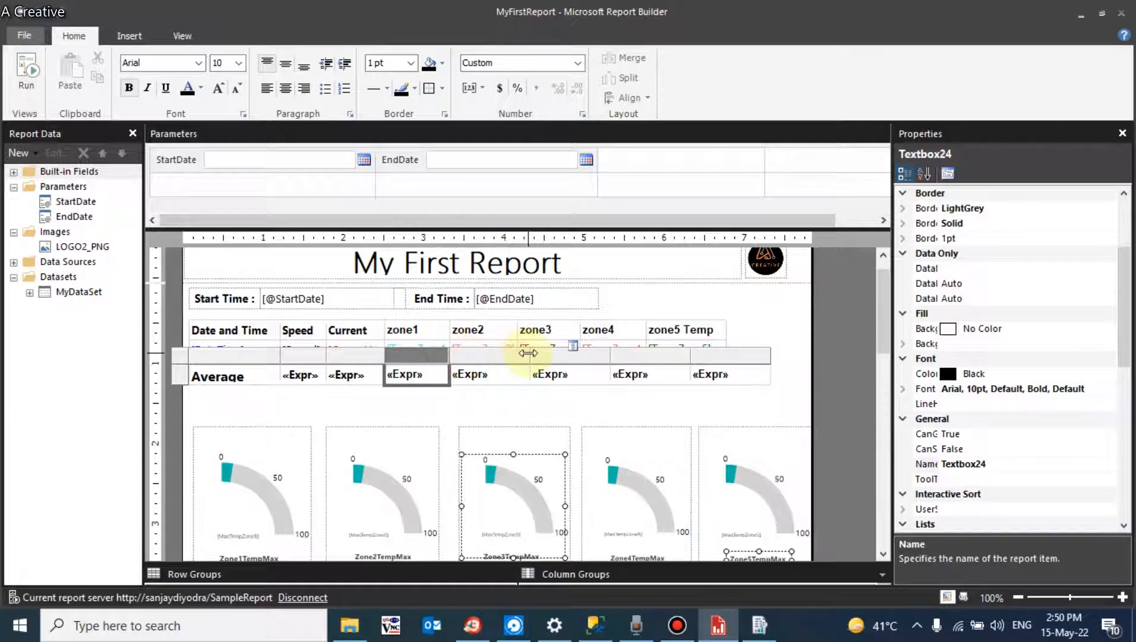
pyautogui.moveTo(528, 353); pyautogui.dragTo(517, 357)
pyautogui.click(597, 355)
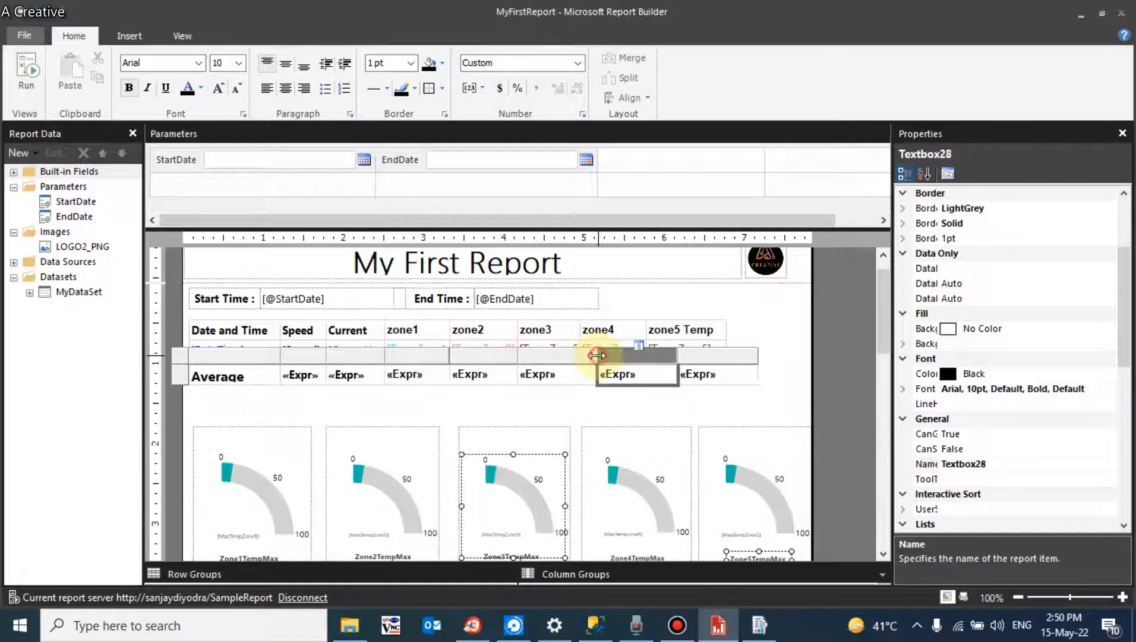
pyautogui.moveTo(597, 354); pyautogui.dragTo(579, 356)
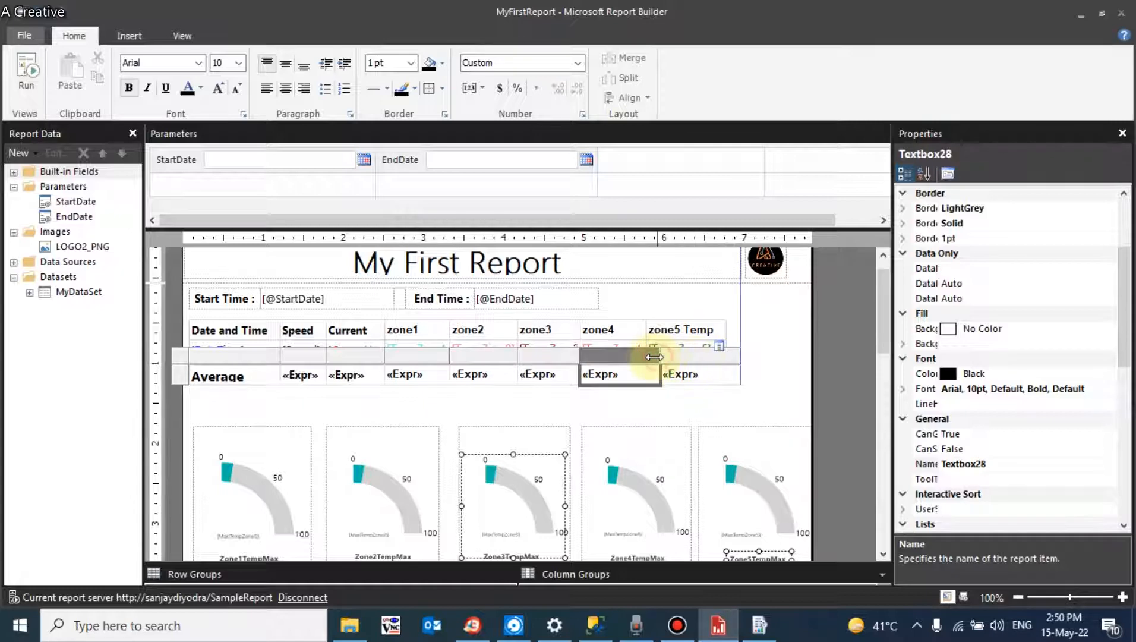
pyautogui.moveTo(654, 356); pyautogui.dragTo(647, 357)
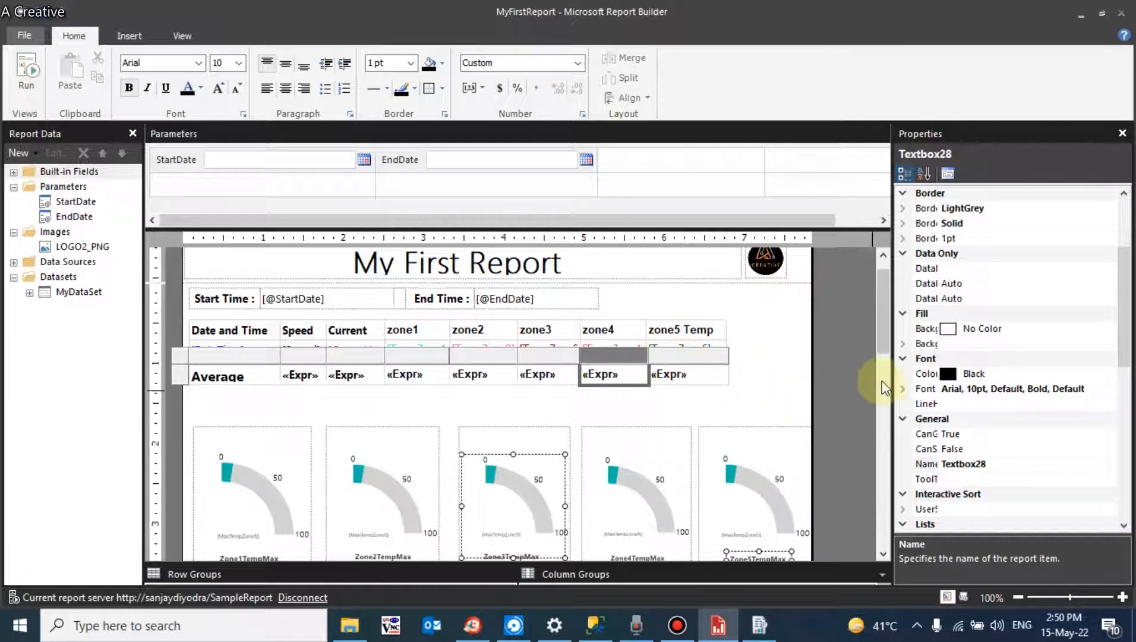
# Narrow each of the five gauge panels, Zone1TempMax to Zone5TempMax, below the Average table.
pyautogui.moveTo(882, 347); pyautogui.dragTo(882, 374)
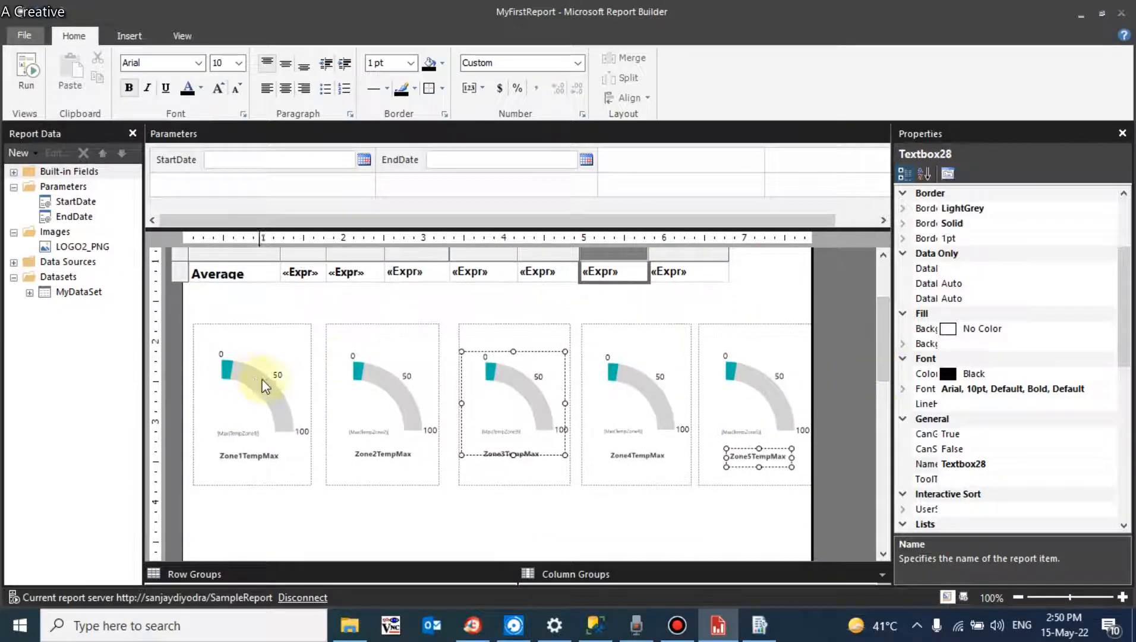
pyautogui.click(297, 393)
pyautogui.moveTo(311, 402); pyautogui.dragTo(296, 403)
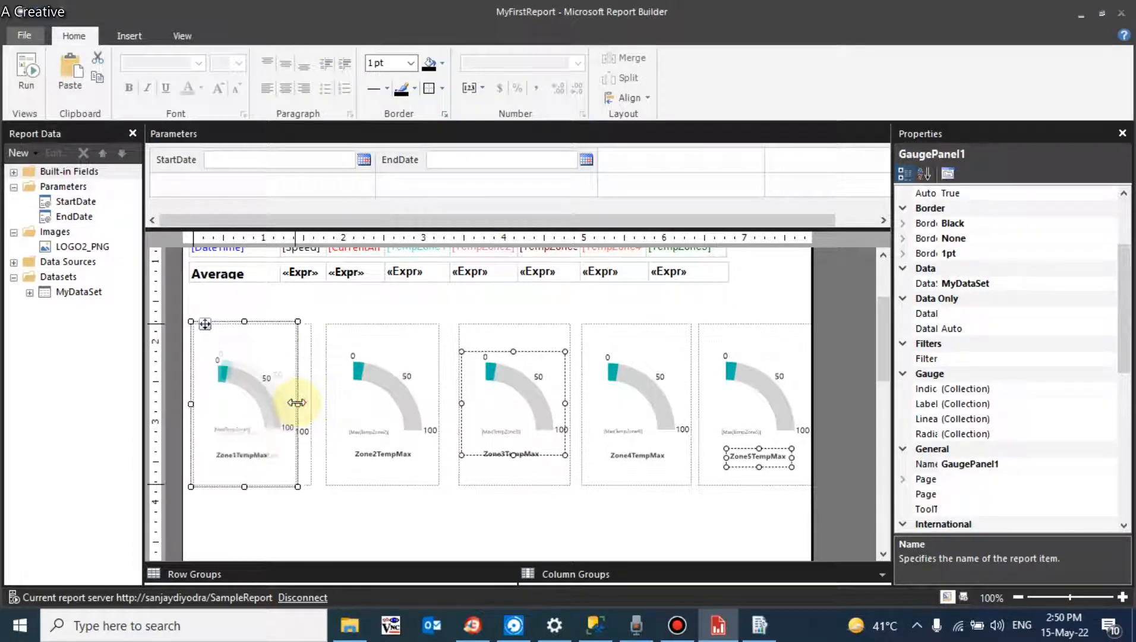
pyautogui.click(386, 401)
pyautogui.moveTo(440, 402); pyautogui.dragTo(416, 402)
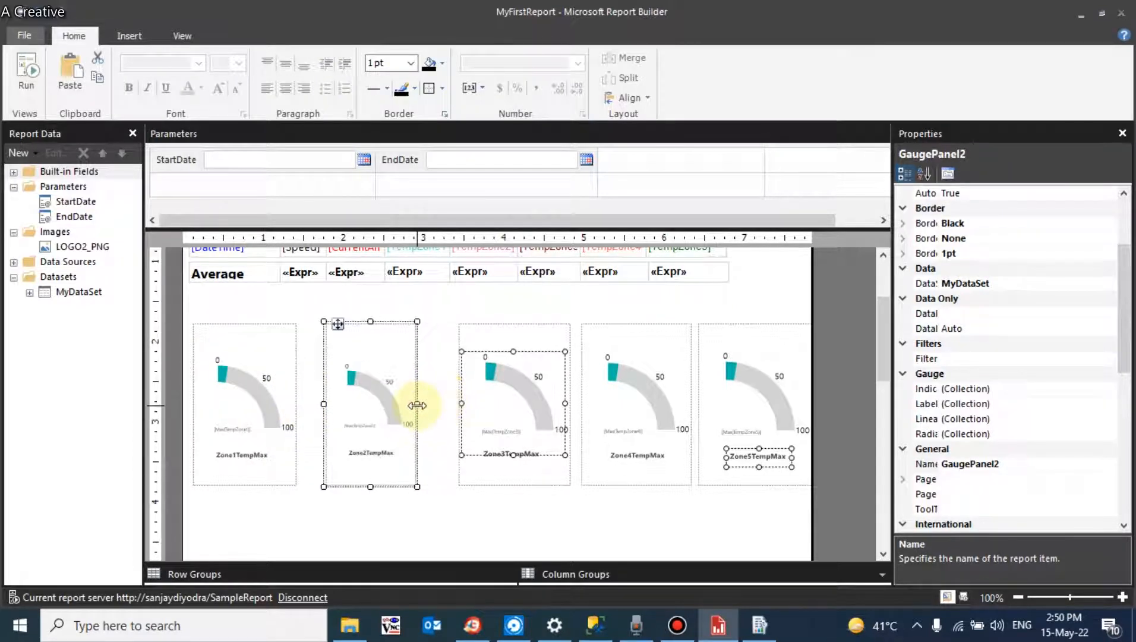
pyautogui.click(513, 404)
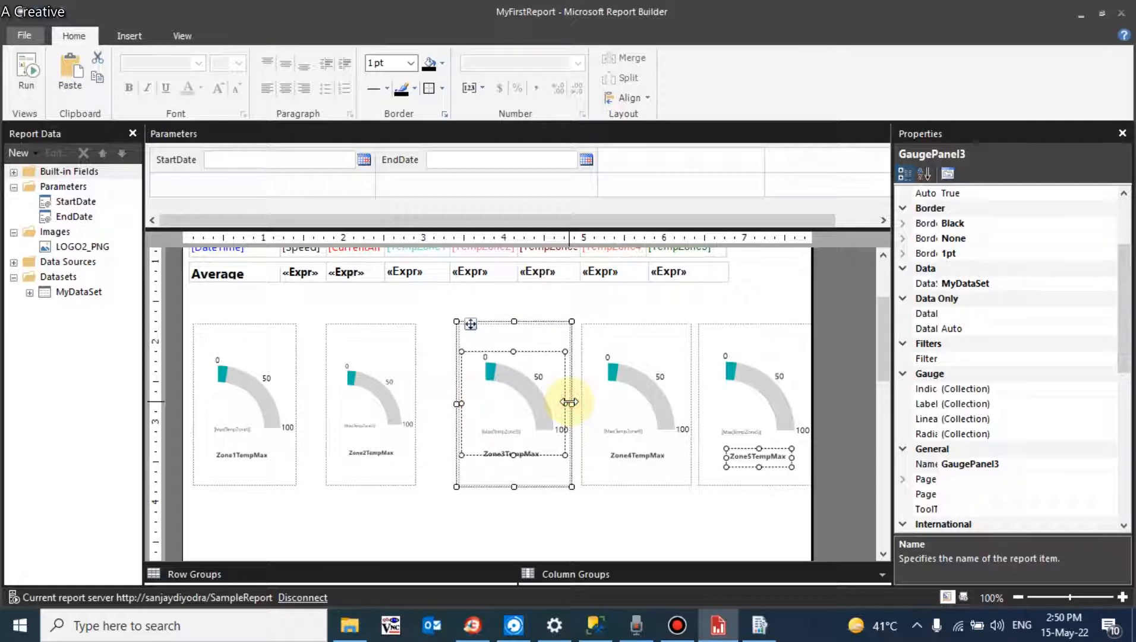
pyautogui.moveTo(568, 402); pyautogui.dragTo(551, 402)
pyautogui.click(618, 401)
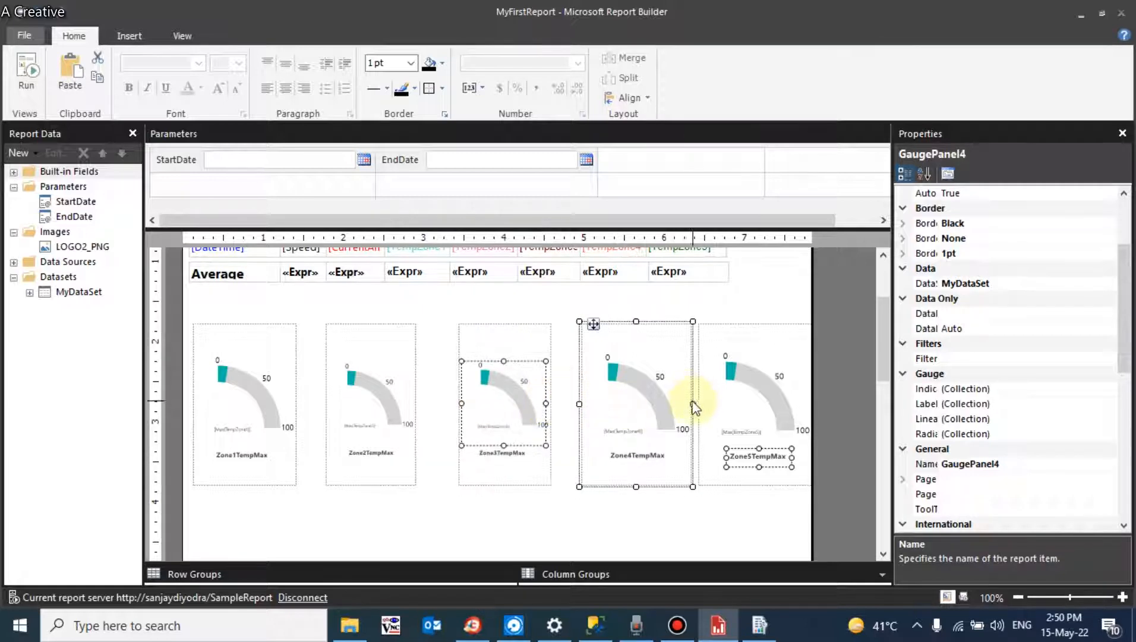
pyautogui.moveTo(691, 401); pyautogui.dragTo(672, 402)
pyautogui.click(791, 405)
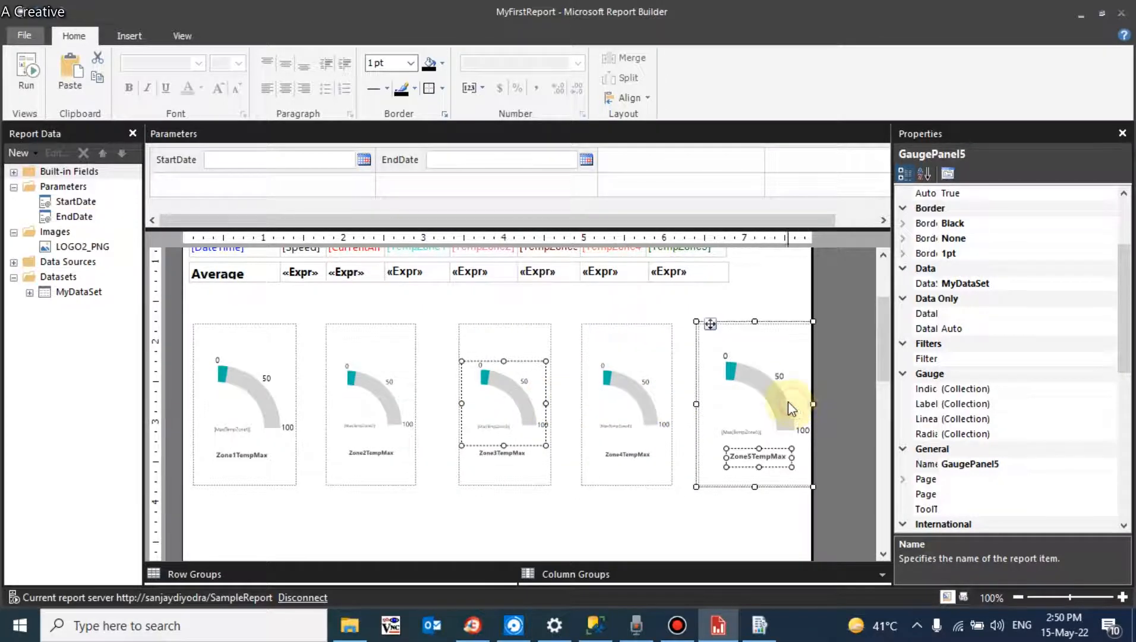
pyautogui.moveTo(812, 403); pyautogui.dragTo(797, 403)
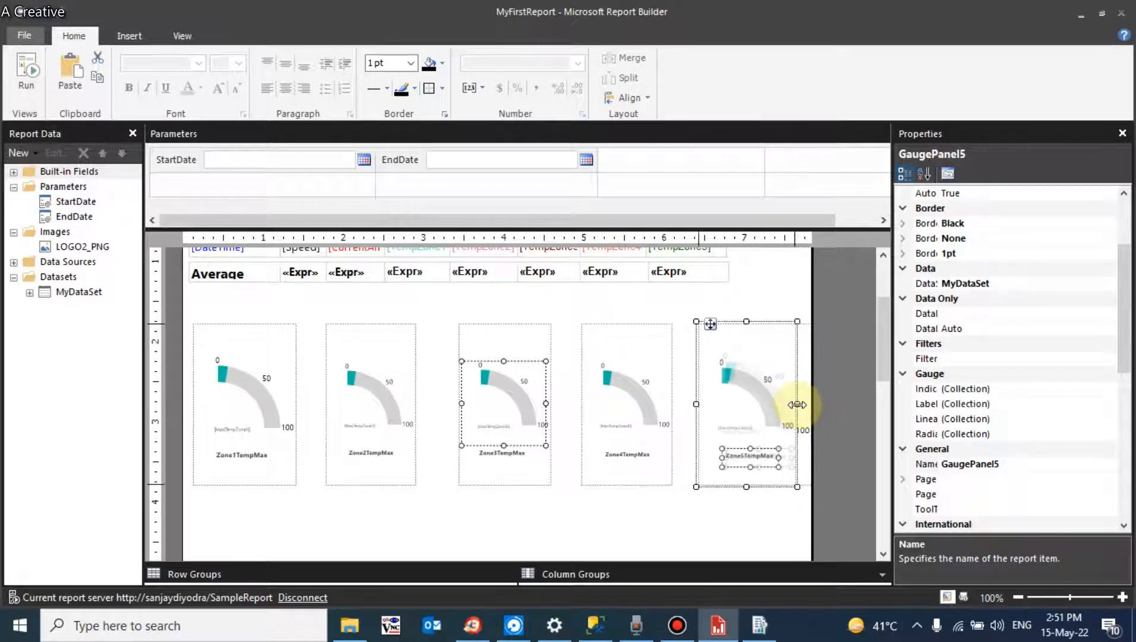
# Shift the Zone2TempMax and Zone3TempMax gauge panels toward Zone1TempMax so that the three sit side by side.
pyautogui.click(365, 400)
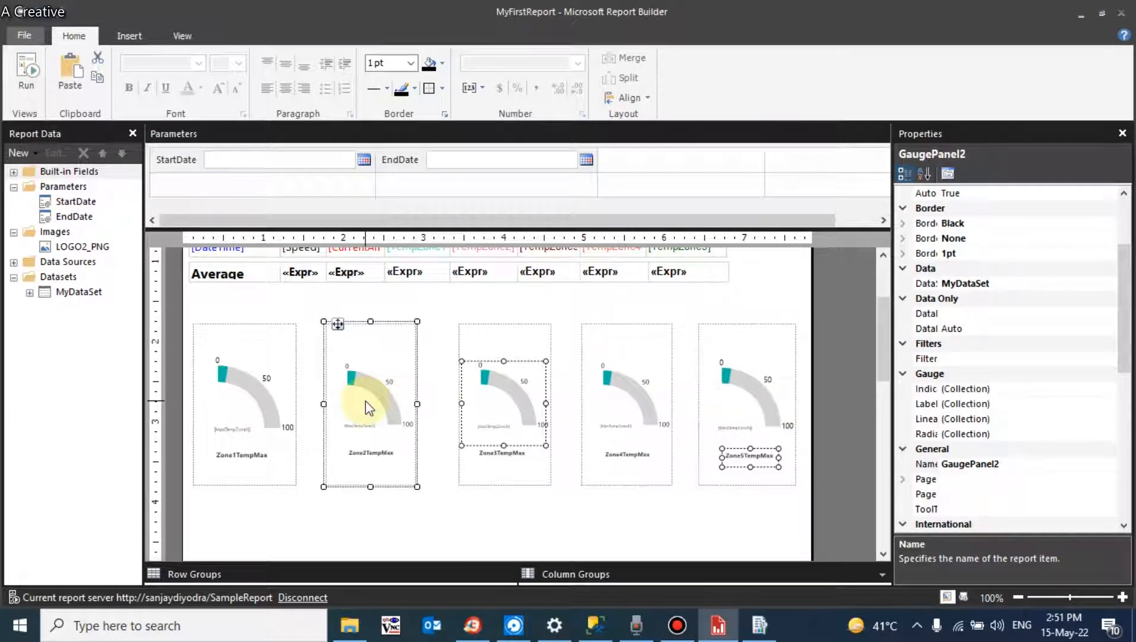
pyautogui.press('Left')
pyautogui.press('Left')
pyautogui.press('Left')
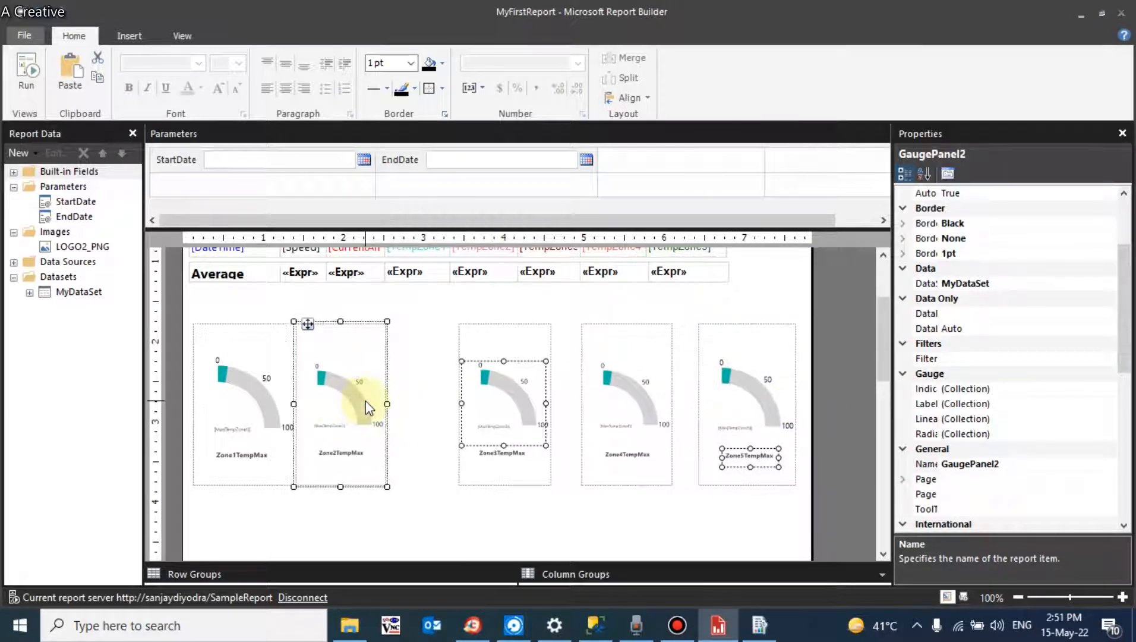
pyautogui.click(464, 416)
pyautogui.press('Left')
pyautogui.press('Left')
pyautogui.press('Left')
pyautogui.press('Left')
pyautogui.press('Left')
pyautogui.press('Left')
pyautogui.press('Left')
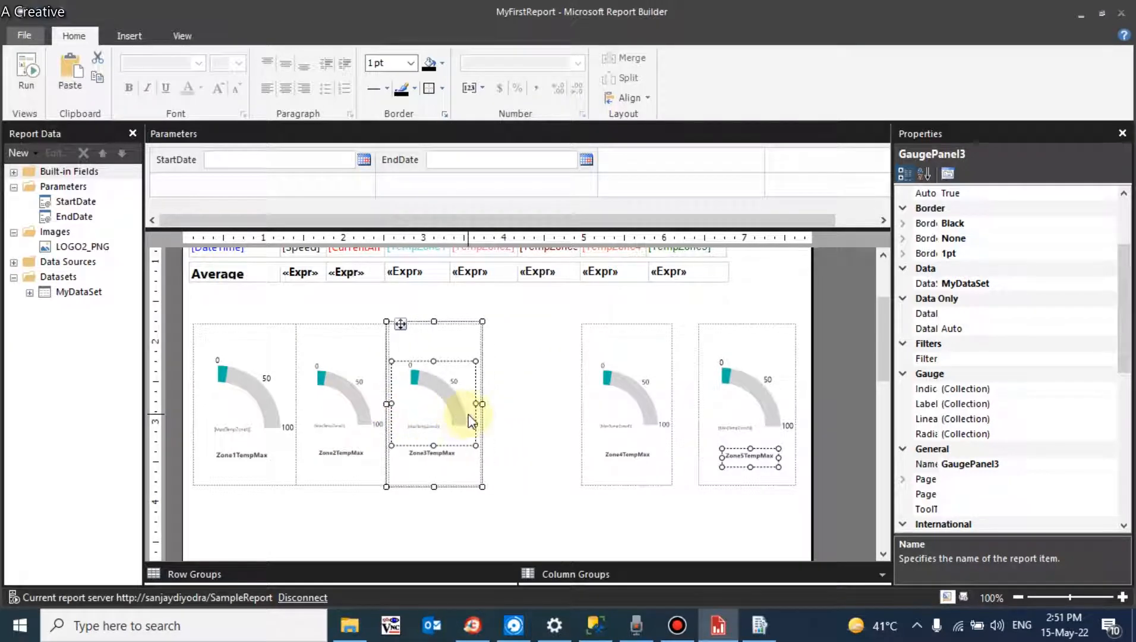
# Shift the Zone4TempMax and Zone5TempMax gauge panels toward Zone3TempMax, within the width of the Average table.
pyautogui.click(604, 425)
pyautogui.press('Left')
pyautogui.press('Left')
pyautogui.press('Left')
pyautogui.press('Left')
pyautogui.press('Left')
pyautogui.press('Left')
pyautogui.press('Left')
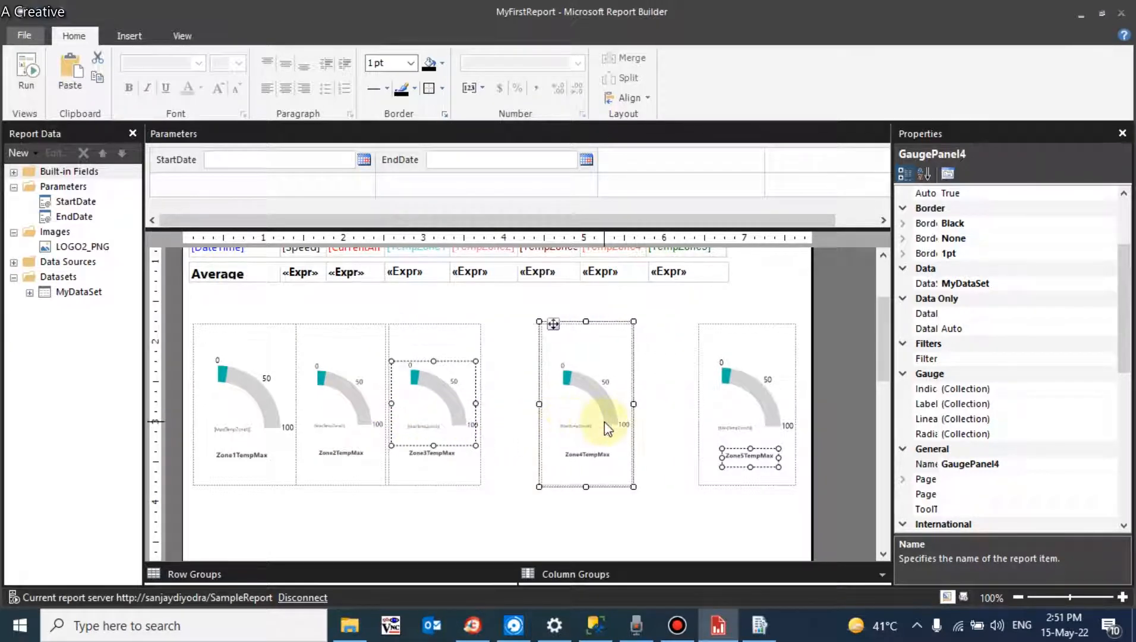
pyautogui.click(703, 425)
pyautogui.press('Left')
pyautogui.press('Left')
pyautogui.press('Left')
pyautogui.press('Left')
pyautogui.press('Left')
pyautogui.press('Left')
pyautogui.press('Left')
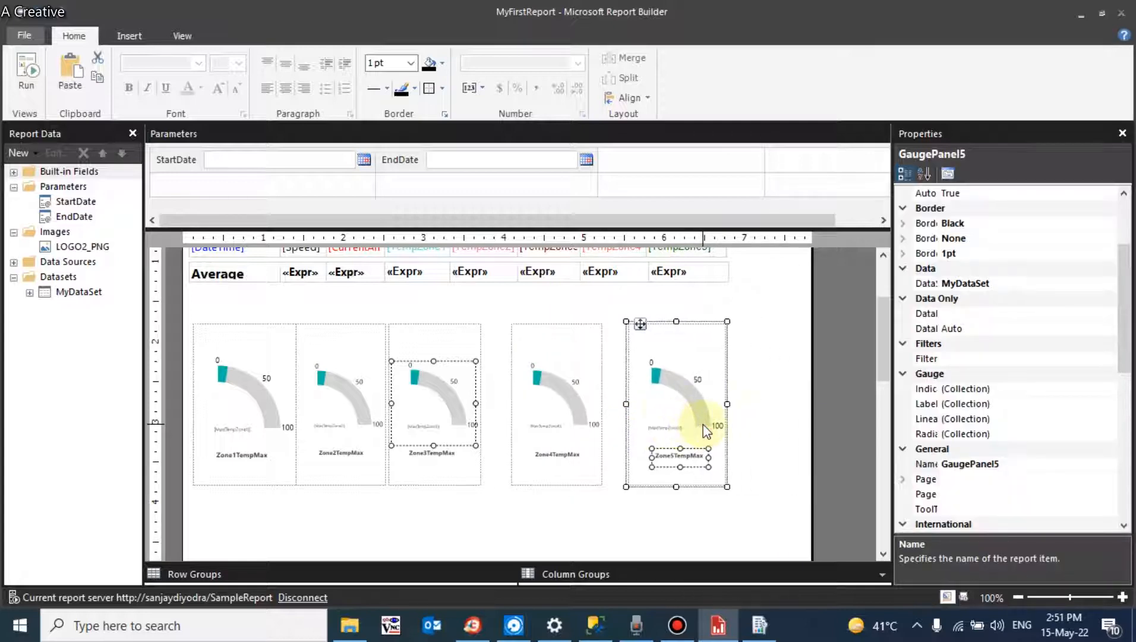
pyautogui.click(514, 405)
pyautogui.click(634, 402)
pyautogui.press('Left')
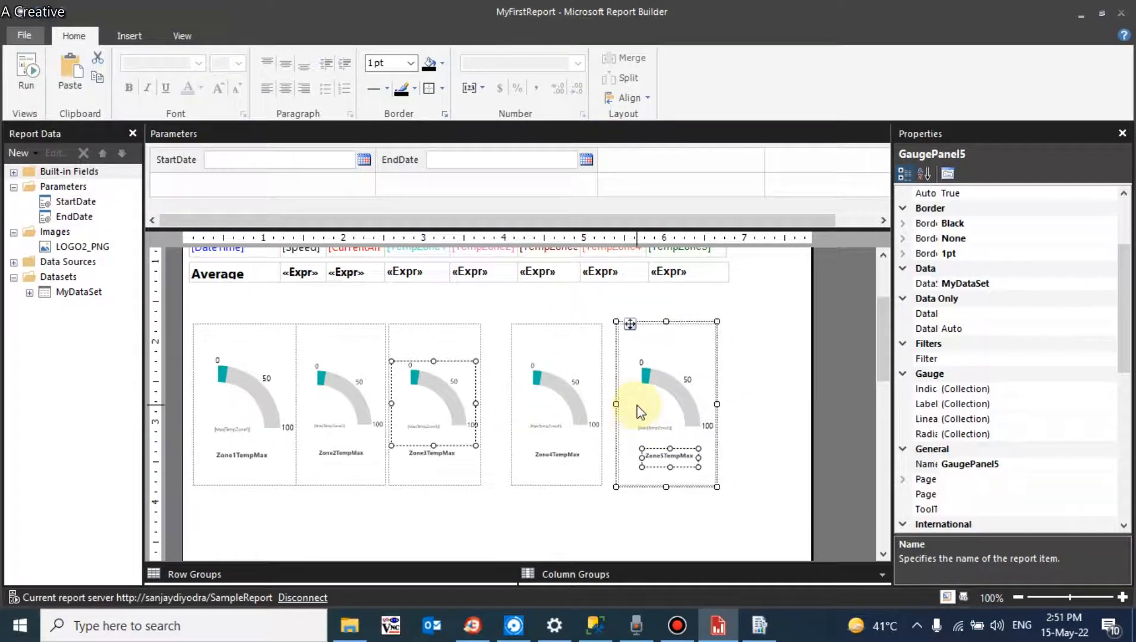
# Nudge the Zone2TempMax to Zone5TempMax gauge panels outward to space the row evenly up to the Average table's edge.
pyautogui.click(453, 409)
pyautogui.press('Right')
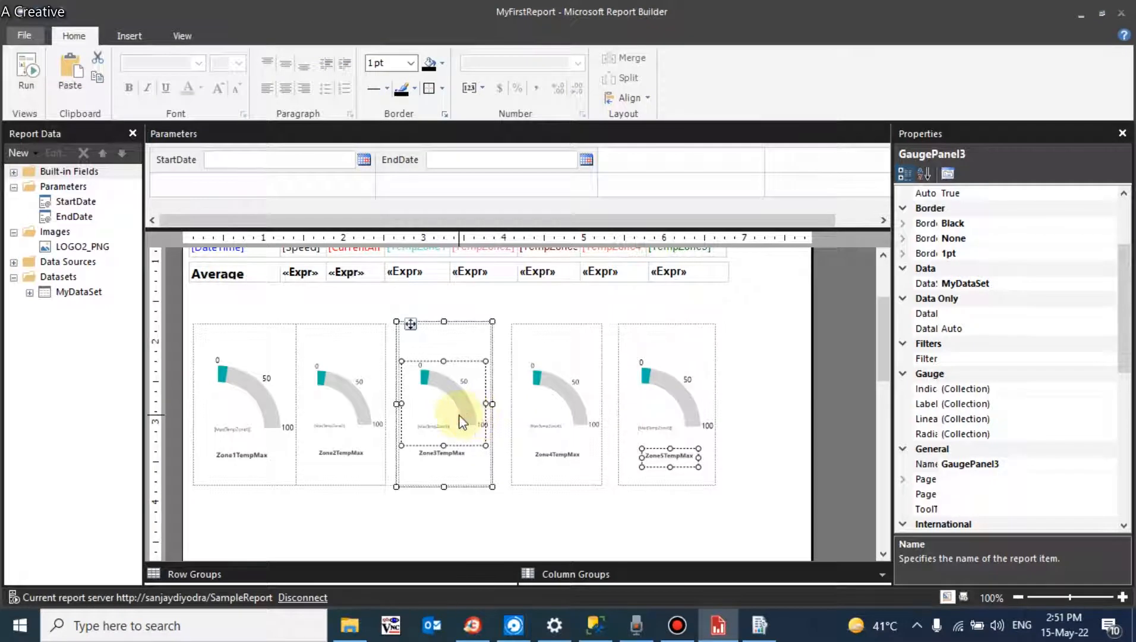
pyautogui.press('Right')
pyautogui.press('Left')
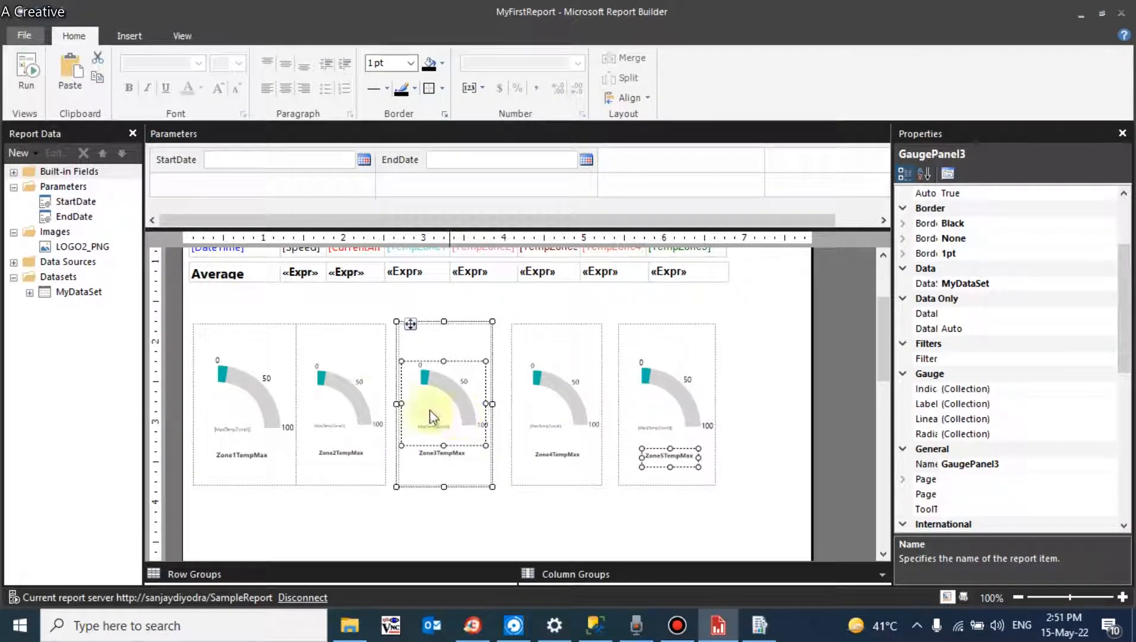
pyautogui.click(364, 402)
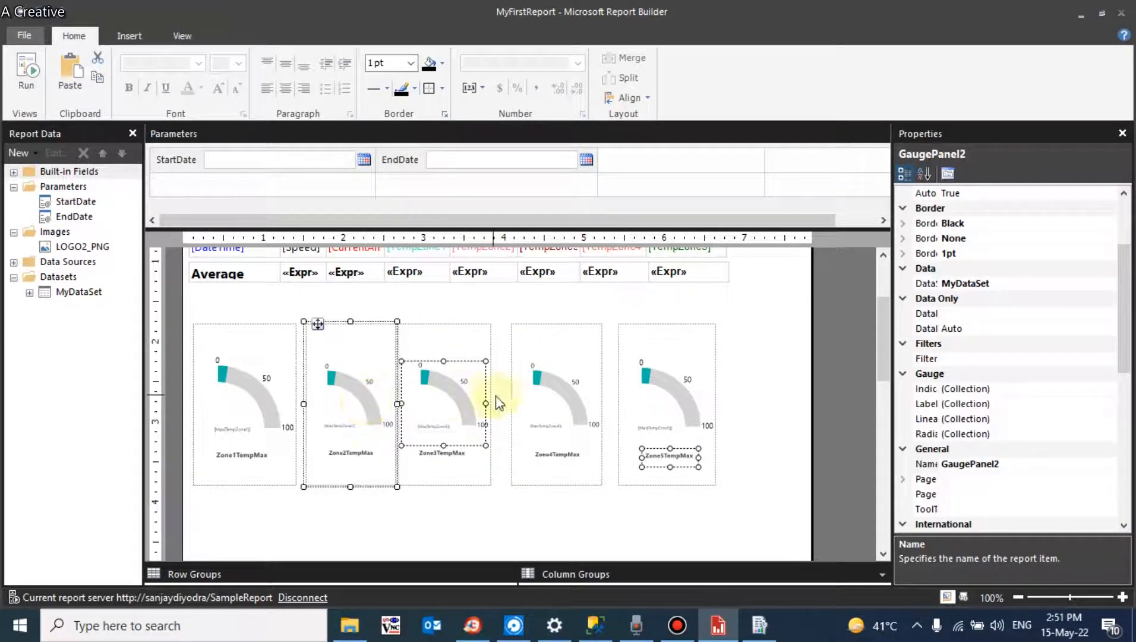
pyautogui.click(546, 408)
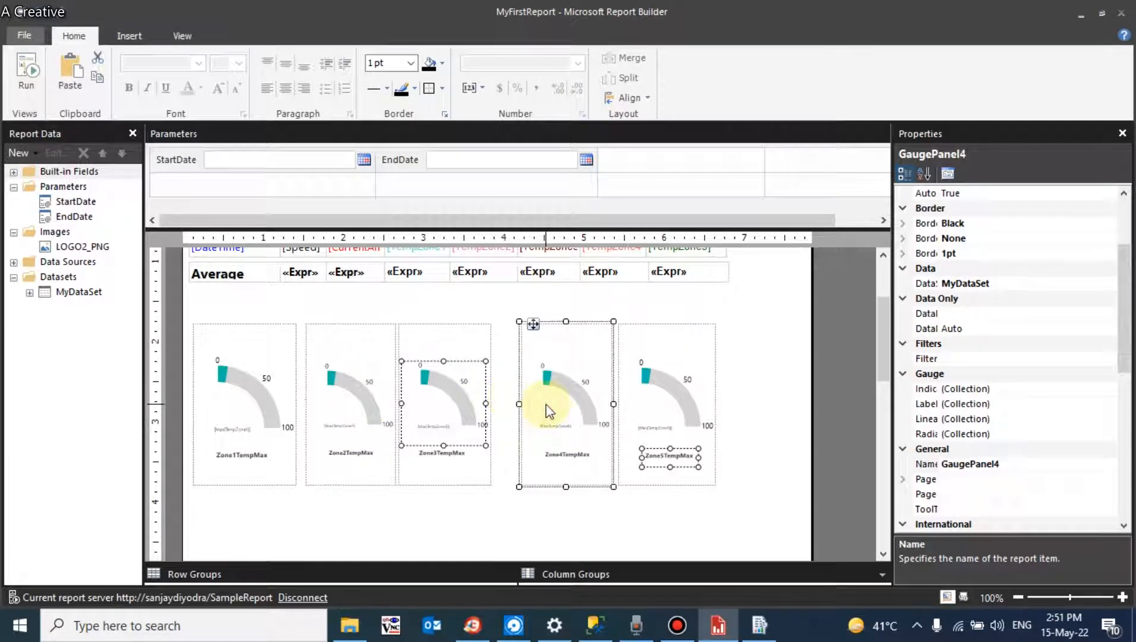
pyautogui.click(466, 406)
pyautogui.press('Right')
pyautogui.press('Right')
pyautogui.click(361, 405)
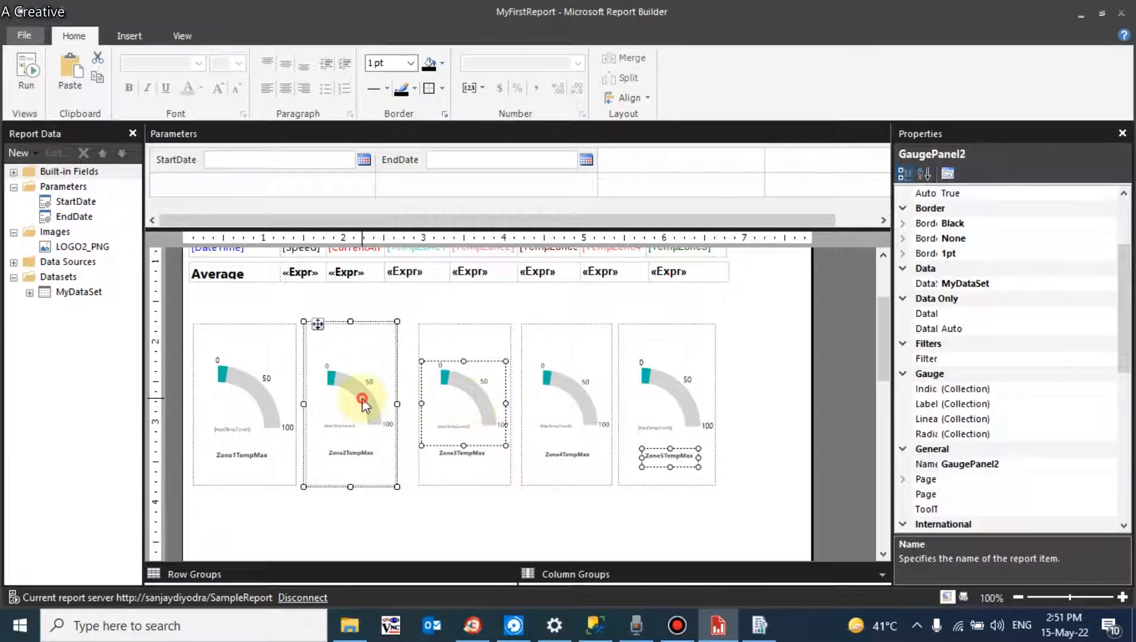
pyautogui.press('Right')
pyautogui.click(693, 374)
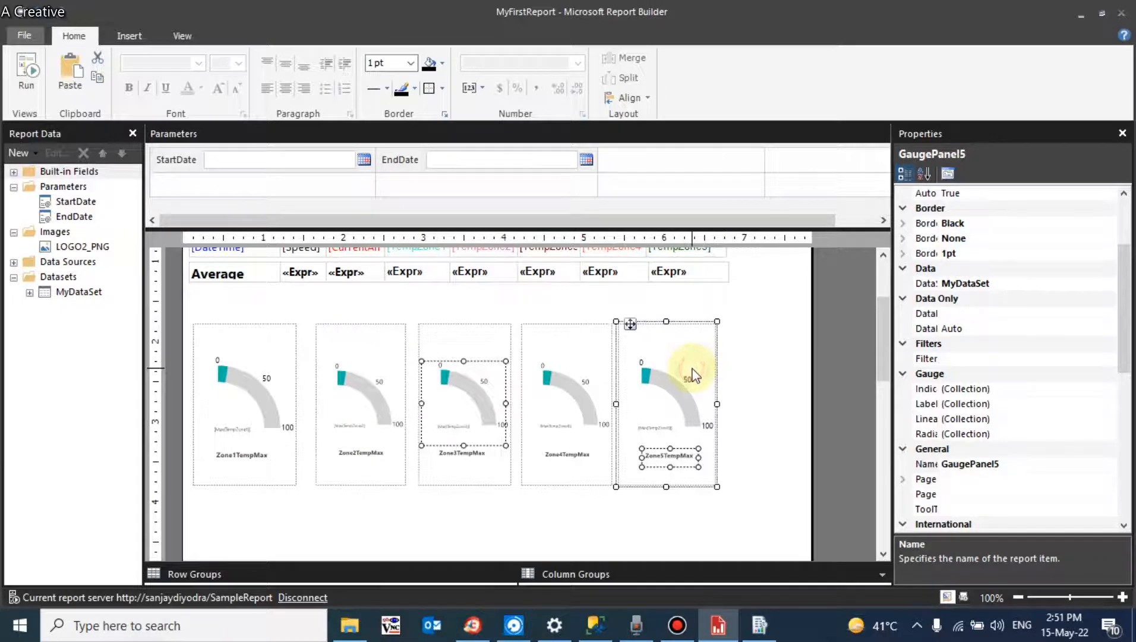
pyautogui.press('Right')
pyautogui.click(695, 374)
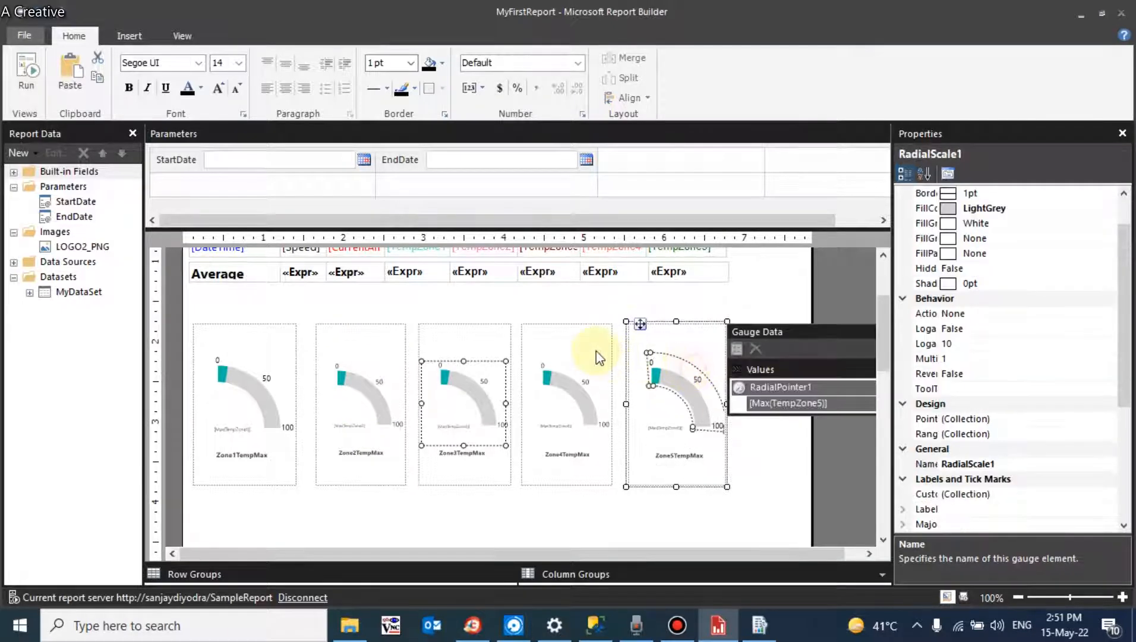
pyautogui.click(737, 514)
# Narrow the report title box to about 6.3 in and move the header logo inward beside it.
pyautogui.moveTo(885, 371); pyautogui.dragTo(863, 309)
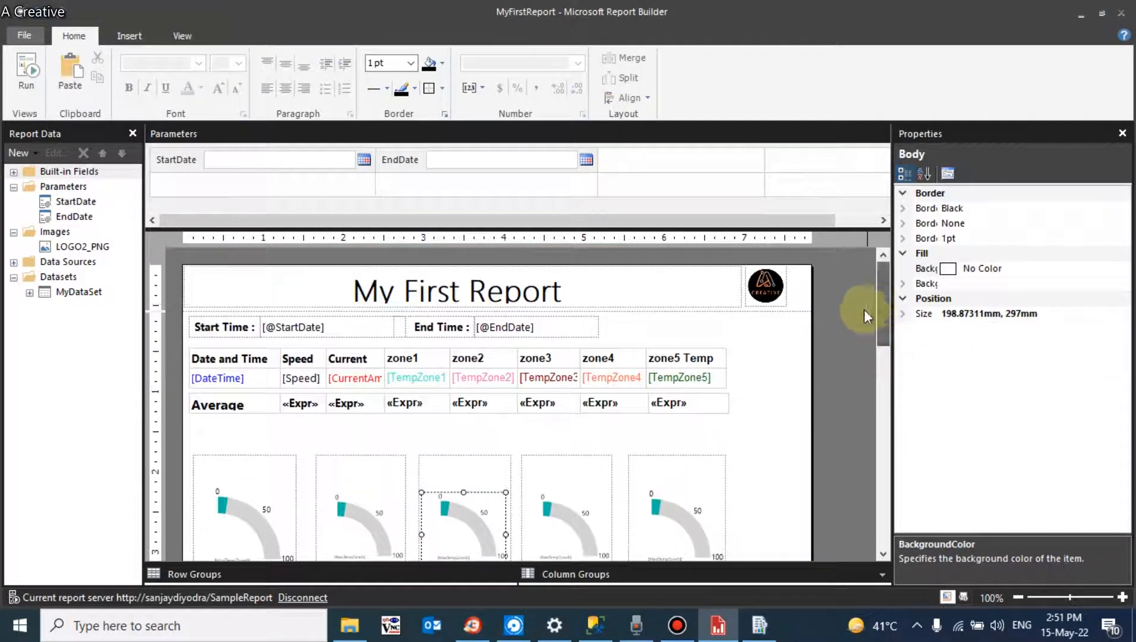
pyautogui.click(745, 297)
pyautogui.moveTo(741, 287); pyautogui.dragTo(690, 289)
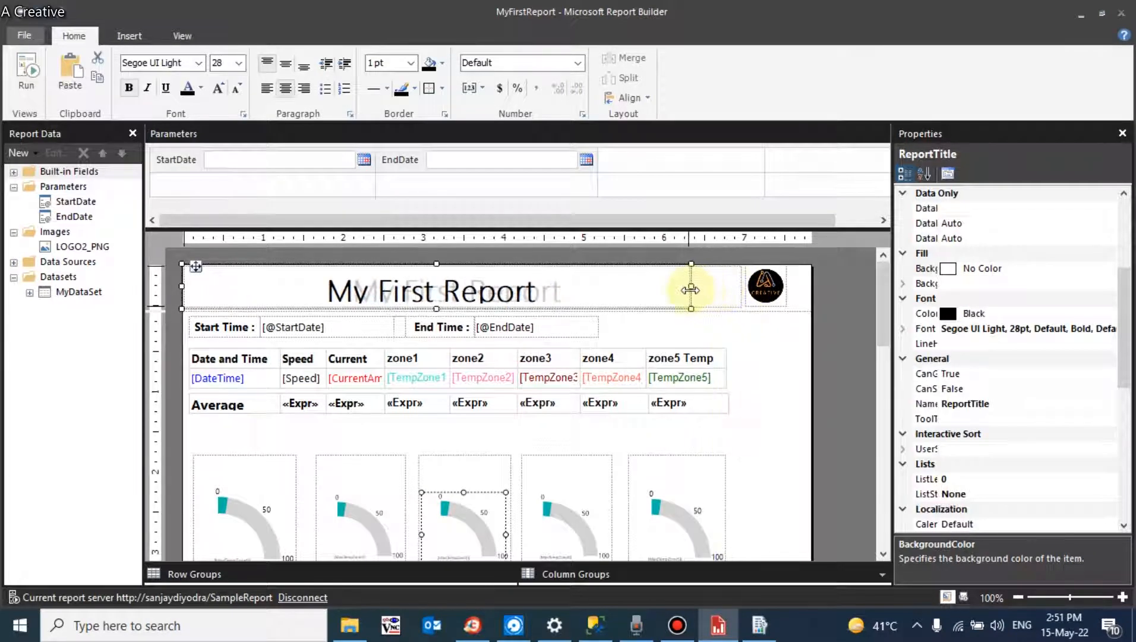
pyautogui.click(758, 297)
pyautogui.moveTo(758, 297); pyautogui.dragTo(706, 300)
# Move the page number, slash and total pages boxes in the page footer inward together, so they end at about 6.8 in.
pyautogui.click(811, 364)
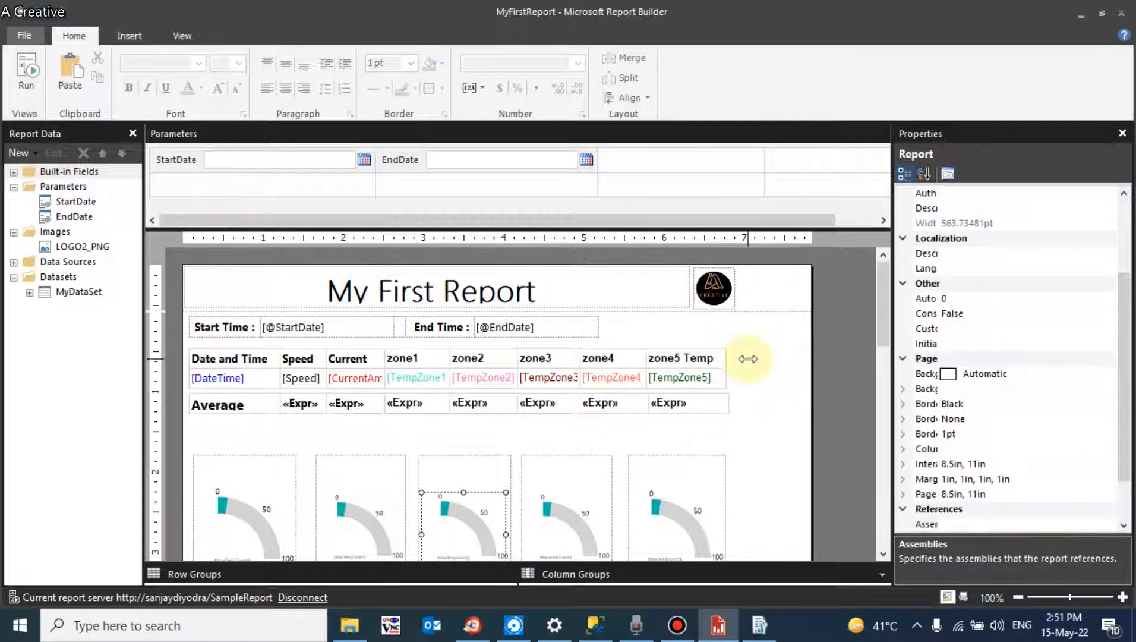
pyautogui.moveTo(881, 279); pyautogui.dragTo(879, 445)
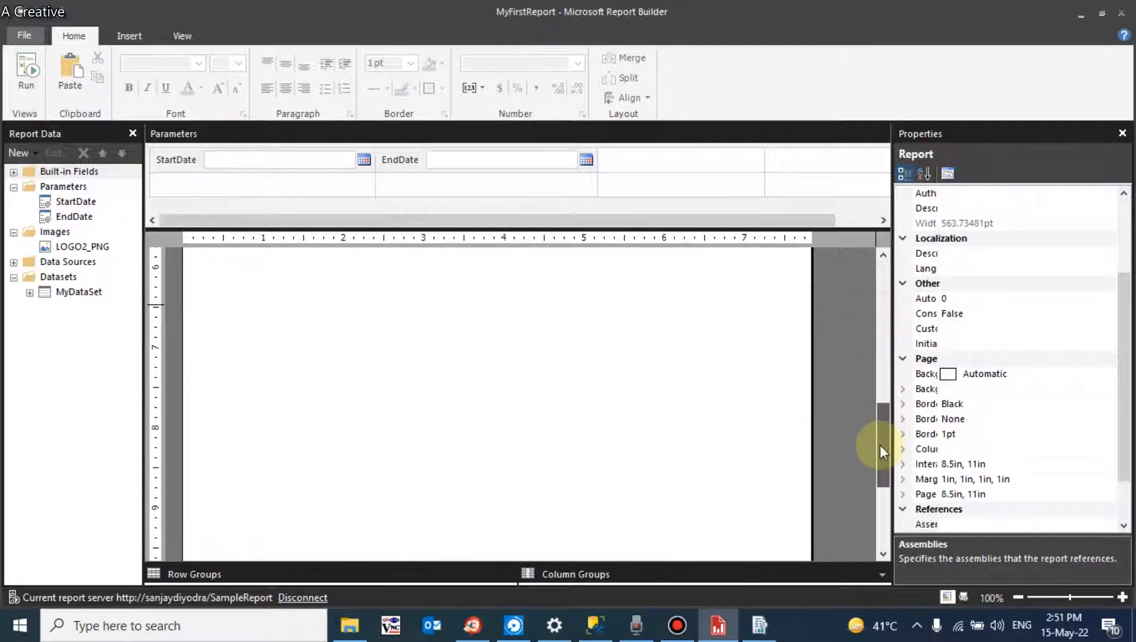
pyautogui.moveTo(873, 498); pyautogui.dragTo(868, 518)
pyautogui.moveTo(562, 511); pyautogui.dragTo(820, 538)
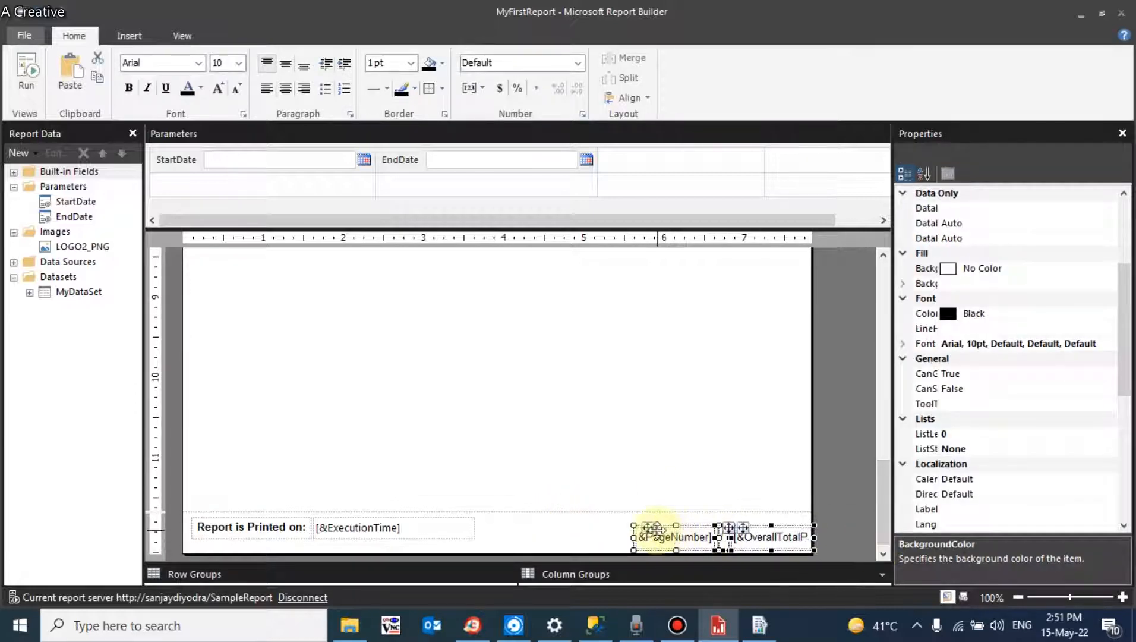
pyautogui.moveTo(653, 528); pyautogui.dragTo(597, 529)
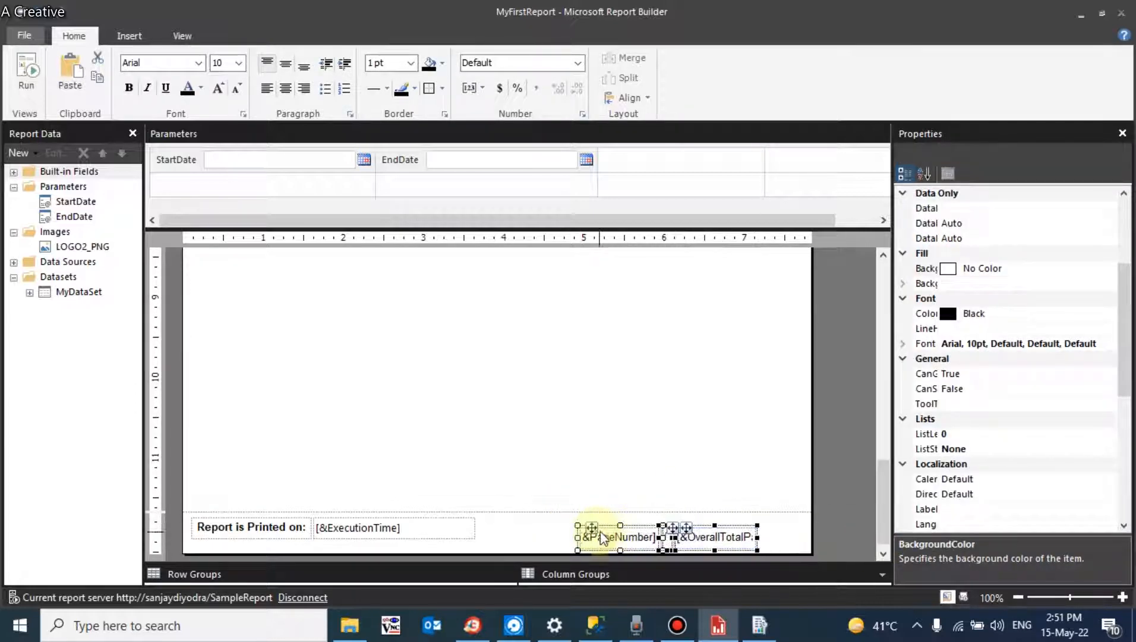
pyautogui.moveTo(885, 517); pyautogui.dragTo(862, 494)
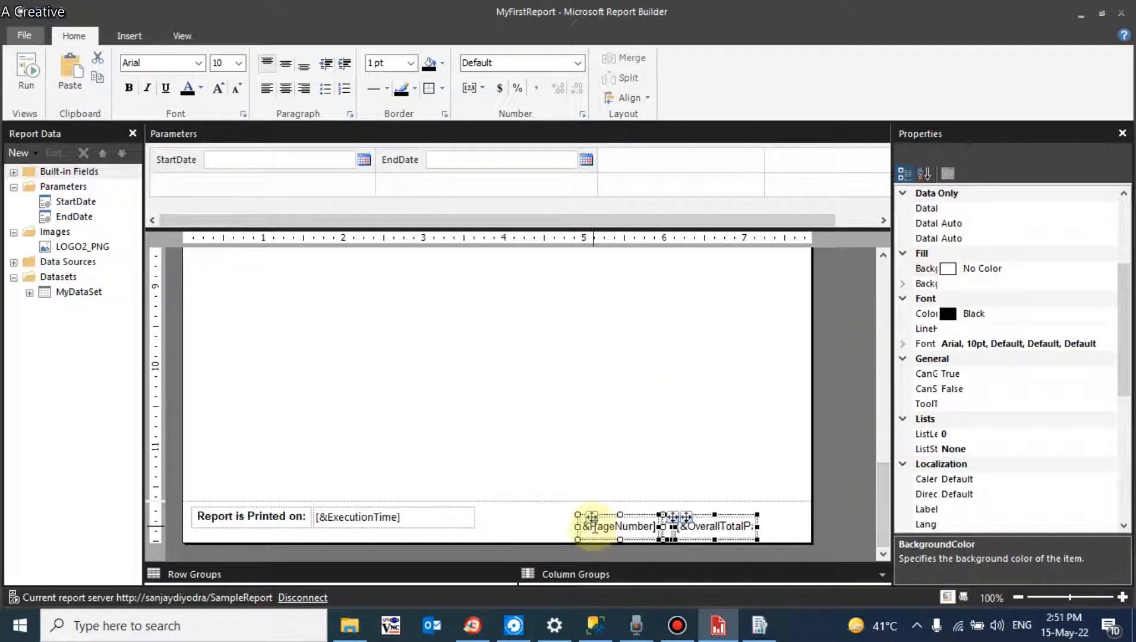
pyautogui.moveTo(591, 518); pyautogui.dragTo(565, 512)
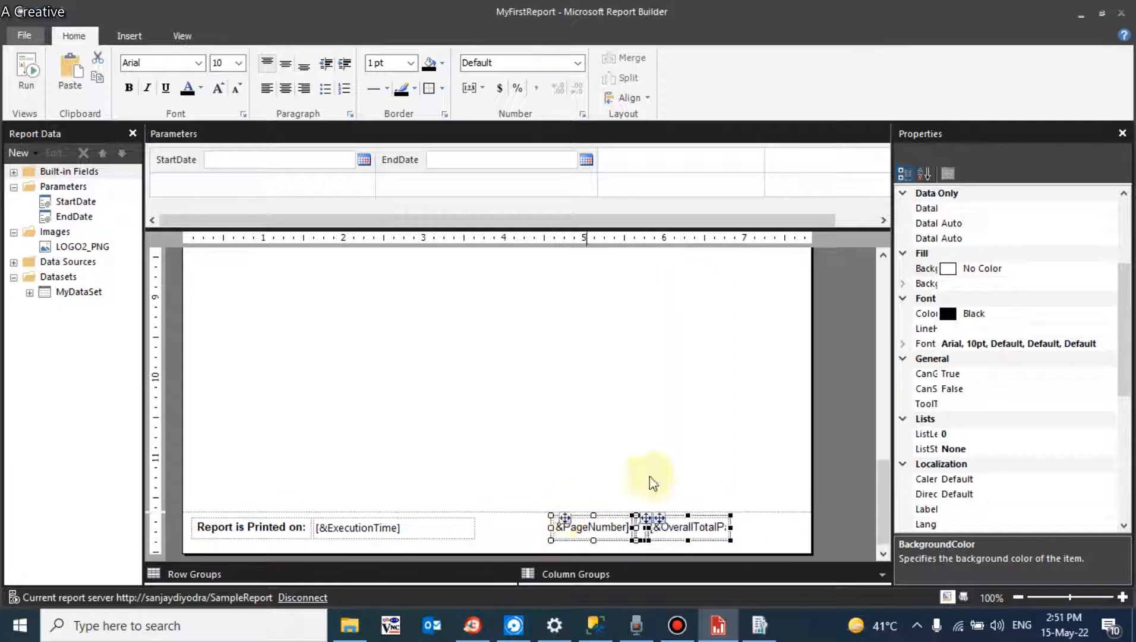
# Narrow the report body to about 7 in and run the report to check its print layout.
pyautogui.click(812, 399)
pyautogui.moveTo(811, 399); pyautogui.dragTo(737, 401)
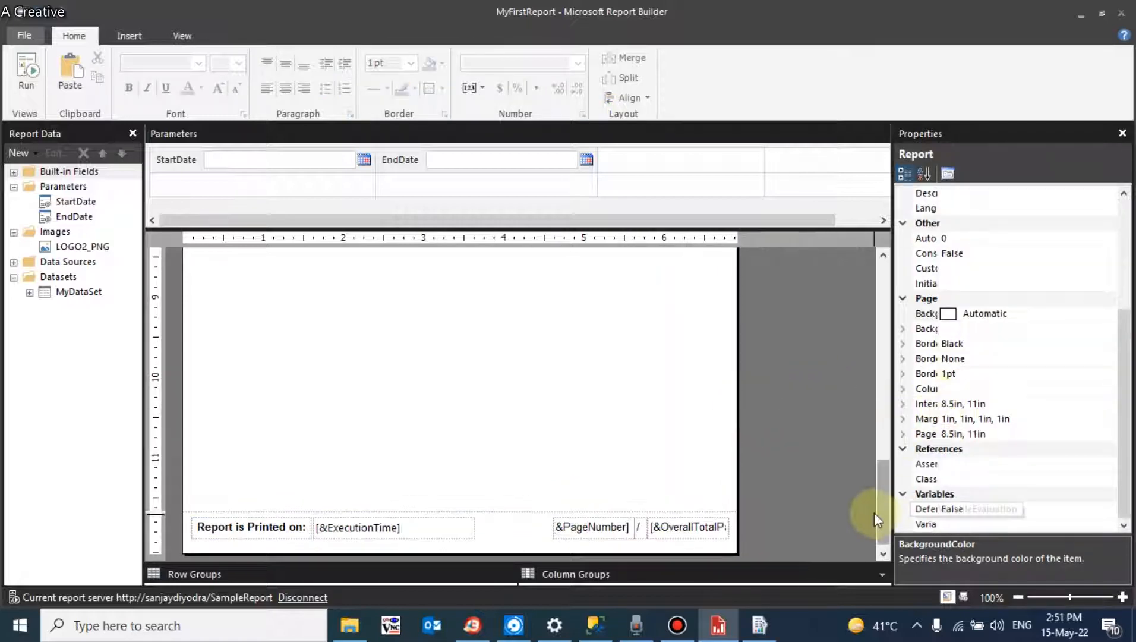
pyautogui.moveTo(879, 503); pyautogui.dragTo(852, 309)
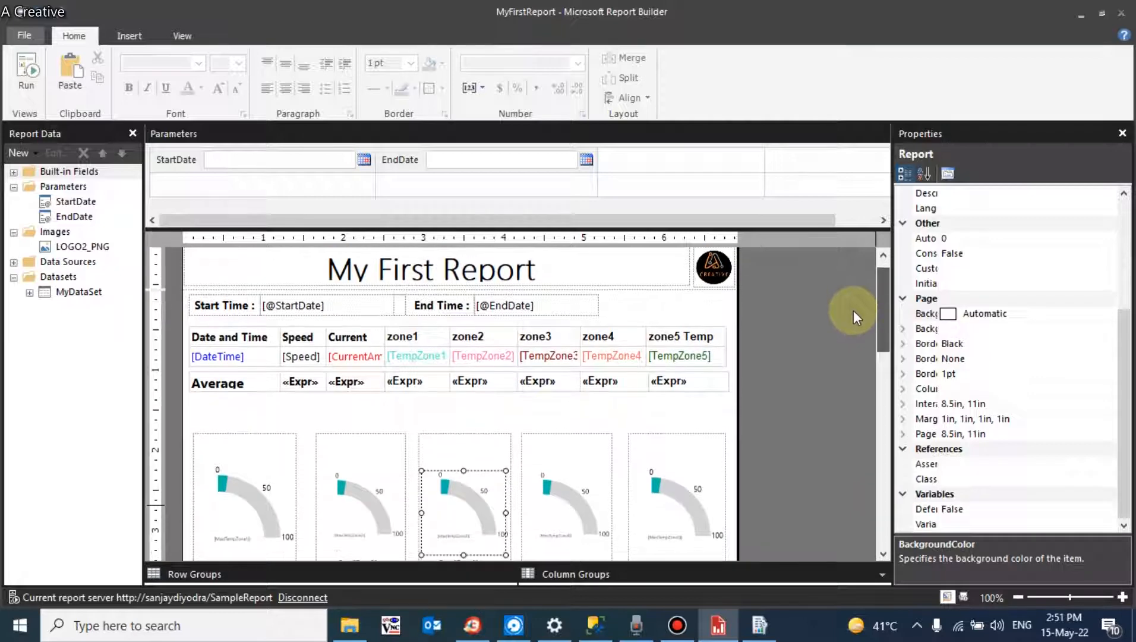
pyautogui.moveTo(737, 415); pyautogui.dragTo(744, 414)
pyautogui.click(26, 74)
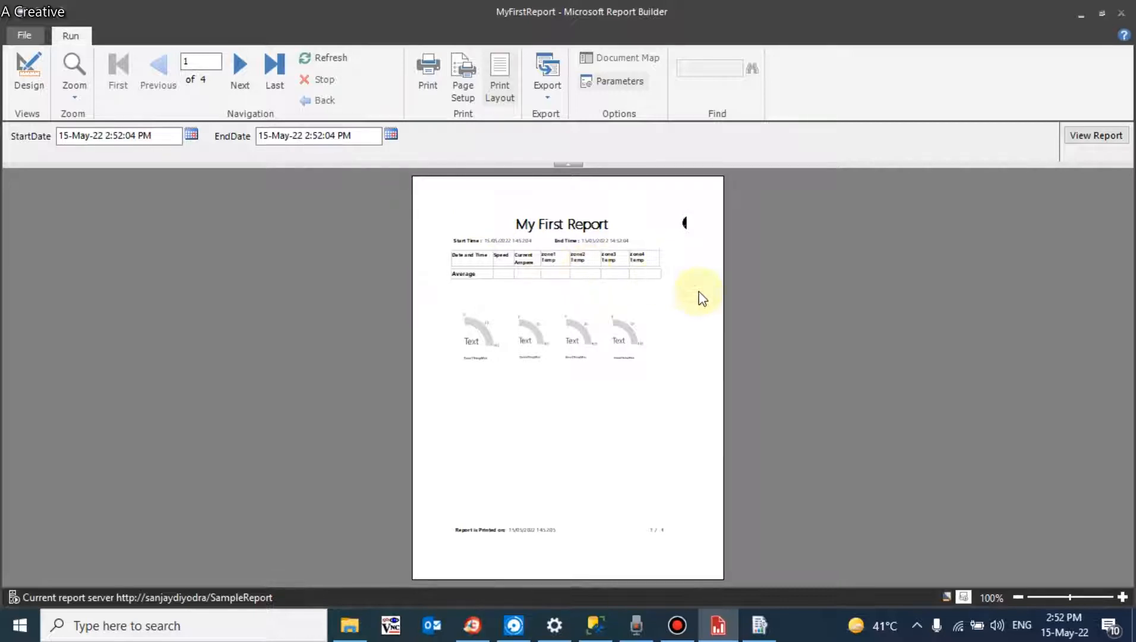
# Return to the design, narrow the report title box to about 6 in and move the header logo inward to about 6.13 in.
pyautogui.click(28, 70)
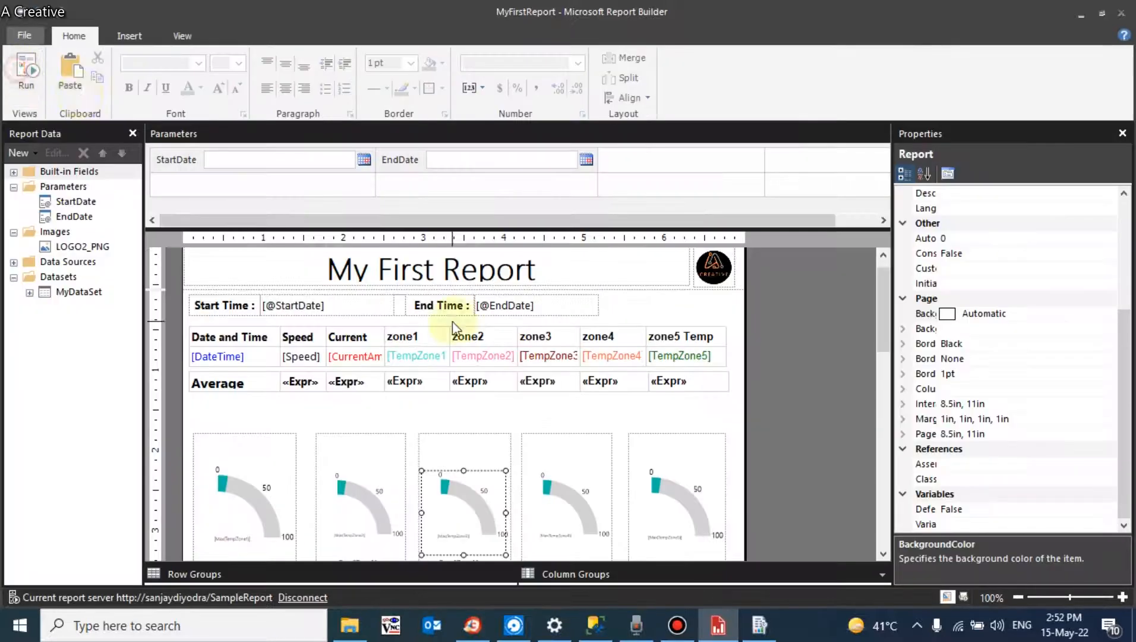
pyautogui.click(713, 279)
pyautogui.click(659, 268)
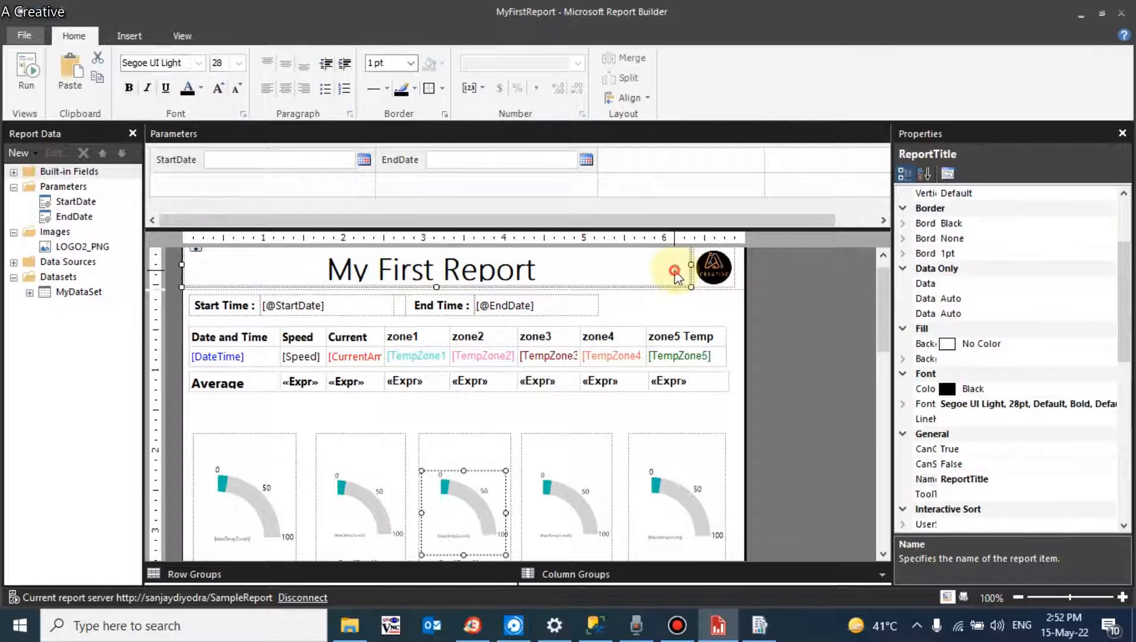
pyautogui.moveTo(689, 265)
pyautogui.mouseDown()
pyautogui.moveTo(666, 265)
pyautogui.moveTo(716, 276)
pyautogui.moveTo(699, 274)
pyautogui.mouseUp()
pyautogui.click(713, 265)
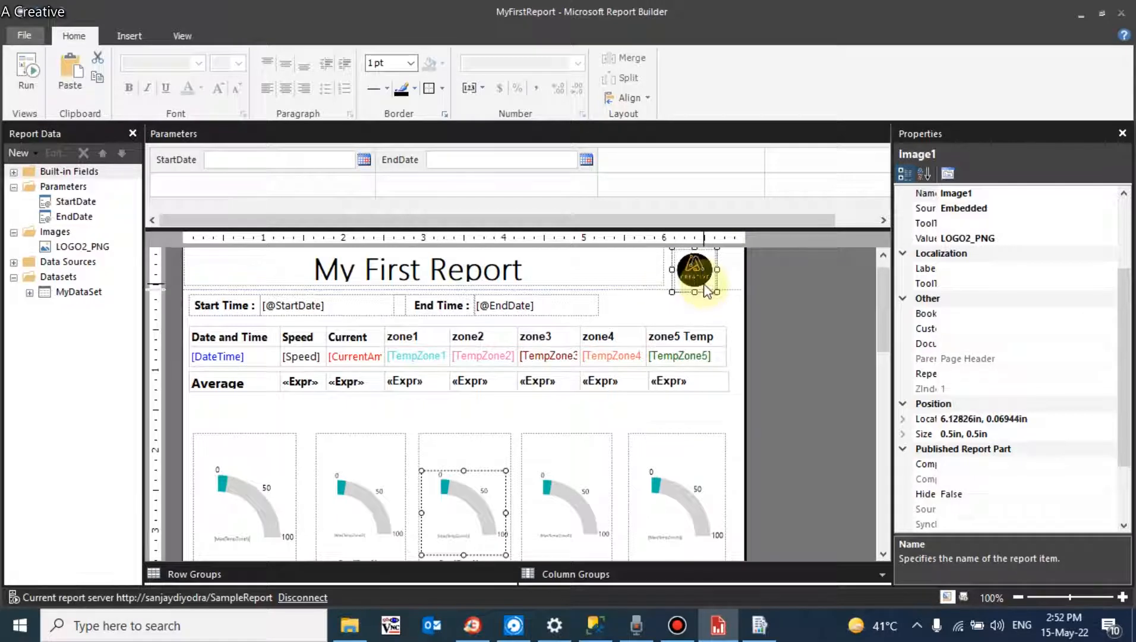
# Narrow the Average table slightly to line up with the data table above, and reduce the report body to about 6.8 in.
pyautogui.click(722, 379)
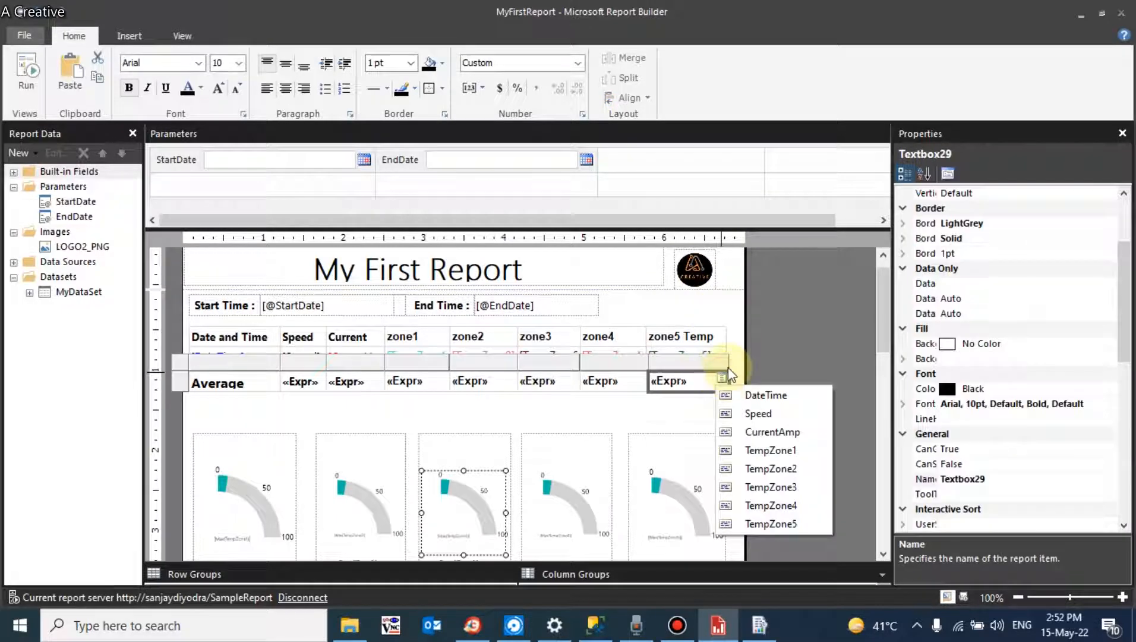
pyautogui.click(731, 363)
pyautogui.click(728, 369)
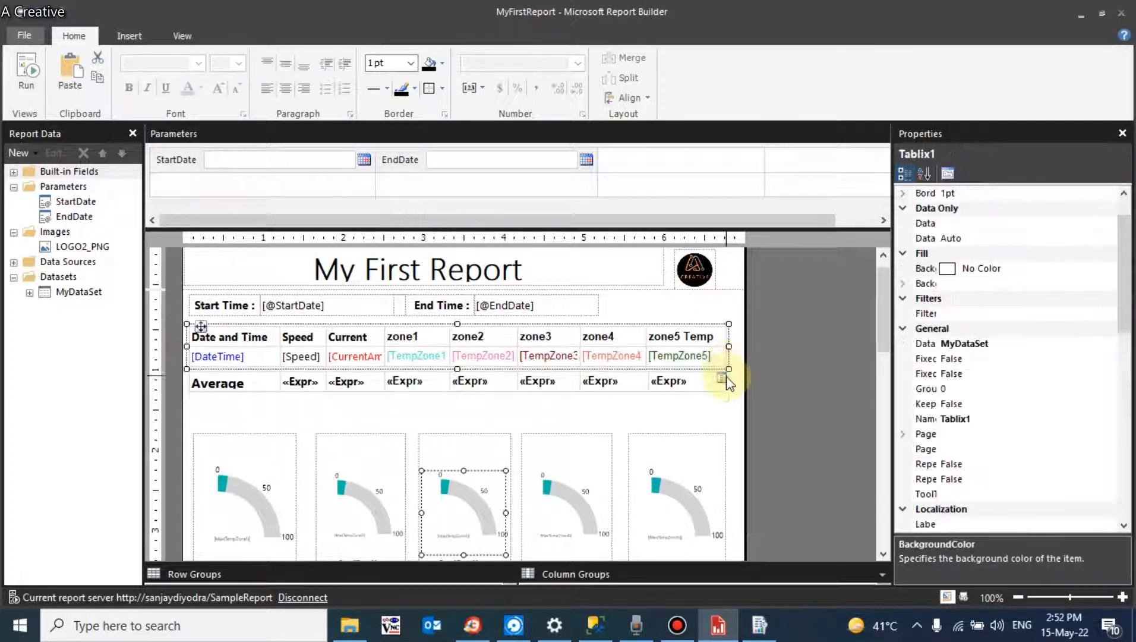
pyautogui.click(726, 378)
pyautogui.click(726, 368)
pyautogui.click(718, 359)
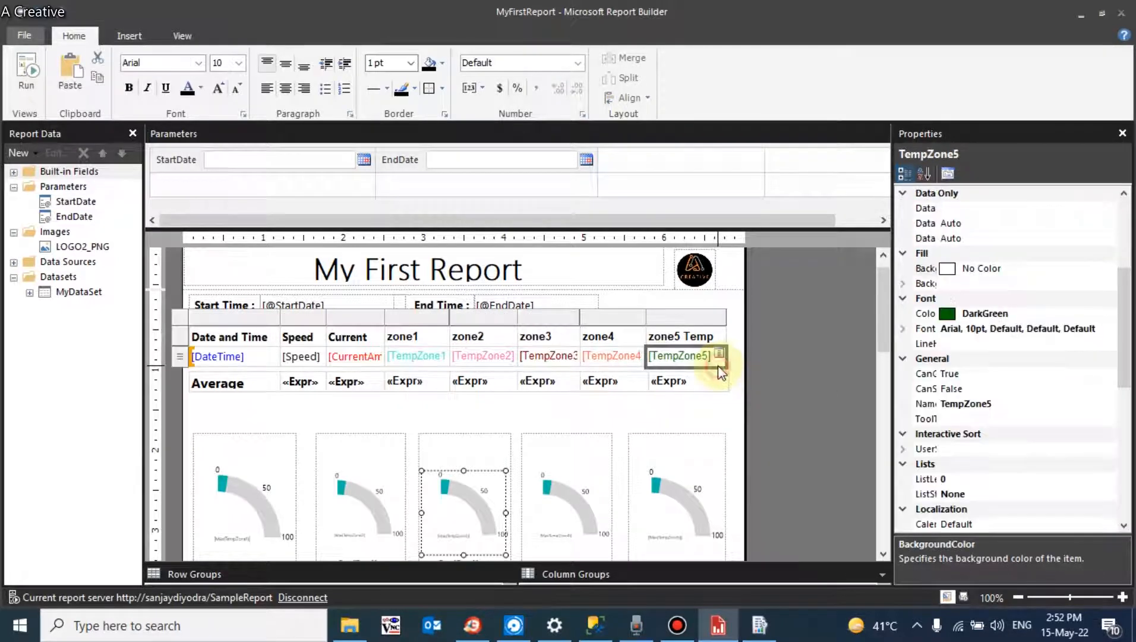
pyautogui.click(664, 393)
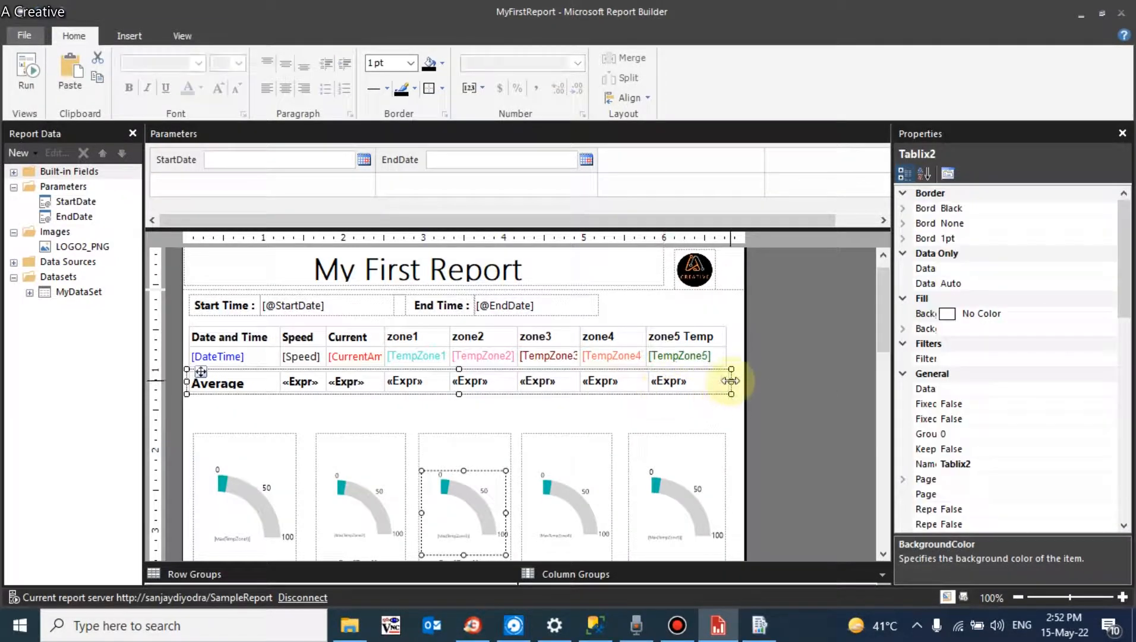
pyautogui.moveTo(731, 380); pyautogui.dragTo(726, 380)
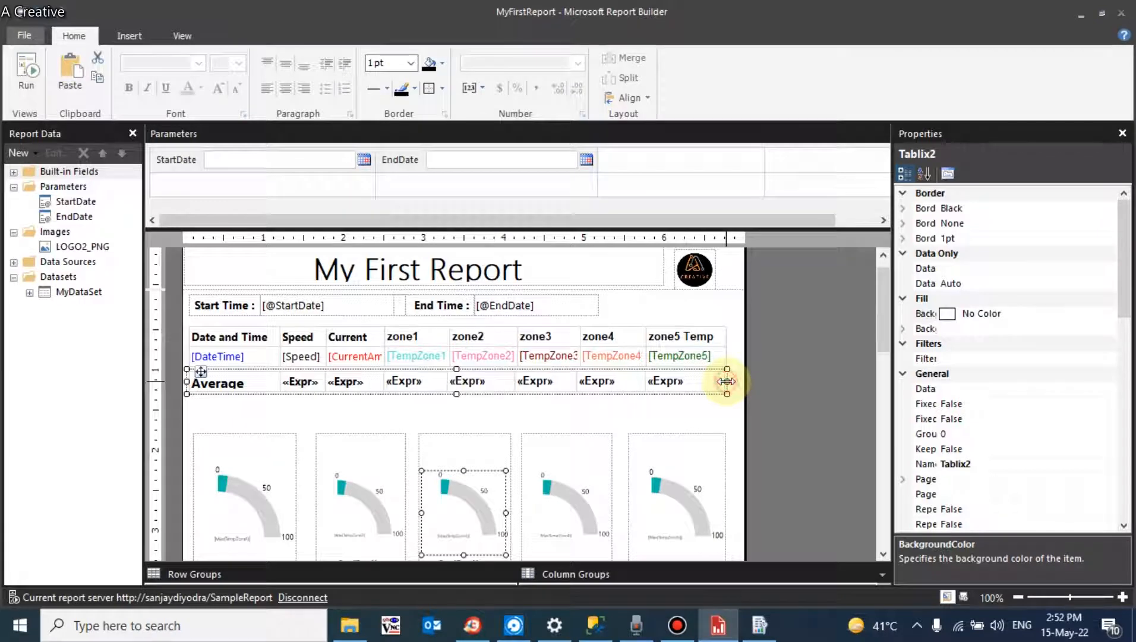
pyautogui.moveTo(743, 386); pyautogui.dragTo(728, 383)
# Run the report, compare its normal view with the print layout, and examine the logo and table edges at 150% zoom.
pyautogui.click(27, 70)
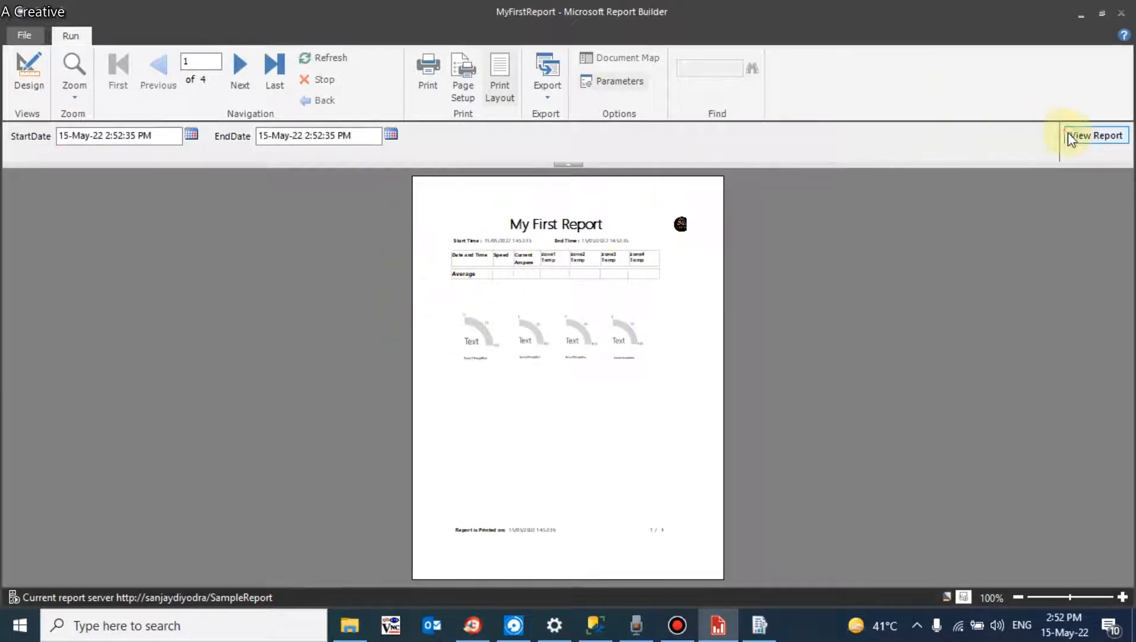
pyautogui.click(1067, 136)
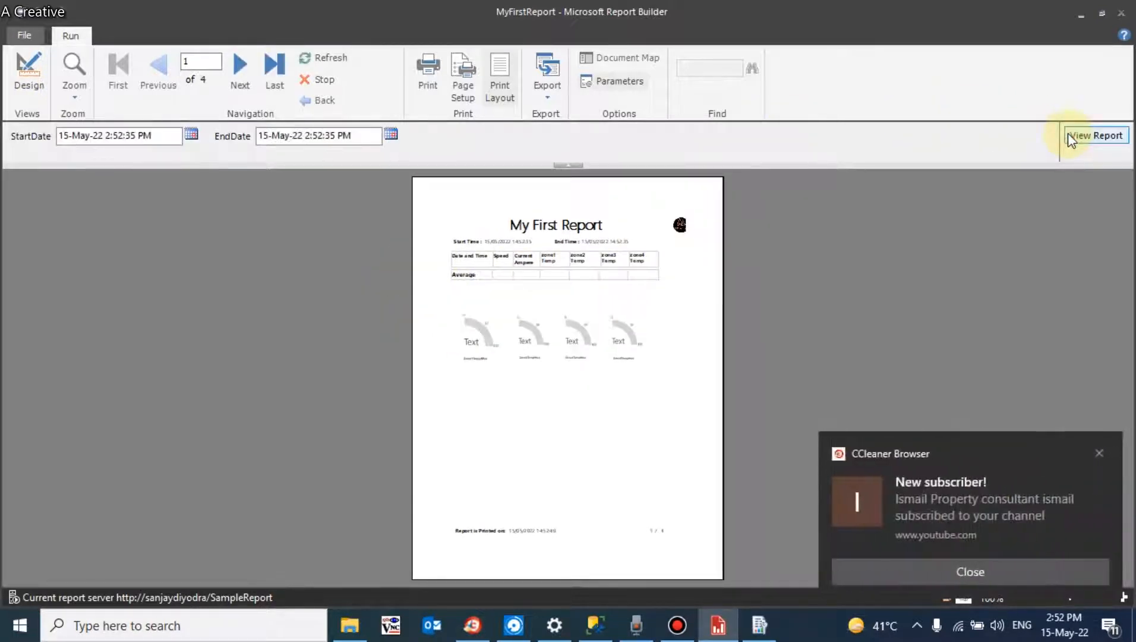
pyautogui.click(1101, 452)
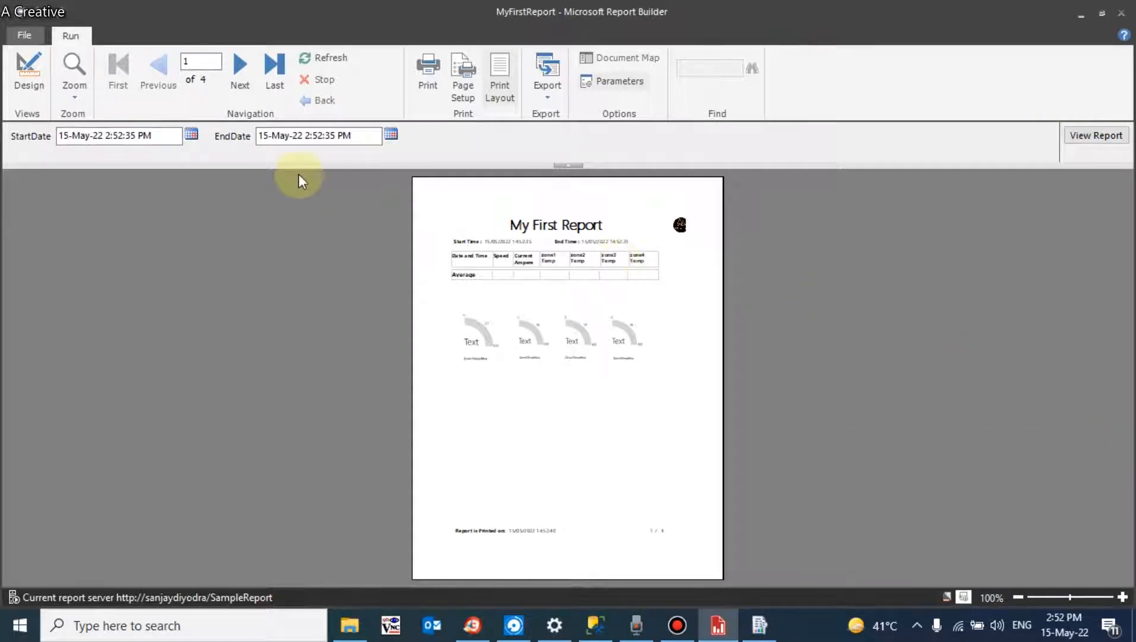
pyautogui.click(501, 90)
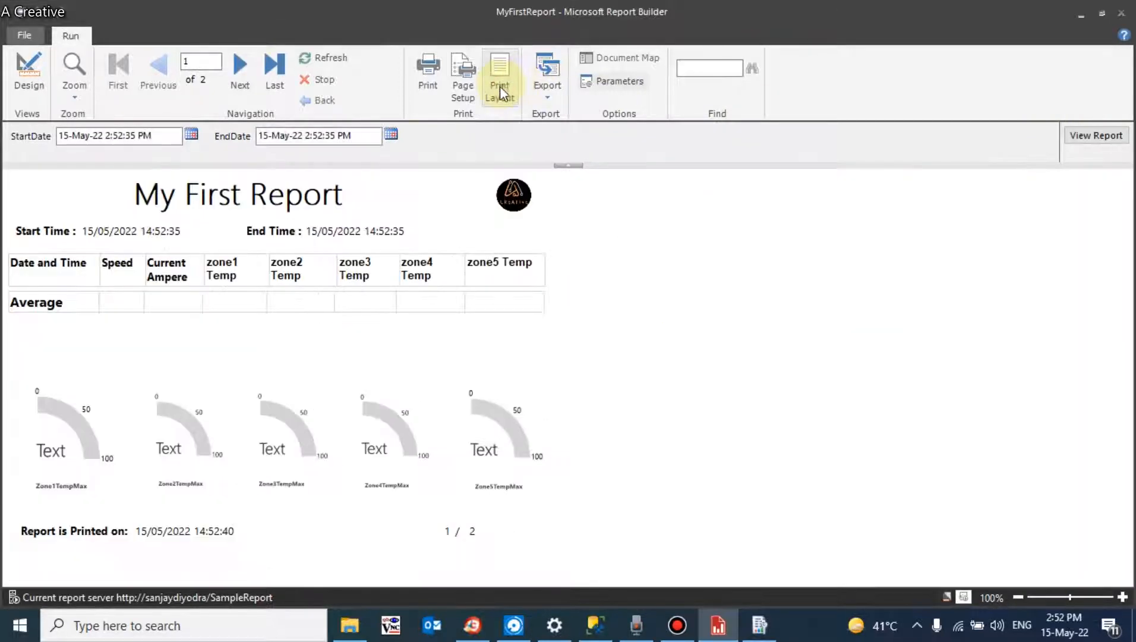
pyautogui.click(502, 89)
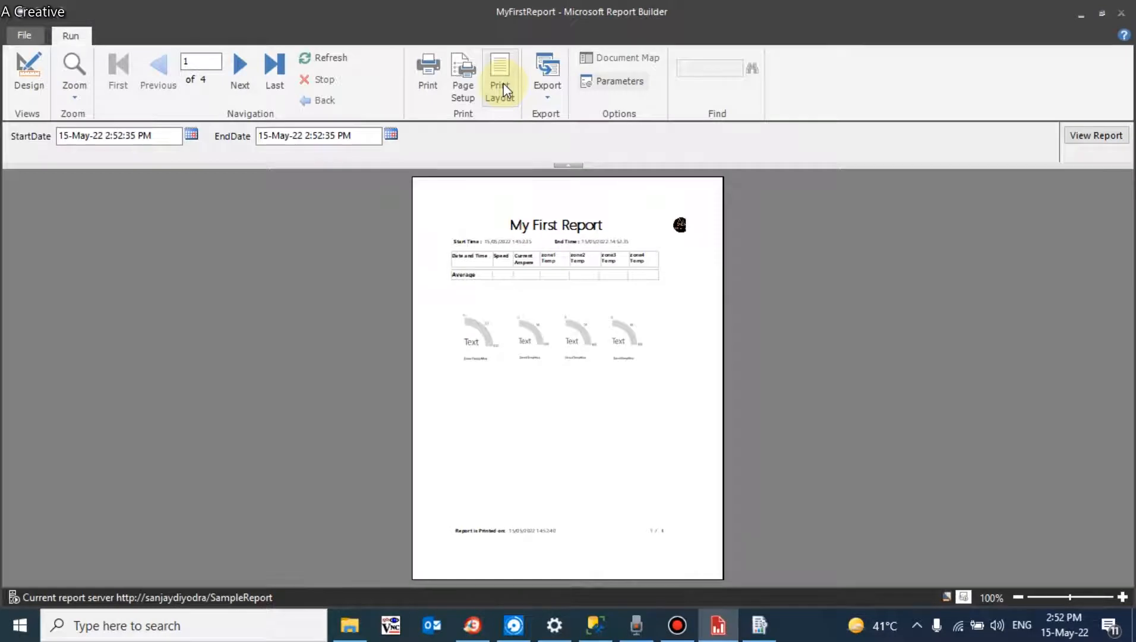
pyautogui.click(502, 89)
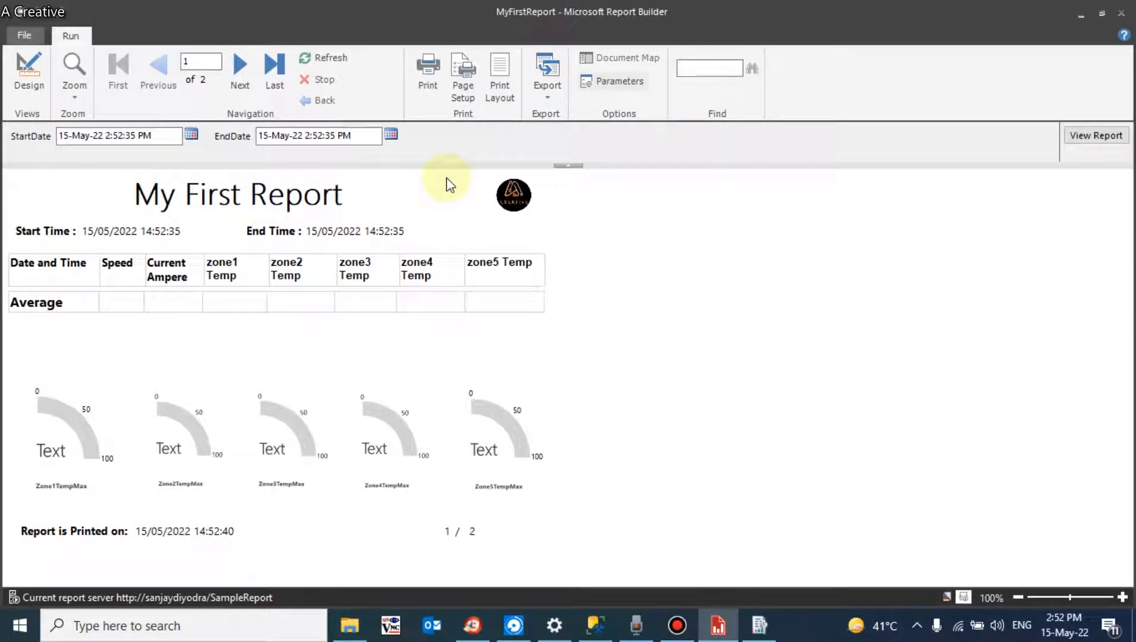
pyautogui.click(1096, 142)
pyautogui.click(494, 82)
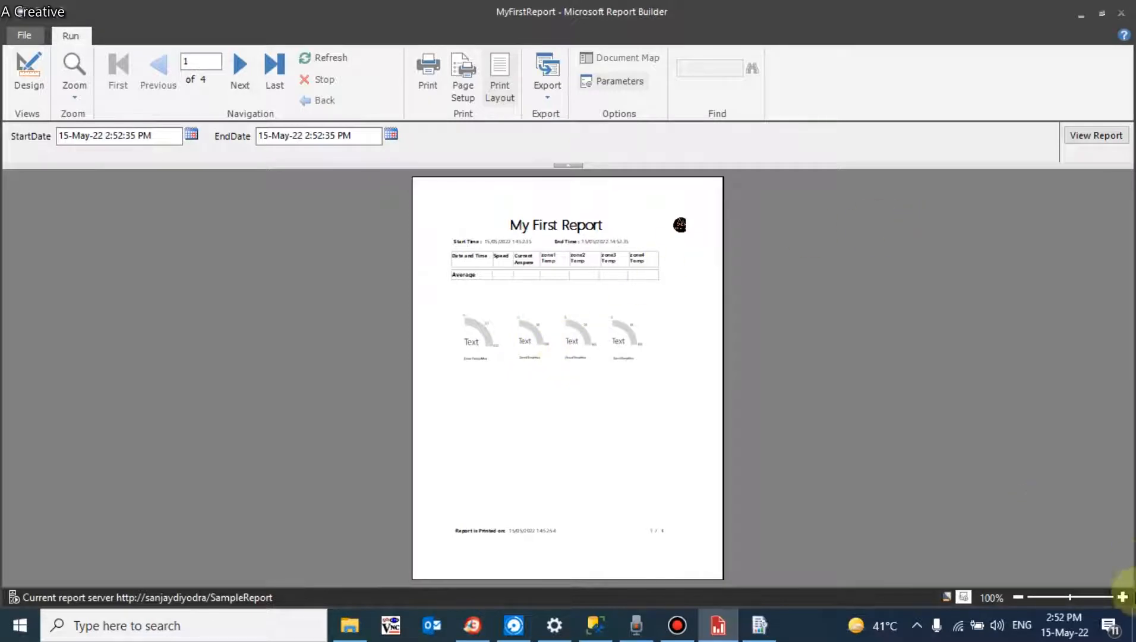
pyautogui.click(1121, 597)
pyautogui.click(1121, 597)
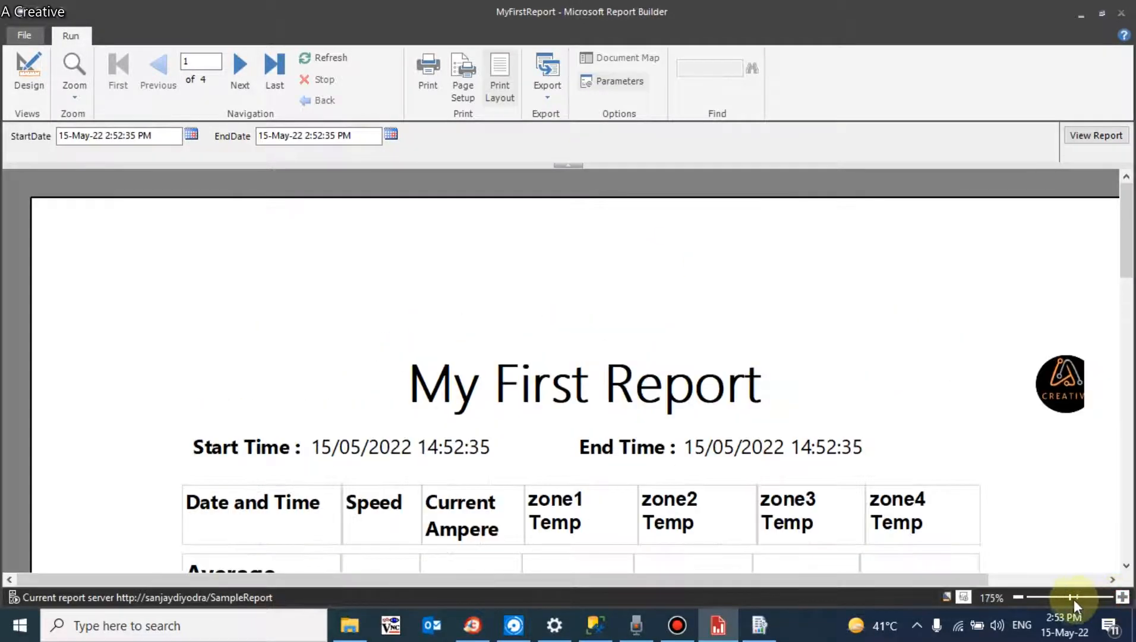
pyautogui.click(1017, 597)
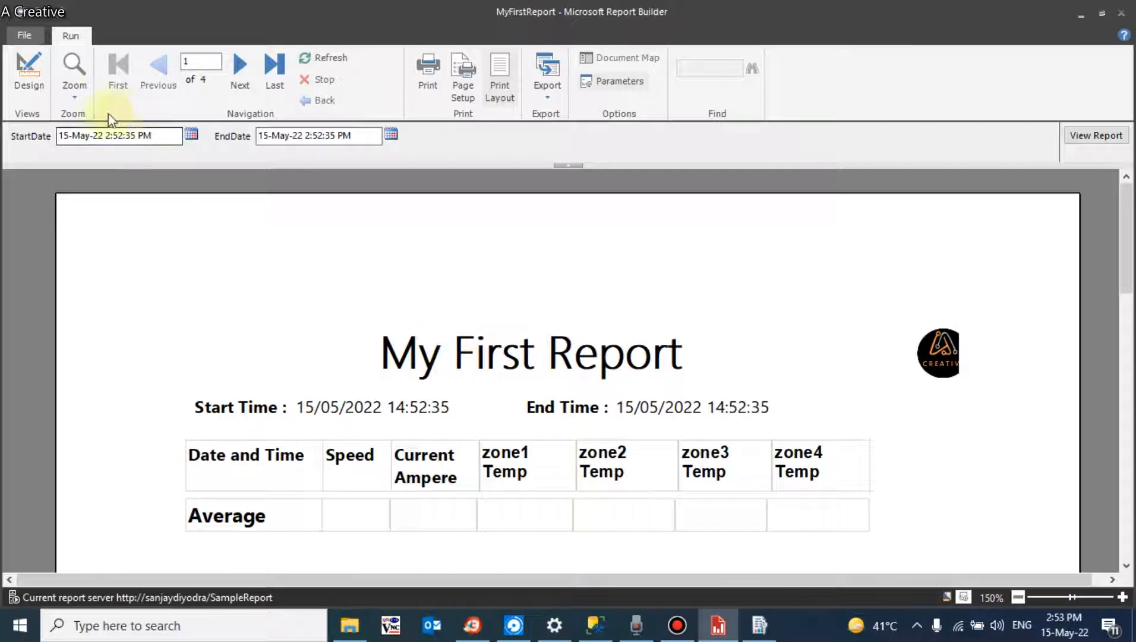
# Move the header logo further inward in the design and run the report again to check the printed page.
pyautogui.click(20, 69)
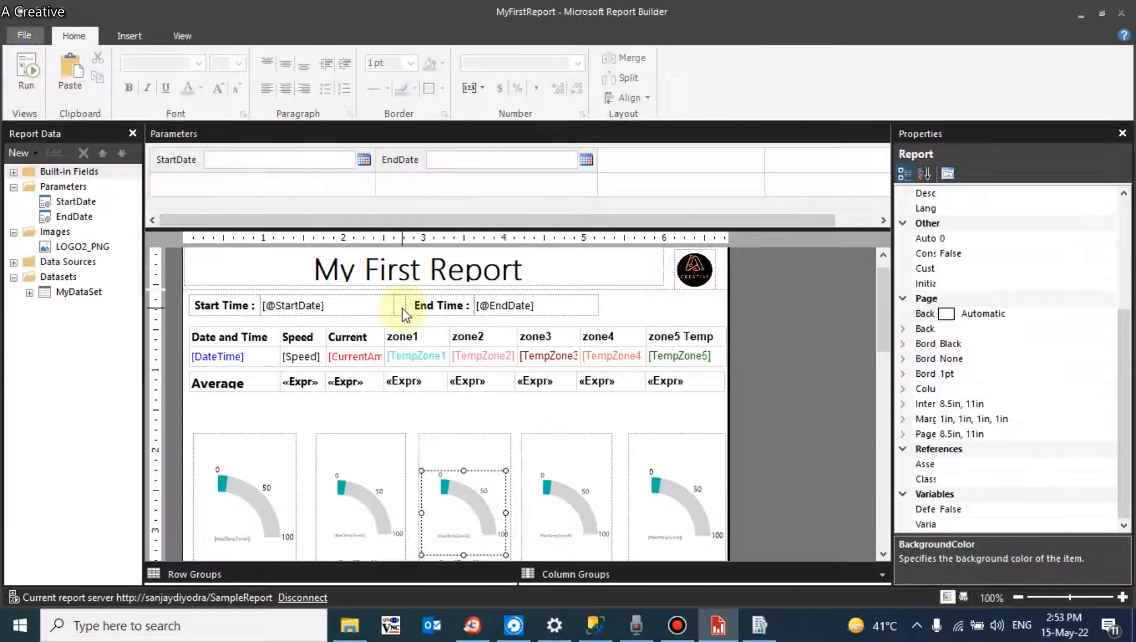
pyautogui.click(704, 284)
pyautogui.moveTo(702, 272); pyautogui.dragTo(672, 270)
pyautogui.click(26, 73)
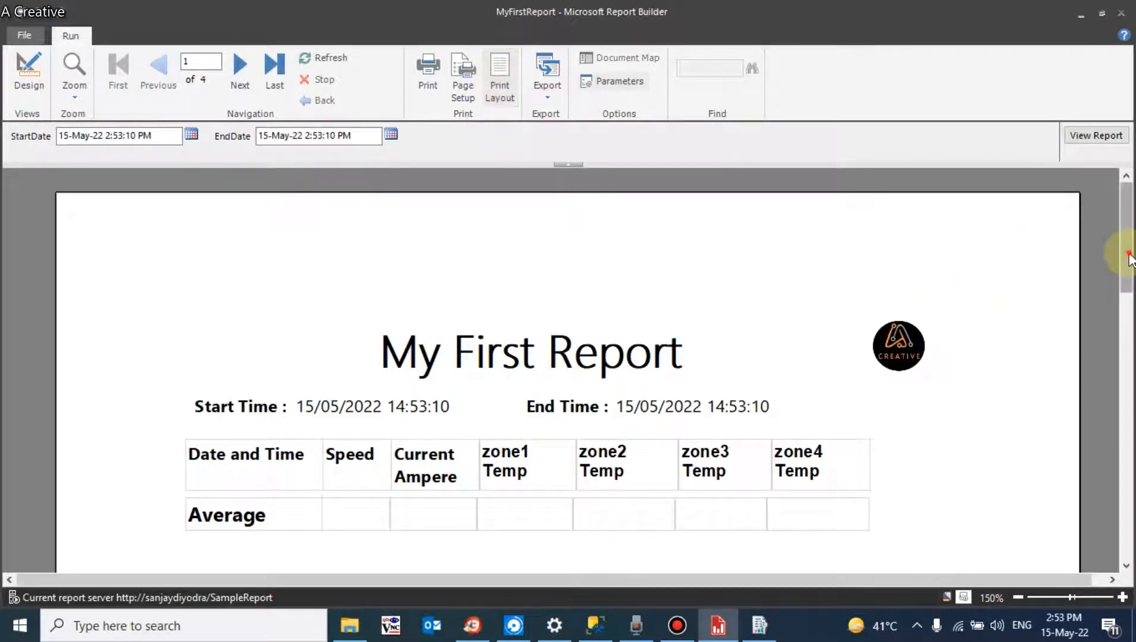
pyautogui.moveTo(1125, 246); pyautogui.dragTo(1125, 292)
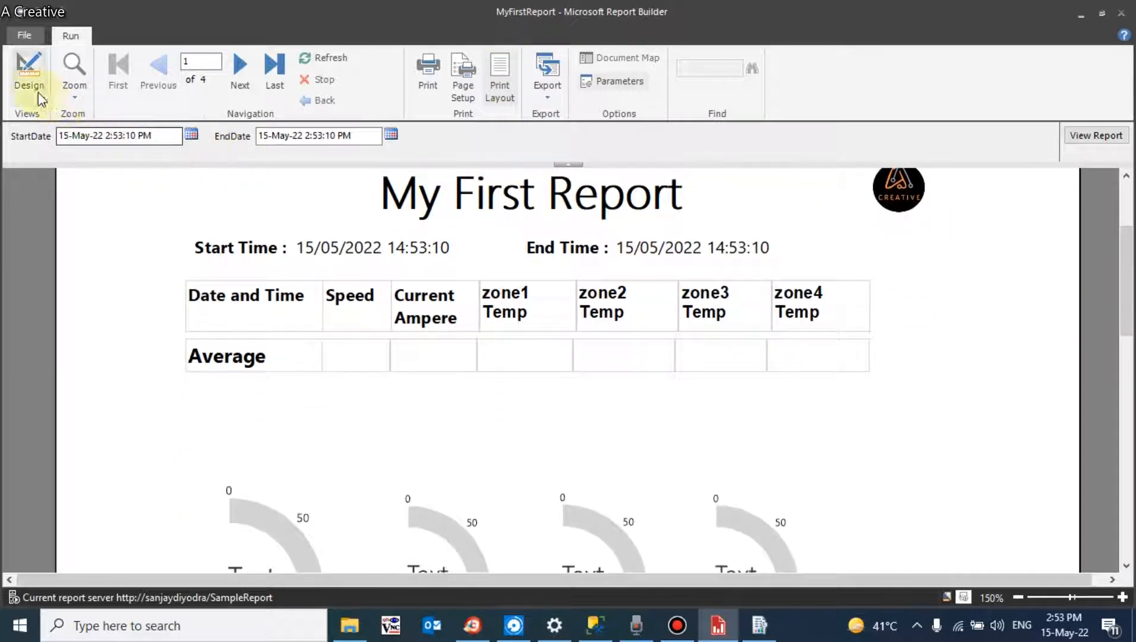
# Return to the design, delete the logo from the page header, and move the Zone5TempMax gauge panel inward against Zone4TempMax.
pyautogui.click(29, 75)
pyautogui.click(661, 272)
pyautogui.press('Delete')
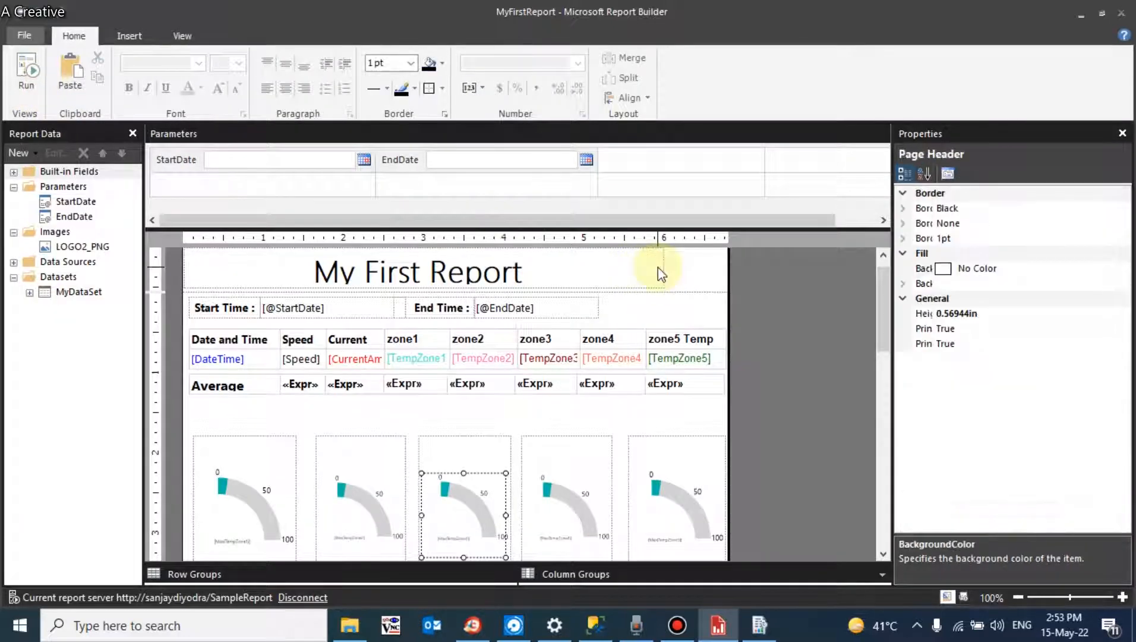
pyautogui.click(656, 492)
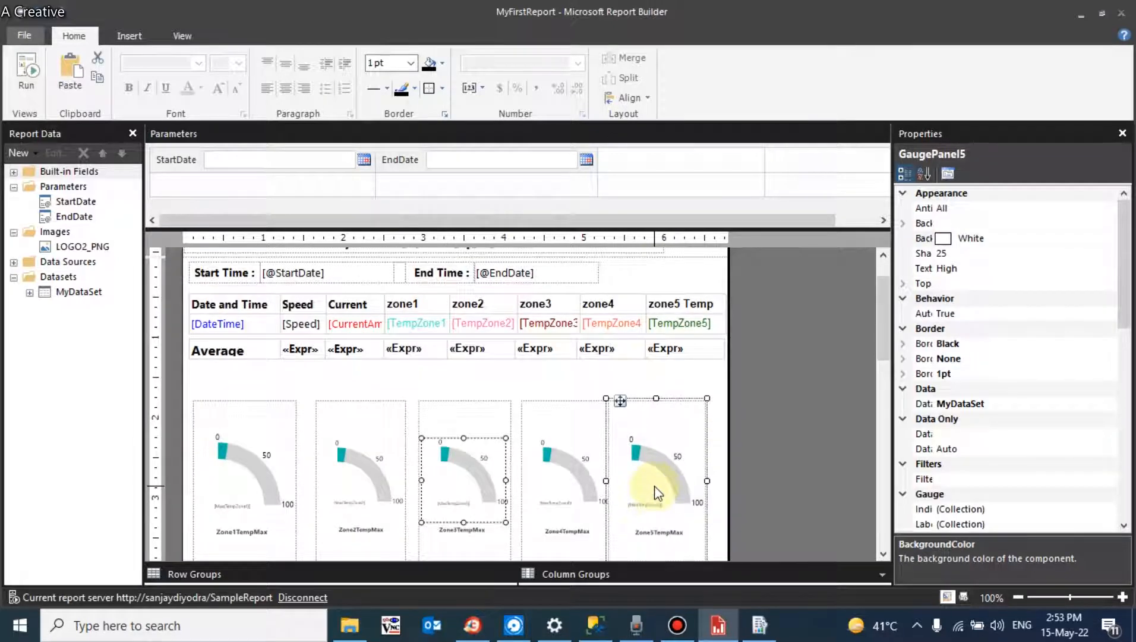
# Narrow the columns of the data table and the Average table so that both end level with the Zone5TempMax gauge panel.
pyautogui.click(709, 325)
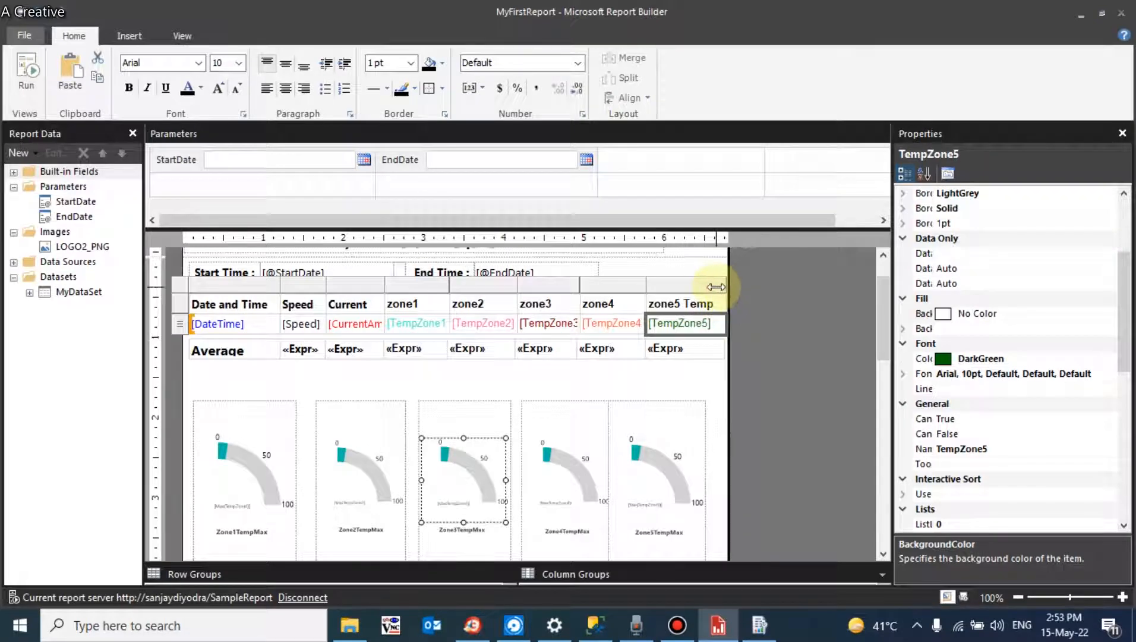
pyautogui.click(689, 285)
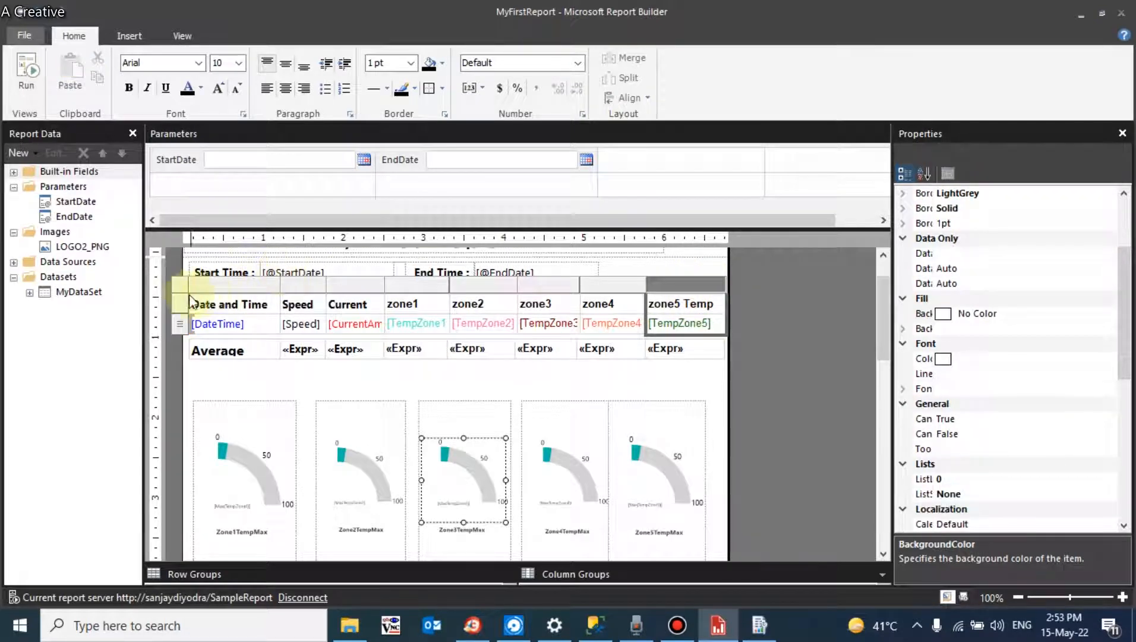
pyautogui.click(704, 322)
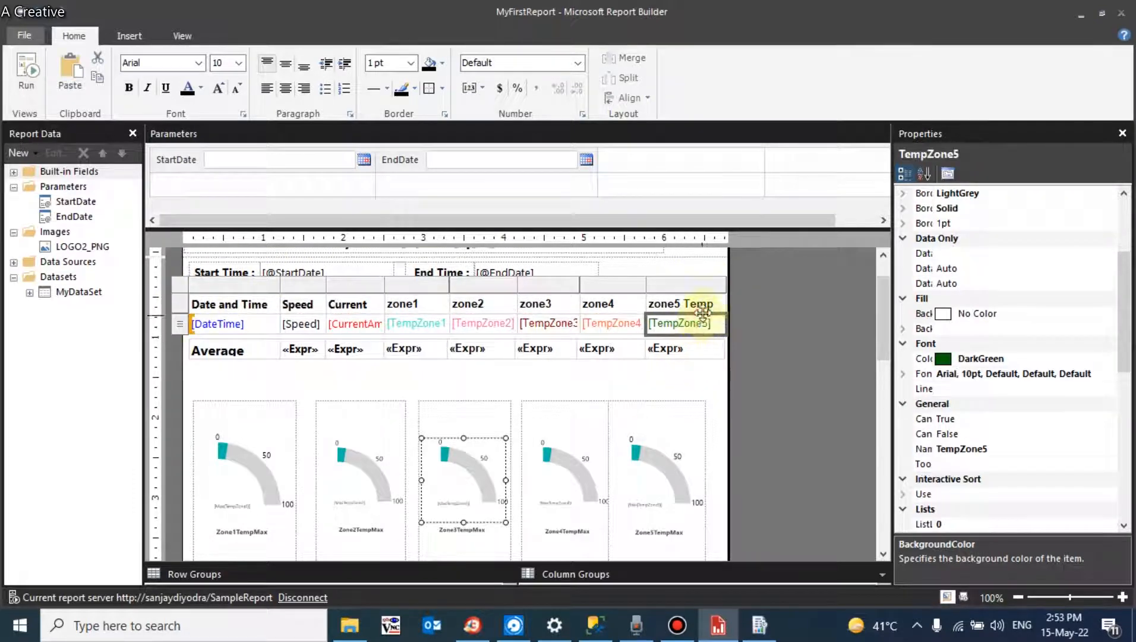
pyautogui.click(709, 304)
pyautogui.click(721, 288)
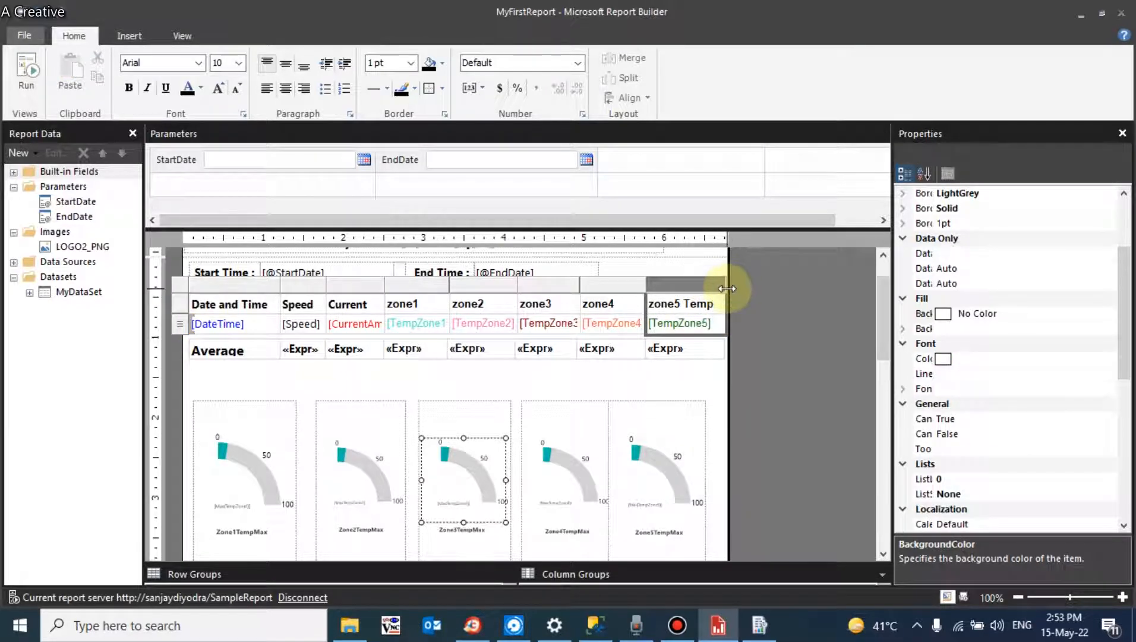
pyautogui.click(713, 353)
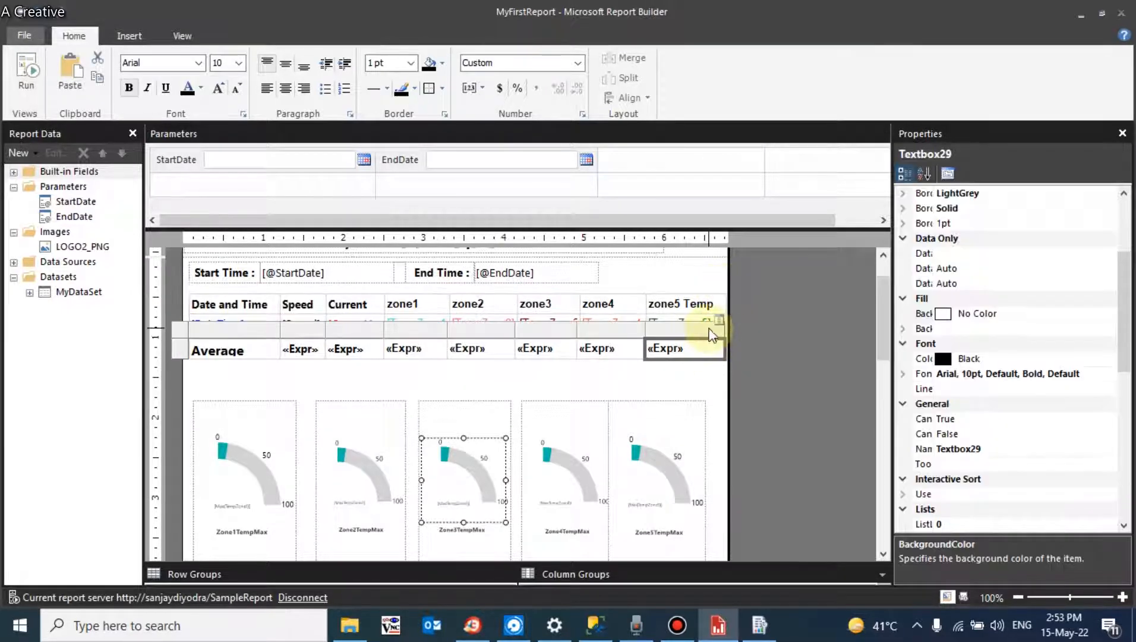
pyautogui.doubleClick(709, 324)
pyautogui.click(671, 384)
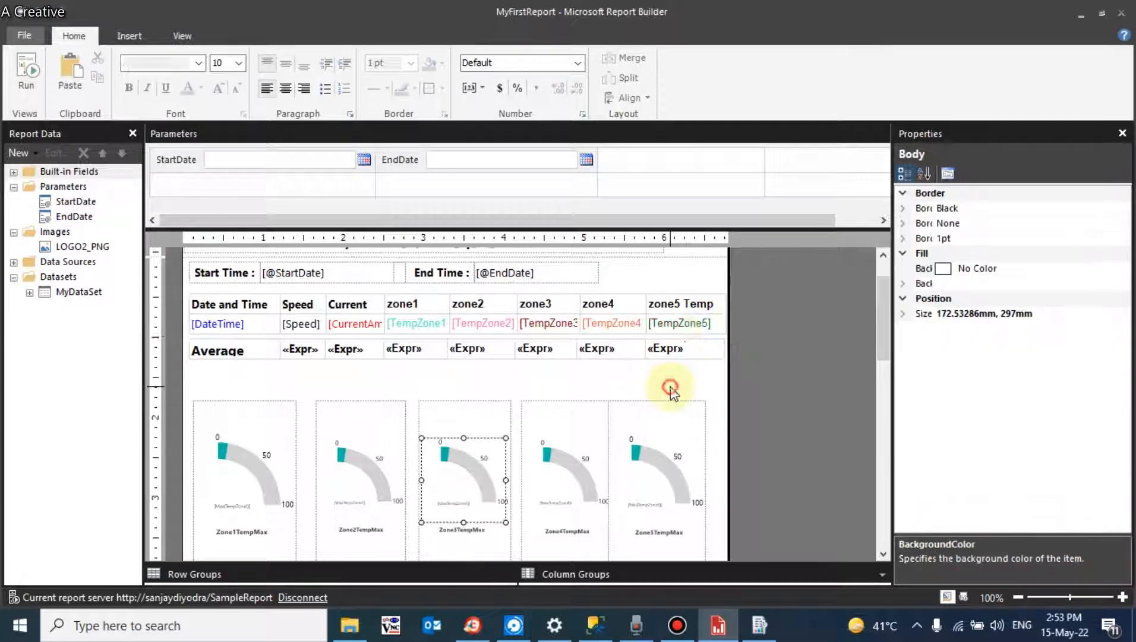
pyautogui.click(649, 334)
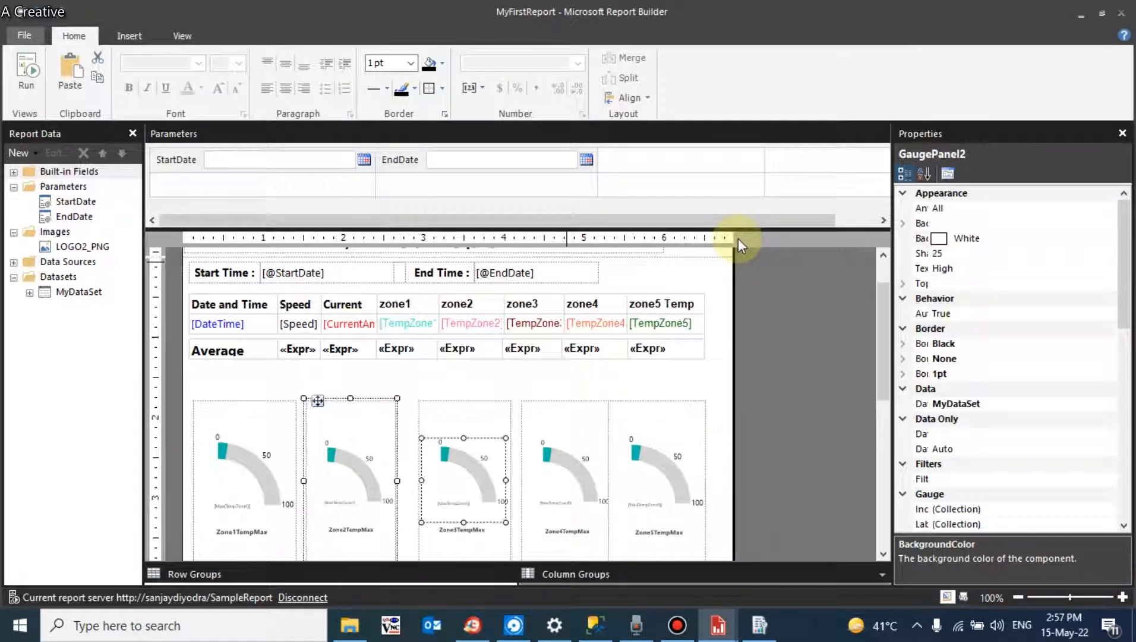
# Shift the Zone3TempMax and Zone4TempMax gauge panels slightly toward Zone2TempMax to even out the gaps in the gauge row.
pyautogui.moveTo(885, 356); pyautogui.dragTo(879, 321)
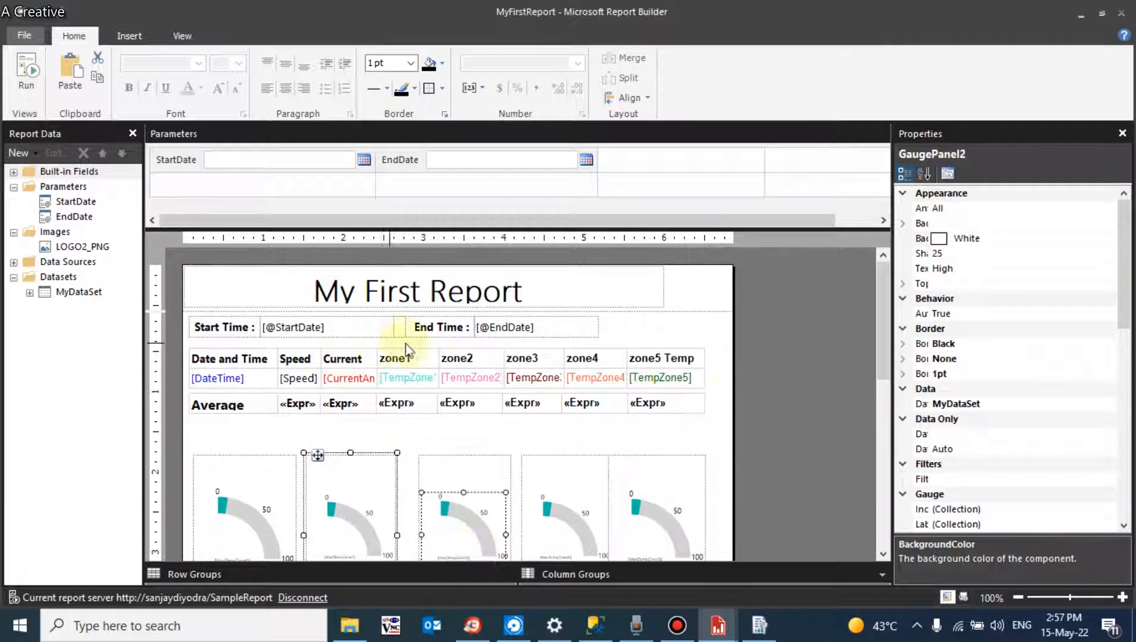
pyautogui.moveTo(886, 327); pyautogui.dragTo(876, 364)
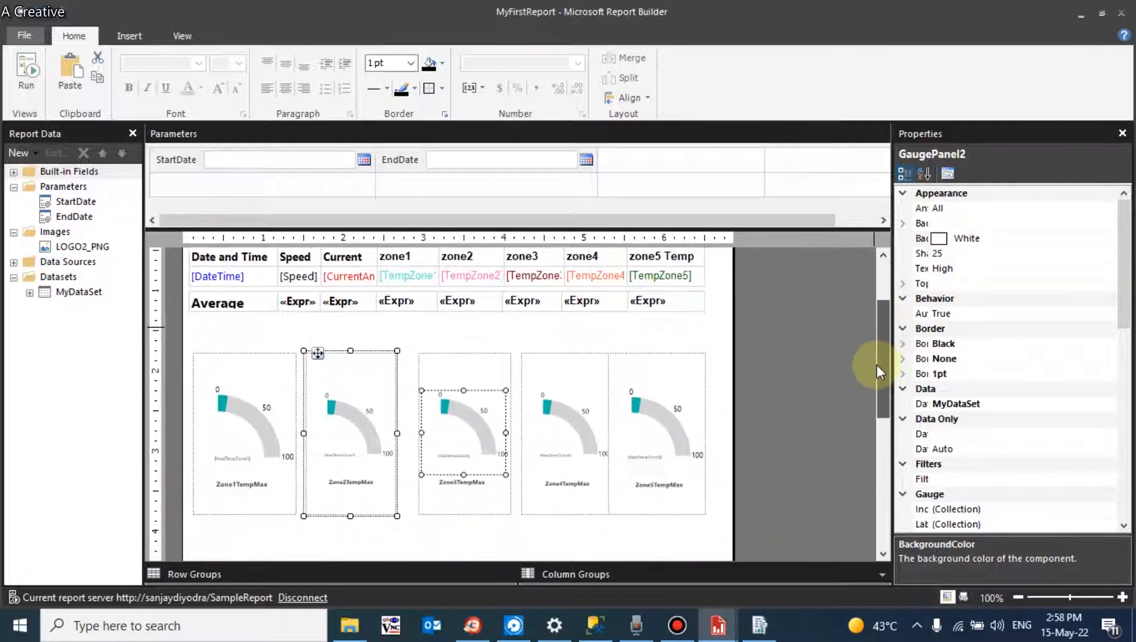
pyautogui.click(490, 369)
pyautogui.press('Left')
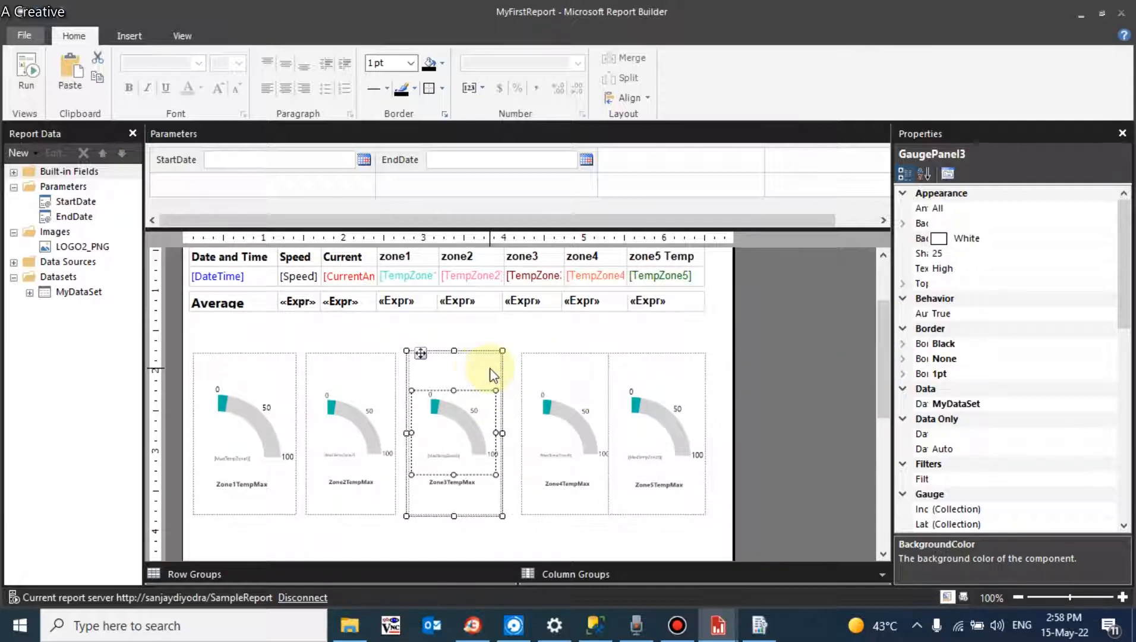
pyautogui.click(538, 373)
pyautogui.press('Left')
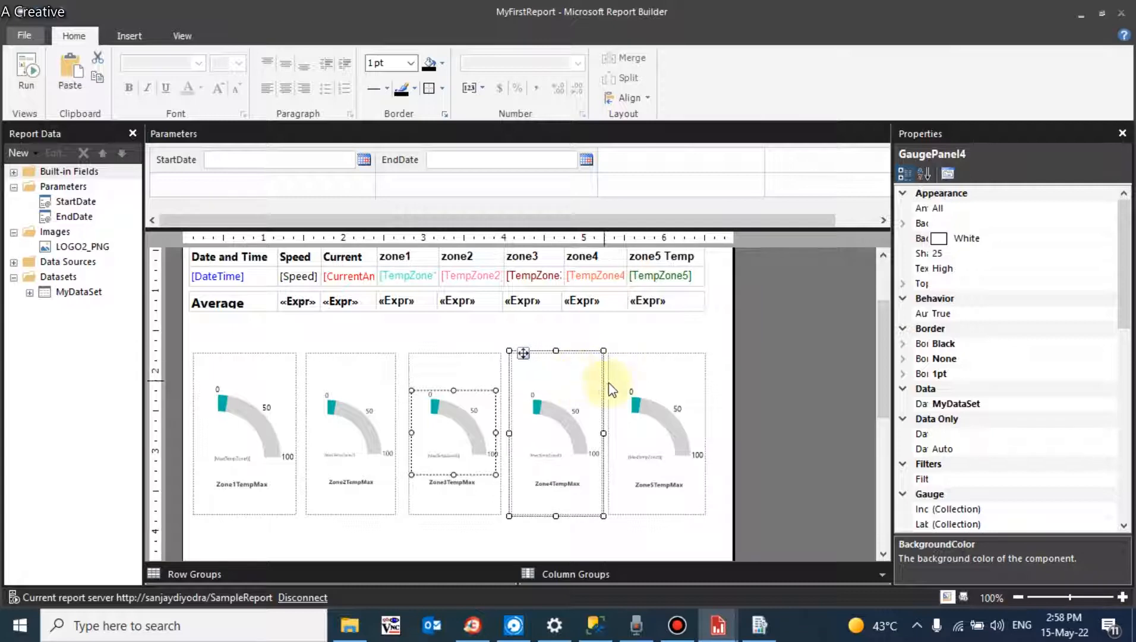
# Try shifting the Zone3TempMax and Zone2TempMax gauge panels closer to Zone1TempMax, and move both back to their previous positions.
pyautogui.click(477, 379)
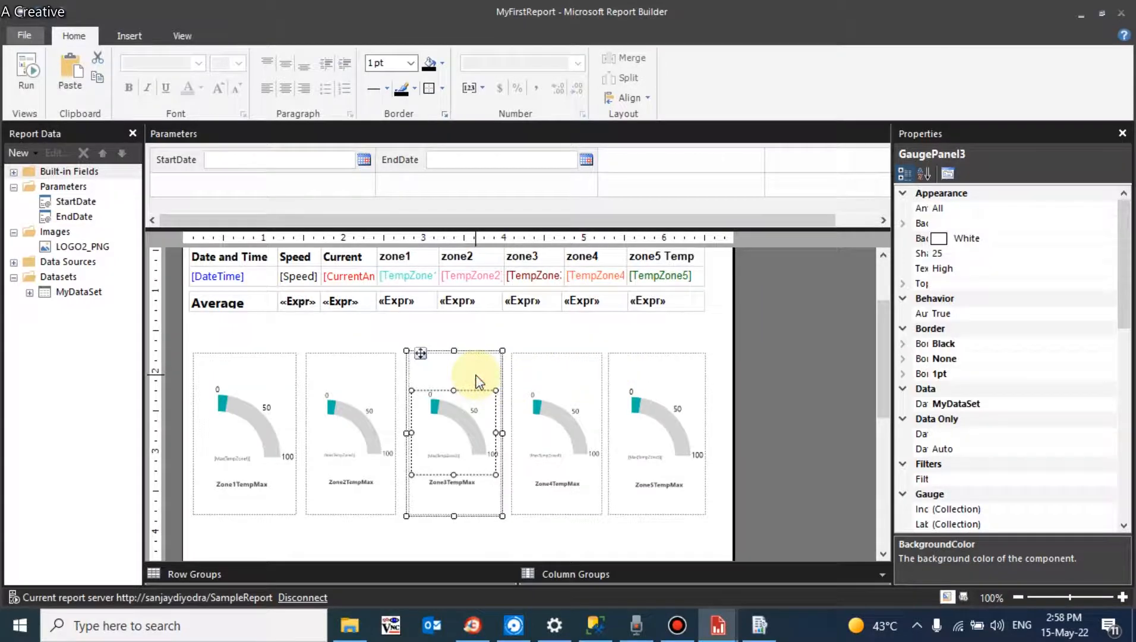
pyautogui.press('Left')
pyautogui.click(363, 373)
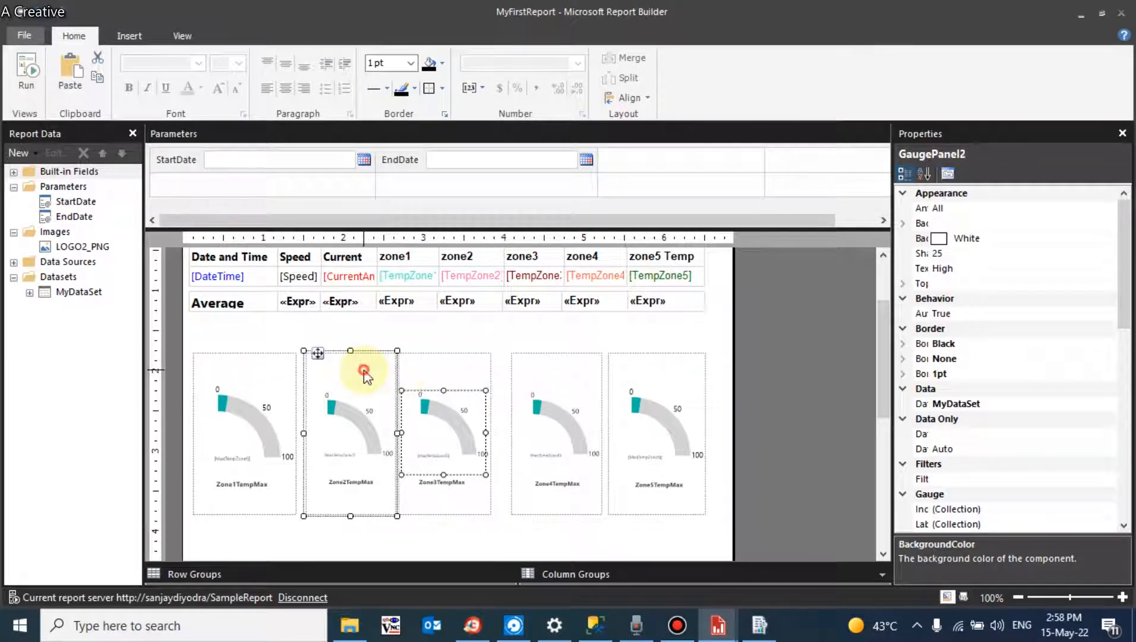
pyautogui.press('Left')
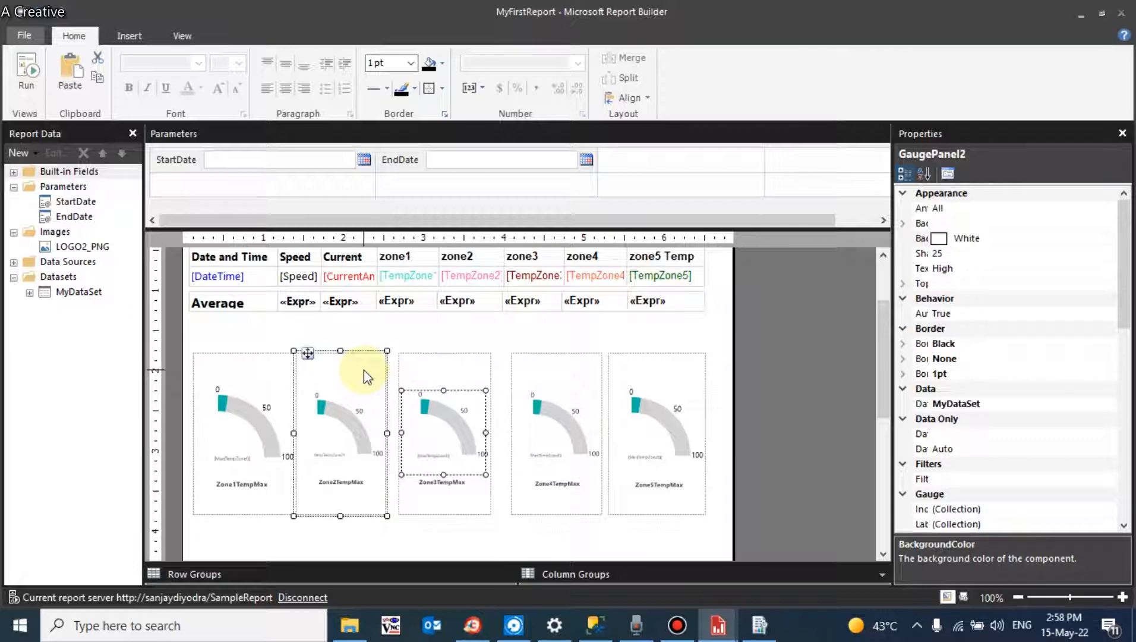
pyautogui.click(479, 376)
pyautogui.press('Right')
pyautogui.click(576, 380)
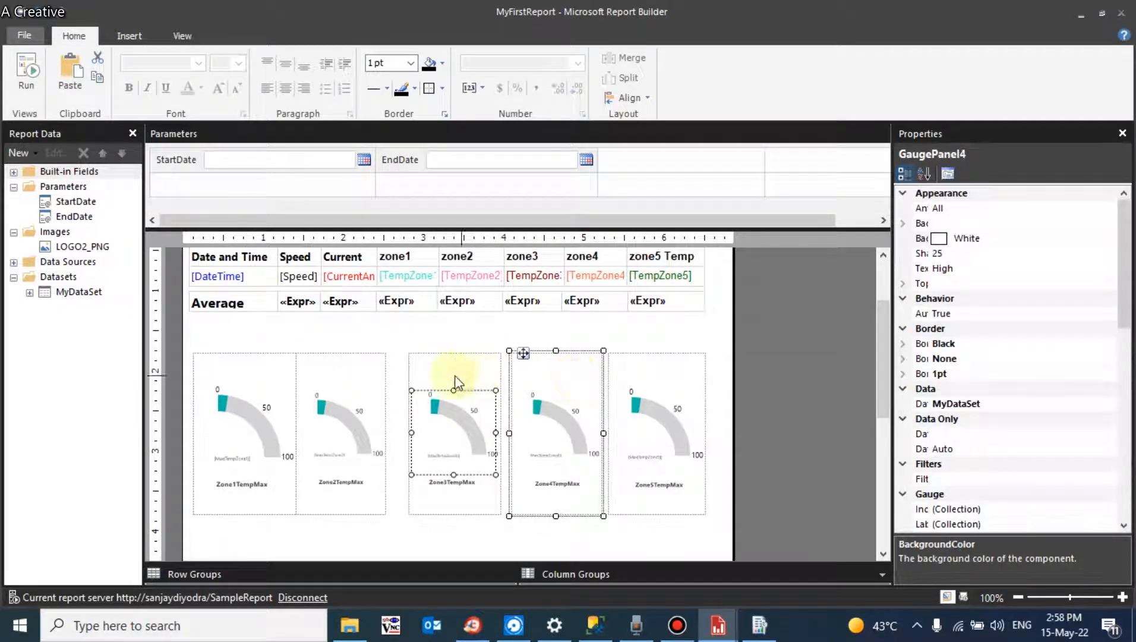
pyautogui.click(361, 402)
pyautogui.press('Right')
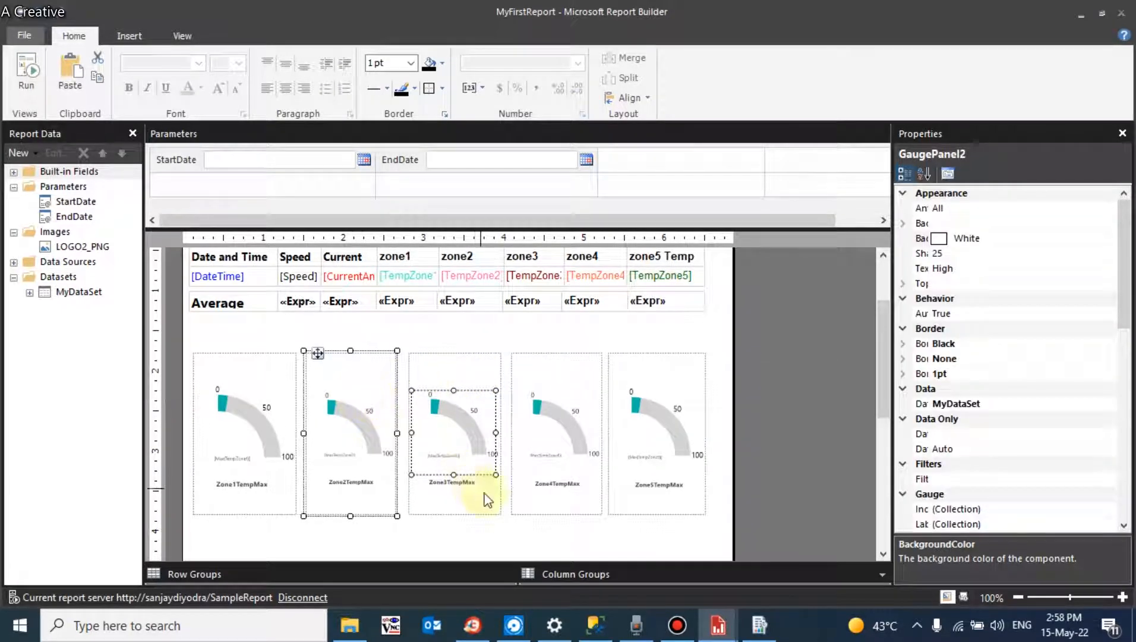
pyautogui.click(488, 525)
# Insert the embedded image LOGO2_PNG into the page header beside the report title and align it with the header's upper edge.
pyautogui.moveTo(880, 375); pyautogui.dragTo(880, 254)
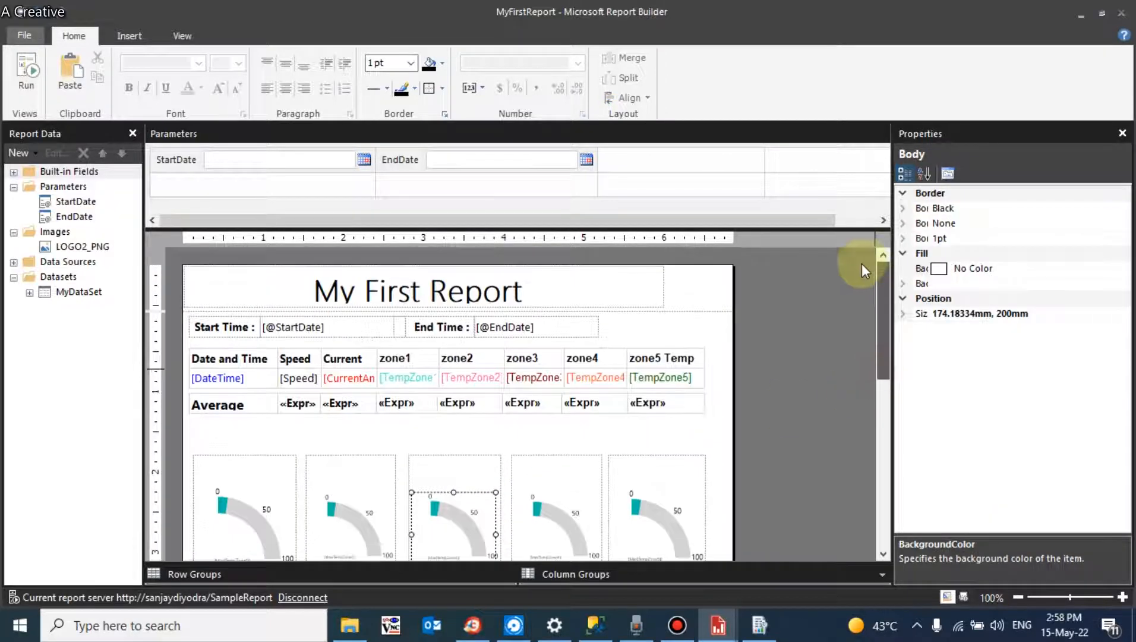
pyautogui.click(41, 249)
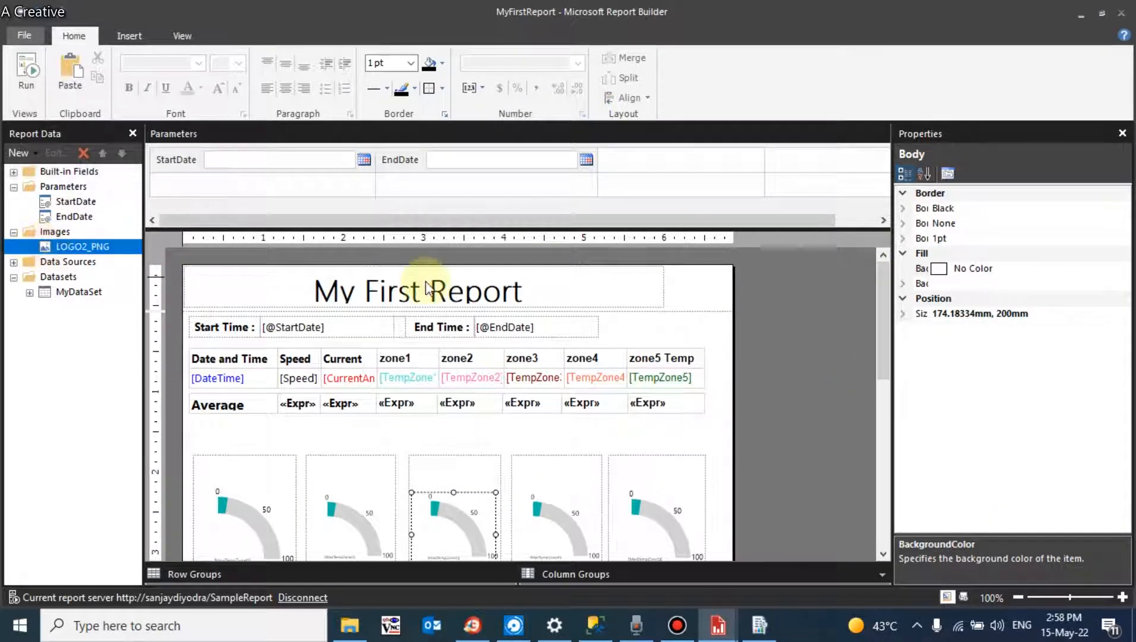
pyautogui.click(680, 294)
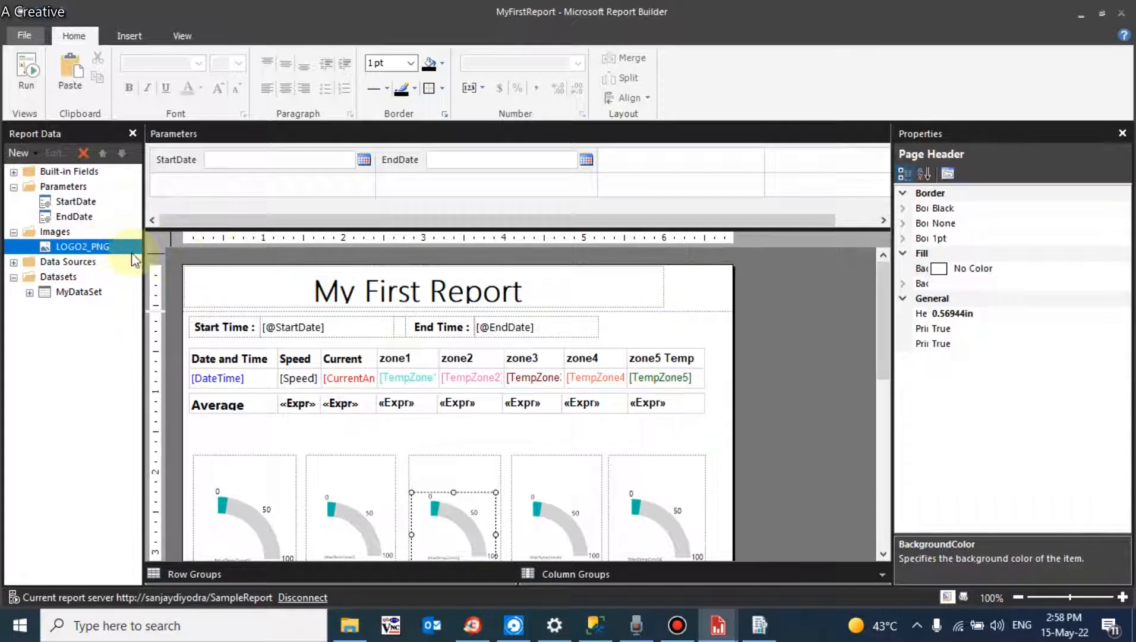
pyautogui.moveTo(95, 248); pyautogui.dragTo(680, 284)
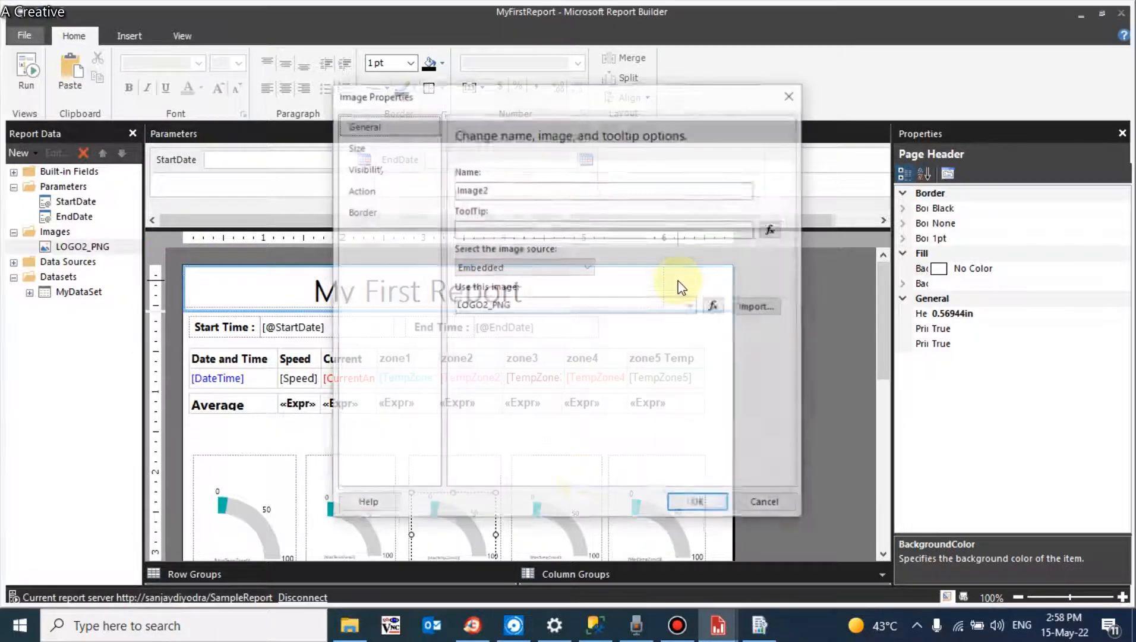
pyautogui.click(696, 504)
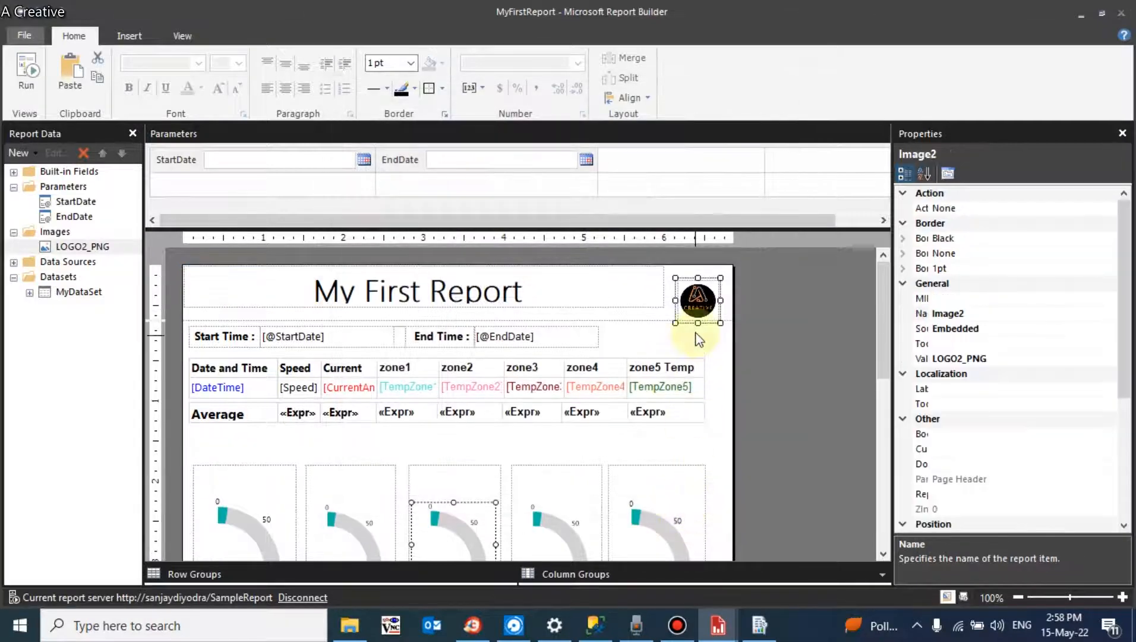
pyautogui.moveTo(693, 303); pyautogui.dragTo(691, 312)
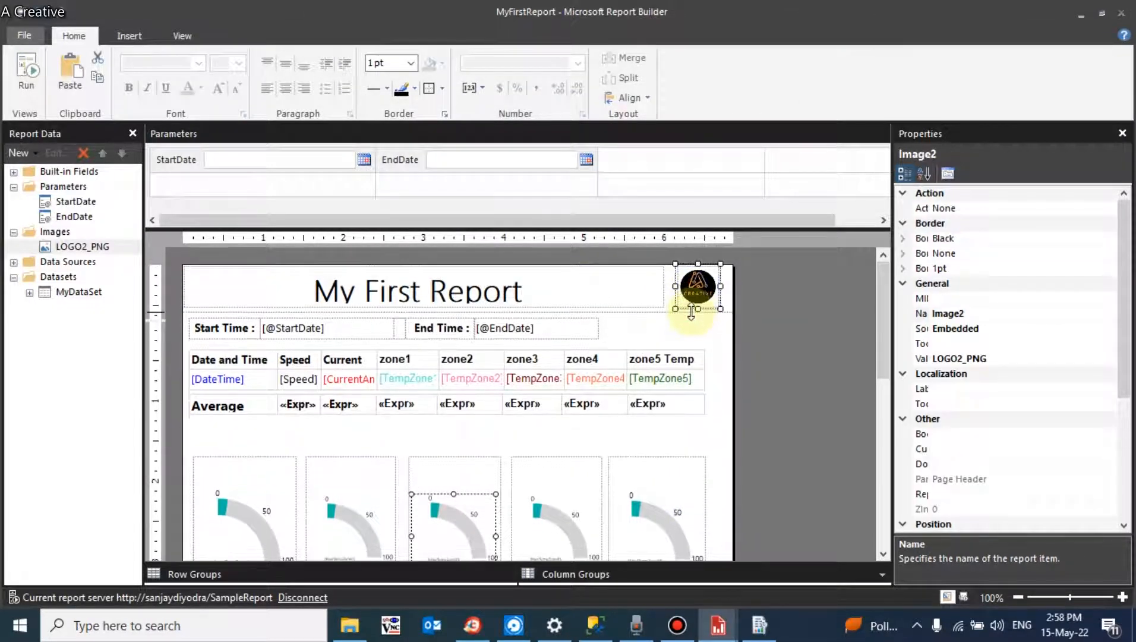
# Run the report to check the header logo in the print layout, and return to the design.
pyautogui.click(25, 77)
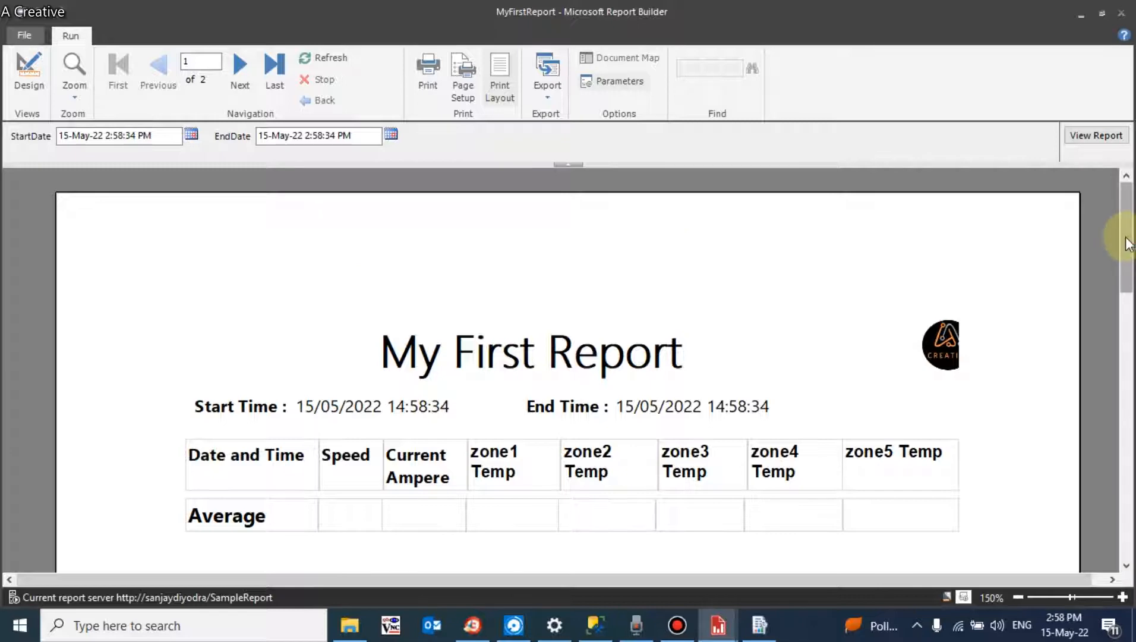
pyautogui.moveTo(1118, 235)
pyautogui.mouseDown()
pyautogui.moveTo(1116, 524)
pyautogui.moveTo(1109, 242)
pyautogui.mouseUp()
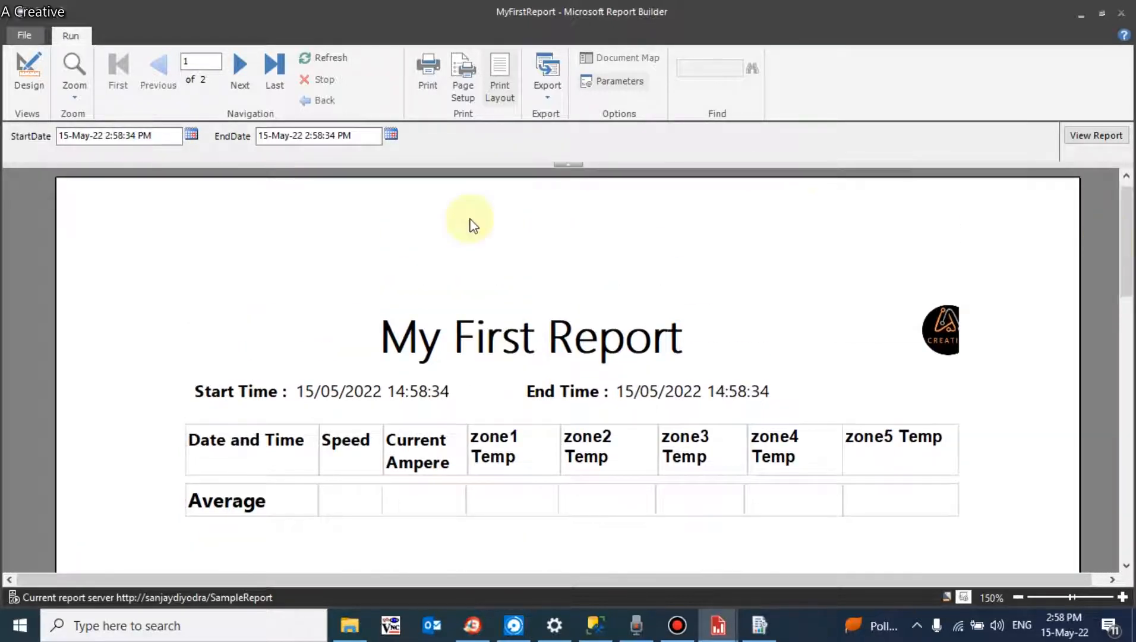
pyautogui.click(28, 70)
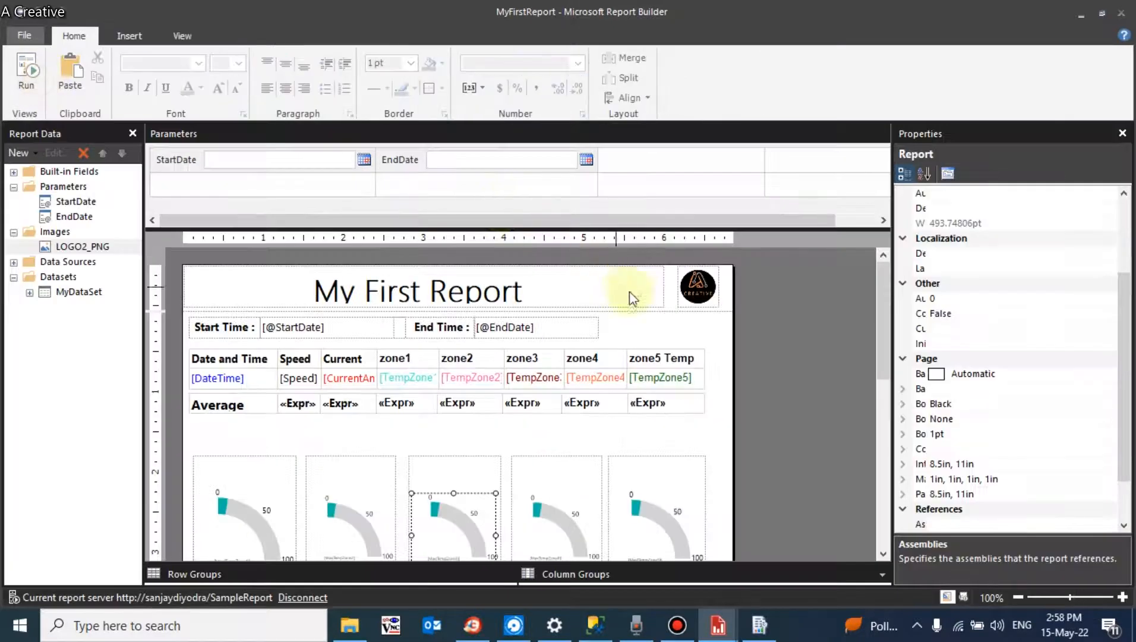
# Move the header logo inward over the end of the title box and rerun the report to check the printed header and footer.
pyautogui.click(708, 294)
pyautogui.moveTo(707, 294); pyautogui.dragTo(679, 297)
pyautogui.click(26, 70)
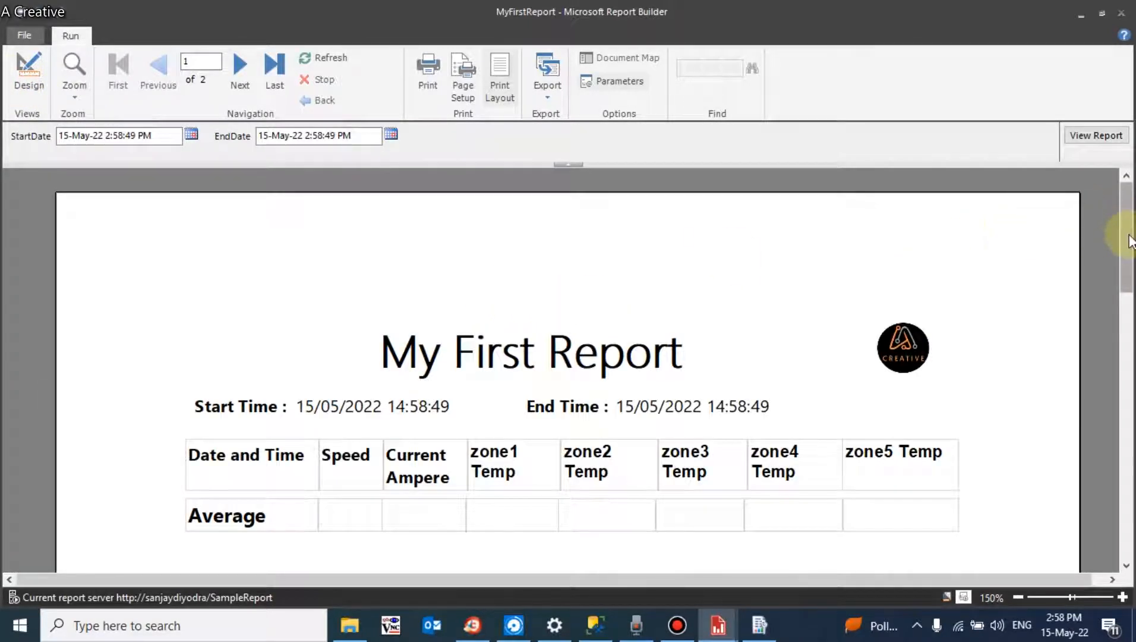
pyautogui.moveTo(1124, 239); pyautogui.dragTo(1098, 505)
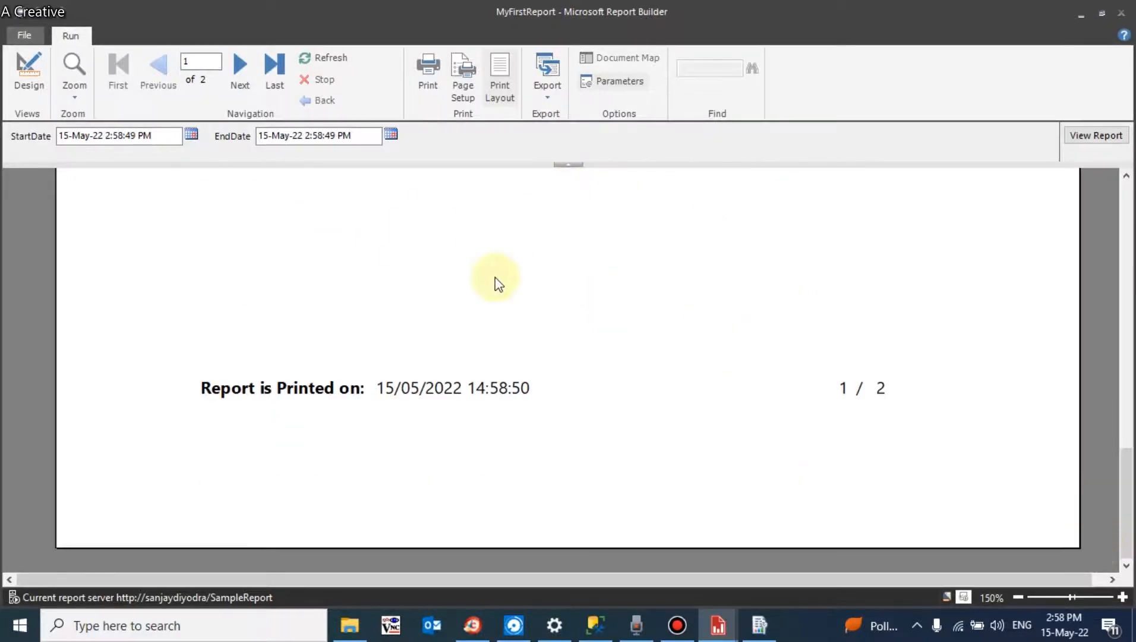
# Return to the design and save the modified MyFirstReport.
pyautogui.click(29, 67)
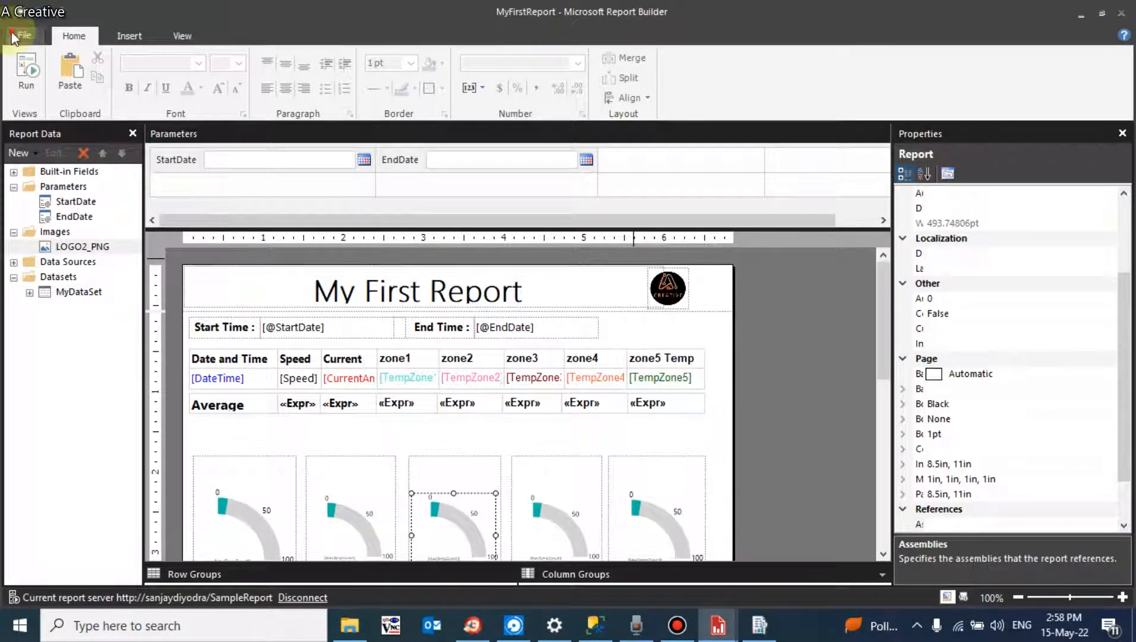
pyautogui.click(24, 34)
pyautogui.click(164, 226)
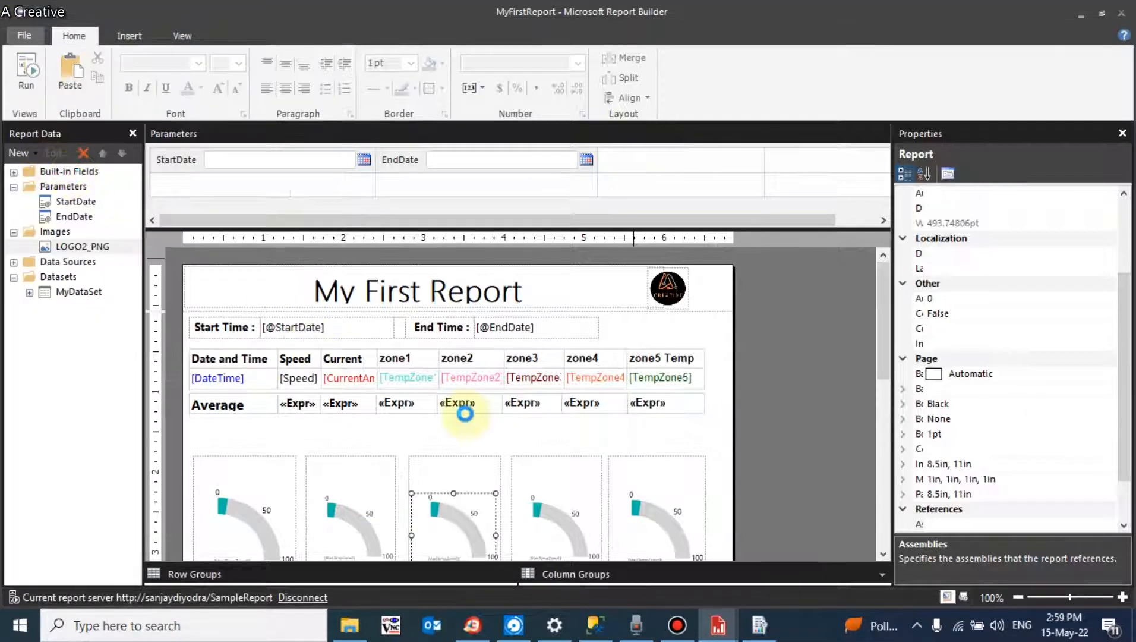
# Switch to the browser and reload MyFirstReport in the web report viewer.
pyautogui.click(471, 625)
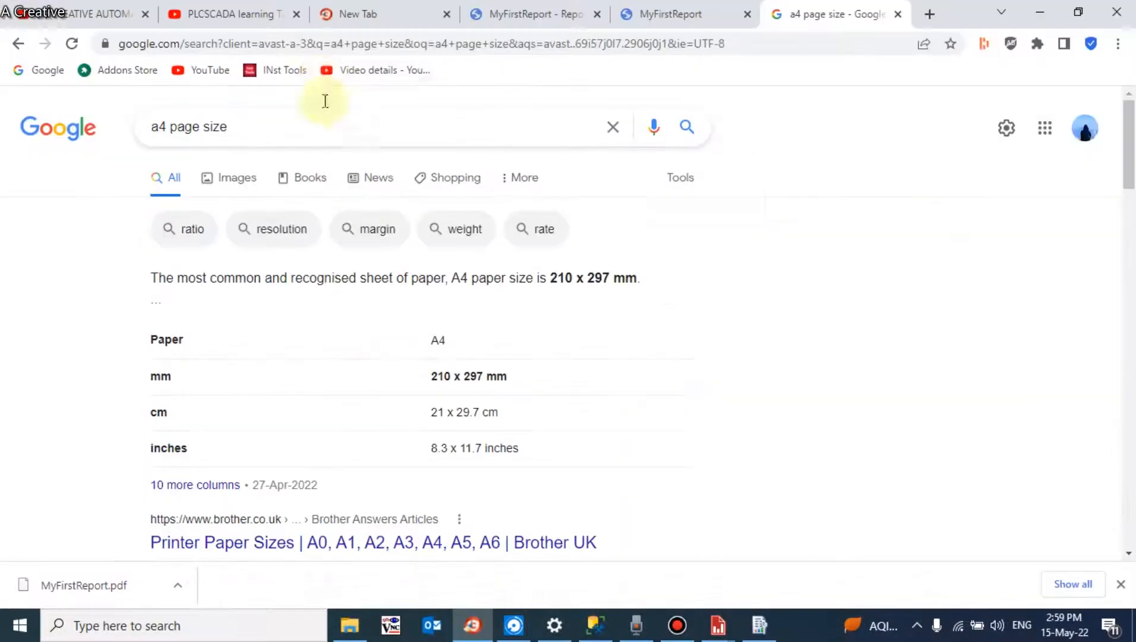
pyautogui.click(677, 12)
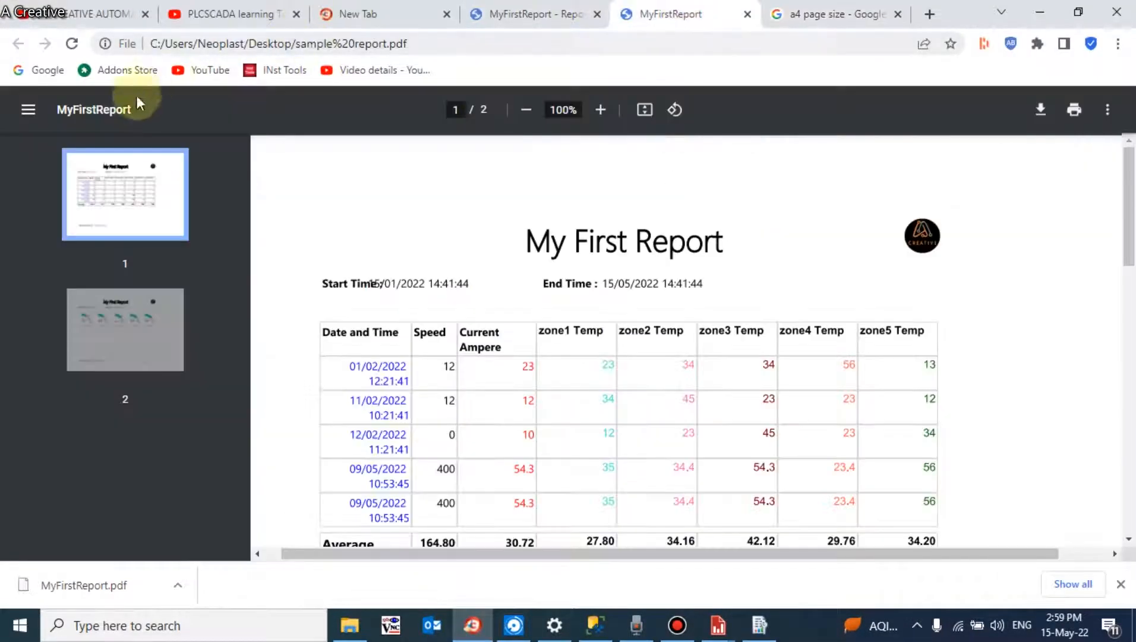
pyautogui.click(547, 9)
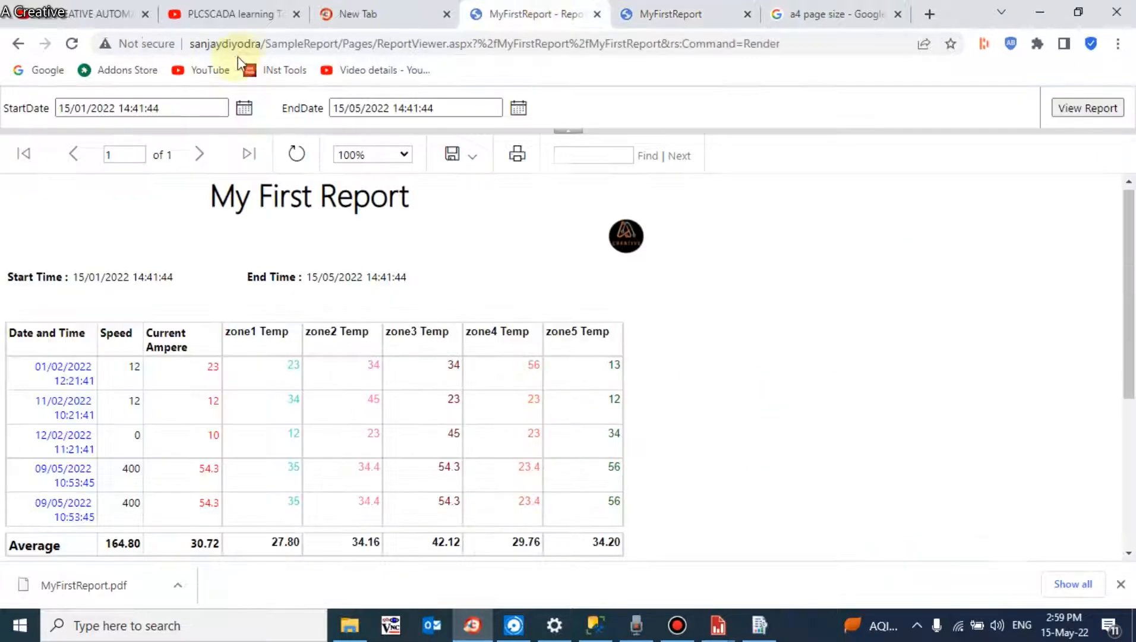
pyautogui.click(72, 50)
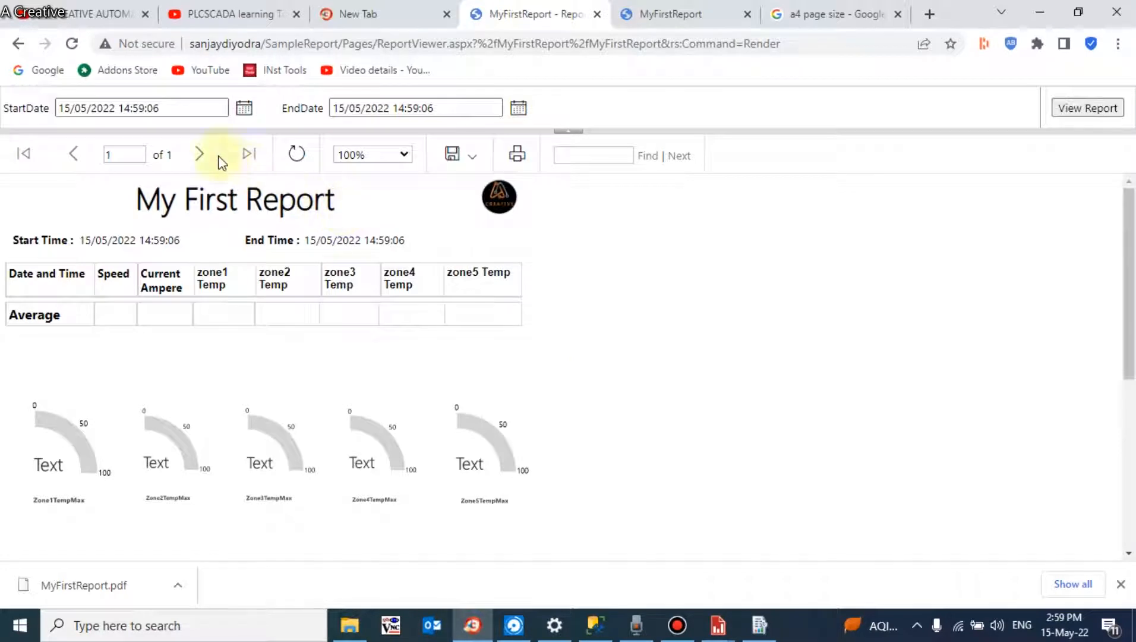
# Set StartDate to 05/01/2022 14:59:06 in the web viewer and display the report down to its gauges.
pyautogui.click(245, 110)
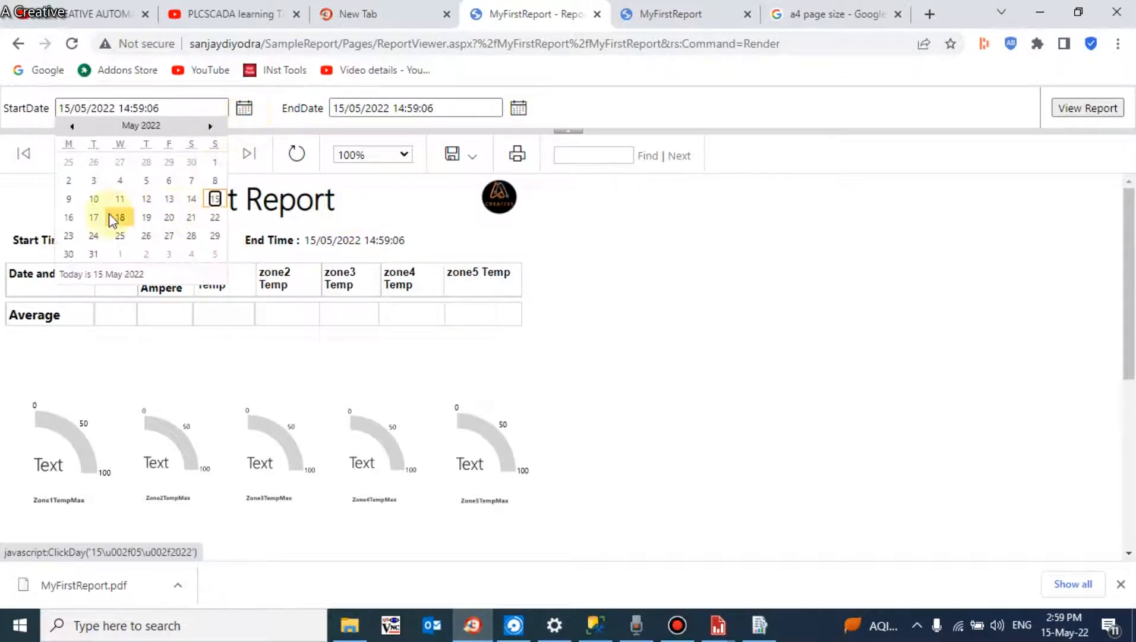
pyautogui.click(84, 107)
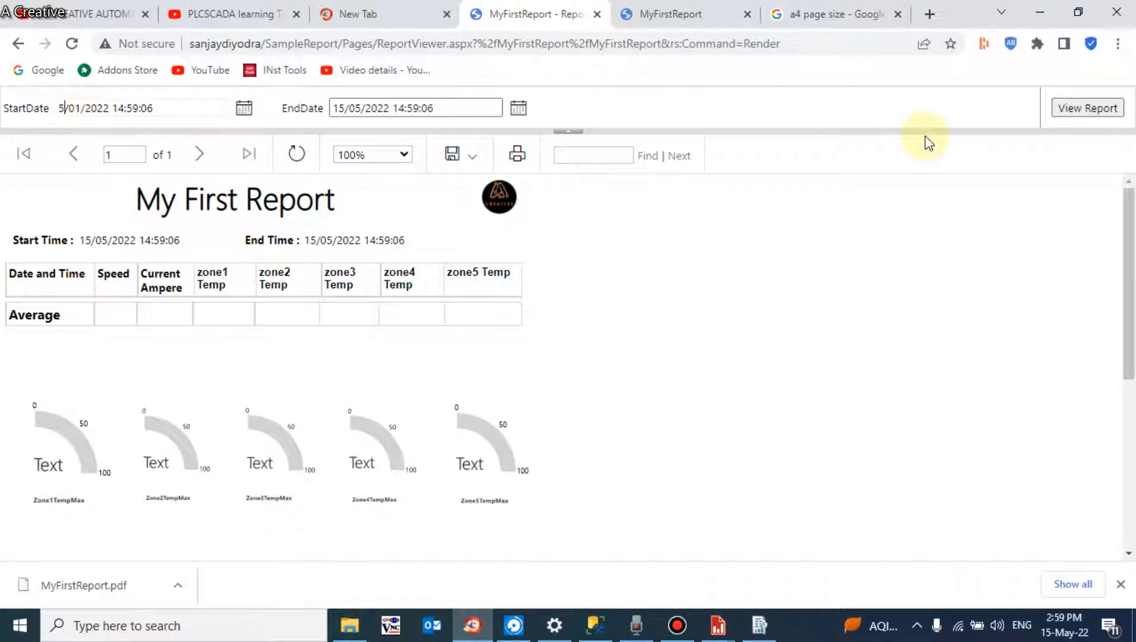
pyautogui.click(1094, 109)
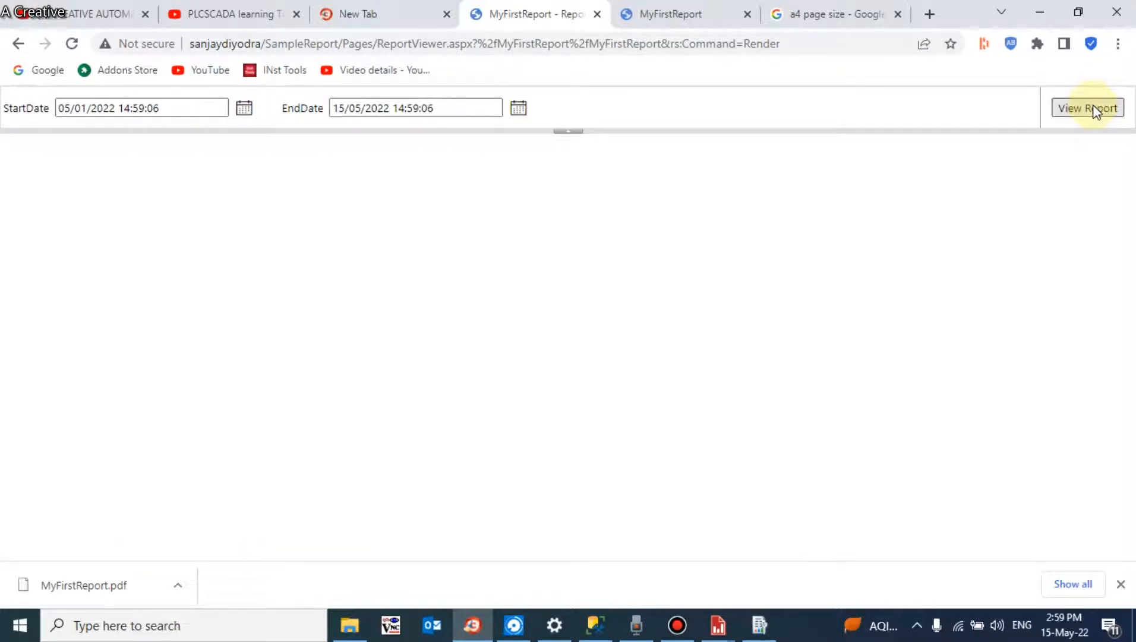
pyautogui.click(1095, 109)
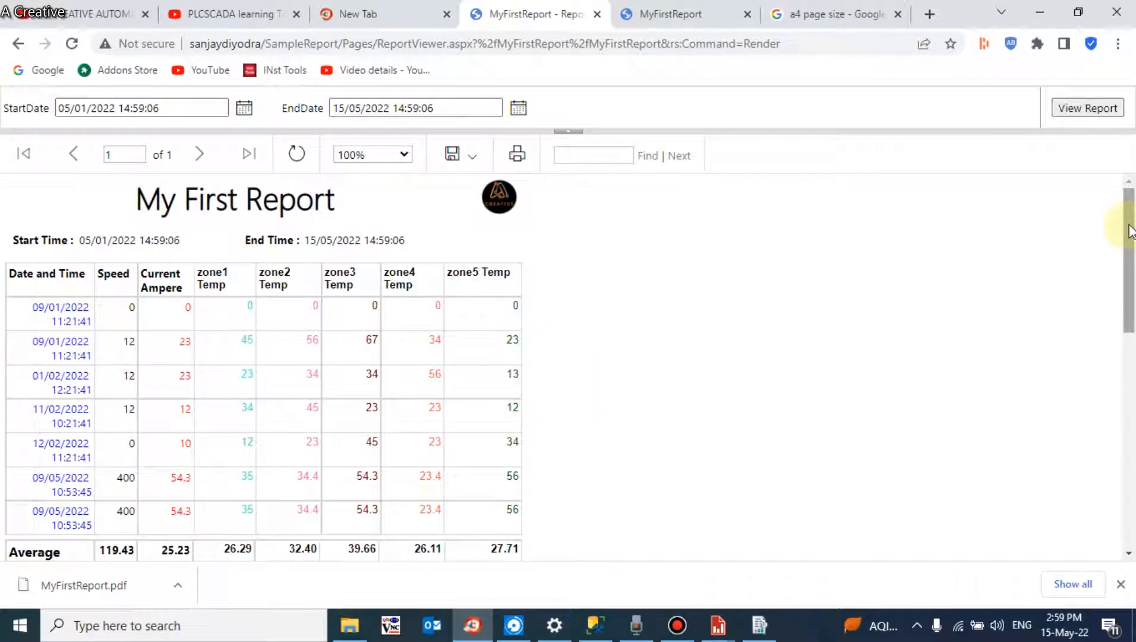
pyautogui.moveTo(1129, 229); pyautogui.dragTo(1129, 450)
pyautogui.scroll(7, 1016, 243)
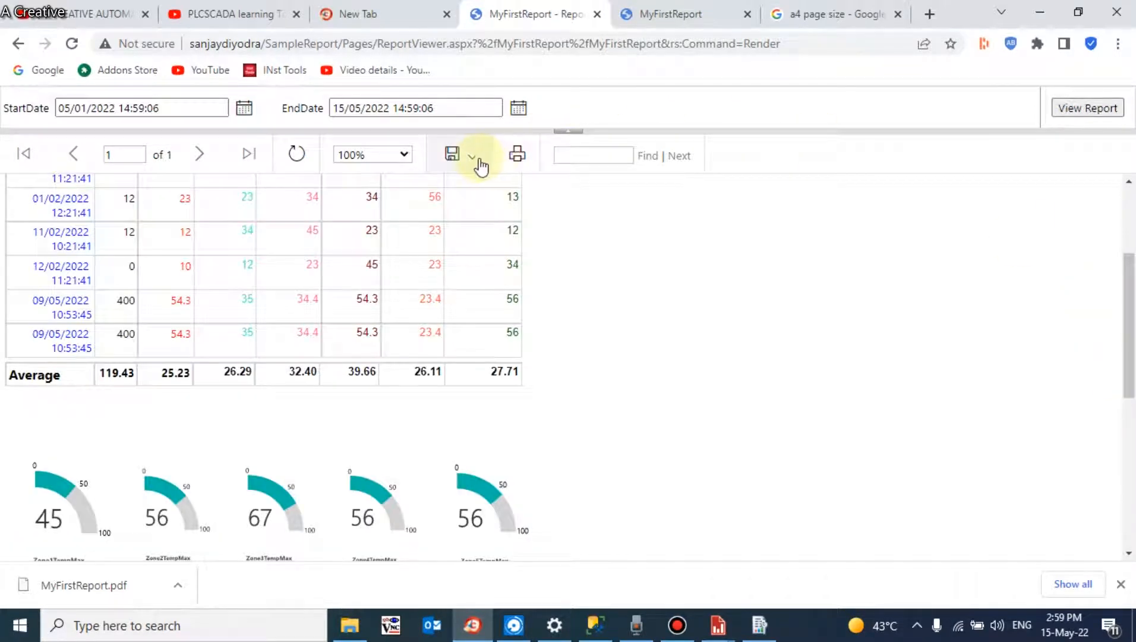
# Create a printer-friendly PDF of the web report with page size A4 (210mm x 297mm) and open its print preview.
pyautogui.click(518, 154)
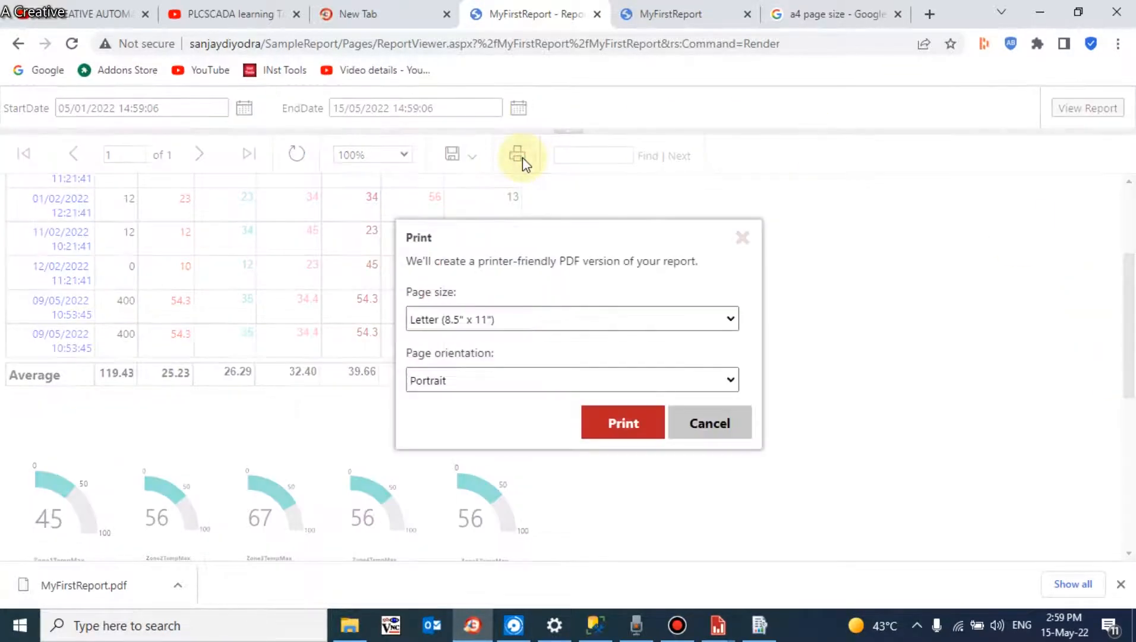
pyautogui.click(549, 322)
pyautogui.click(462, 324)
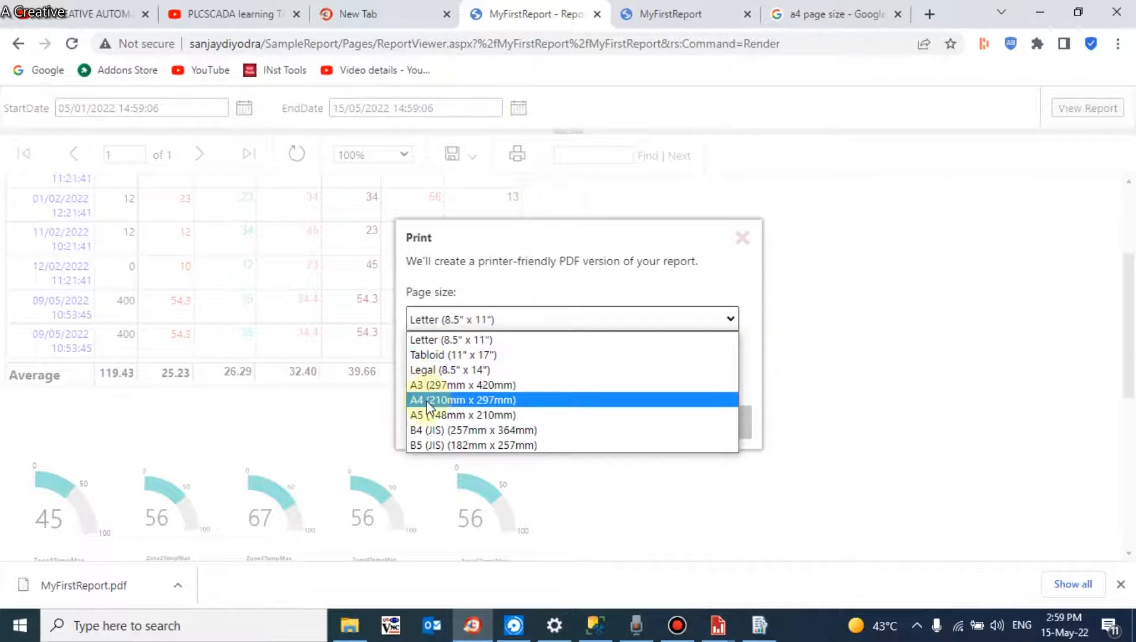
pyautogui.click(437, 400)
pyautogui.click(629, 422)
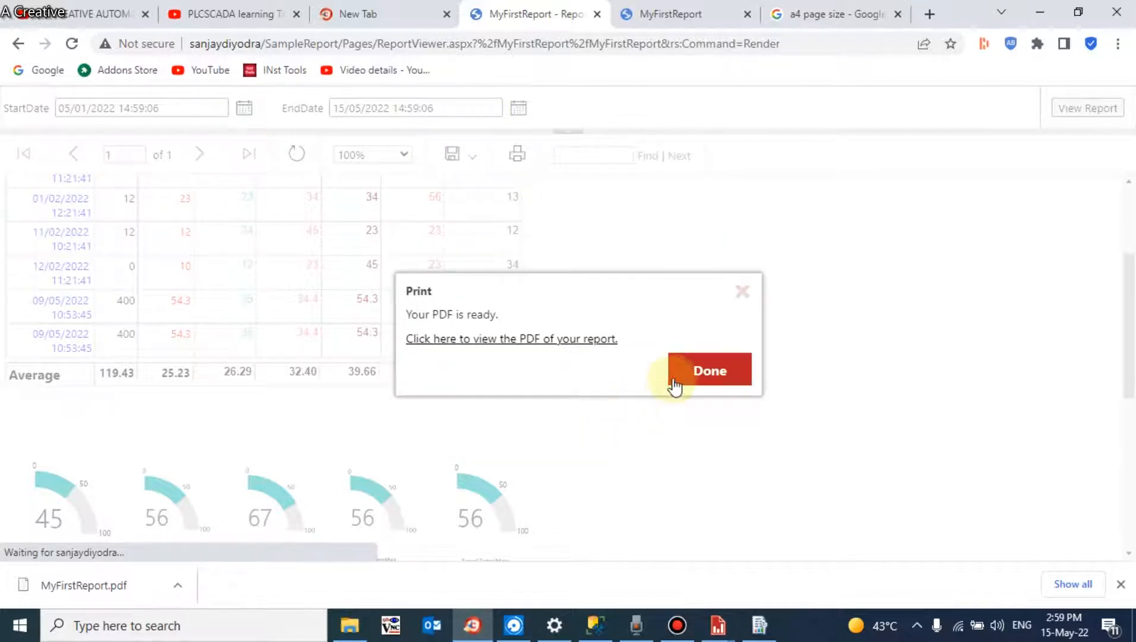
pyautogui.click(677, 382)
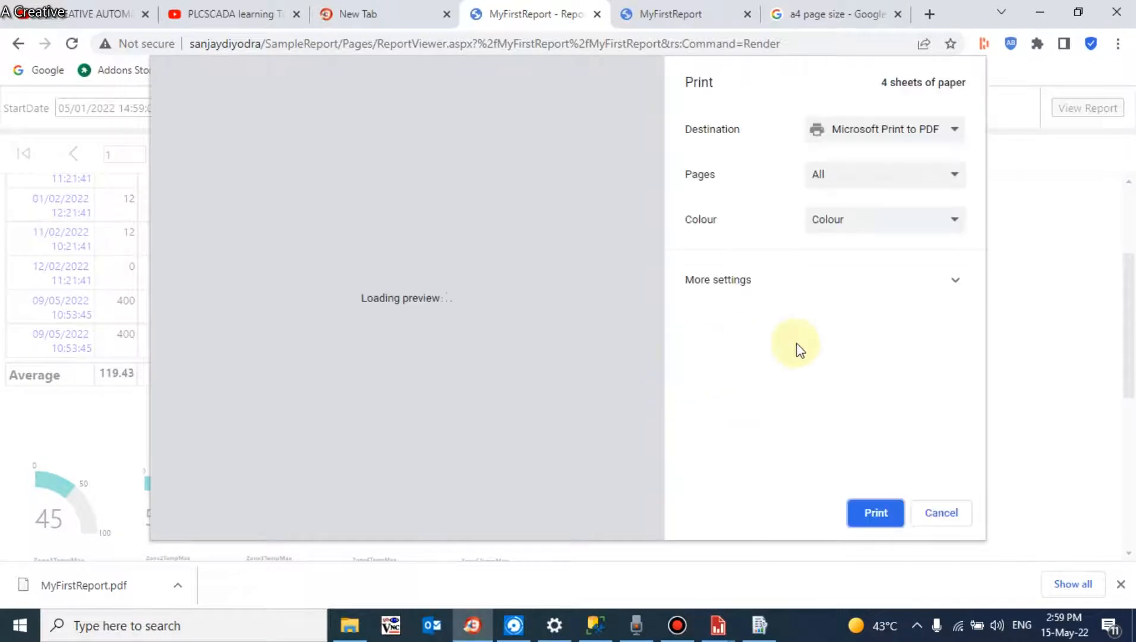
# Print the report with Microsoft Print to PDF, replacing the existing sample report file on the Desktop.
pyautogui.click(876, 514)
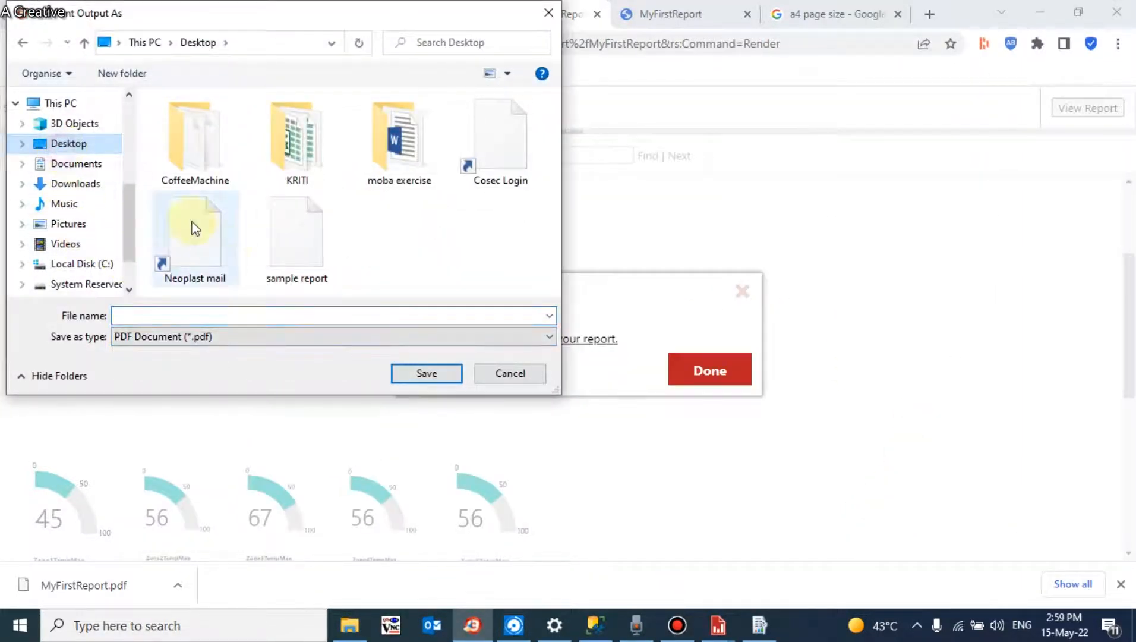
pyautogui.click(277, 256)
pyautogui.click(419, 373)
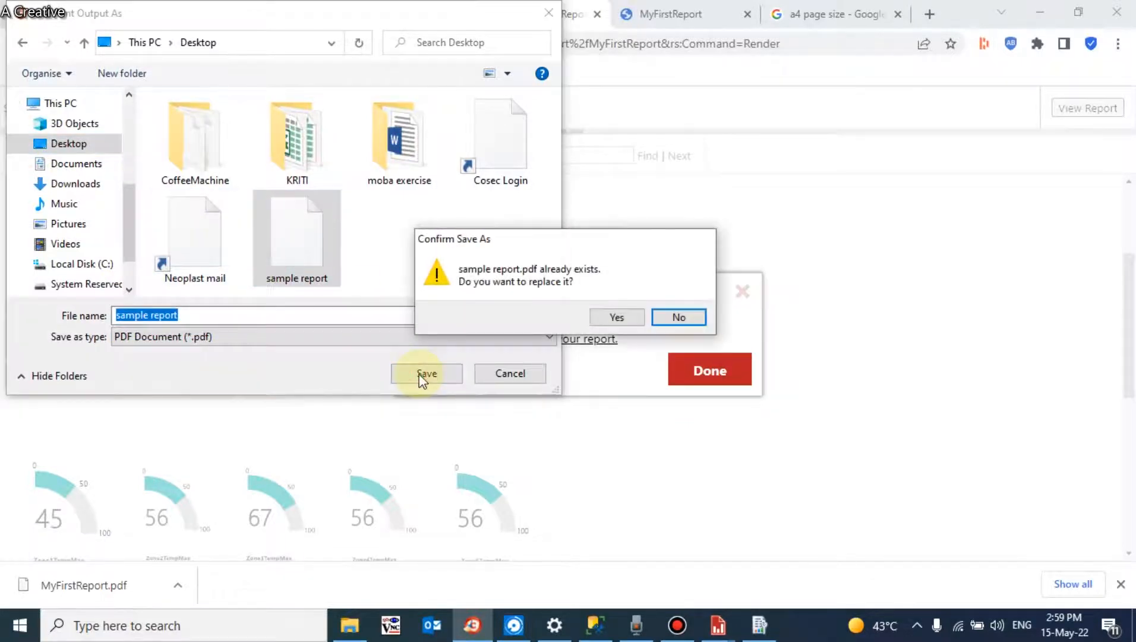
pyautogui.click(618, 318)
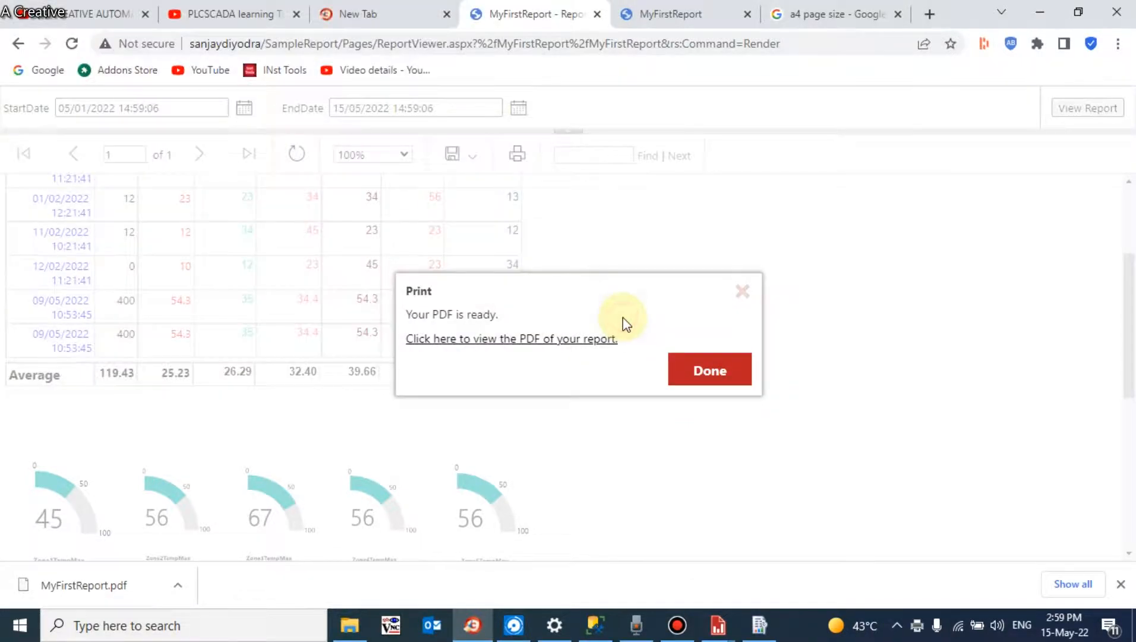
# Open the sample report PDF from the desktop and examine the printed header, tables and page layout.
pyautogui.click(1040, 12)
pyautogui.click(1040, 12)
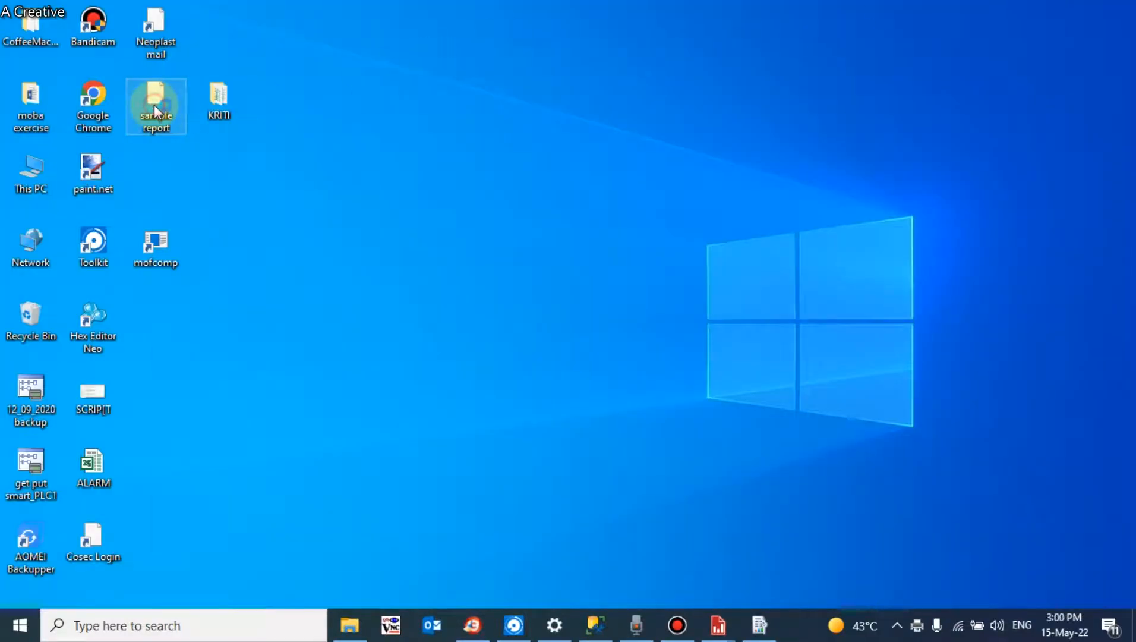
pyautogui.doubleClick(153, 105)
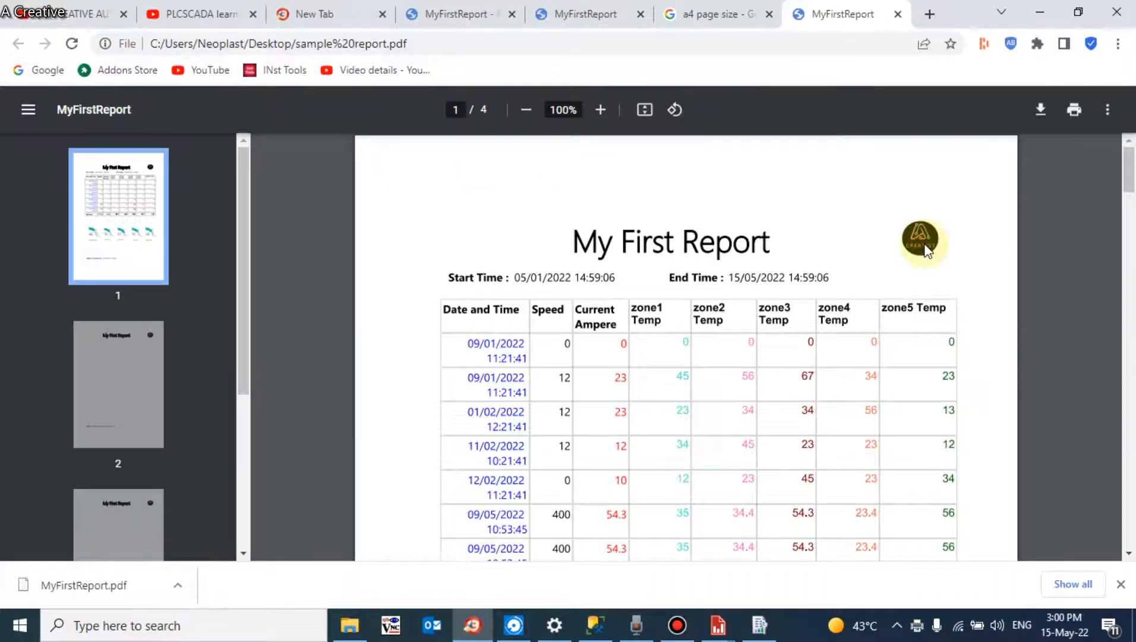
pyautogui.keyDown('ctrl'); pyautogui.scroll(2, 950, 243); pyautogui.keyUp('ctrl')
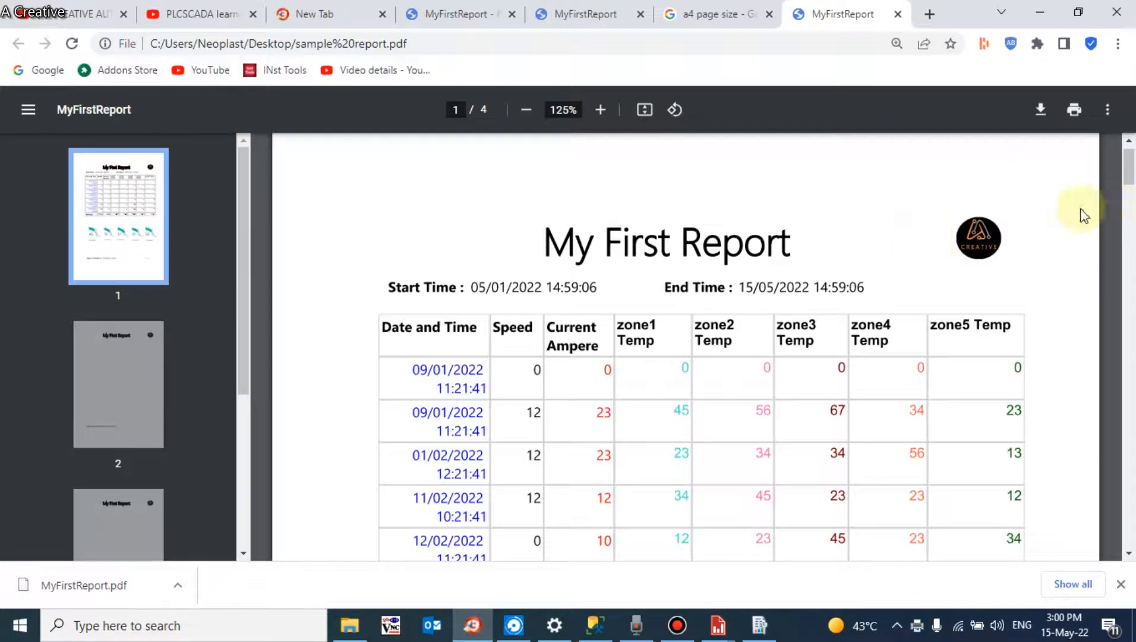
pyautogui.keyDown('ctrl'); pyautogui.scroll(-4, 1047, 220); pyautogui.keyUp('ctrl')
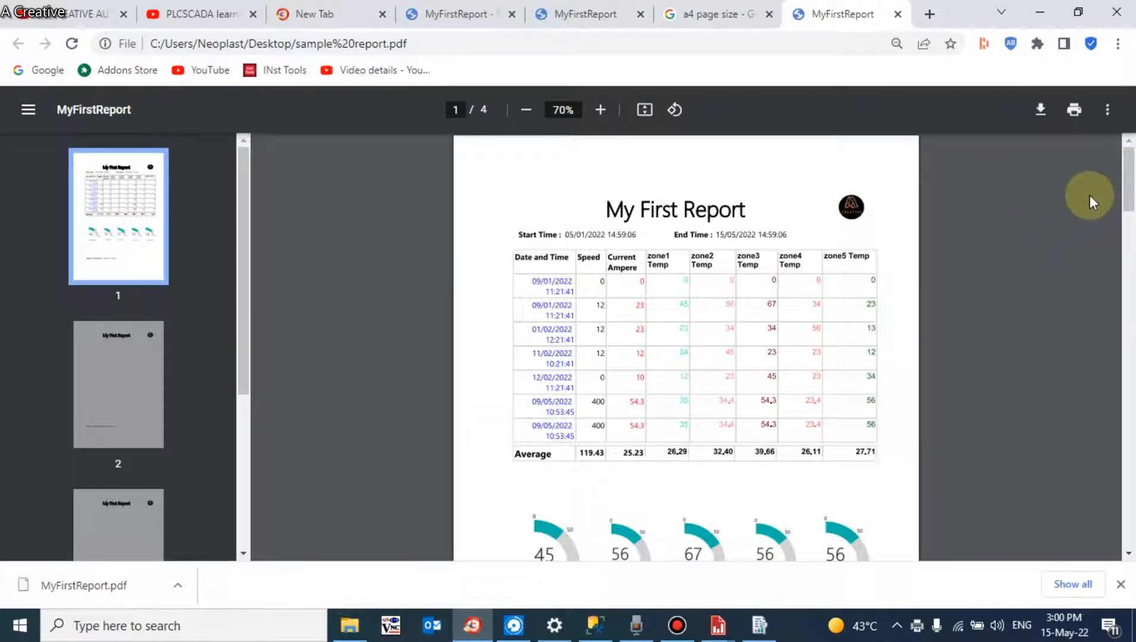
pyautogui.moveTo(1123, 173); pyautogui.dragTo(1072, 216)
# Switch to MyFirstReport in Report Builder and shorten the report body so the footer sits just below the gauge panels.
pyautogui.click(730, 632)
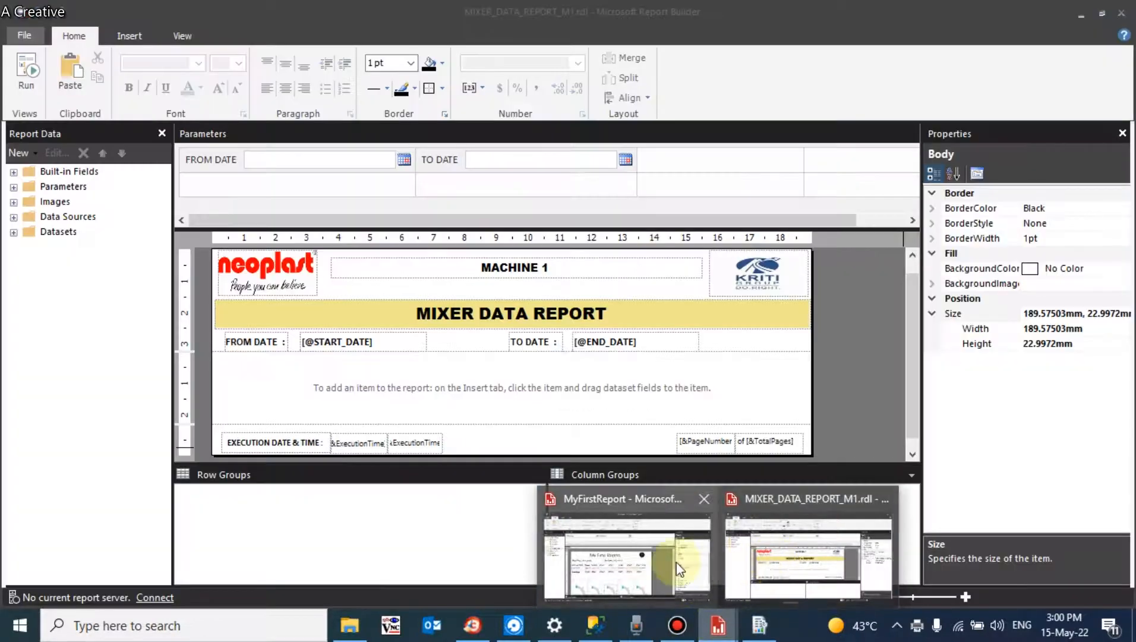
pyautogui.click(677, 565)
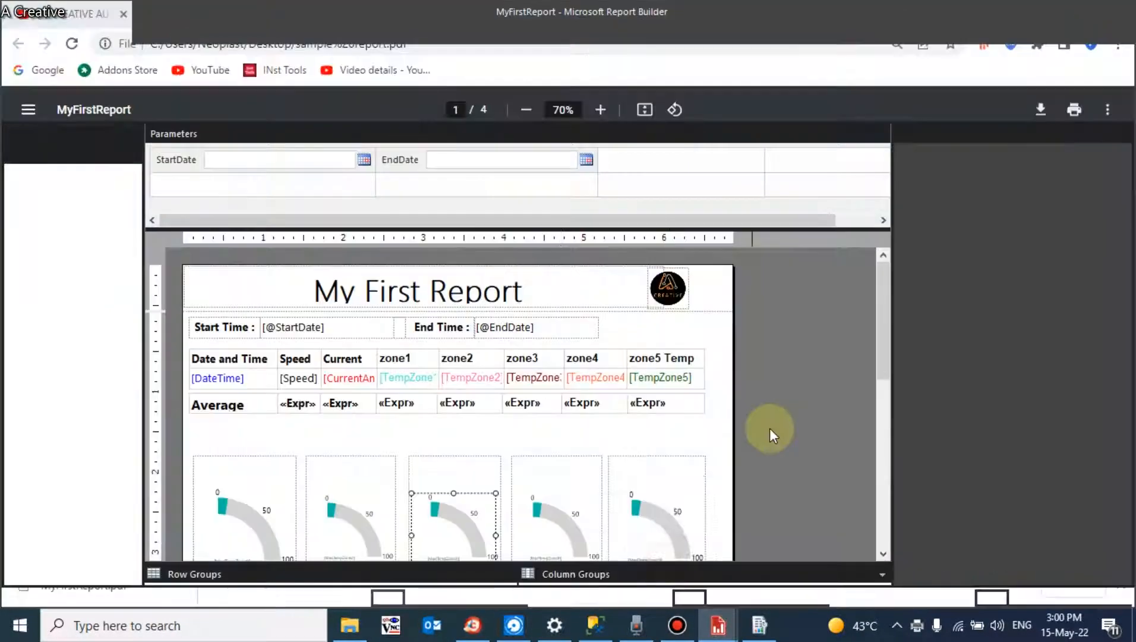
pyautogui.moveTo(883, 325); pyautogui.dragTo(859, 546)
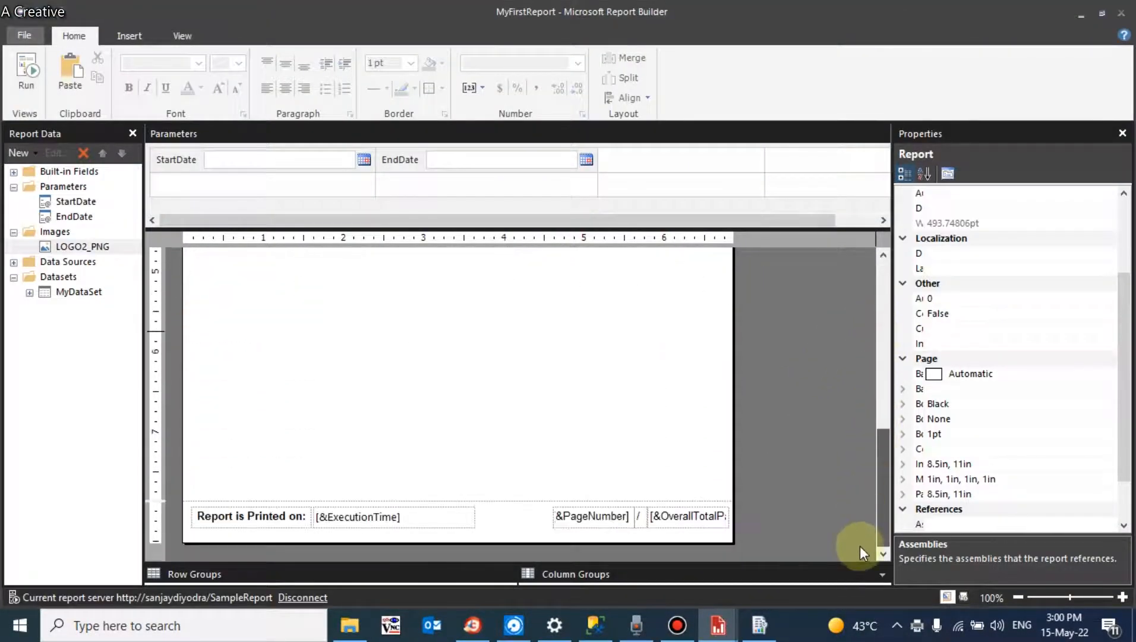
pyautogui.click(680, 522)
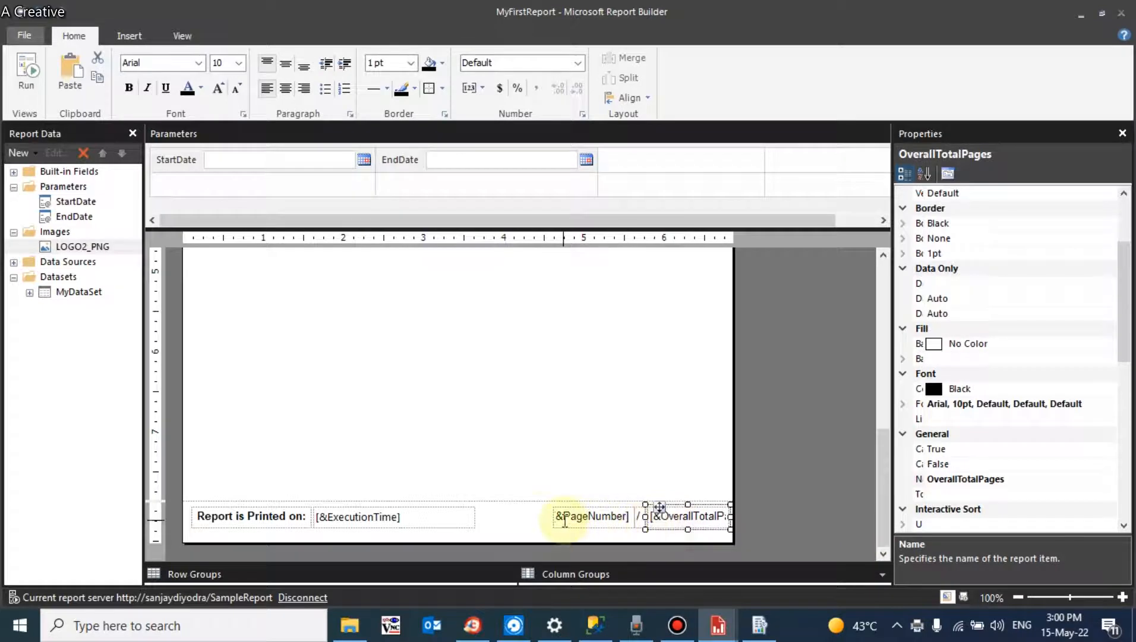
pyautogui.moveTo(521, 500); pyautogui.dragTo(541, 259)
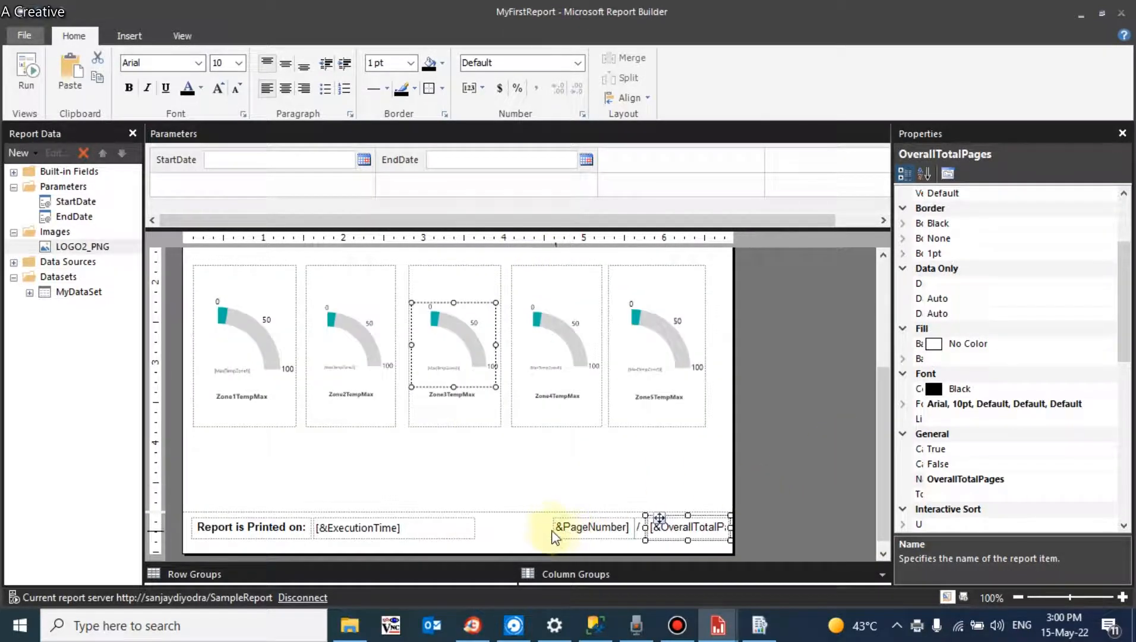
pyautogui.moveTo(550, 514); pyautogui.dragTo(550, 446)
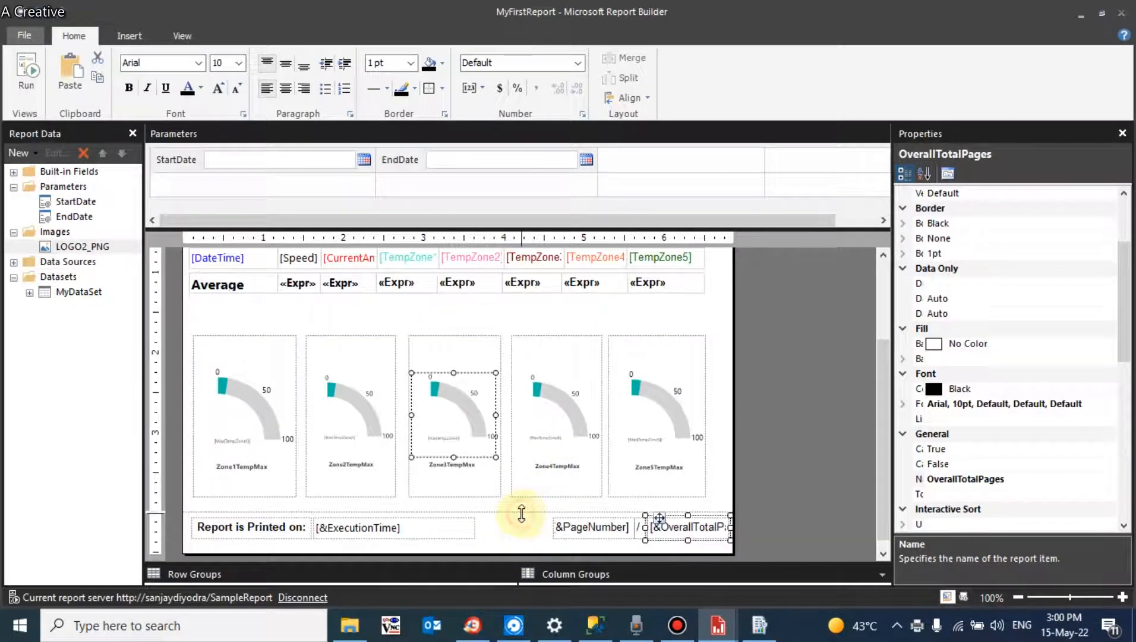
# Move the footer's page number, slash and total pages boxes inward together, ending level with the last gauge panel.
pyautogui.click(518, 521)
pyautogui.click(705, 528)
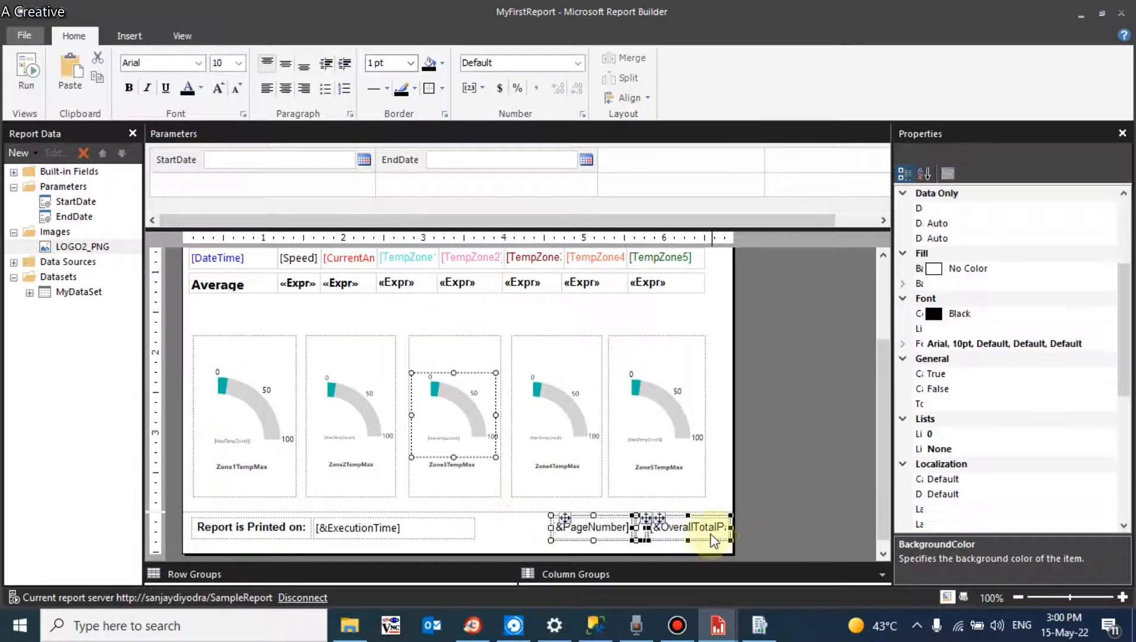
pyautogui.click(699, 533)
pyautogui.moveTo(544, 527); pyautogui.dragTo(761, 550)
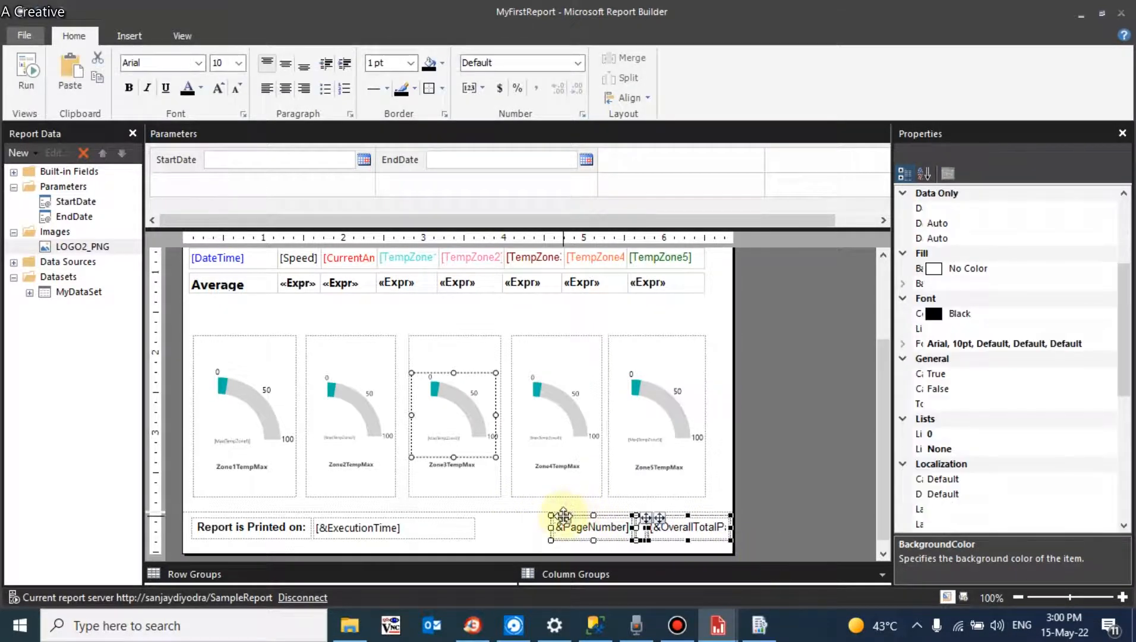
pyautogui.moveTo(564, 515); pyautogui.dragTo(540, 516)
pyautogui.click(833, 403)
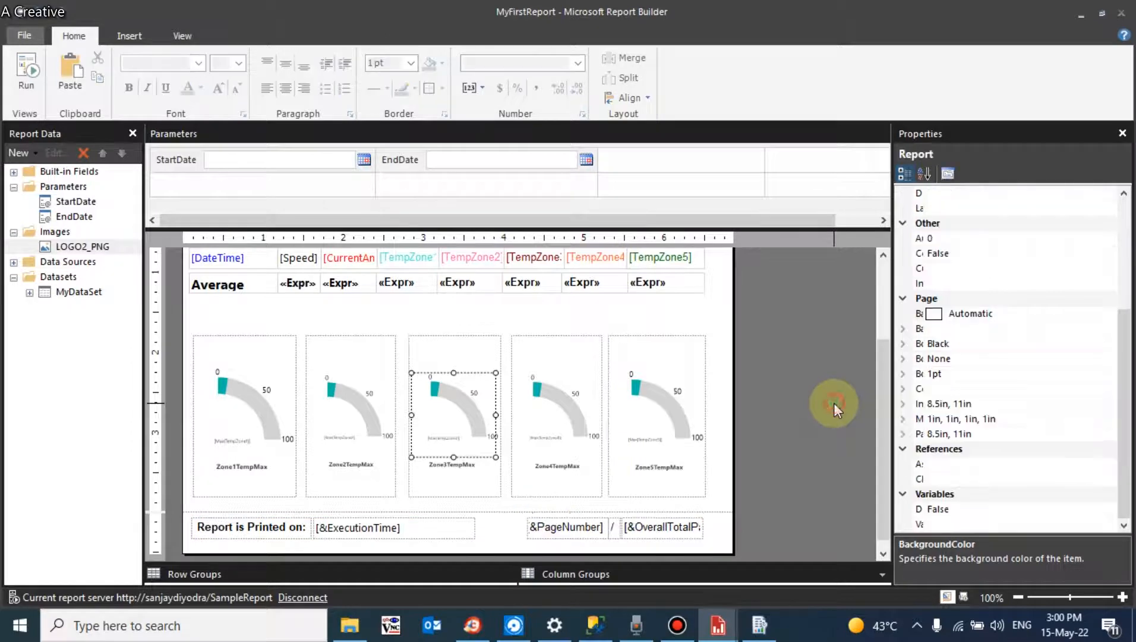
# Run the report in print layout with 1 May 2022 picked as StartDate and view the filled report.
pyautogui.click(30, 83)
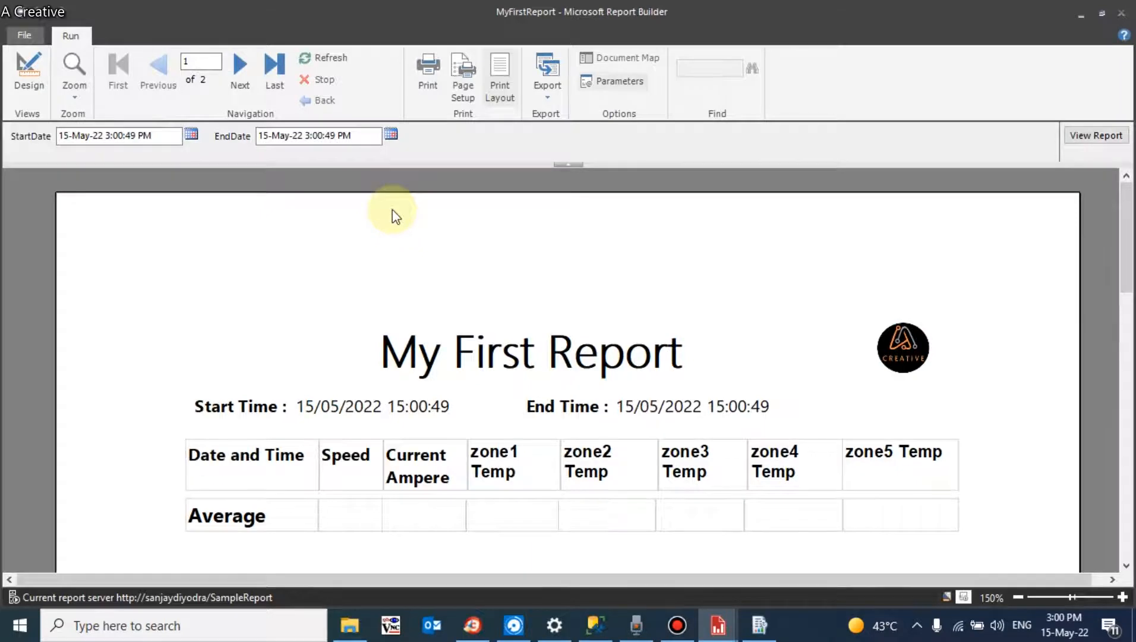
pyautogui.click(191, 135)
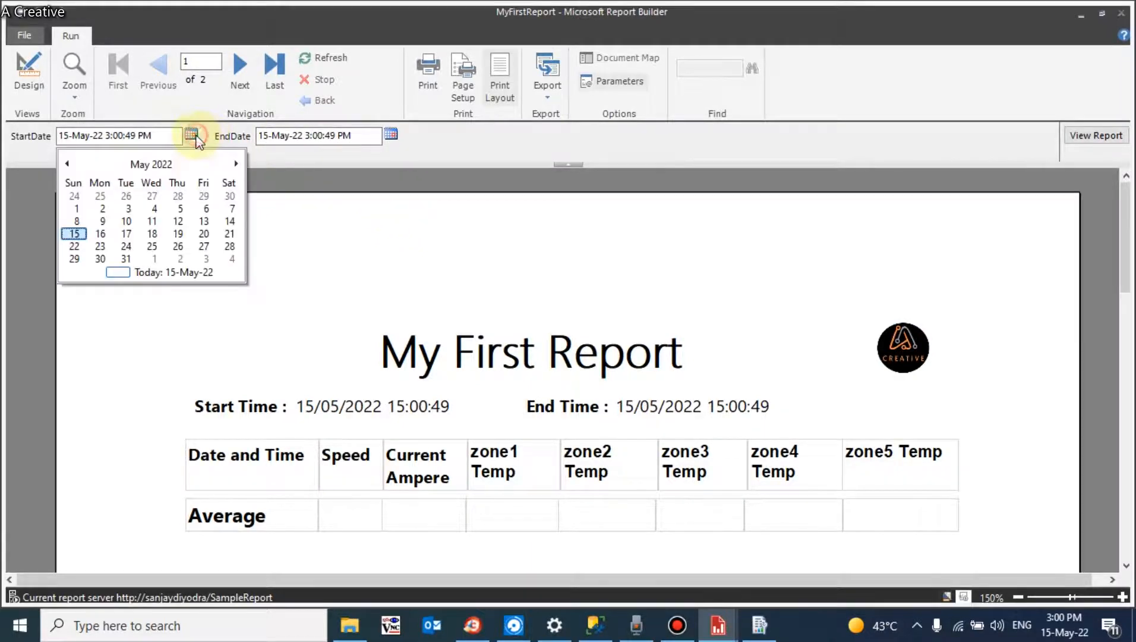
pyautogui.click(75, 206)
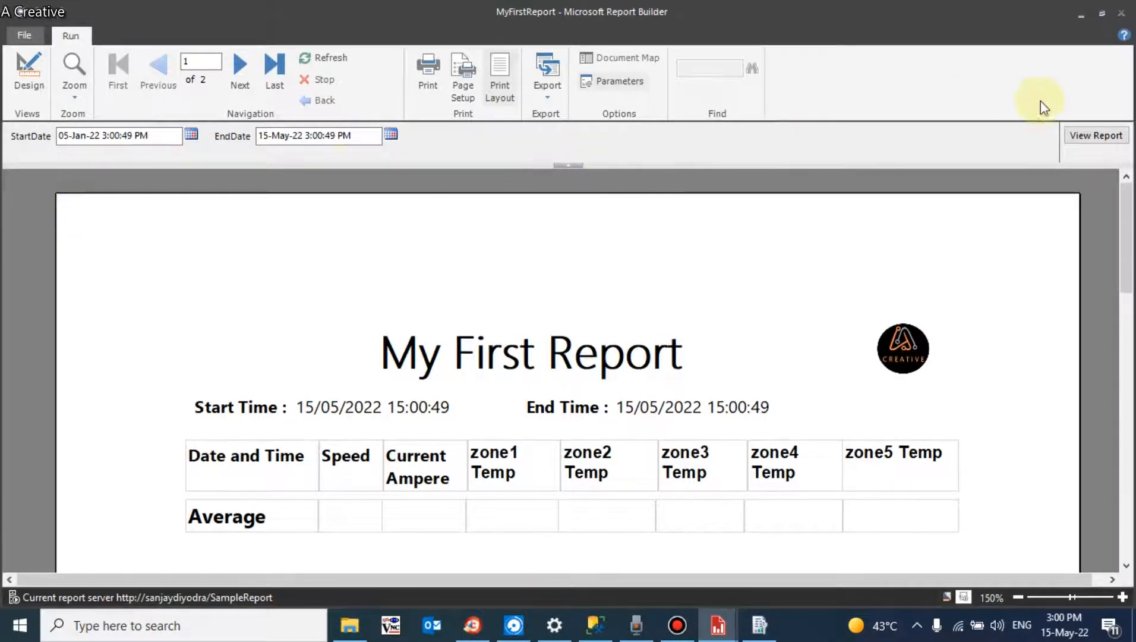
pyautogui.click(1074, 136)
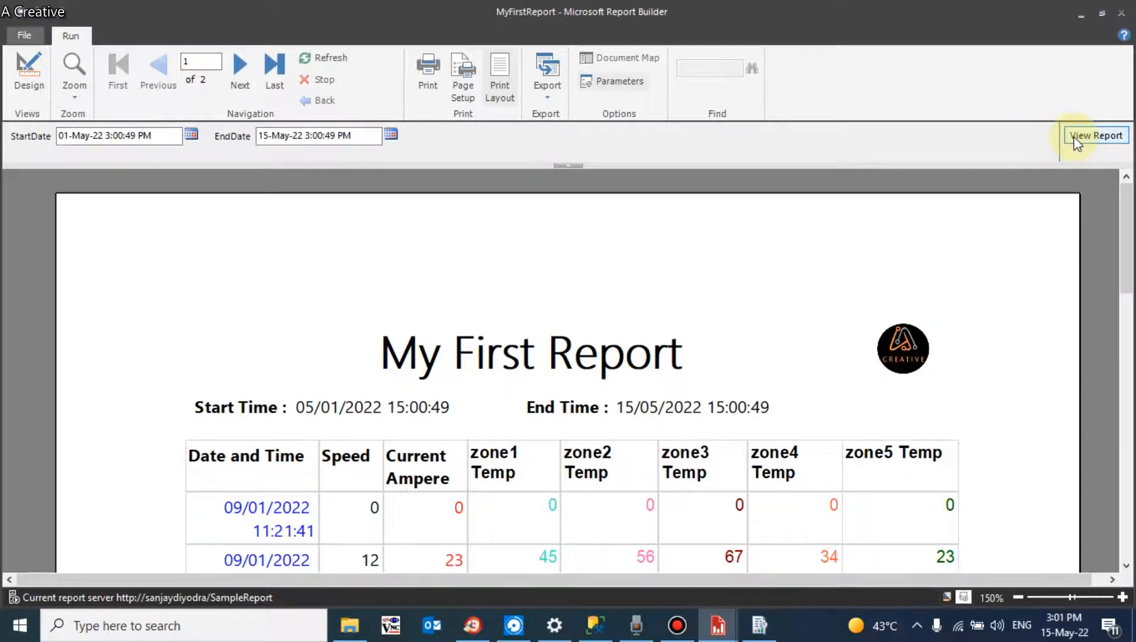
pyautogui.moveTo(1129, 211)
pyautogui.mouseDown()
pyautogui.moveTo(1111, 519)
pyautogui.moveTo(1110, 199)
pyautogui.mouseUp()
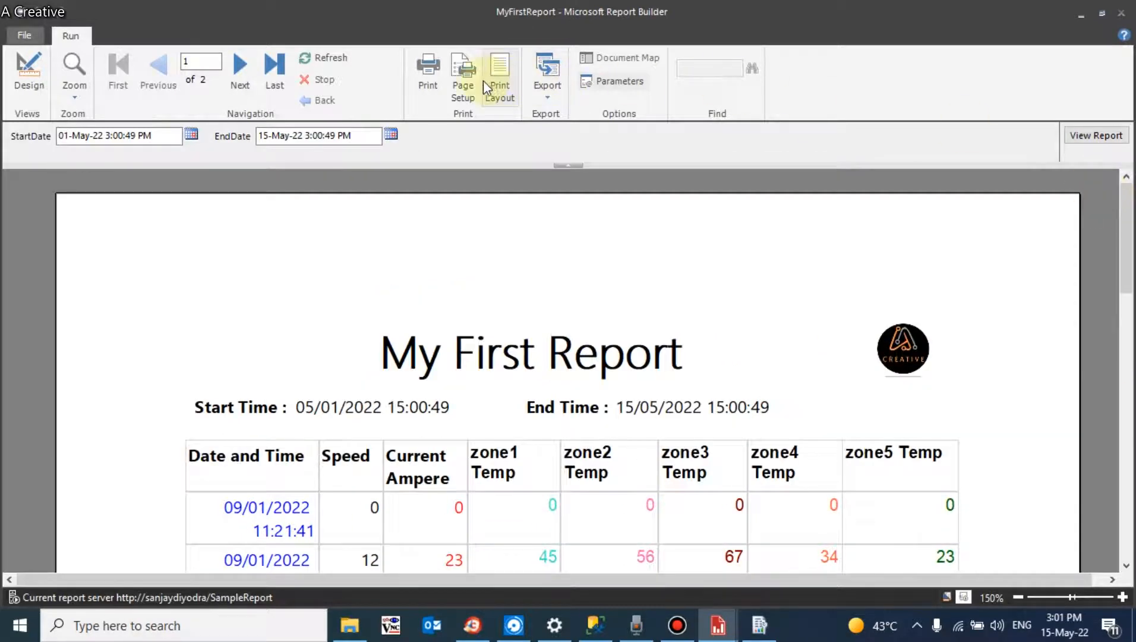
# Print the report to PDF from Report Builder, replacing the existing sample report file on the Desktop.
pyautogui.click(437, 85)
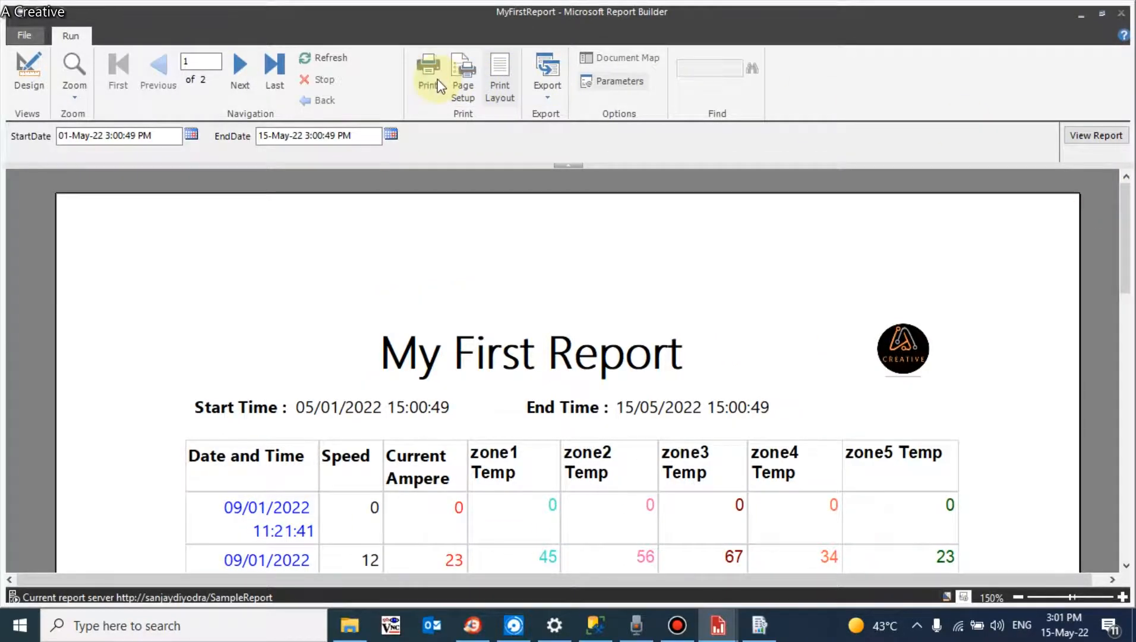
pyautogui.click(217, 471)
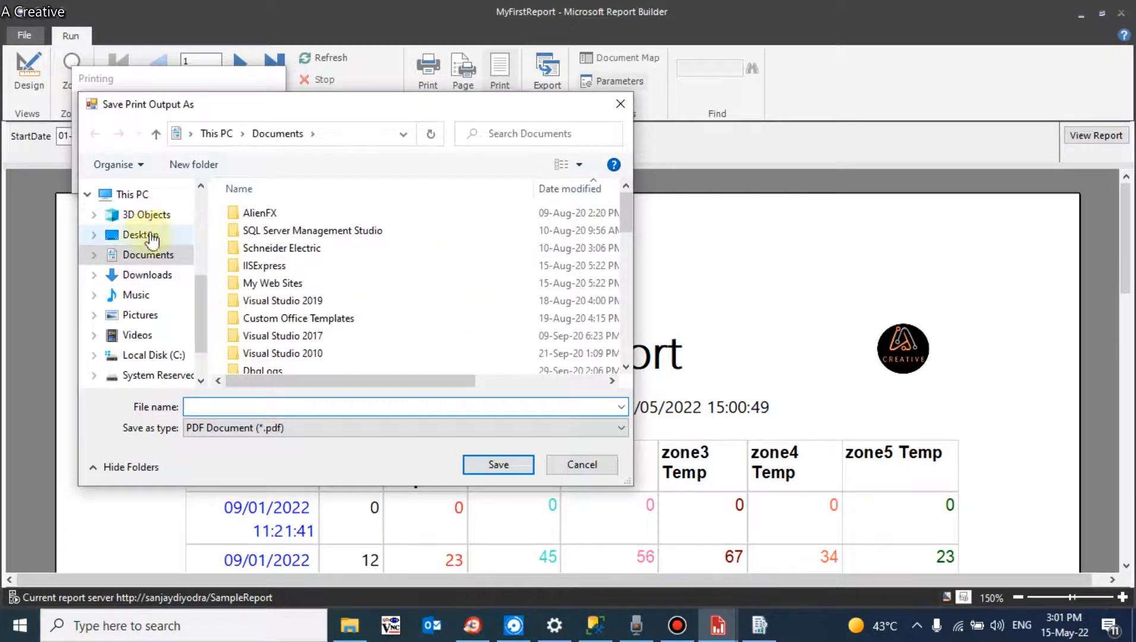
pyautogui.click(142, 235)
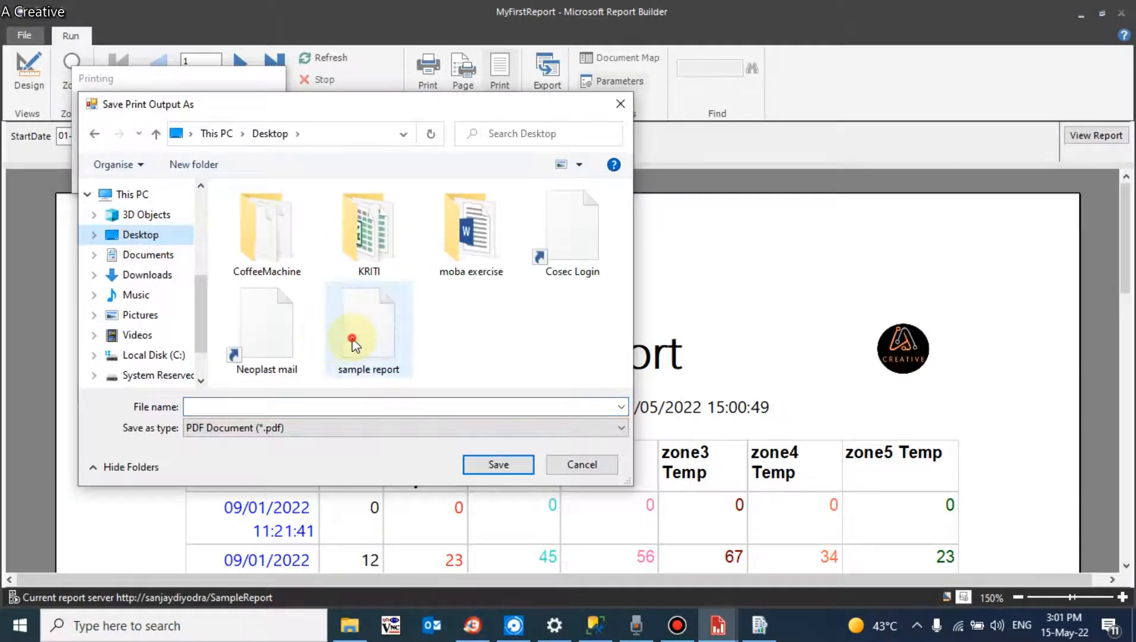
pyautogui.click(353, 342)
pyautogui.click(479, 464)
pyautogui.click(598, 311)
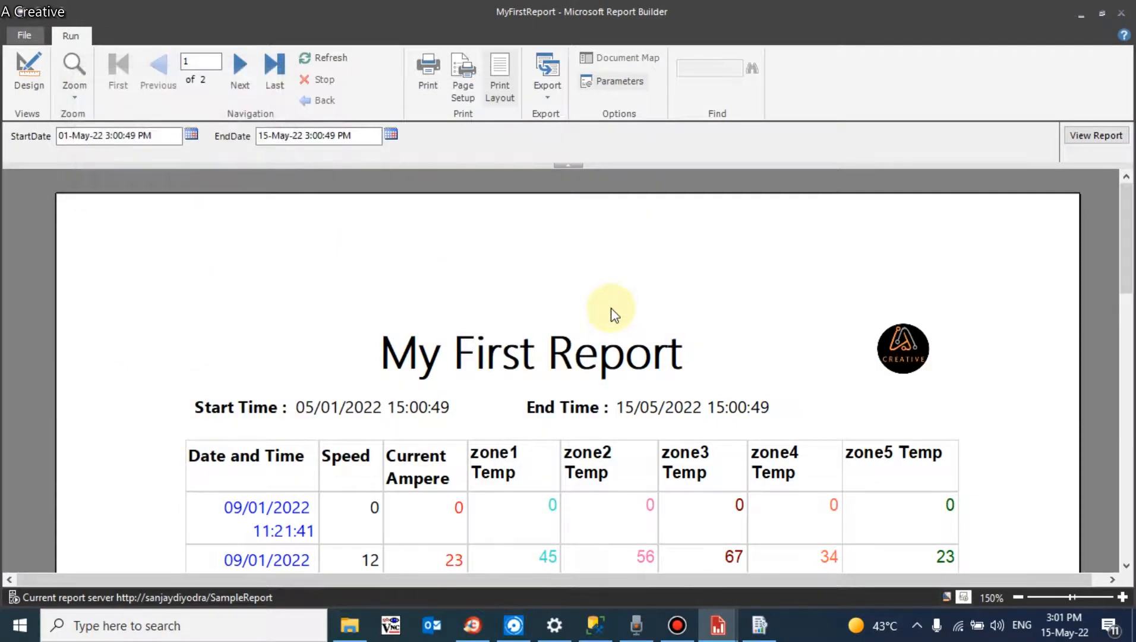
# Open the new sample report PDF from the desktop, examine both pages including the footer, and minimize the browser.
pyautogui.press('super+d')
pyautogui.doubleClick(145, 104)
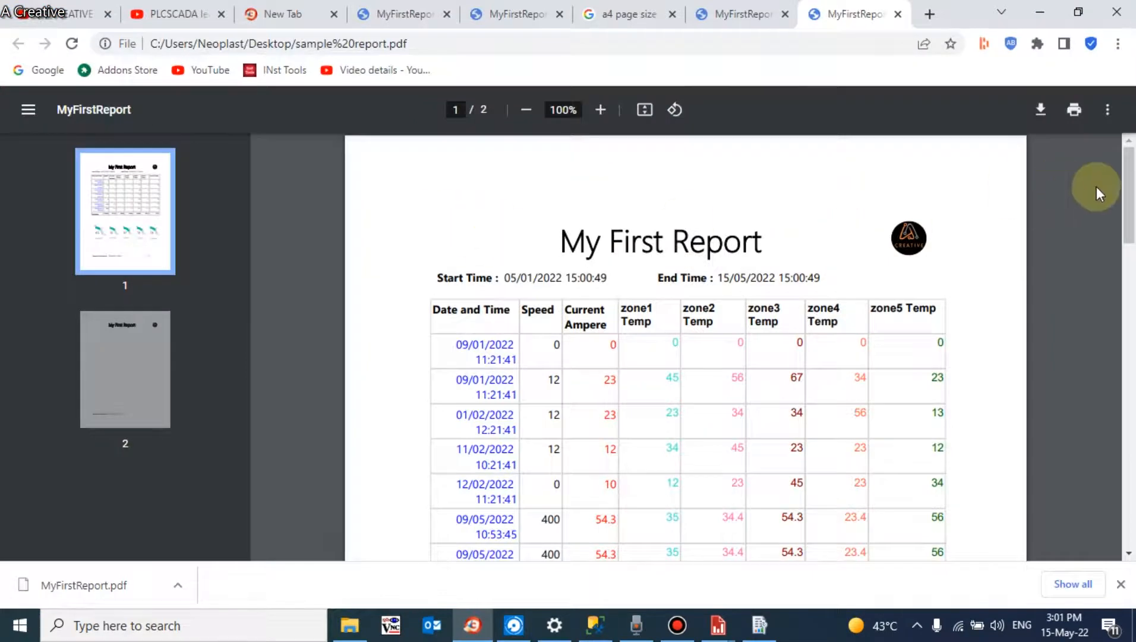
pyautogui.moveTo(1129, 193); pyautogui.dragTo(1082, 492)
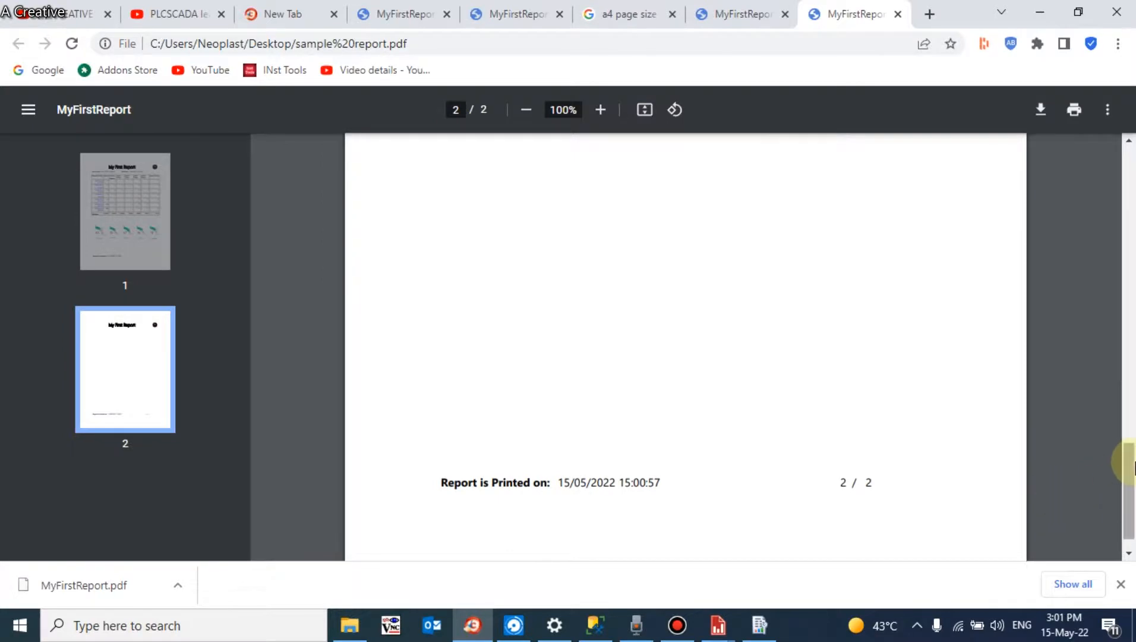
pyautogui.moveTo(1124, 459); pyautogui.dragTo(1090, 228)
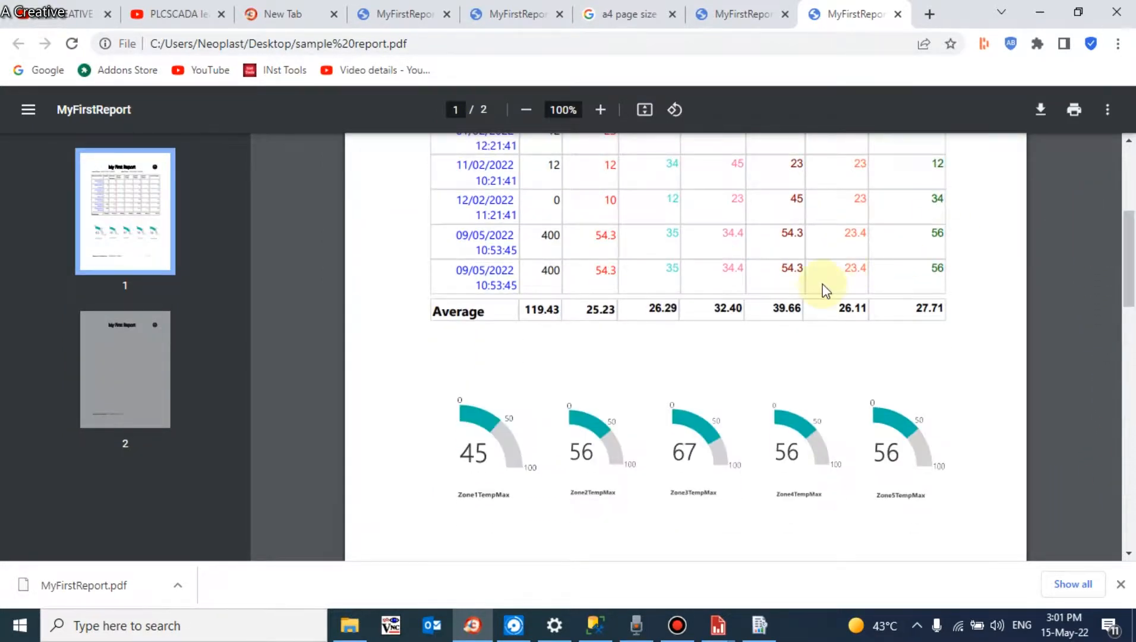
pyautogui.keyDown('ctrl'); pyautogui.scroll(-5, 826, 284); pyautogui.keyUp('ctrl')
pyautogui.keyDown('ctrl'); pyautogui.scroll(4, 833, 278); pyautogui.keyUp('ctrl')
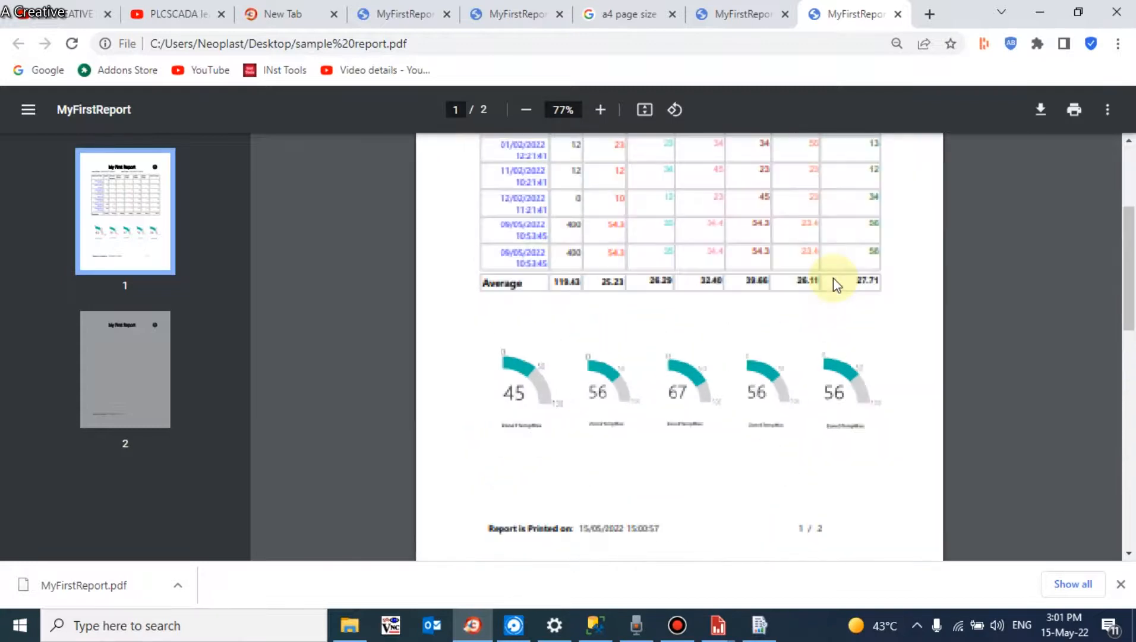
pyautogui.moveTo(1131, 270); pyautogui.dragTo(1098, 148)
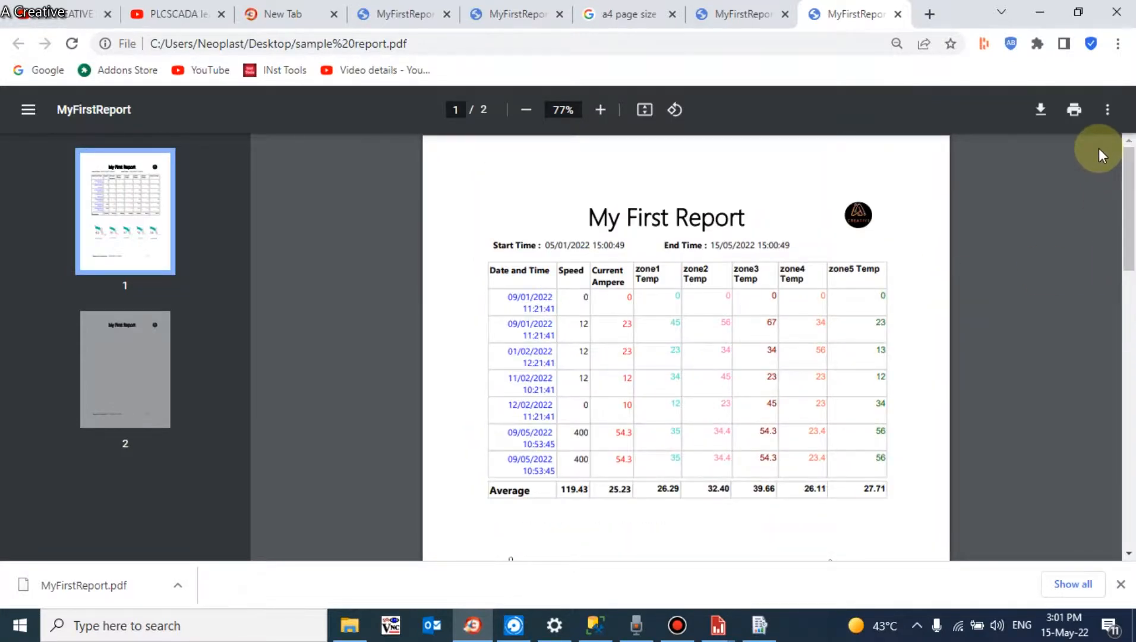
pyautogui.click(1039, 14)
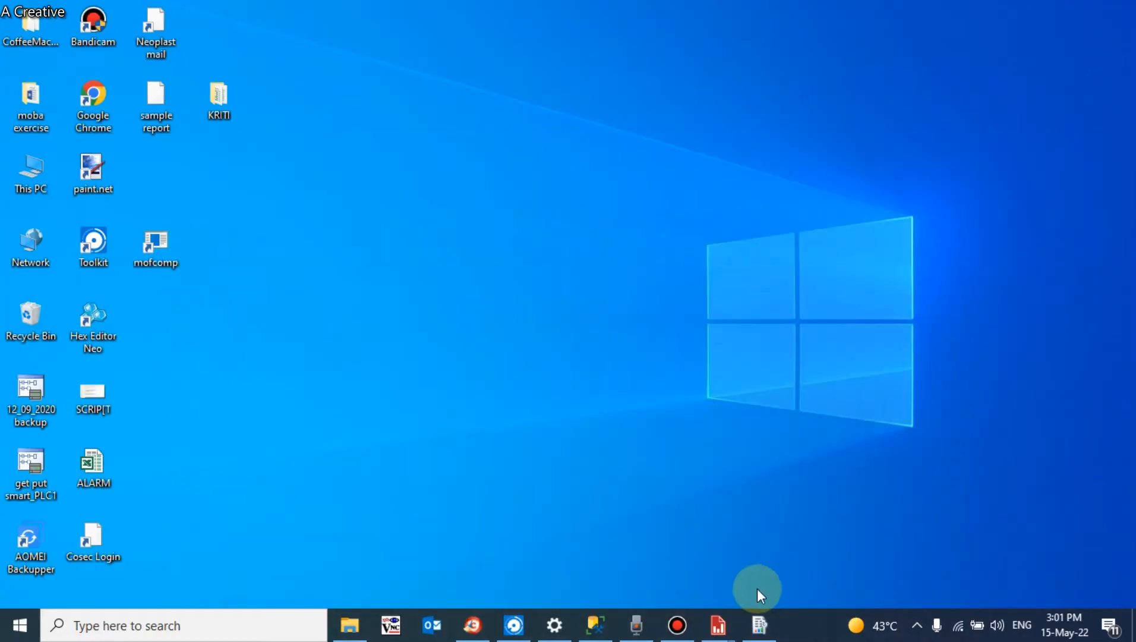